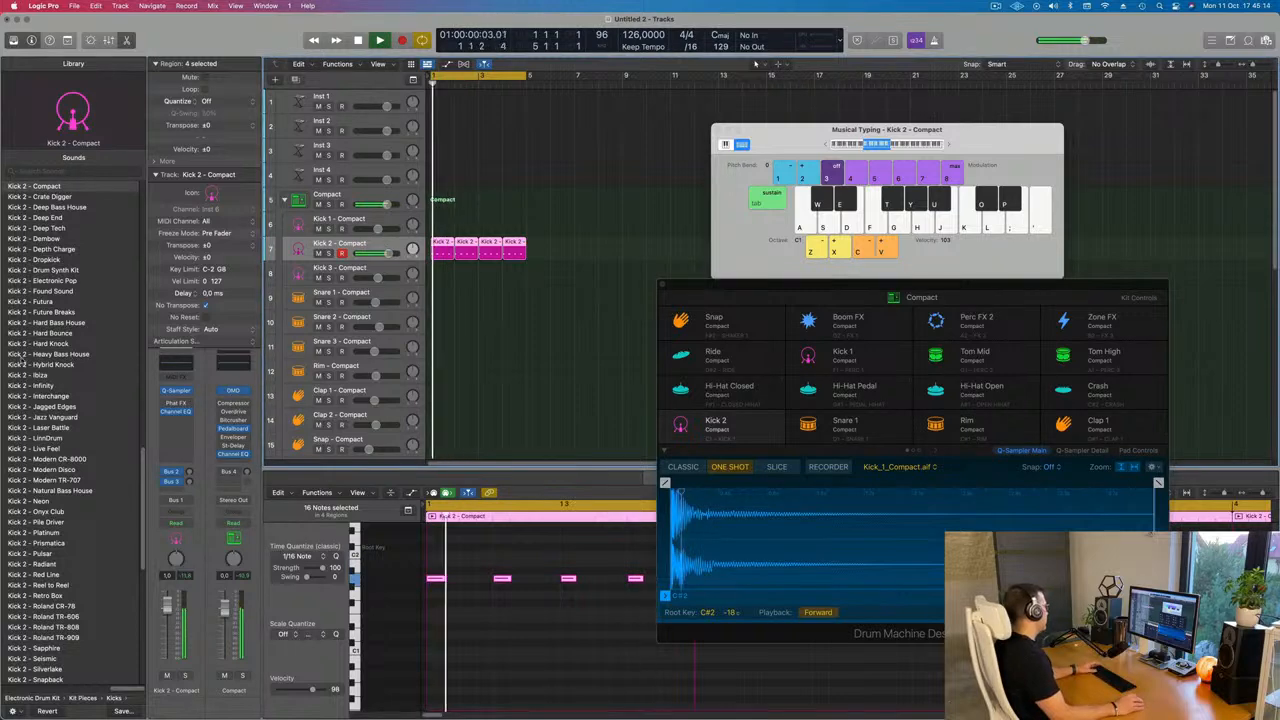
Replace the Kick 2 pad's sound with the Kick - Blazing Hot sample from the library
scroll(20, 357, up, 10)
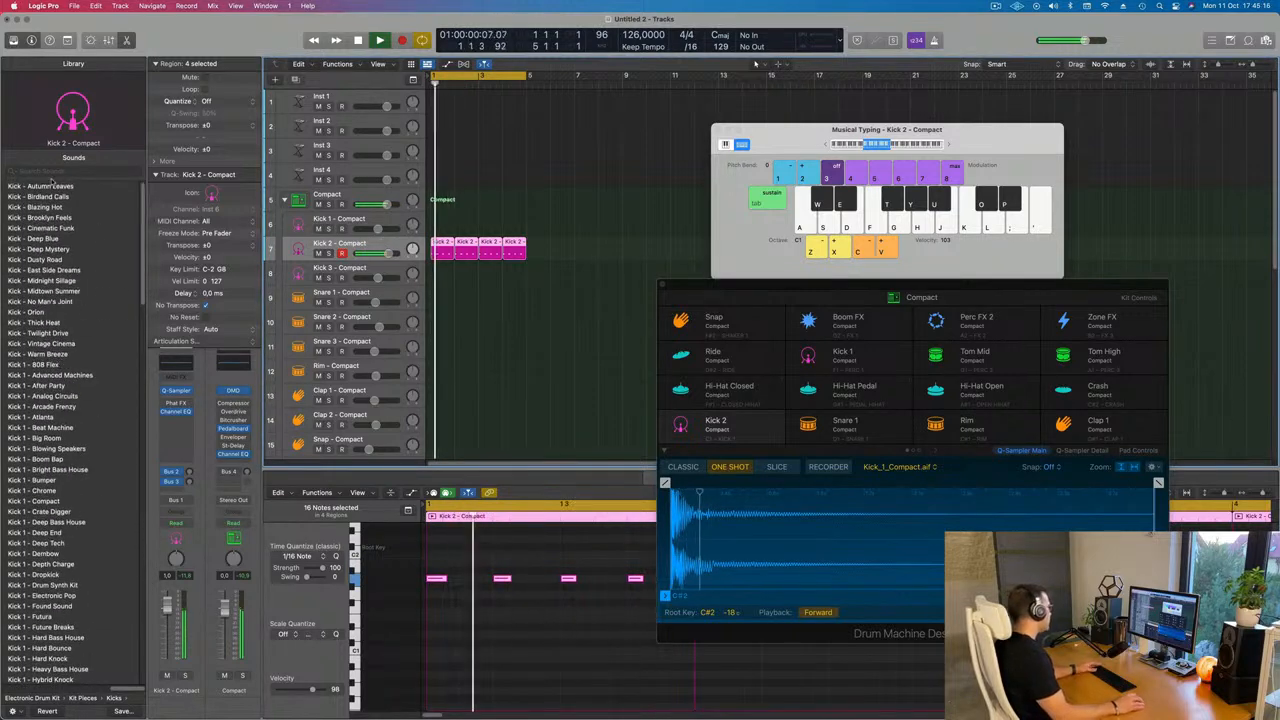
click(46, 196)
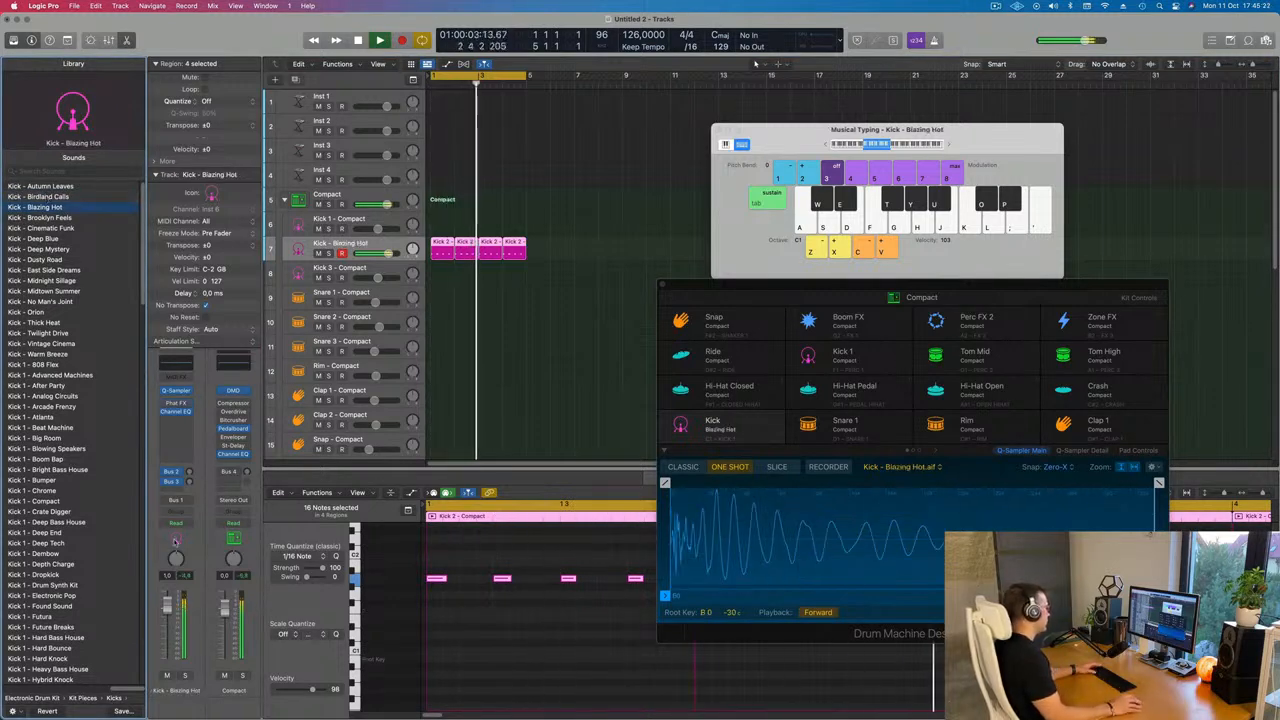
click(488, 621)
scroll(488, 621, up, 3)
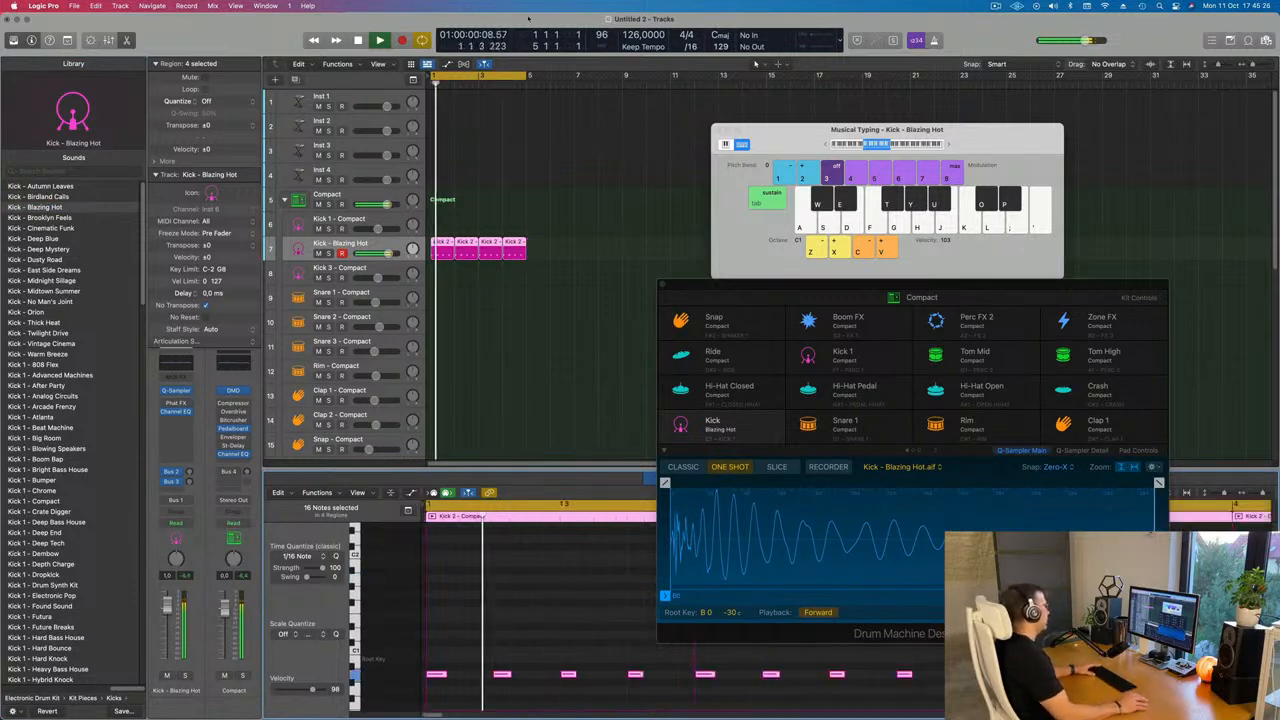
Copy the first kick region onto the Snare 2 track
drag(1000, 300, 1067, 132)
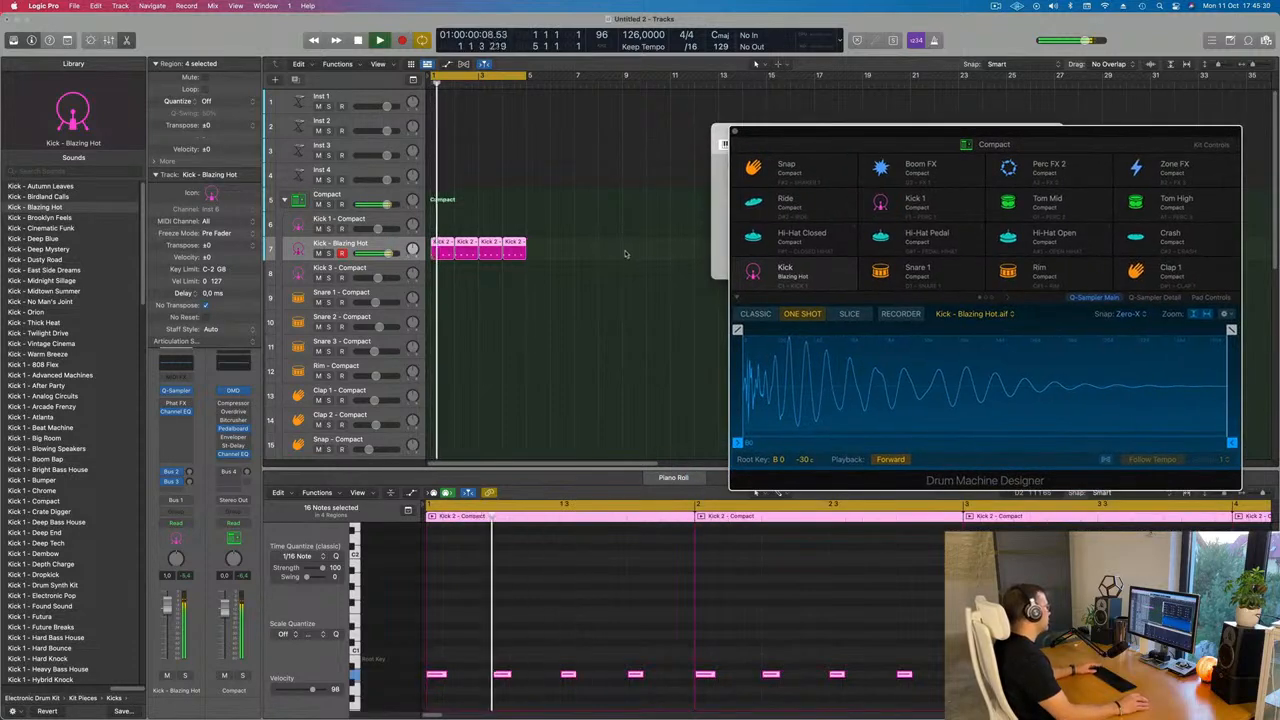
click(646, 283)
scroll(620, 290, down, 5)
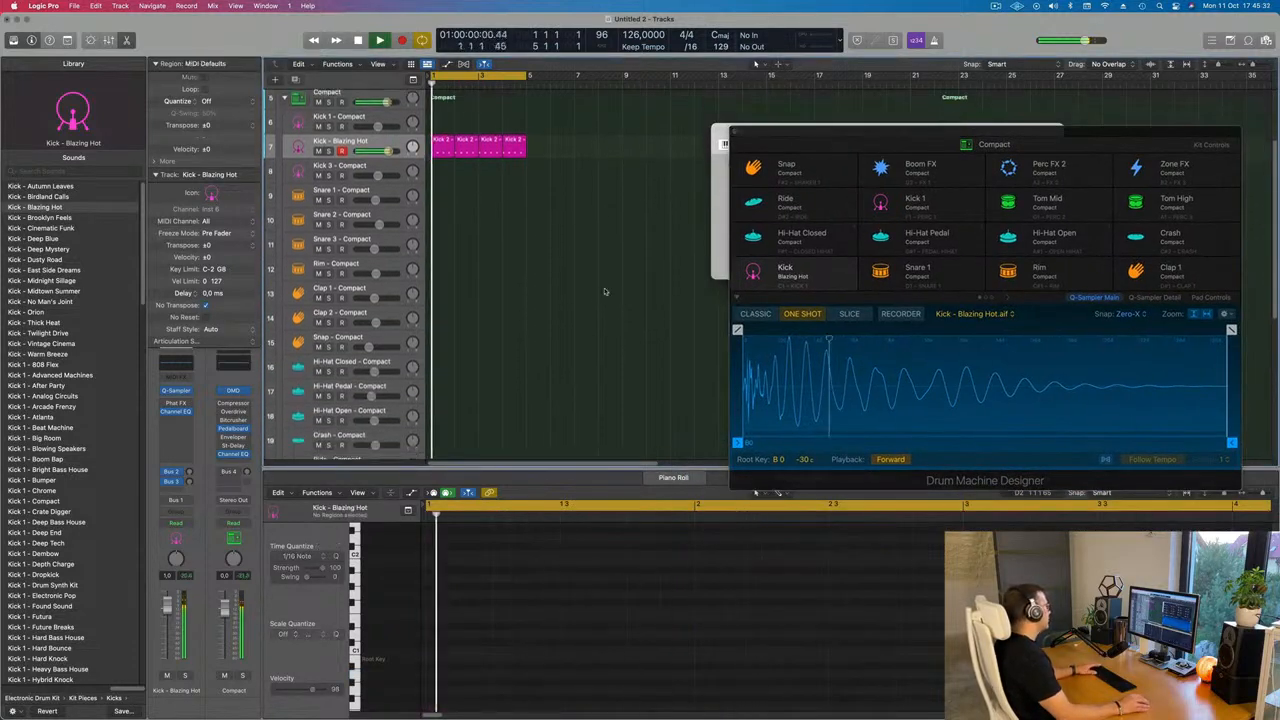
key(space)
scroll(574, 294, up, 3)
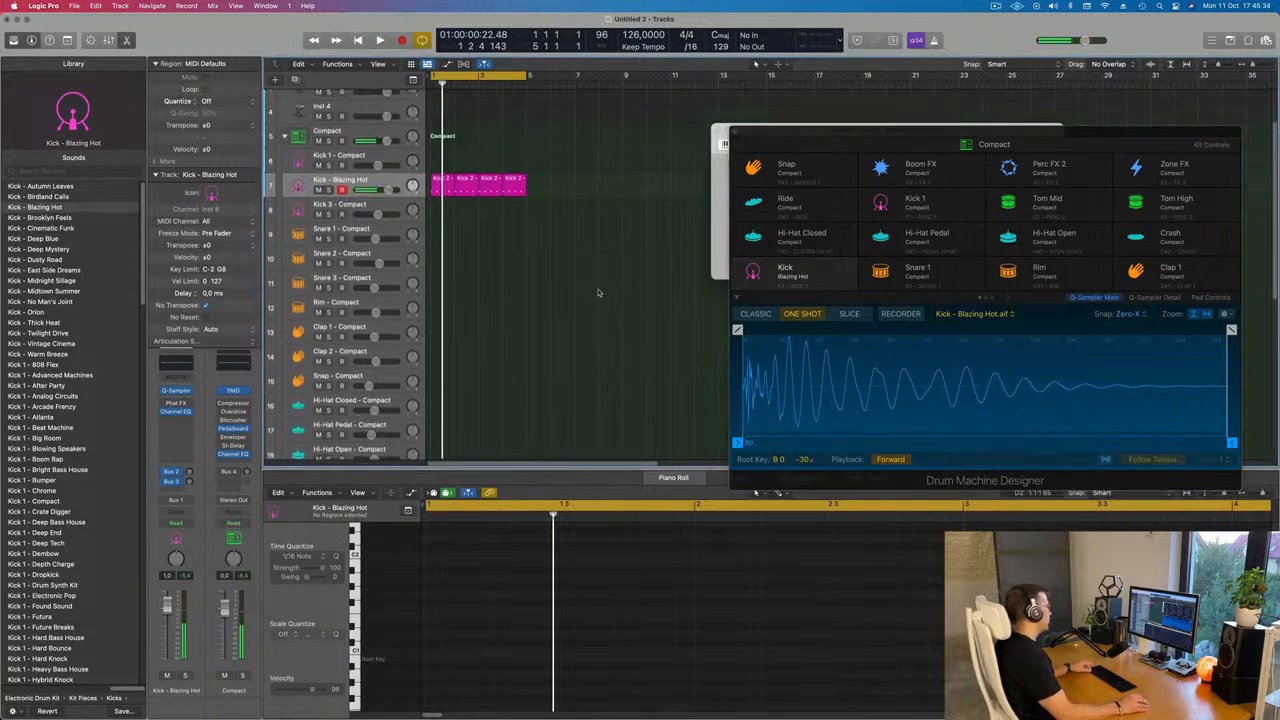
click(437, 189)
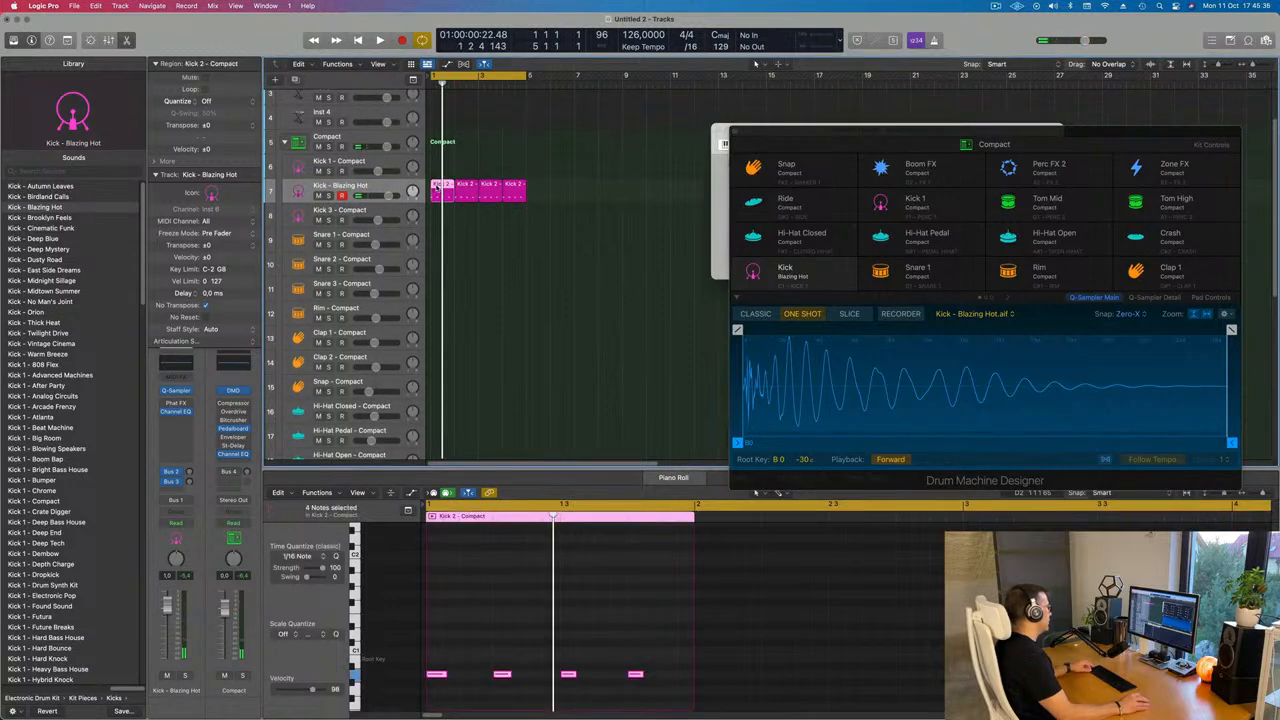
drag(437, 189, 440, 264)
Keep only the second and fourth notes in the copied region so the snare hits the backbeat
key(space)
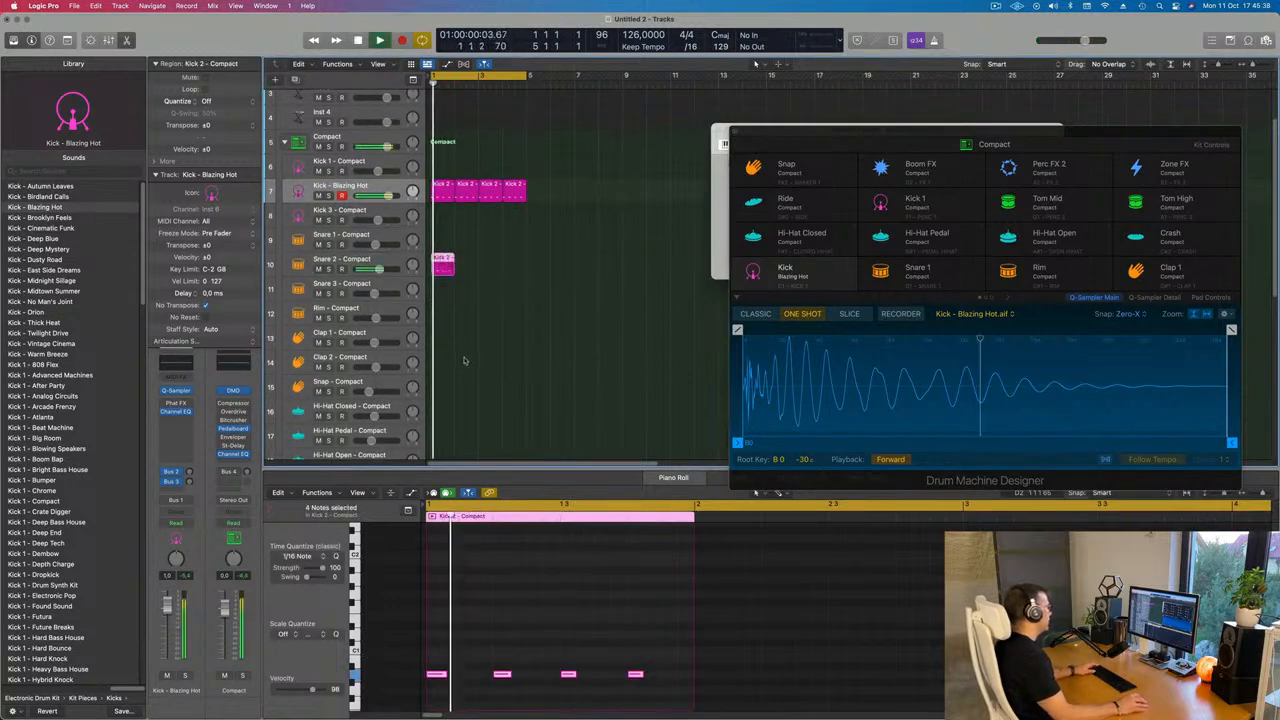
key(space)
drag(432, 648, 650, 704)
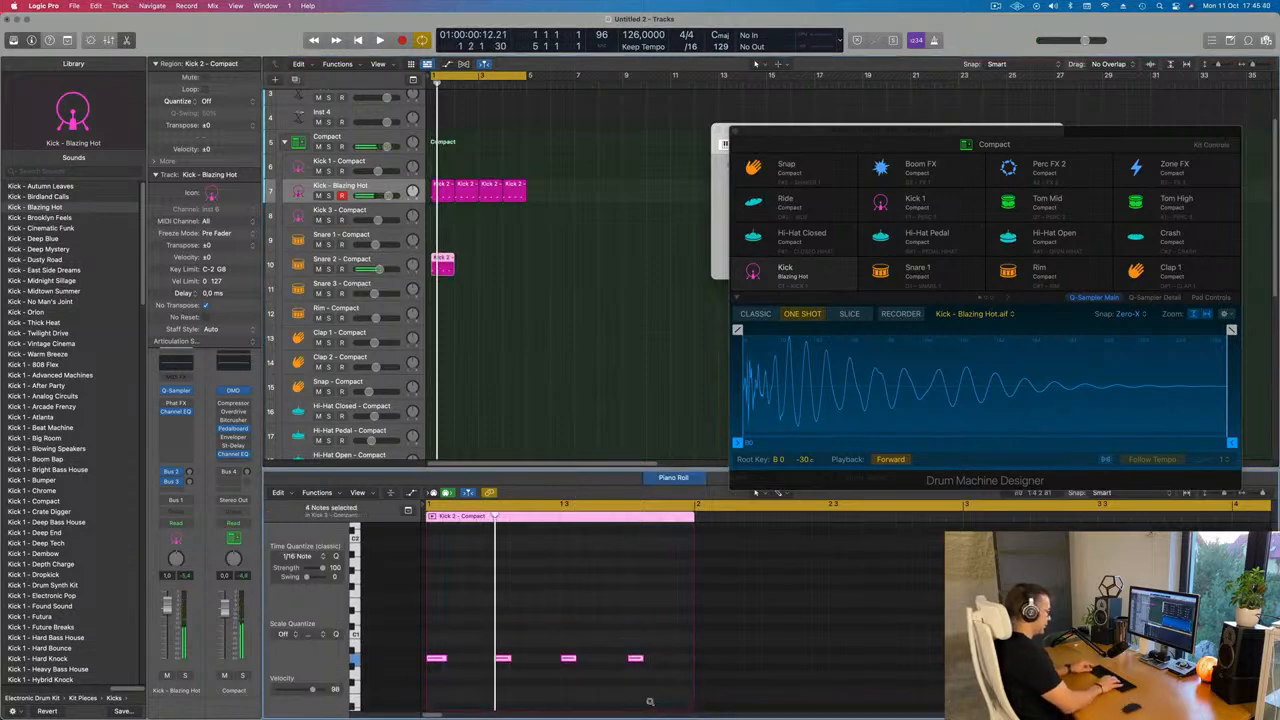
scroll(645, 698, up, 5)
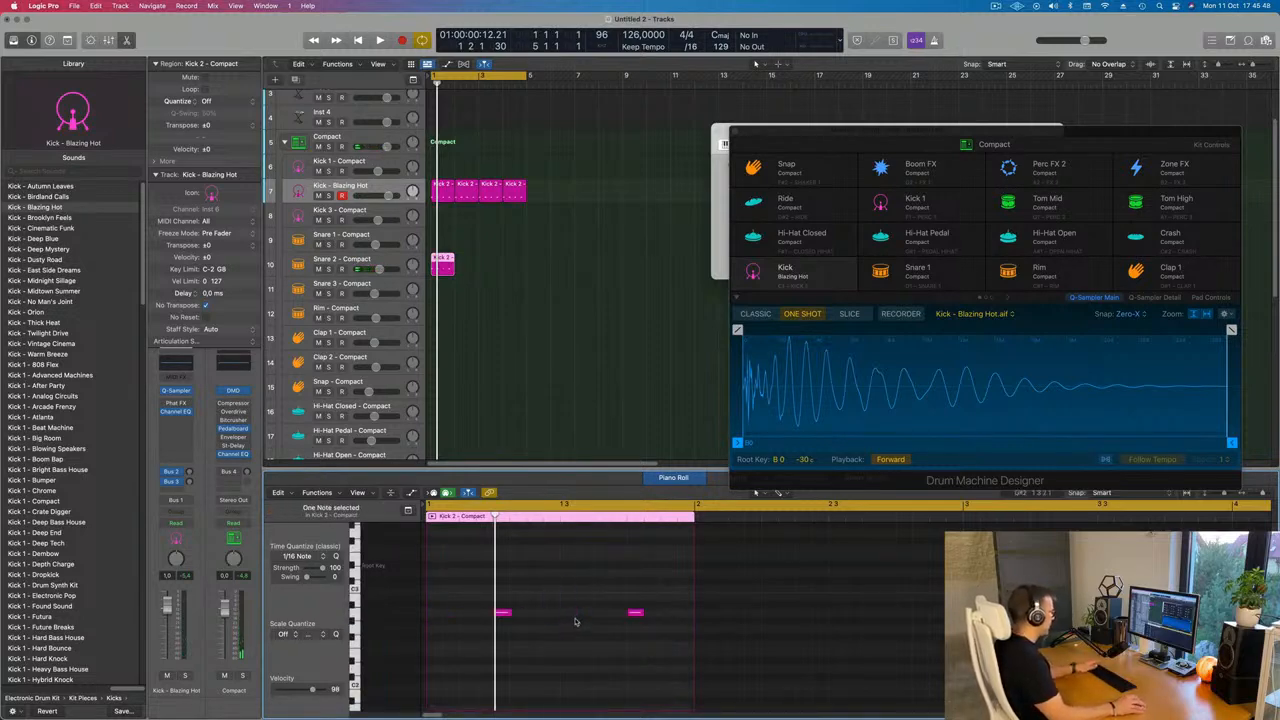
Repeat the snare region three times so it spans the same length as the kick regions
key(space)
click(530, 261)
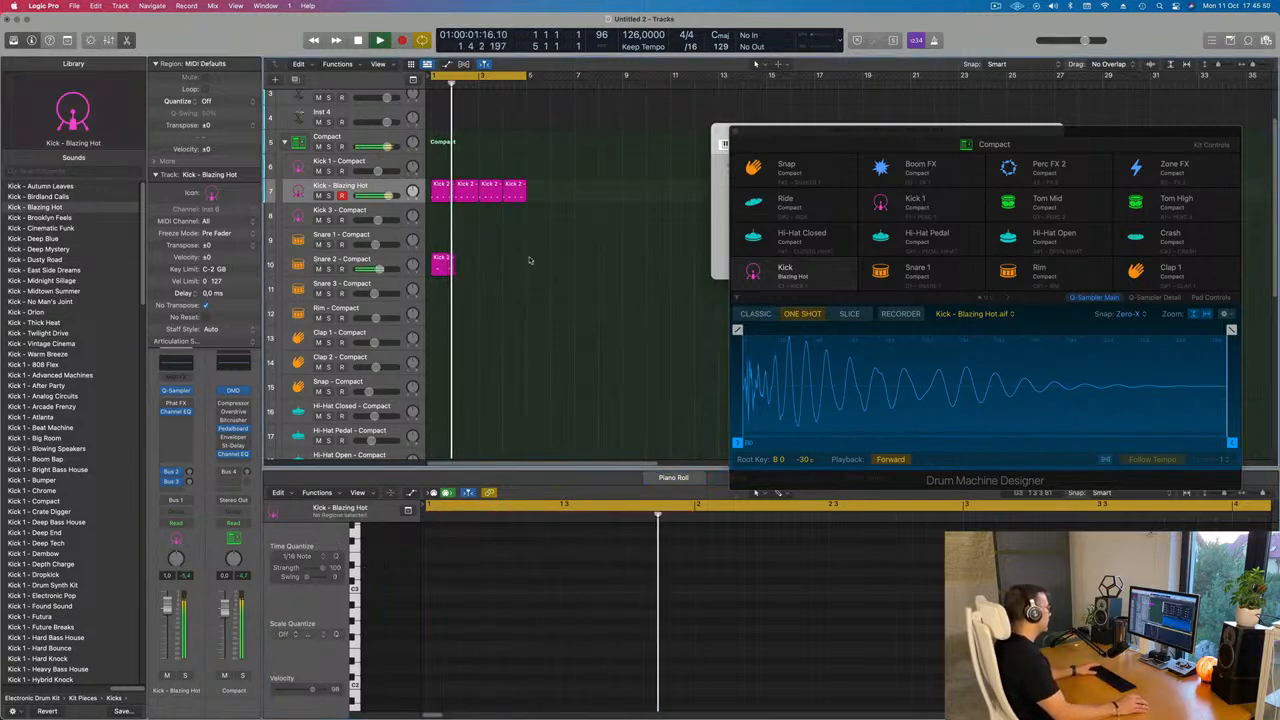
key(space)
drag(530, 261, 426, 285)
key(super+r)
key(super+r)
key(super+r)
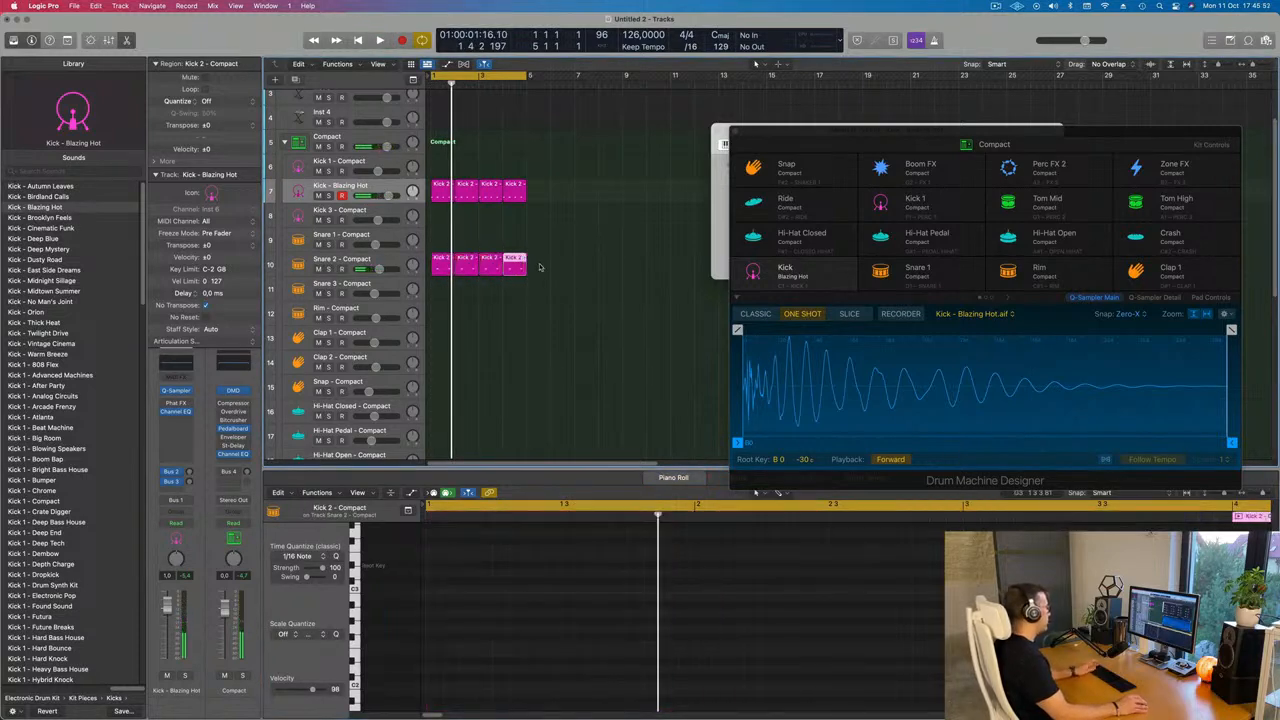
Copy the first kick region onto the Hi-Hat Closed track
click(387, 262)
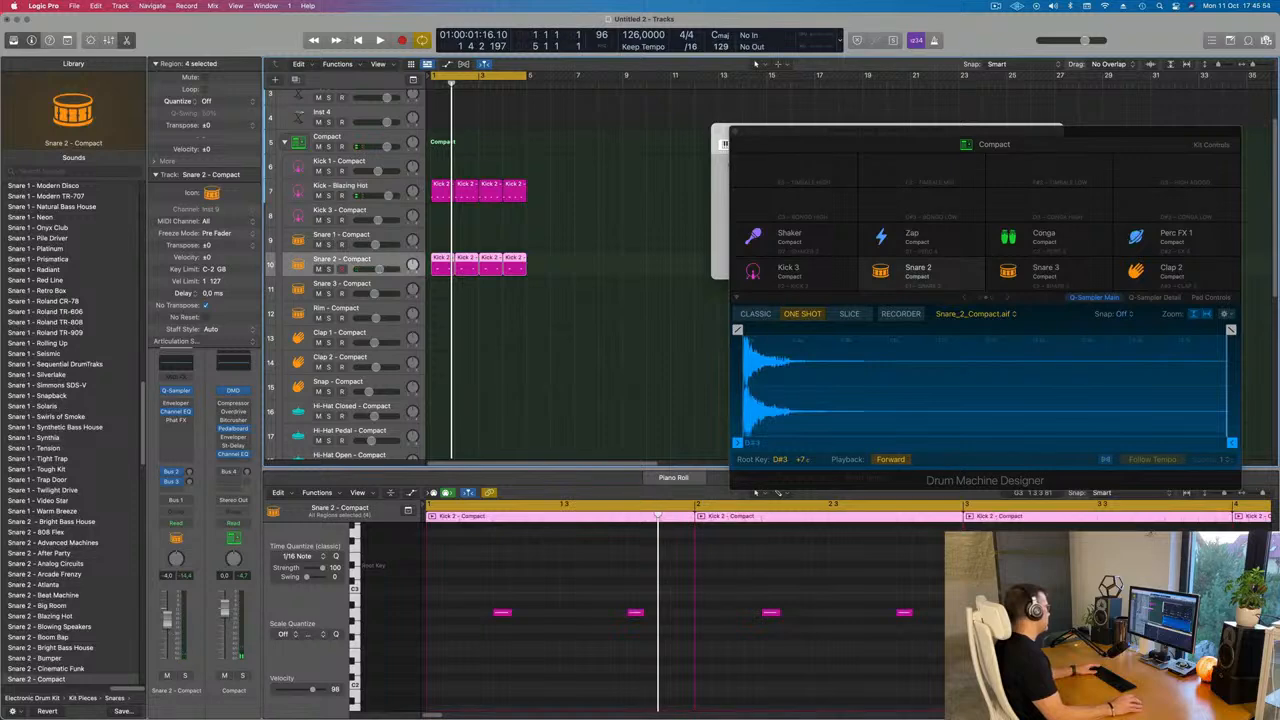
key(space)
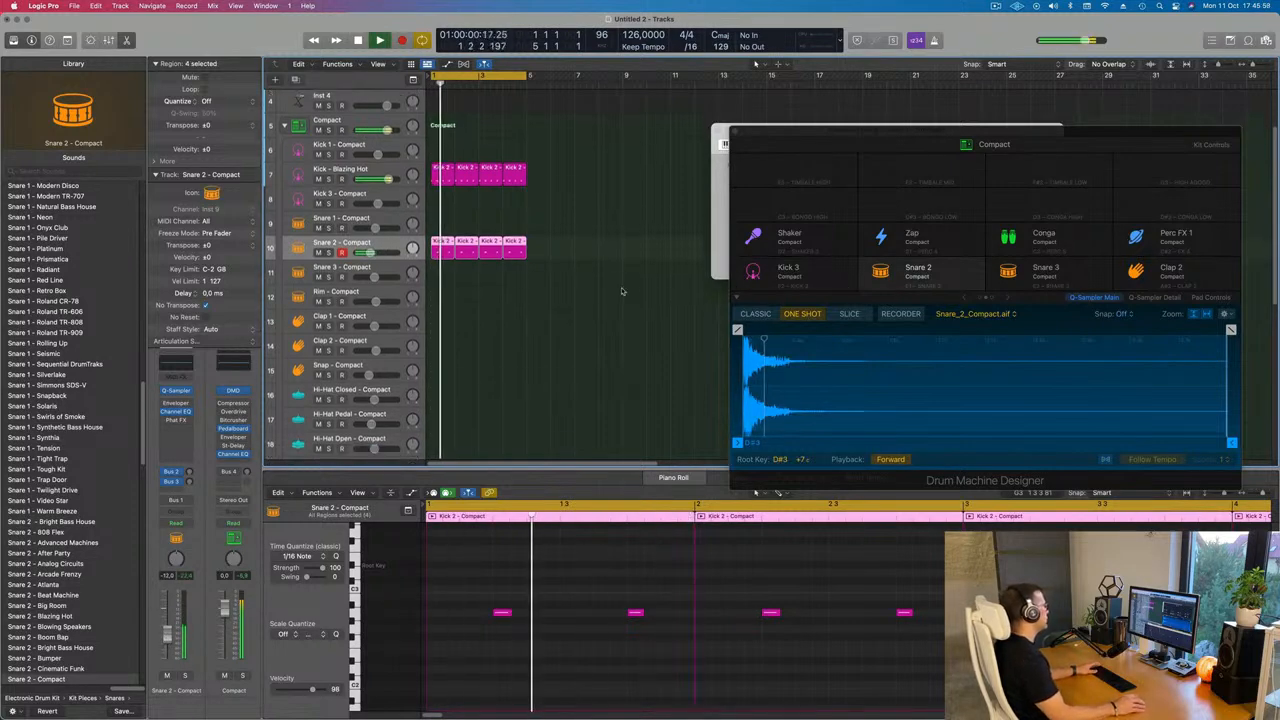
scroll(627, 291, down, 2)
key(space)
scroll(627, 291, down, 3)
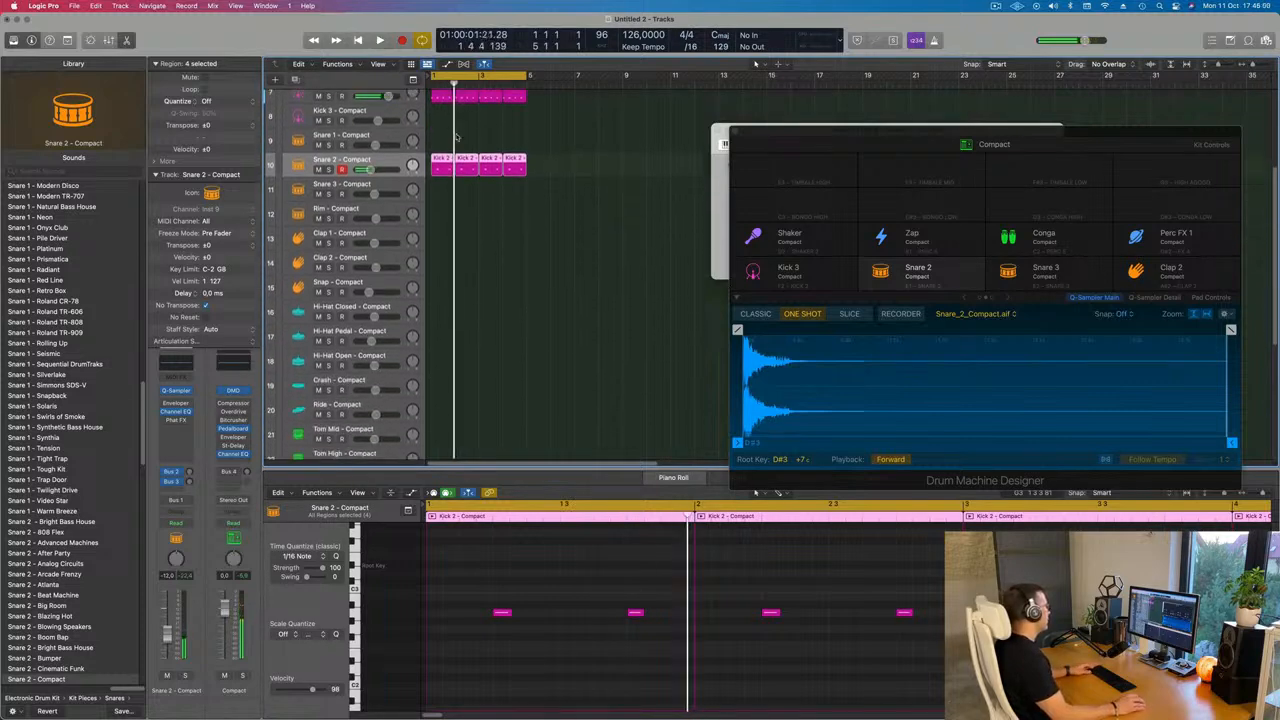
scroll(458, 138, up, 1)
click(456, 139)
click(438, 117)
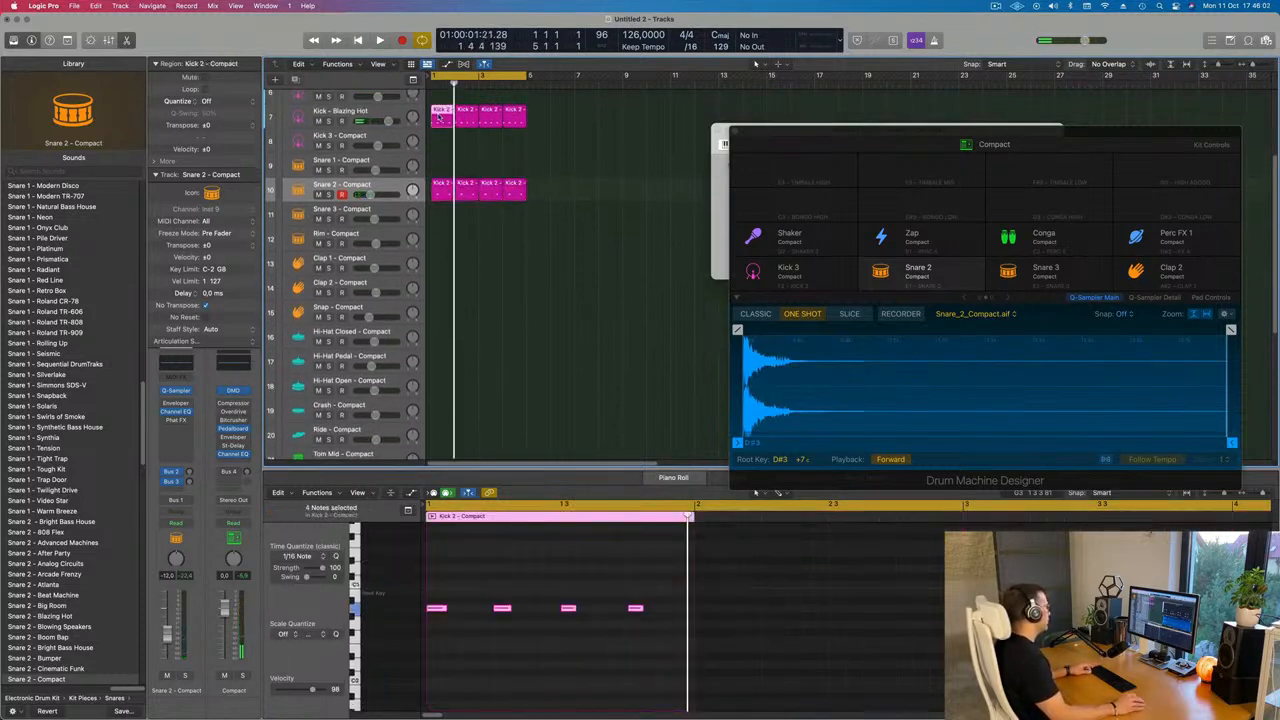
drag(438, 117, 421, 341)
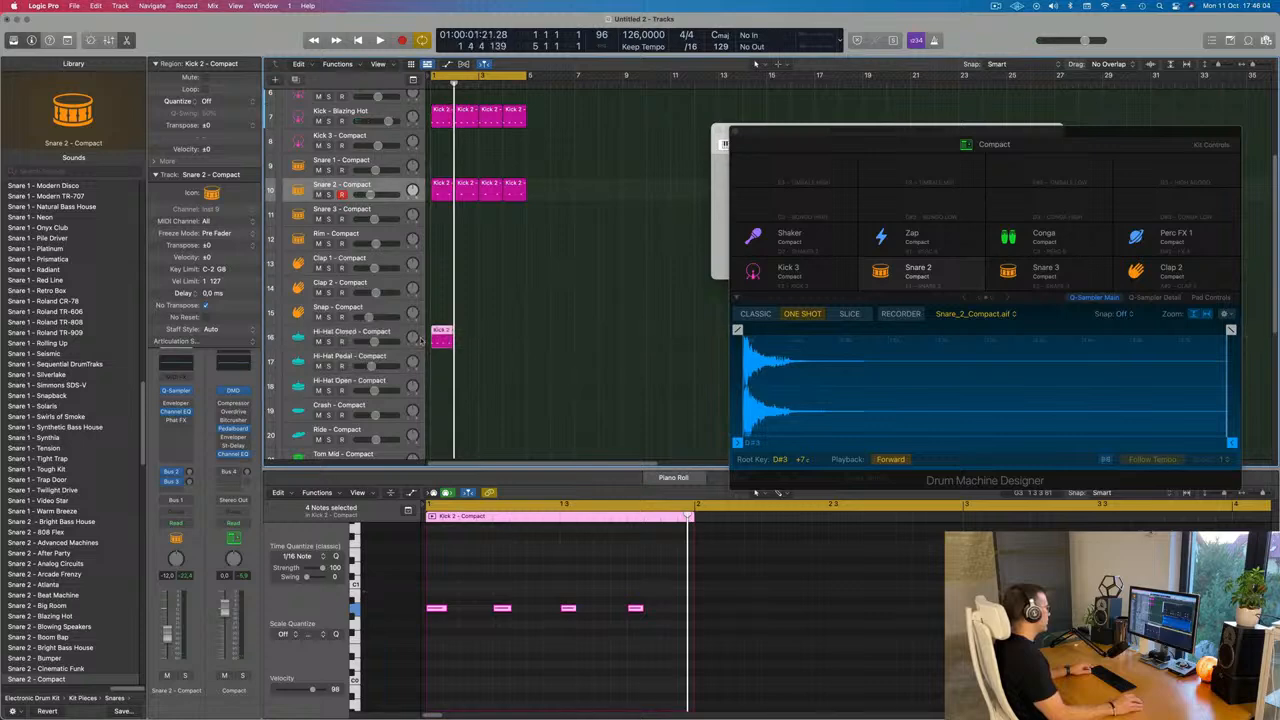
Shift the hi-hat region's notes onto the off-beats and move the region to the Hi-Hat Pedal track
drag(444, 578, 651, 643)
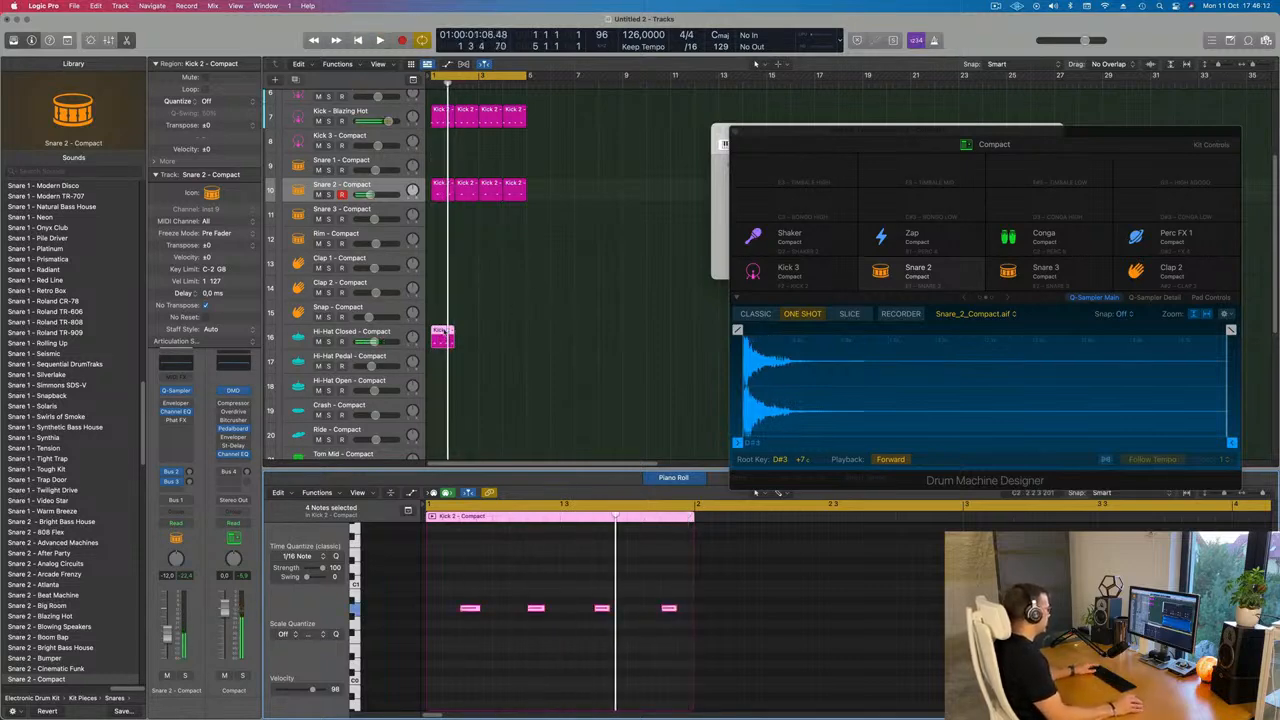
drag(443, 333, 446, 360)
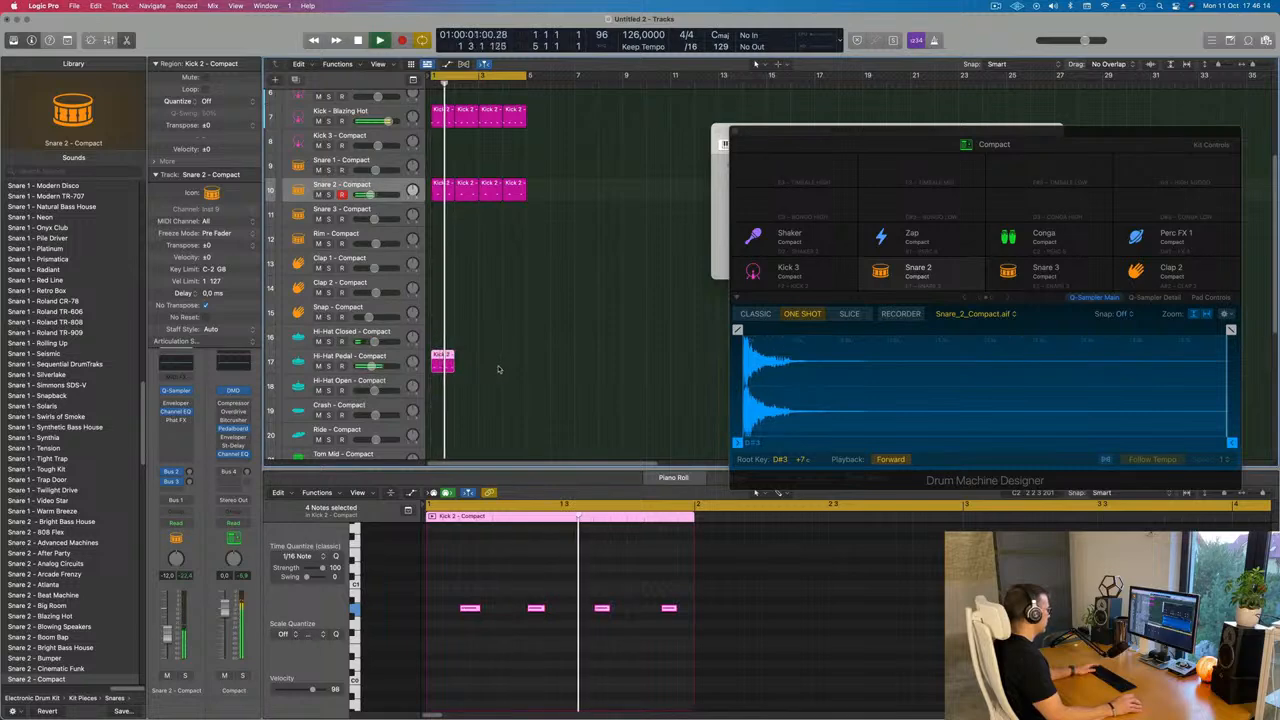
Repeat the hi-hat pedal region so it spans the same four-region length as the kick
scroll(497, 360, down, 2)
scroll(468, 576, up, 3)
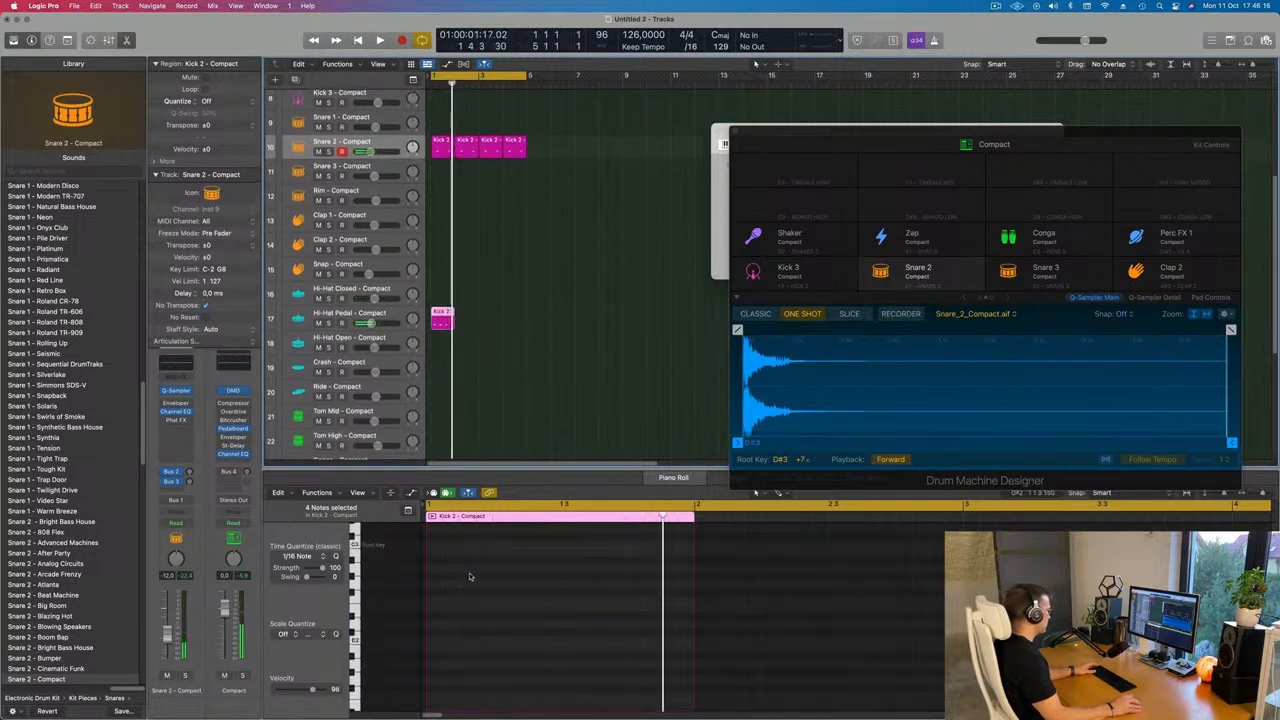
click(497, 641)
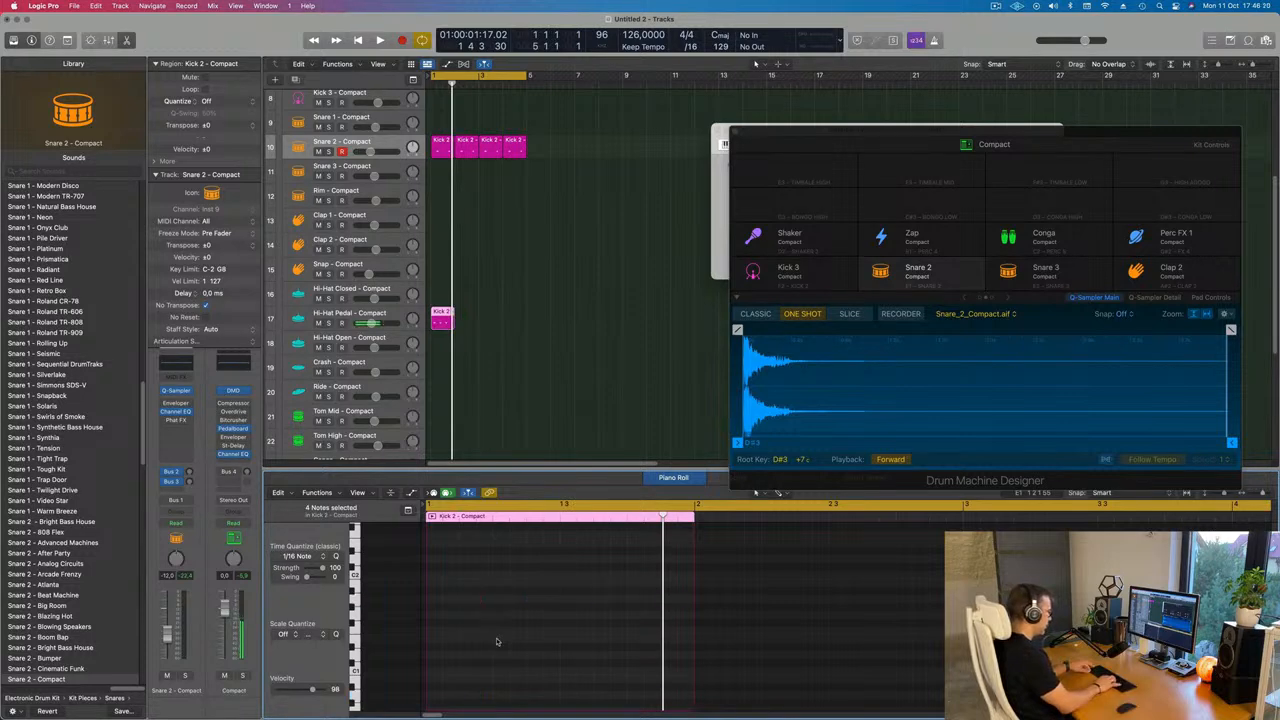
key(space)
scroll(500, 598, up, 5)
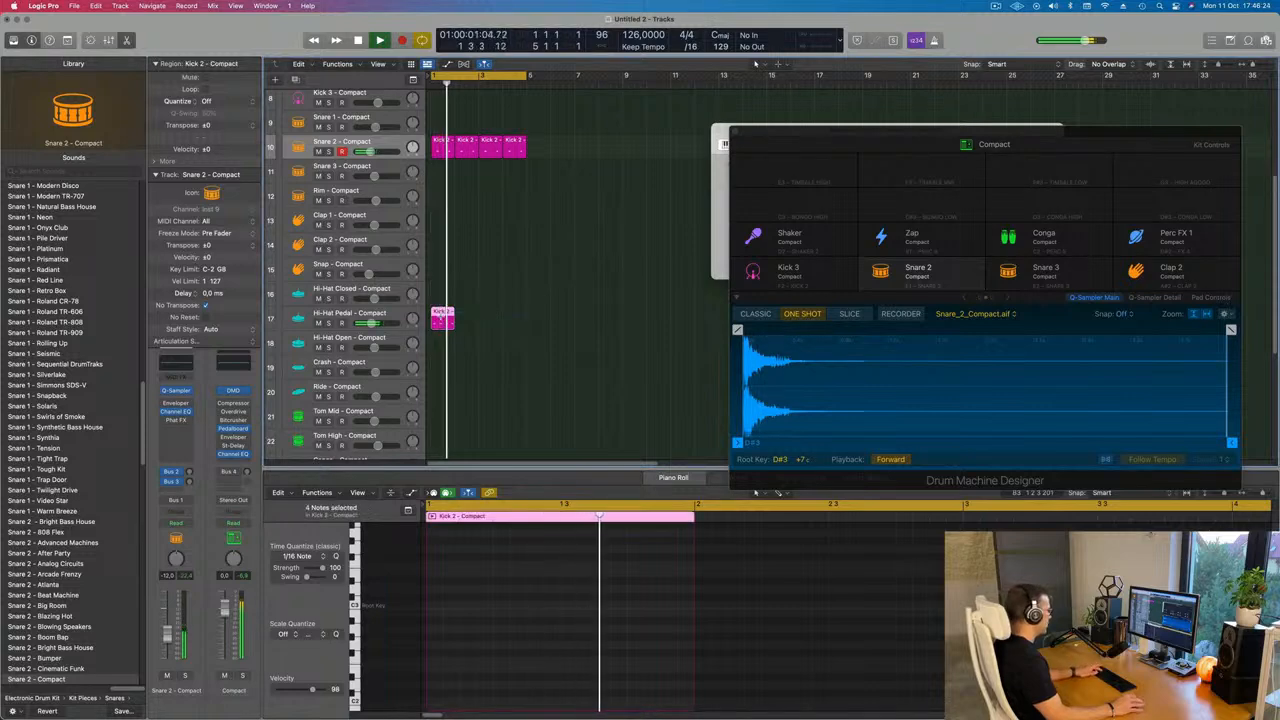
key(space)
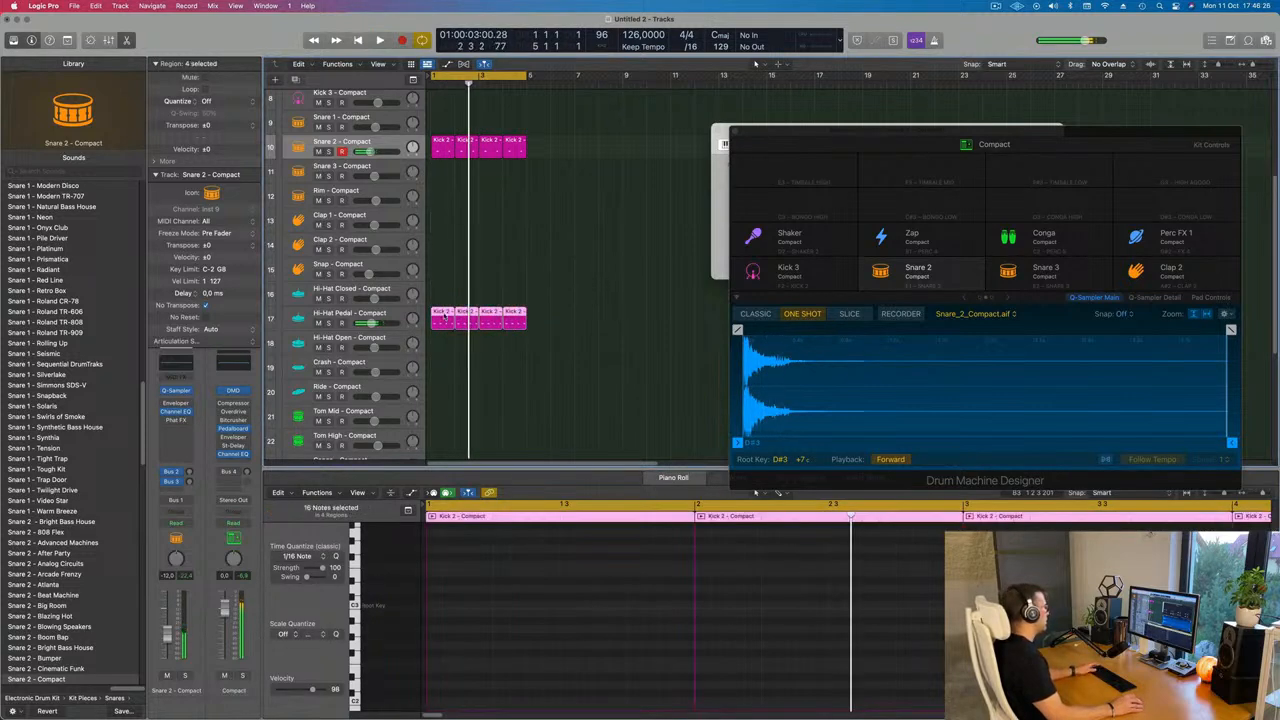
drag(441, 336, 450, 322)
key(space)
key(space)
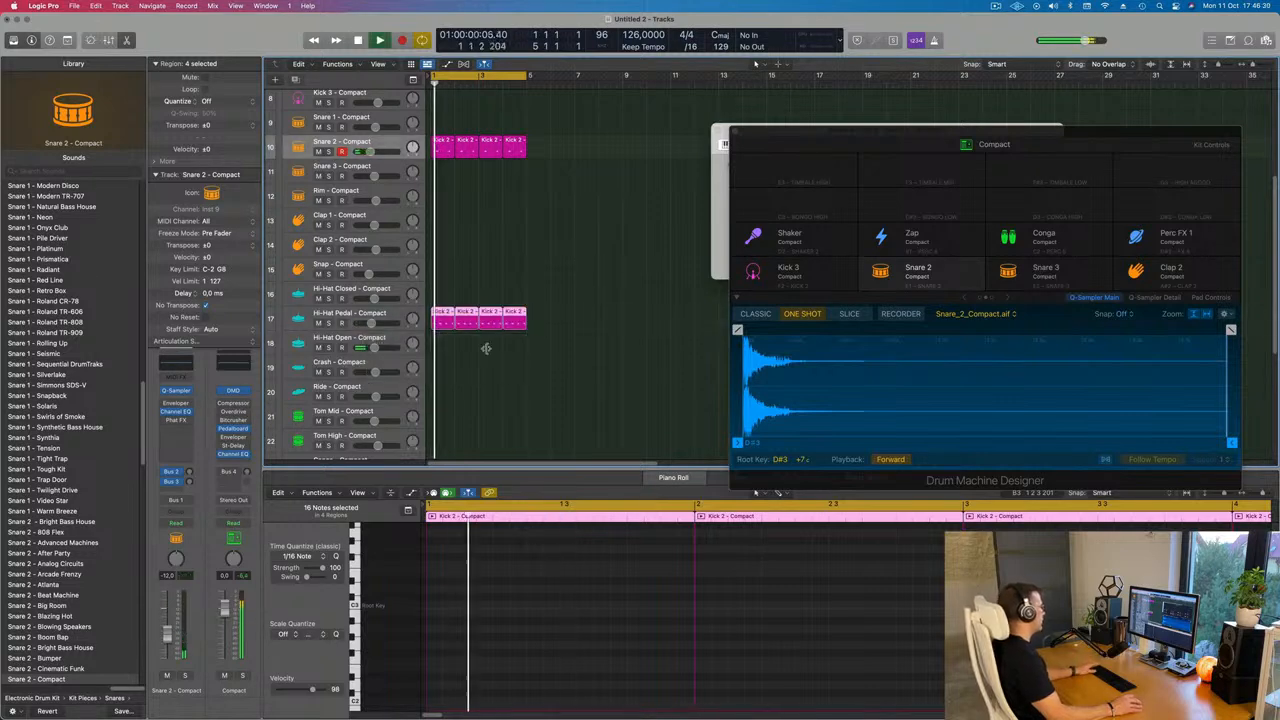
Copy the first hi-hat pedal region onto the Ride track
key(super+Left)
key(super+Left)
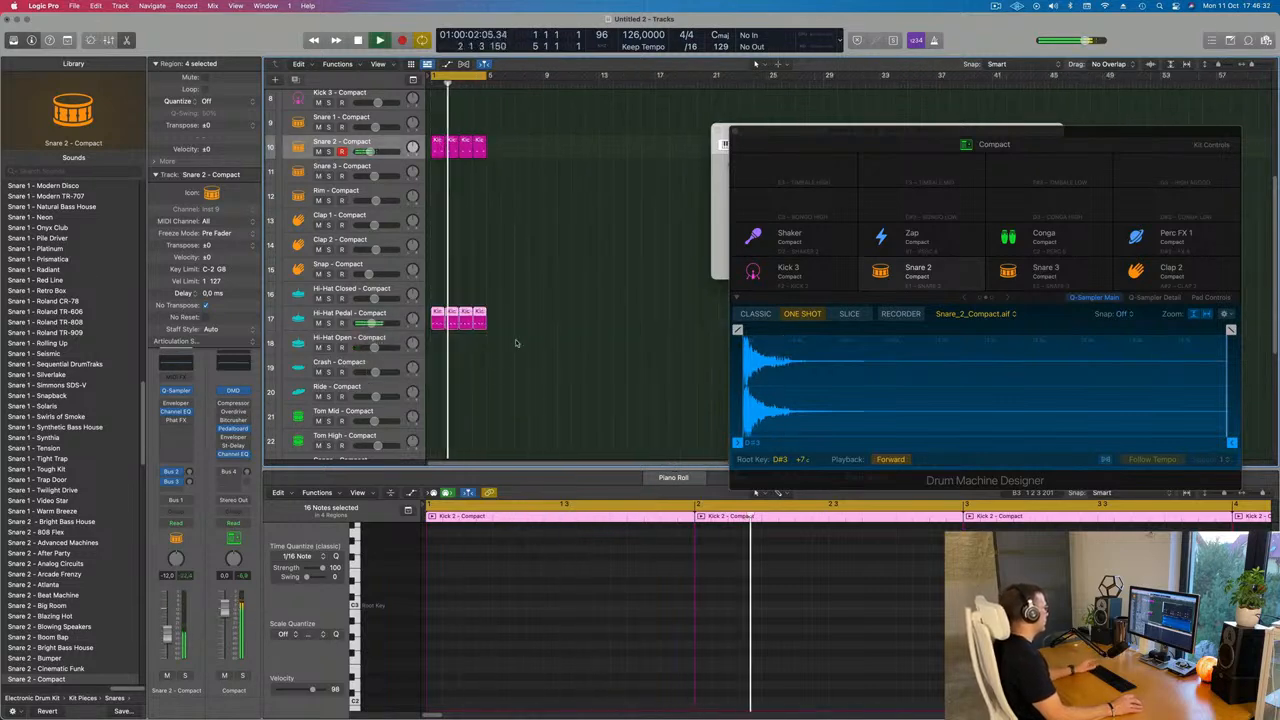
scroll(560, 336, down, 4)
key(space)
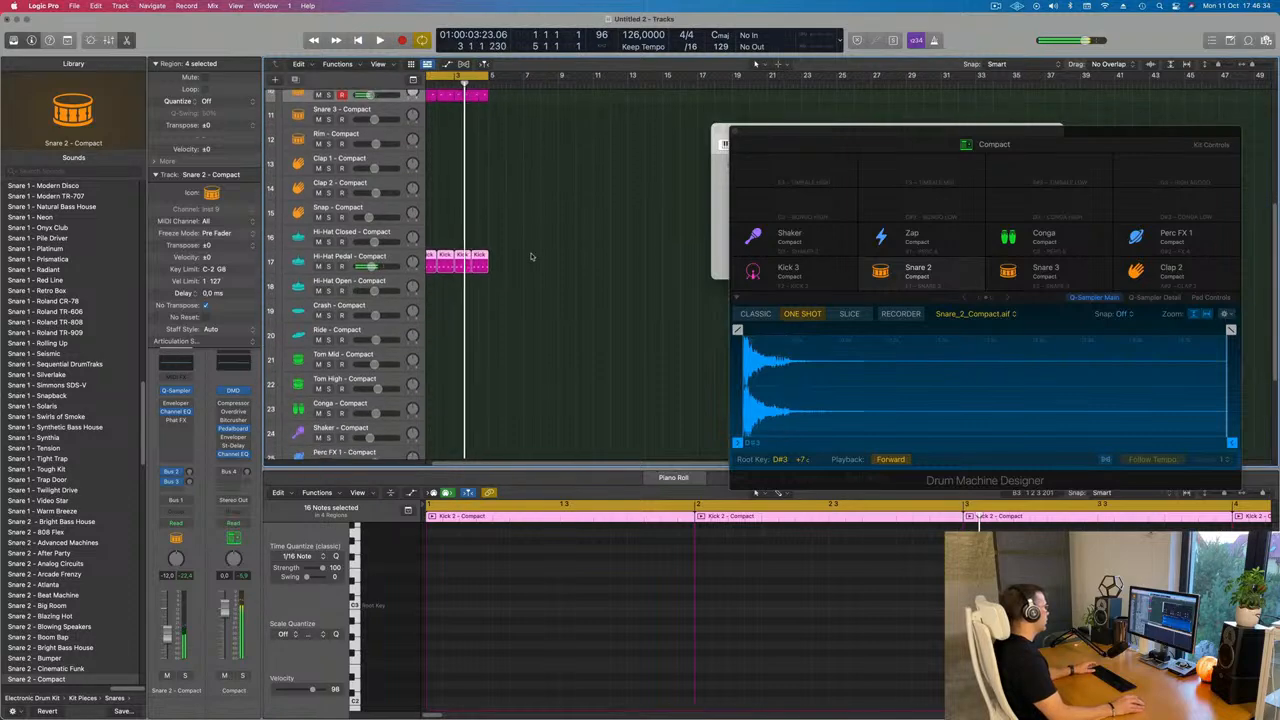
scroll(531, 257, up, 1)
click(438, 251)
click(438, 255)
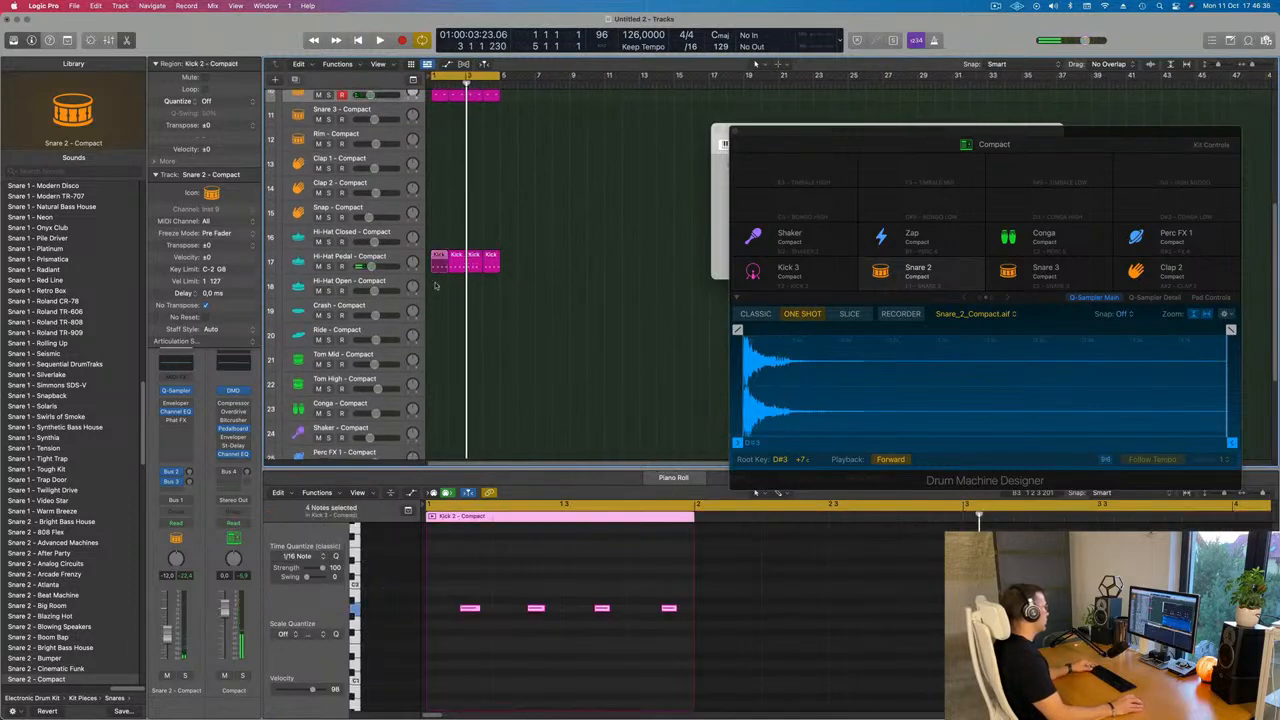
drag(435, 286, 438, 336)
Move the ride region's notes back onto the beats
drag(454, 586, 779, 626)
drag(463, 610, 429, 610)
key(space)
key(super+Up)
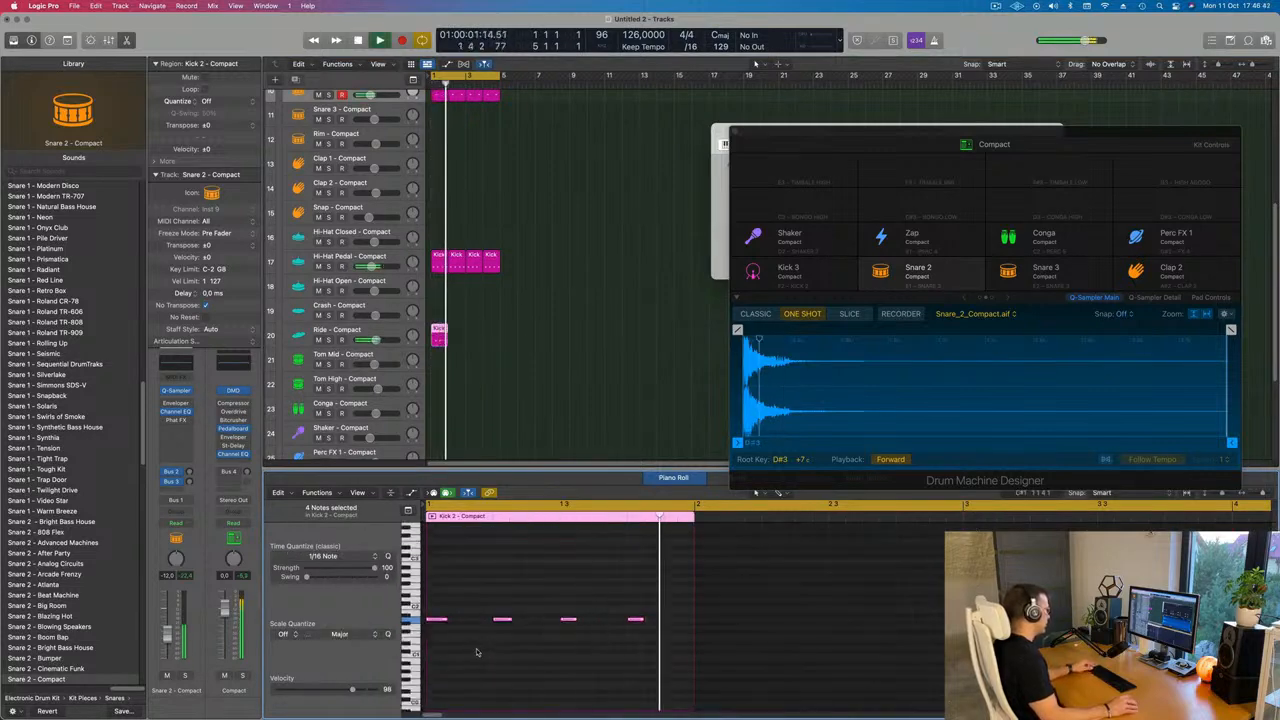
key(super+Down)
key(super+Down)
click(438, 630)
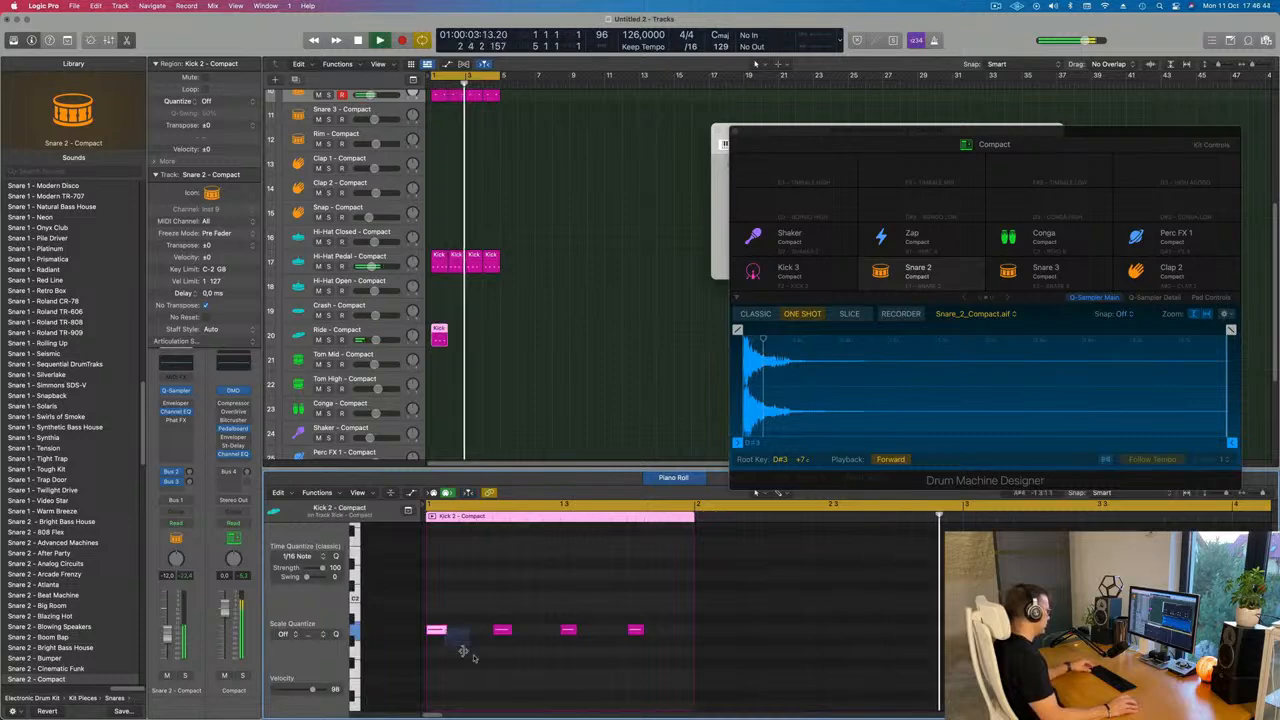
key(super+s)
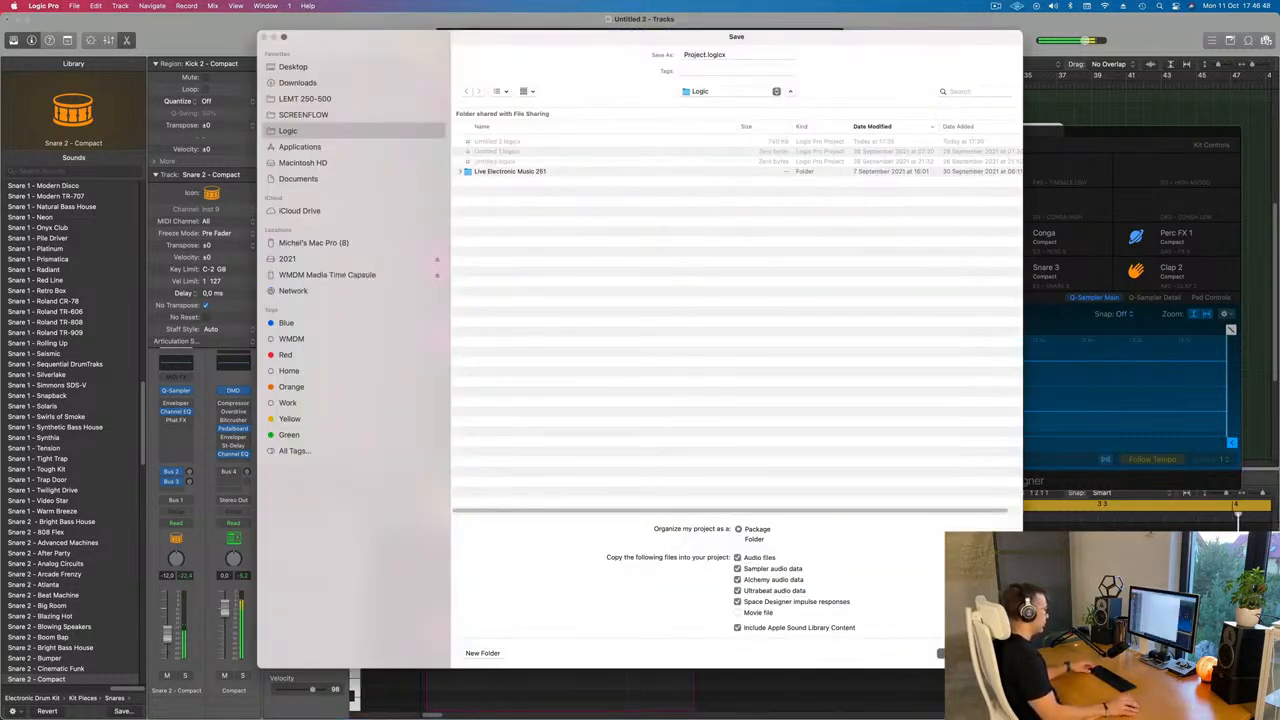
key(Escape)
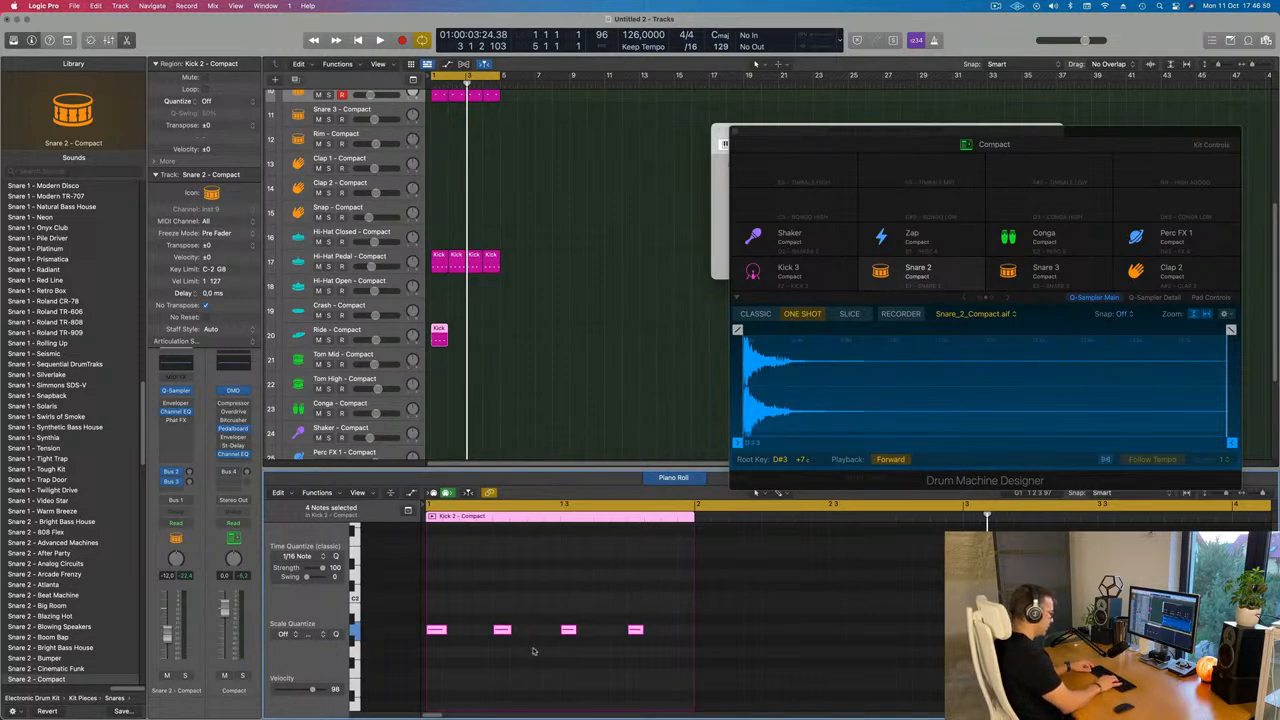
Repeat the ride region three times along the Ride track
key(space)
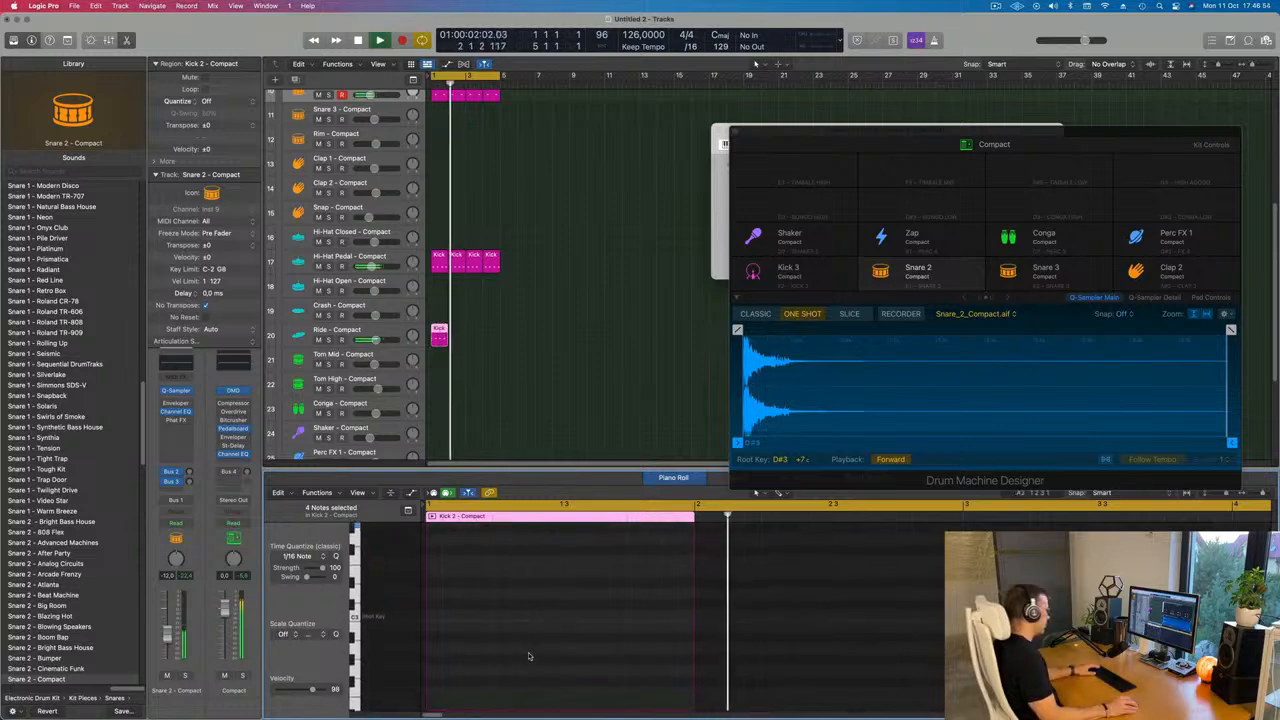
scroll(529, 656, up, 2)
key(alt+shift+Left)
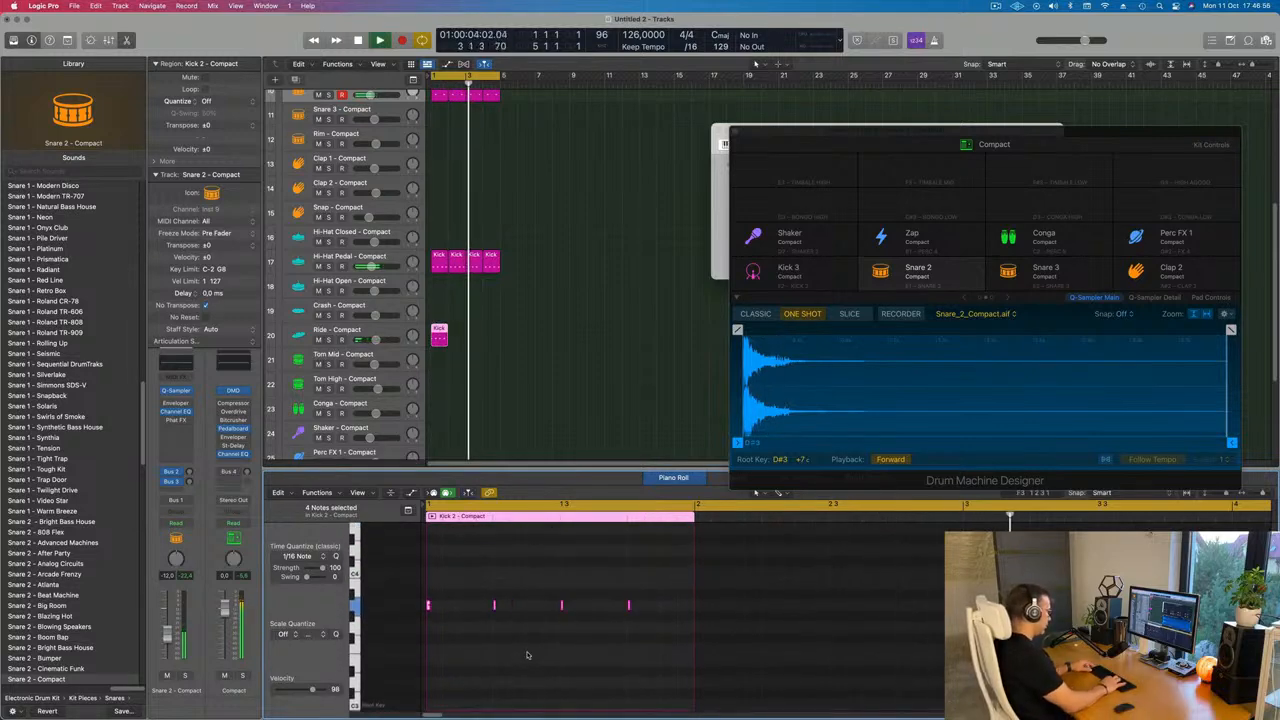
key(alt+shift+Right)
key(alt+shift+Down)
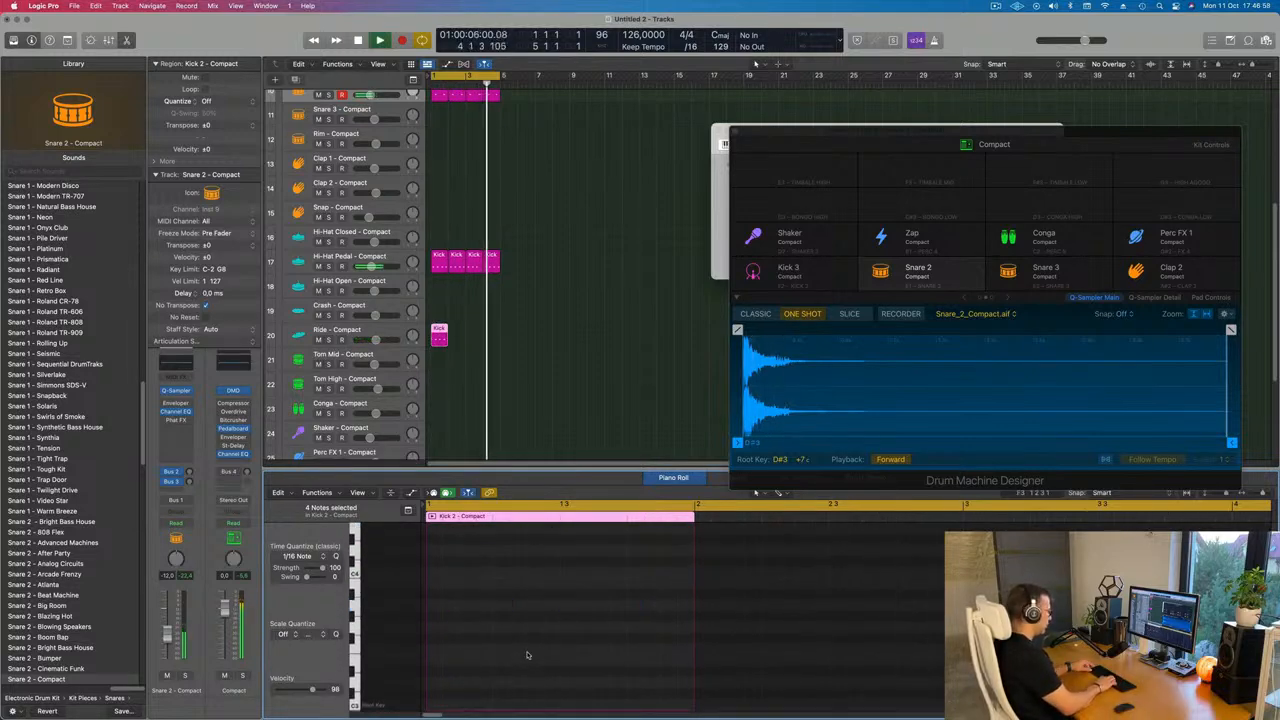
click(441, 335)
key(super+r)
key(super+r)
key(super+r)
key(super+r)
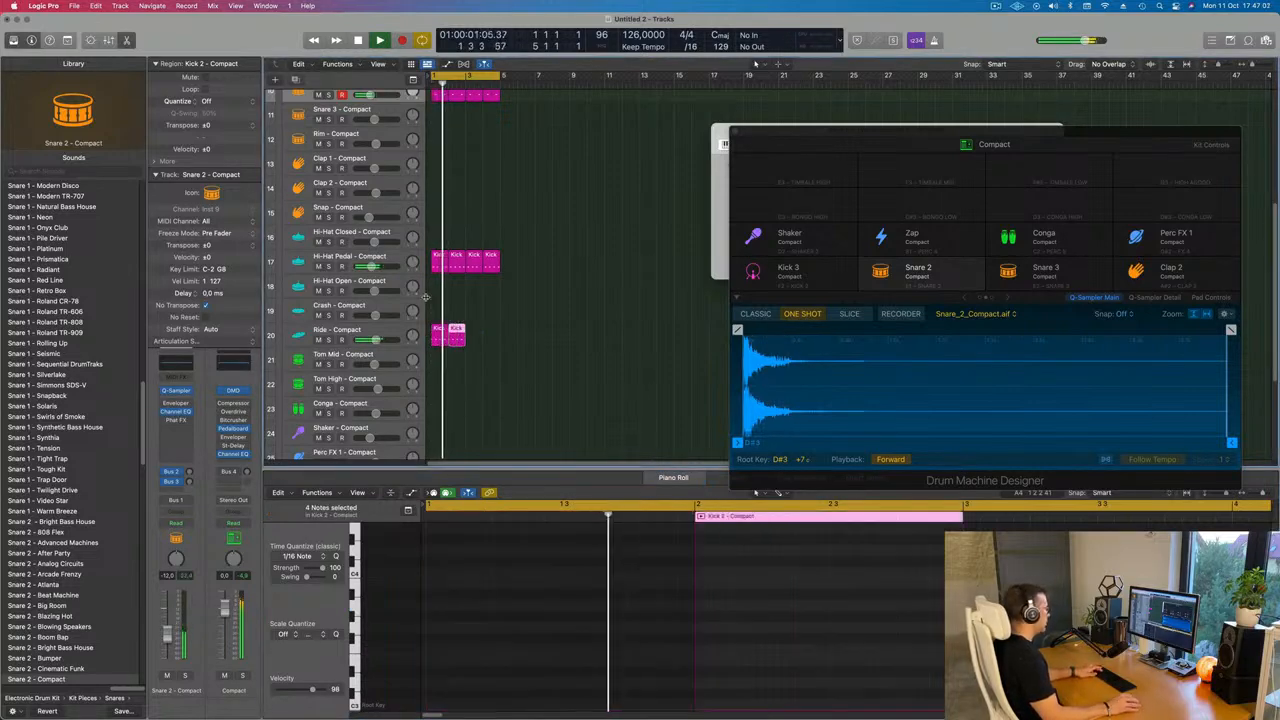
Play back the drum beat with the Ride track selected to review the pattern
key(Delete)
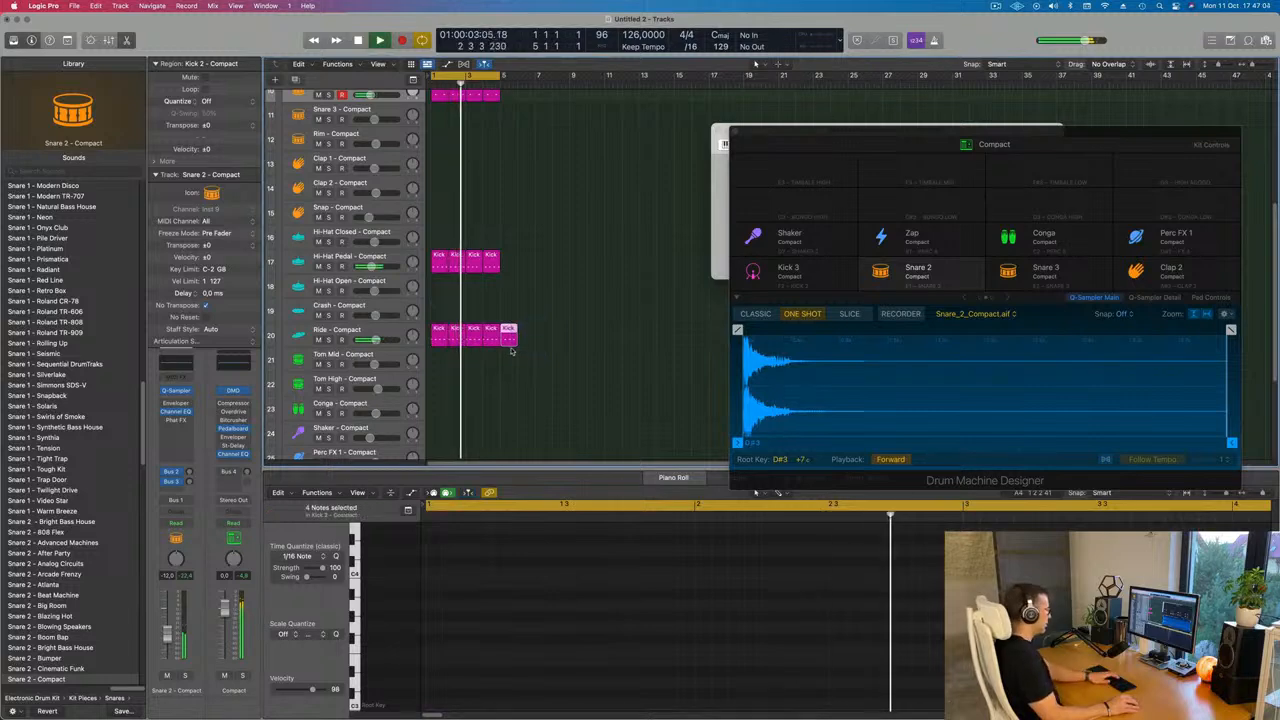
key(space)
click(389, 331)
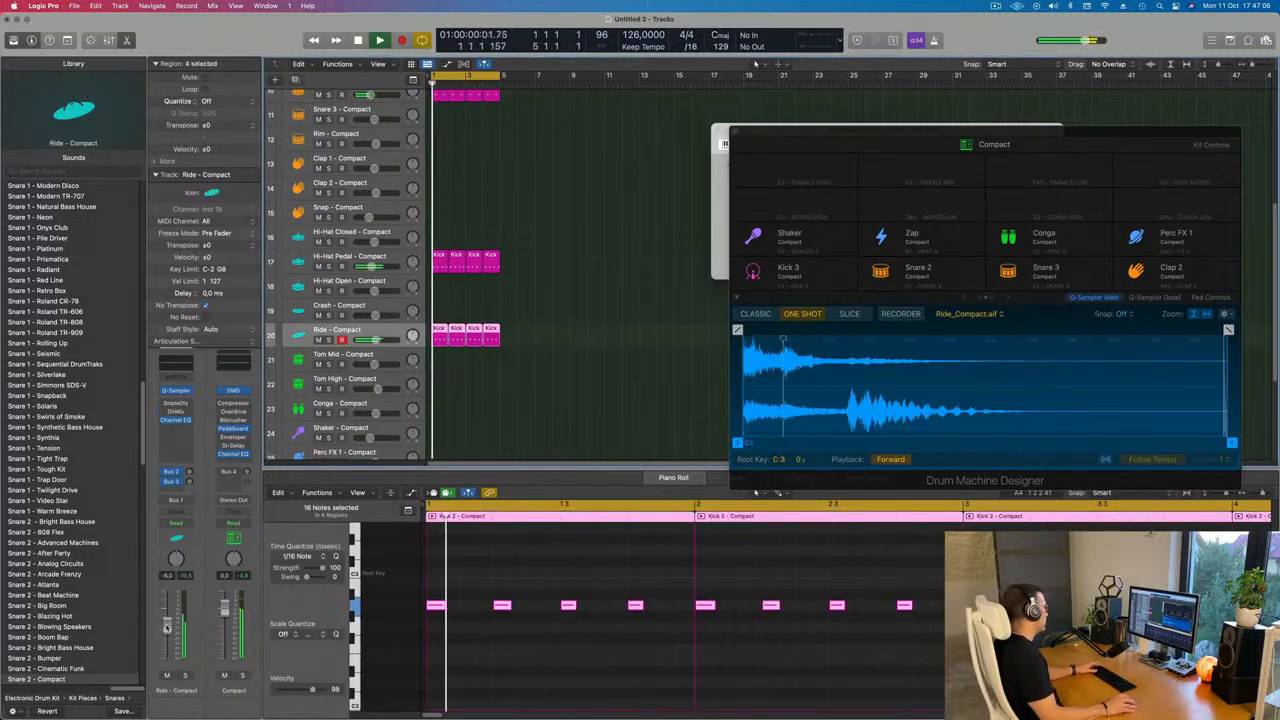
key(space)
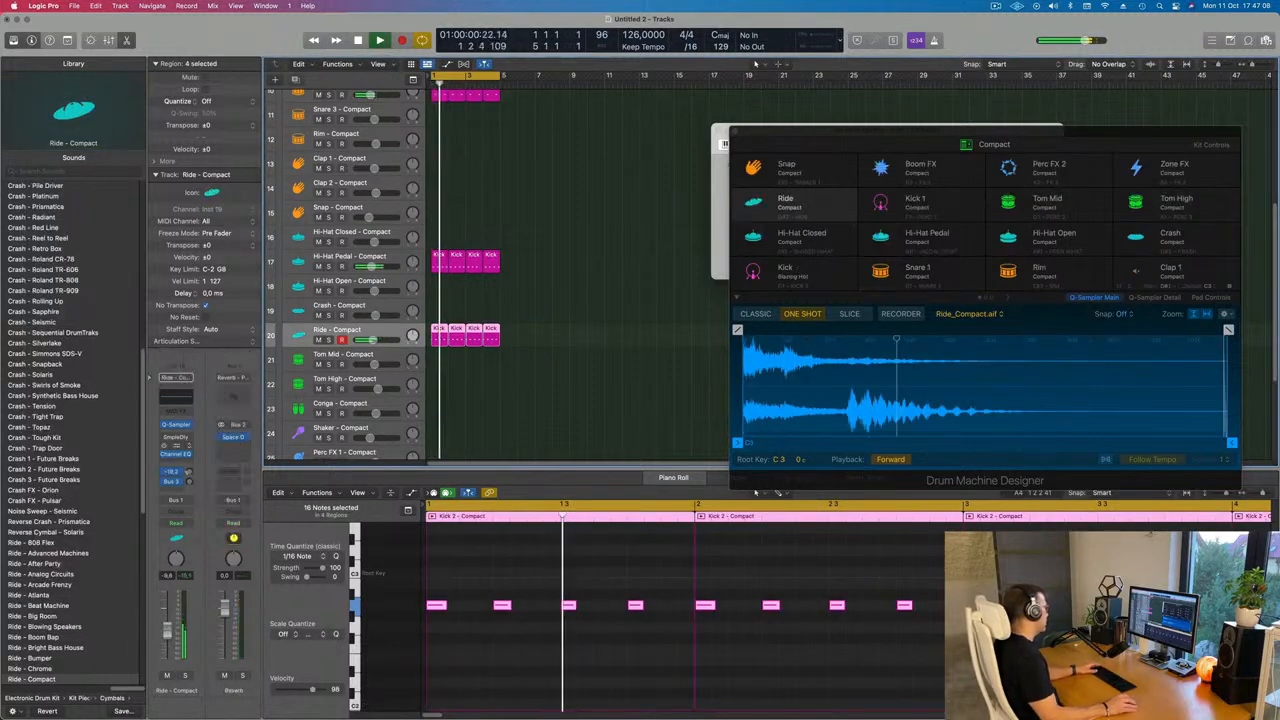
key(space)
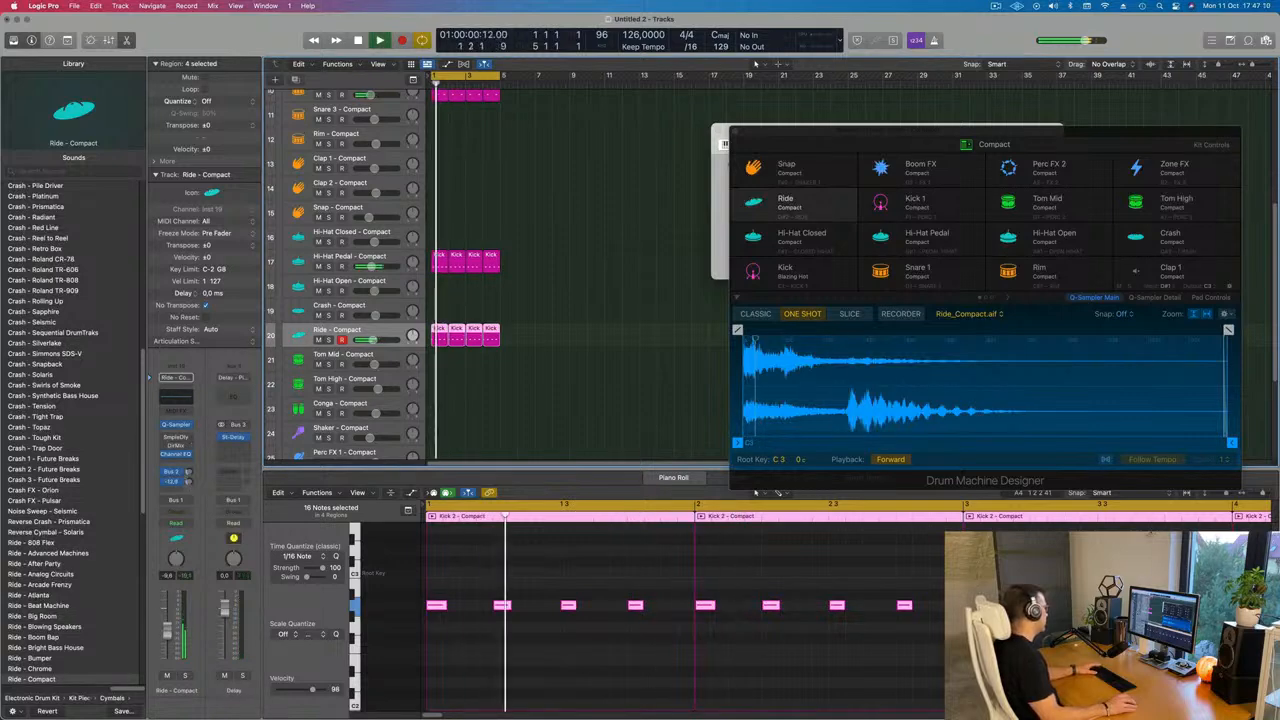
key(space)
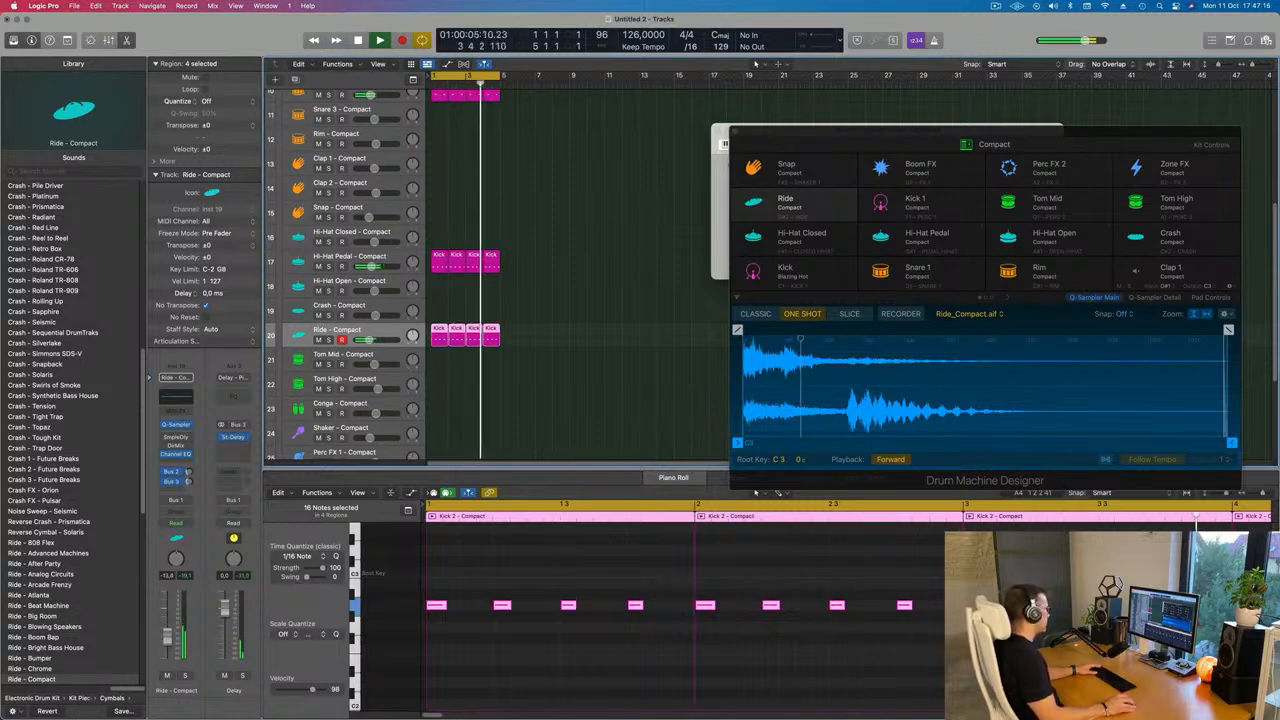
Select the Inst 1 track, arm it for recording and open its Alchemy instrument
scroll(617, 297, up, 10)
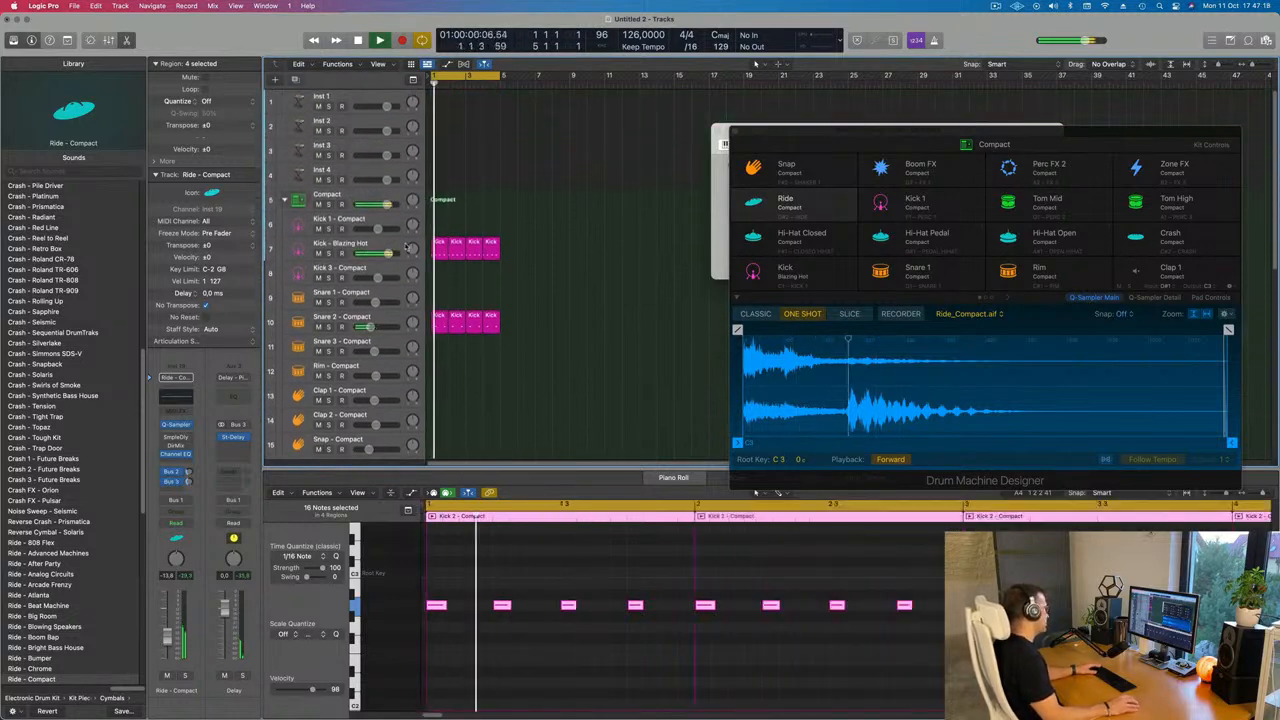
click(328, 253)
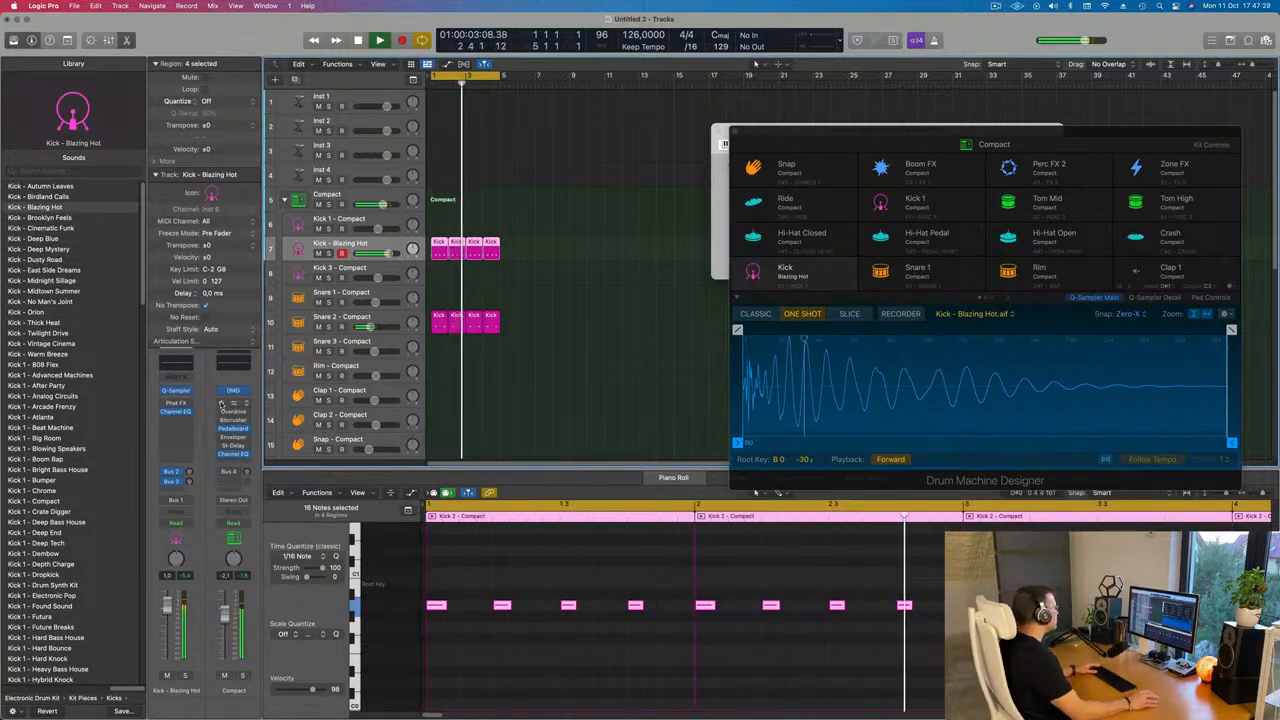
click(343, 100)
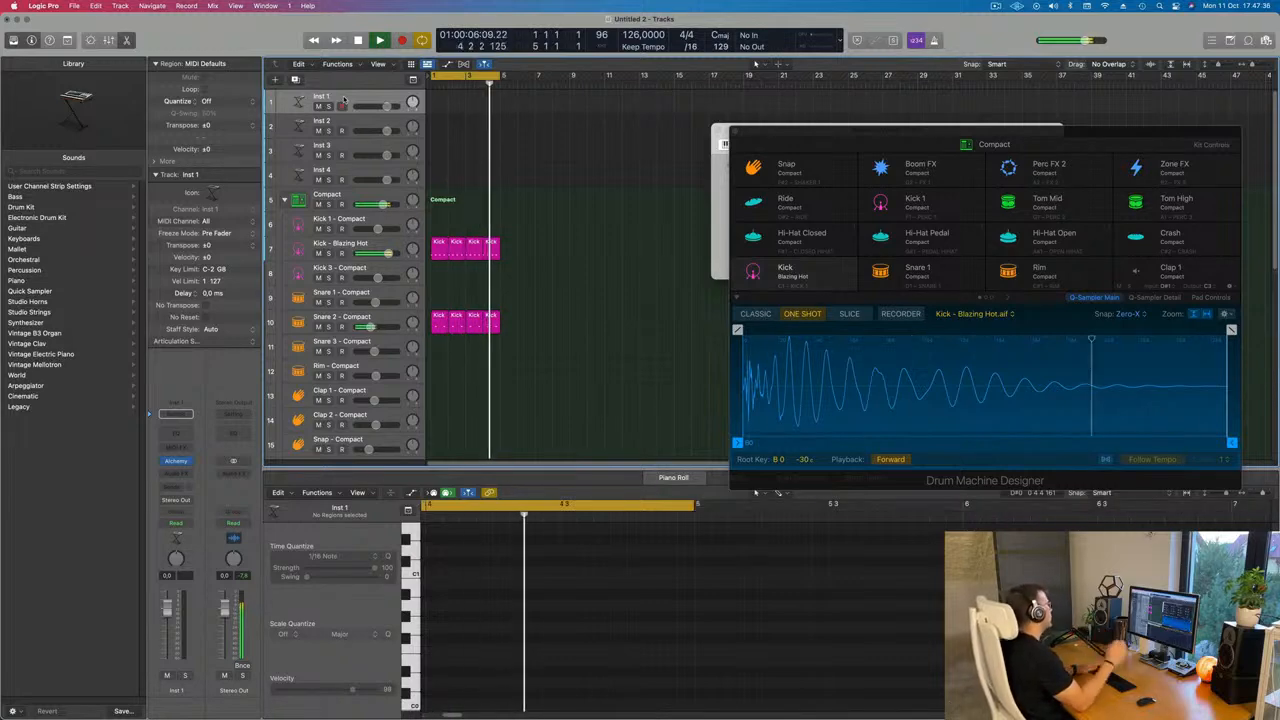
click(341, 105)
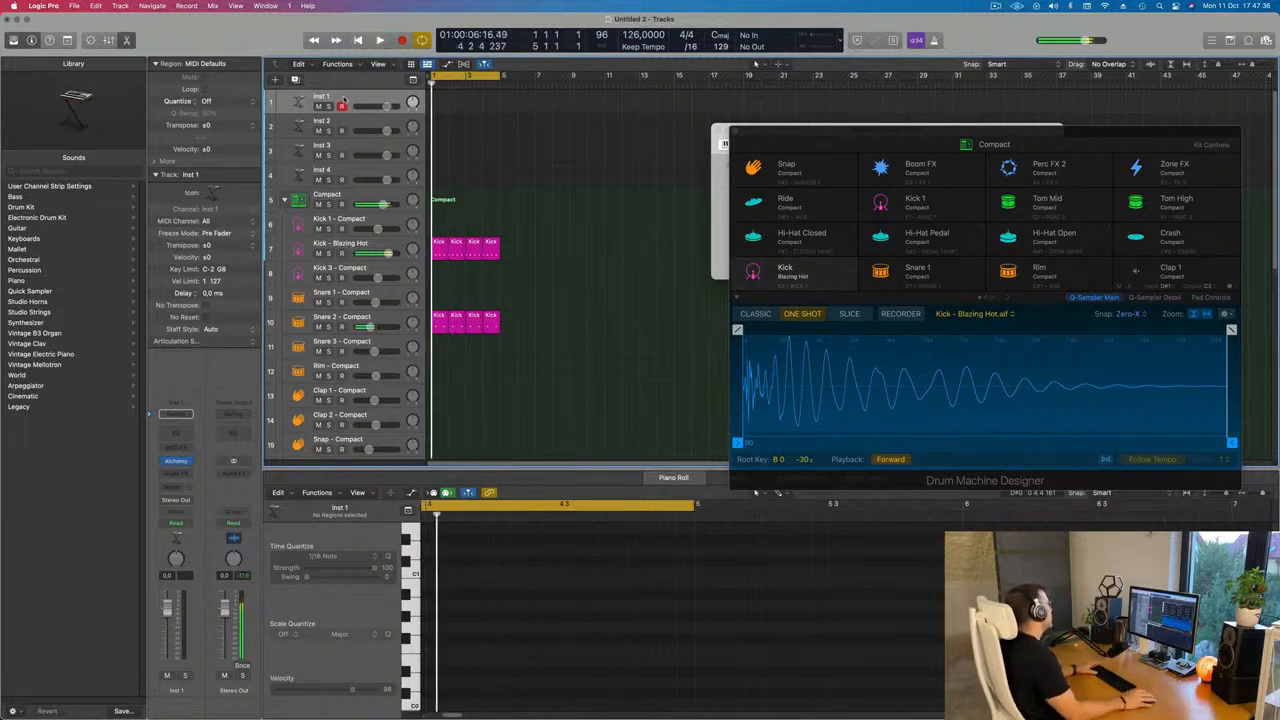
click(176, 461)
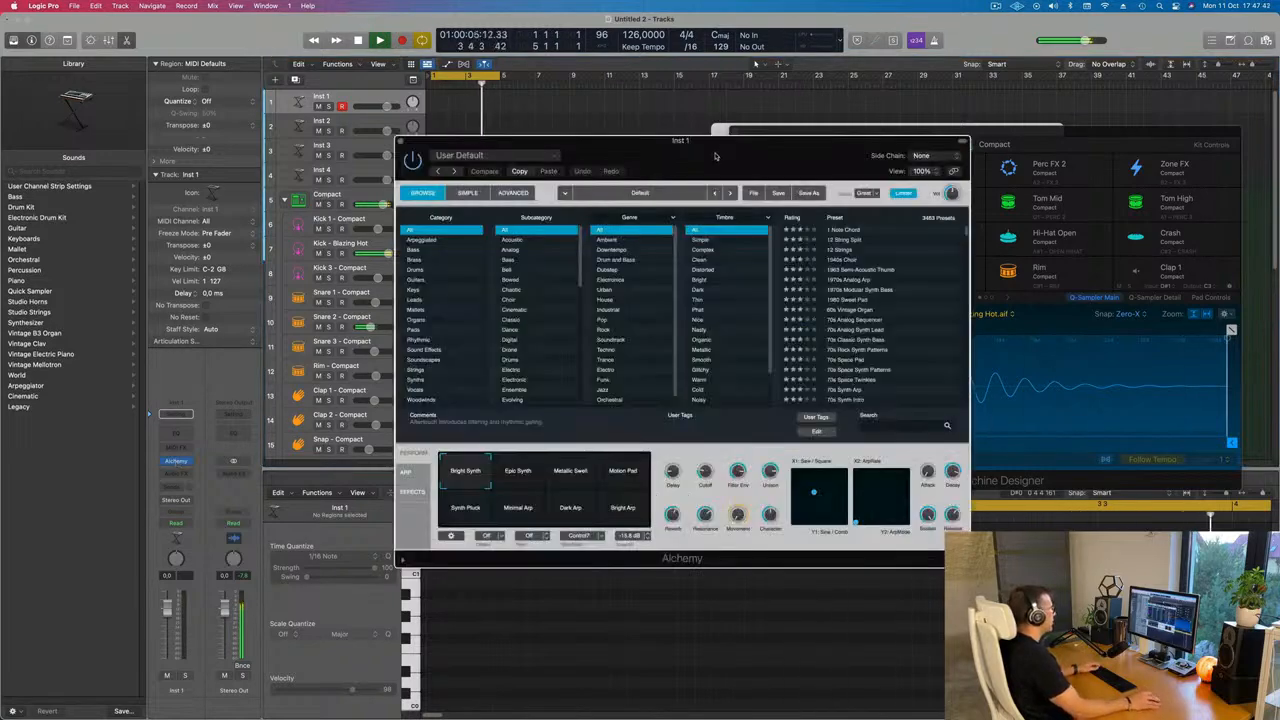
Filter Alchemy presets by the Techno genre and load the Buzz Fuzz Phaser Bass preset
drag(715, 155, 663, 130)
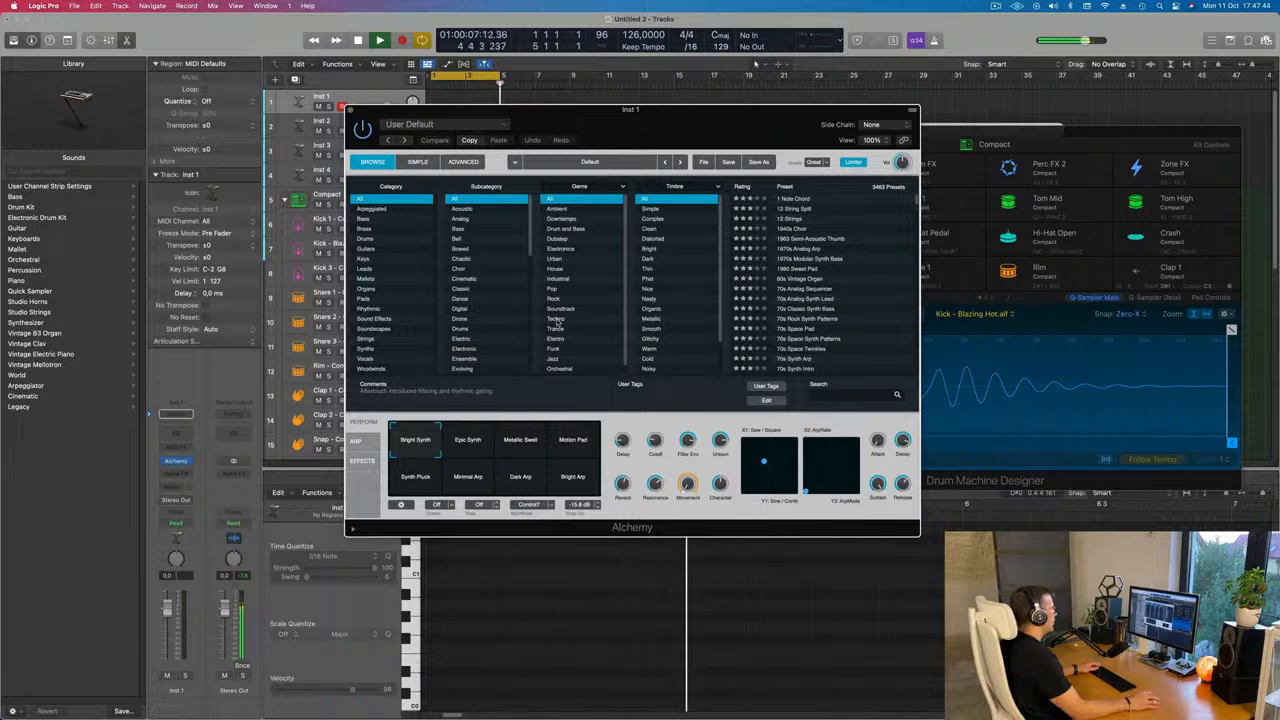
click(556, 320)
scroll(778, 288, down, 2)
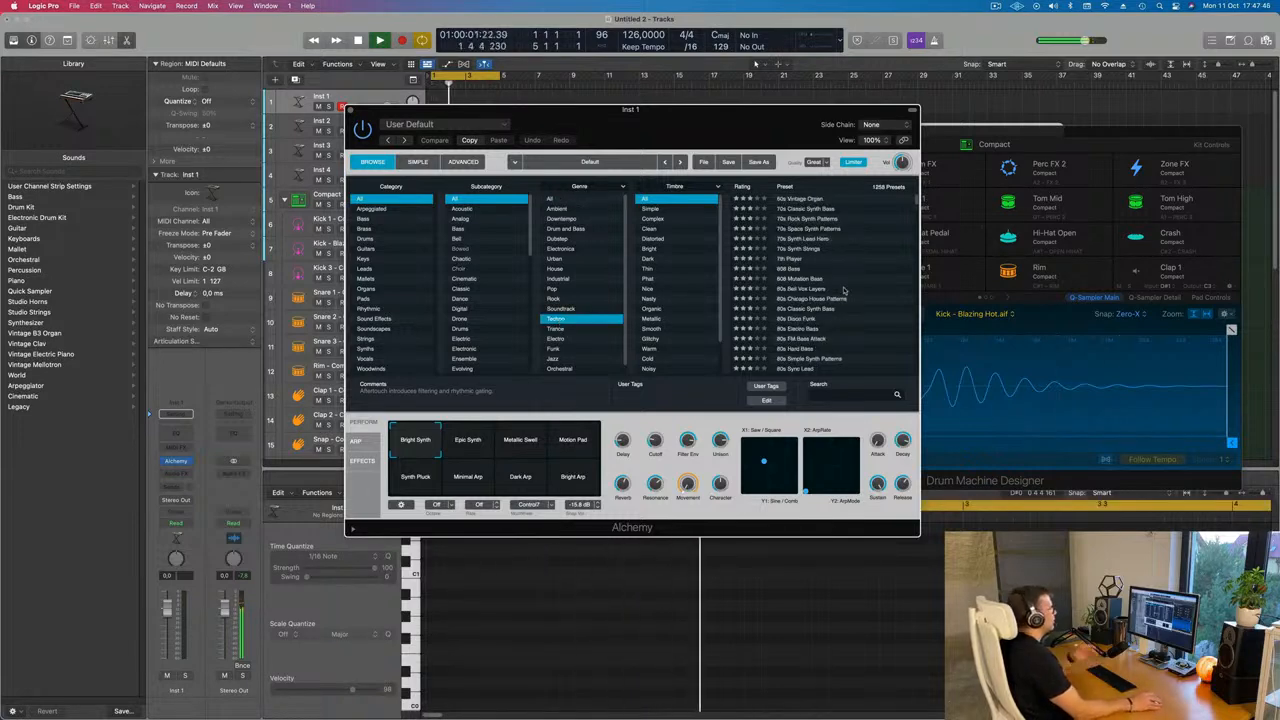
scroll(874, 293, down, 5)
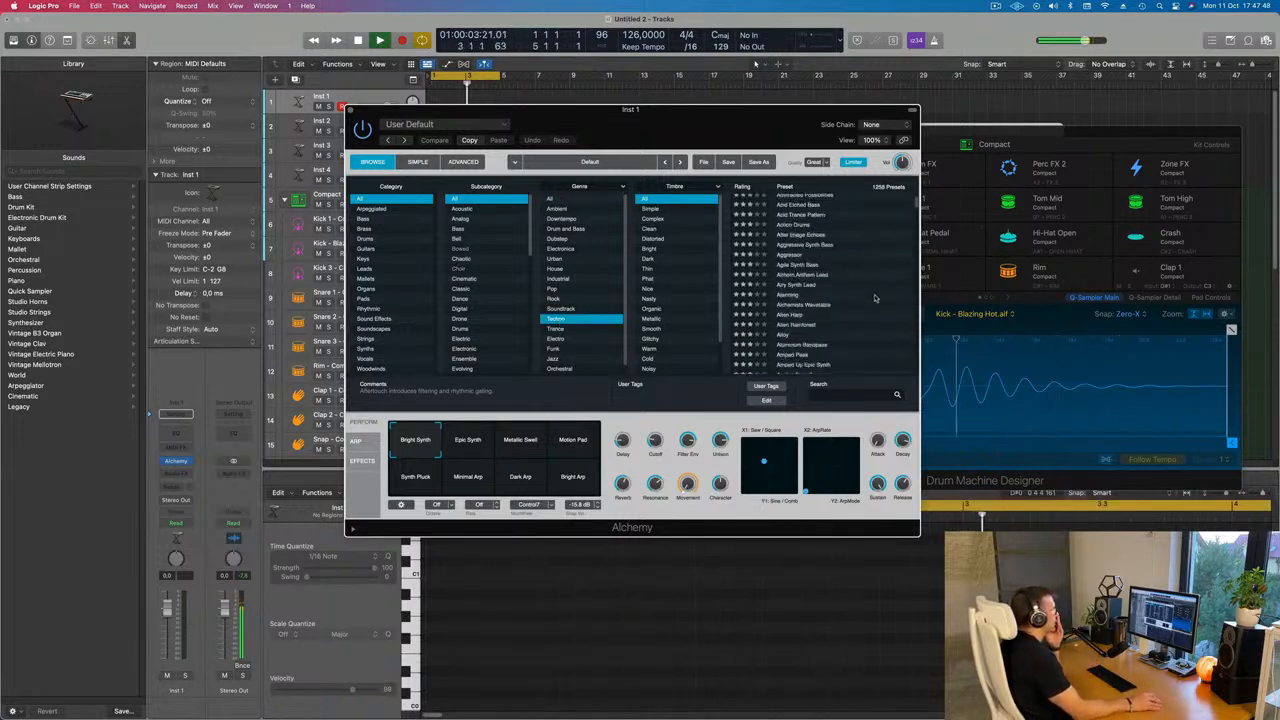
scroll(874, 297, down, 8)
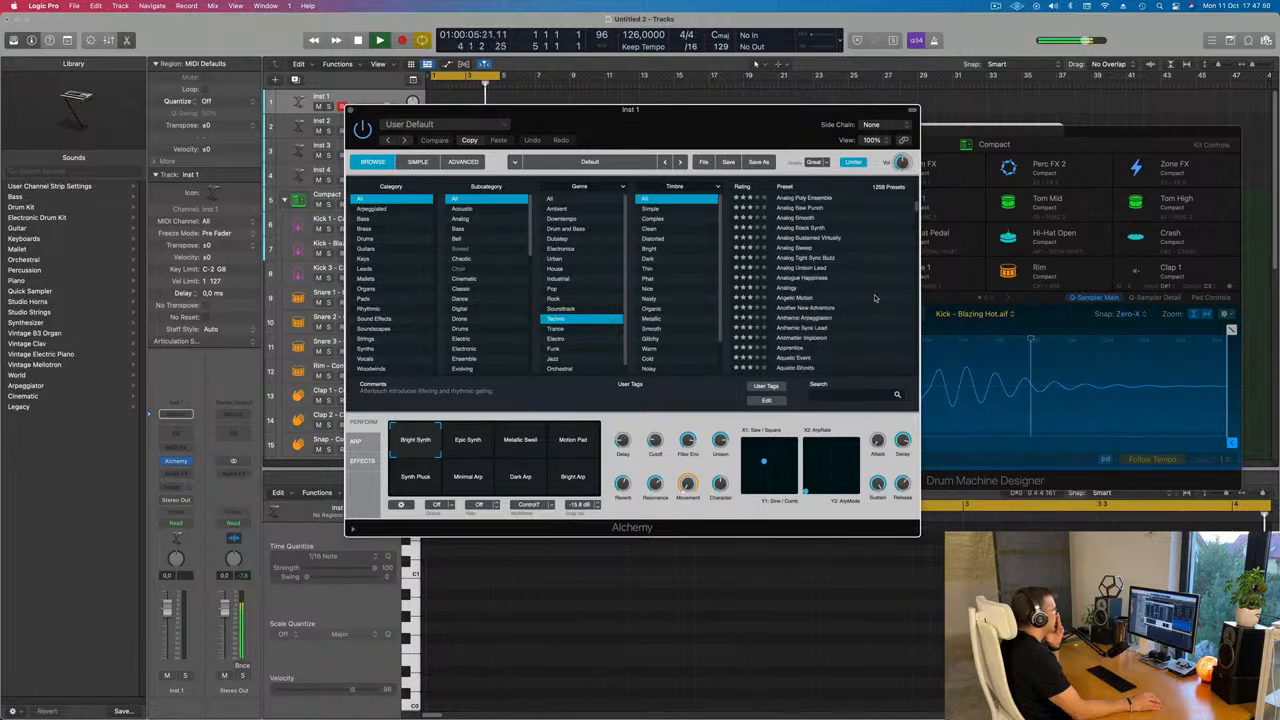
scroll(874, 297, down, 15)
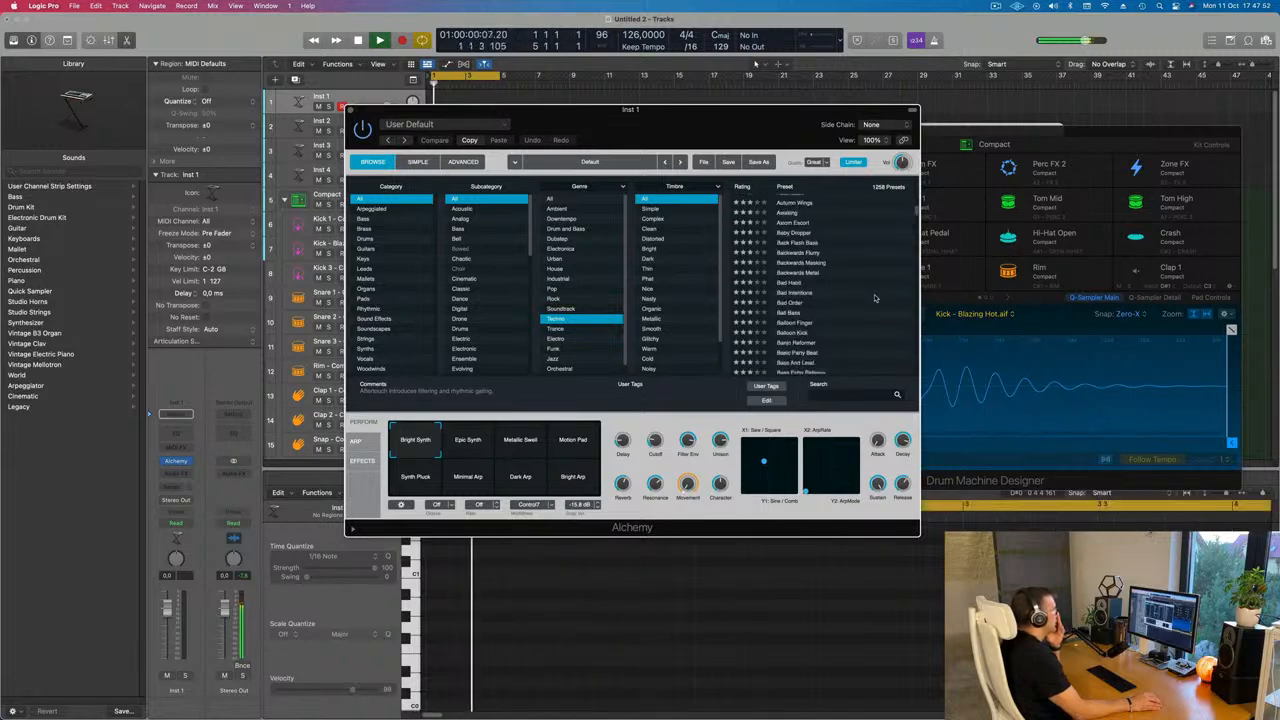
scroll(874, 297, down, 5)
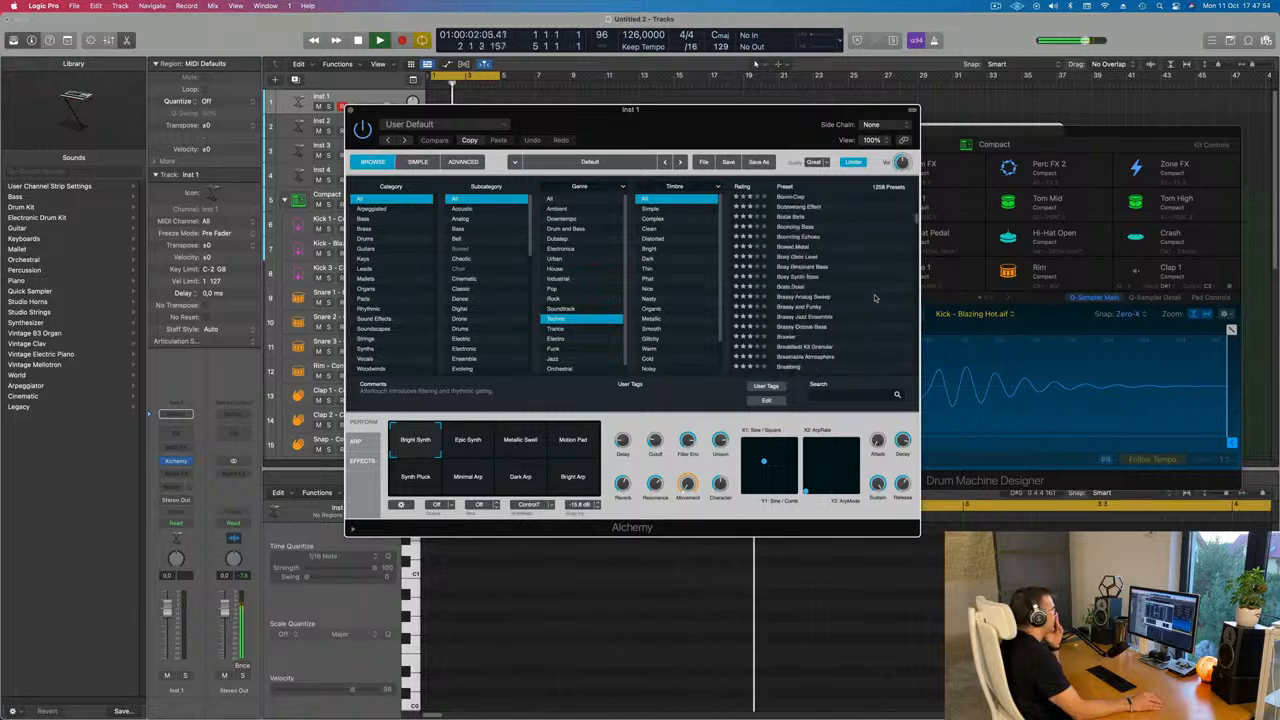
scroll(874, 297, down, 5)
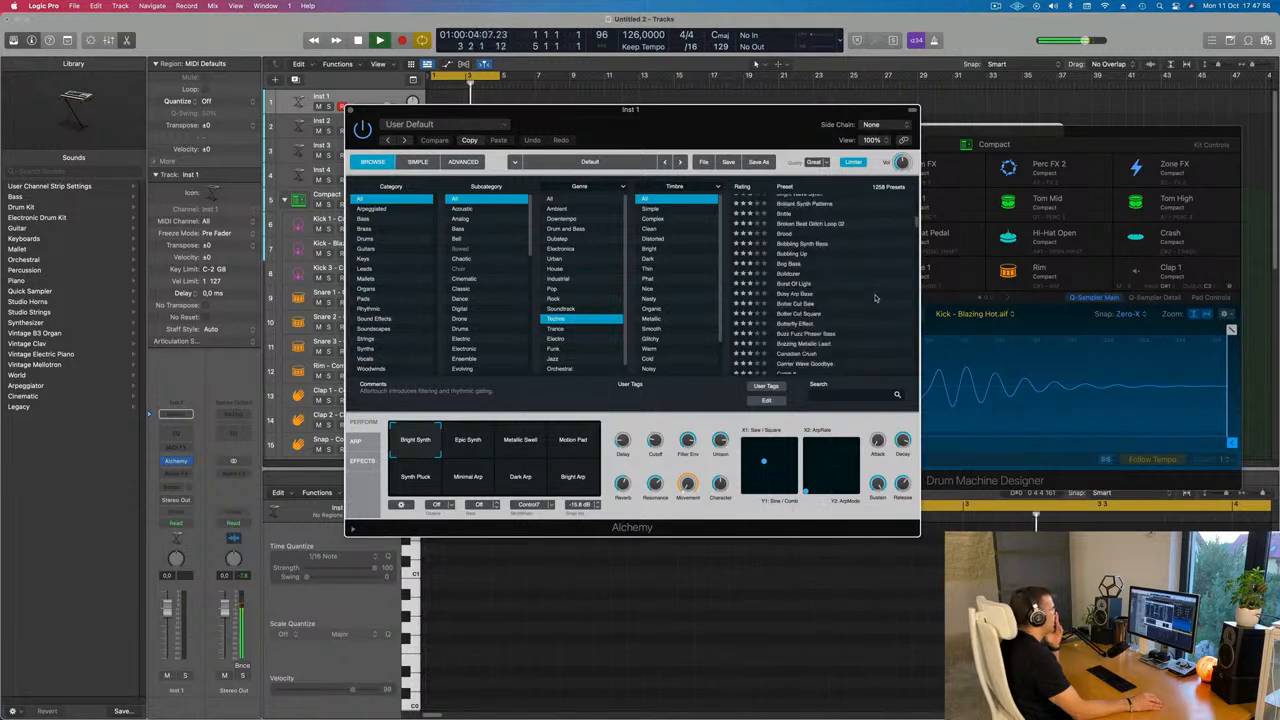
scroll(874, 297, down, 1)
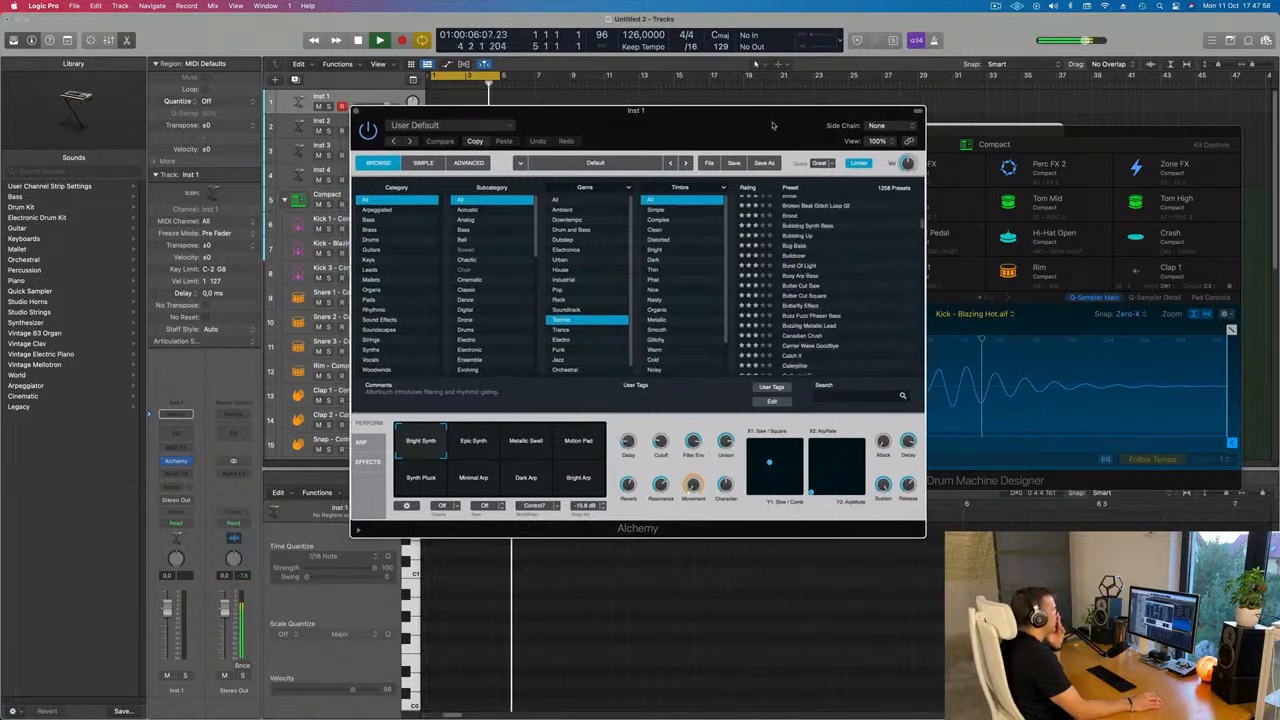
drag(778, 117, 805, 125)
click(835, 322)
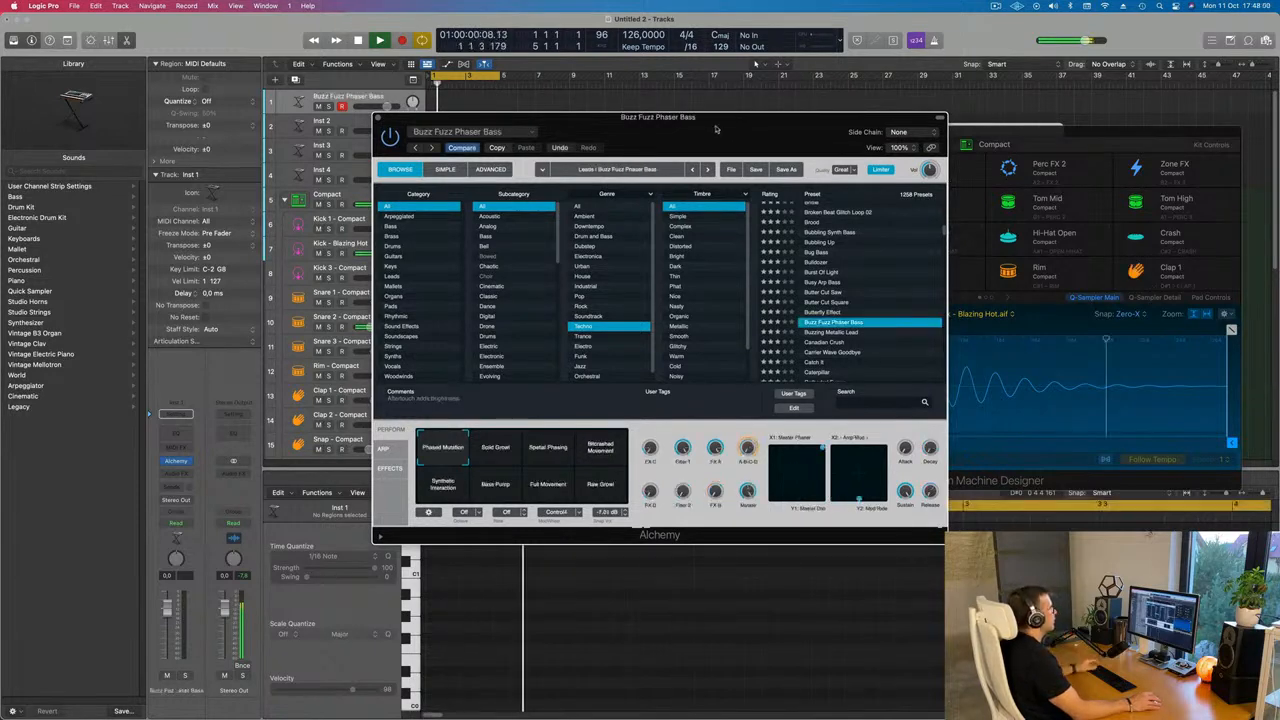
Move the Alchemy window aside, open Musical Typing and play a note to audition the sound
drag(700, 135, 860, 183)
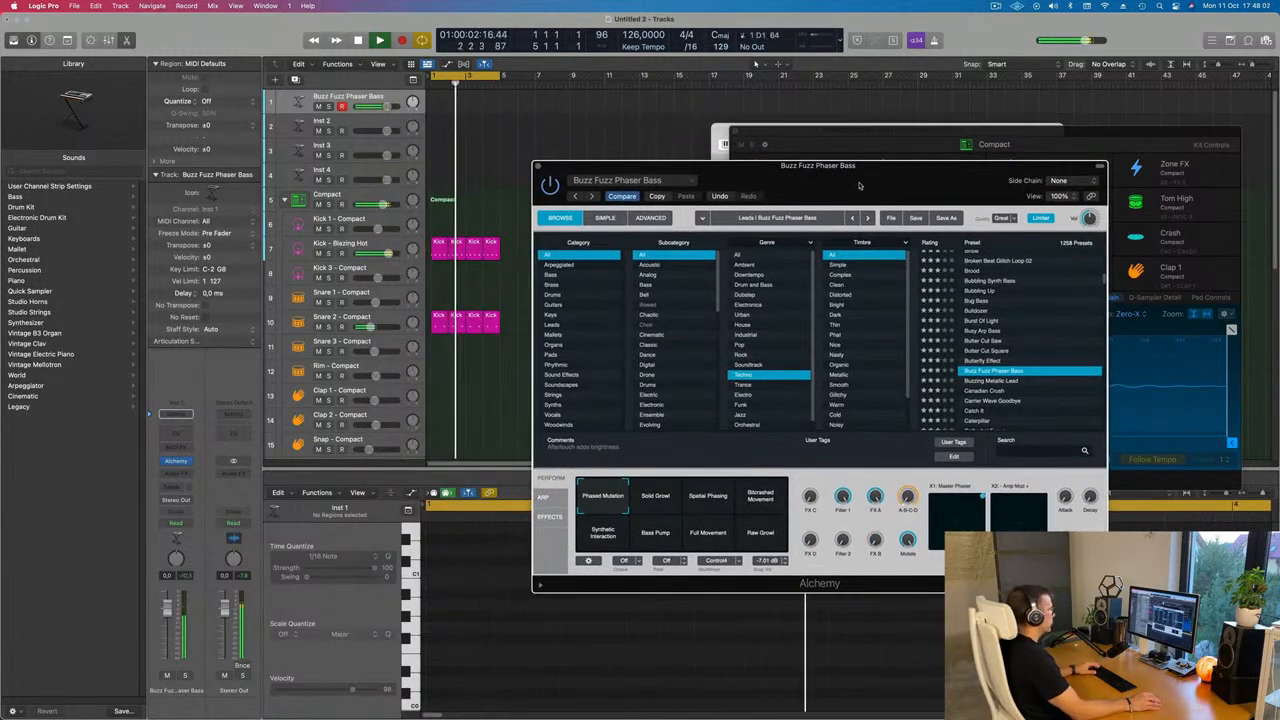
drag(986, 189, 802, 212)
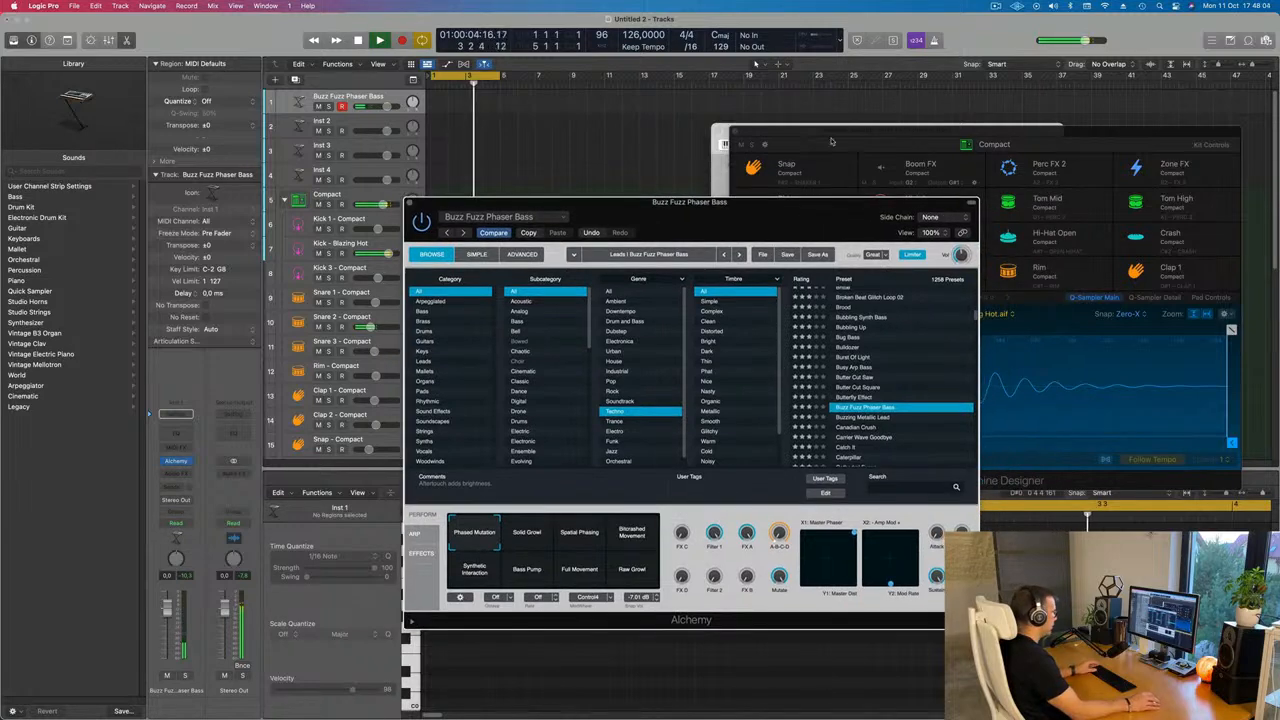
key(super+k)
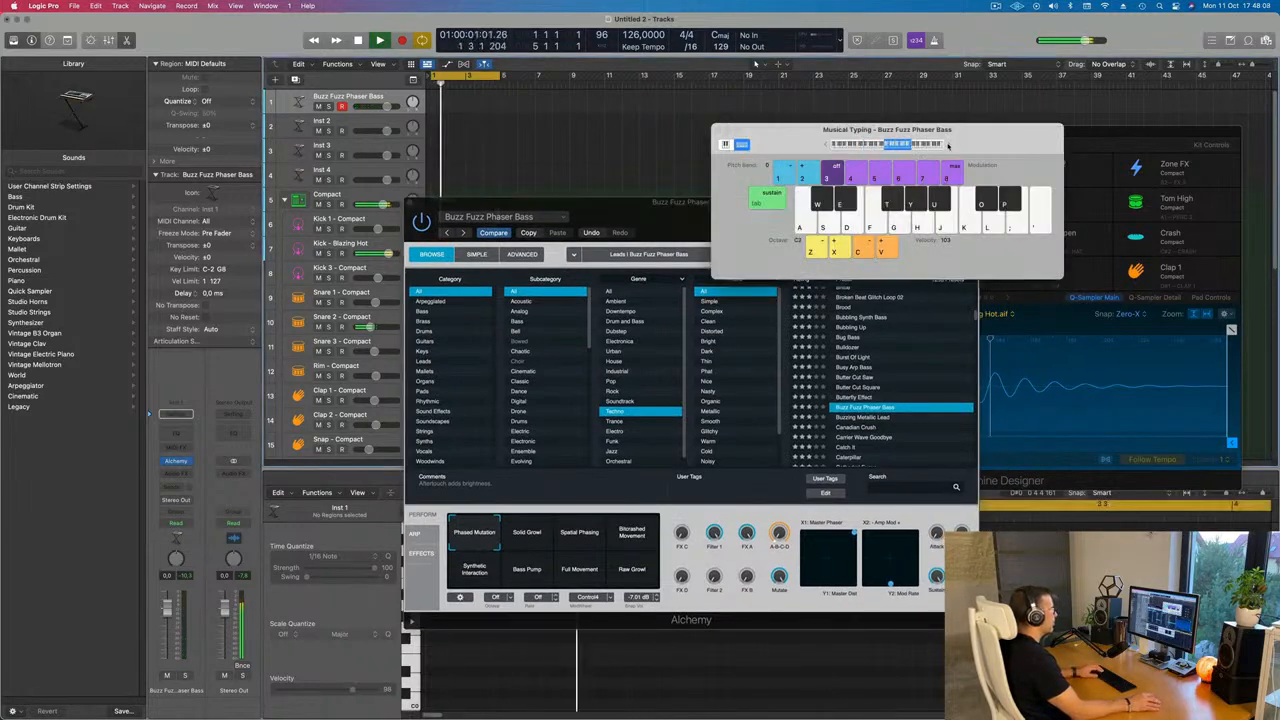
key(f)
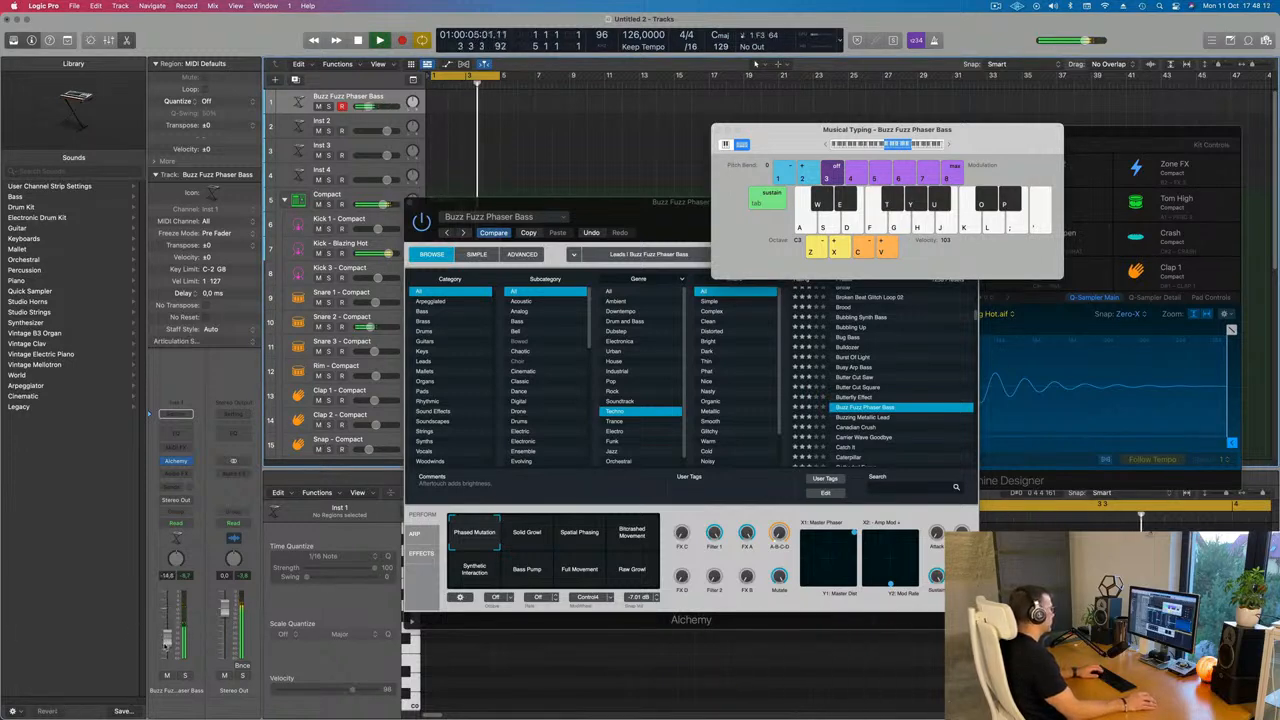
Audition the Canadian Crush and Buzzing Metallic Lead presets, then pick Canadian Crush's Ambient performance pad
click(834, 428)
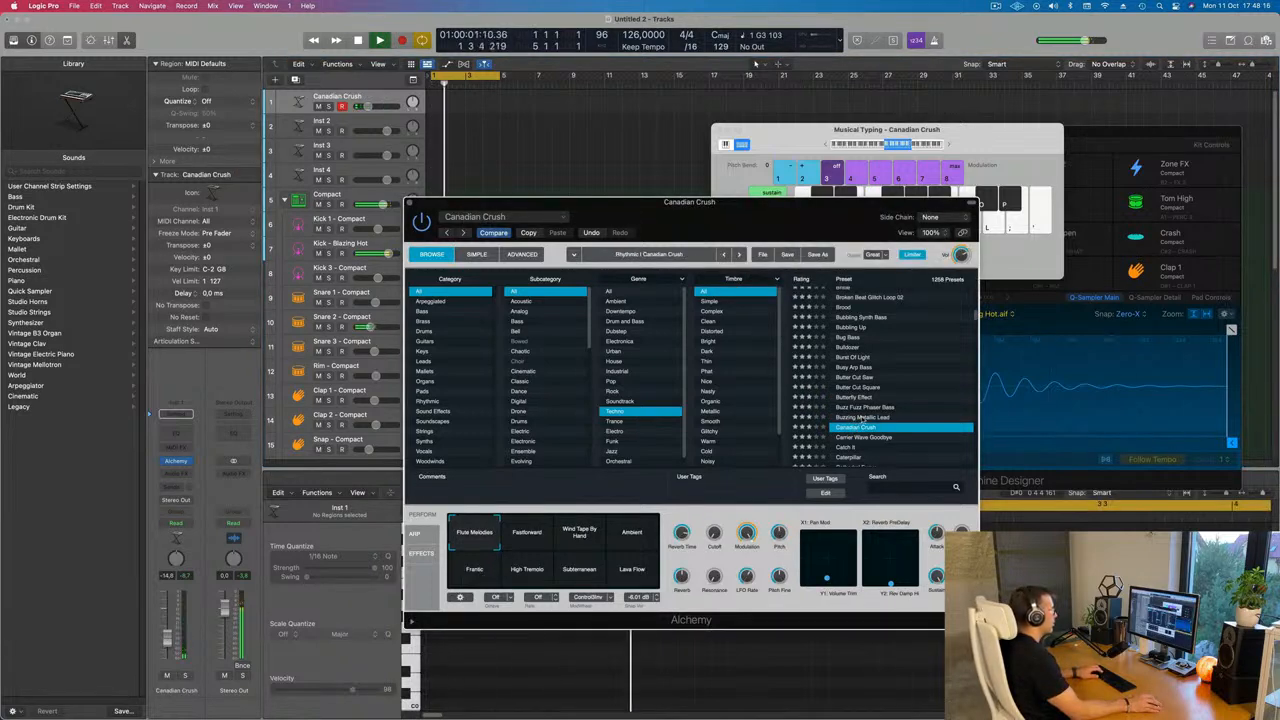
click(859, 418)
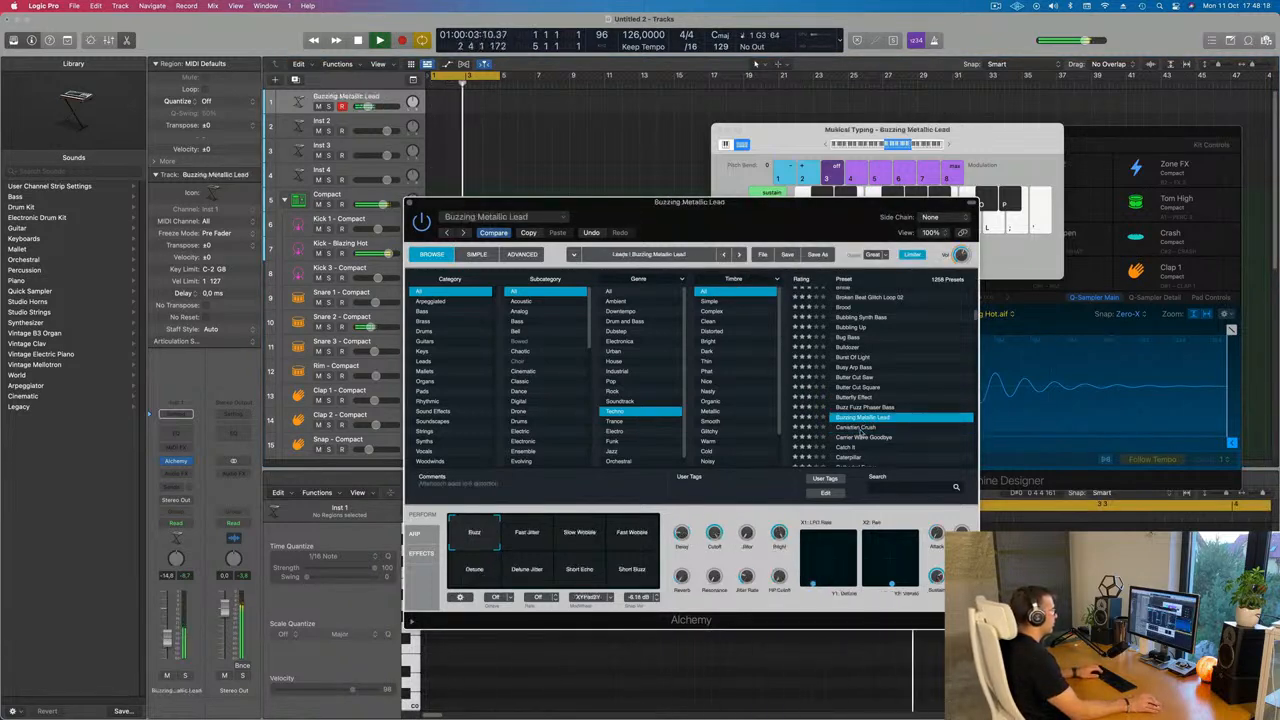
click(858, 428)
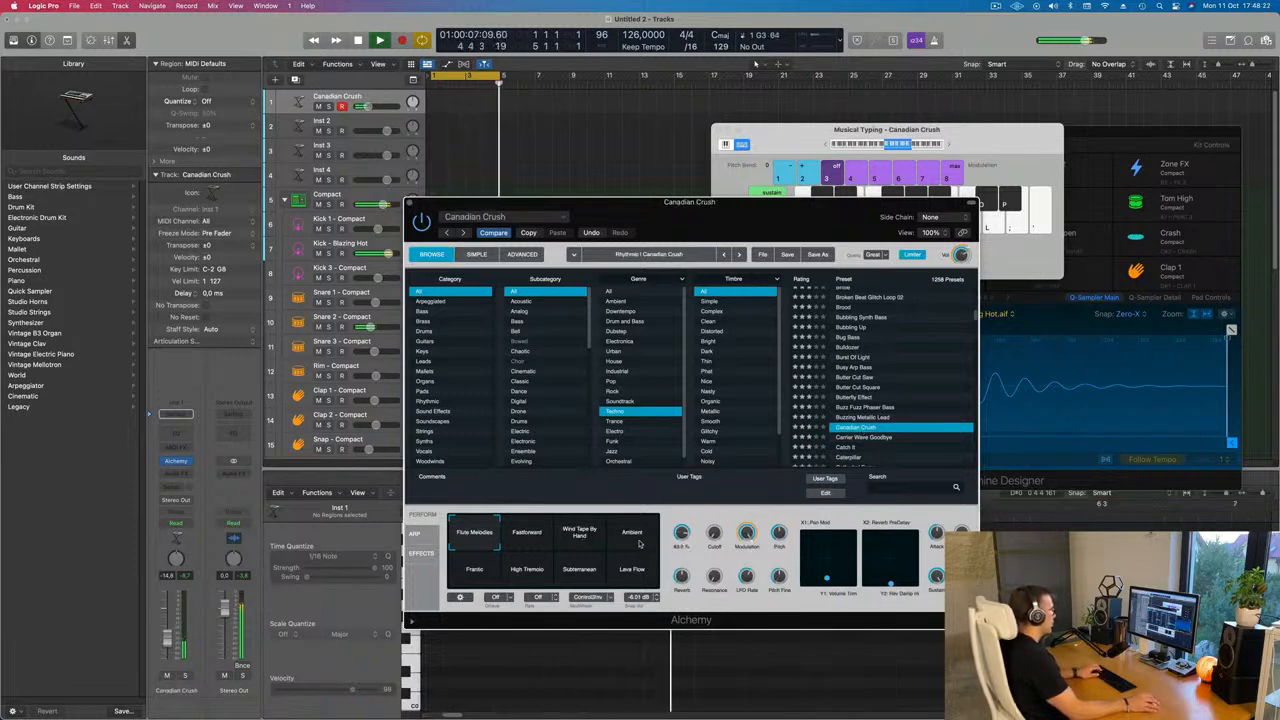
click(638, 540)
Try the Caterpillar preset and settle on the Chill Sustain preset
scroll(874, 380, down, 5)
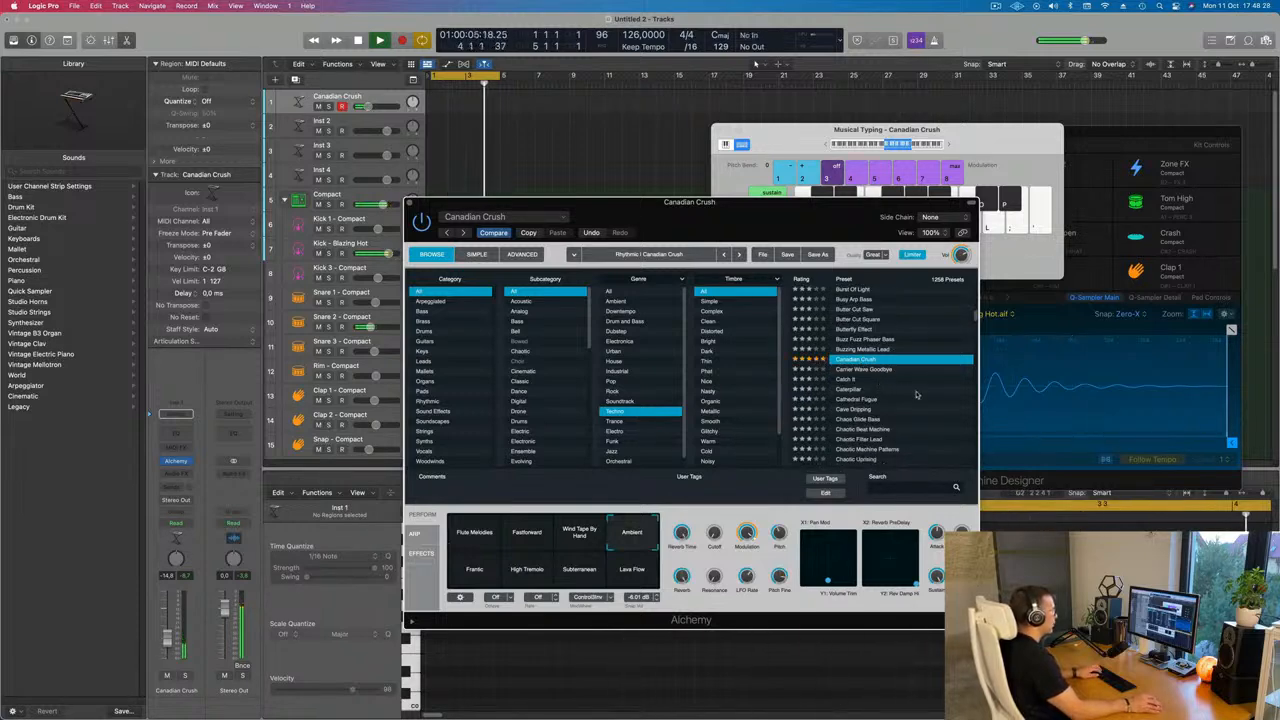
scroll(892, 392, down, 4)
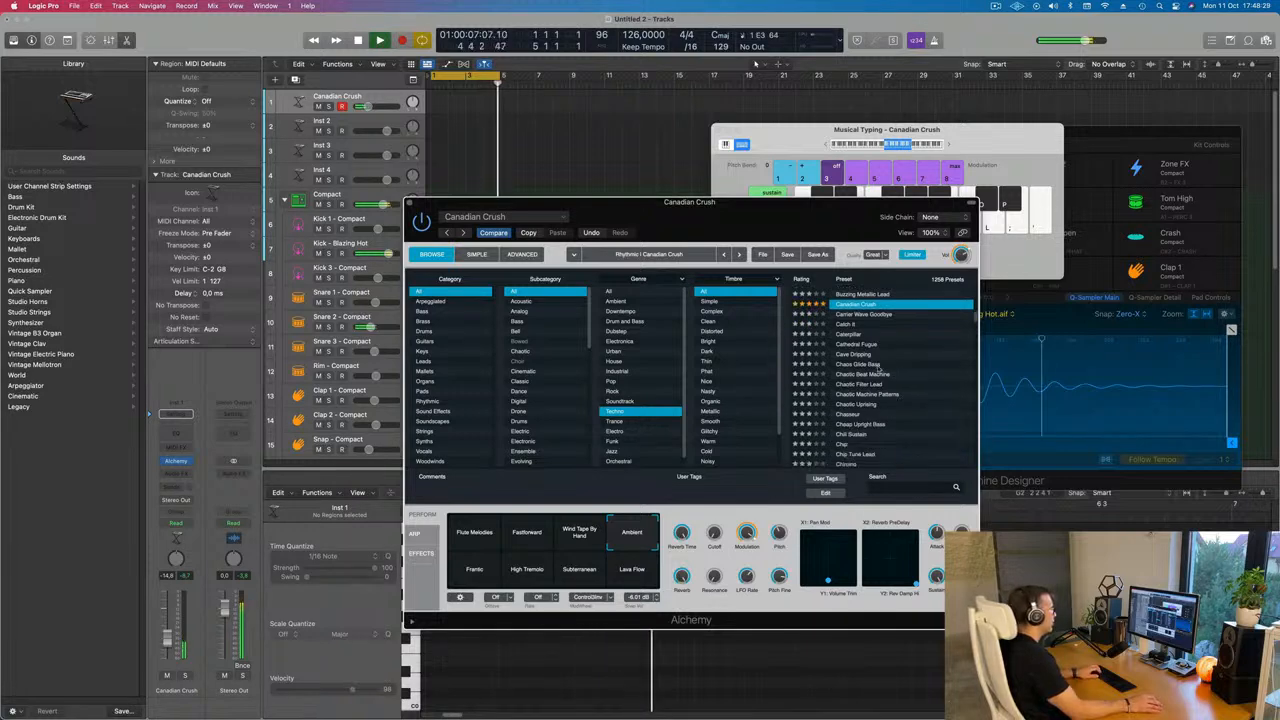
click(845, 334)
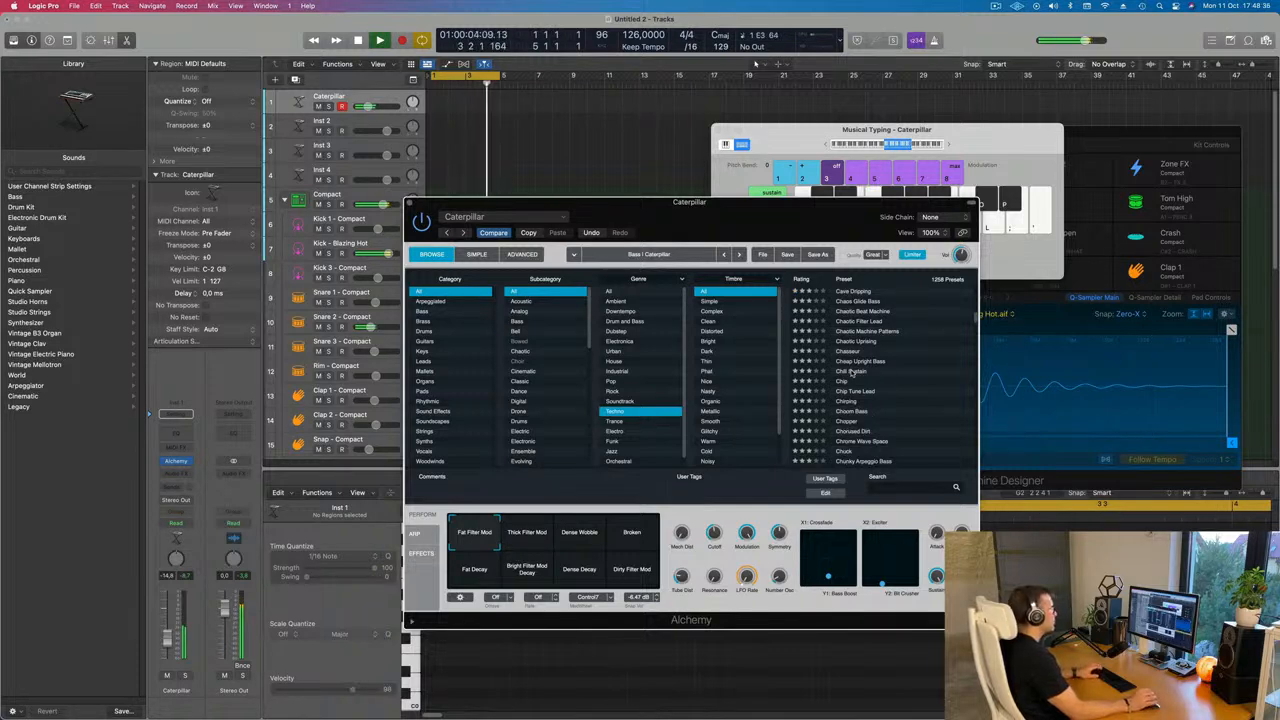
click(851, 372)
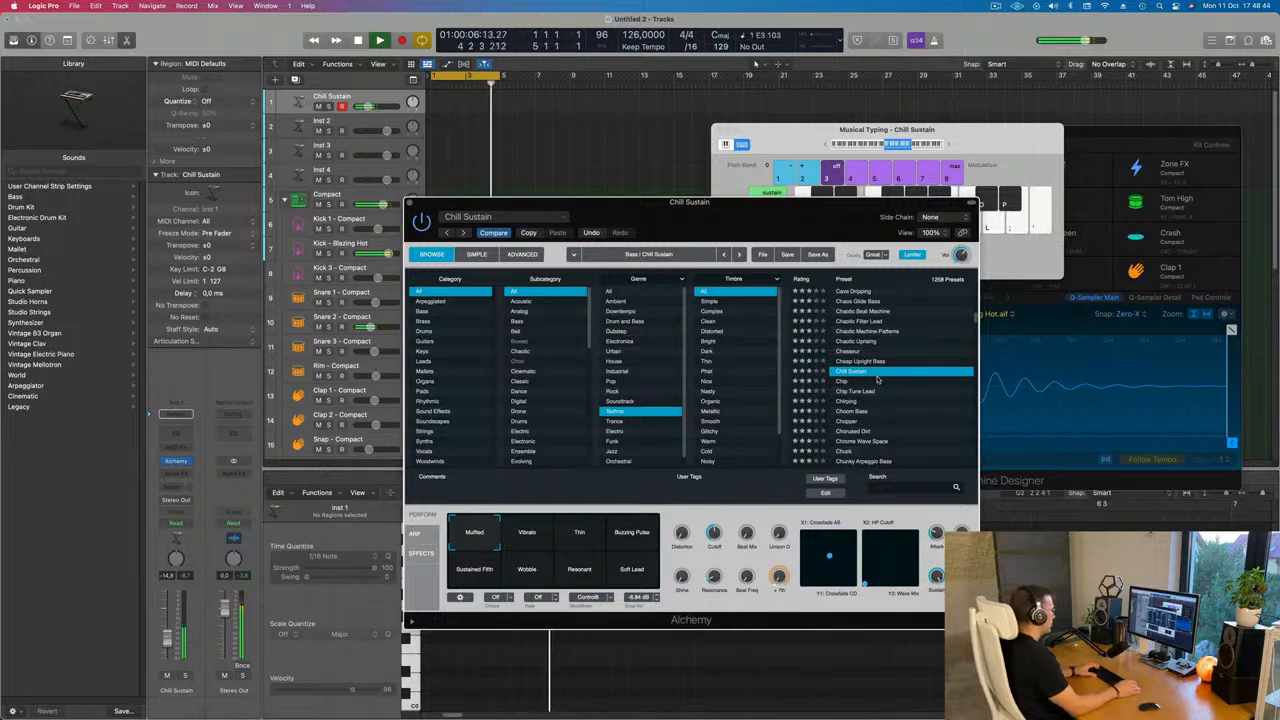
Record a short Chill Sustain phrase on the Inst 1 track with Musical Typing
key(r)
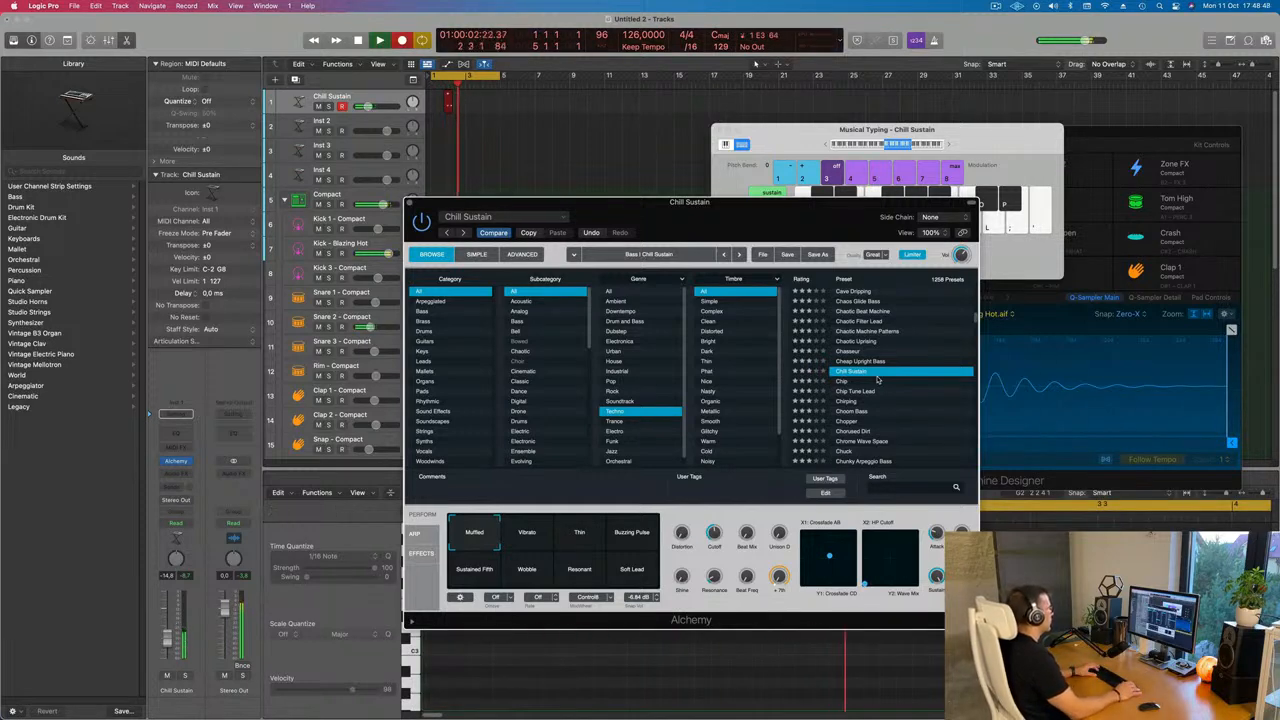
key(space)
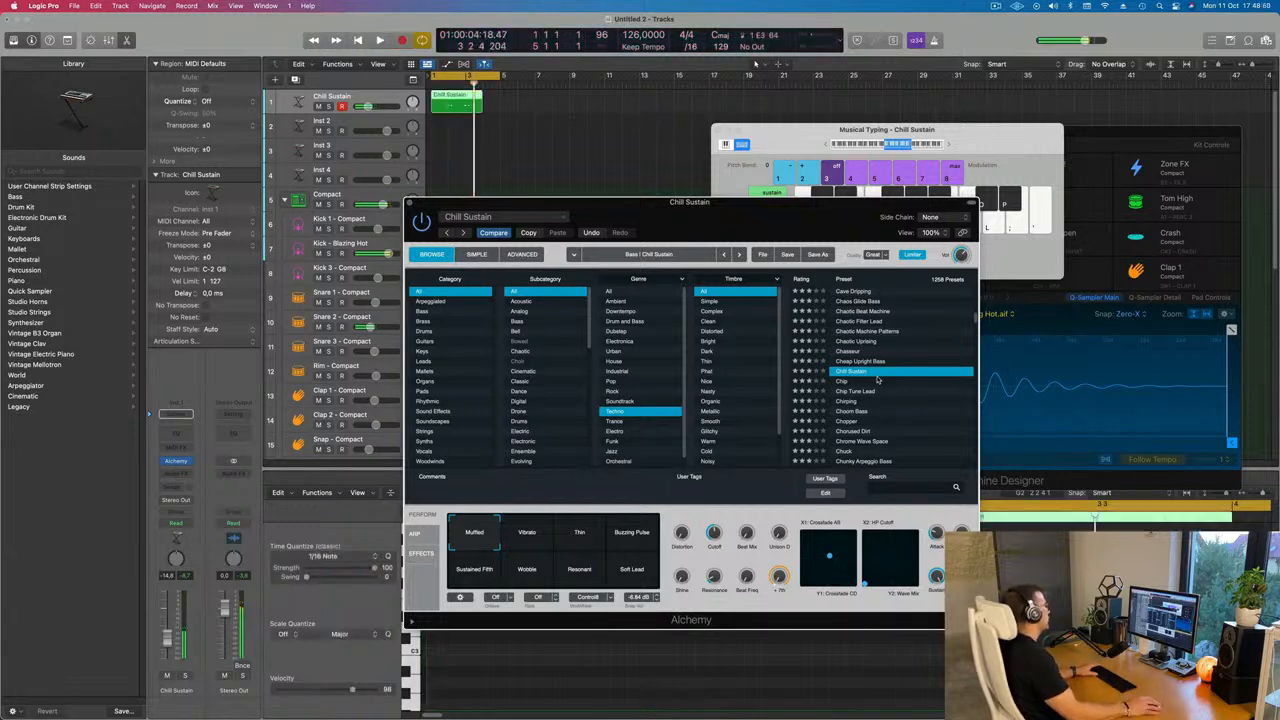
drag(683, 203, 1271, 278)
key(space)
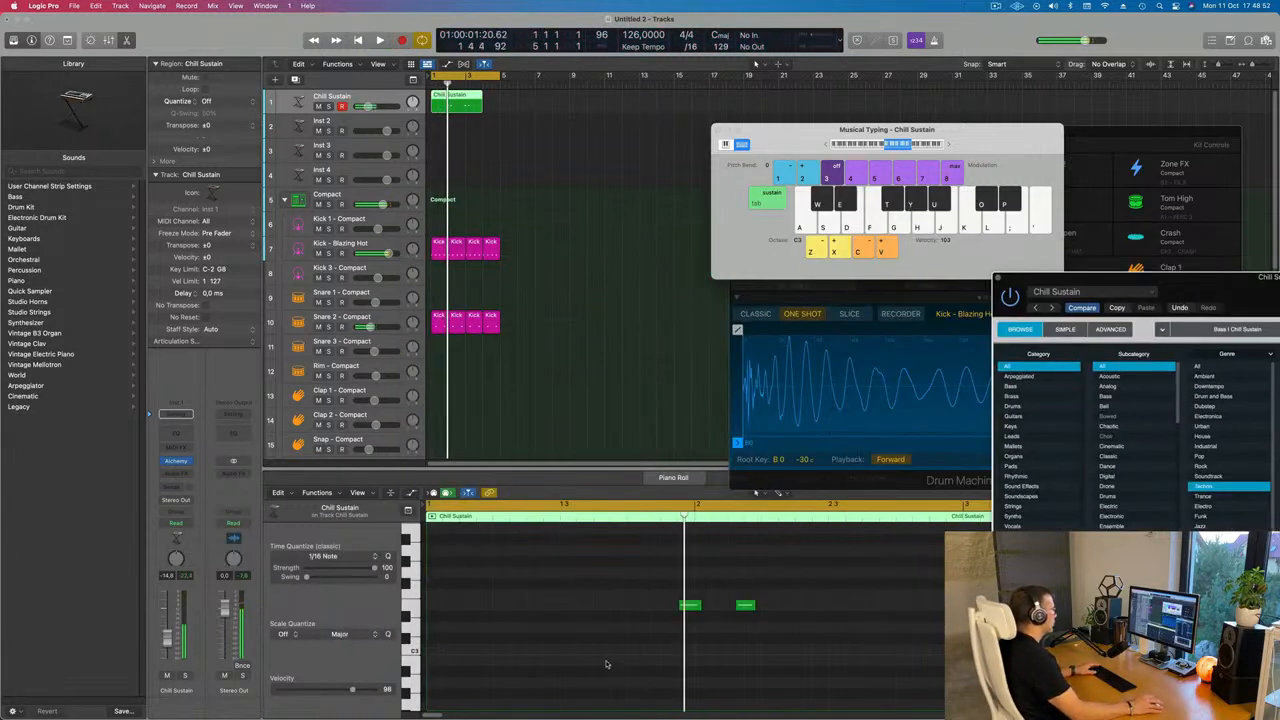
Review the recorded Chill Sustain notes in the Piano Roll and play them back
click(628, 644)
scroll(642, 656, down, 4)
key(space)
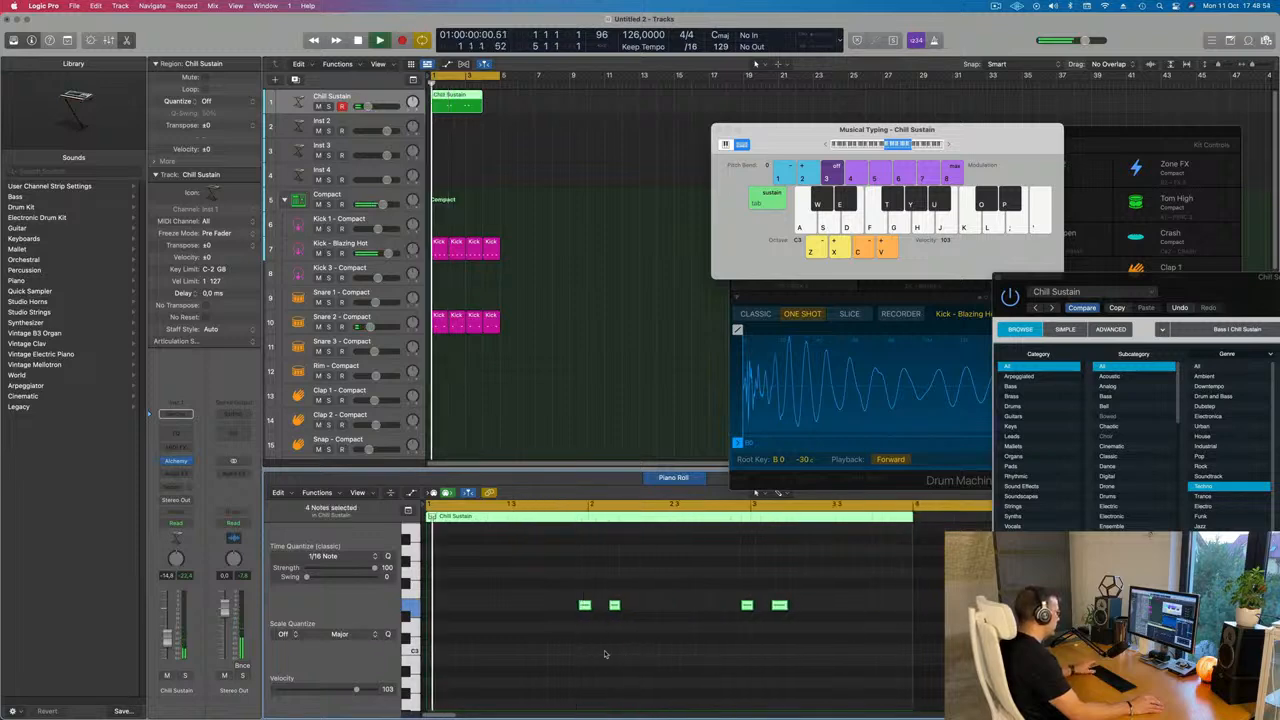
scroll(608, 654, up, 5)
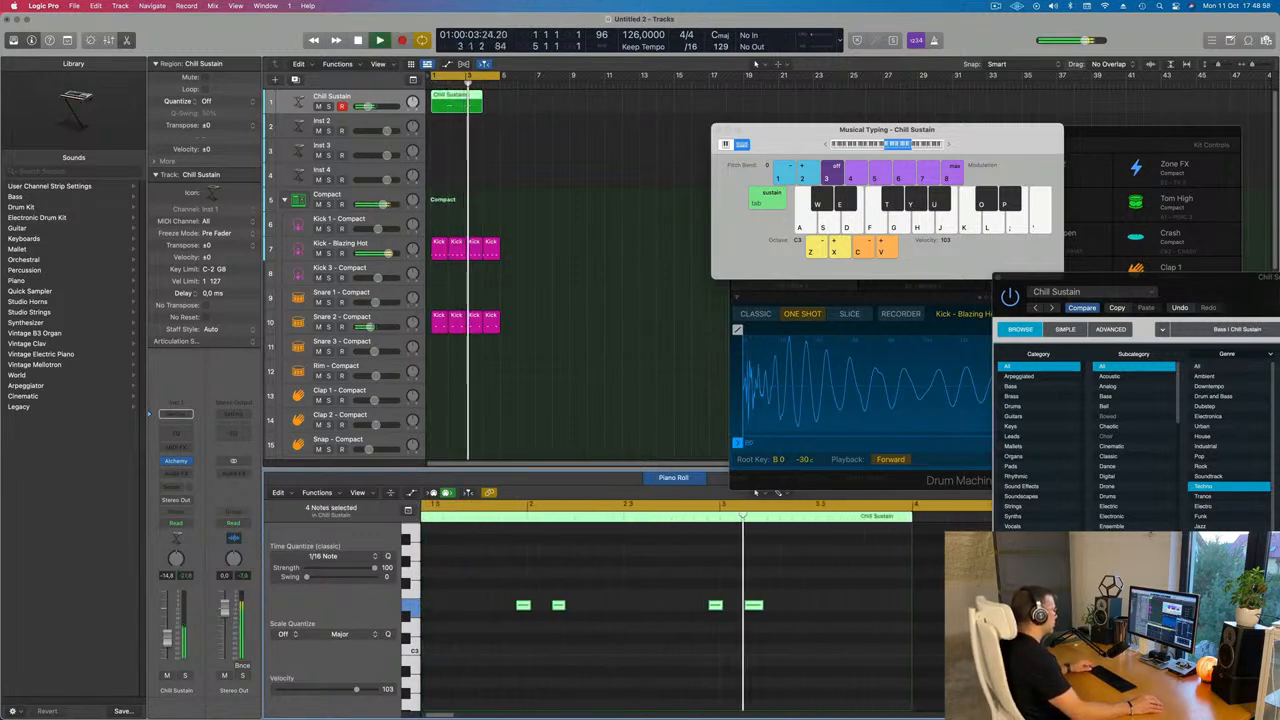
Move the four selected Chill Sustain notes half a bar earlier in the Piano Roll and play the phrase back
key(Return)
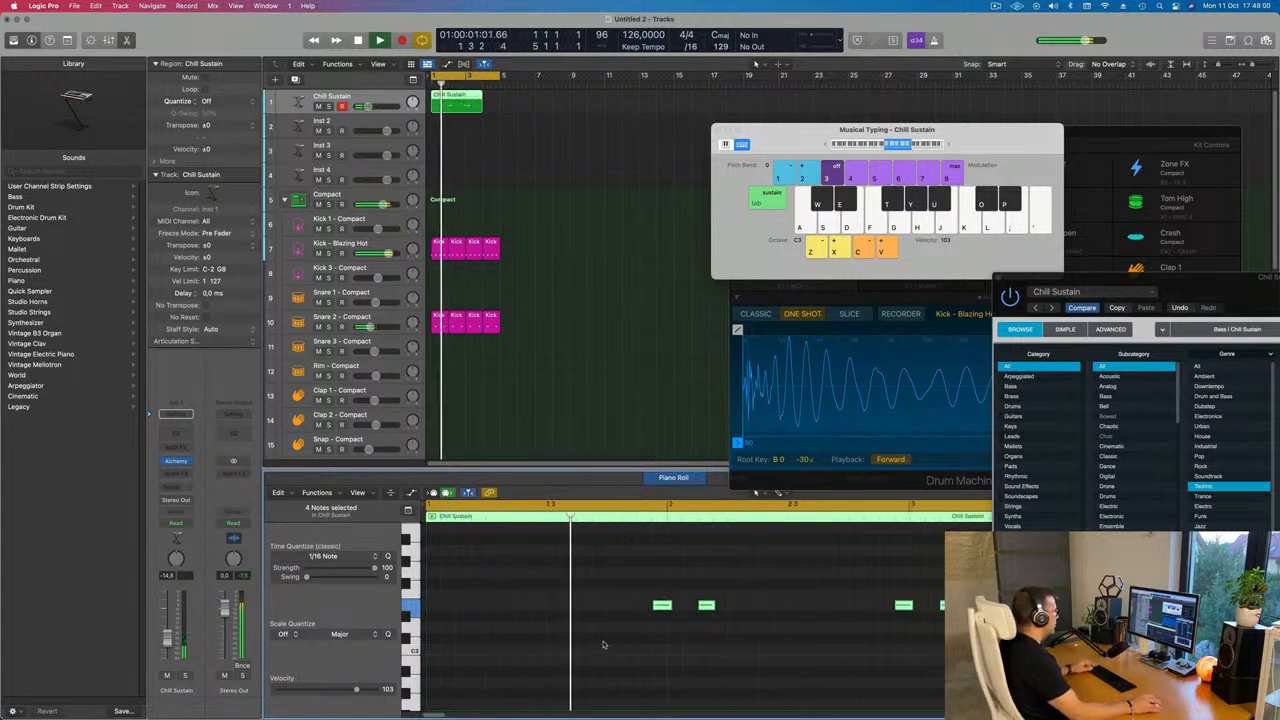
scroll(593, 639, down, 1)
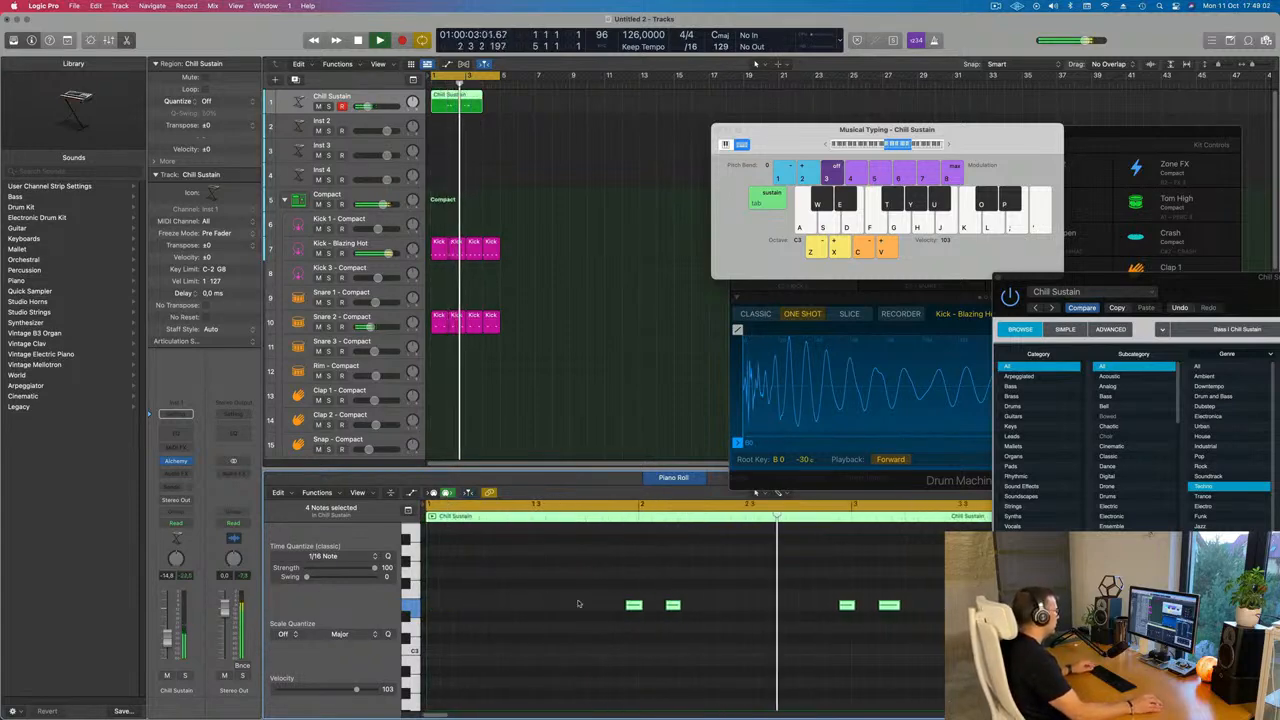
scroll(704, 622, down, 1)
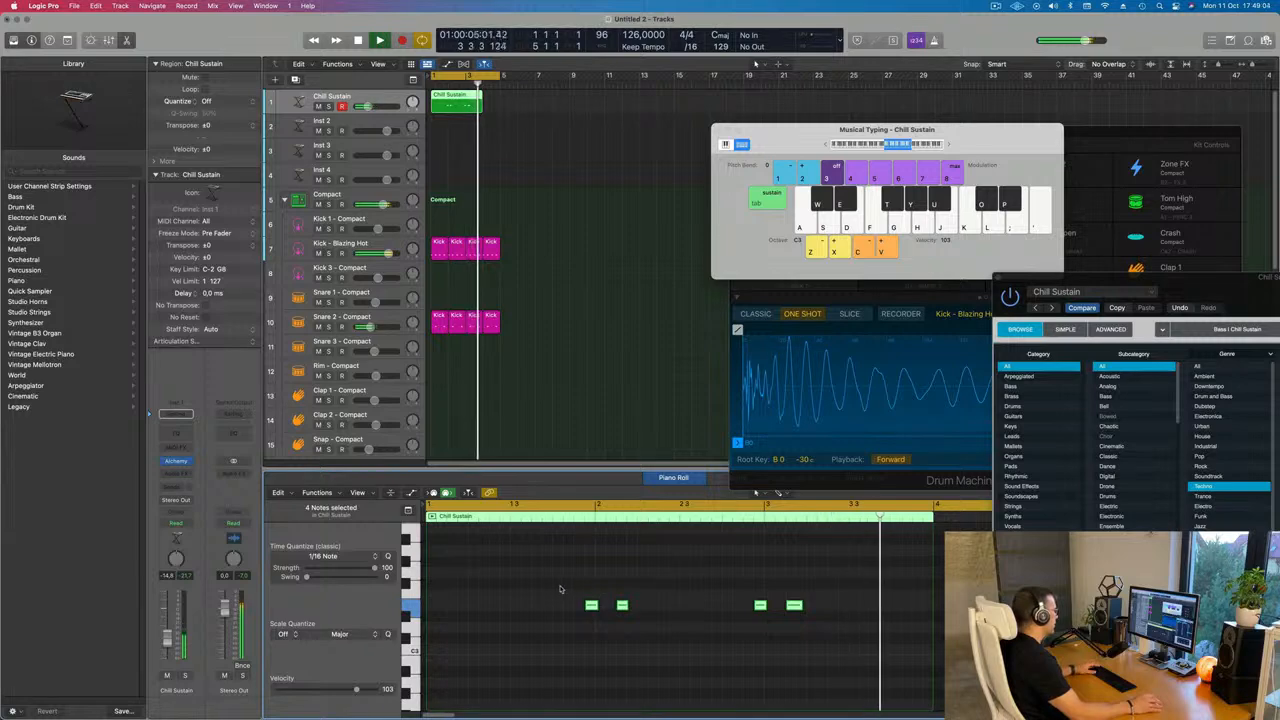
key(space)
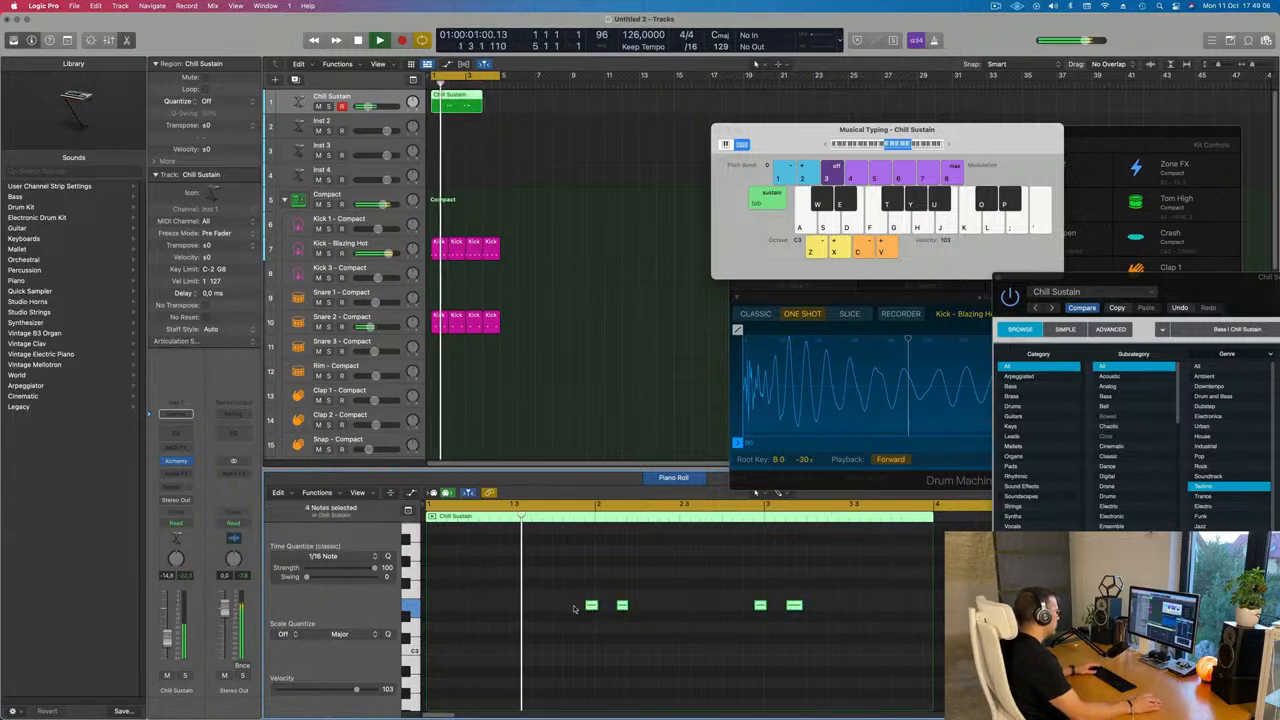
drag(591, 605, 505, 613)
key(space)
scroll(509, 655, down, 3)
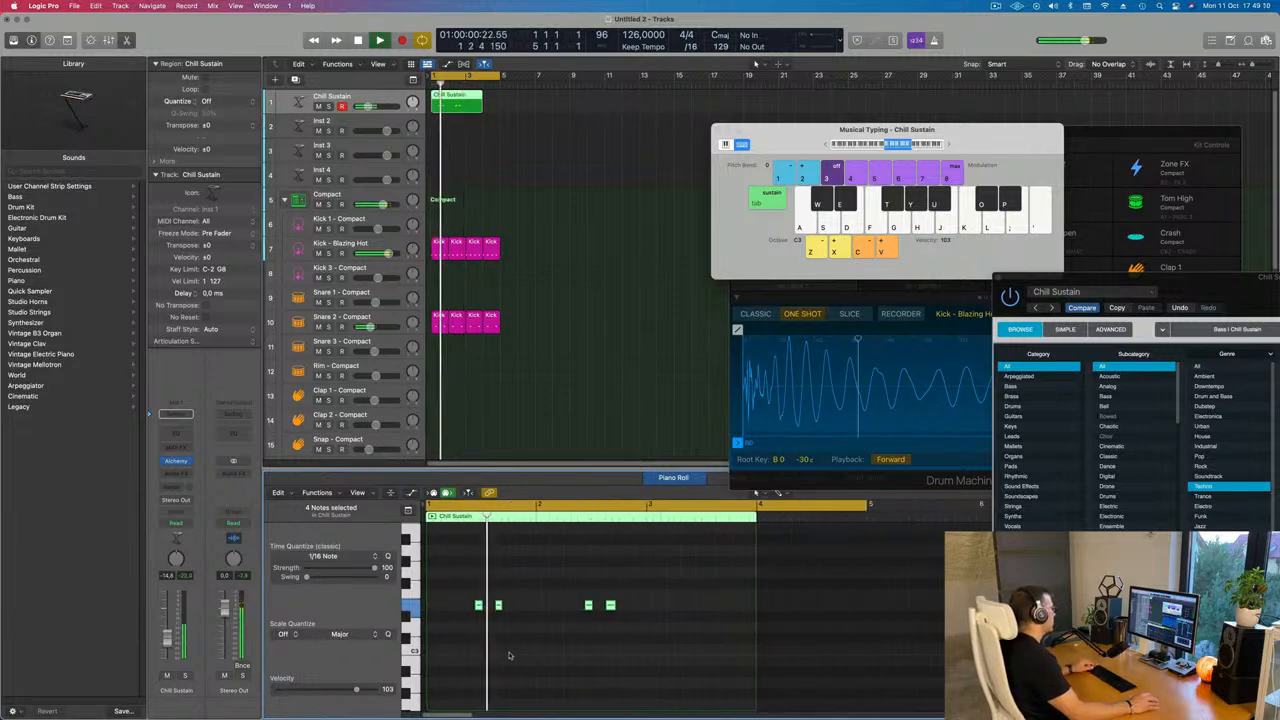
scroll(523, 655, up, 6)
scroll(524, 652, down, 4)
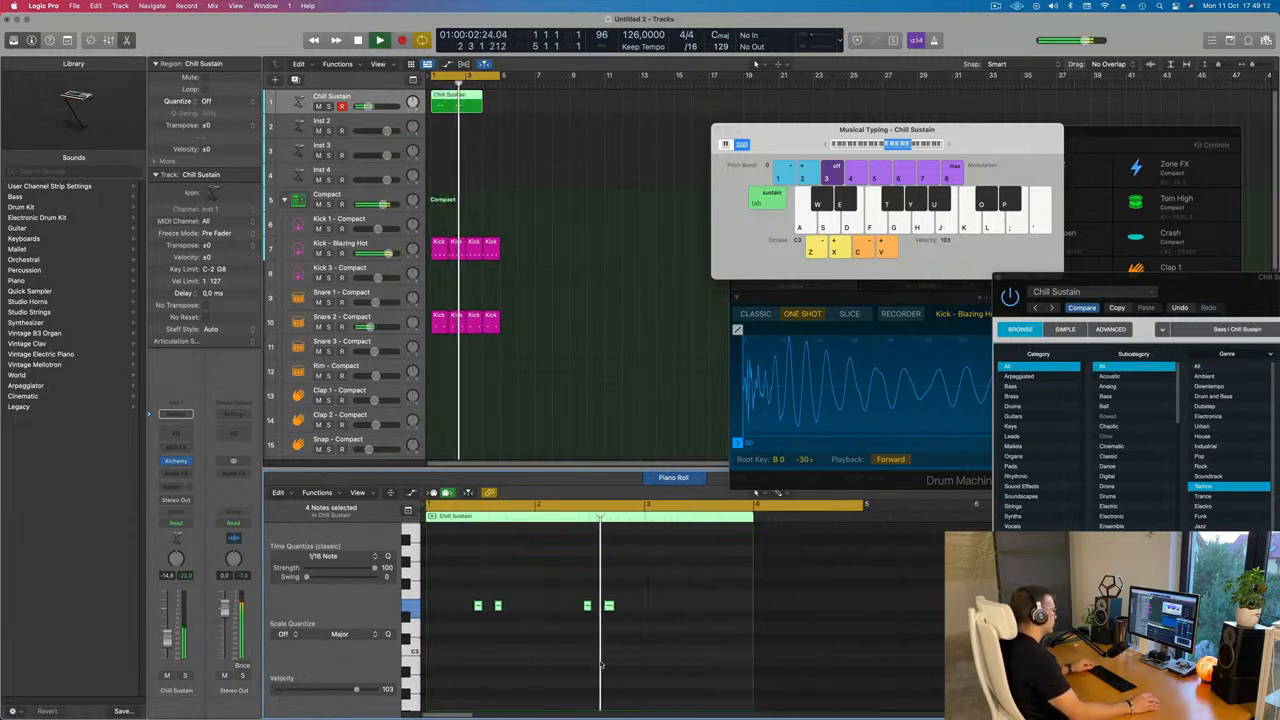
Repeat the Chill Sustain region once directly after itself on the Inst 1 track
super+double_click(468, 103)
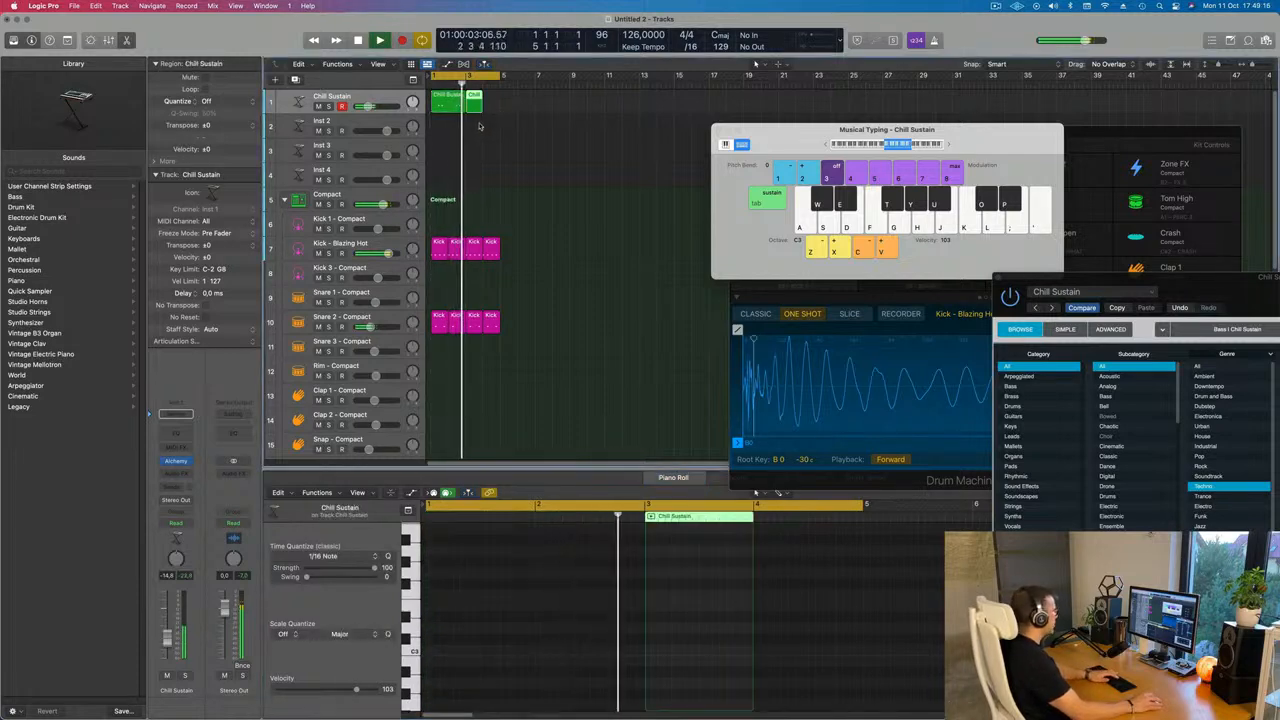
key(Delete)
key(Return)
click(449, 105)
key(super+r)
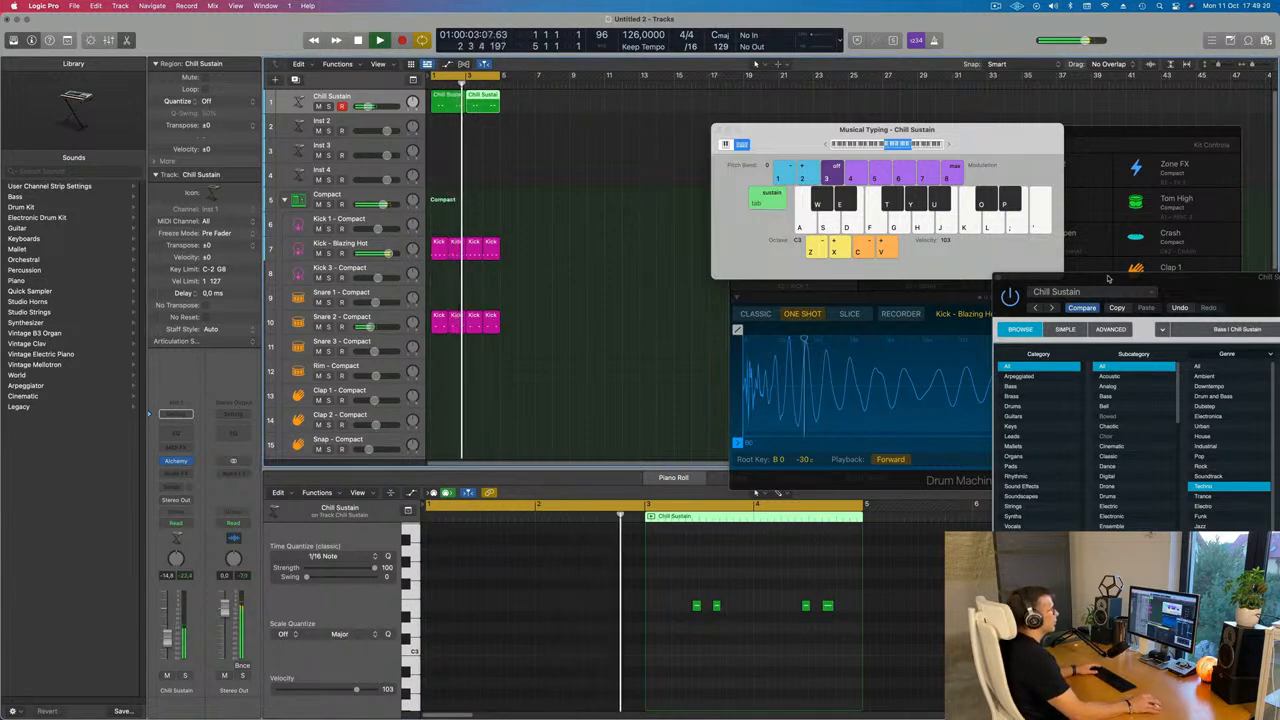
Reposition the Alchemy window and audition the Classic Choir preset
drag(1109, 279, 592, 96)
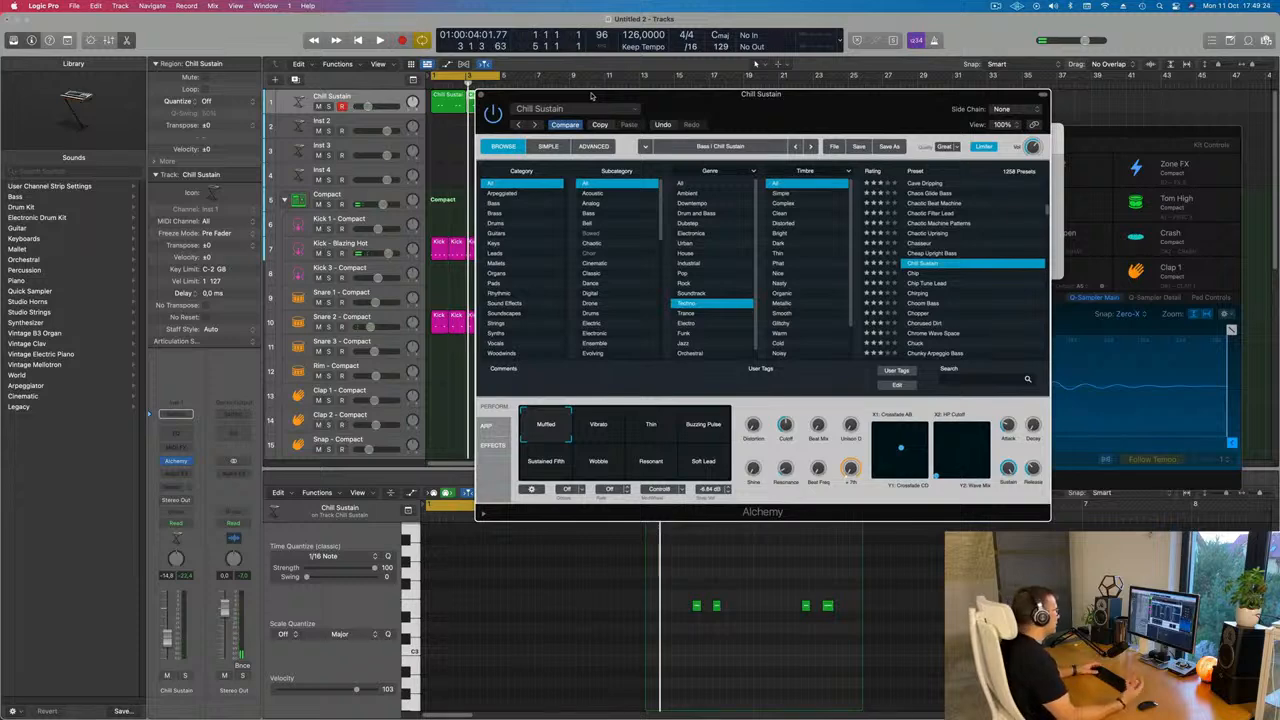
drag(807, 106, 793, 152)
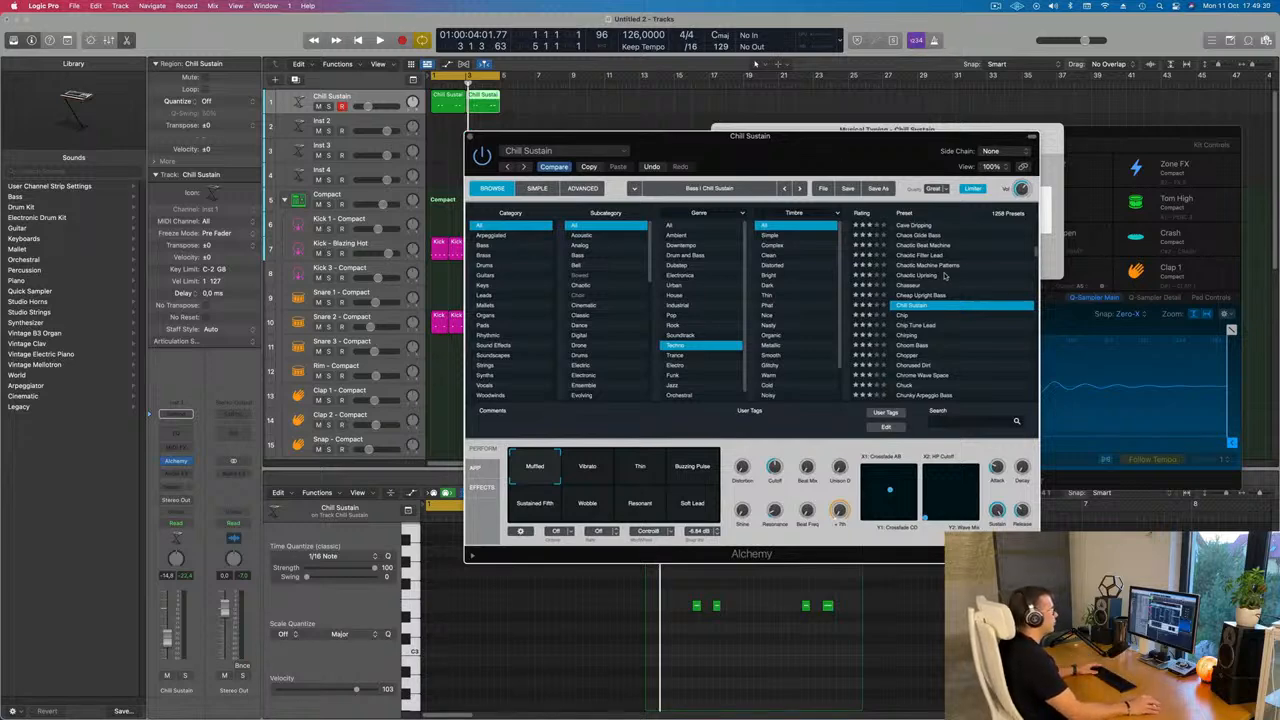
scroll(945, 276, down, 4)
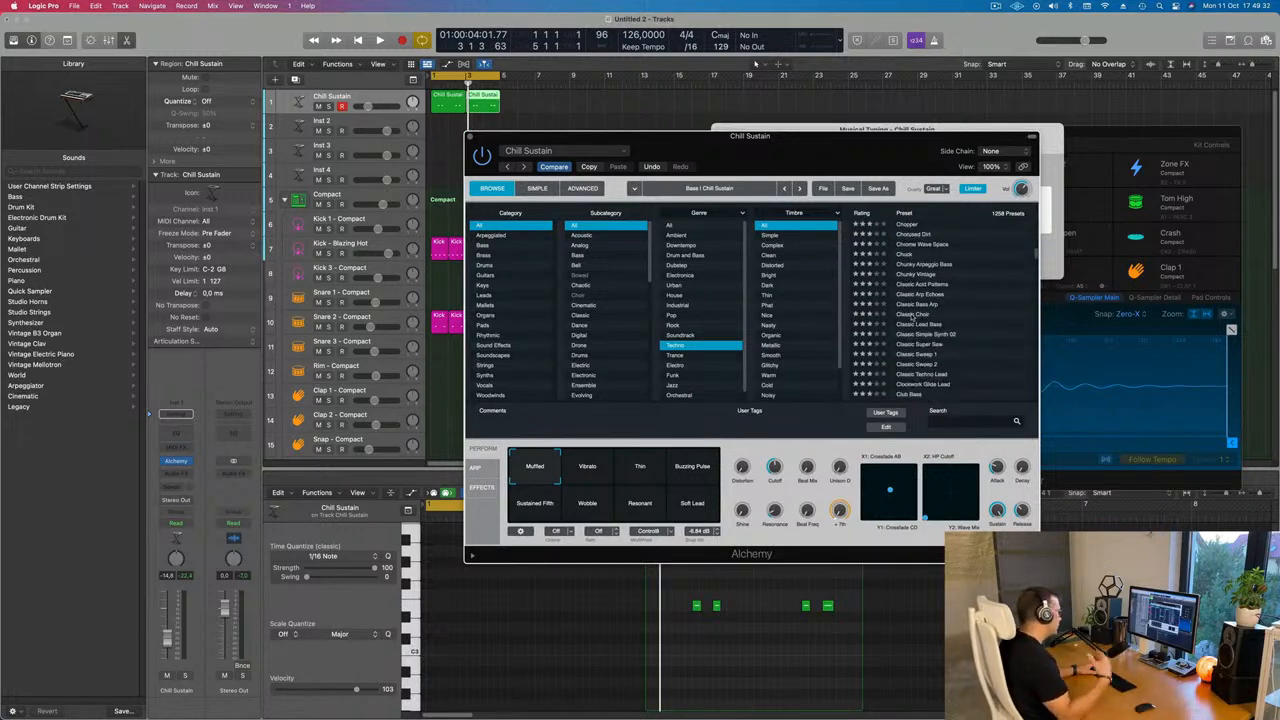
click(912, 316)
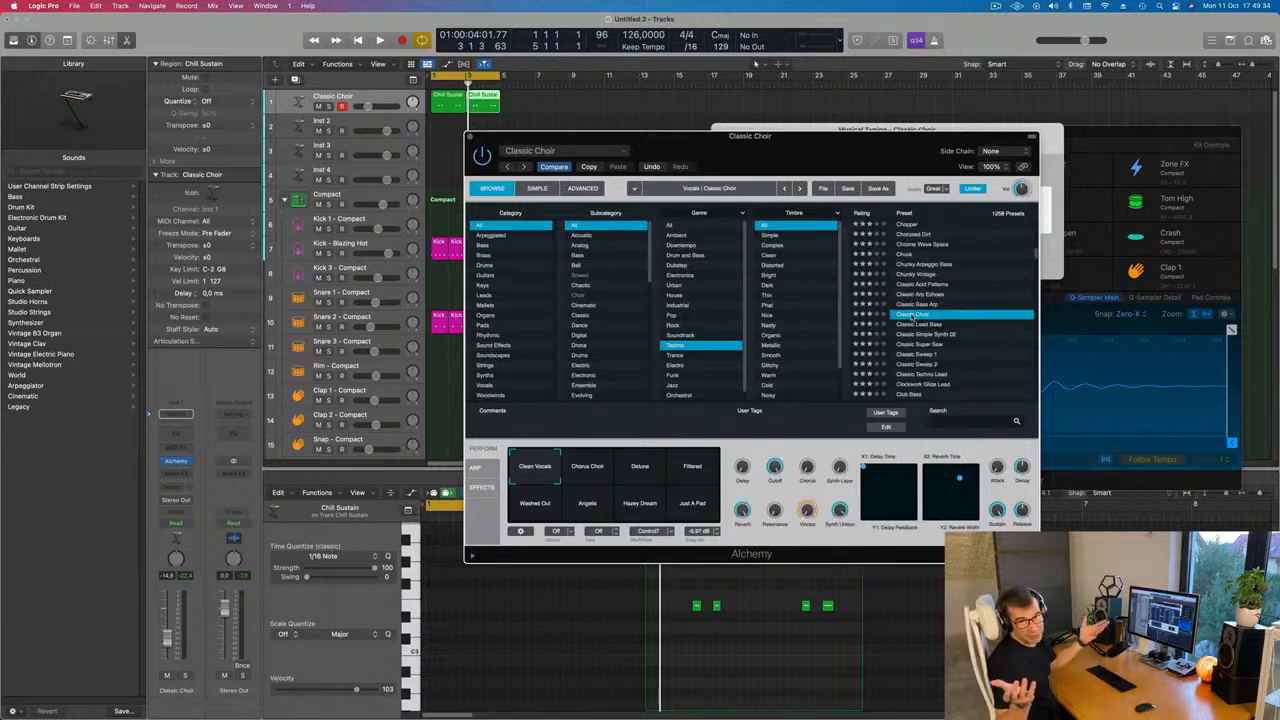
Scroll further through the preset list and load the Darker Forest preset
scroll(912, 316, down, 5)
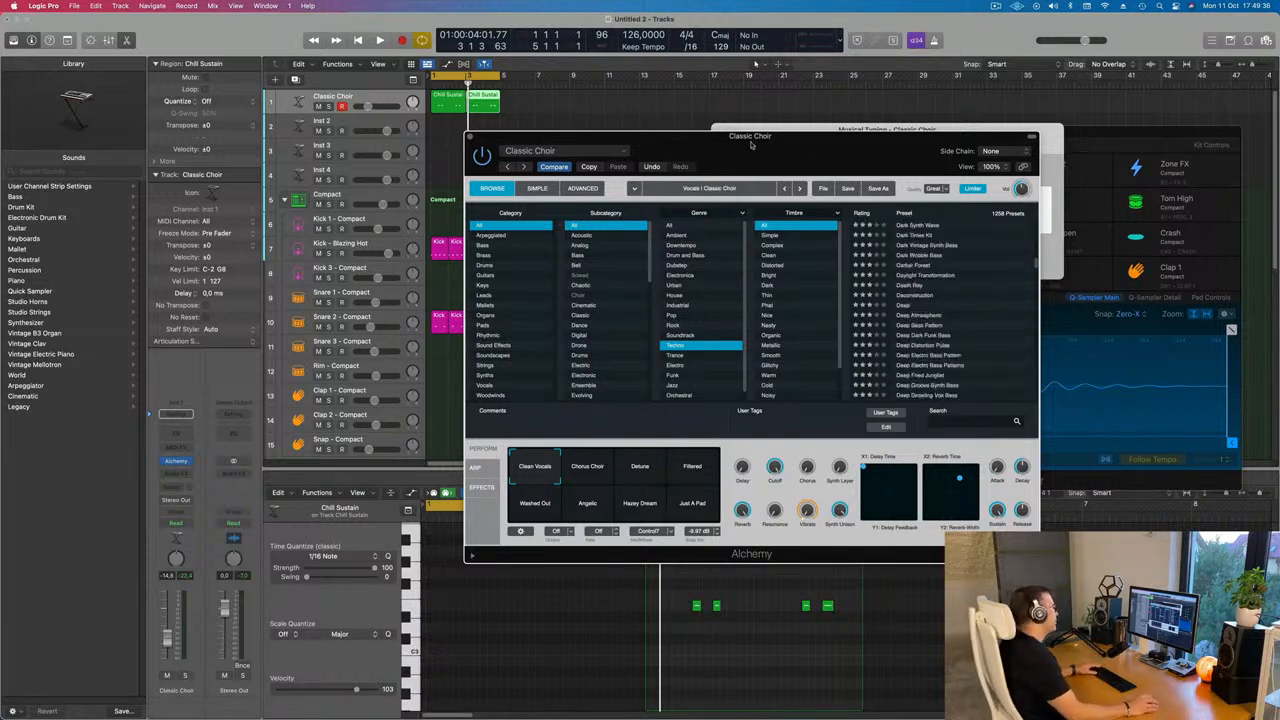
drag(753, 144, 797, 169)
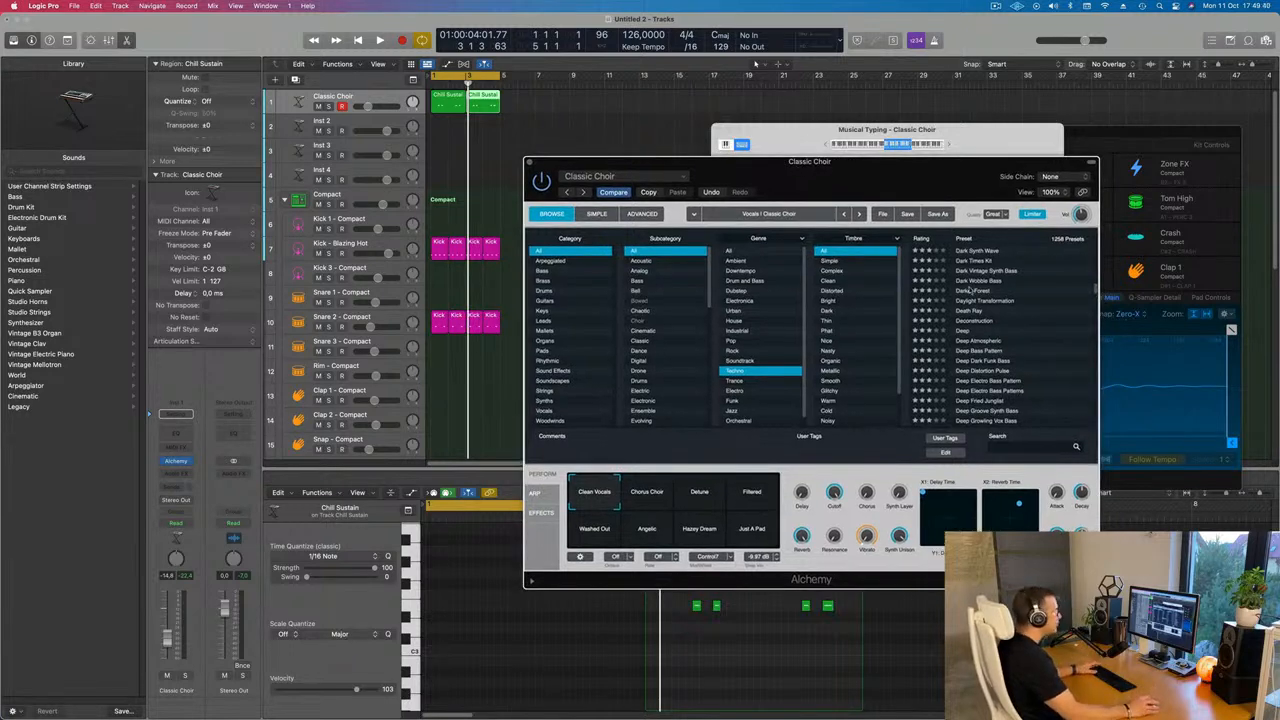
key(space)
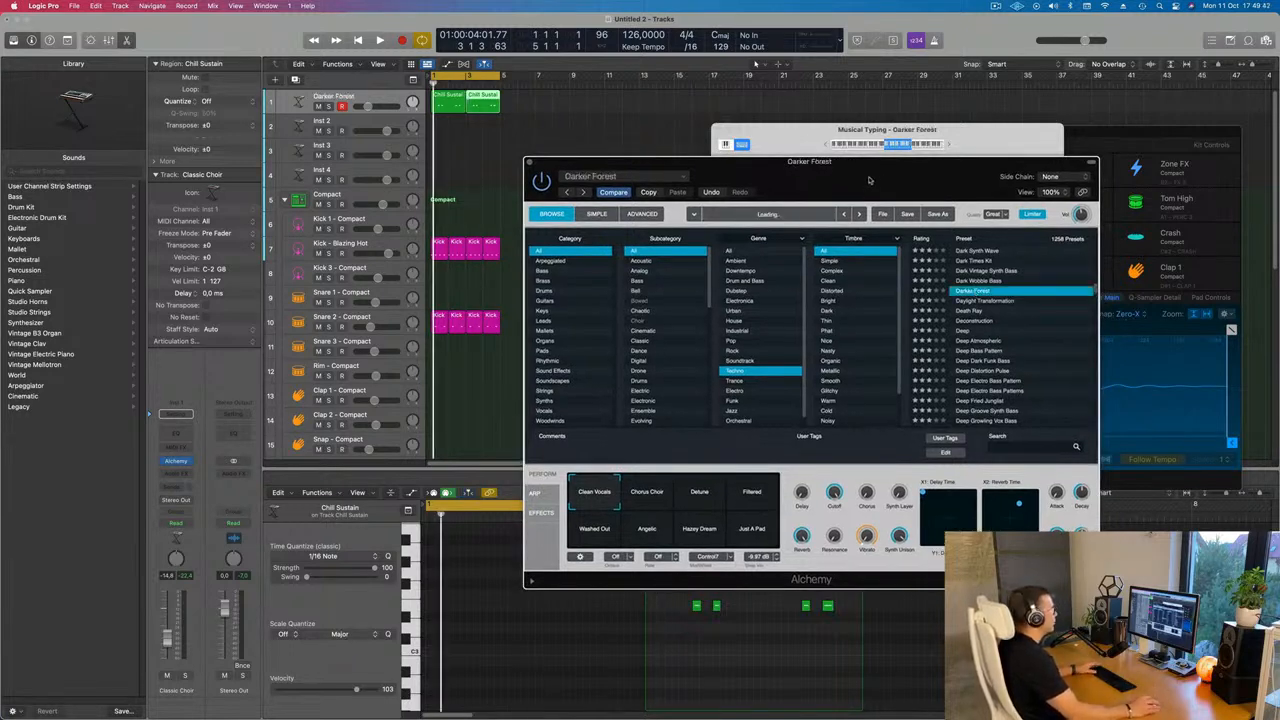
drag(868, 180, 808, 193)
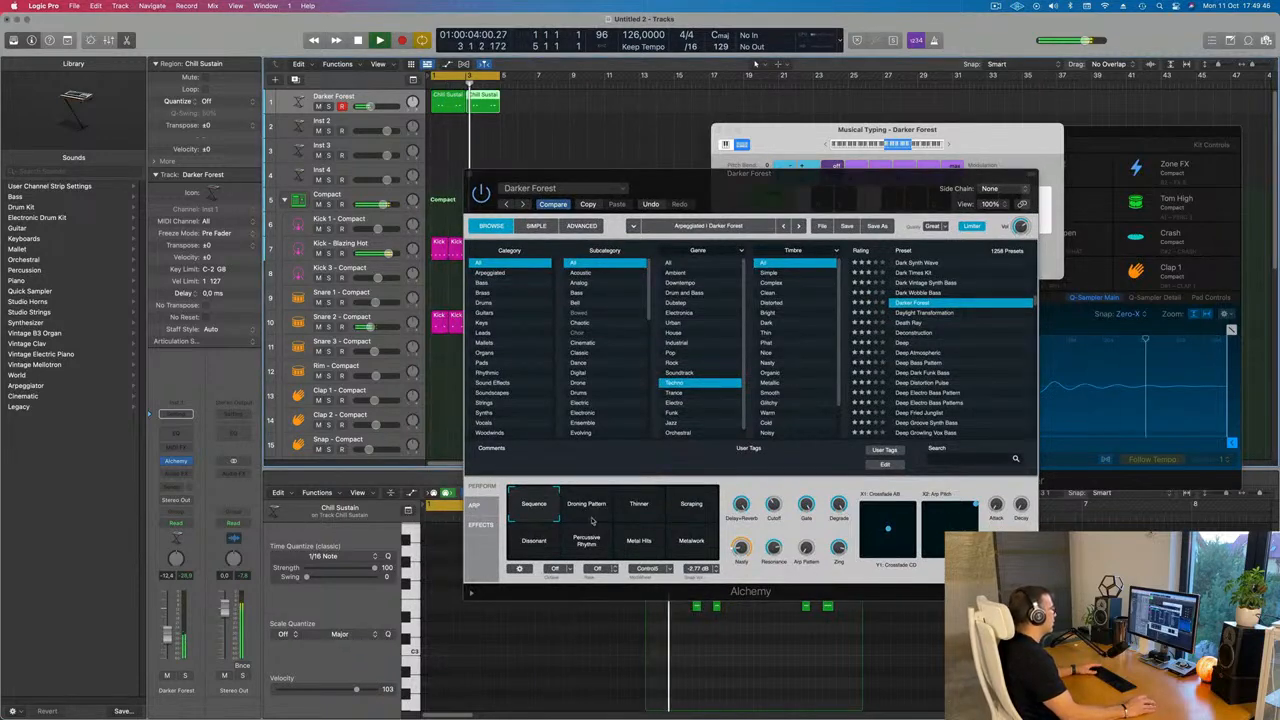
Try Darker Forest's performance pads, from Scraping and Droning Pattern through Dissonant, Metal Hits and Percussive Rhythm
click(658, 511)
click(591, 507)
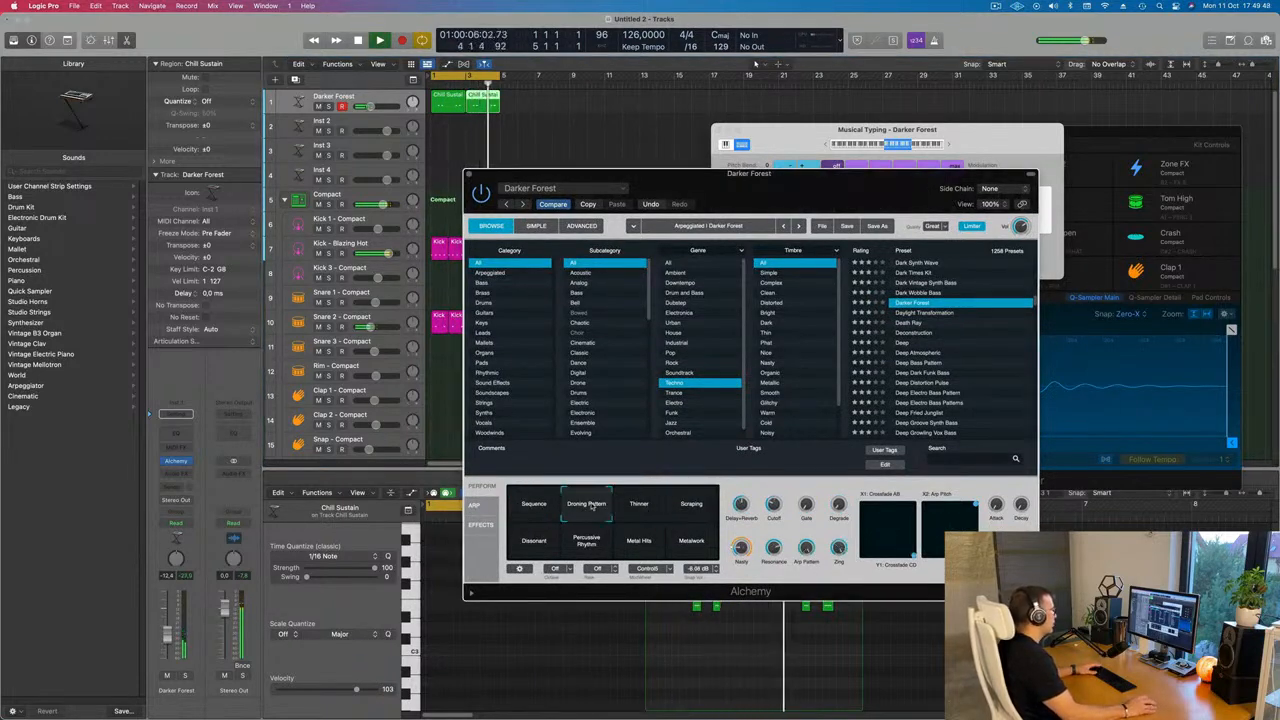
click(531, 552)
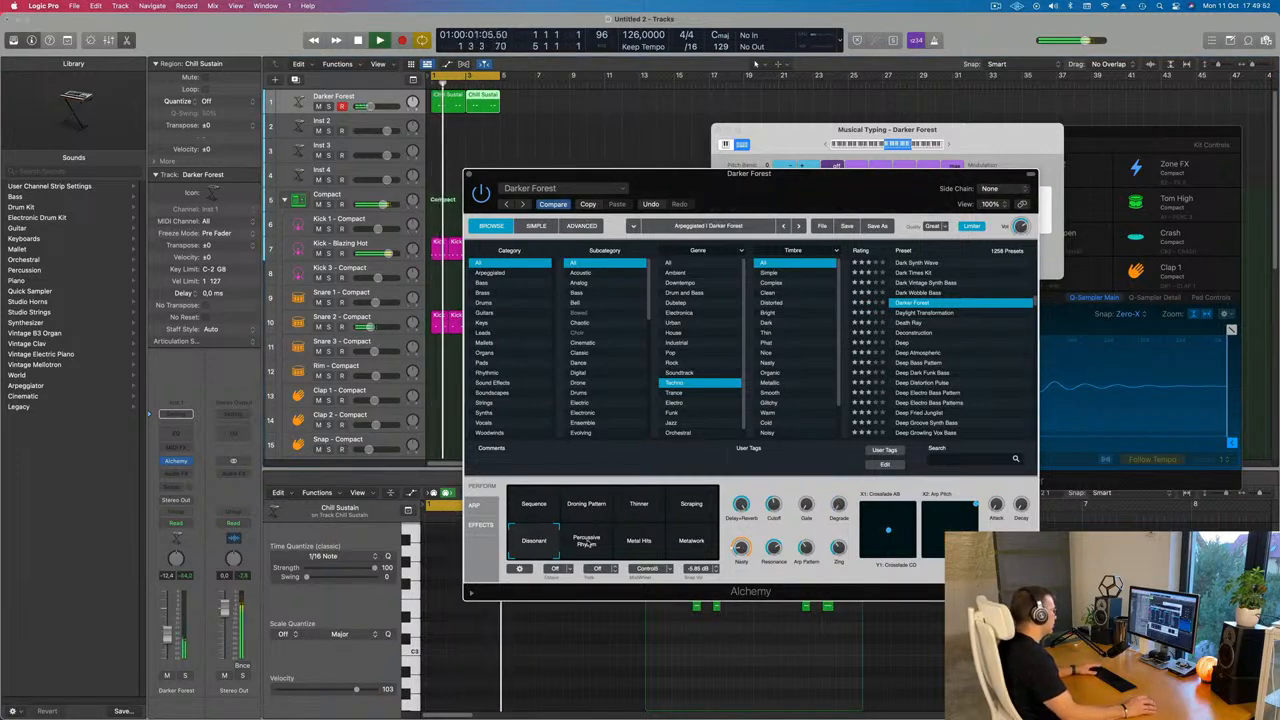
click(641, 546)
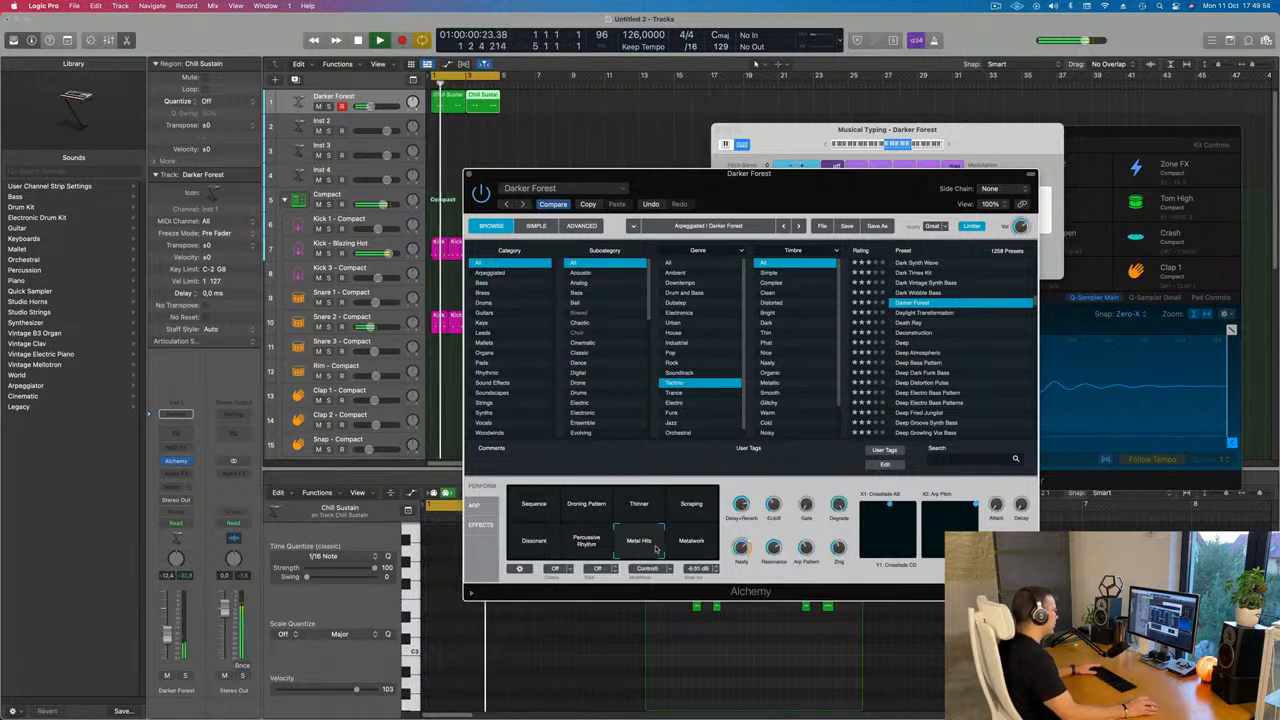
click(579, 549)
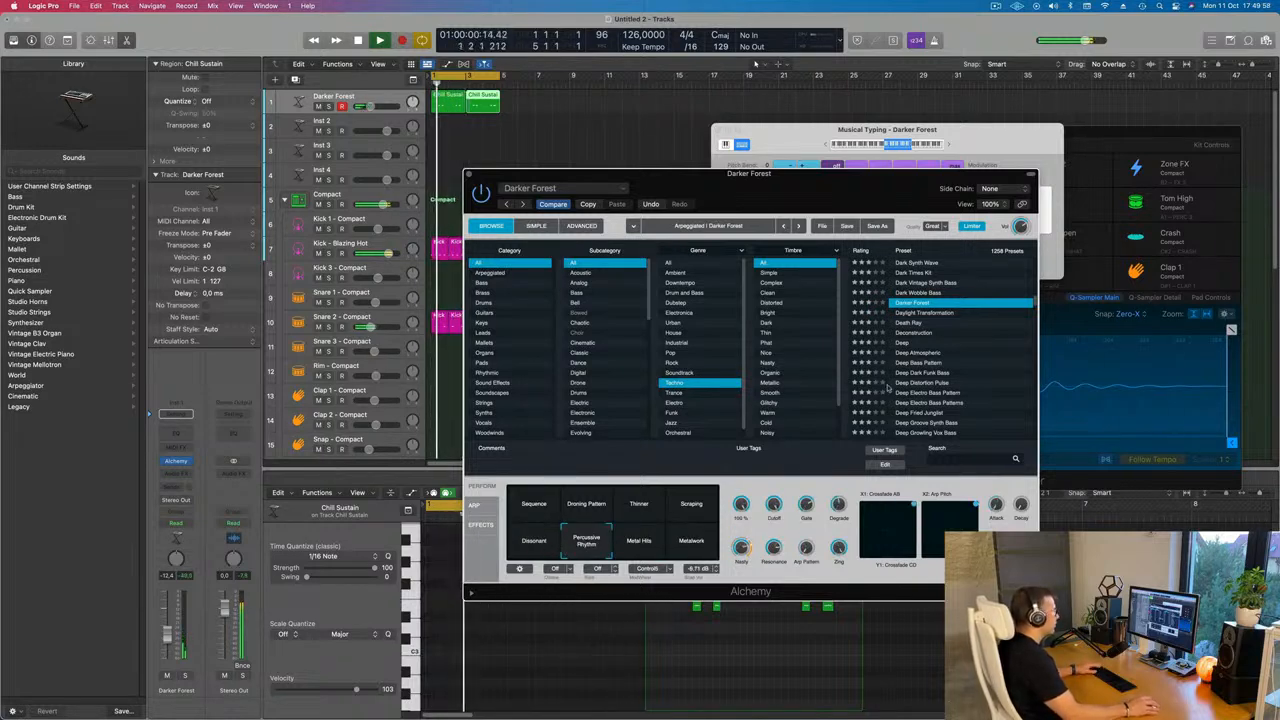
Load the Deep preset and try its Brighter and + Fifth performance pads
scroll(937, 352, down, 4)
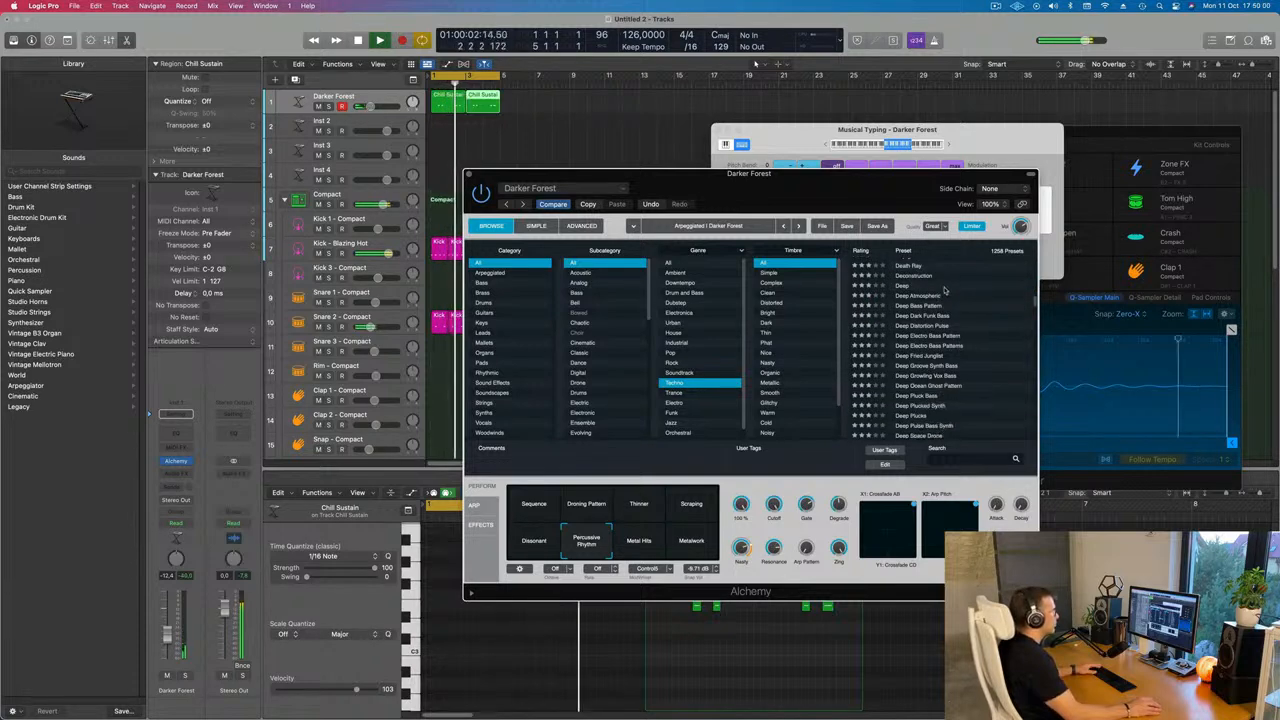
click(905, 286)
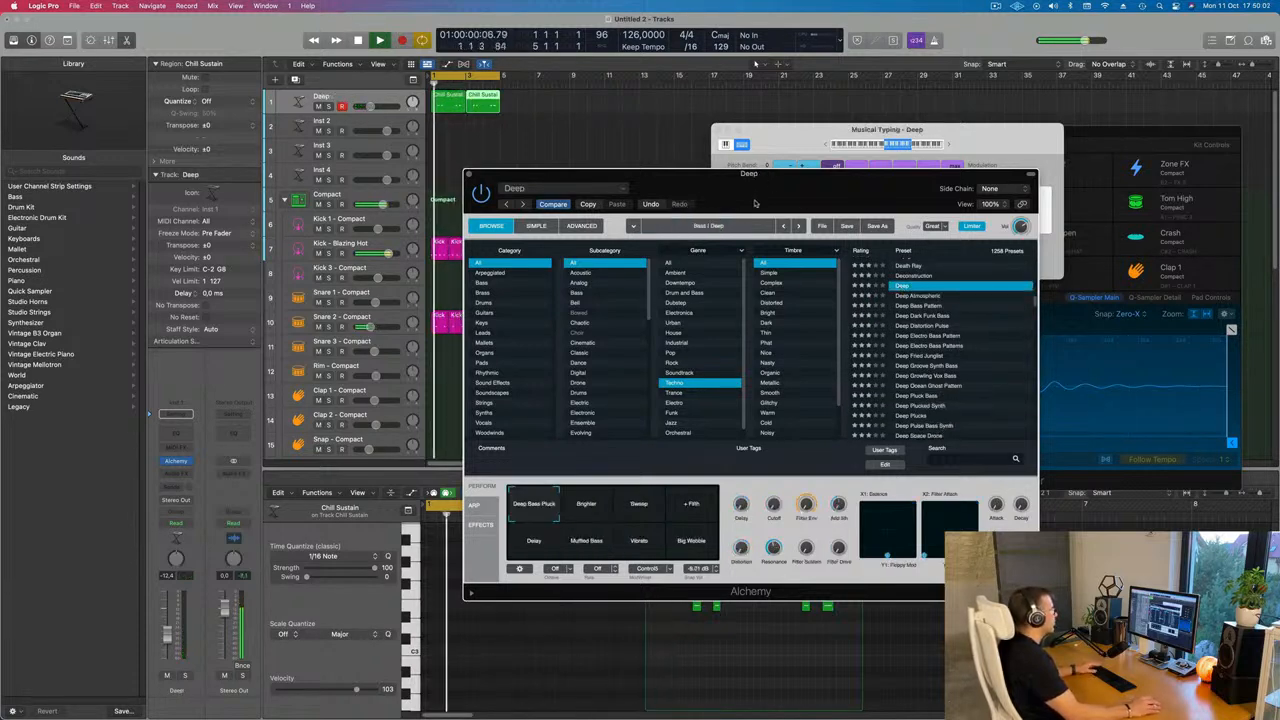
drag(759, 187, 716, 260)
click(504, 578)
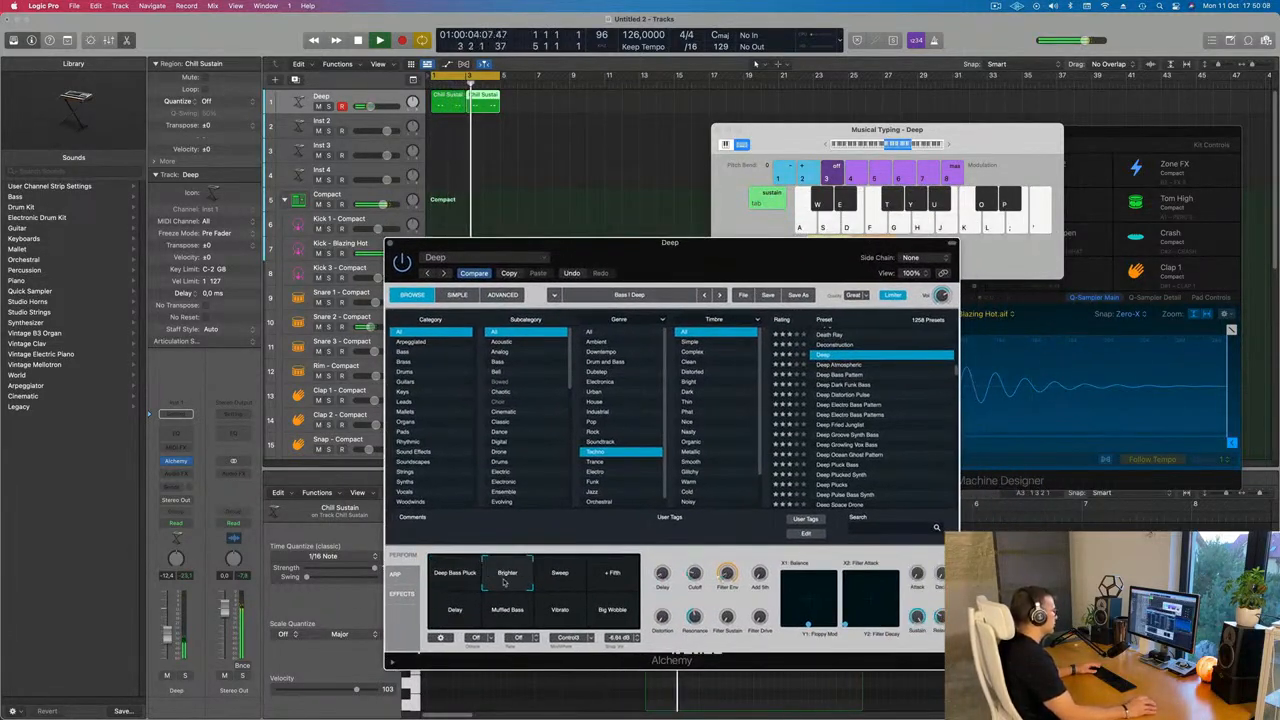
click(613, 576)
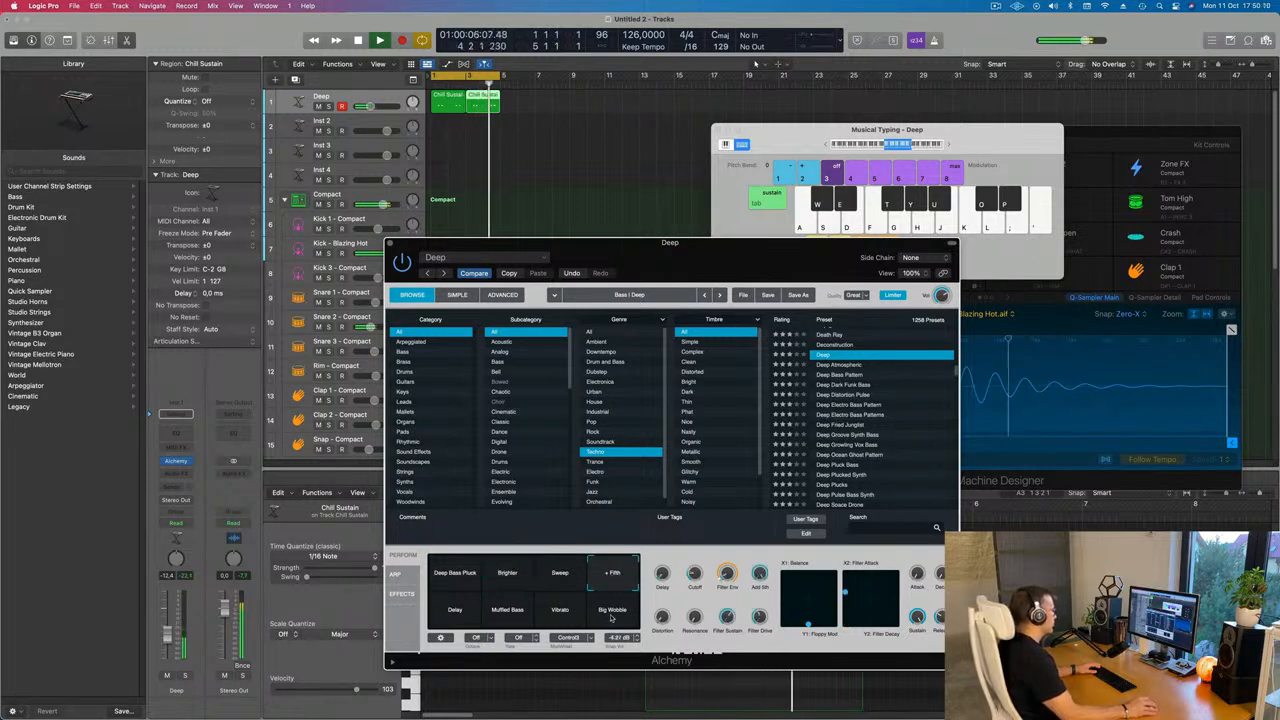
Audition the Deep Sweep Lead and Deep Techno Bass presets
scroll(855, 432, down, 5)
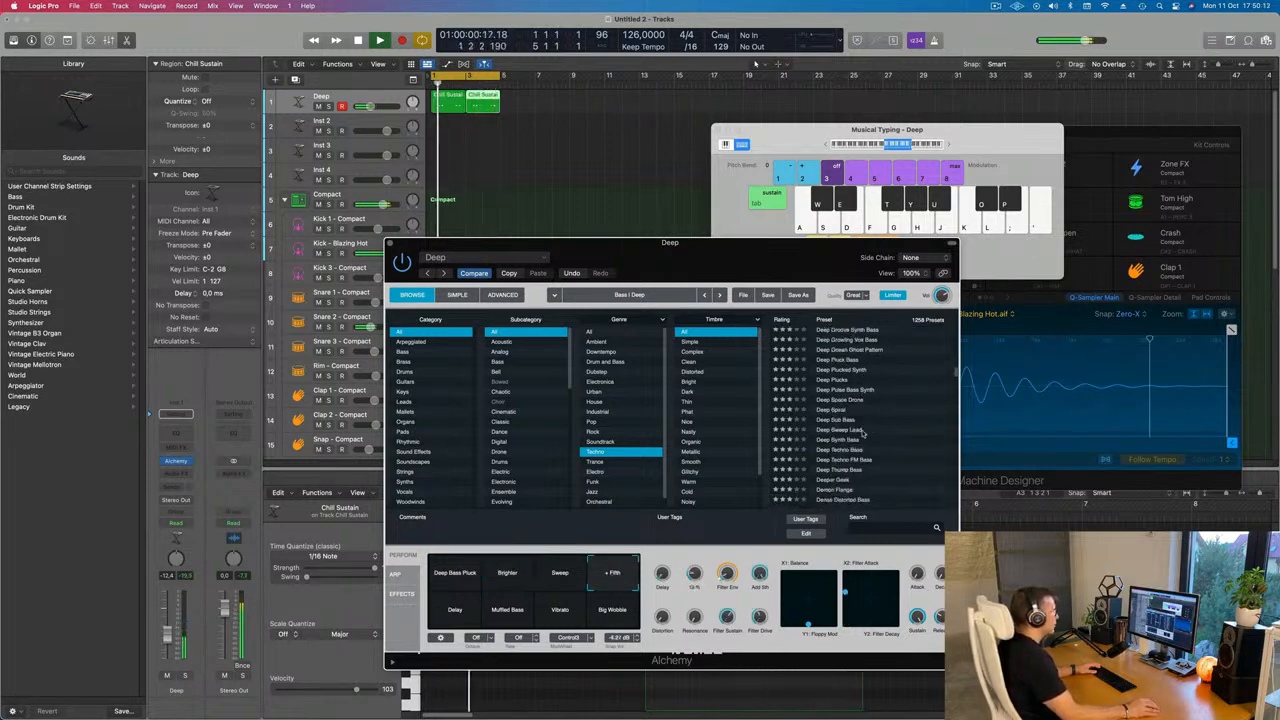
click(834, 431)
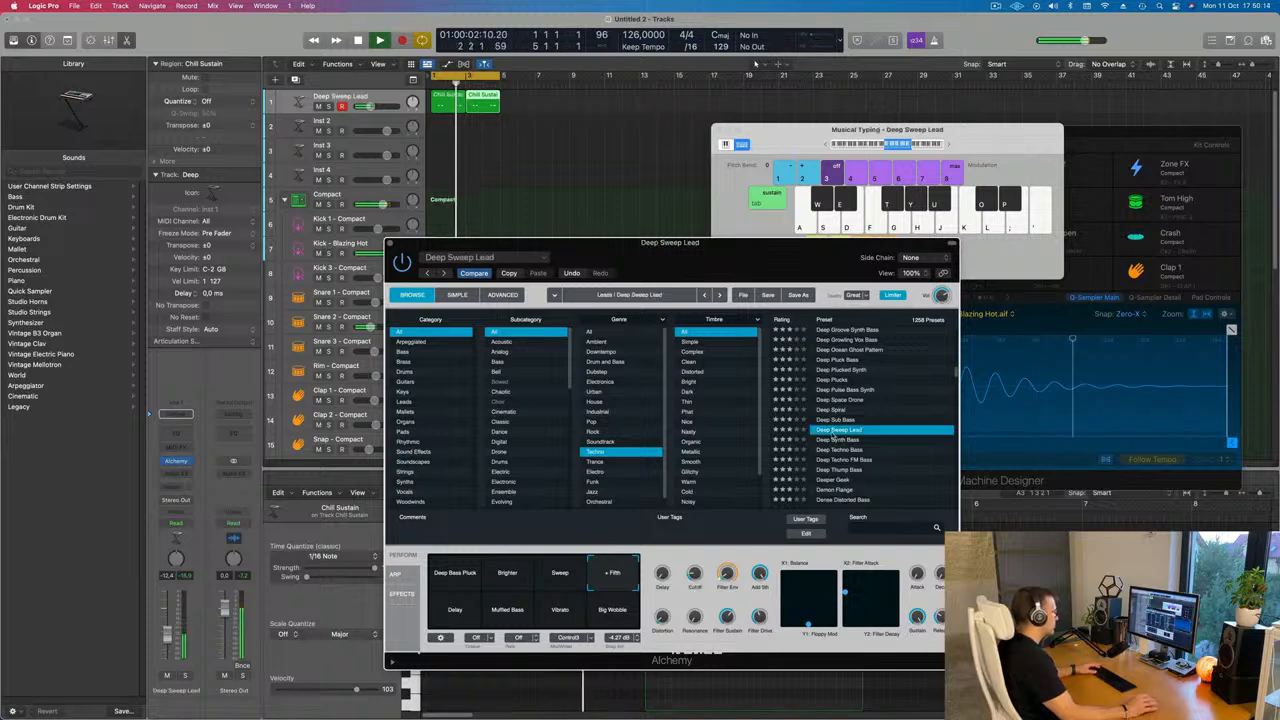
scroll(898, 424, down, 2)
click(855, 406)
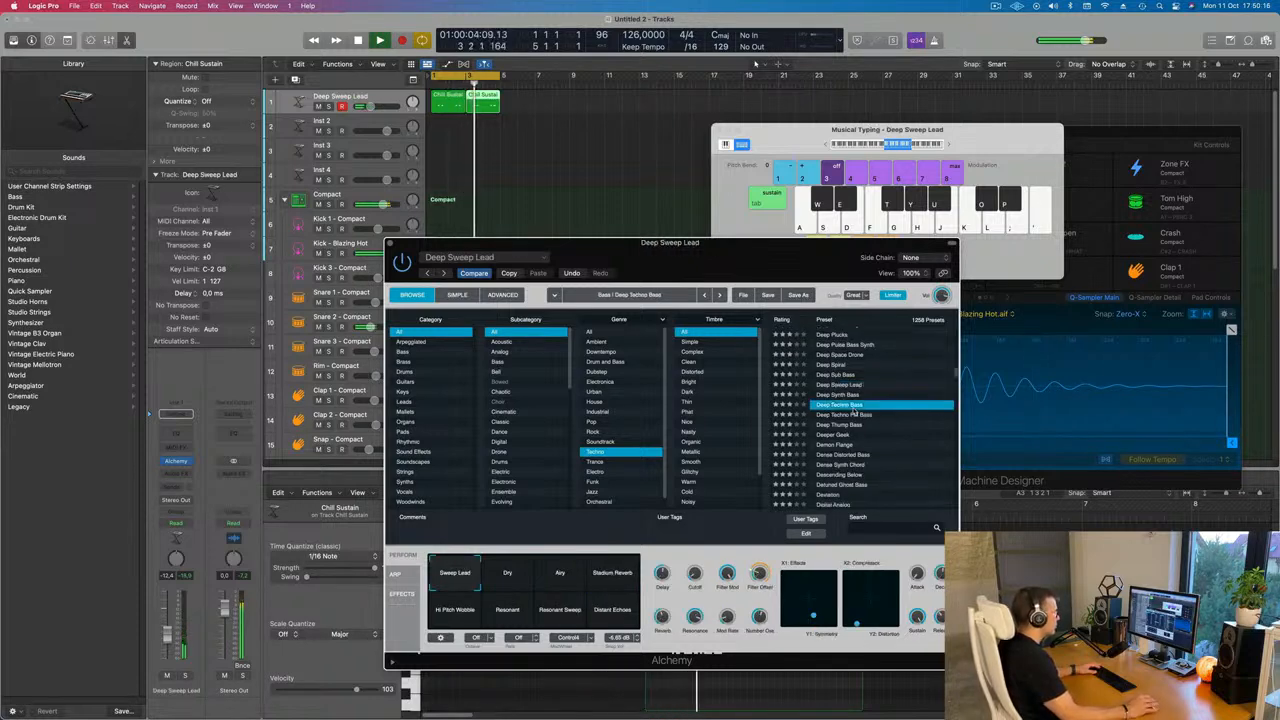
Audition the Deep Thump Bass and Digital Analog presets
scroll(910, 429, down, 2)
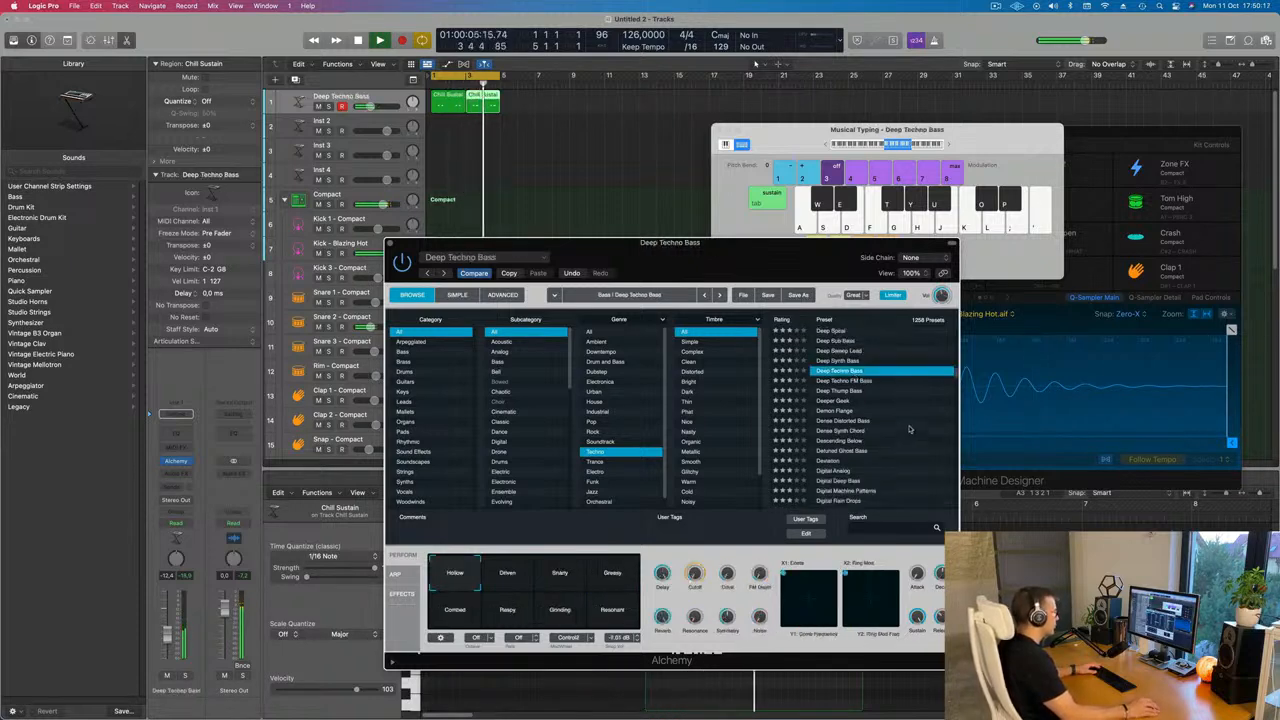
click(841, 391)
scroll(911, 413, down, 1)
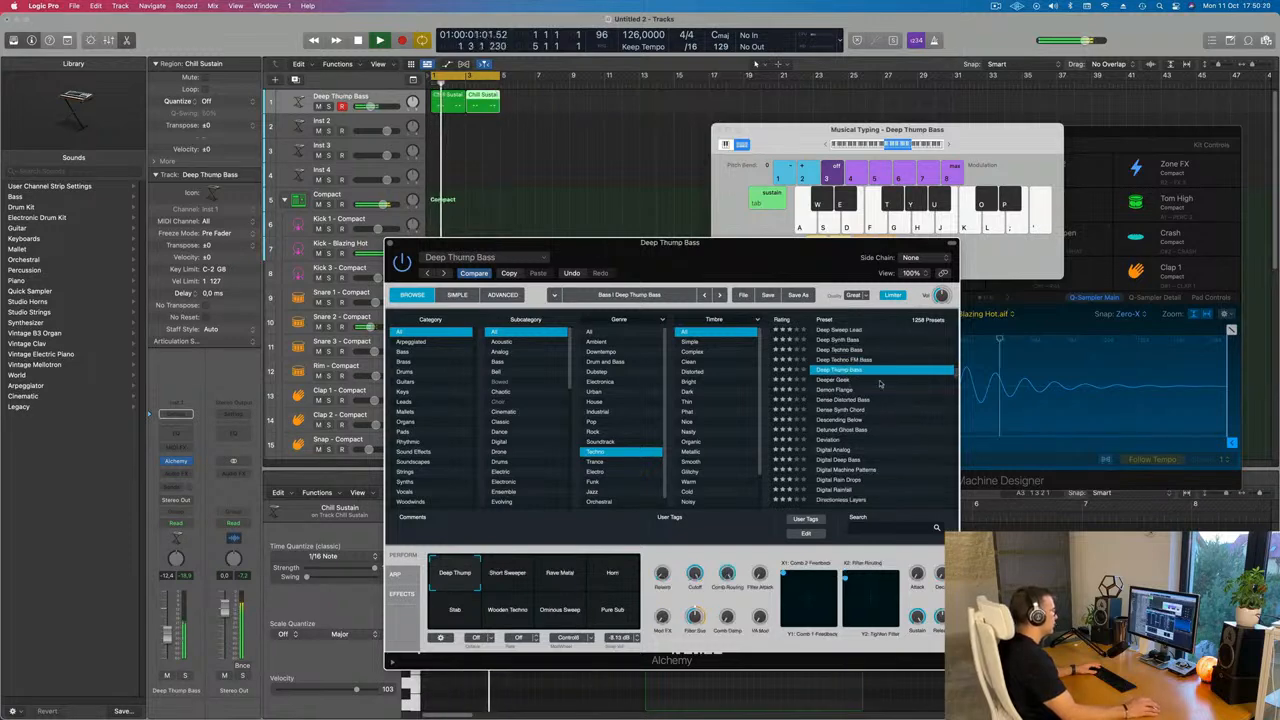
scroll(890, 395, down, 2)
click(907, 413)
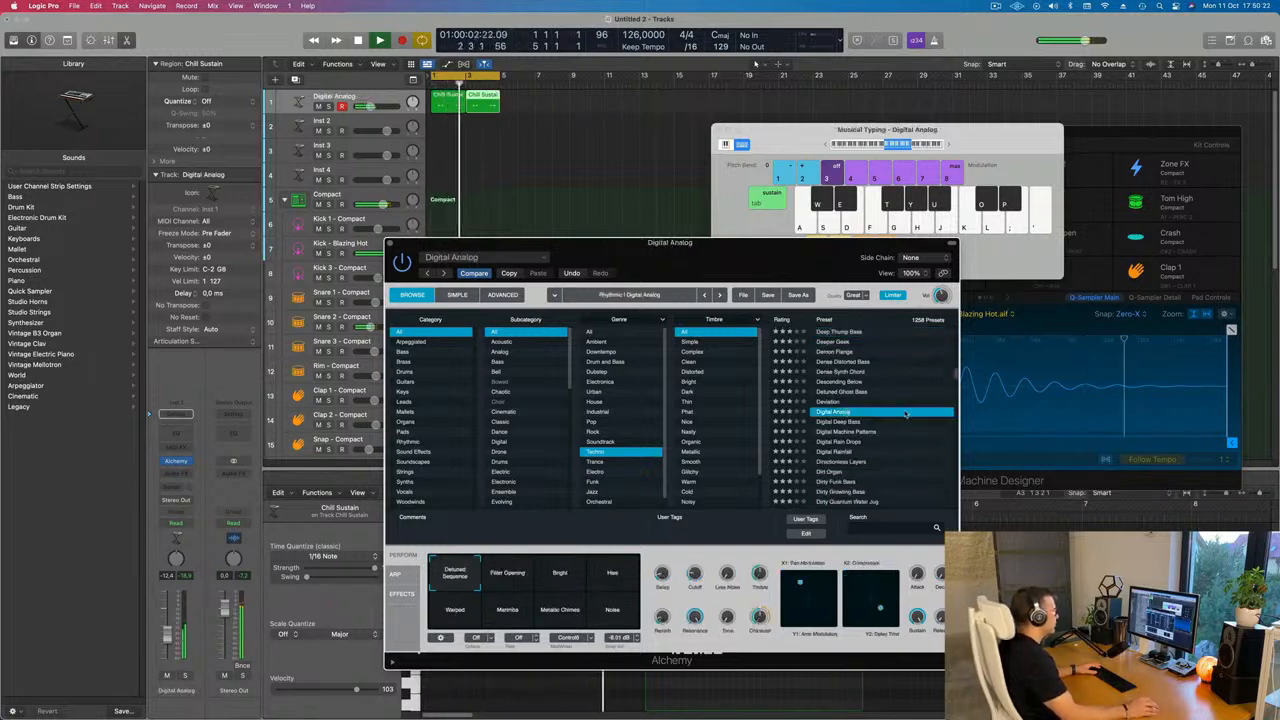
Audition the Digital Rainfall preset and scroll on through the preset list
scroll(880, 413, down, 2)
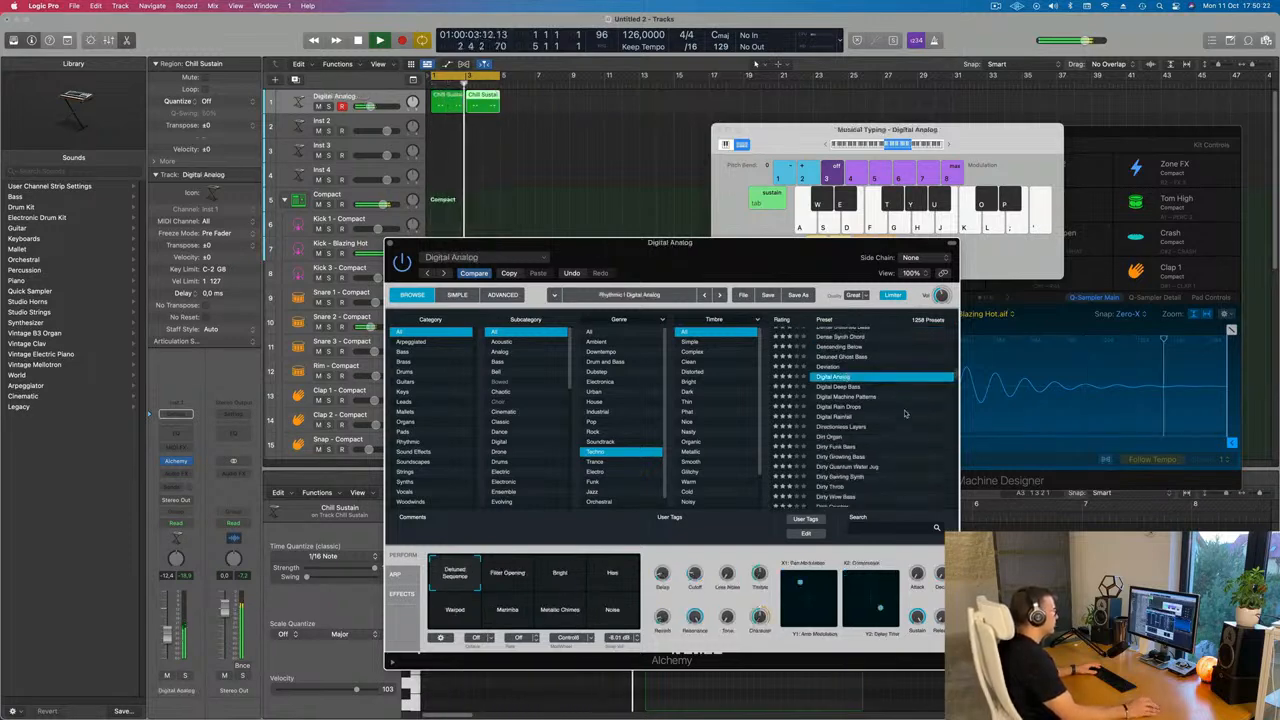
click(838, 408)
scroll(911, 415, down, 8)
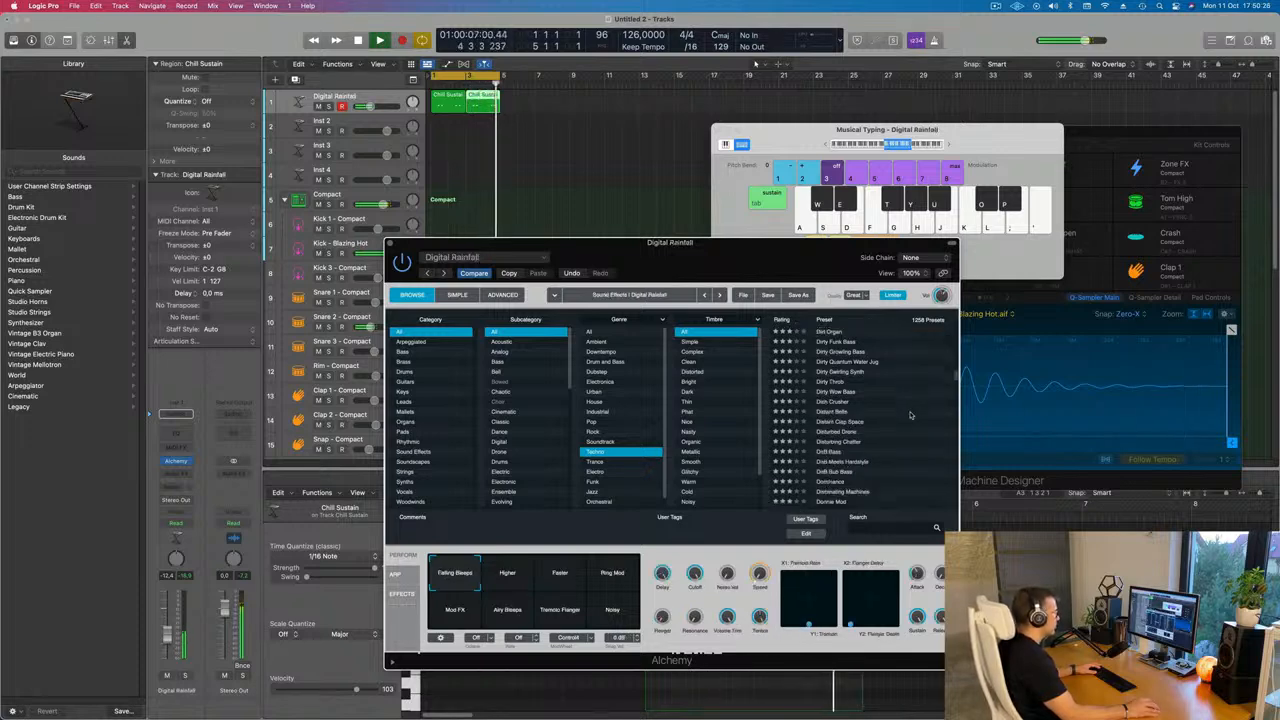
scroll(910, 415, down, 1)
scroll(885, 448, down, 4)
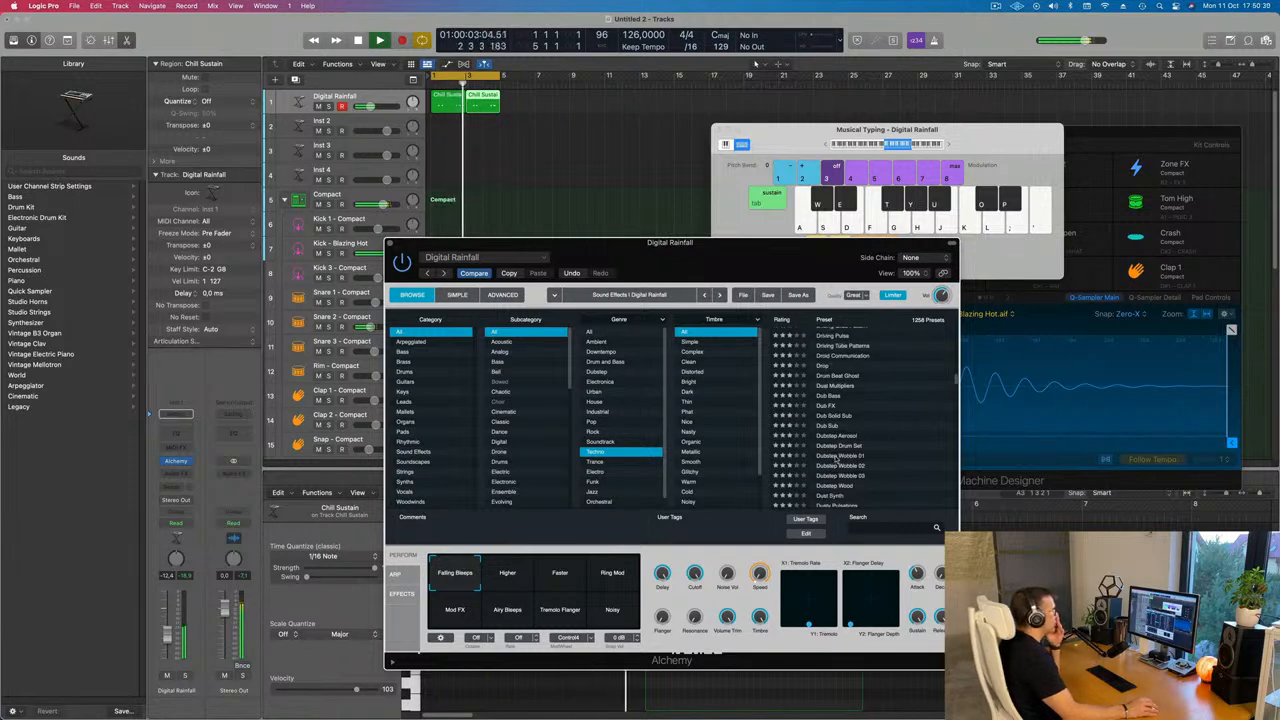
Audition the Dubstep Drum Set preset, then load Echo Percussion Patterns
click(887, 445)
scroll(889, 441, down, 6)
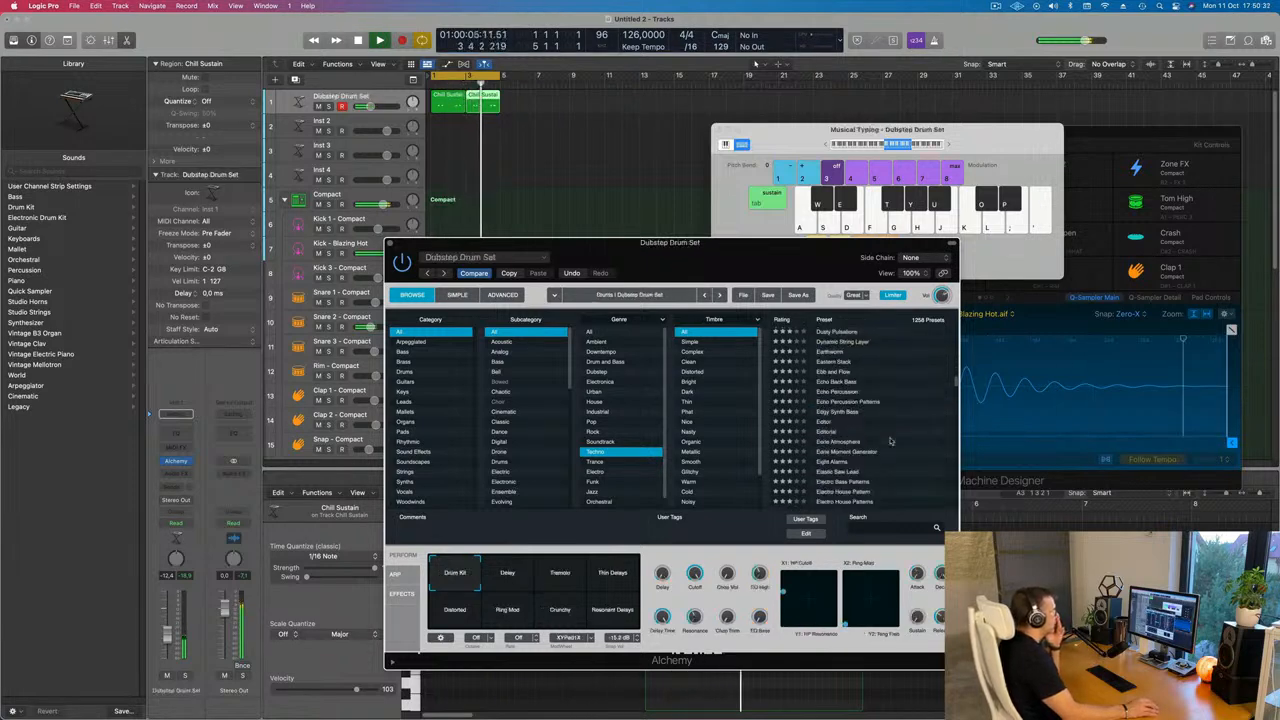
click(838, 403)
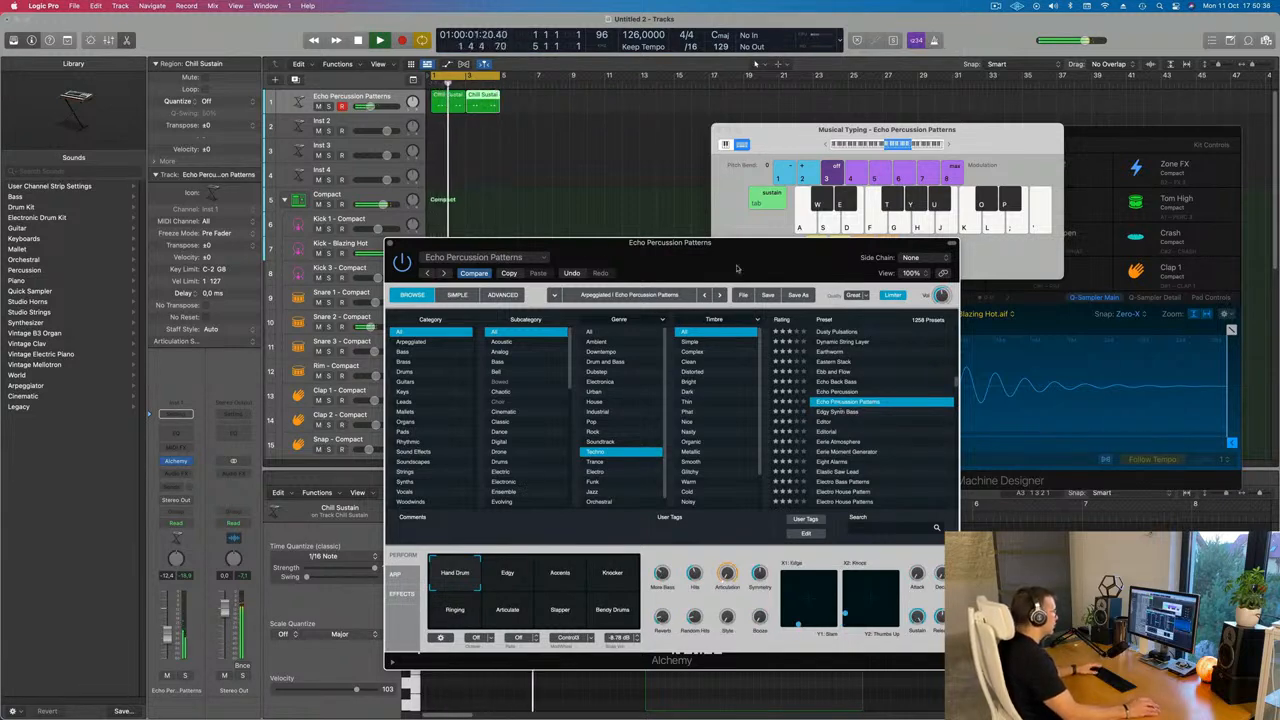
Browse the Alchemy preset list, filter it by the Noisy timbre and audition the Seaweed Glitch Kit preset
drag(737, 268, 841, 216)
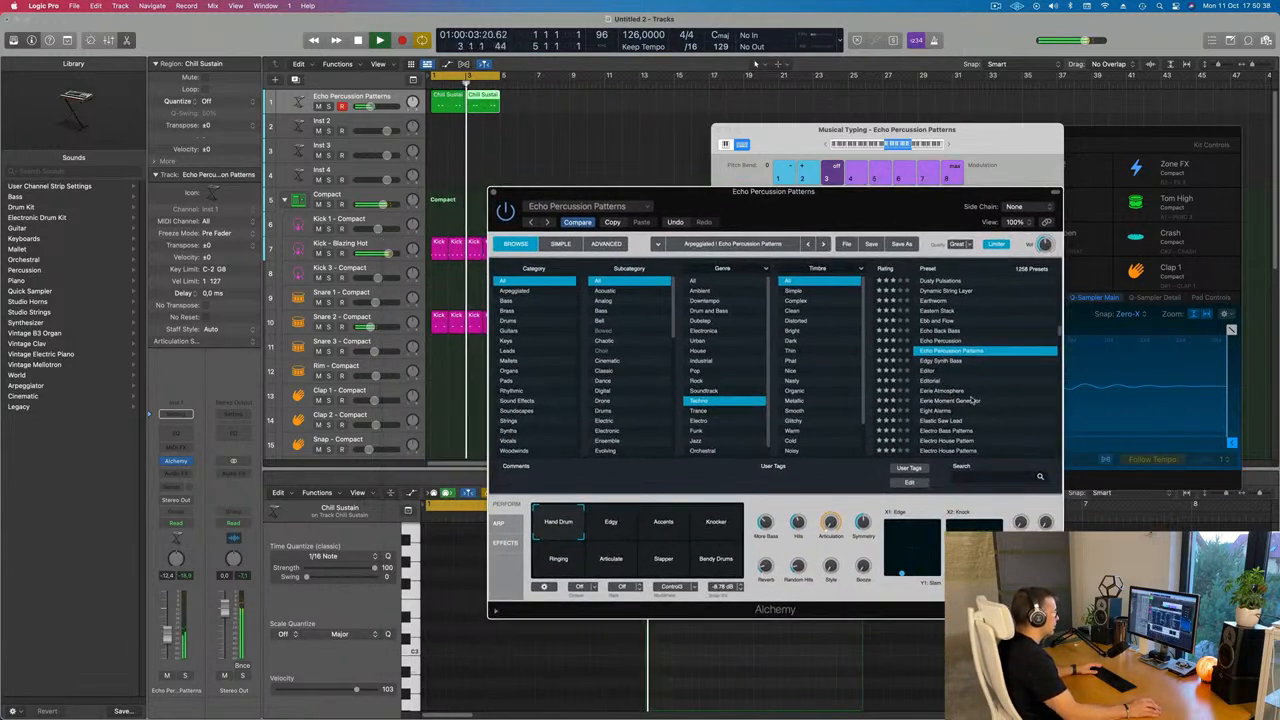
scroll(968, 380, down, 1)
scroll(988, 360, down, 4)
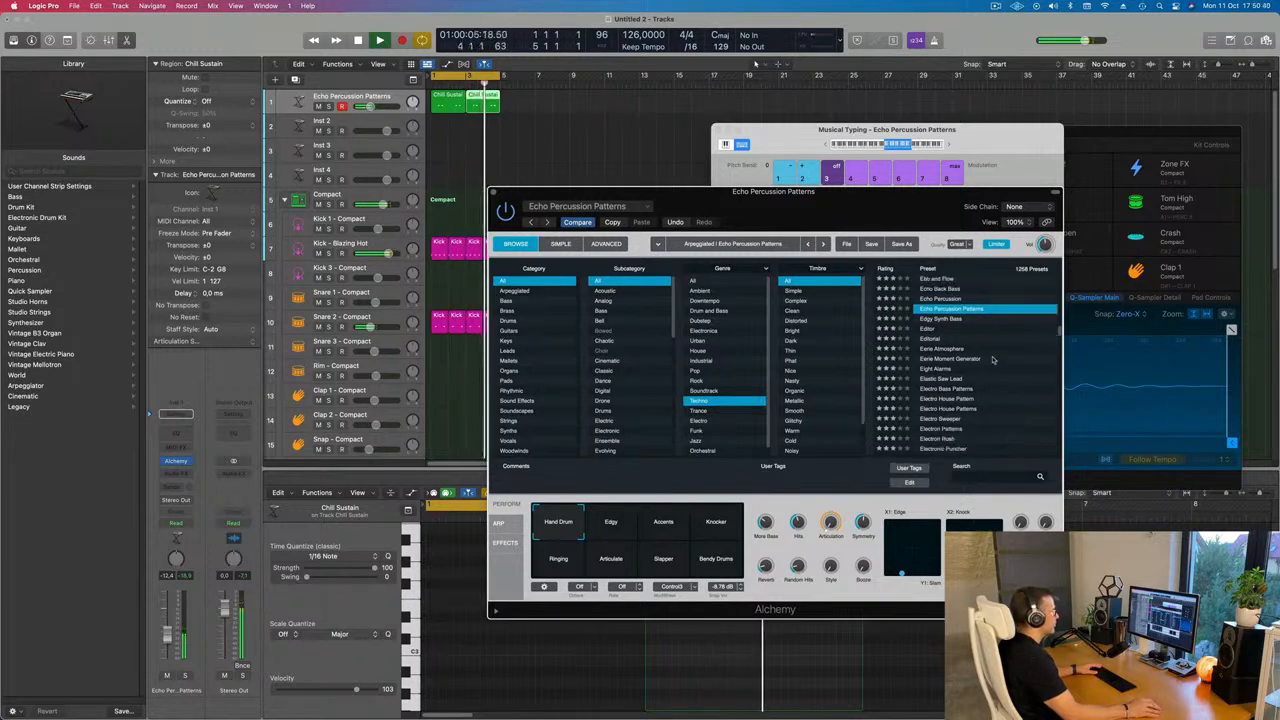
scroll(991, 385, down, 2)
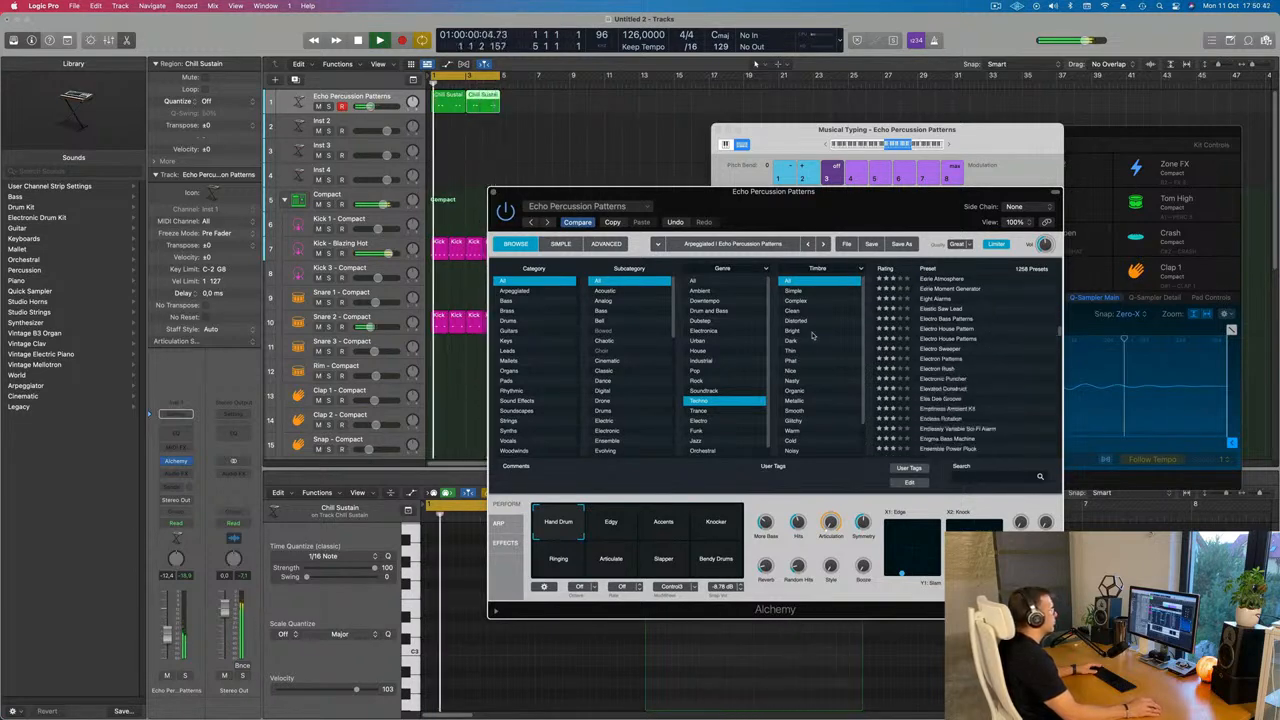
scroll(816, 343, down, 1)
scroll(822, 365, down, 3)
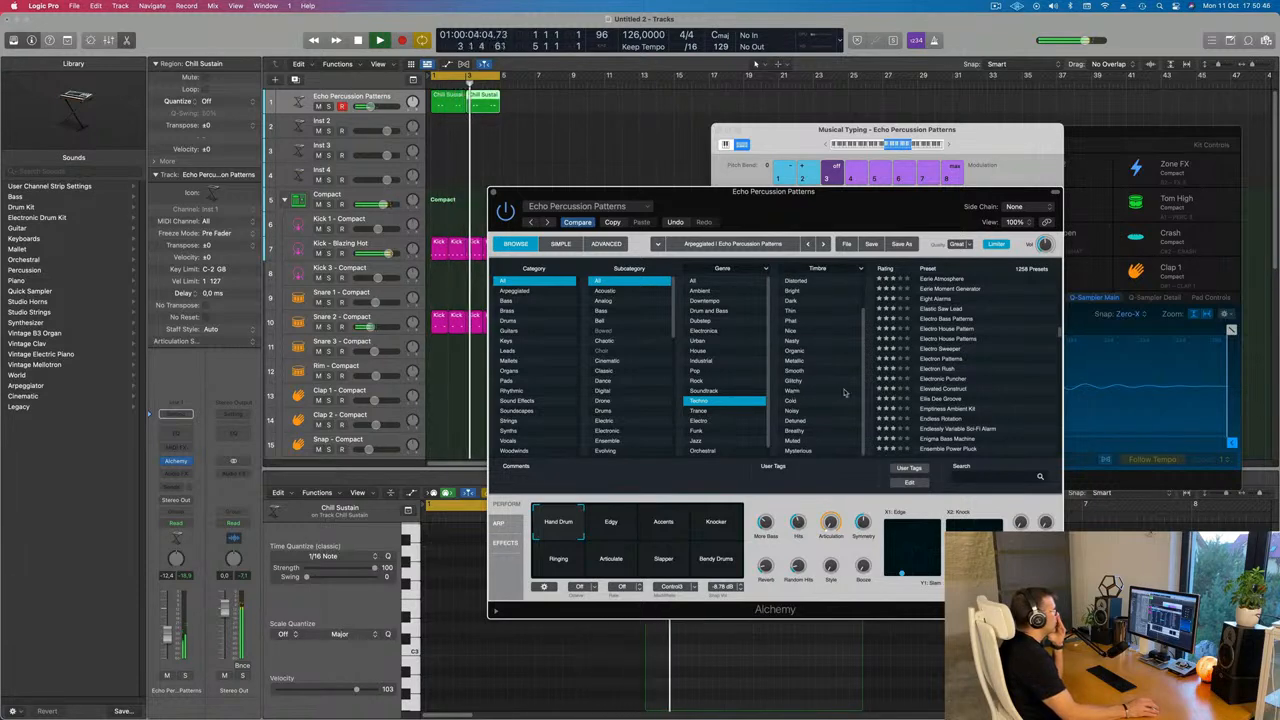
click(792, 413)
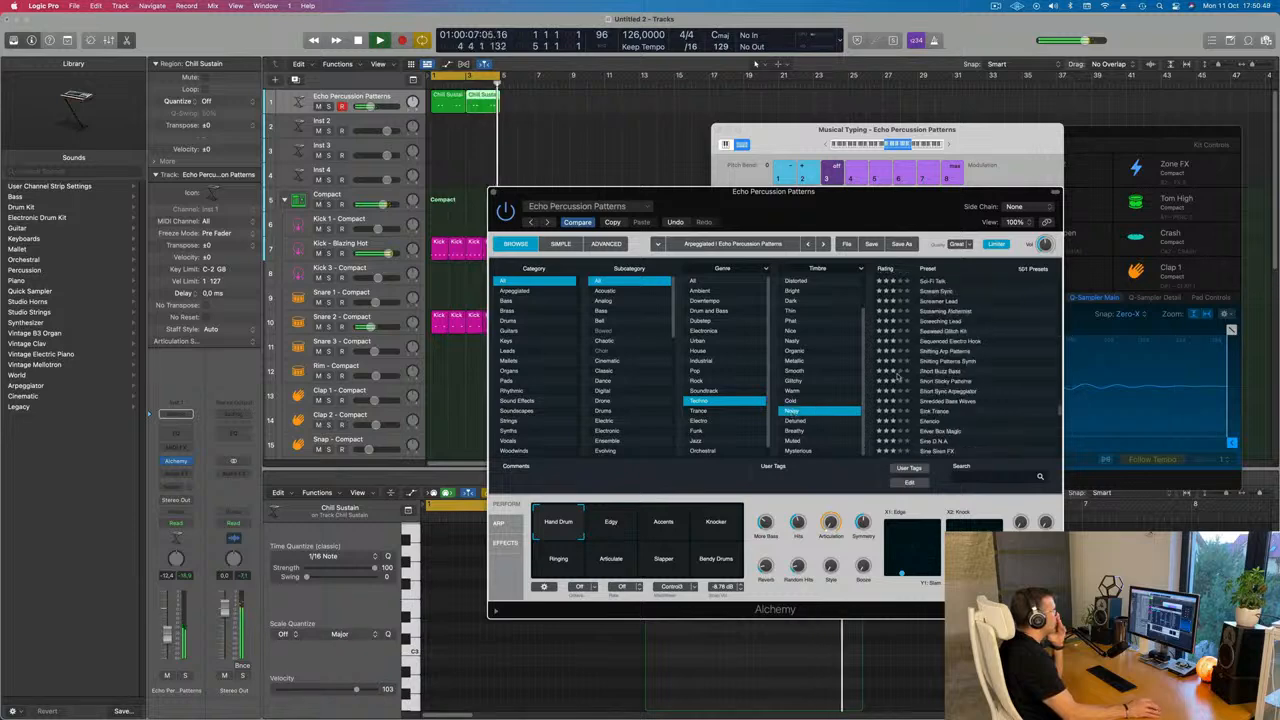
click(952, 333)
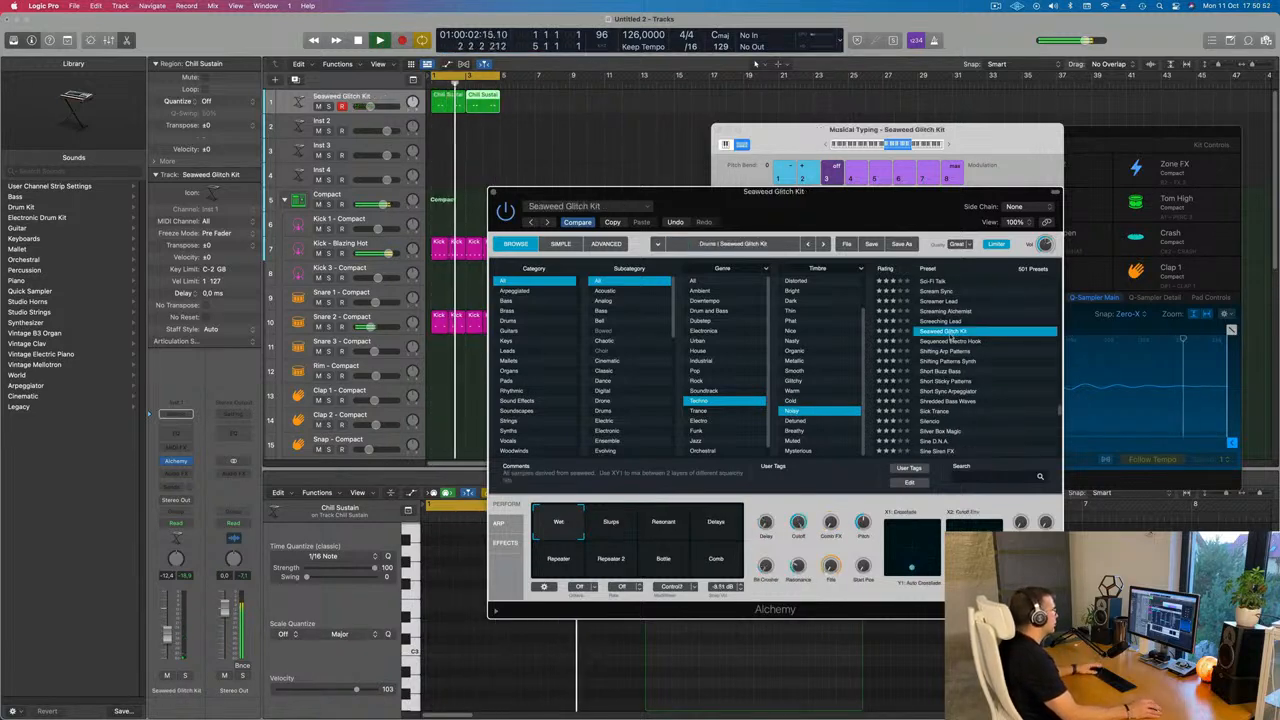
Audition the Short Sticky Patterns preset, then load Sine D.N.A
scroll(950, 371, down, 3)
click(948, 355)
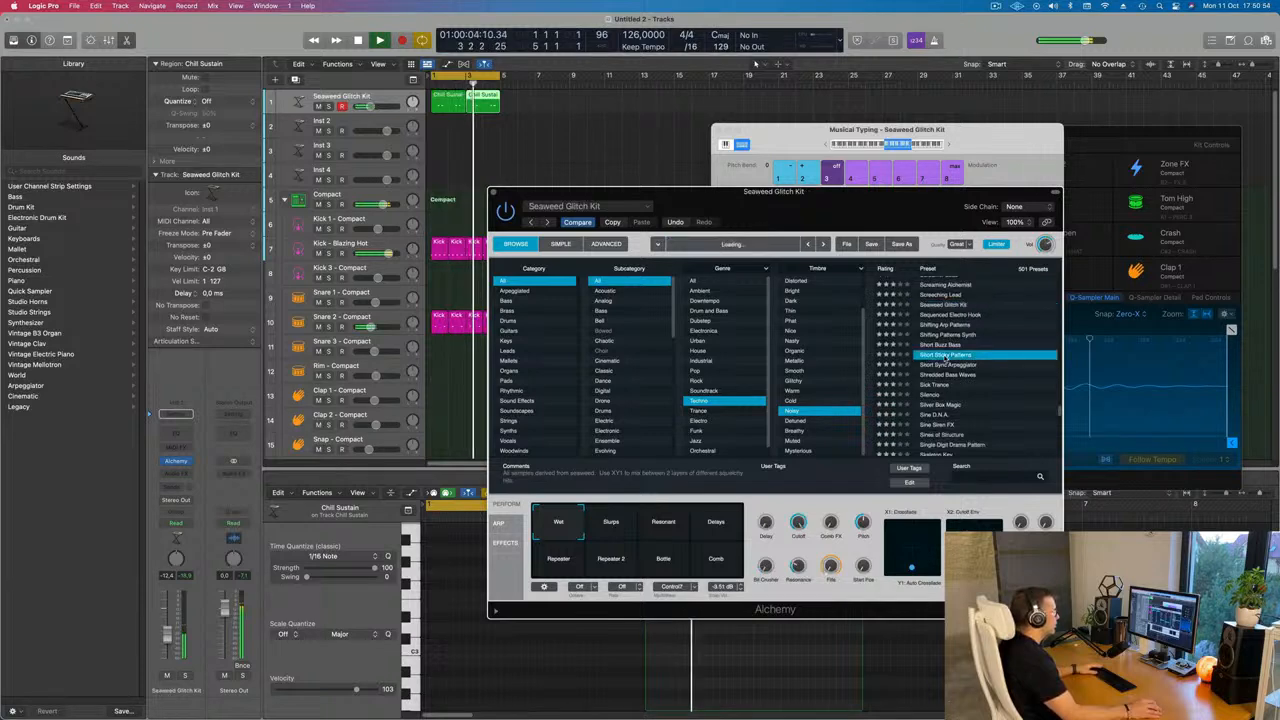
scroll(950, 364, down, 4)
click(940, 374)
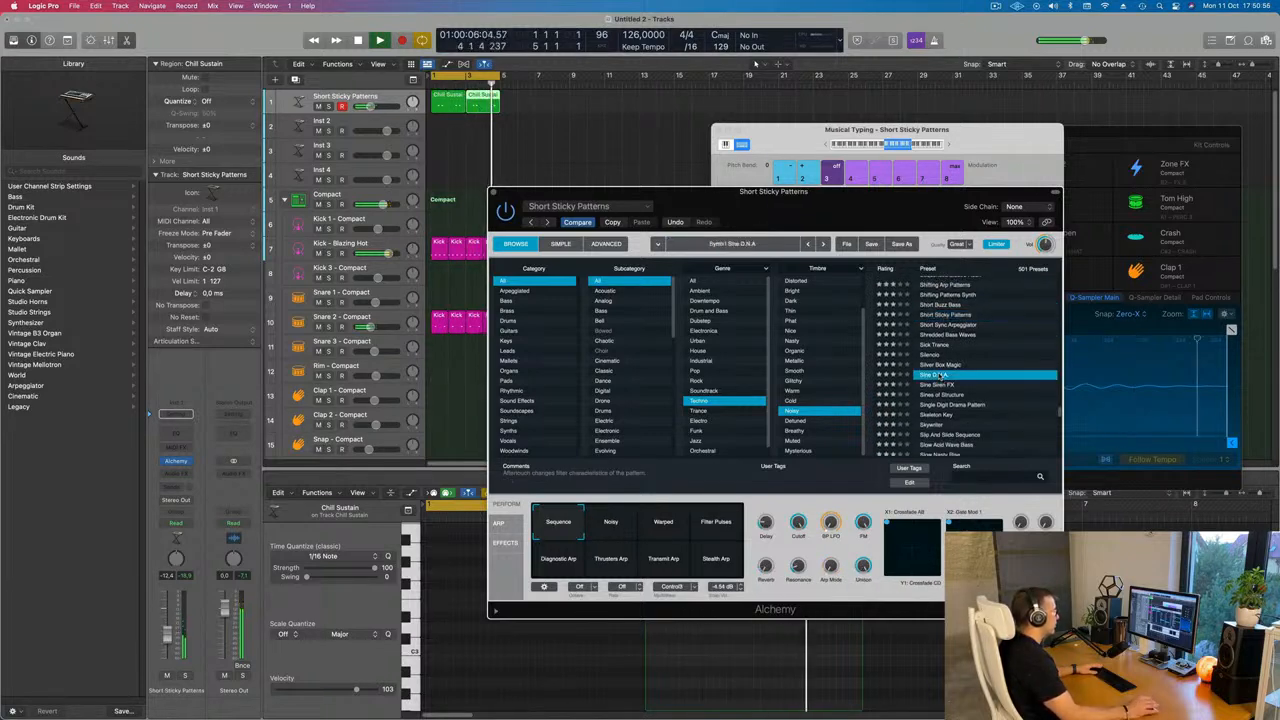
Try the Jug, Fuzzy Jug, Fuzzy Glass, Buzzy and Dark performance pads, ending on Dark, and close the plugin window
drag(877, 213, 937, 213)
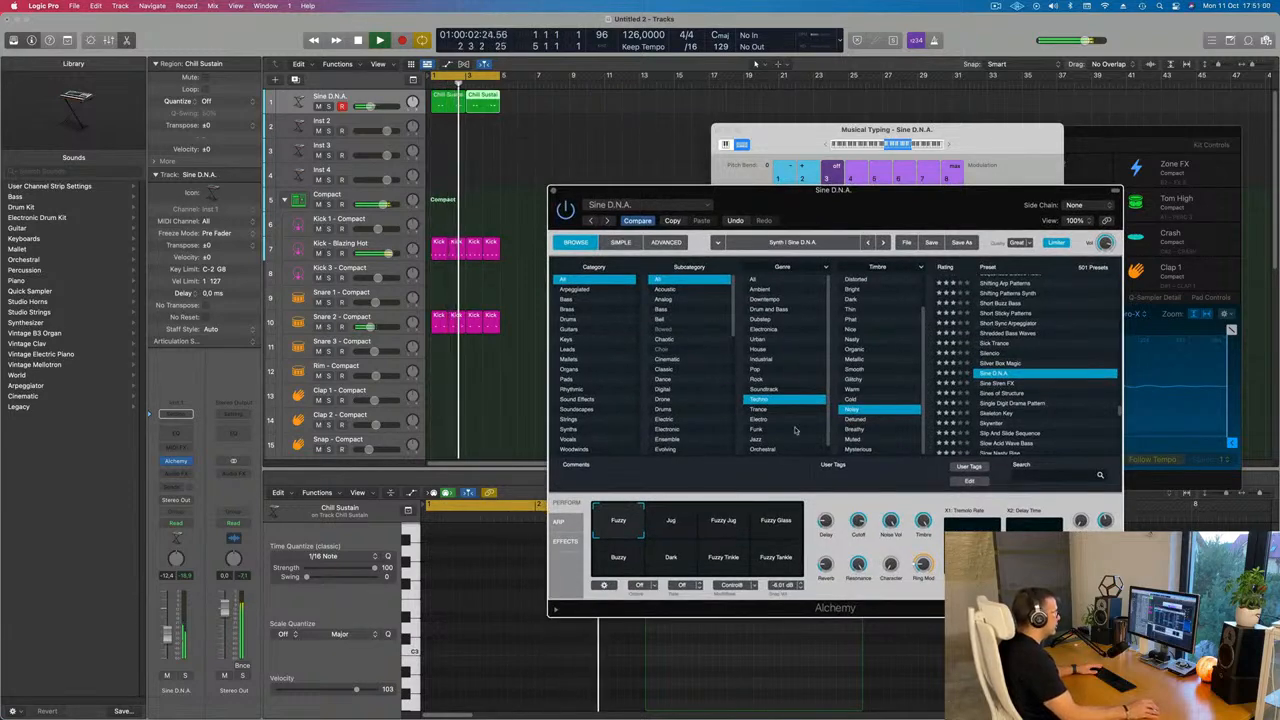
click(666, 529)
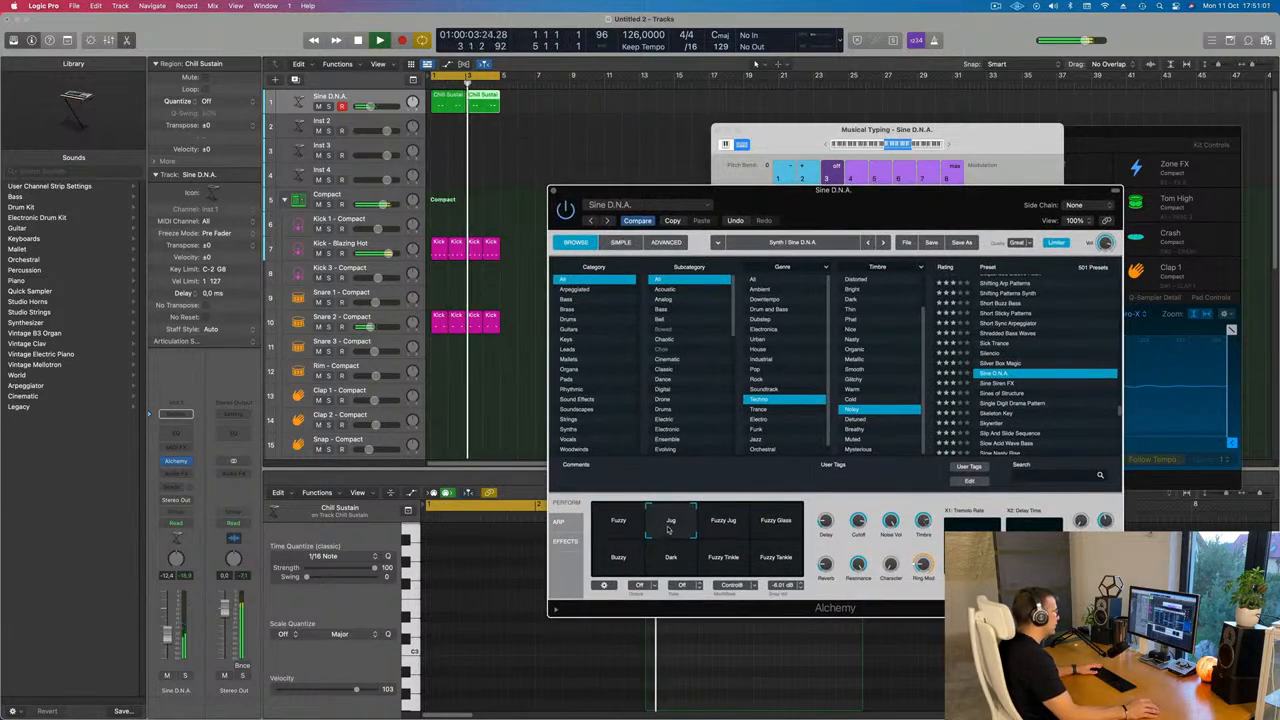
click(731, 528)
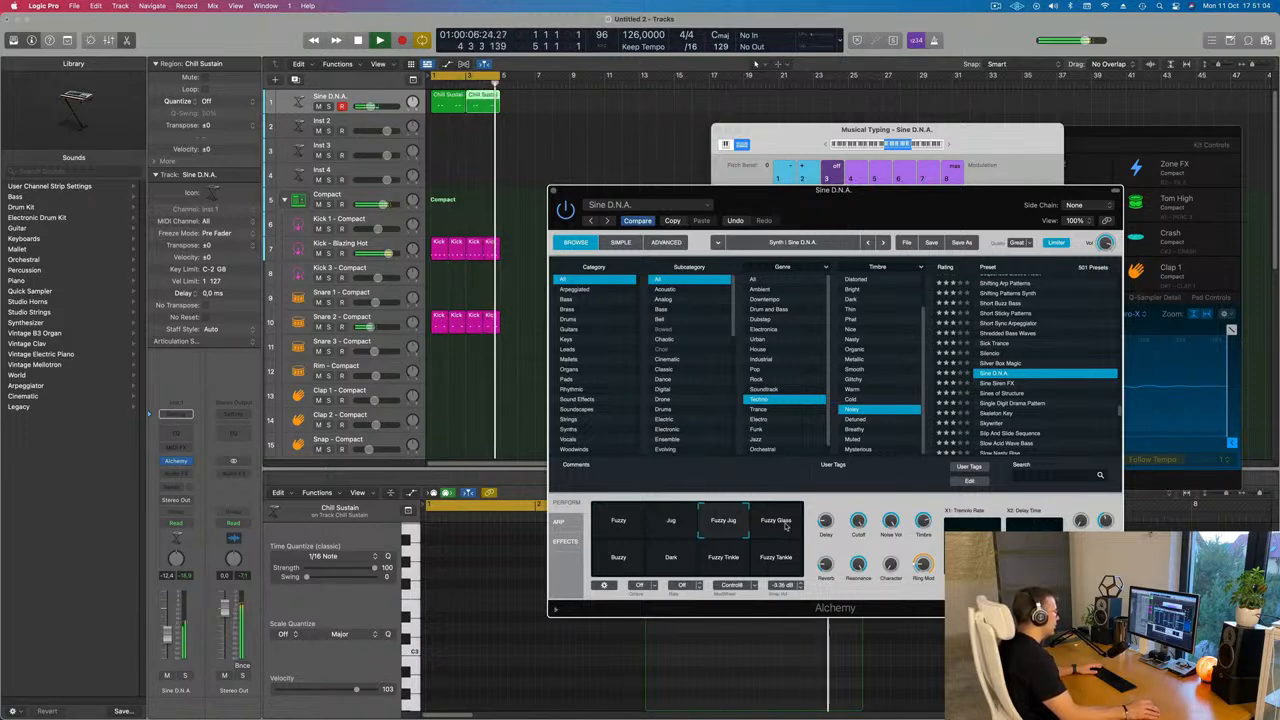
click(786, 528)
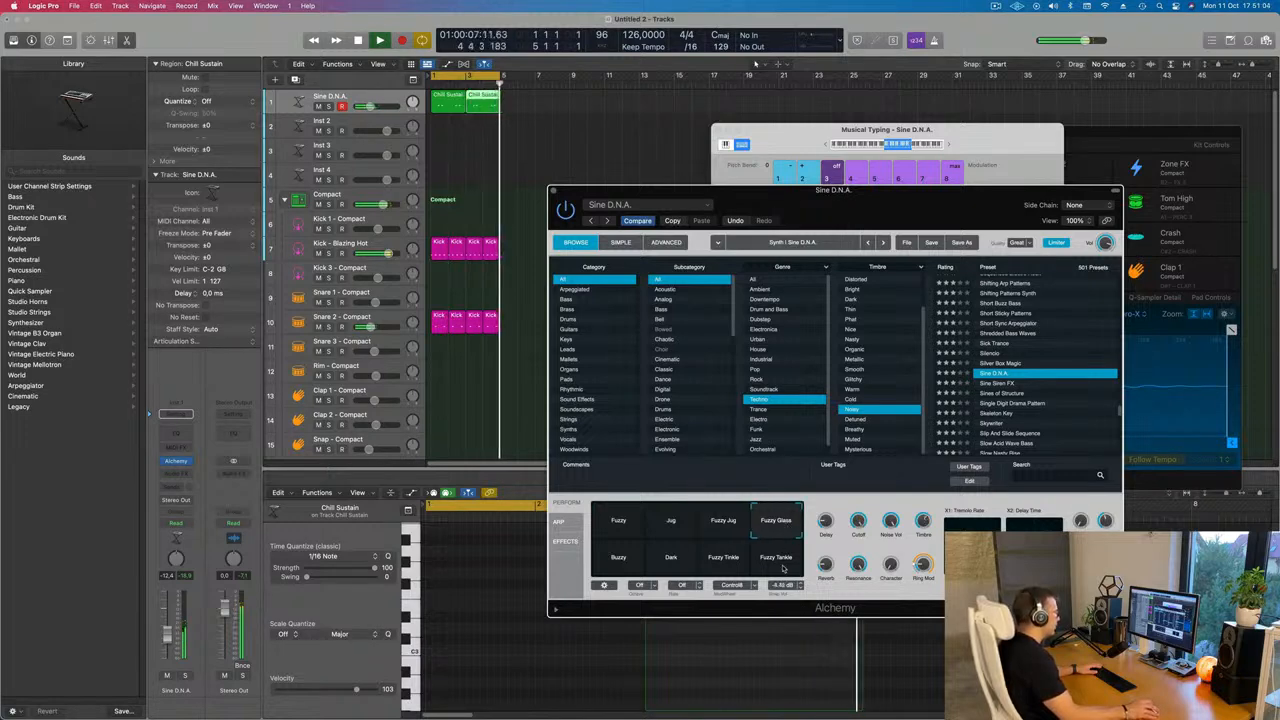
click(616, 560)
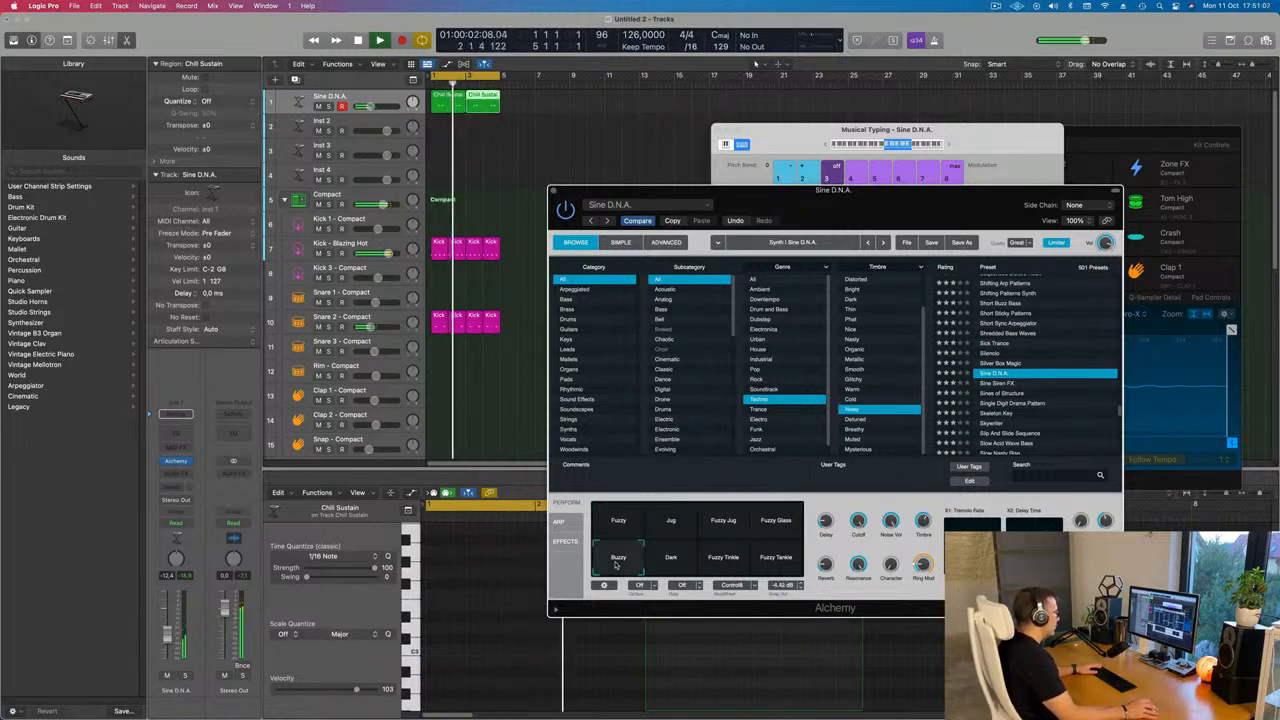
click(677, 562)
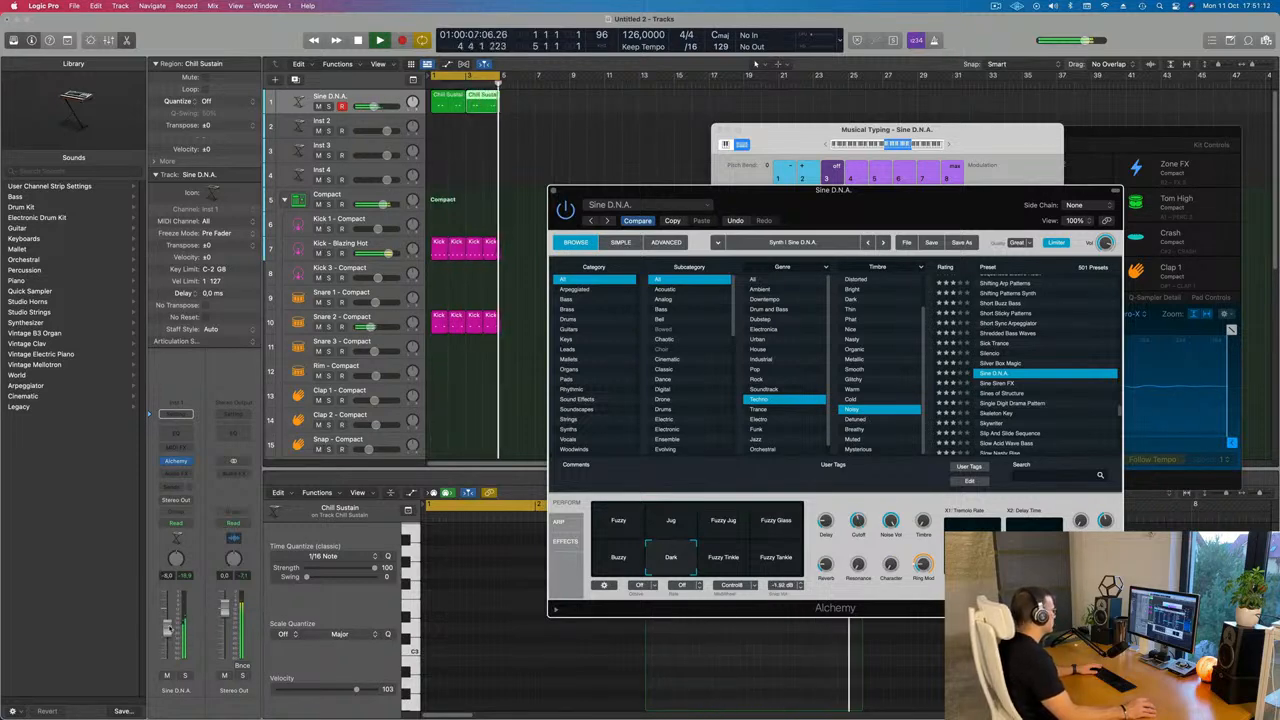
drag(747, 188, 607, 281)
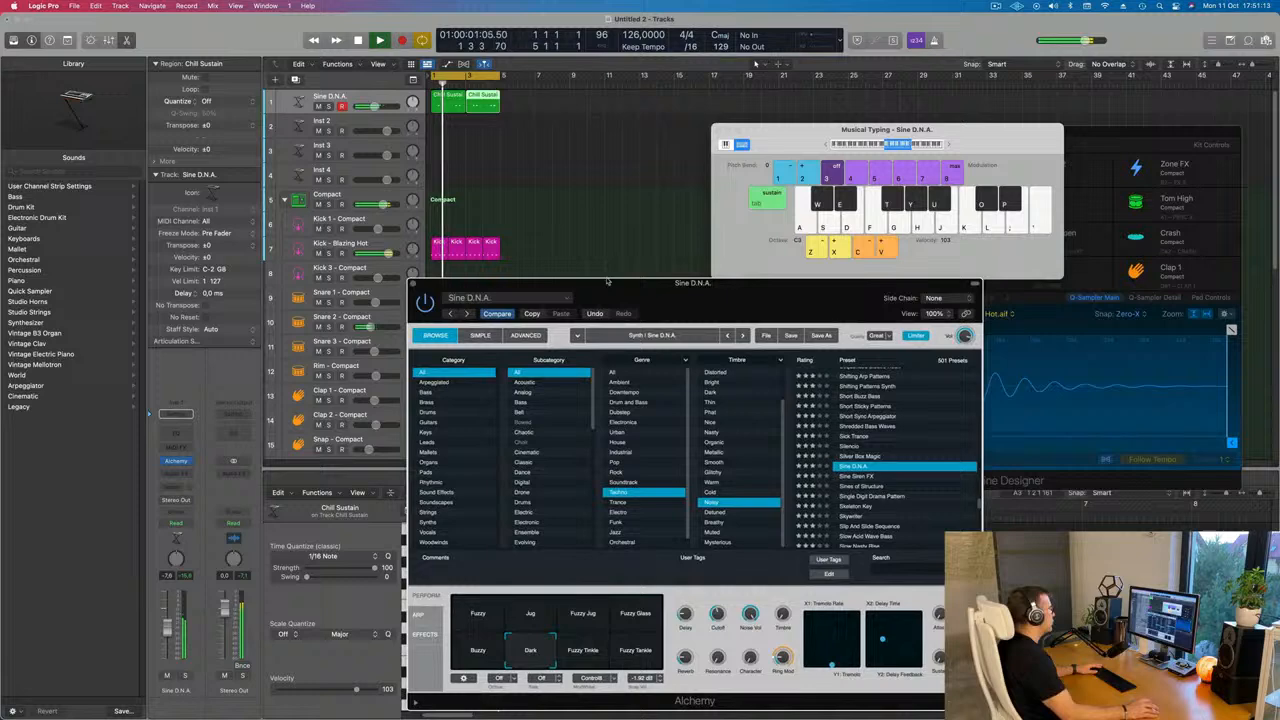
click(413, 284)
Copy the first kick region from the Ride track onto the Tom Mid track
scroll(588, 265, down, 6)
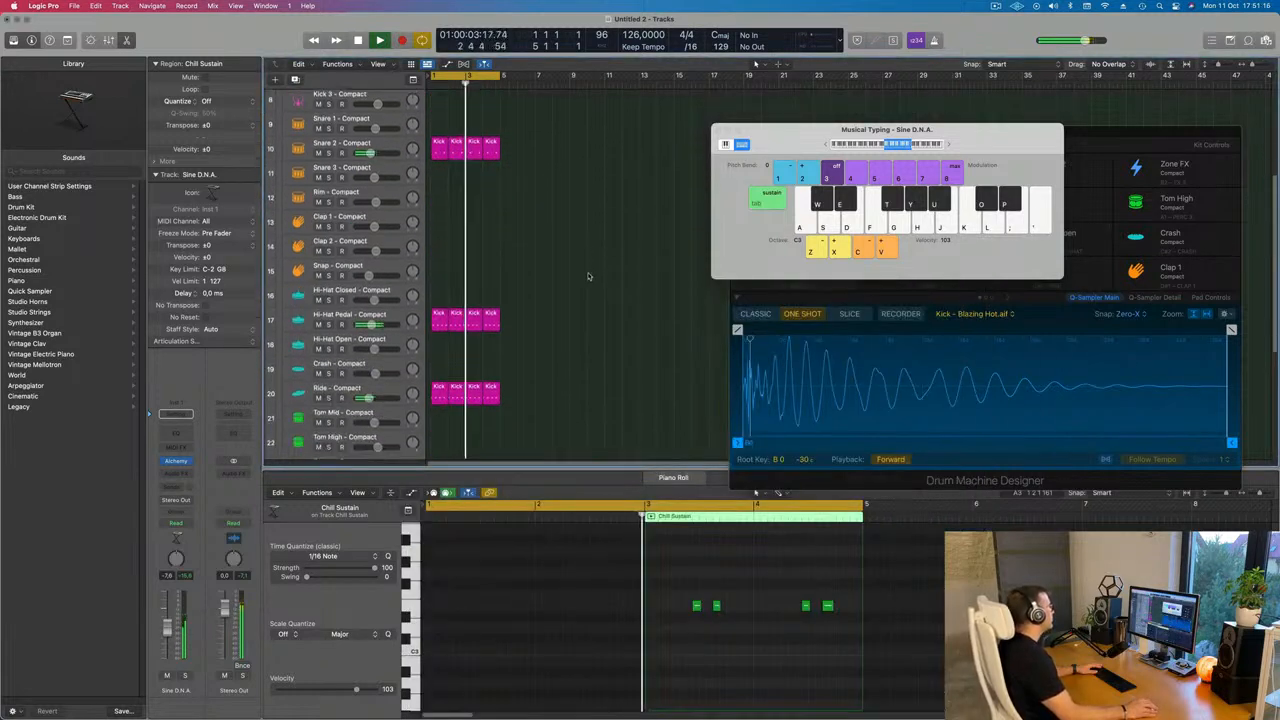
scroll(588, 276, down, 3)
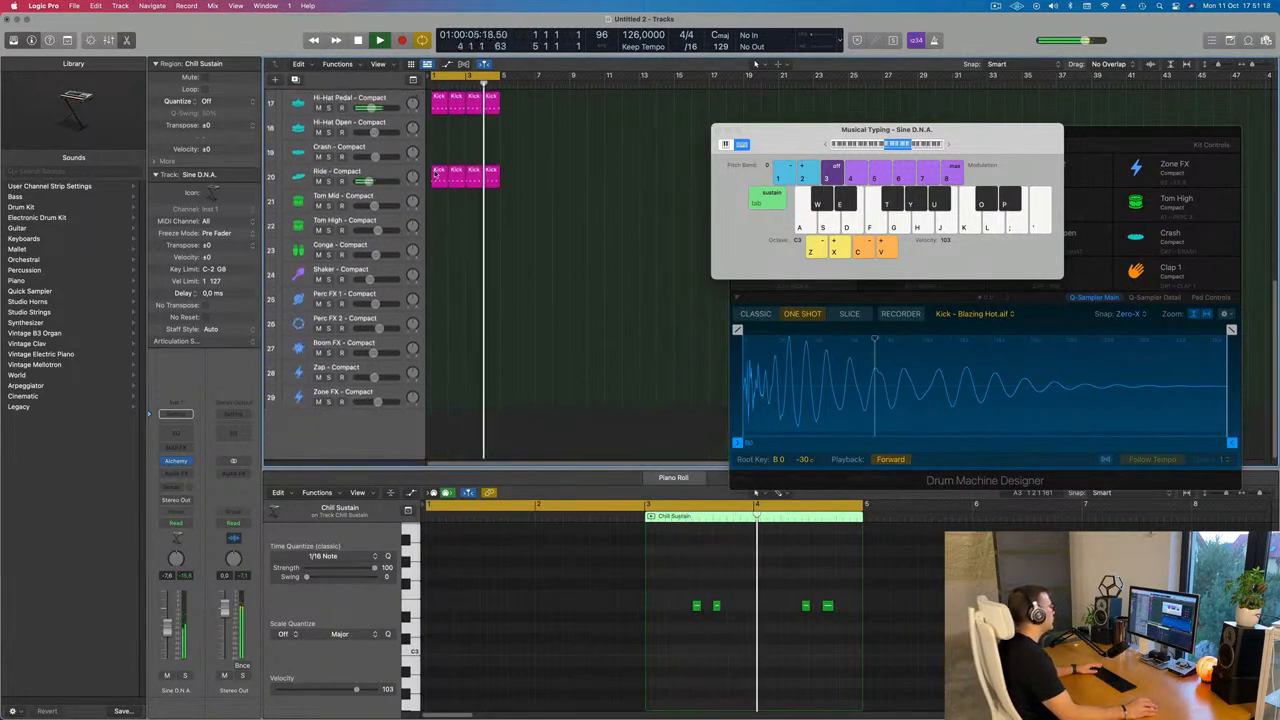
click(437, 178)
drag(437, 178, 441, 205)
drag(421, 706, 408, 702)
key(alt+shift+Down)
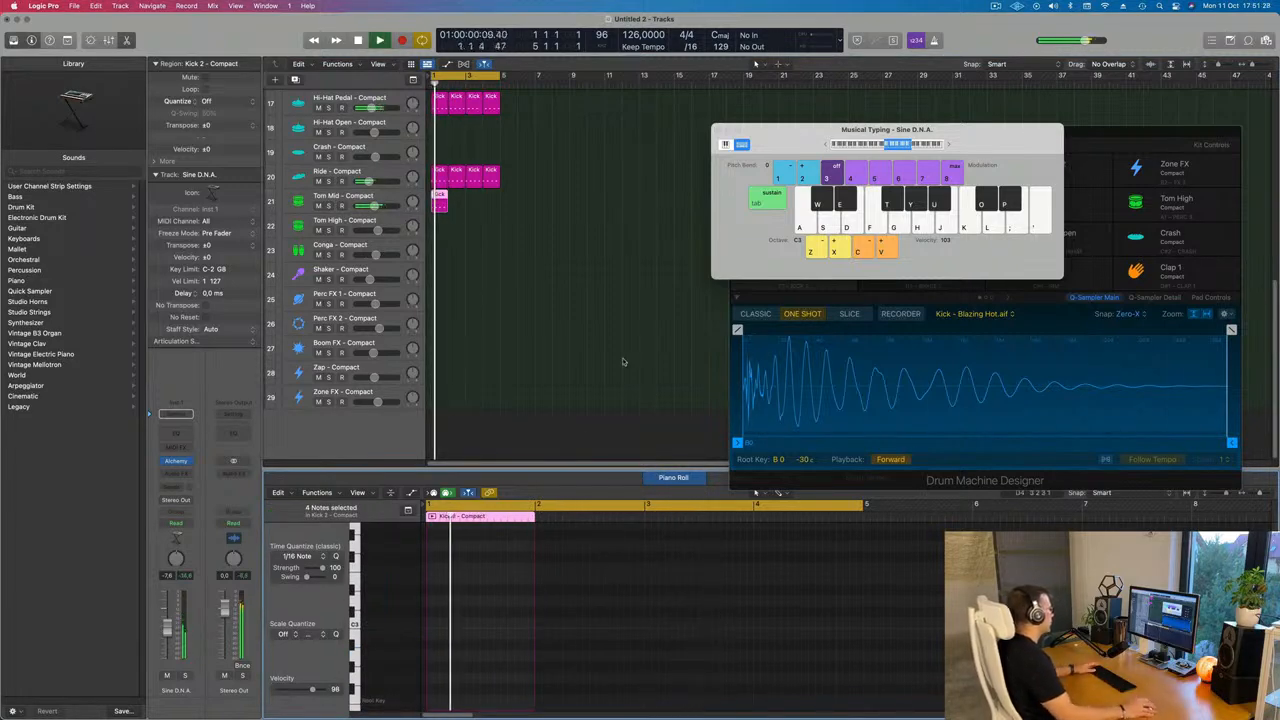
Nudge the last three notes of the Tom Mid region one step later and play it back
scroll(470, 617, down, 3)
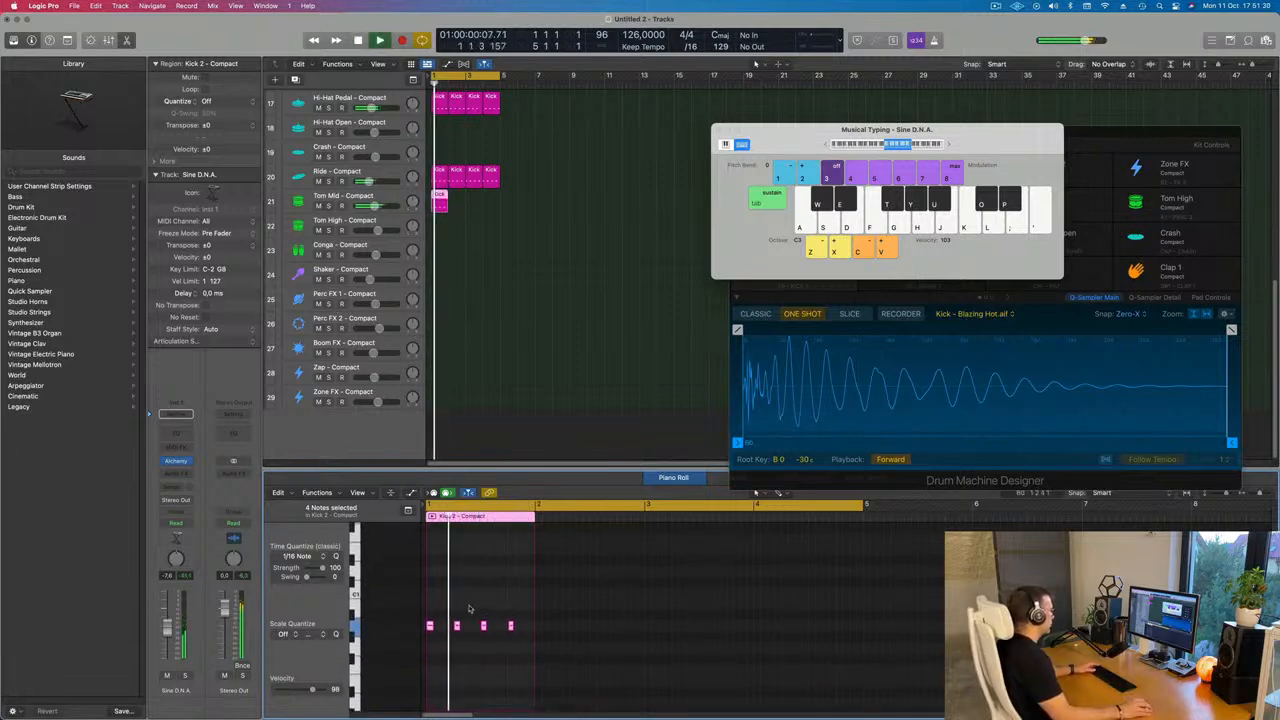
drag(449, 613, 517, 640)
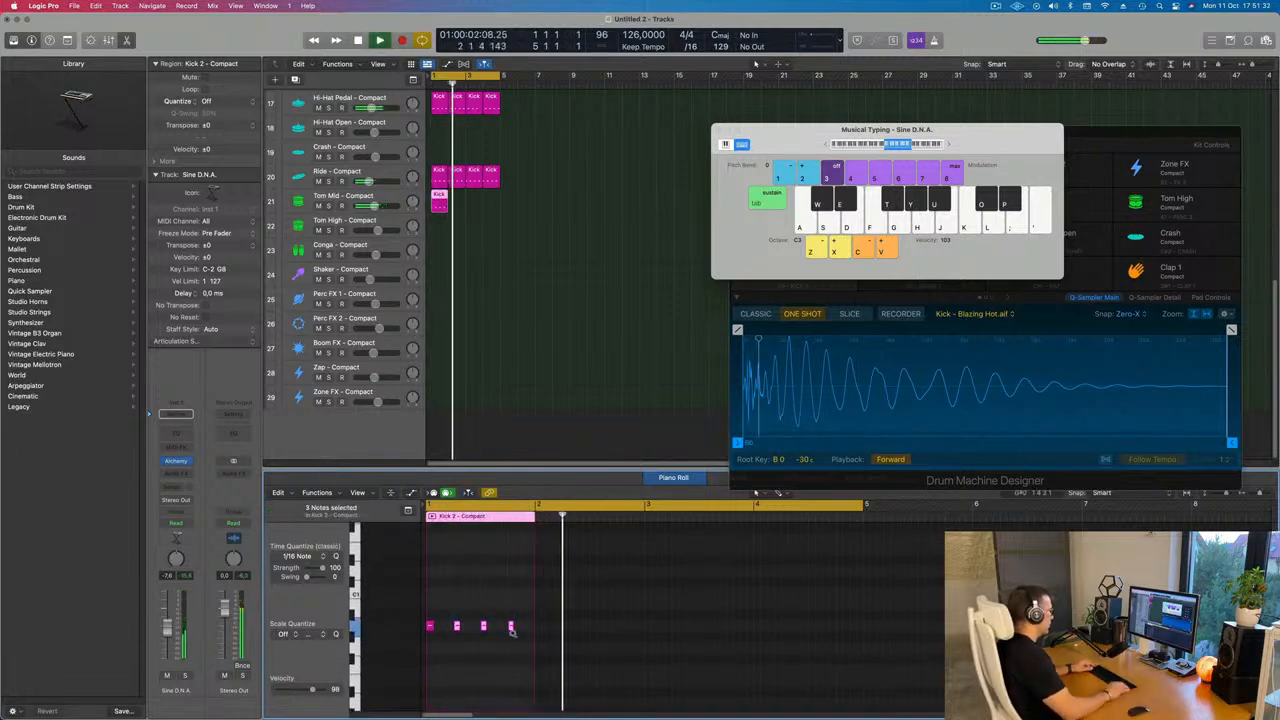
key(alt+Right)
key(space)
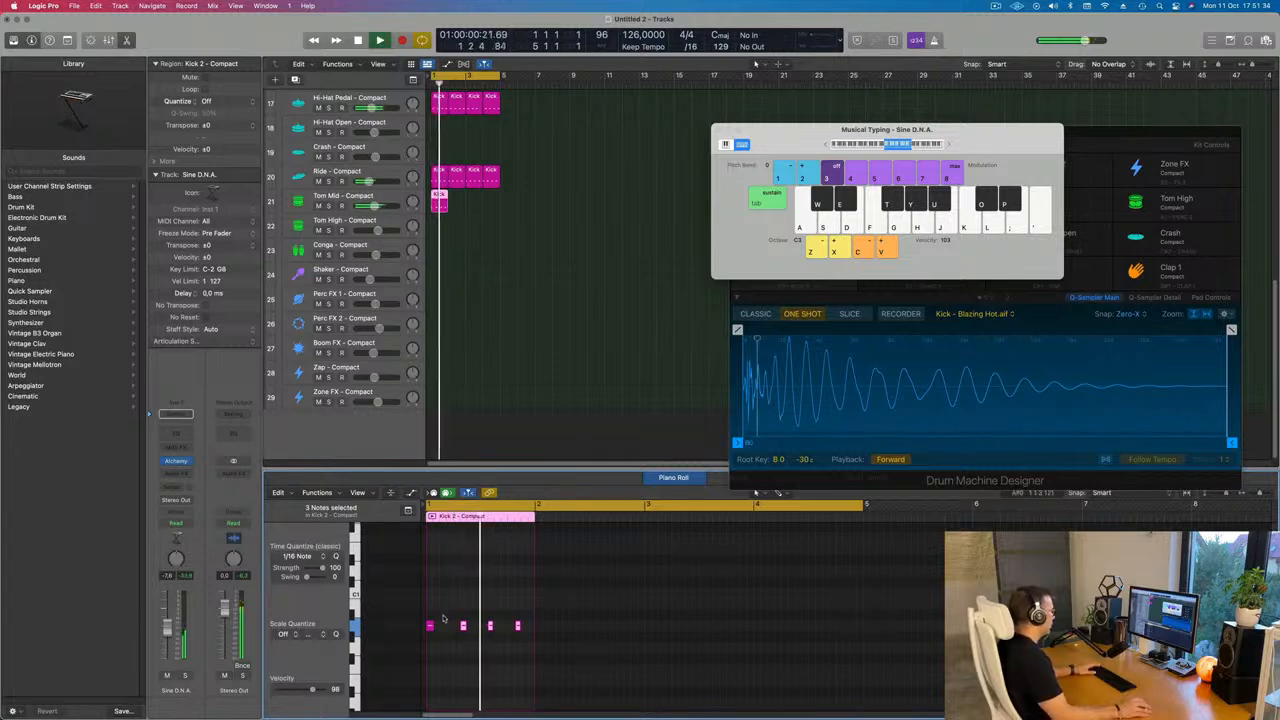
Delete notes from the Tom Mid pattern, leaving two hits, and play it back
drag(443, 617, 426, 643)
key(space)
key(space)
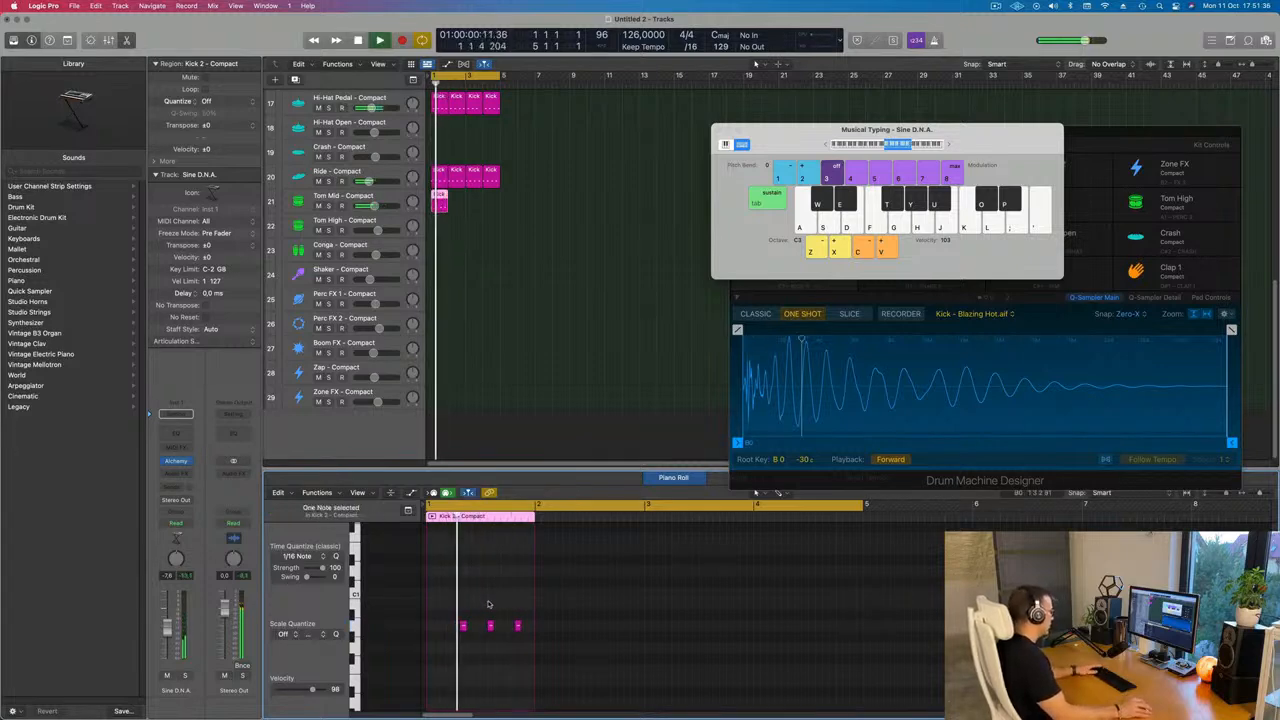
key(Delete)
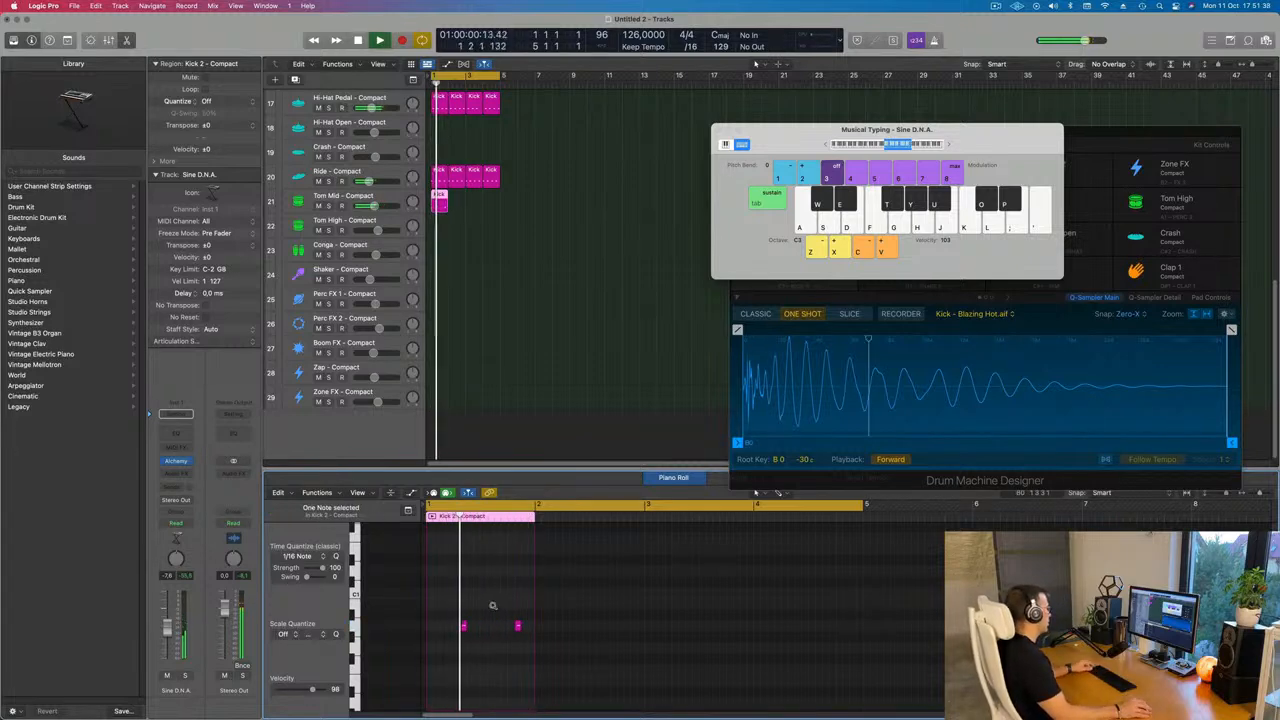
scroll(493, 605, up, 1)
key(space)
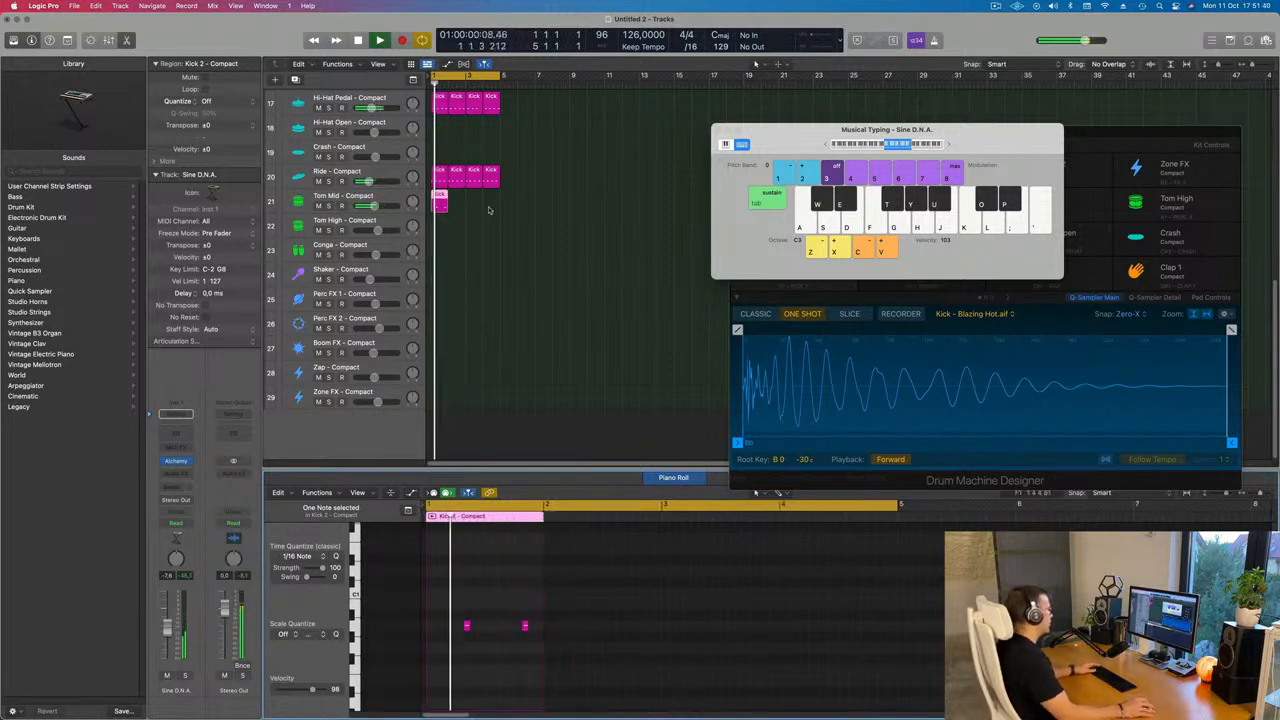
Repeat the Tom Mid region three times to fill four bars
drag(489, 209, 415, 208)
key(super+r)
key(super+r)
key(super+r)
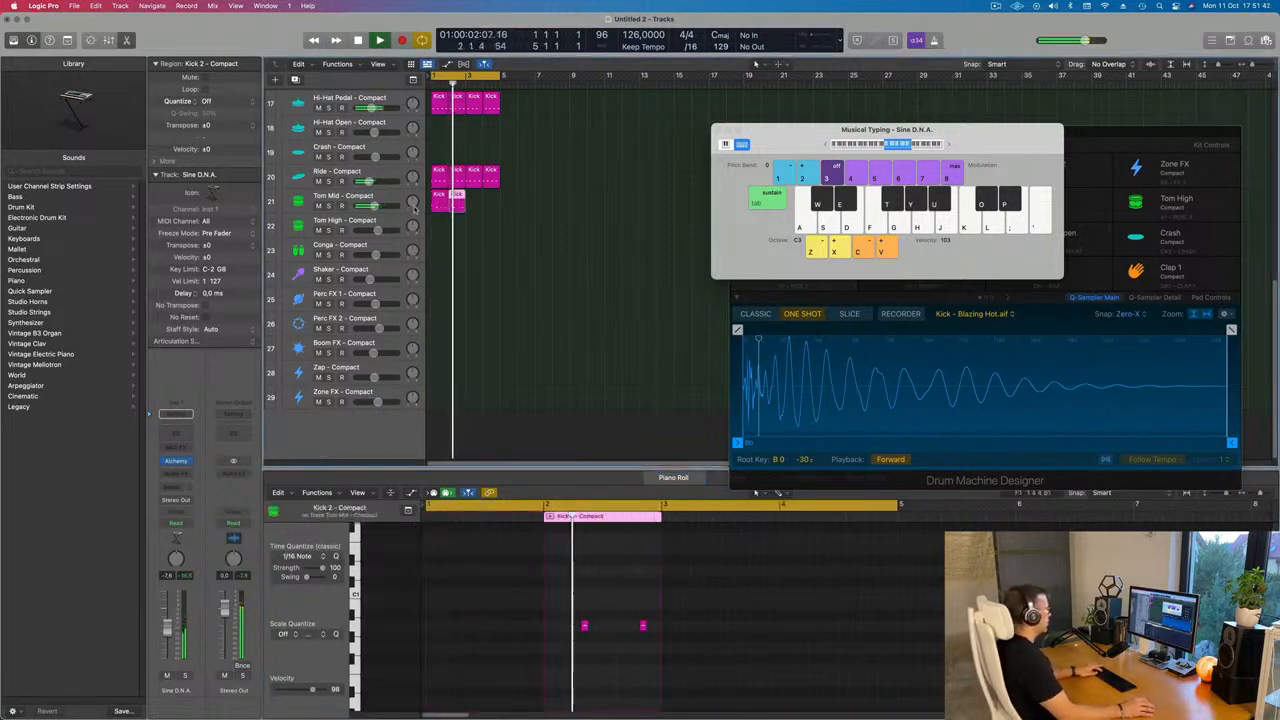
click(415, 208)
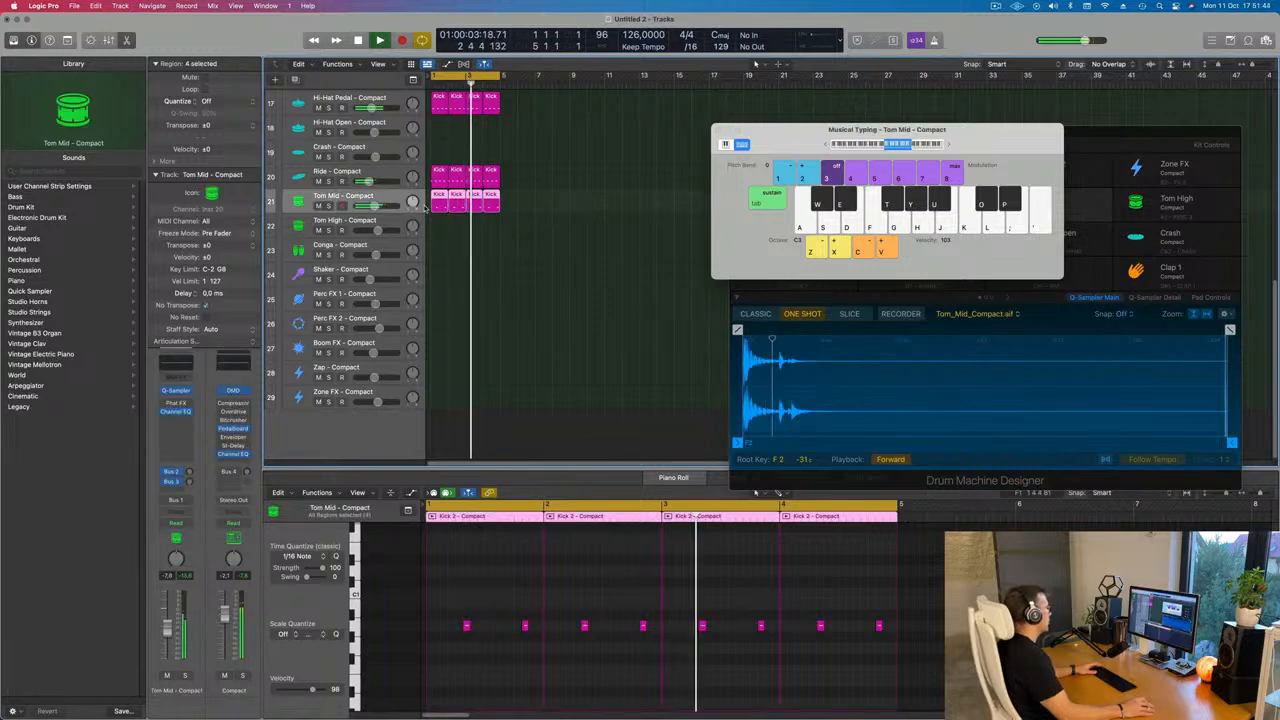
Copy the Tom Mid regions onto the Tom High track and move their notes in the piano roll
drag(441, 206, 441, 229)
key(super+Left)
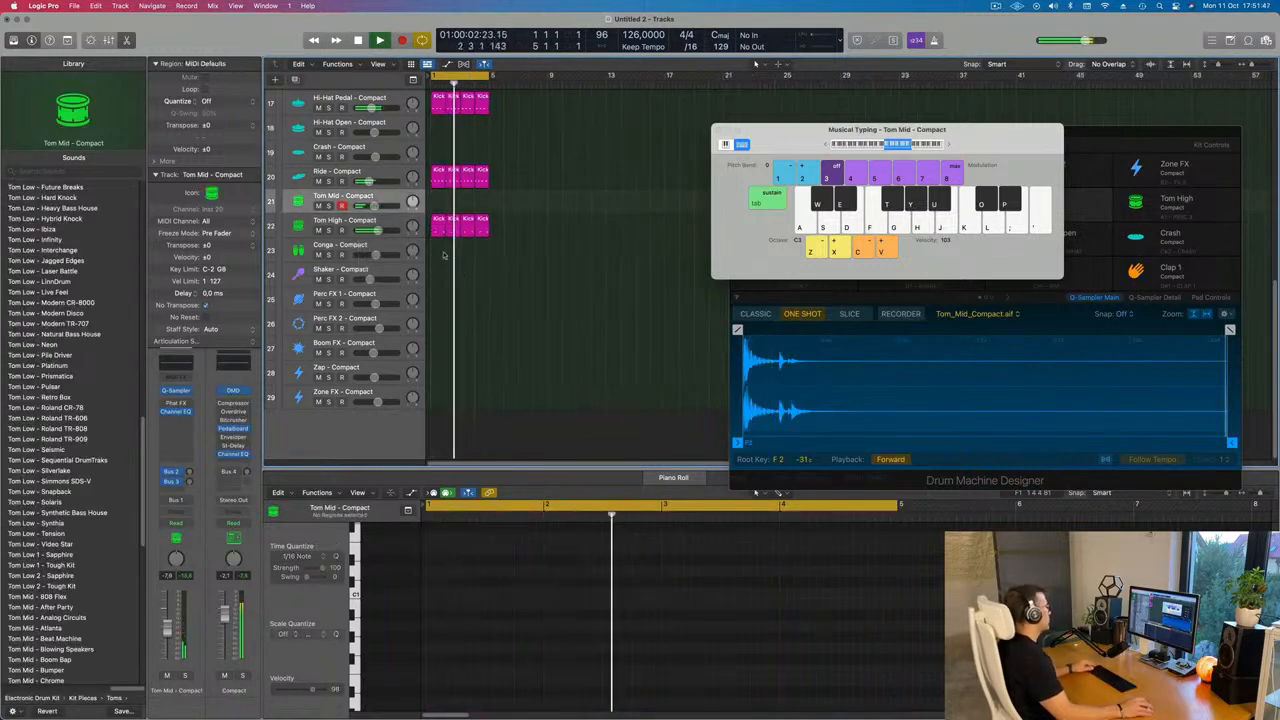
click(396, 226)
drag(455, 607, 914, 664)
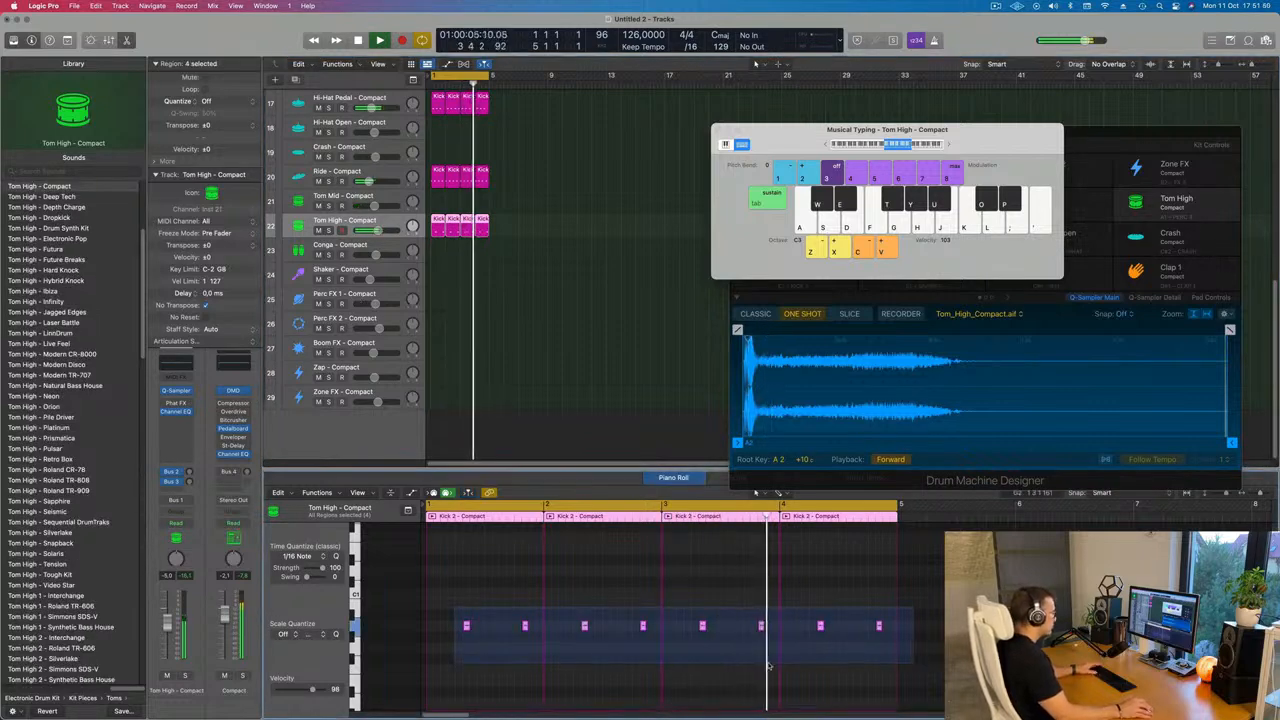
drag(466, 627, 437, 640)
ctrl+alt+click(447, 648)
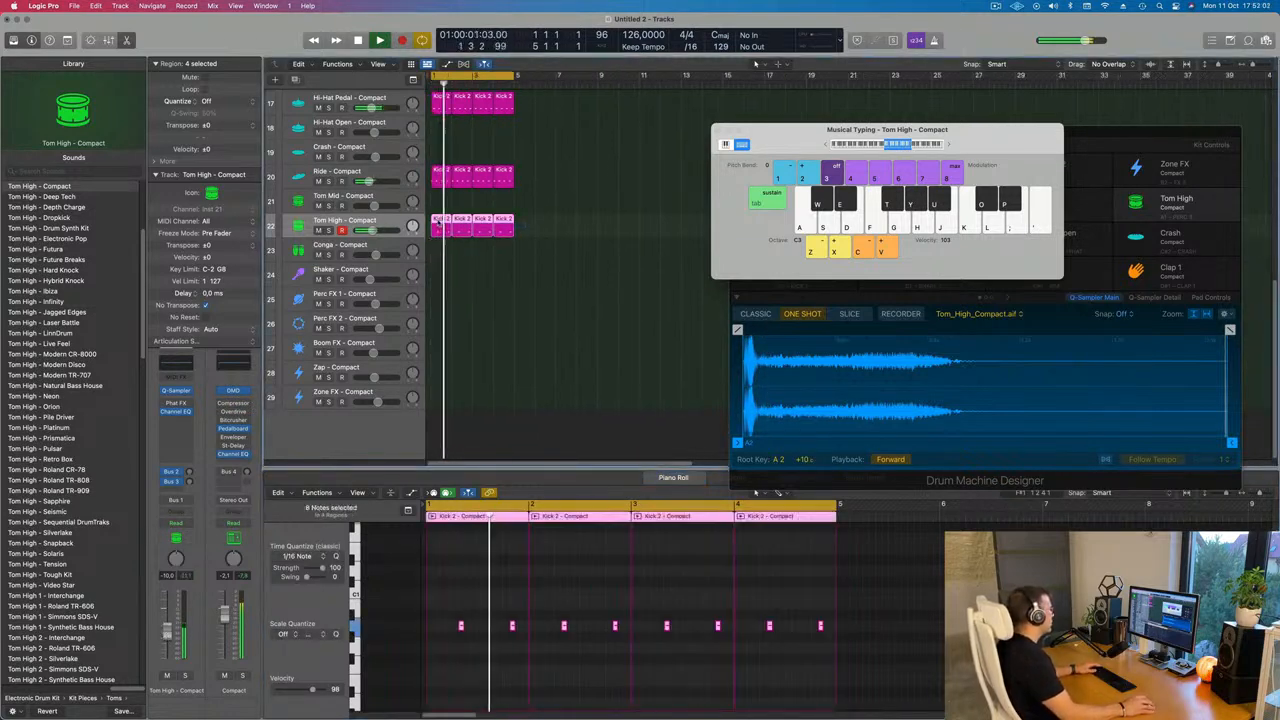
Copy the Tom High regions onto the Conga track and select the Conga track
drag(510, 228, 446, 272)
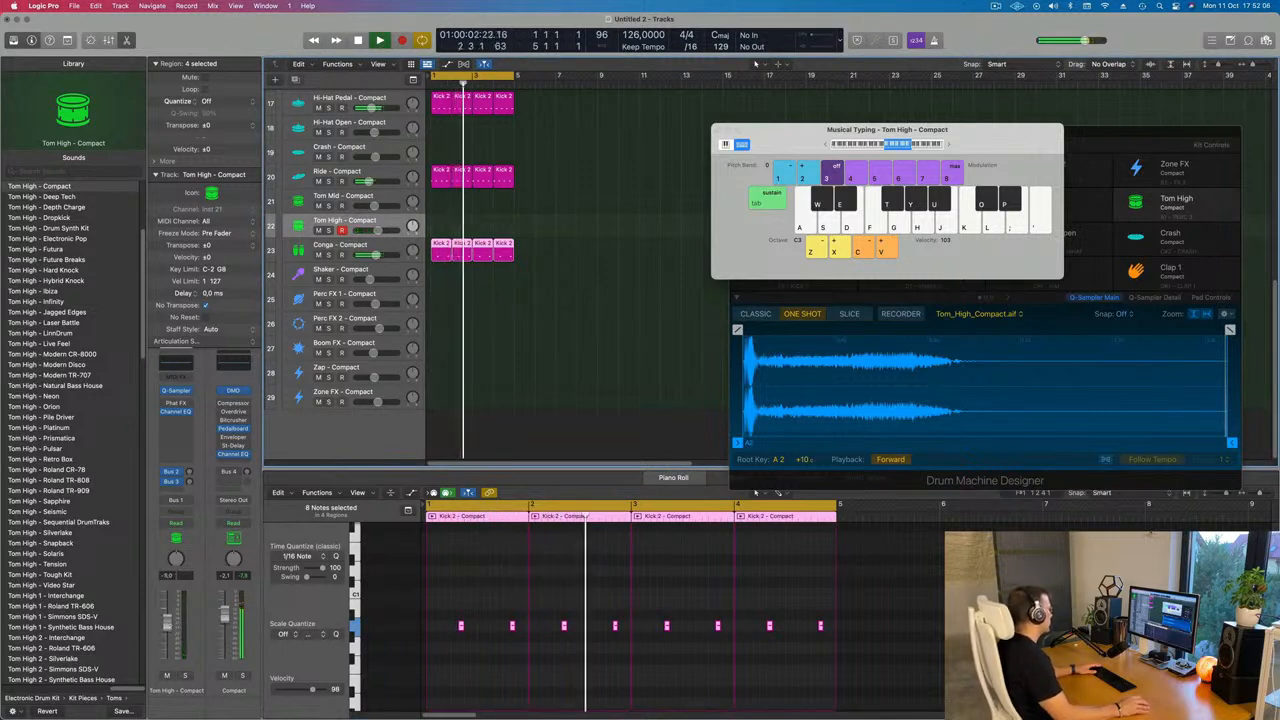
click(395, 252)
key(Return)
click(189, 482)
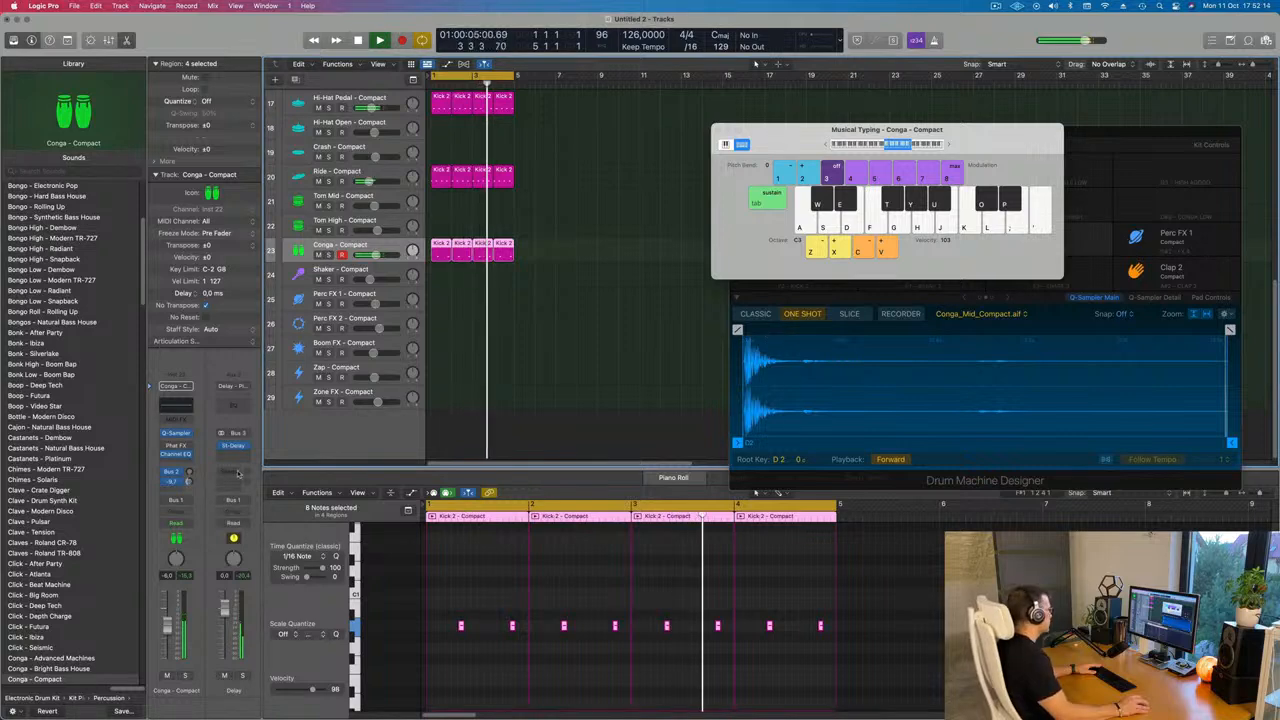
Duplicate the Sine D.N.A. track and copy its Chill Sustain regions onto the new track, then play back
scroll(637, 286, up, 5)
click(637, 226)
scroll(620, 205, up, 6)
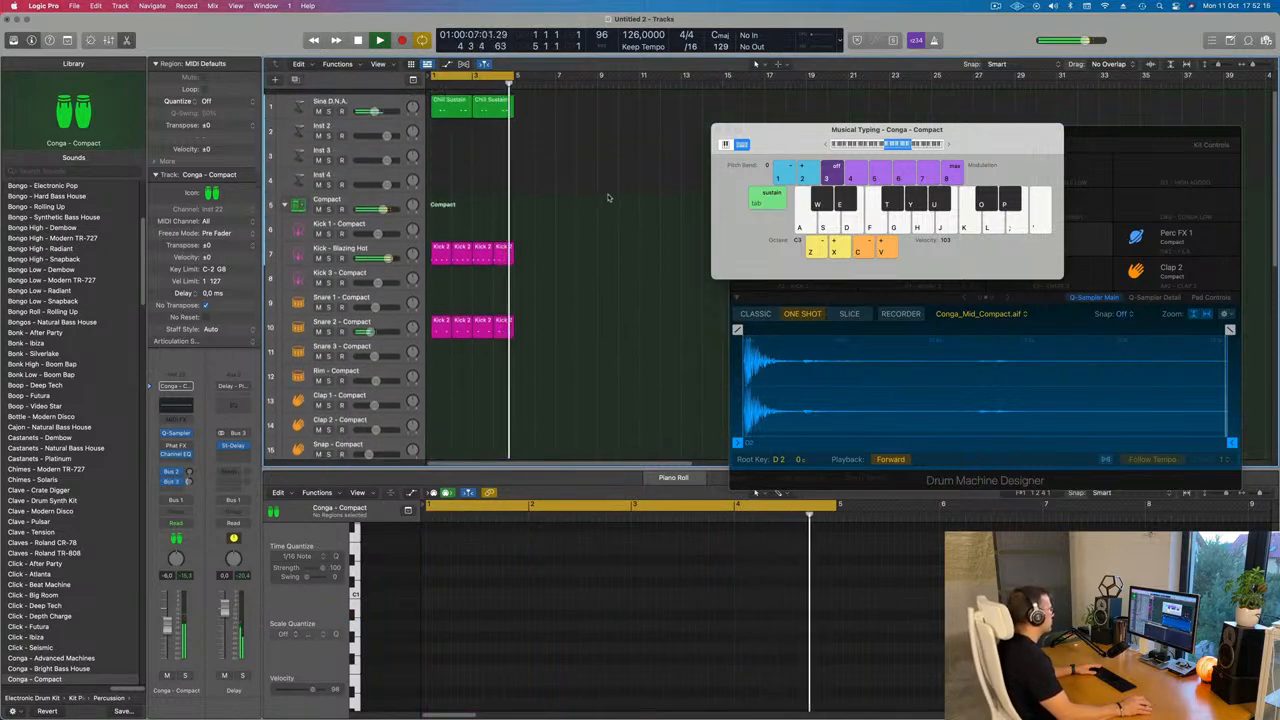
click(403, 97)
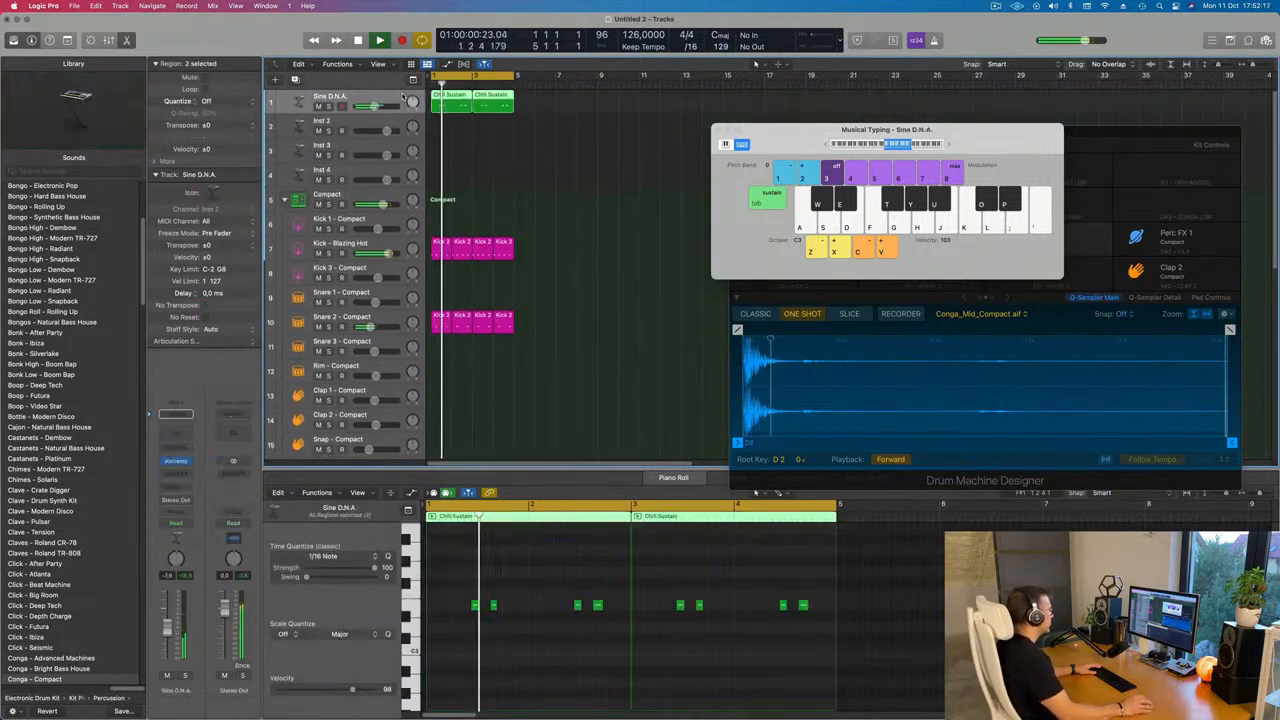
click(452, 131)
click(381, 96)
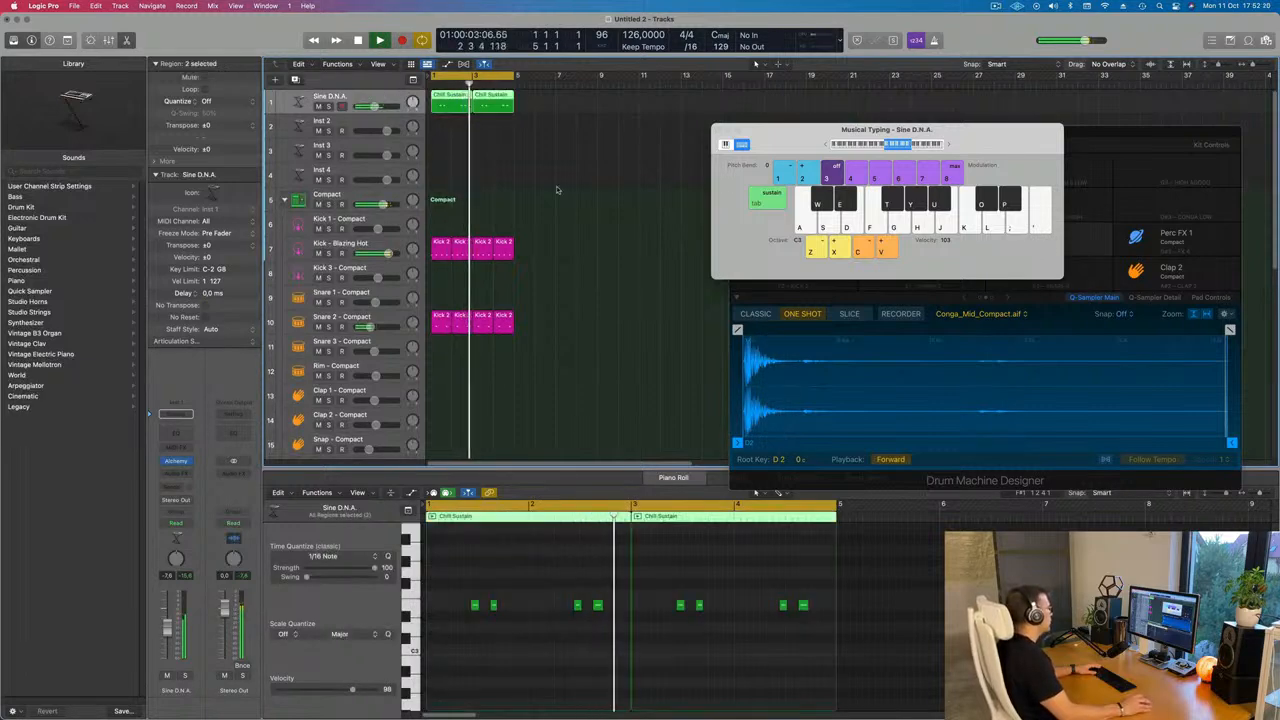
key(super+d)
drag(423, 110, 450, 128)
key(space)
key(space)
key(space)
key(super+a)
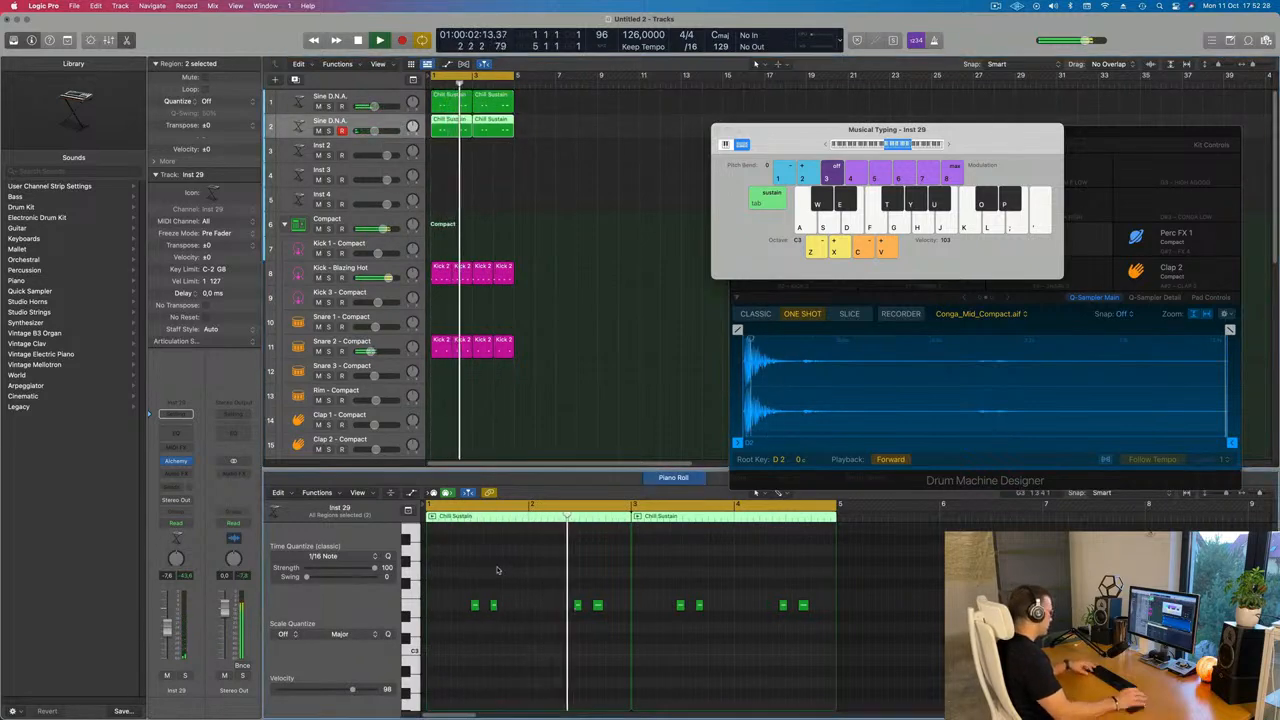
Open the Alchemy instrument on the duplicated synth track and filter its preset browser to the Synths category
key(Delete)
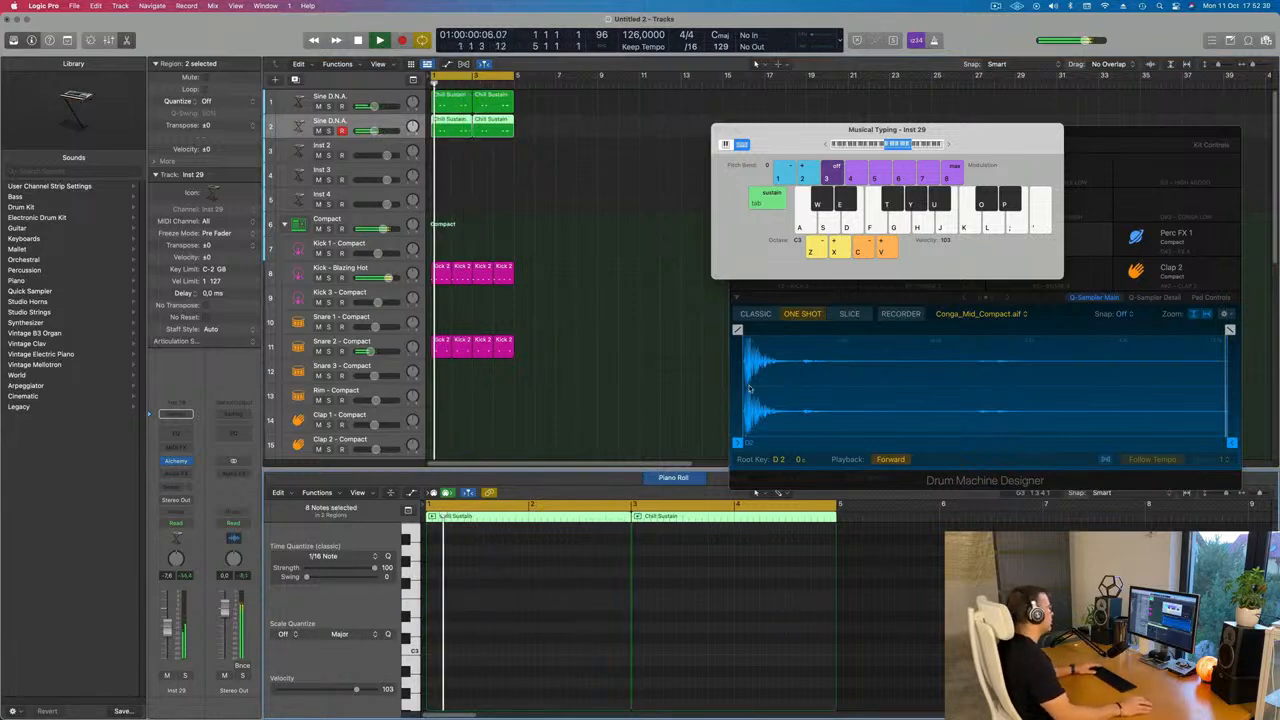
click(175, 460)
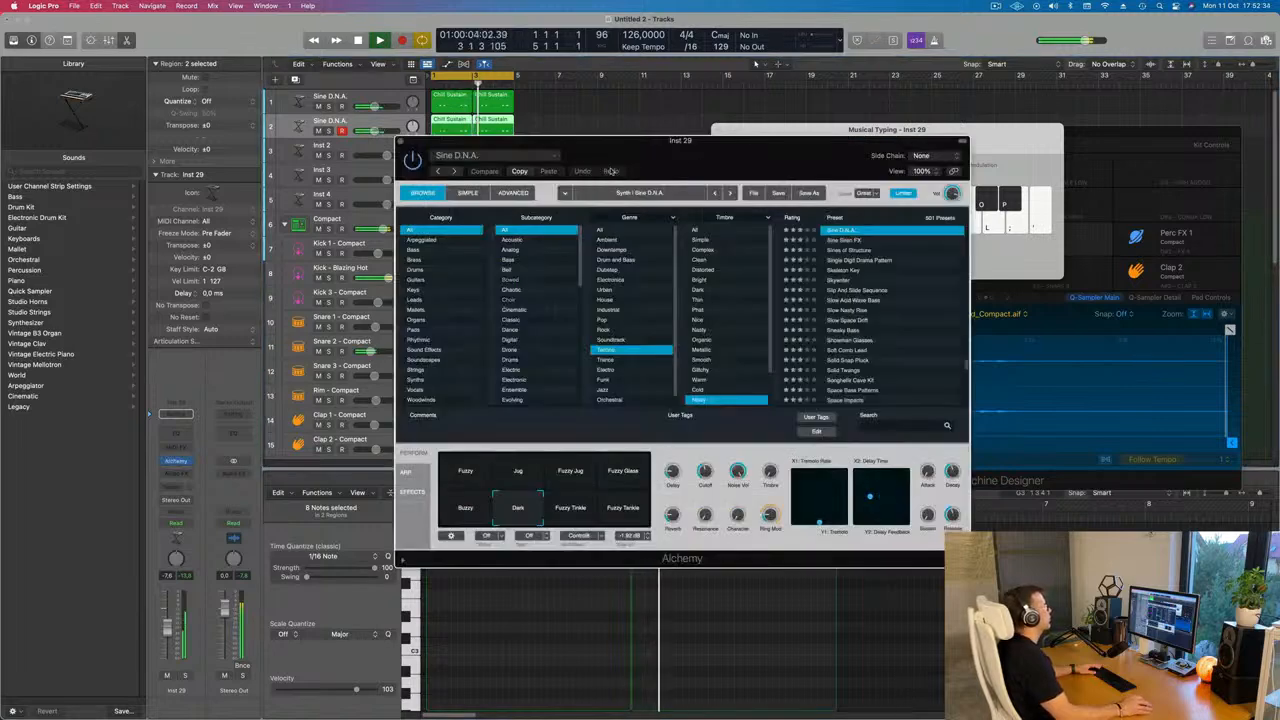
drag(672, 157, 630, 149)
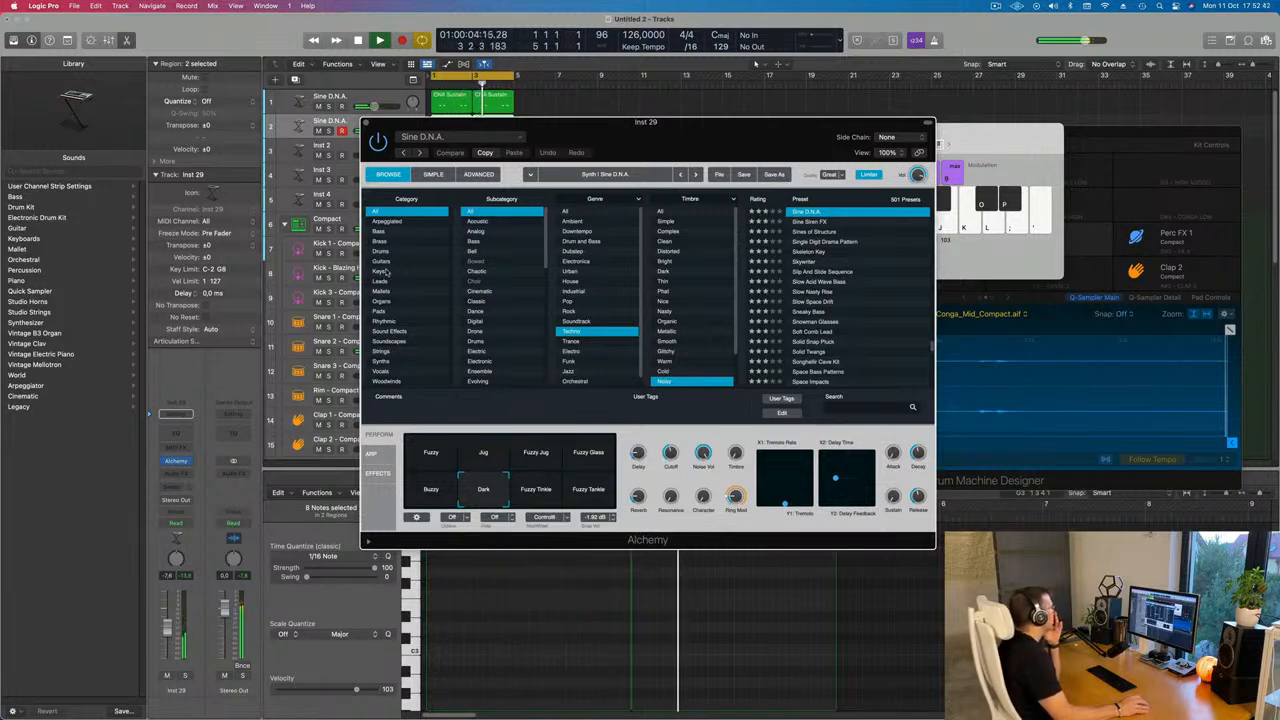
click(384, 364)
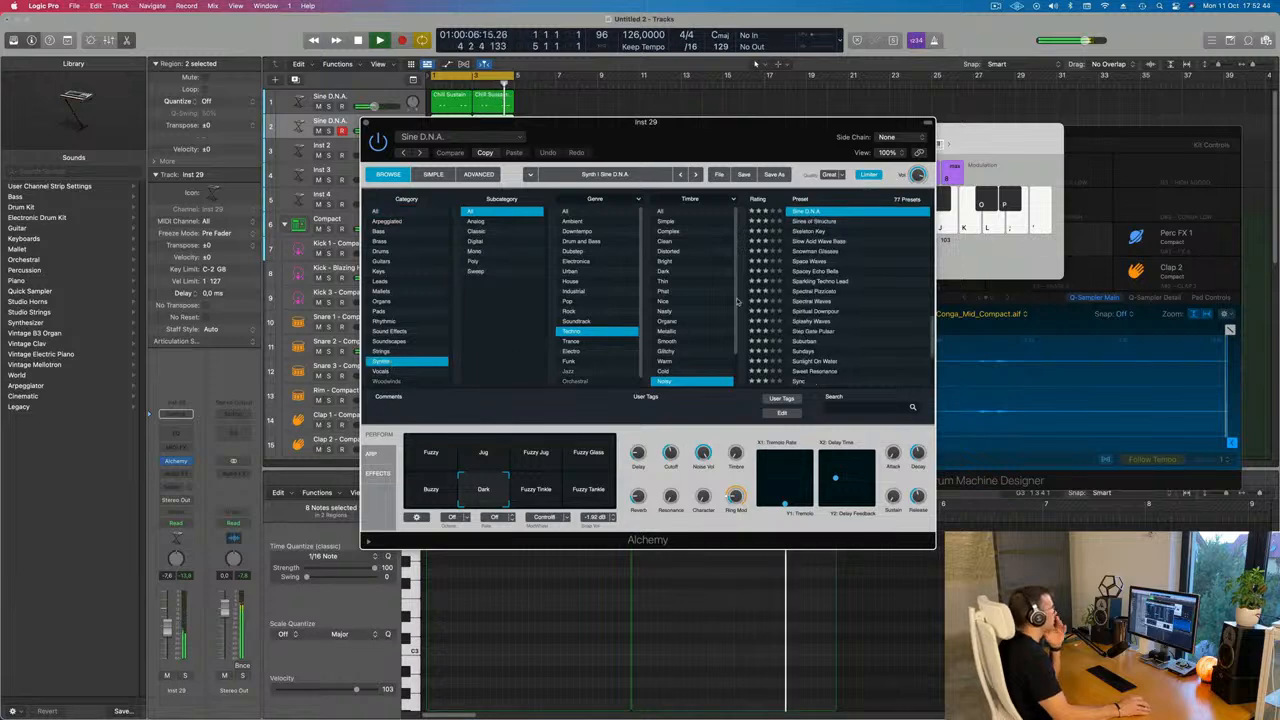
scroll(826, 302, up, 10)
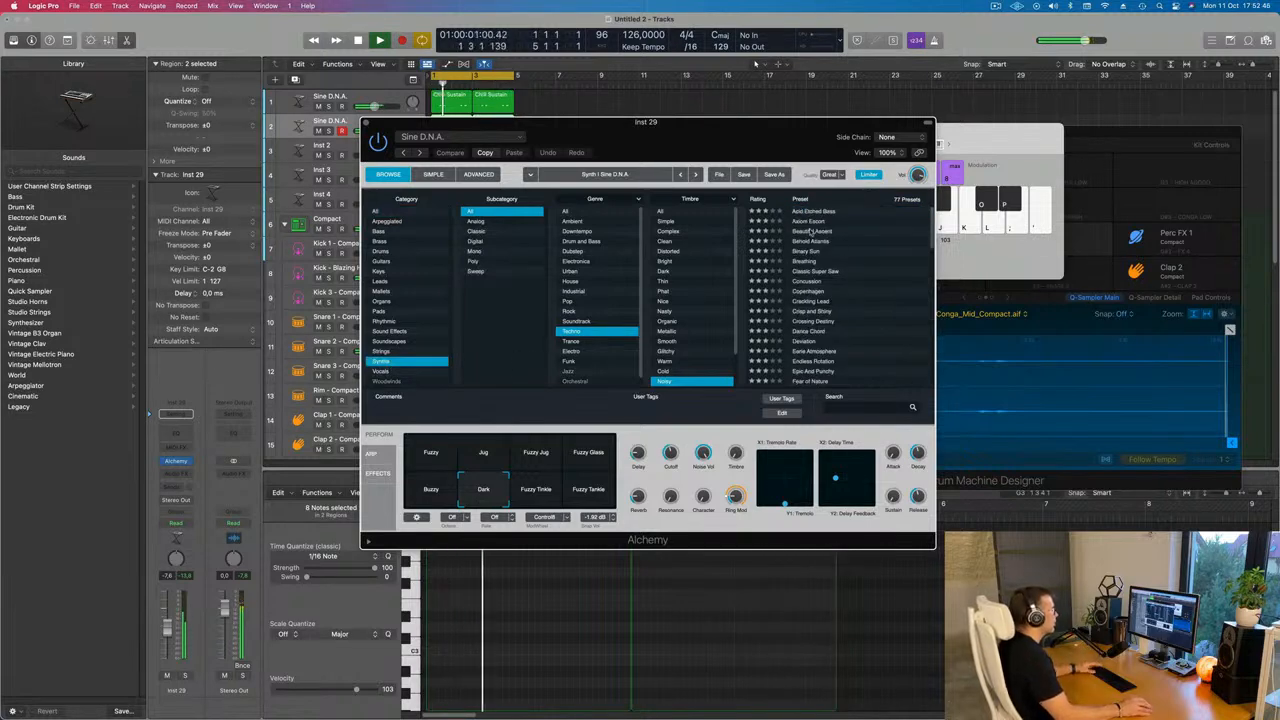
click(811, 232)
drag(774, 144, 968, 118)
Audition Alchemy synth presets one after another on the new track, settling on the Noise Storm preset
click(853, 297)
click(956, 326)
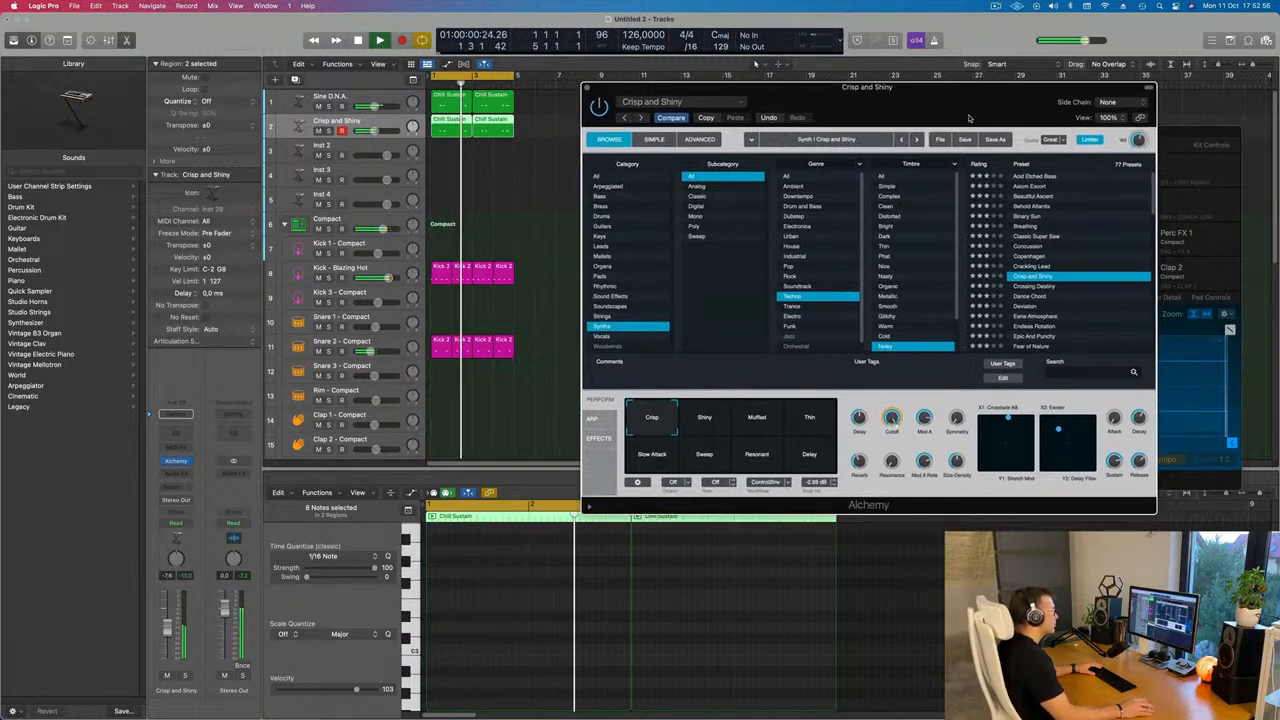
click(1031, 307)
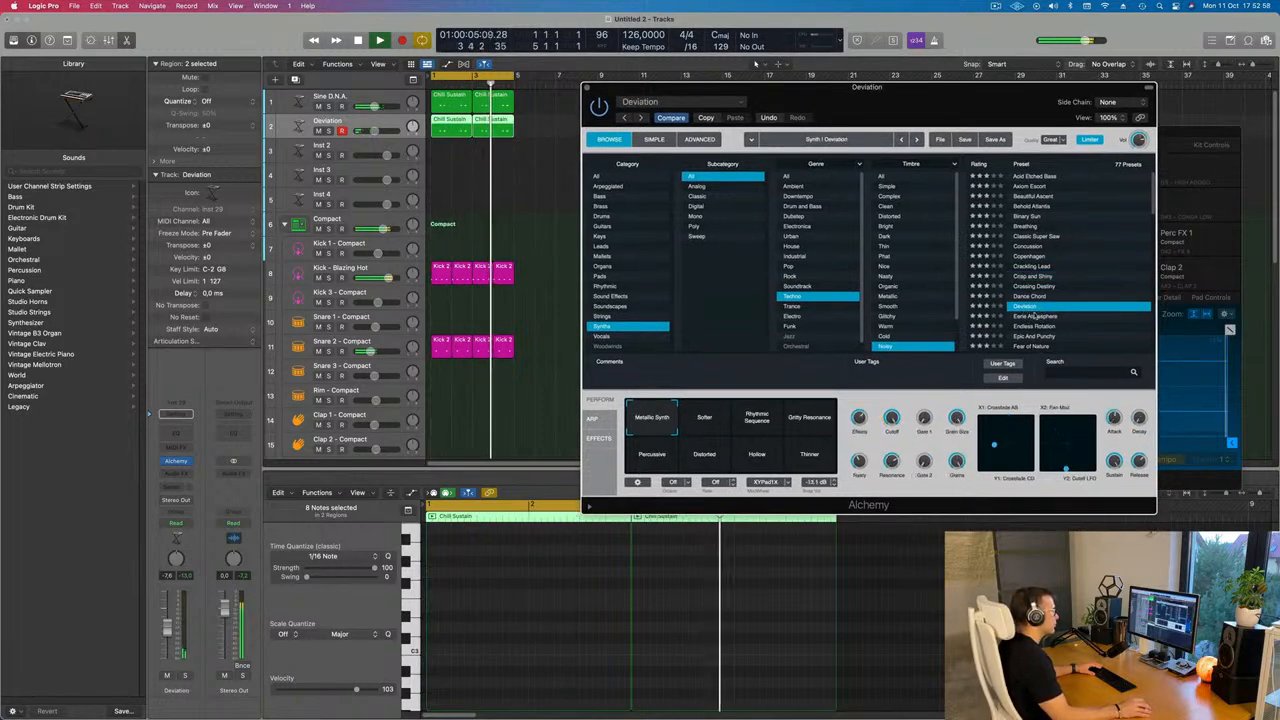
click(1028, 316)
scroll(1035, 300, down, 2)
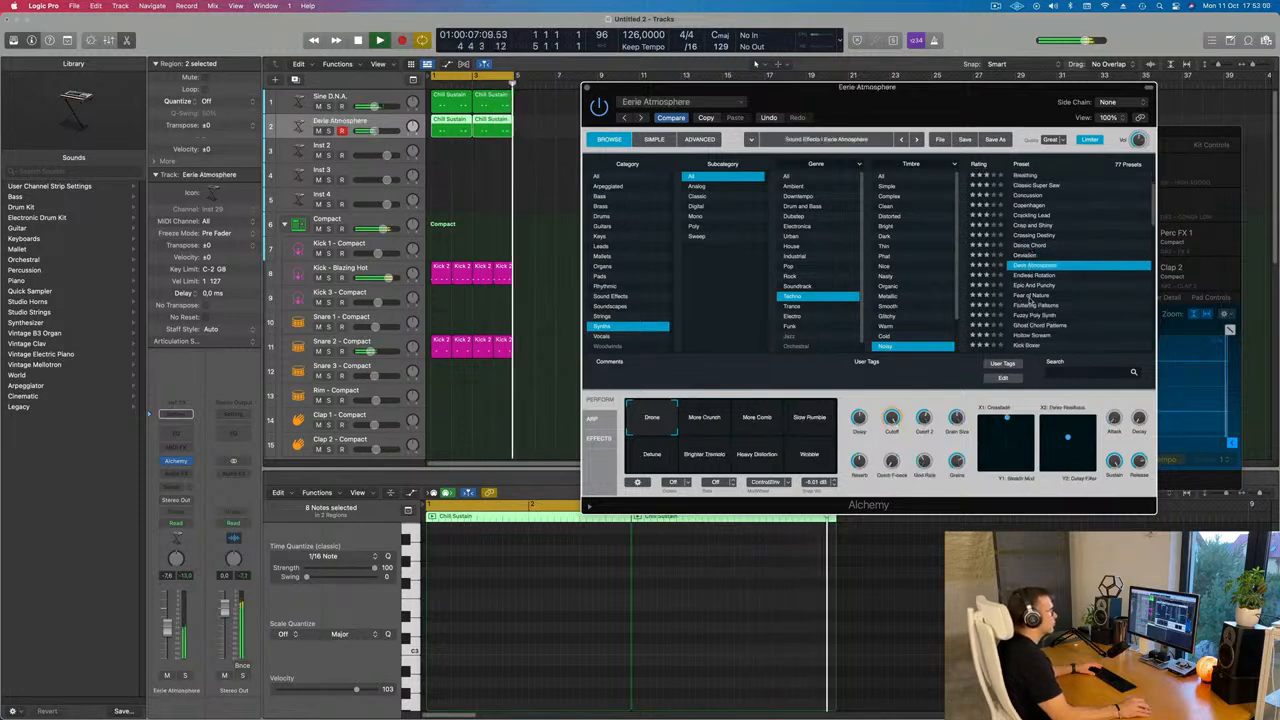
click(1040, 286)
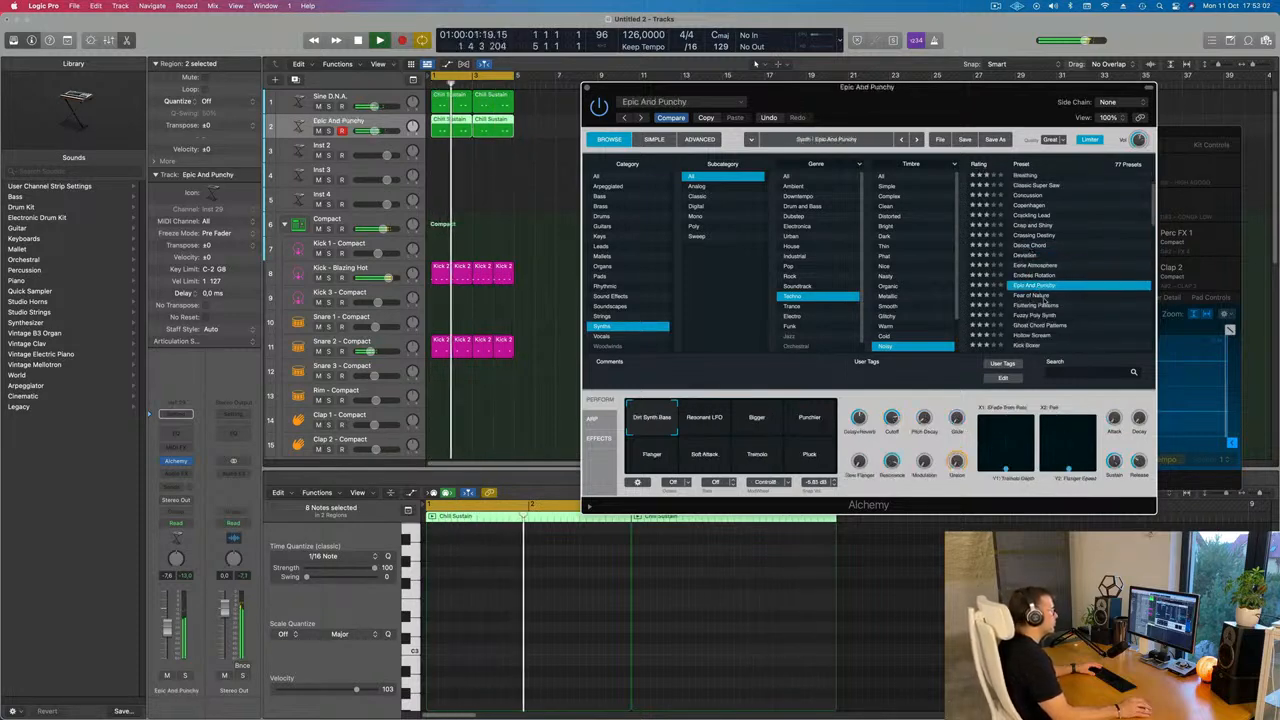
scroll(1060, 290, down, 2)
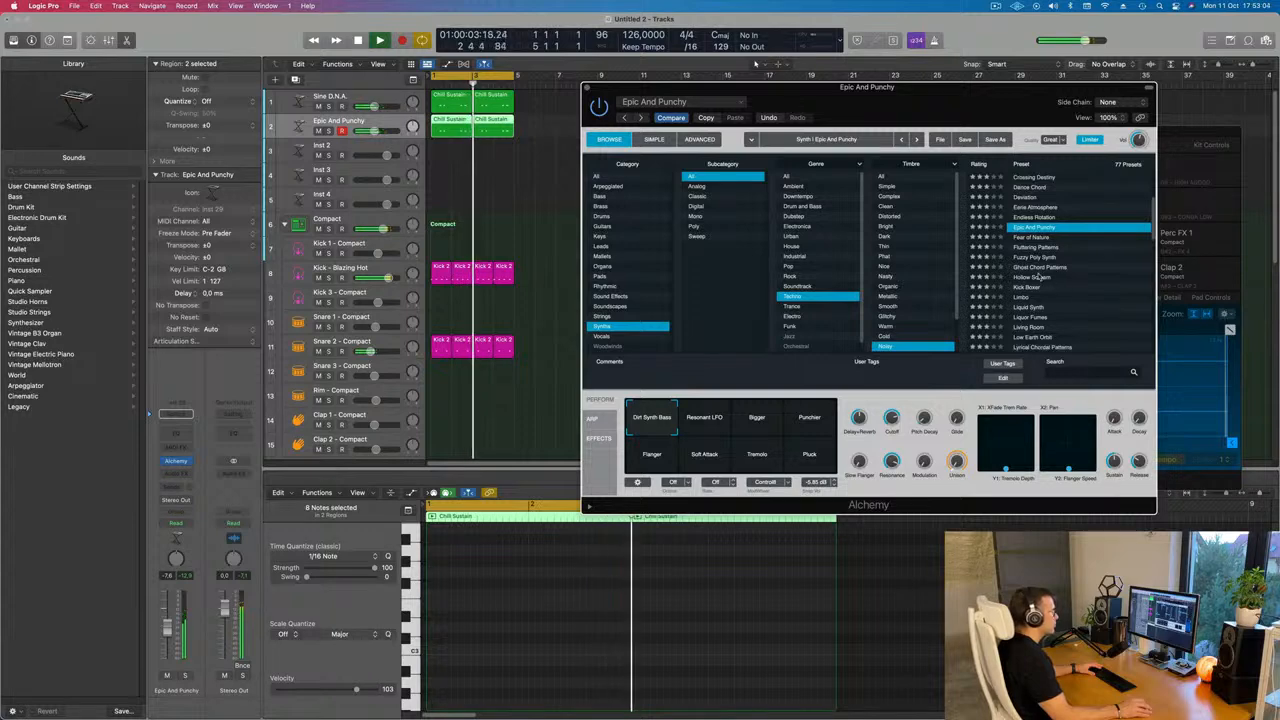
click(1035, 278)
scroll(1033, 270, down, 2)
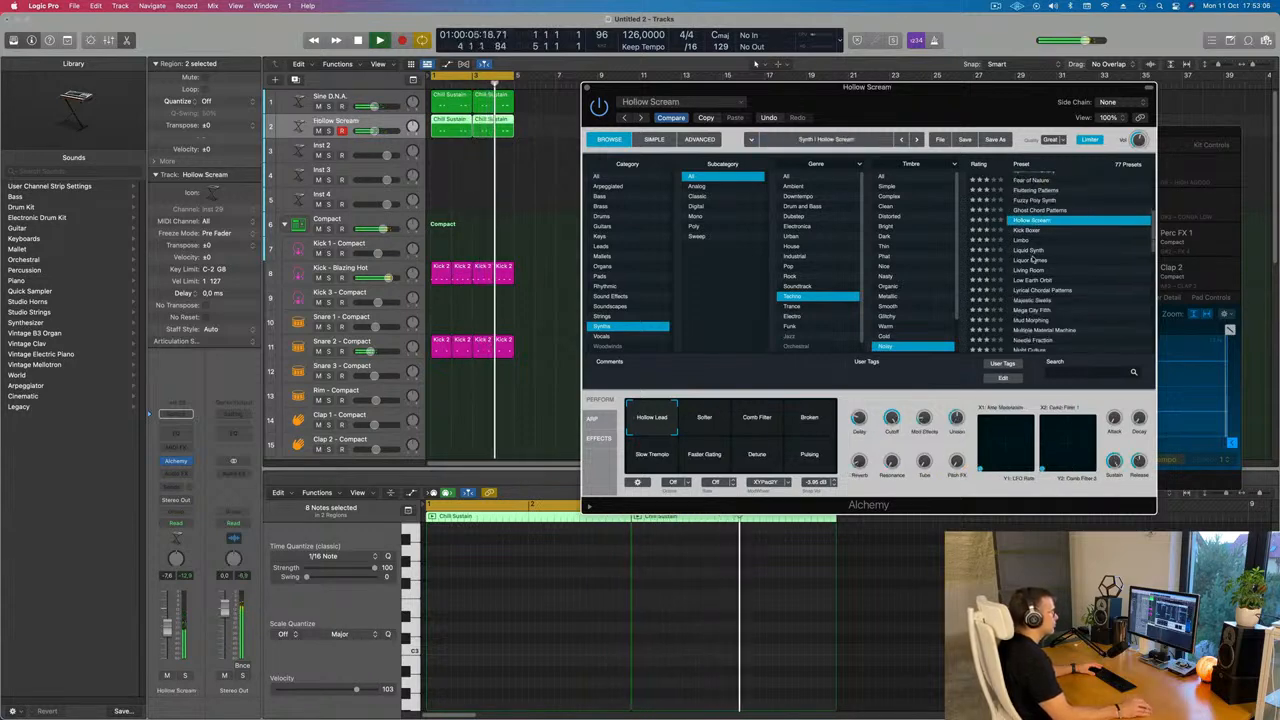
click(1030, 259)
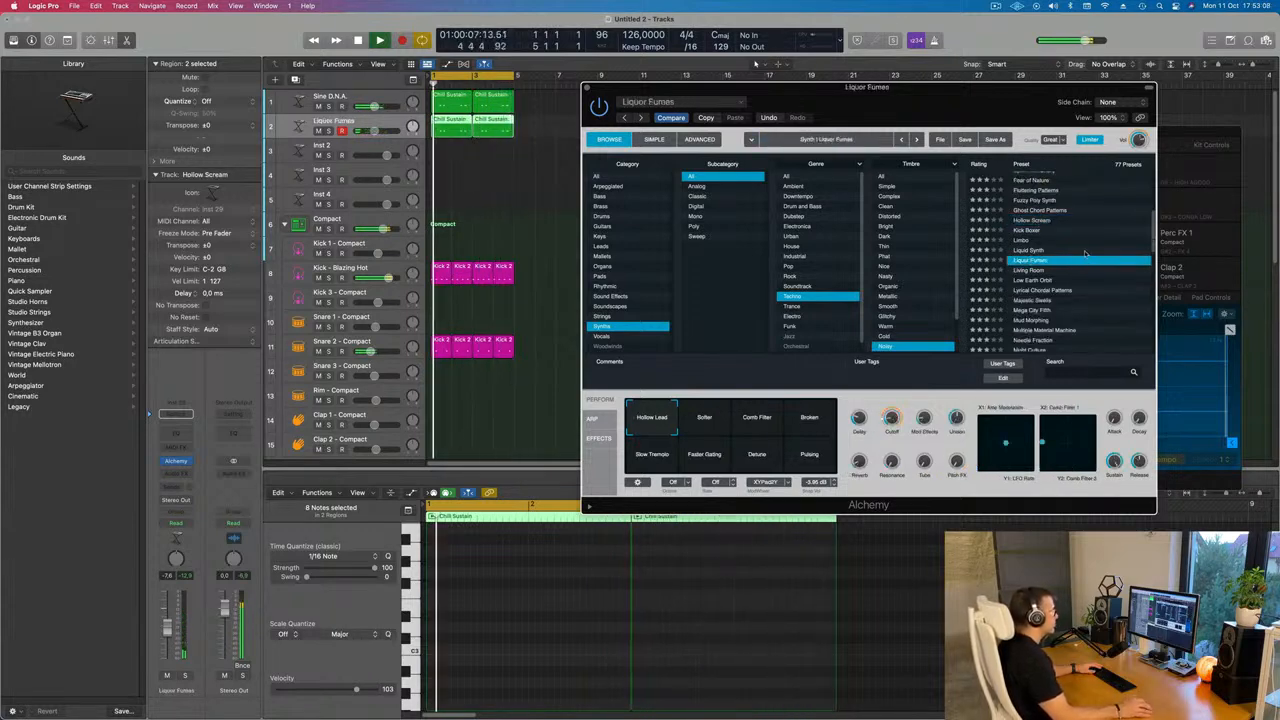
scroll(1065, 248, down, 1)
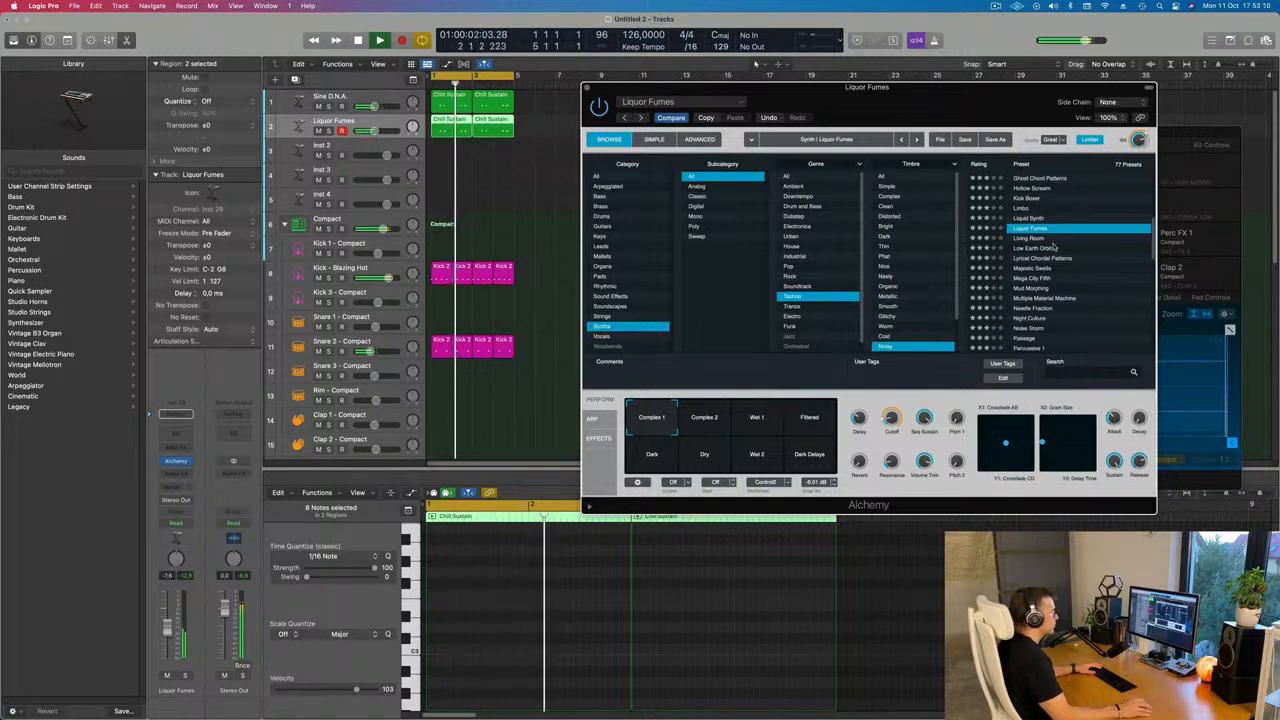
click(1050, 239)
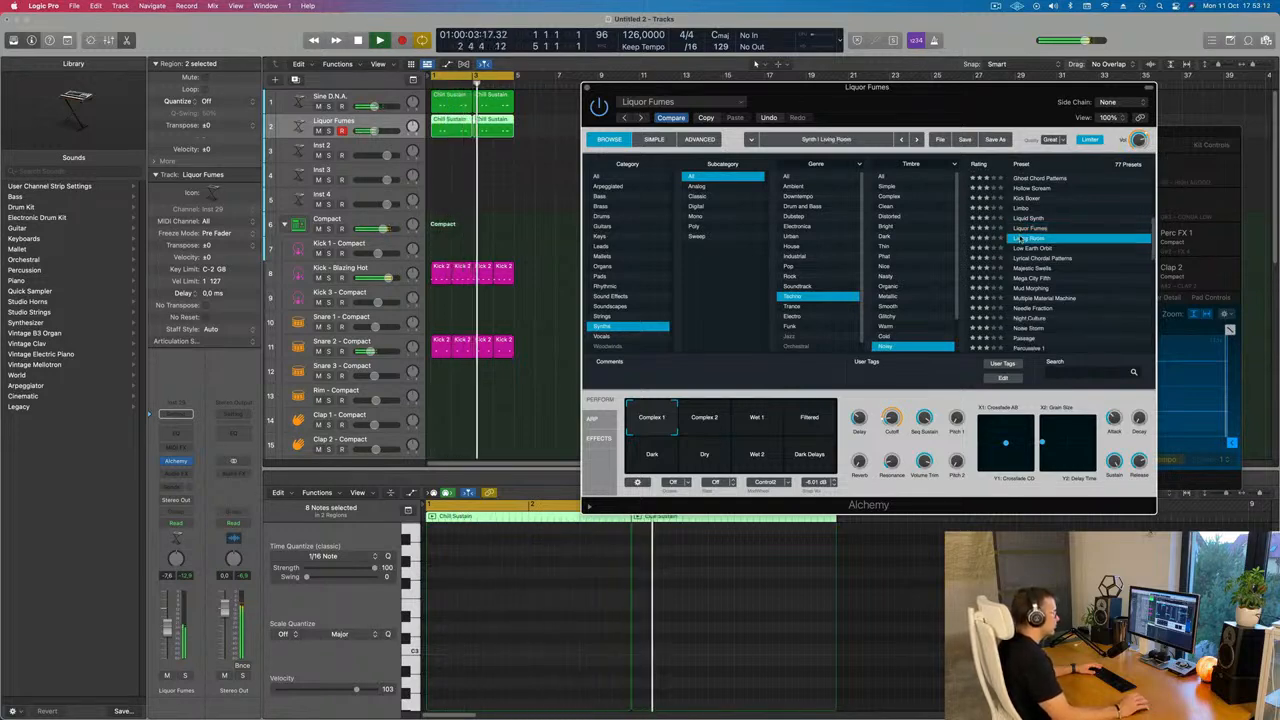
scroll(1092, 288, down, 1)
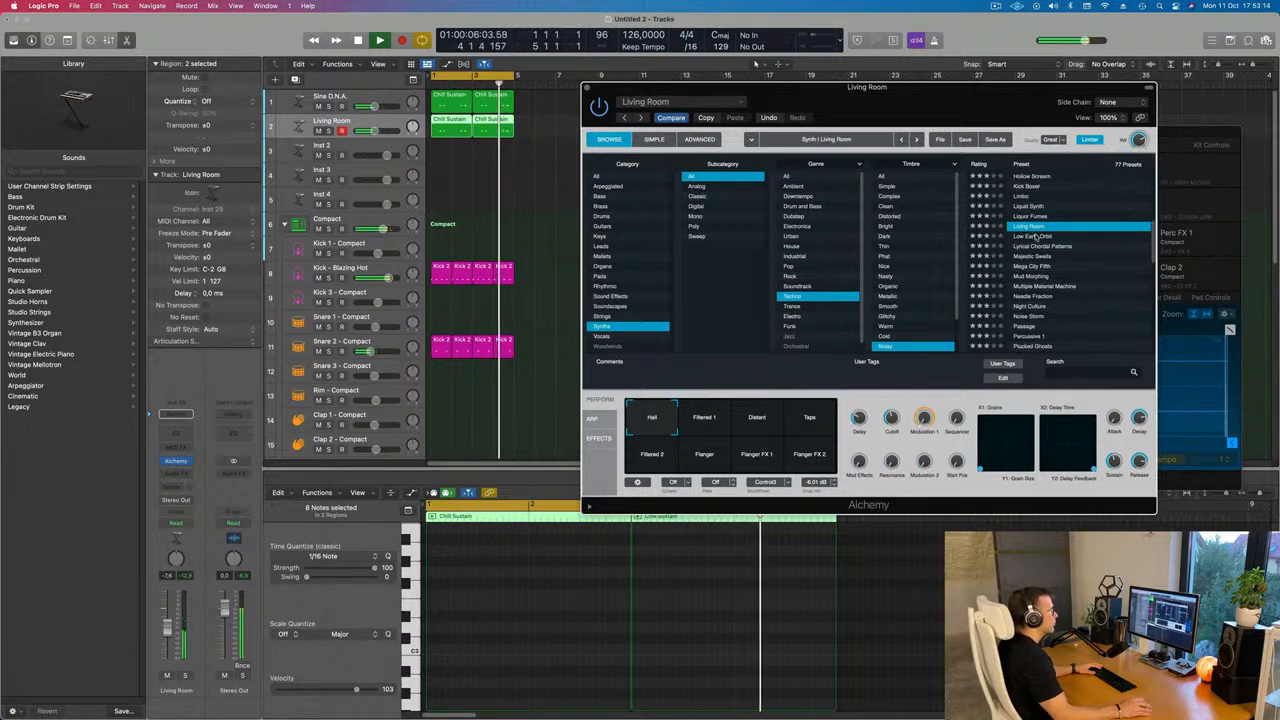
click(1036, 246)
scroll(1098, 271, down, 5)
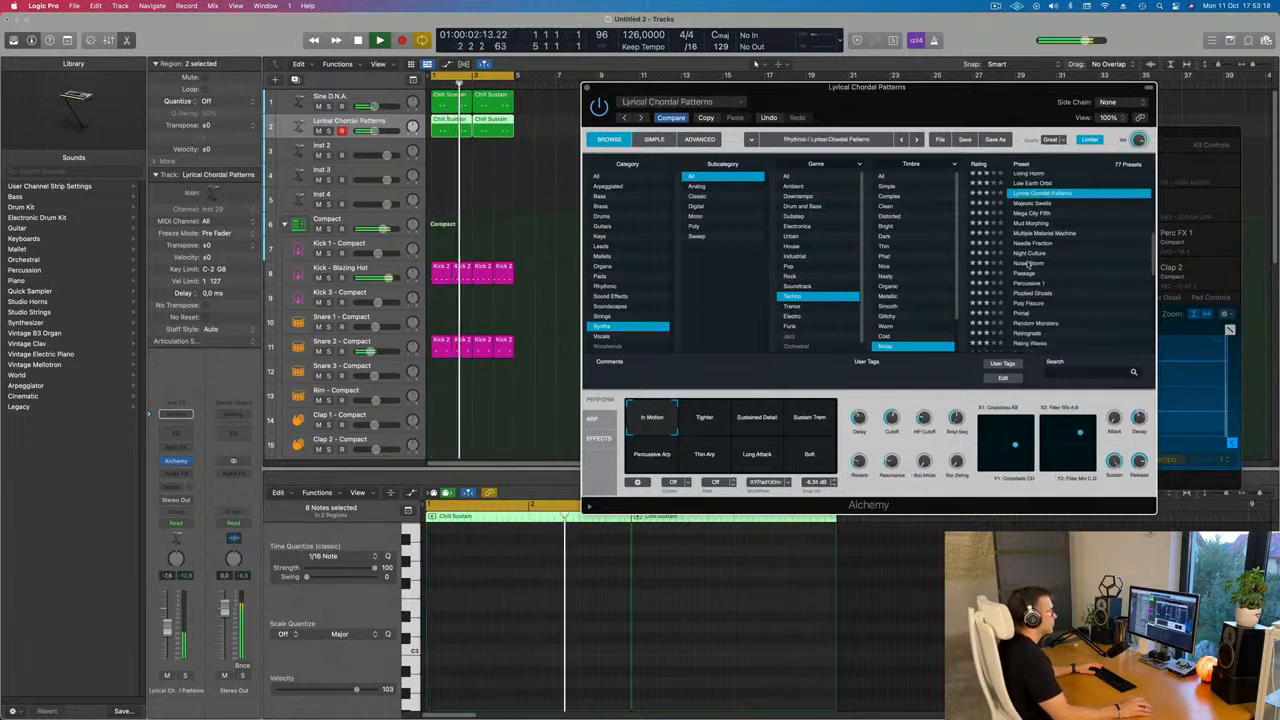
click(1030, 264)
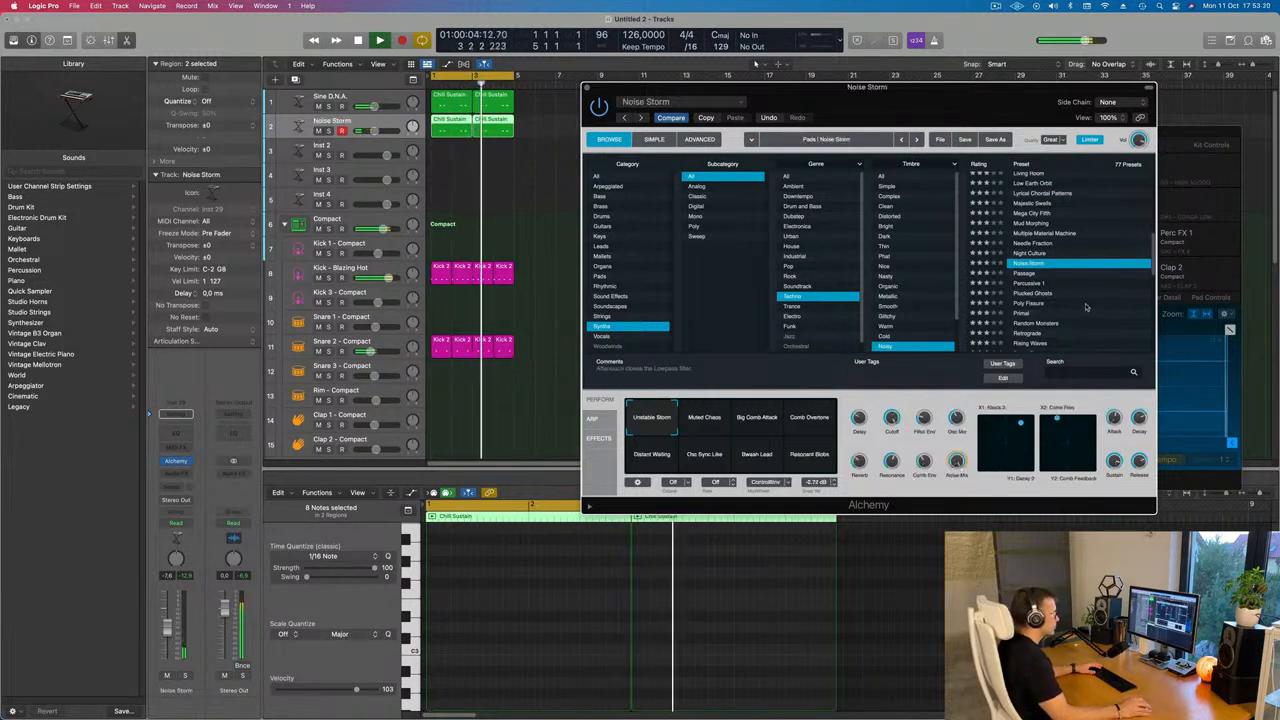
scroll(1083, 320, down, 3)
drag(967, 98, 1153, 129)
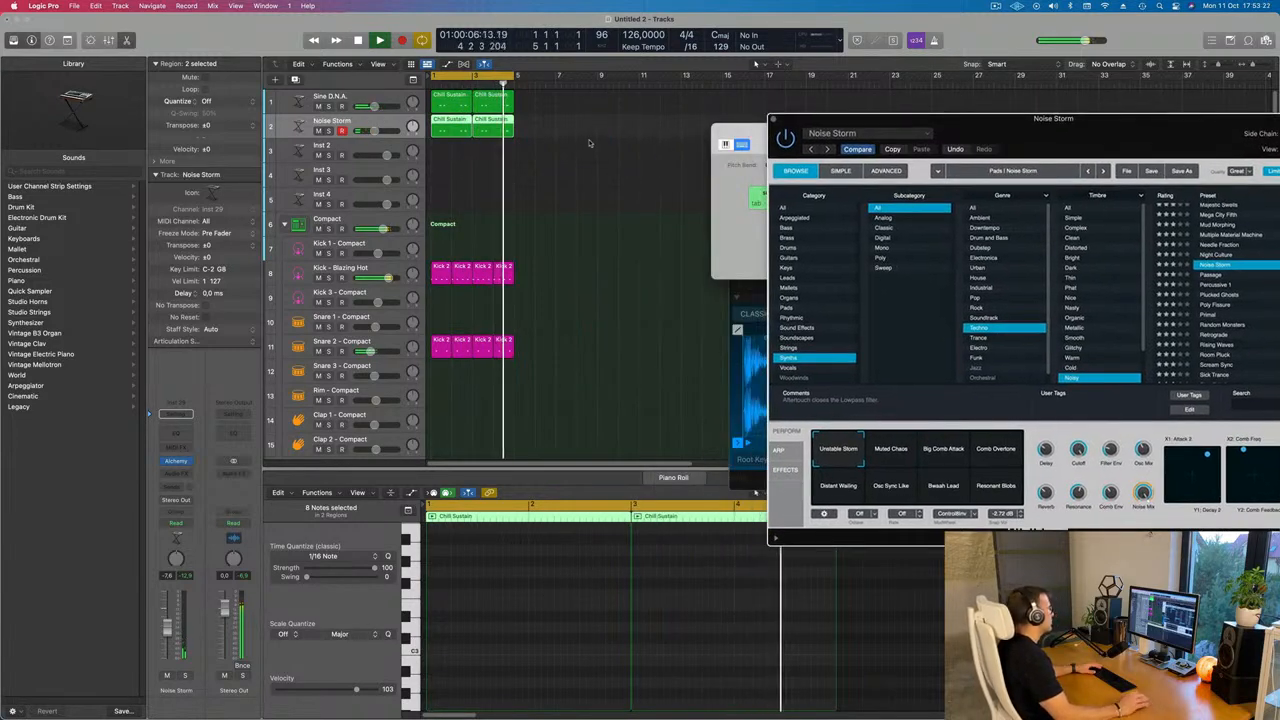
Delete the second Chill Sustain region on the Noise Storm track
click(491, 147)
click(490, 131)
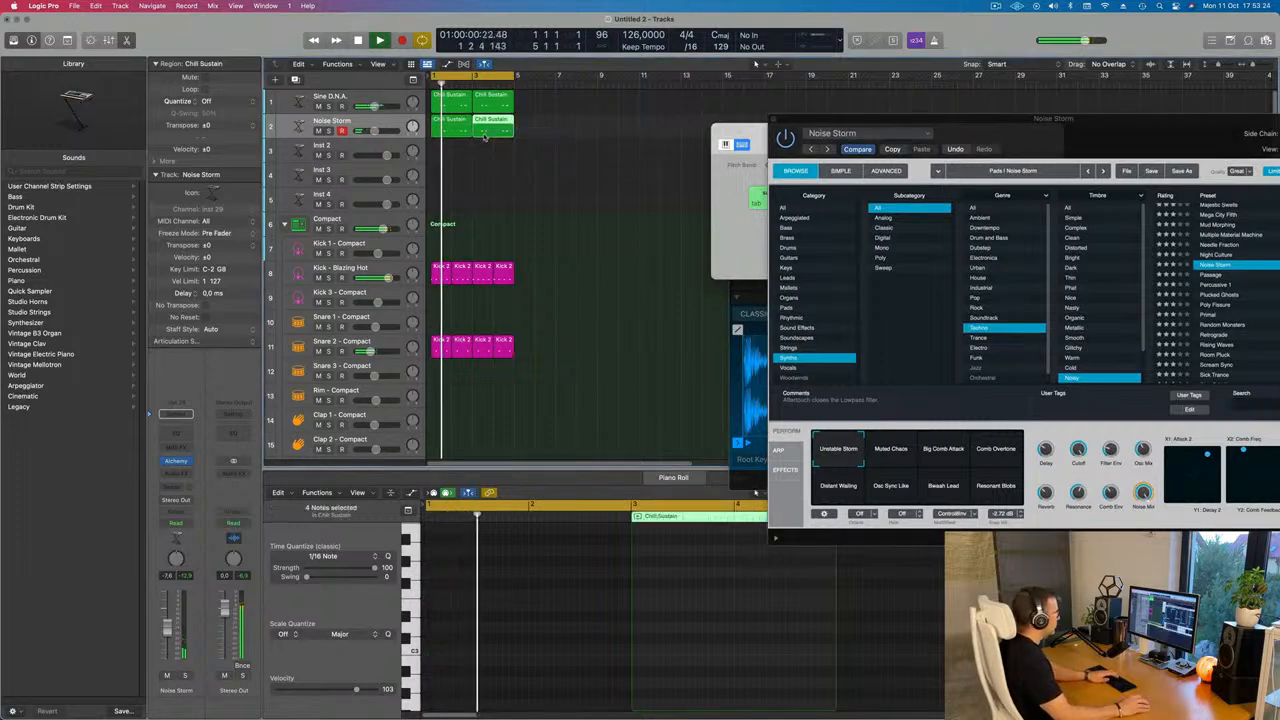
key(Delete)
Edit the first Noise Storm region's notes in the piano roll into a long held note across the bar
click(457, 131)
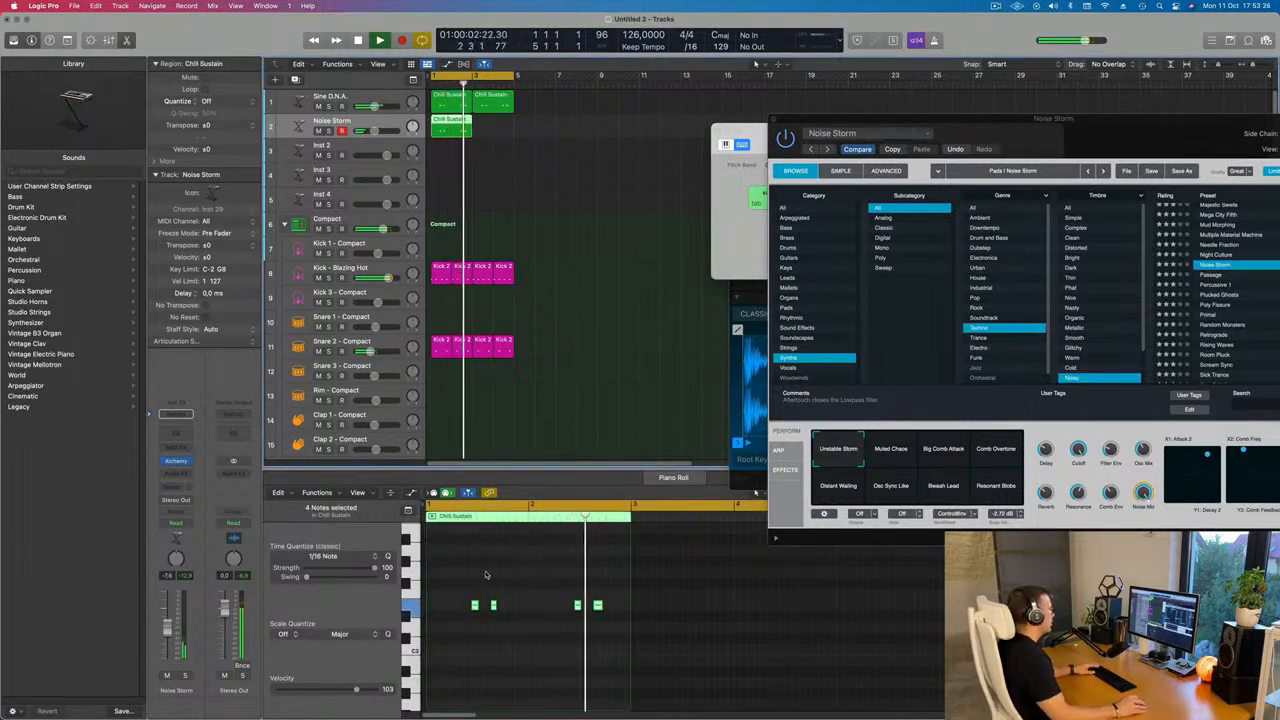
drag(622, 632, 561, 616)
key(Delete)
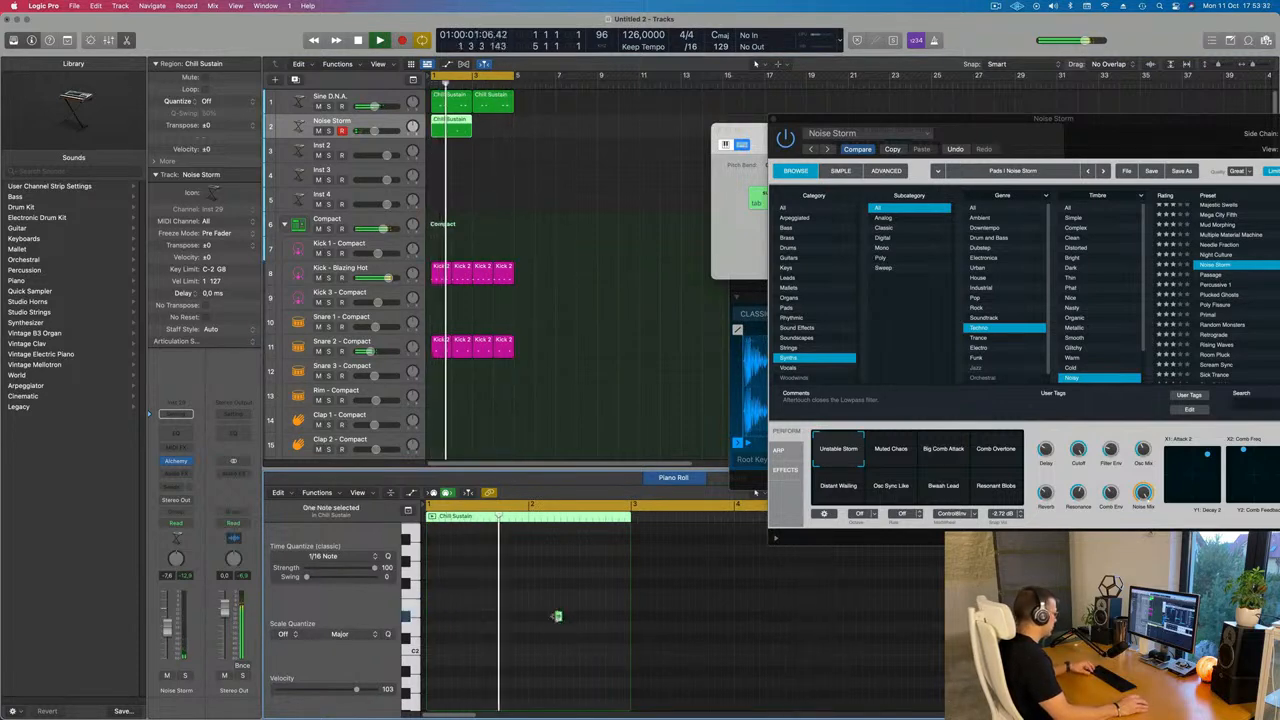
key(super+z)
drag(475, 607, 529, 608)
key(super+r)
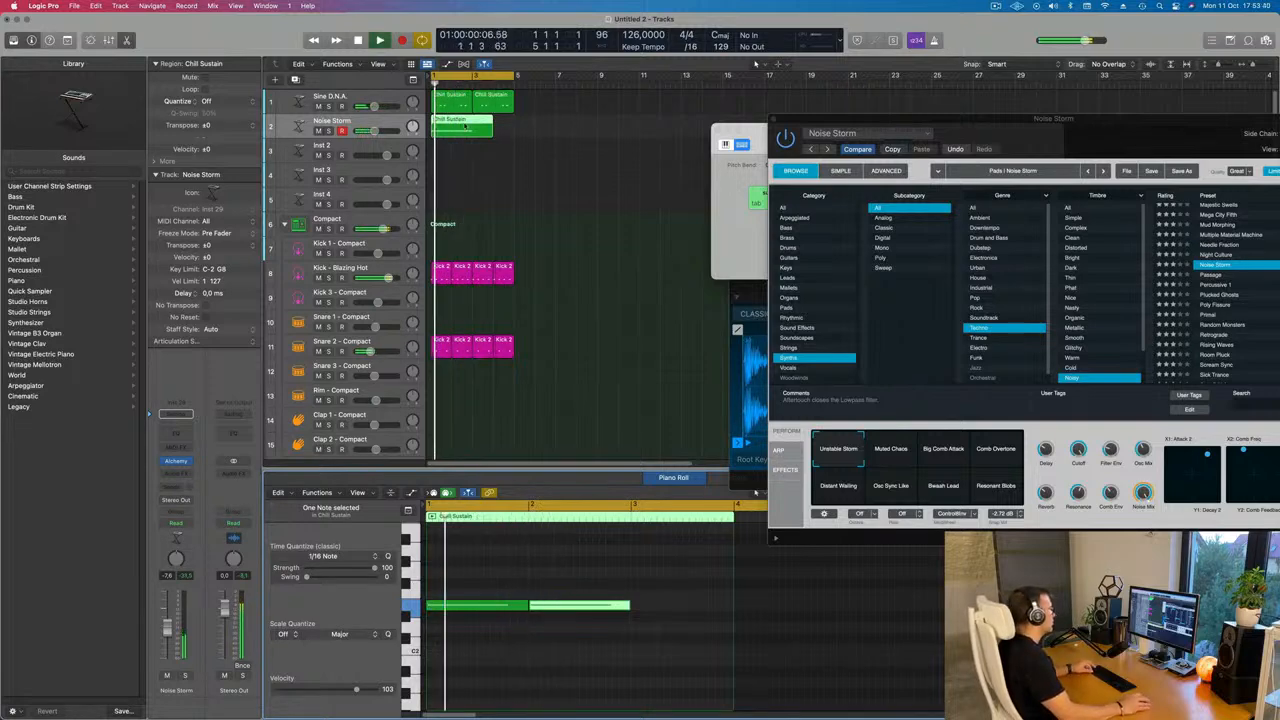
super+double_click(472, 124)
key(Delete)
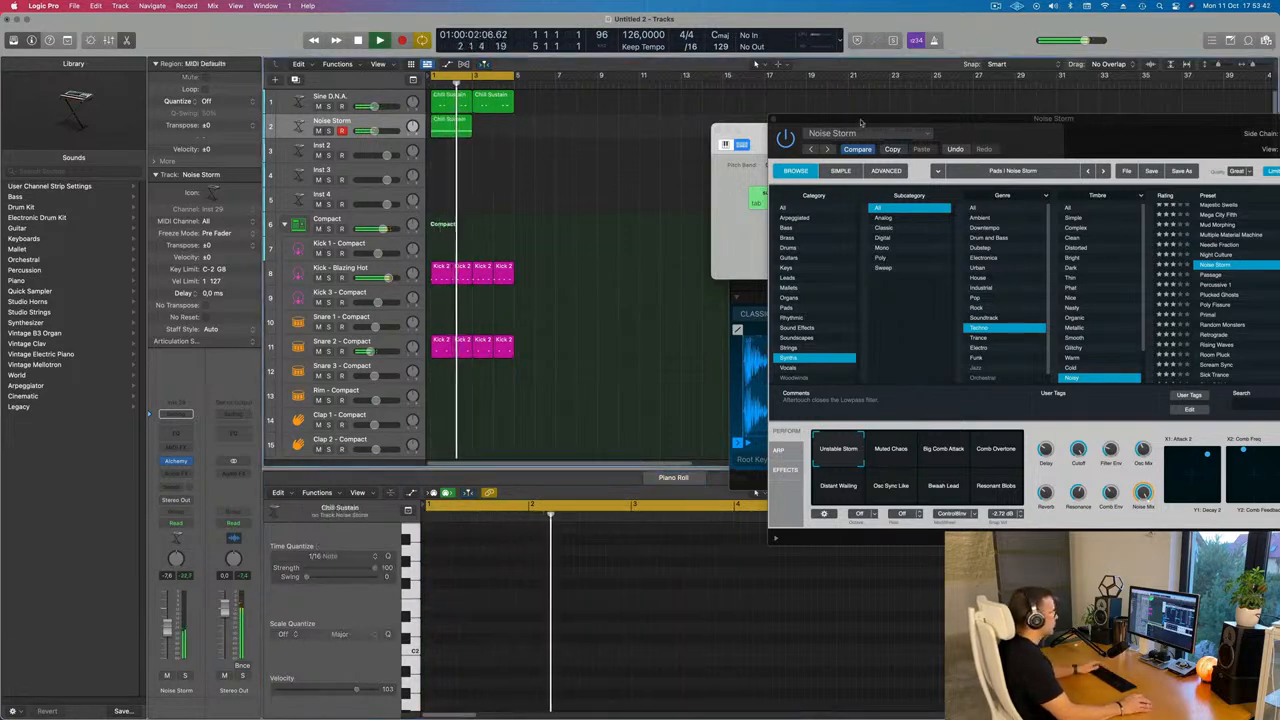
Repeat the Noise Storm region once and start playback to hear it
drag(972, 137, 699, 247)
click(452, 132)
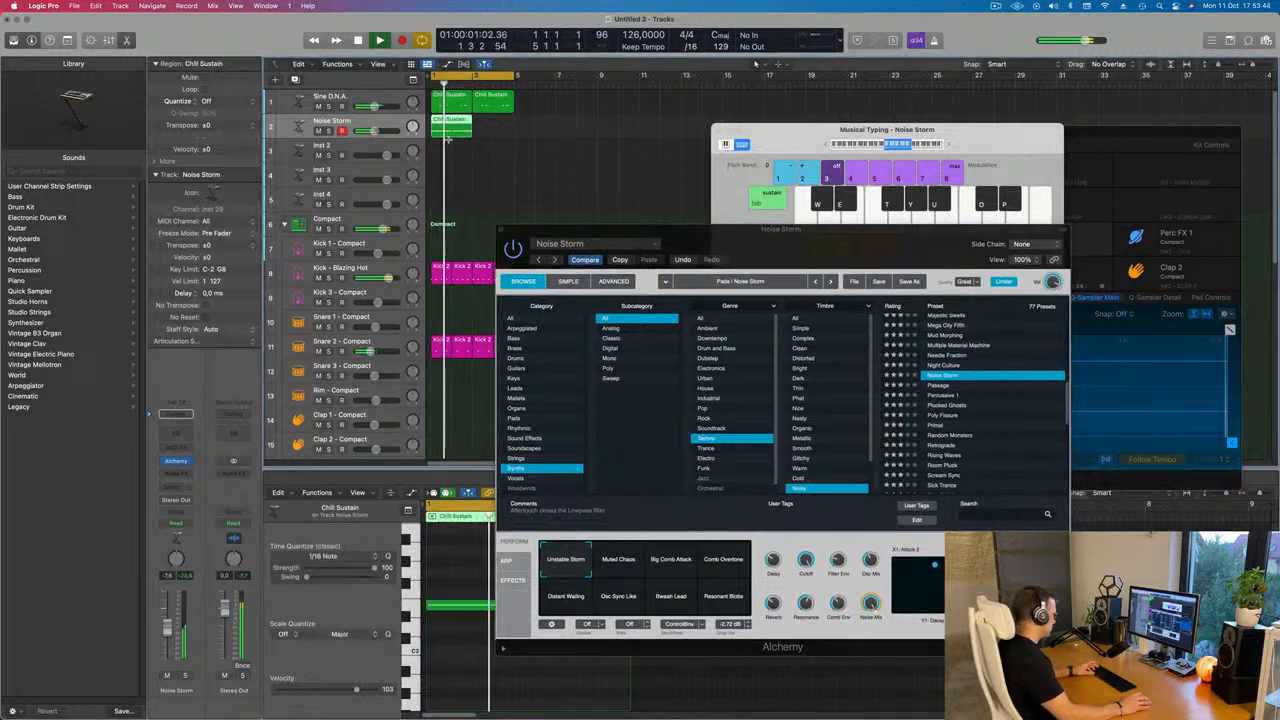
key(super+r)
key(space)
drag(776, 231, 812, 185)
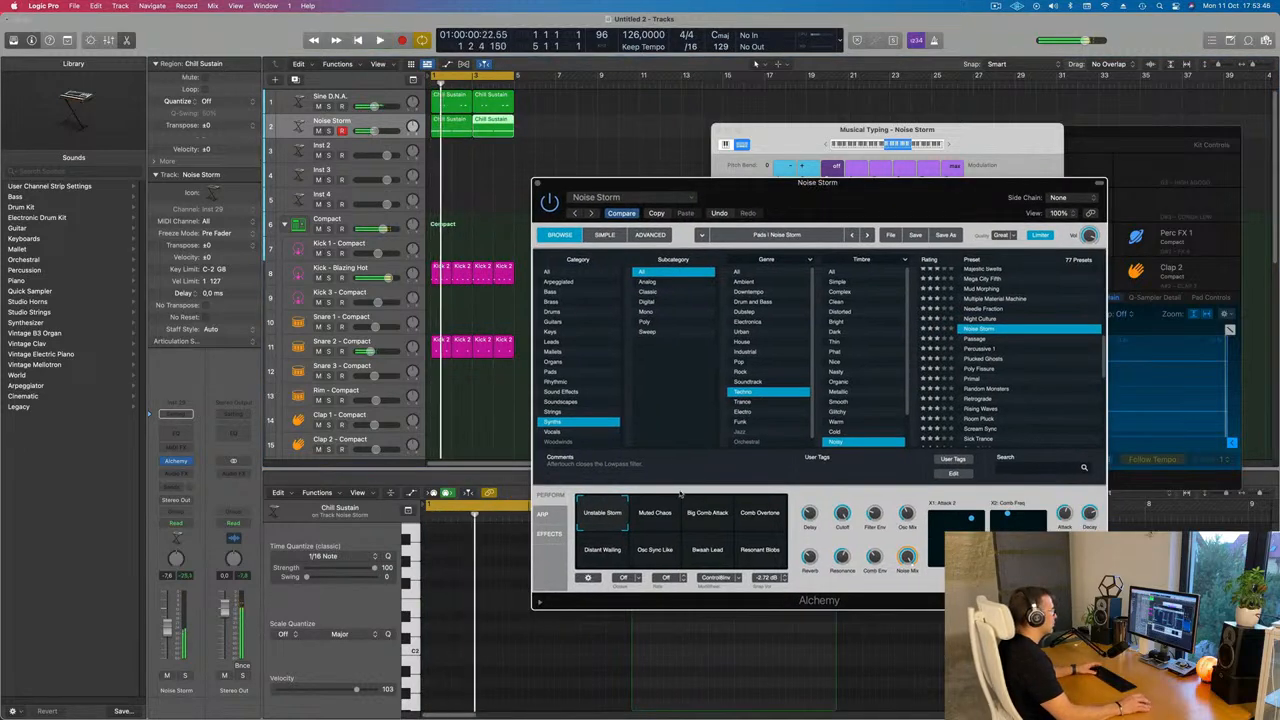
Try Alchemy's performance snapshots on Noise Storm and settle on the Osc Sync Like snapshot
click(652, 527)
click(725, 527)
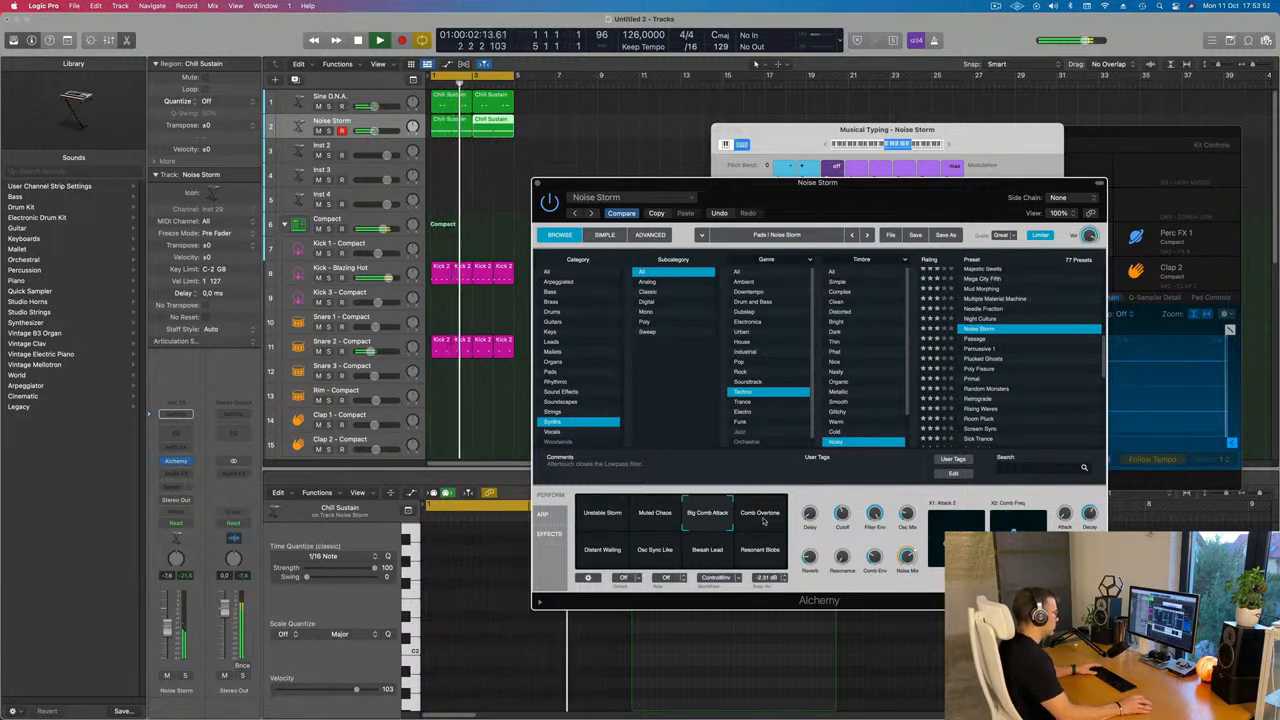
click(763, 520)
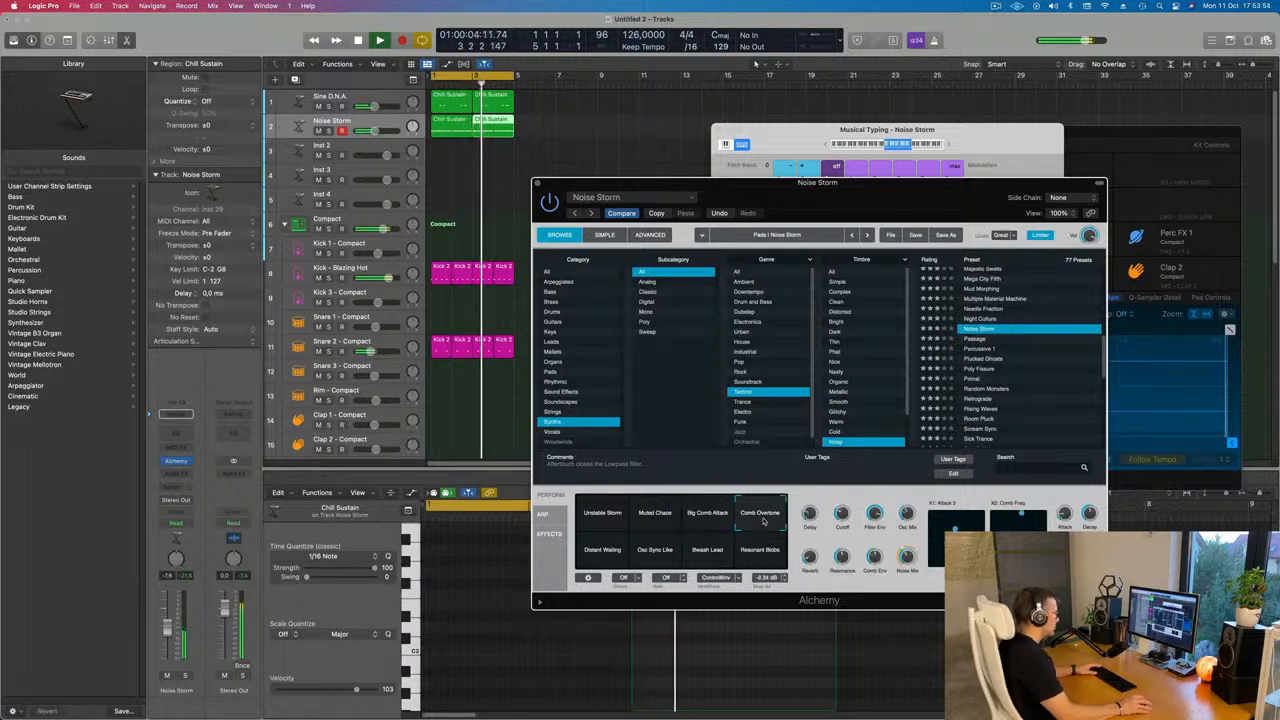
drag(829, 187, 833, 152)
click(601, 518)
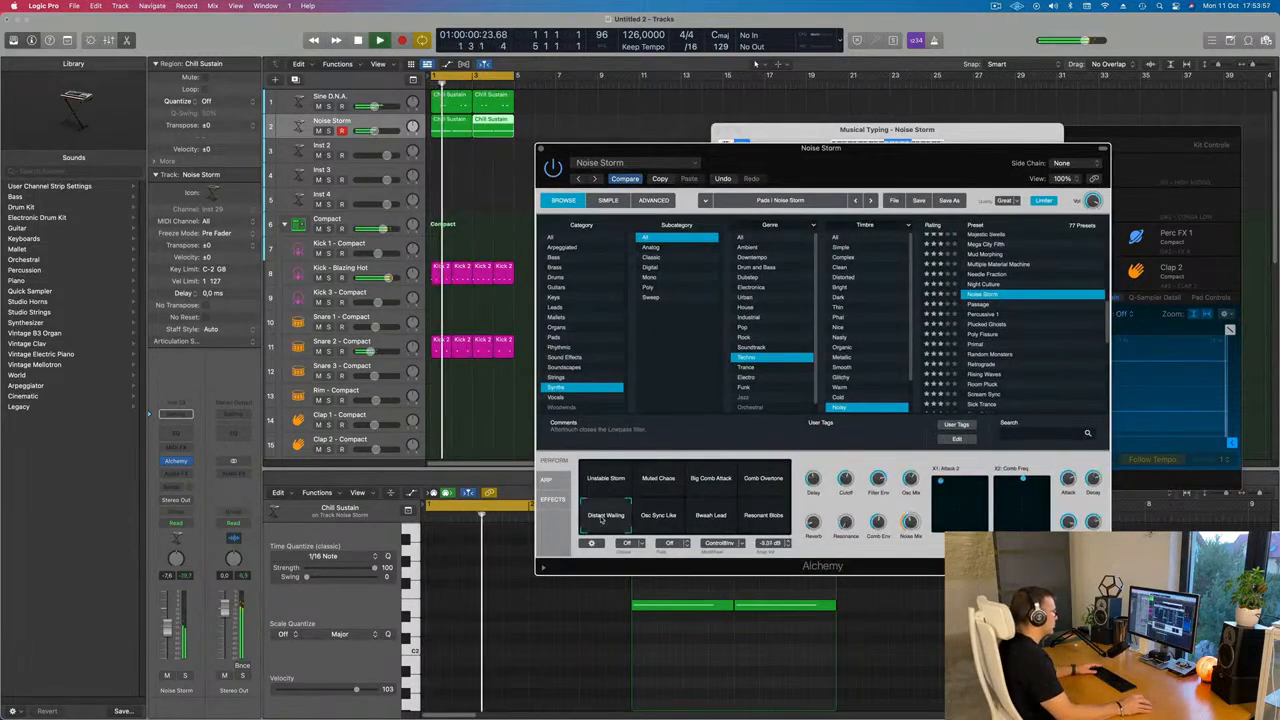
click(661, 519)
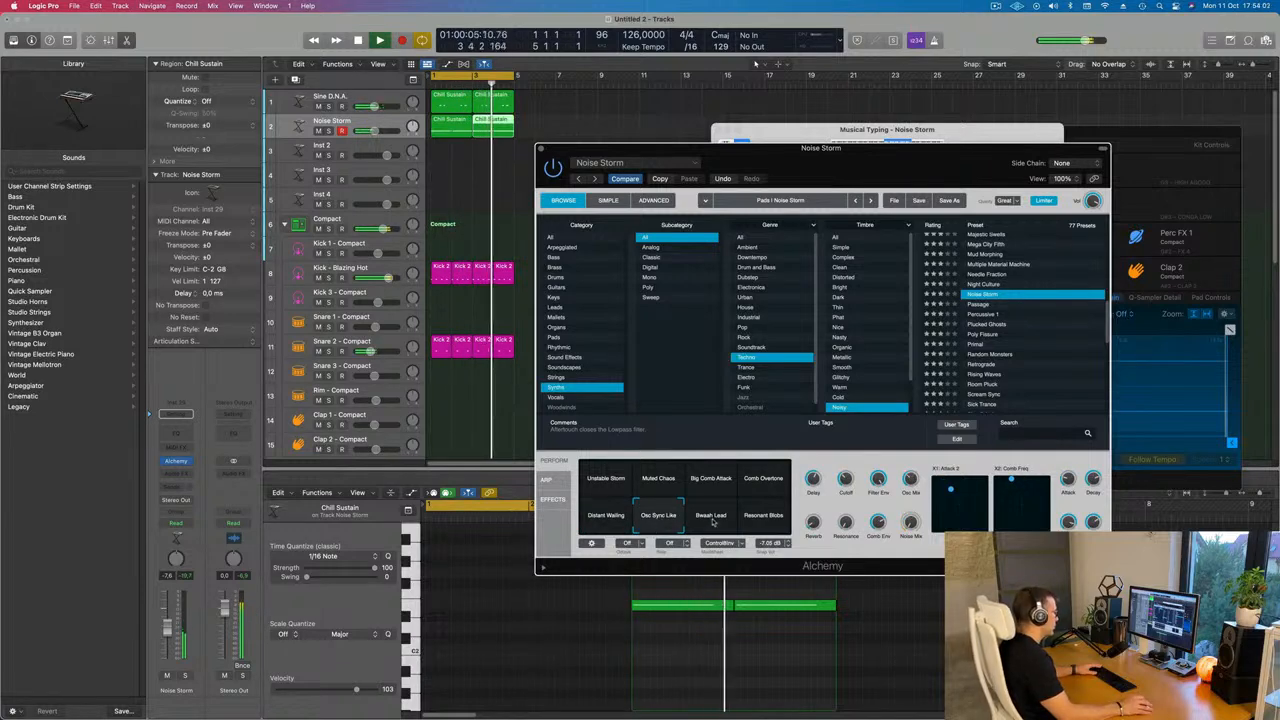
click(712, 518)
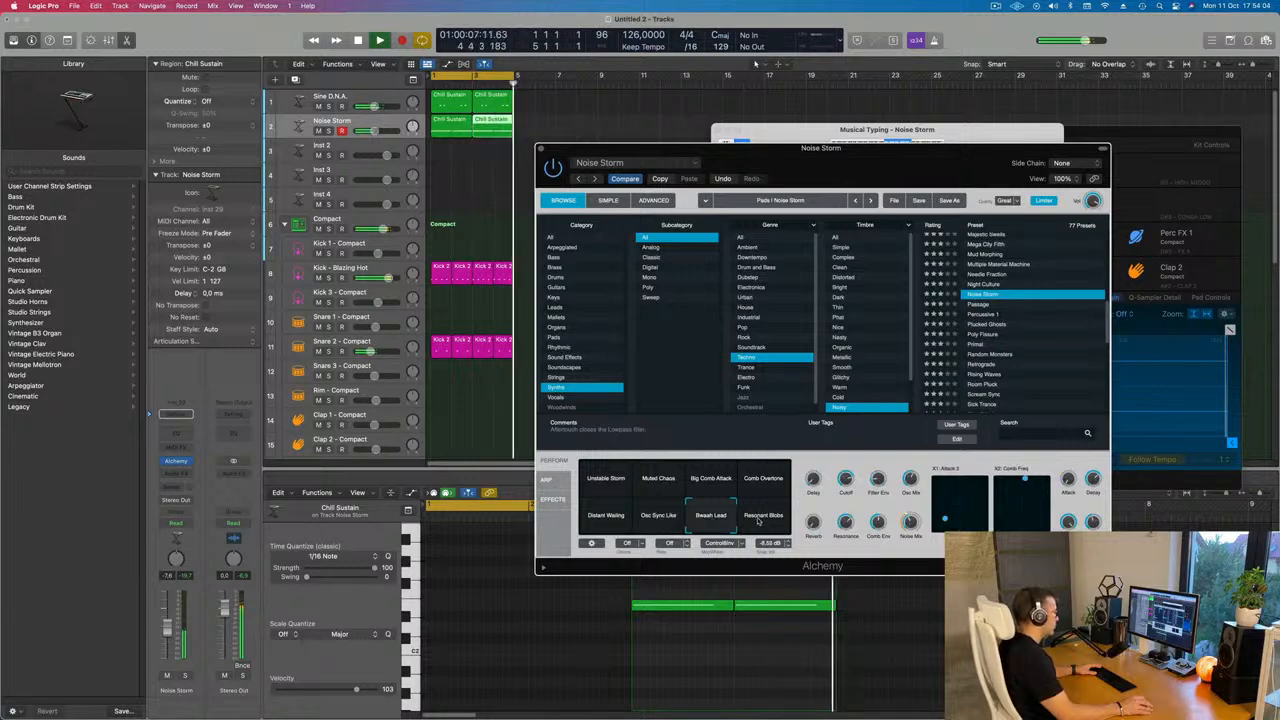
click(664, 519)
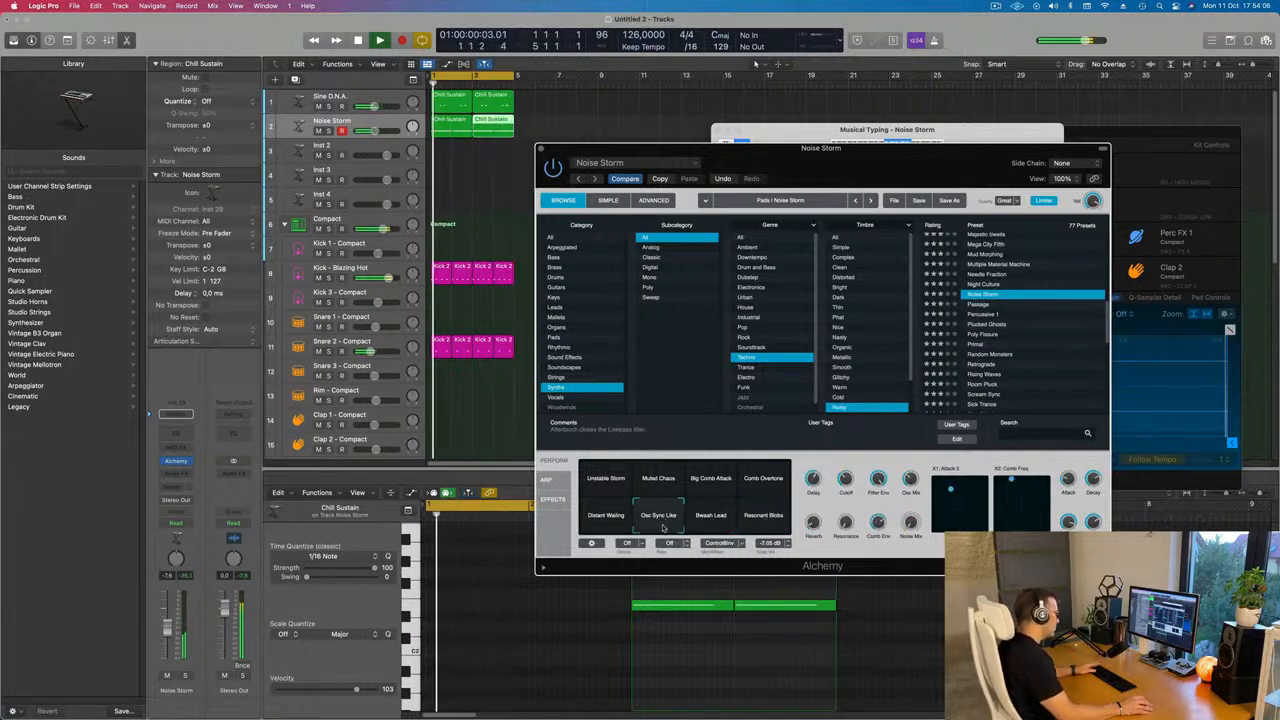
drag(899, 156, 1004, 118)
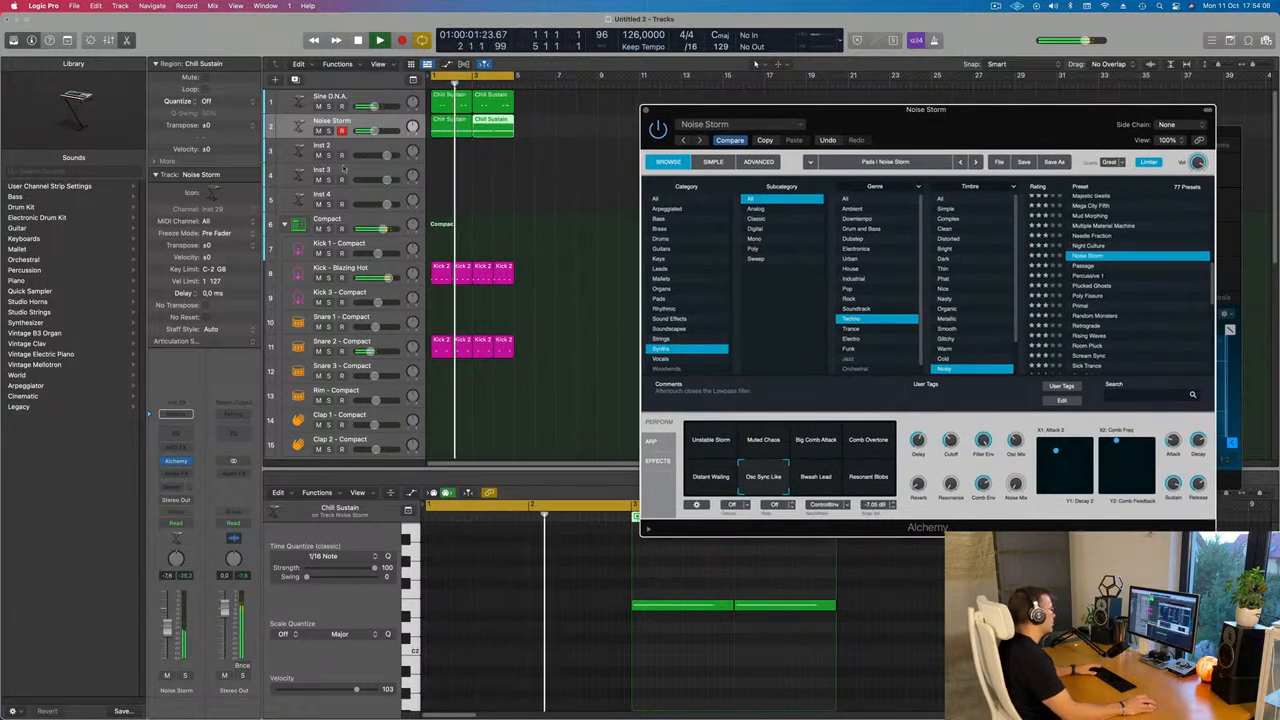
Lower the Noise Storm track's volume fader to about -16 dB
click(193, 645)
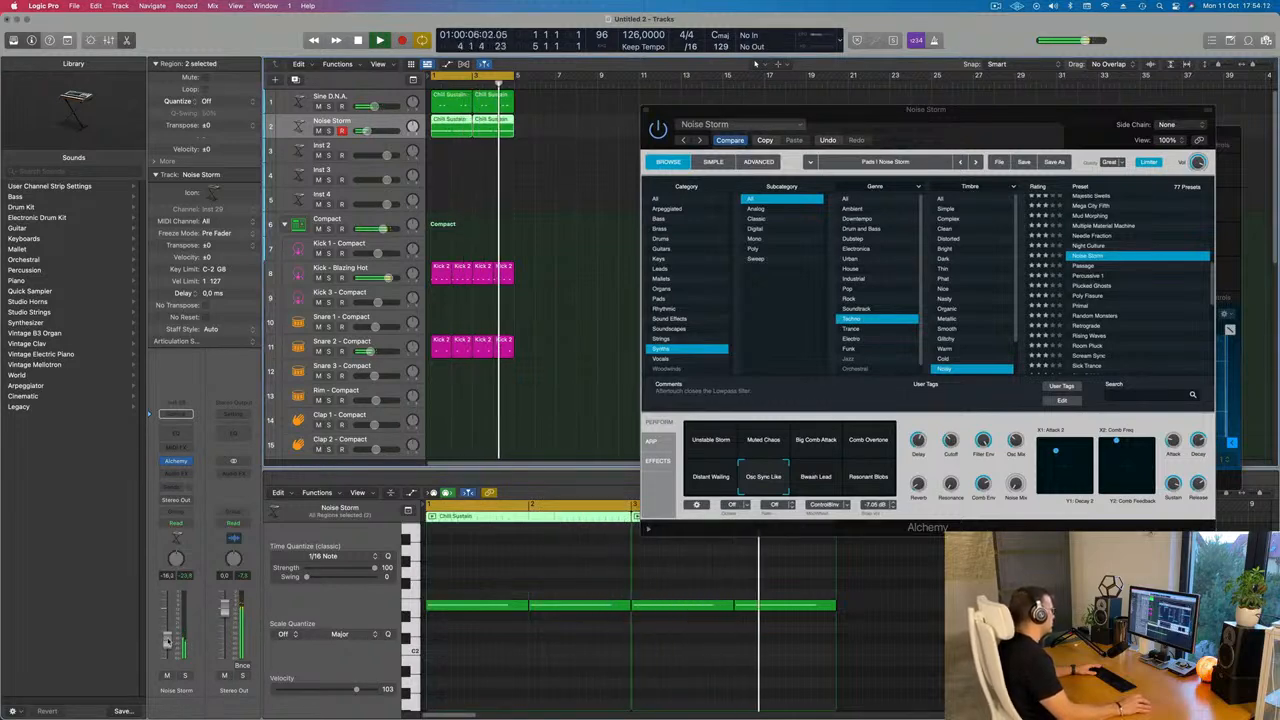
click(551, 187)
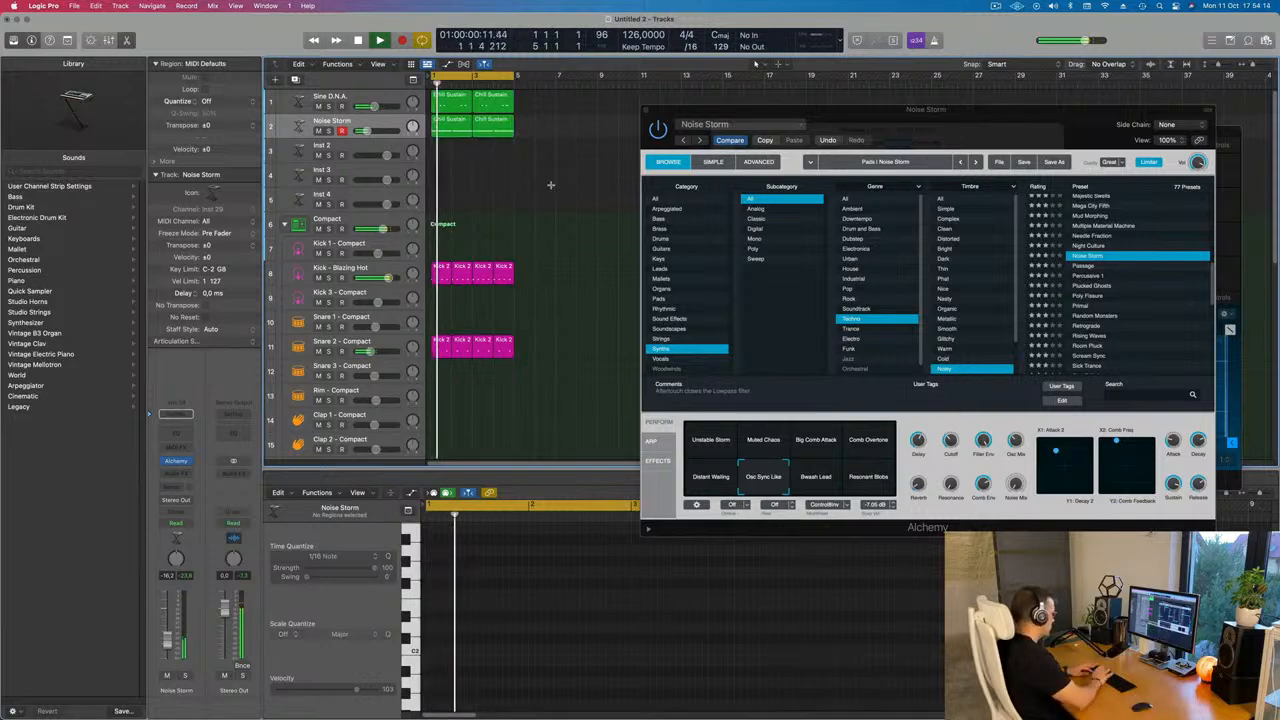
Select all regions and repeat them twice to extend the whole arrangement
key(super+a)
key(super+r)
Repeat the selected regions once more and set the cycle range to span the whole arrangement up to bar 17
key(super+r)
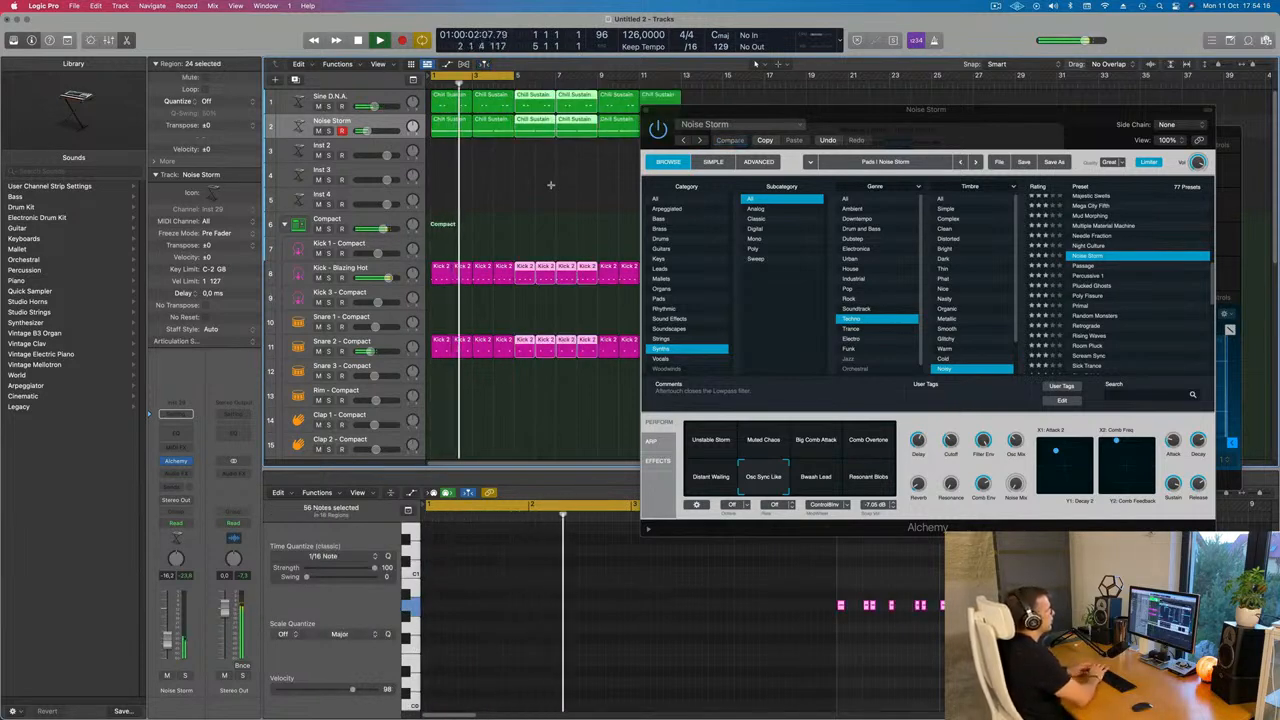
key(super+r)
drag(953, 125, 674, 261)
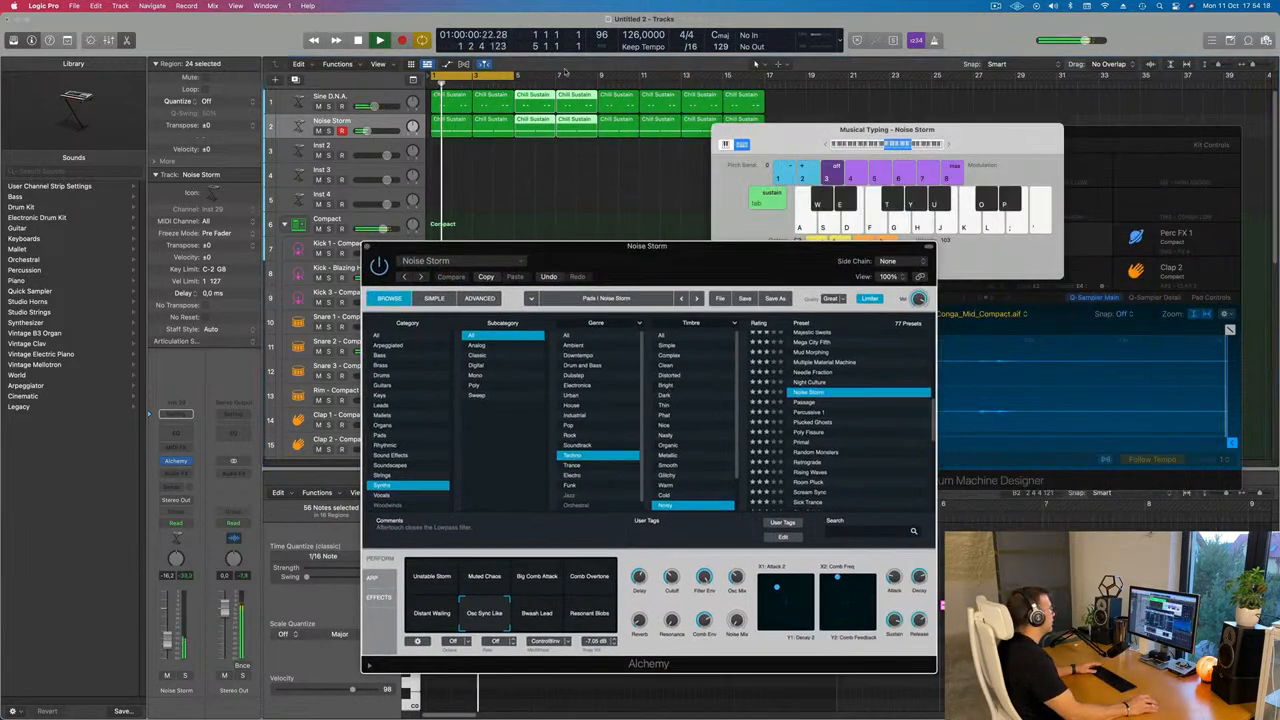
drag(515, 77, 760, 94)
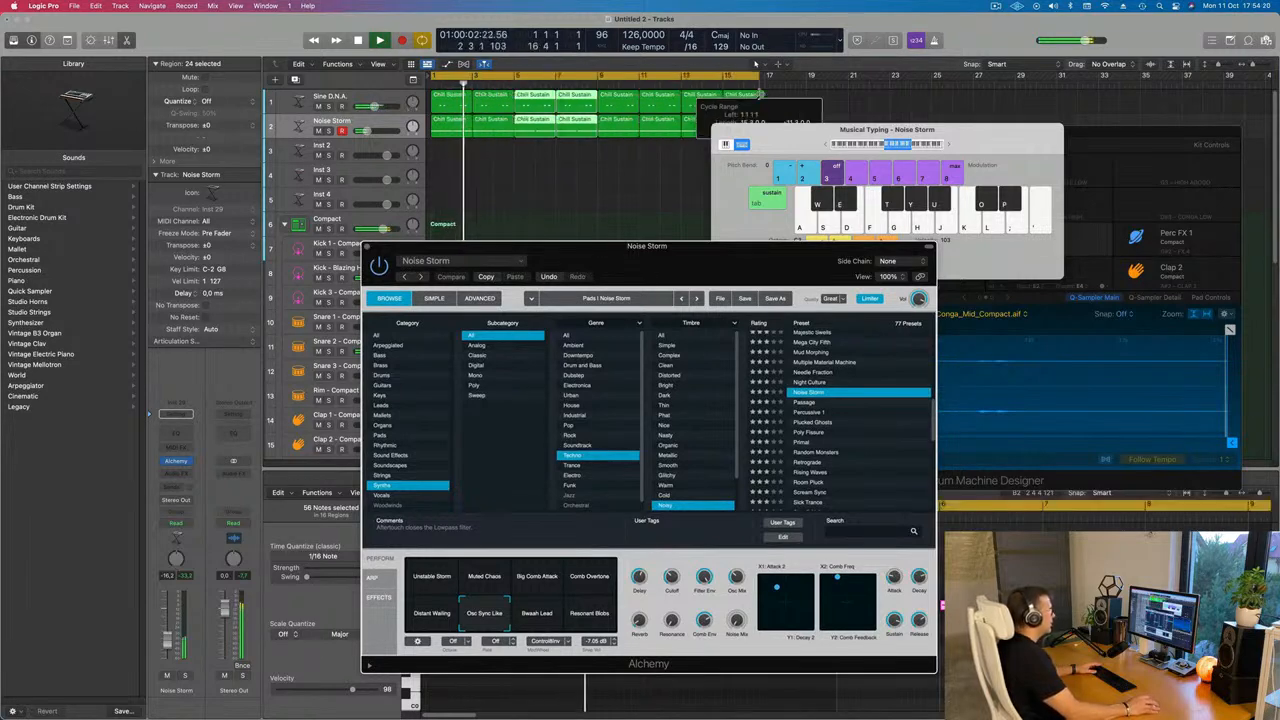
Audition further Noise Storm performance snapshots during playback, settle on Distant Wailing, and close the Alchemy window
drag(793, 138, 1001, 153)
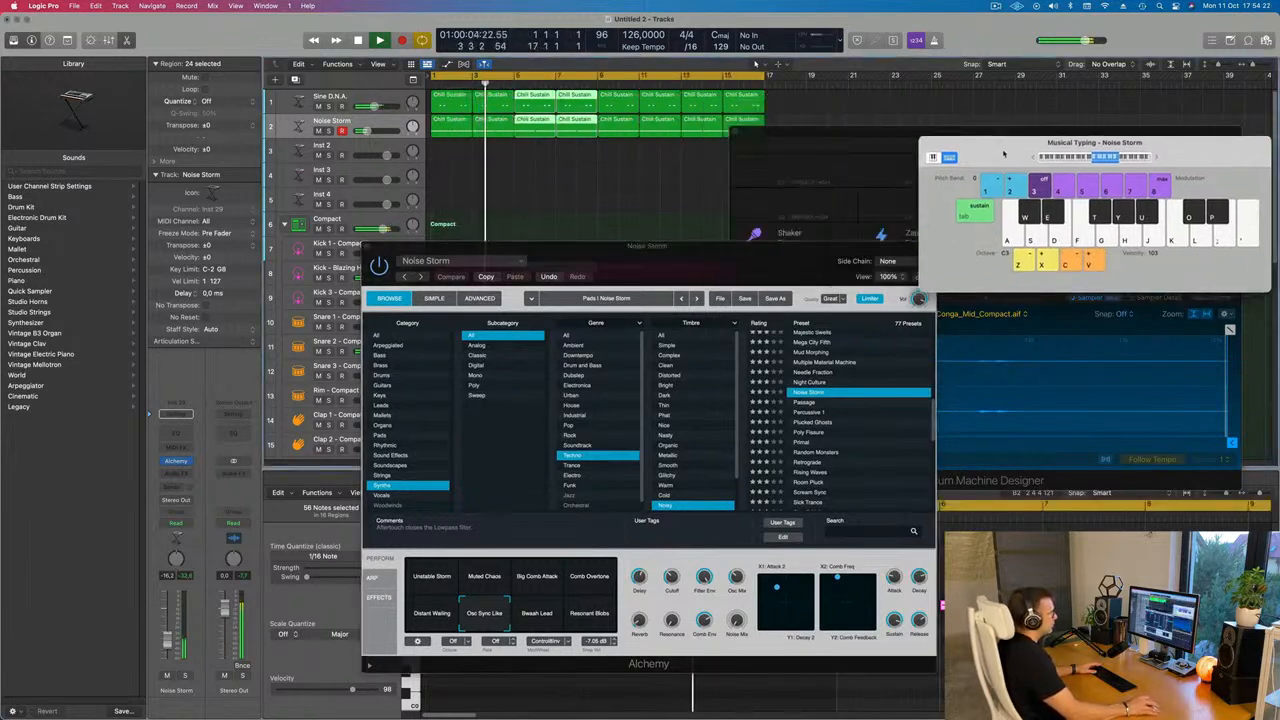
drag(686, 264, 852, 250)
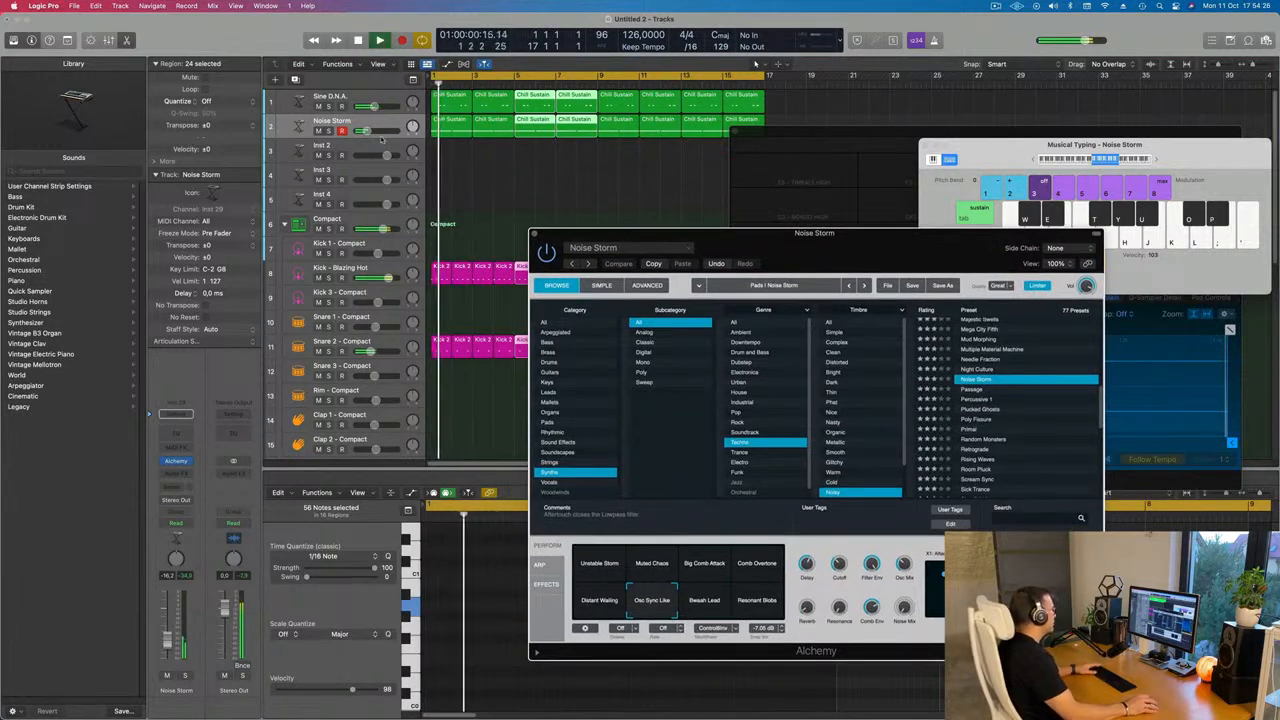
click(600, 577)
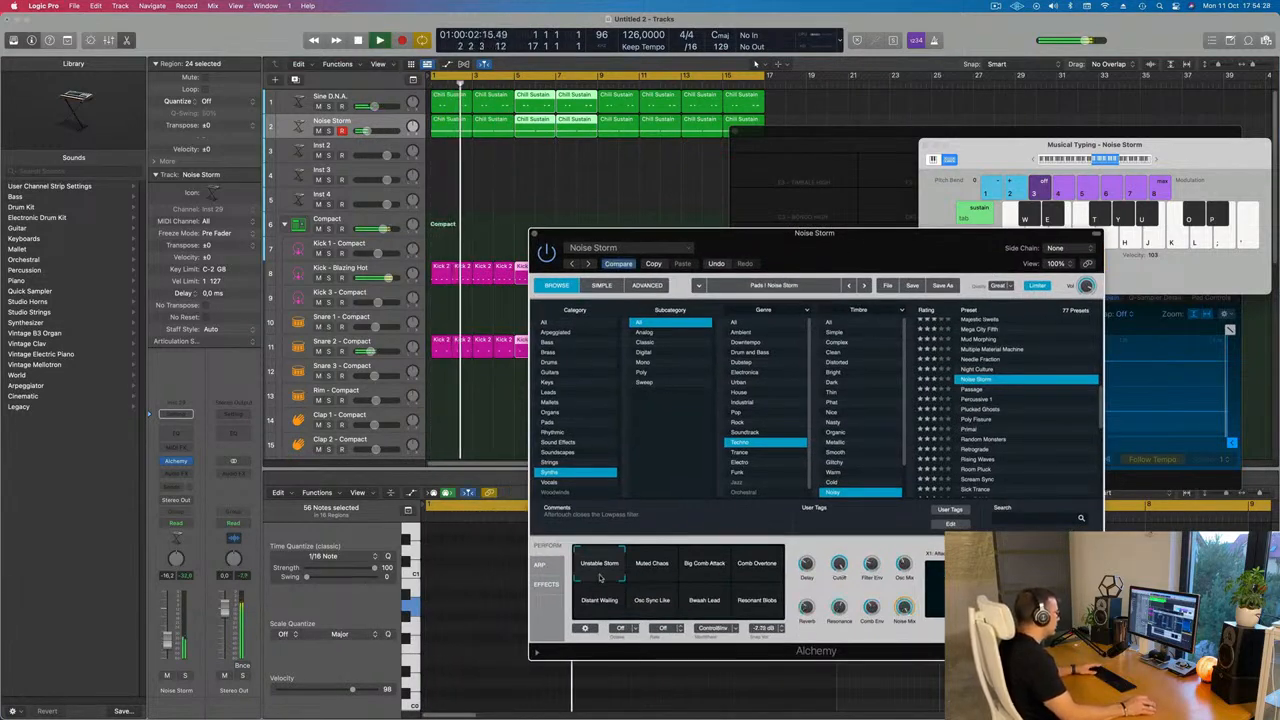
click(660, 572)
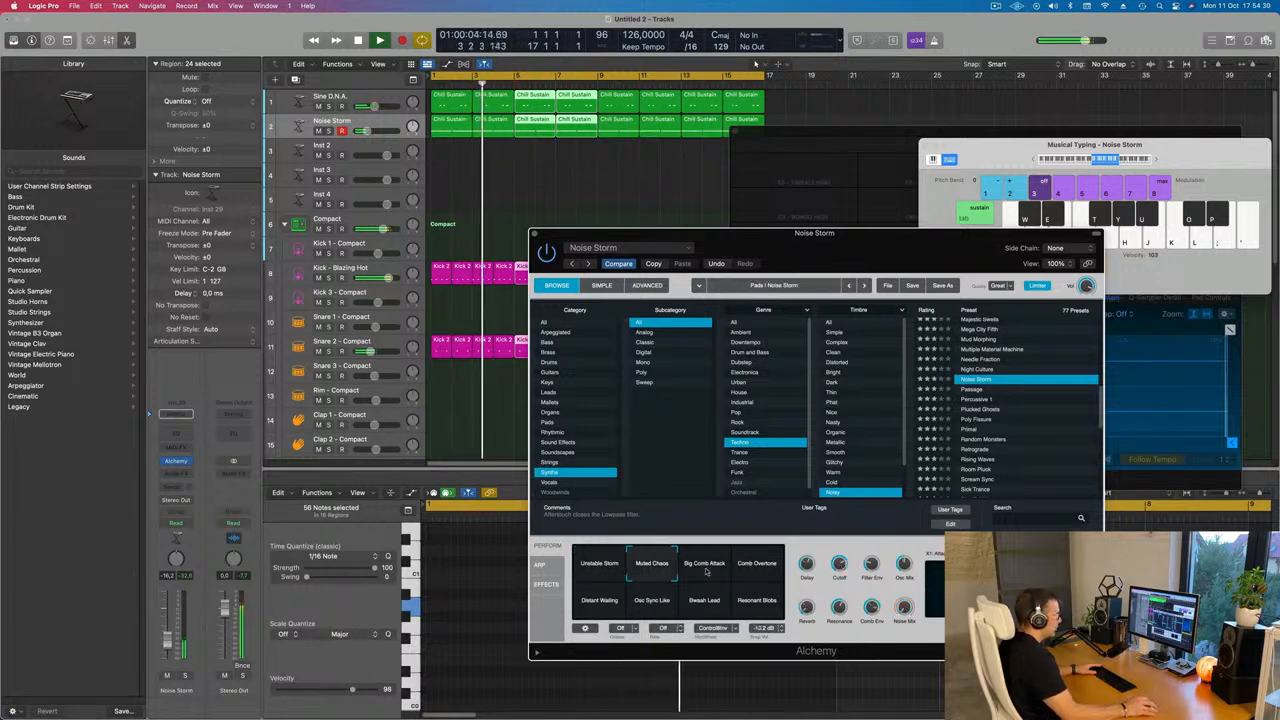
key(space)
click(705, 572)
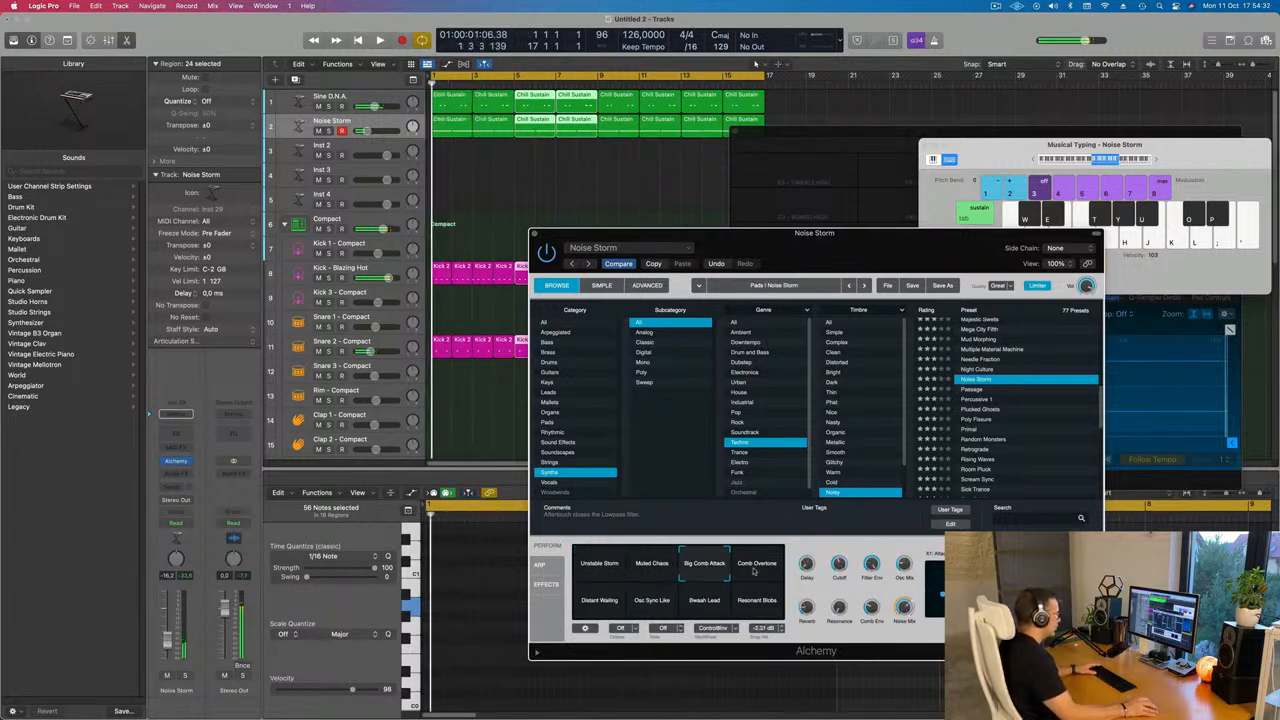
click(759, 573)
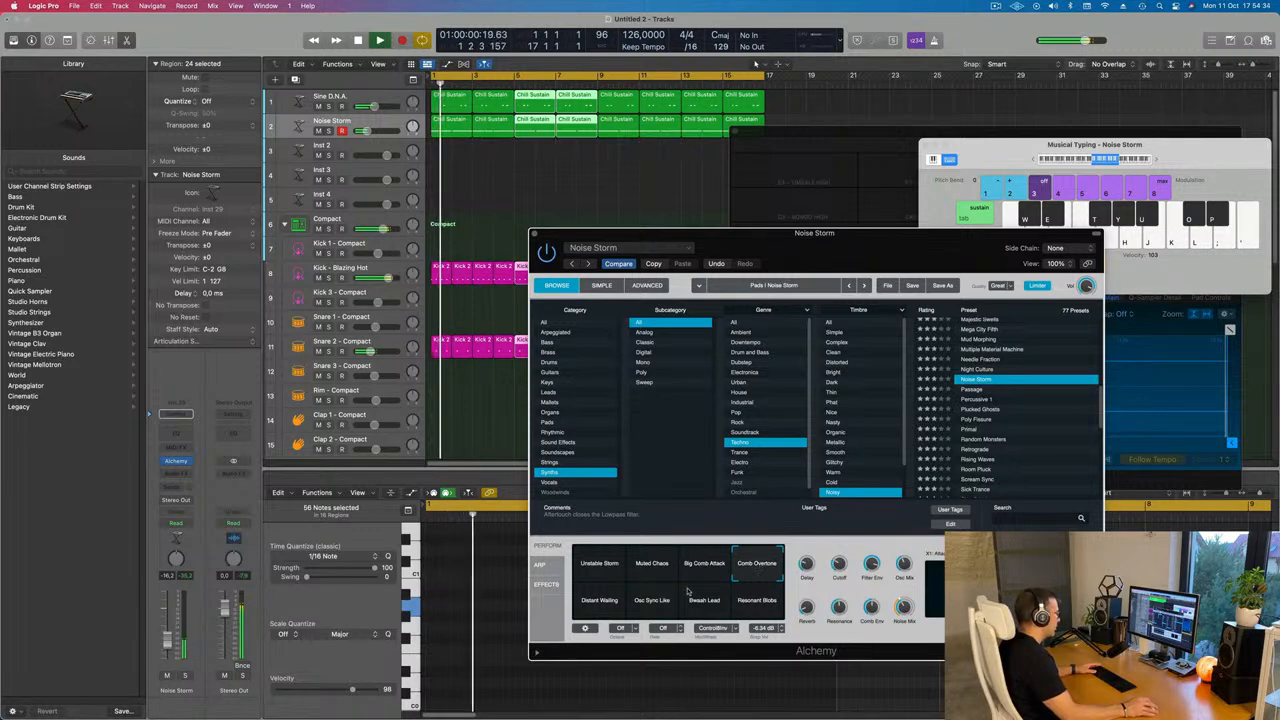
click(597, 602)
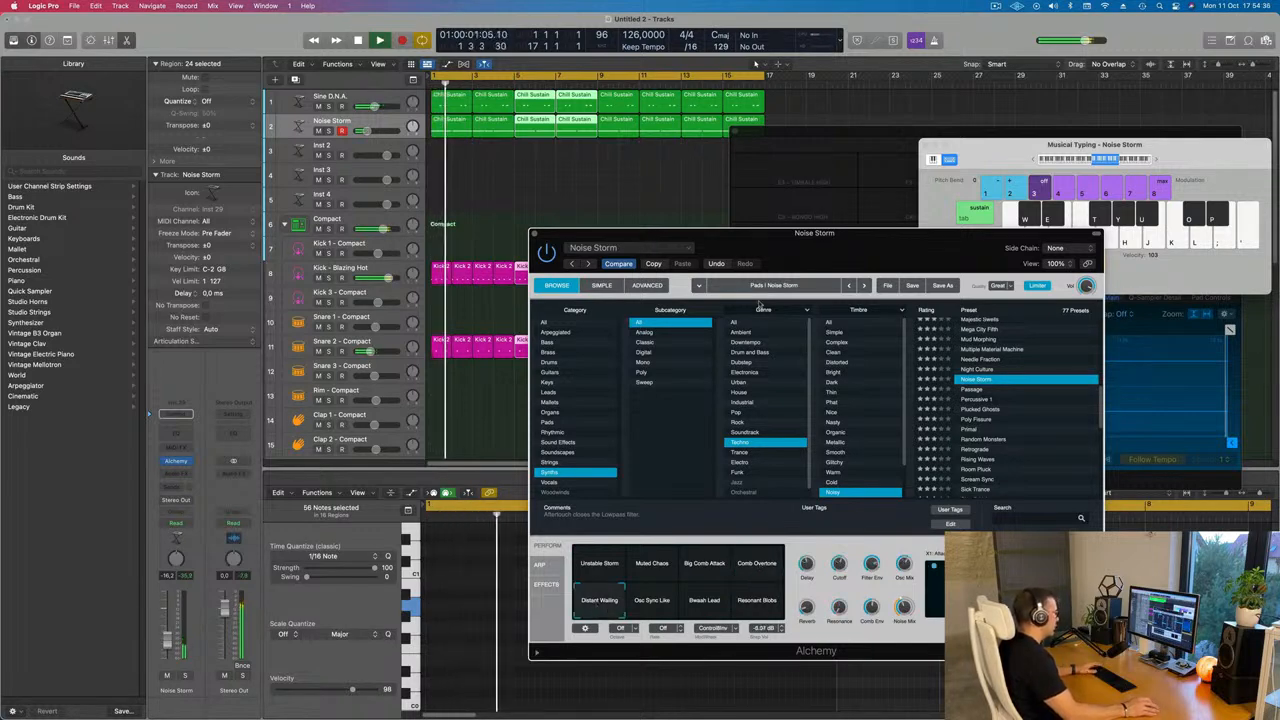
drag(826, 238, 885, 224)
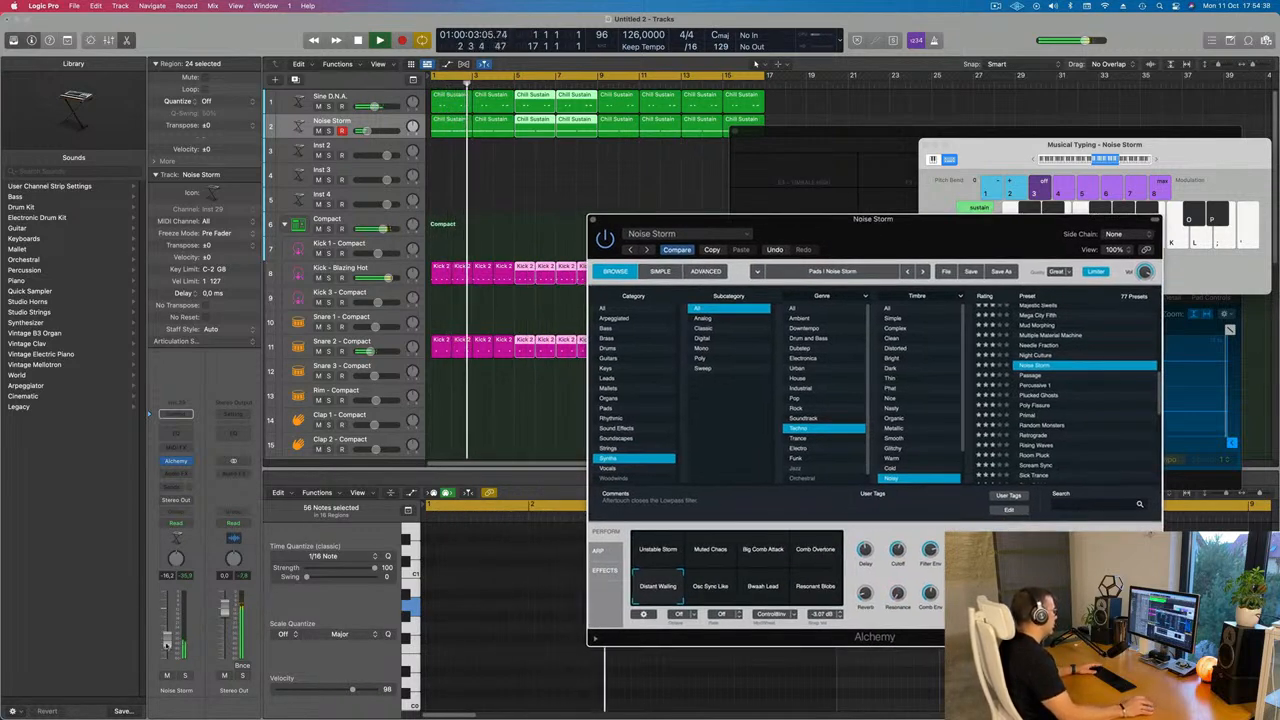
click(530, 592)
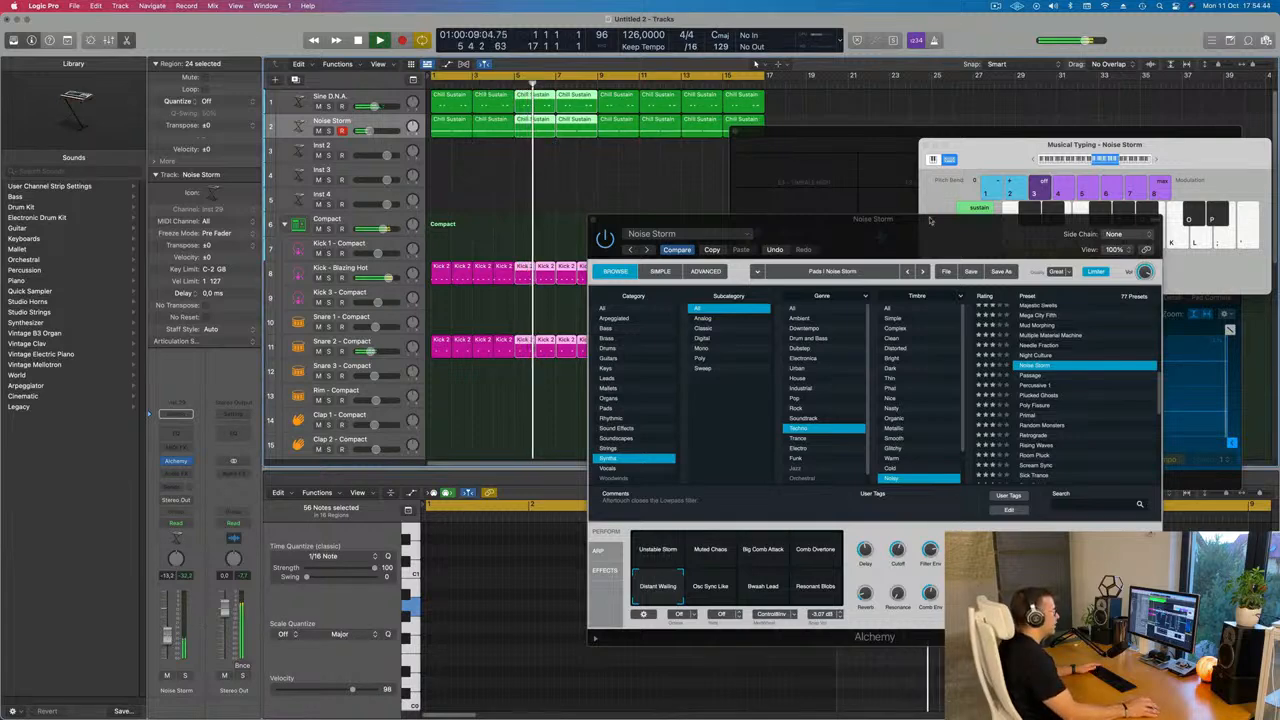
drag(930, 221, 723, 259)
click(387, 258)
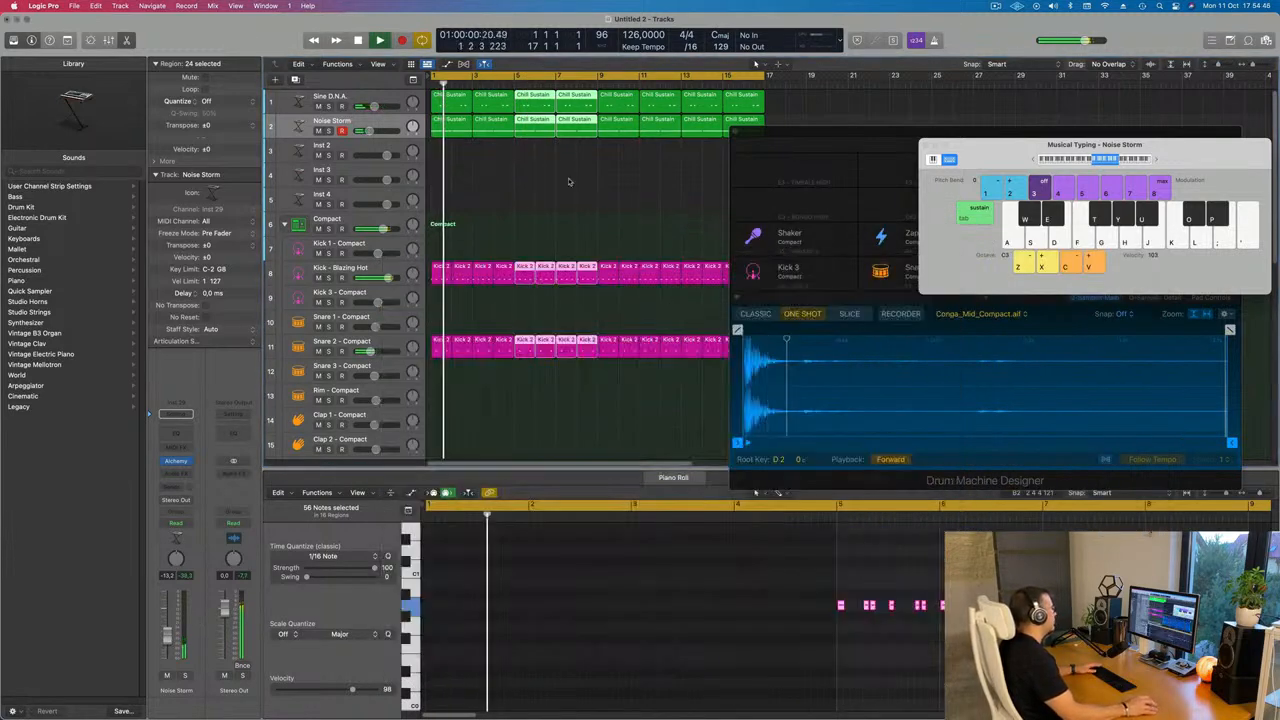
Duplicate the Sine D.N.A. track with its settings and give the new track a copy of the first Chill Sustain region
click(302, 100)
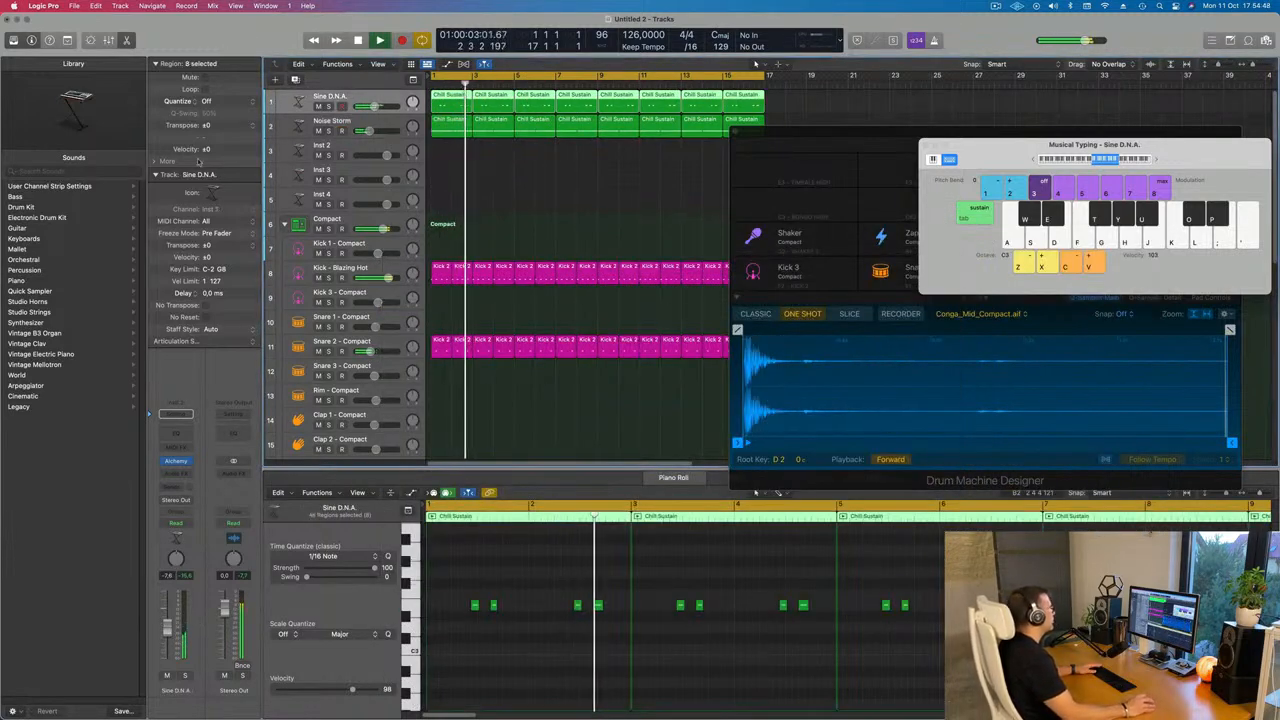
key(super+d)
drag(770, 114, 449, 118)
click(463, 121)
drag(549, 589, 606, 621)
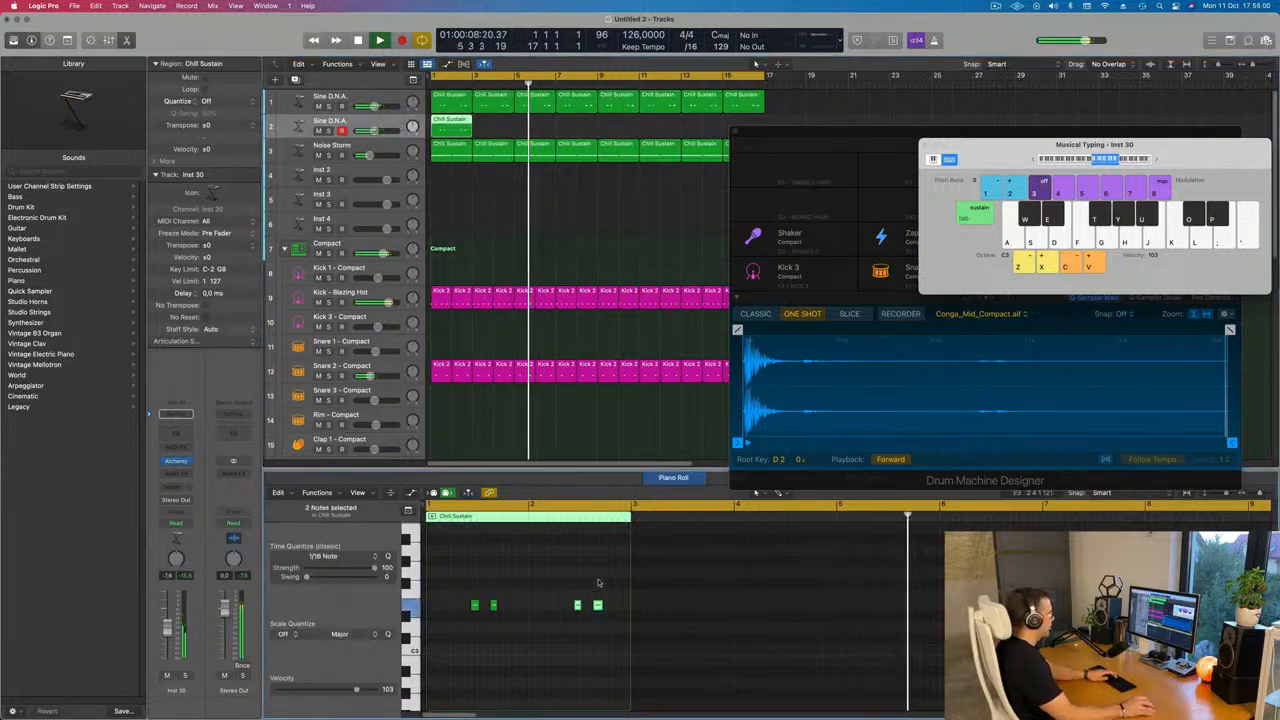
key(Delete)
key(super+z)
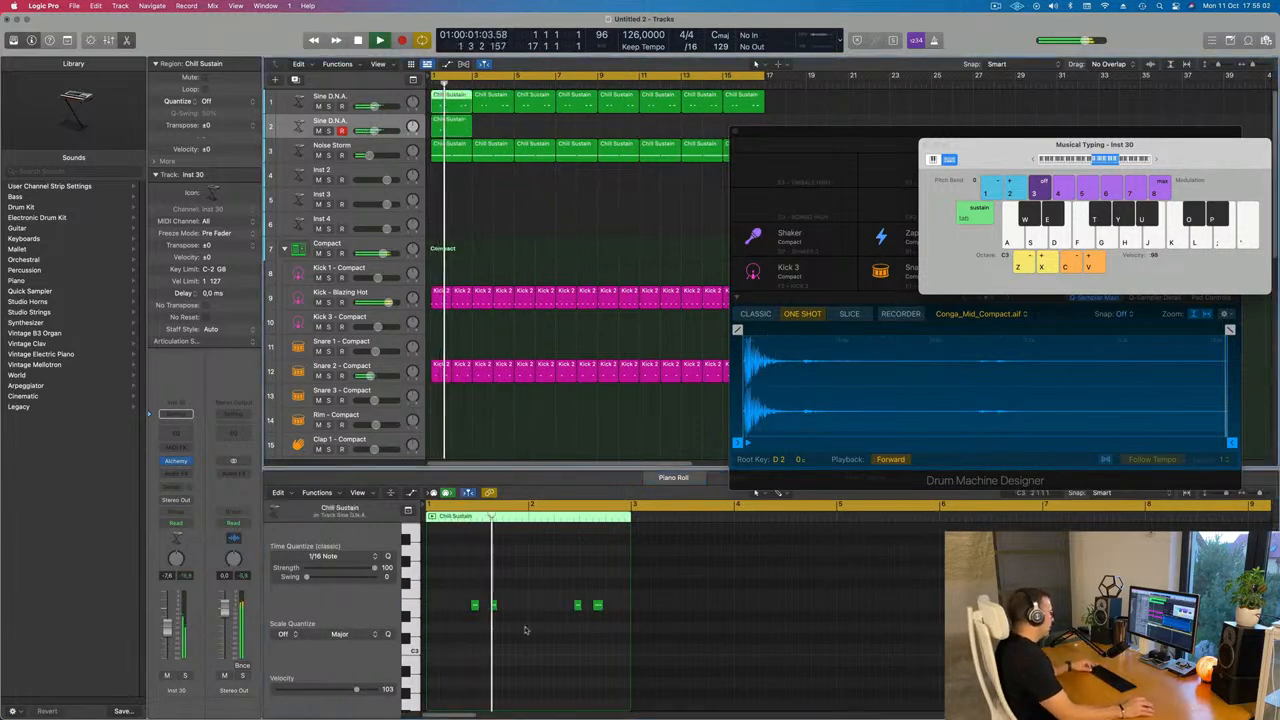
Delete the first two notes of the new track's region, keeping only the last two
drag(525, 630, 467, 595)
key(Delete)
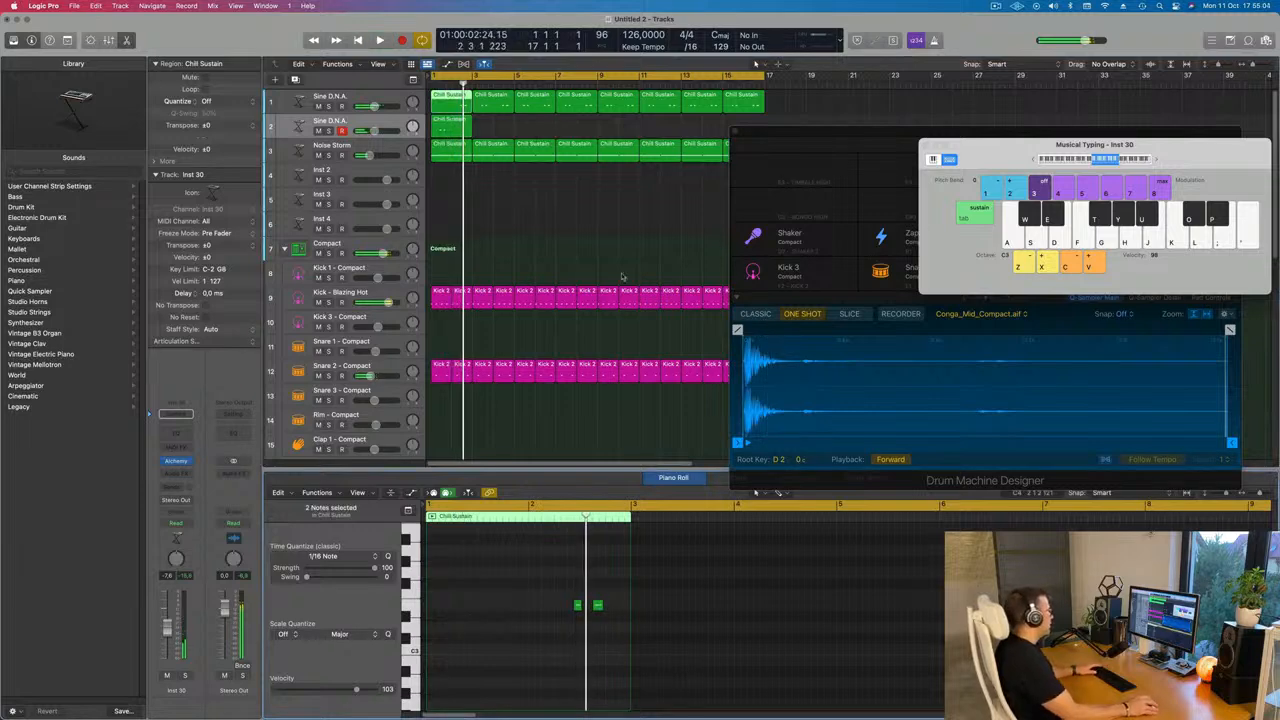
Delete the repeated Sine D.N.A. regions after the first bar on the original track
drag(499, 126, 776, 103)
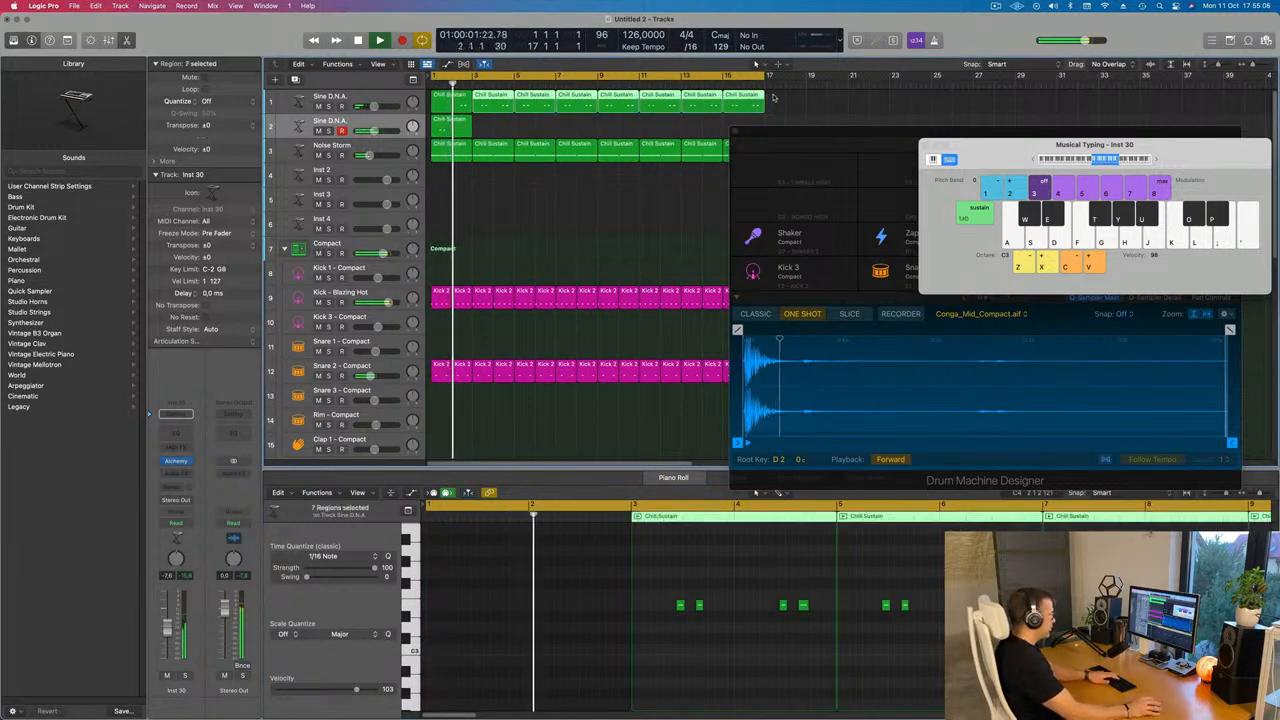
key(Delete)
Select the first region on both Sine D.N.A. tracks and repeat them four times up to bar 17
drag(508, 98, 453, 129)
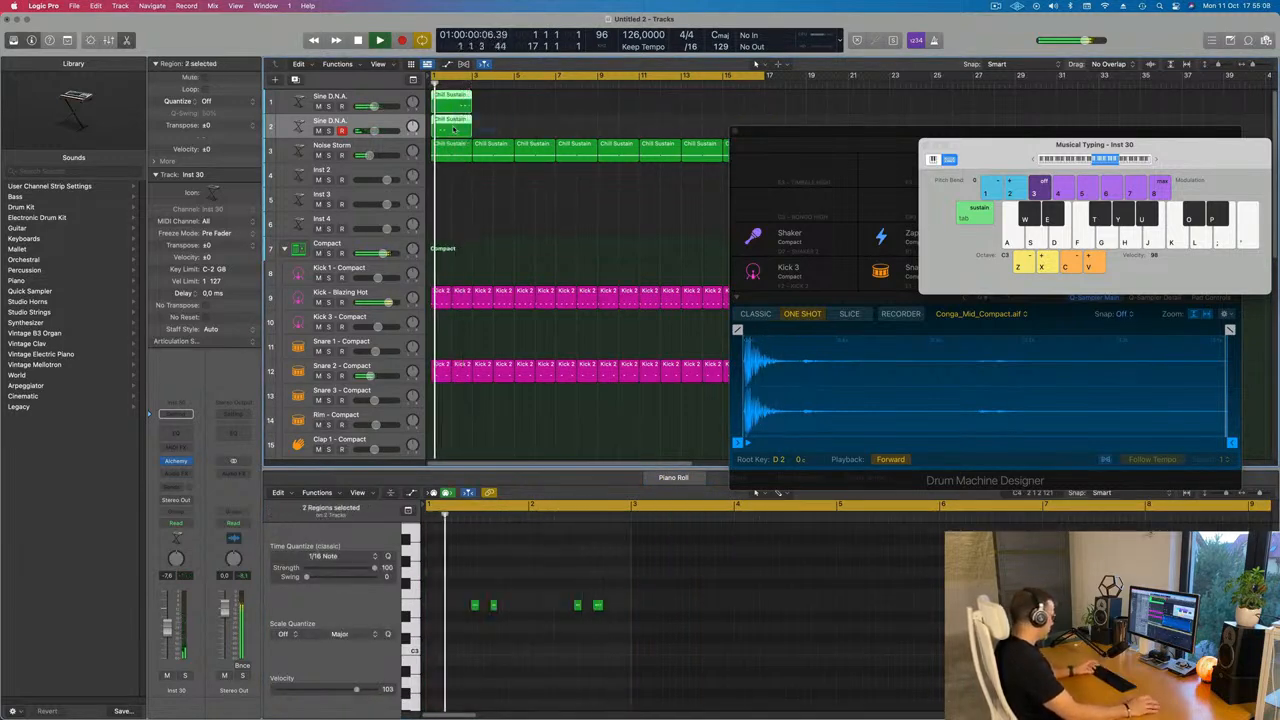
key(super+r)
key(super+r)
key(super+r)
key(super+r)
key(super+r)
key(super+r)
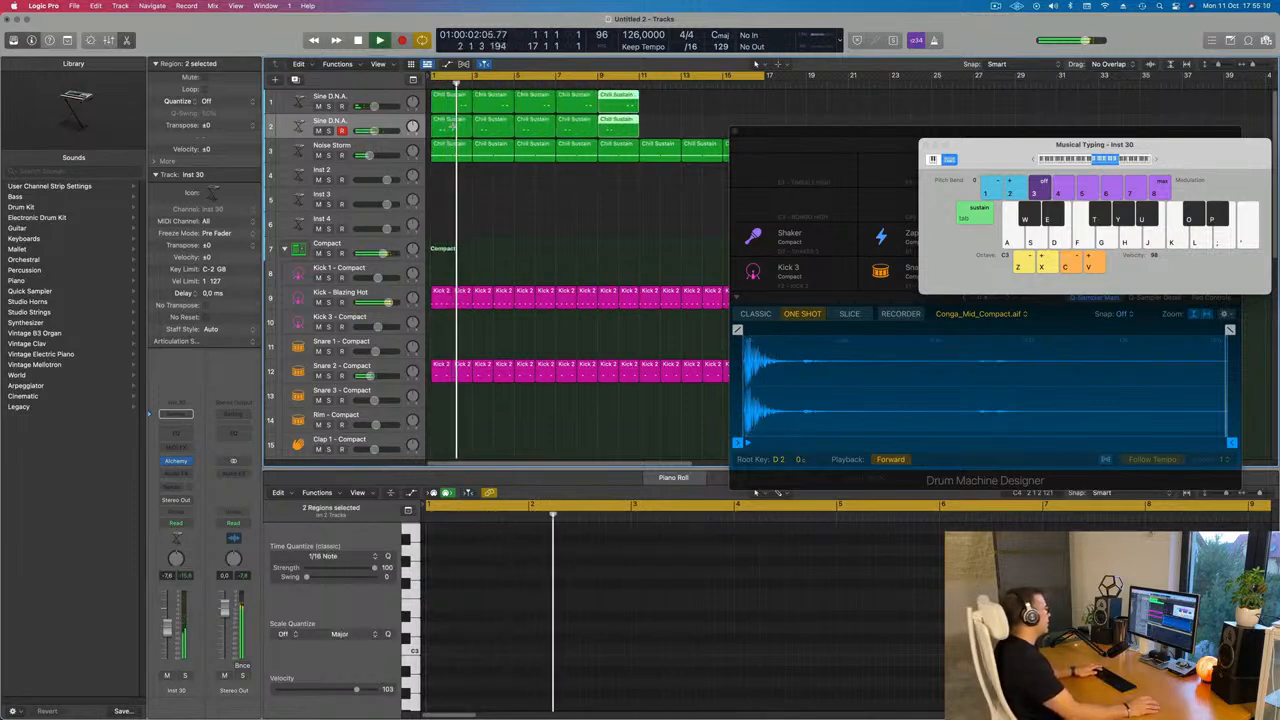
key(super+r)
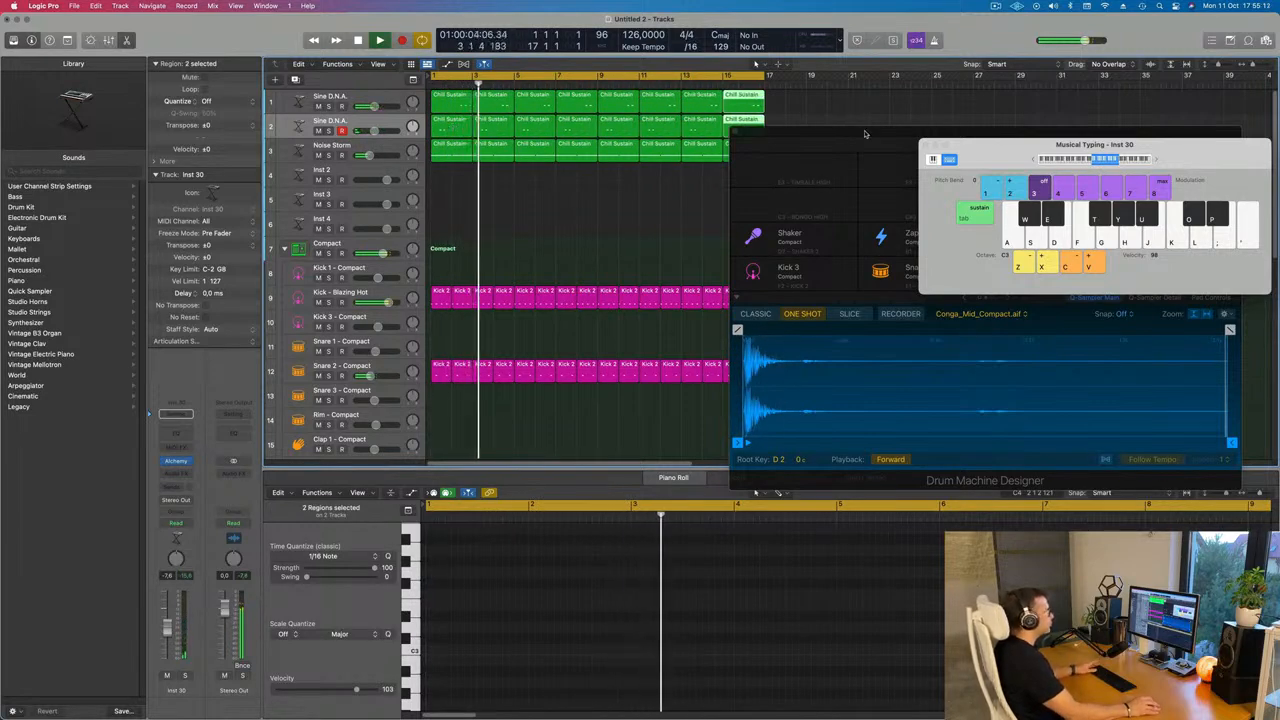
Play the arrangement from the start to hear the split Sine D.N.A. parts
drag(866, 134, 970, 382)
key(Return)
key(space)
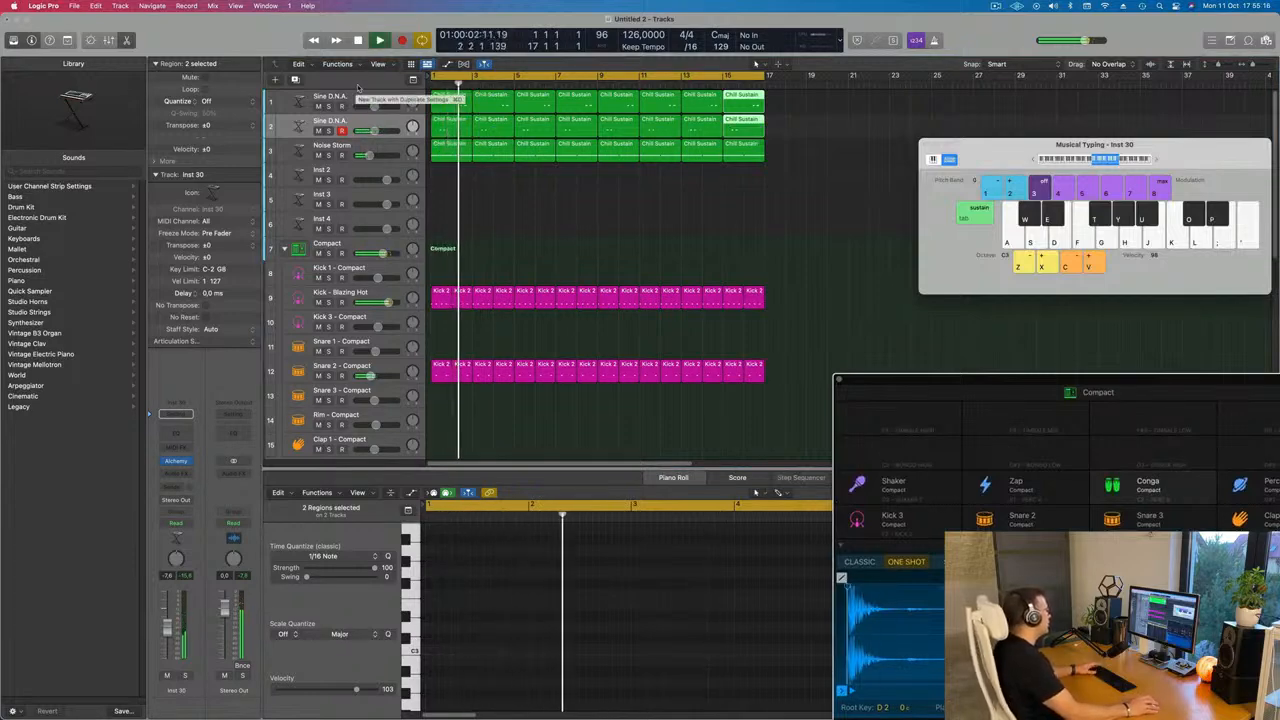
key(space)
key(space)
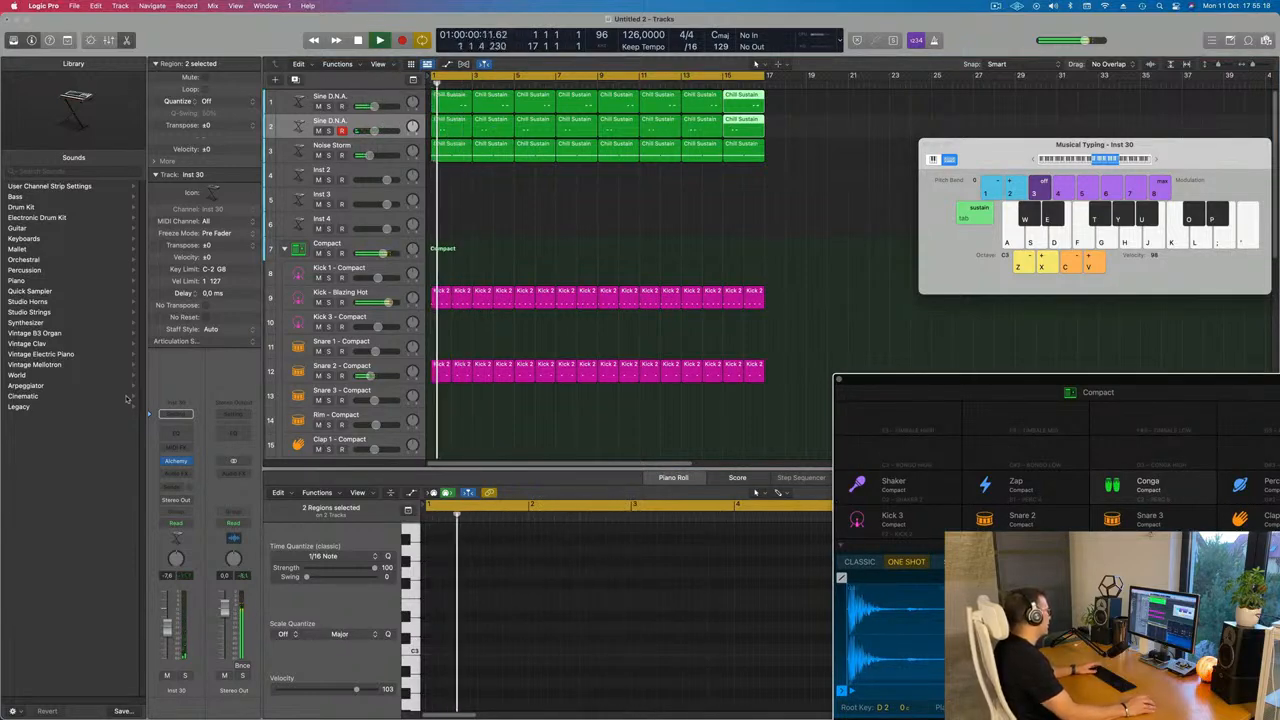
Open the new track's Alchemy instrument, try performance snapshots and settle on the Dark snapshot
click(176, 461)
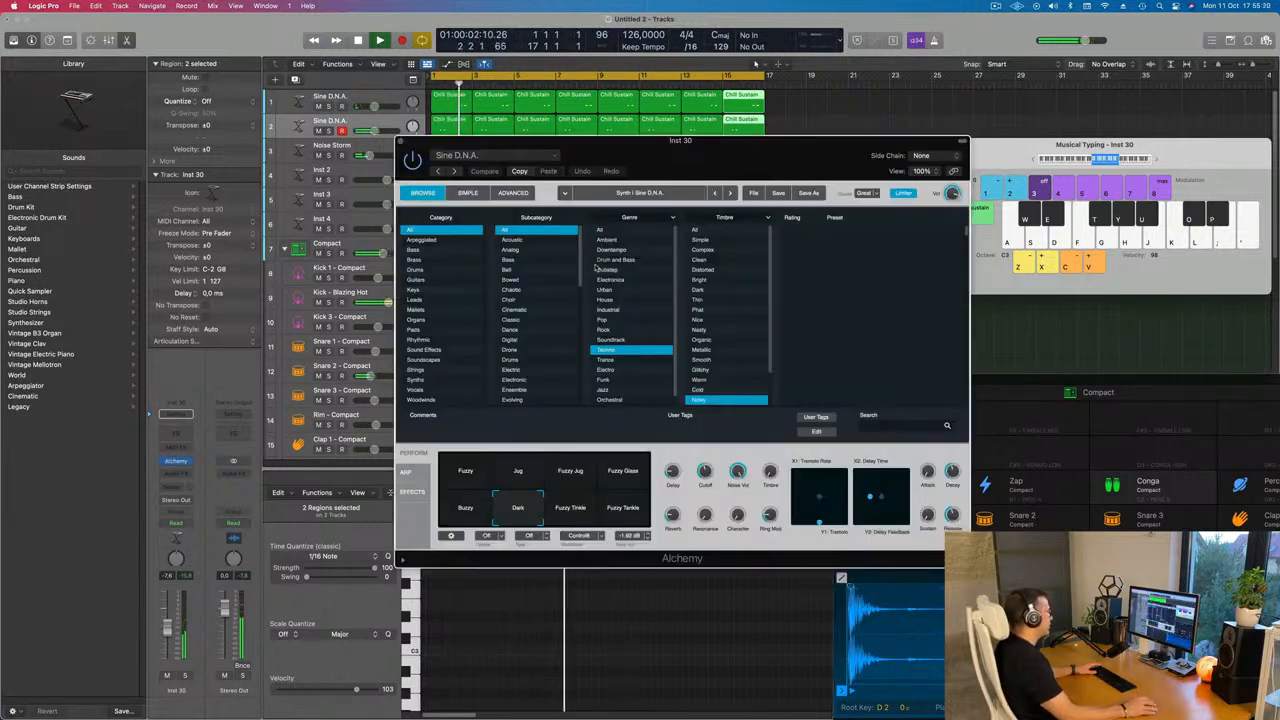
click(695, 512)
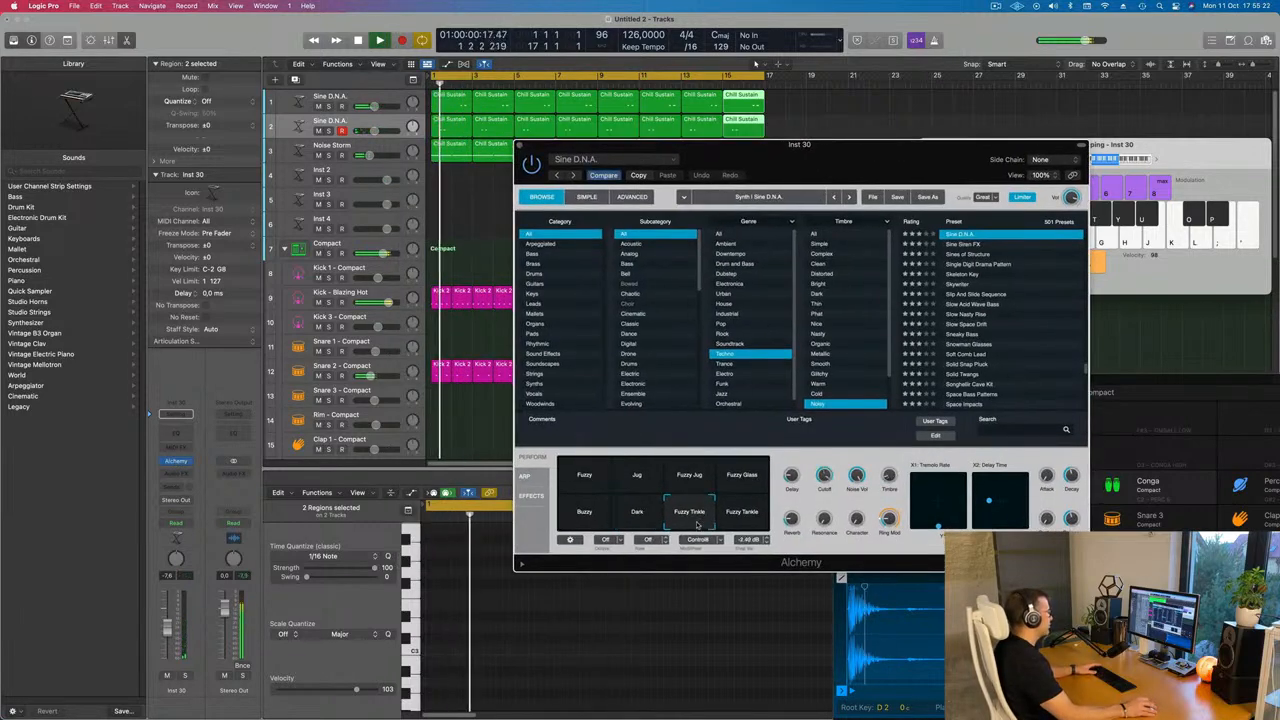
click(741, 510)
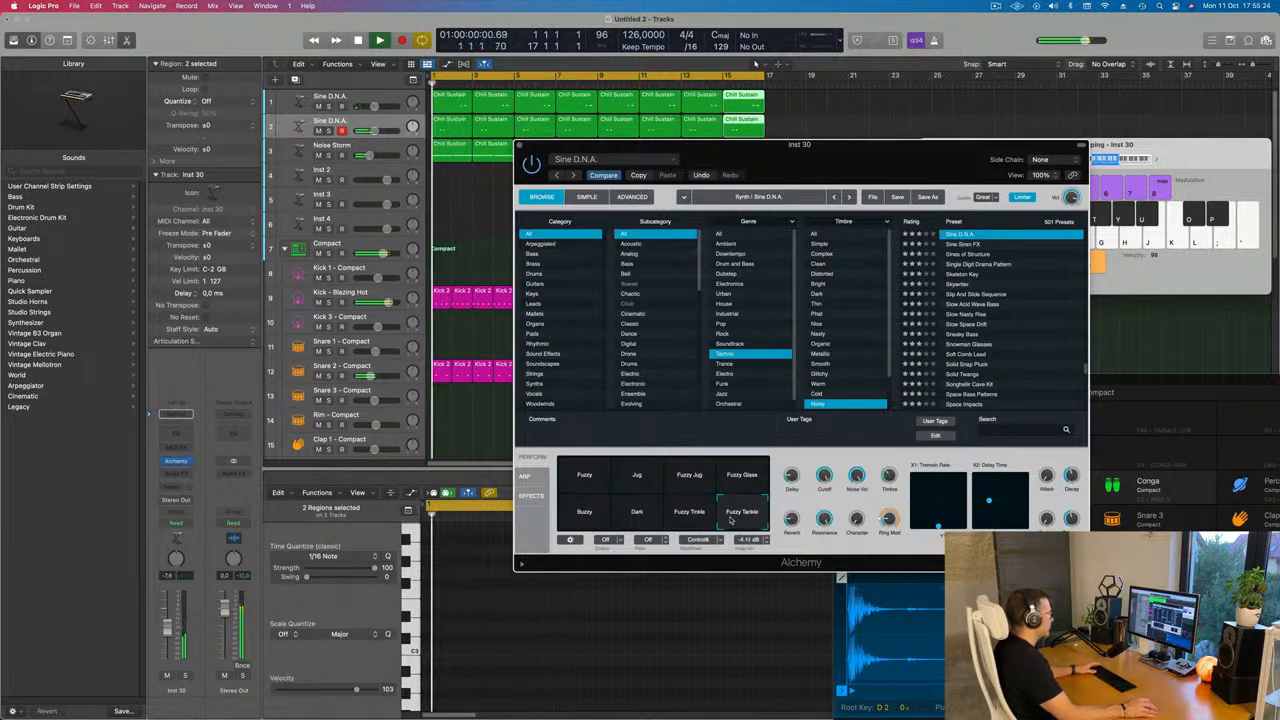
click(637, 511)
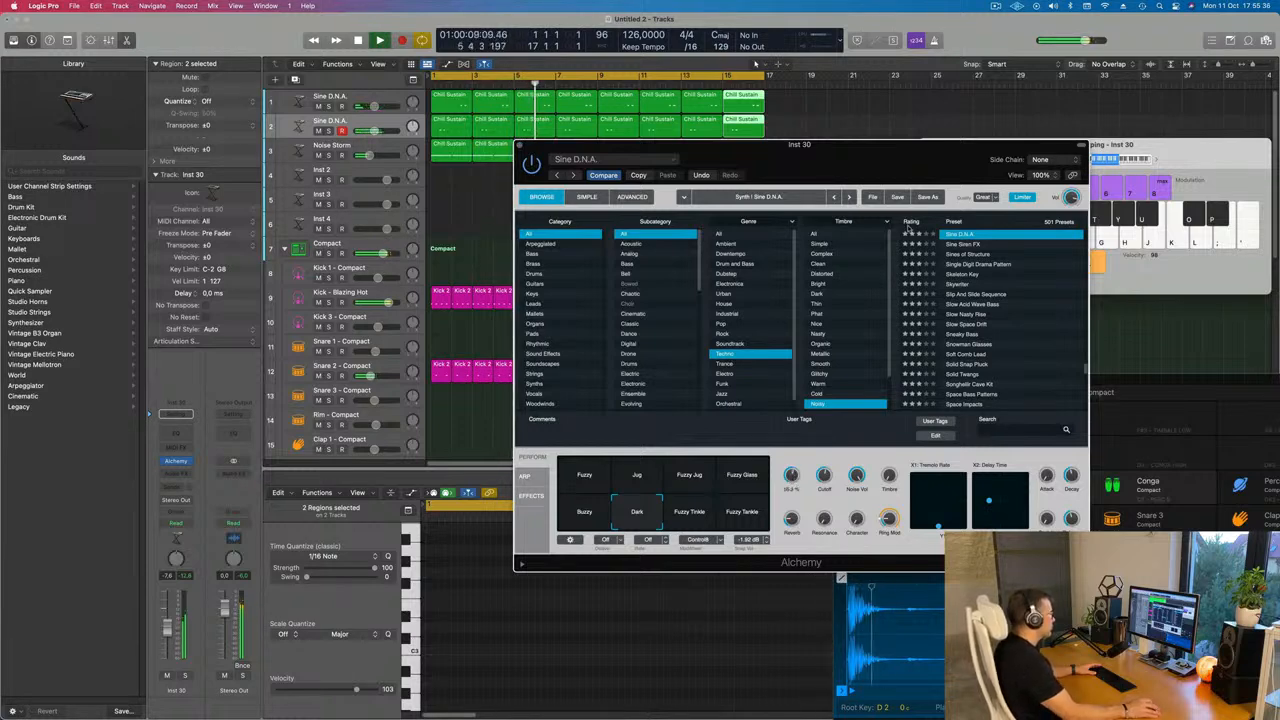
drag(861, 180, 643, 230)
click(301, 197)
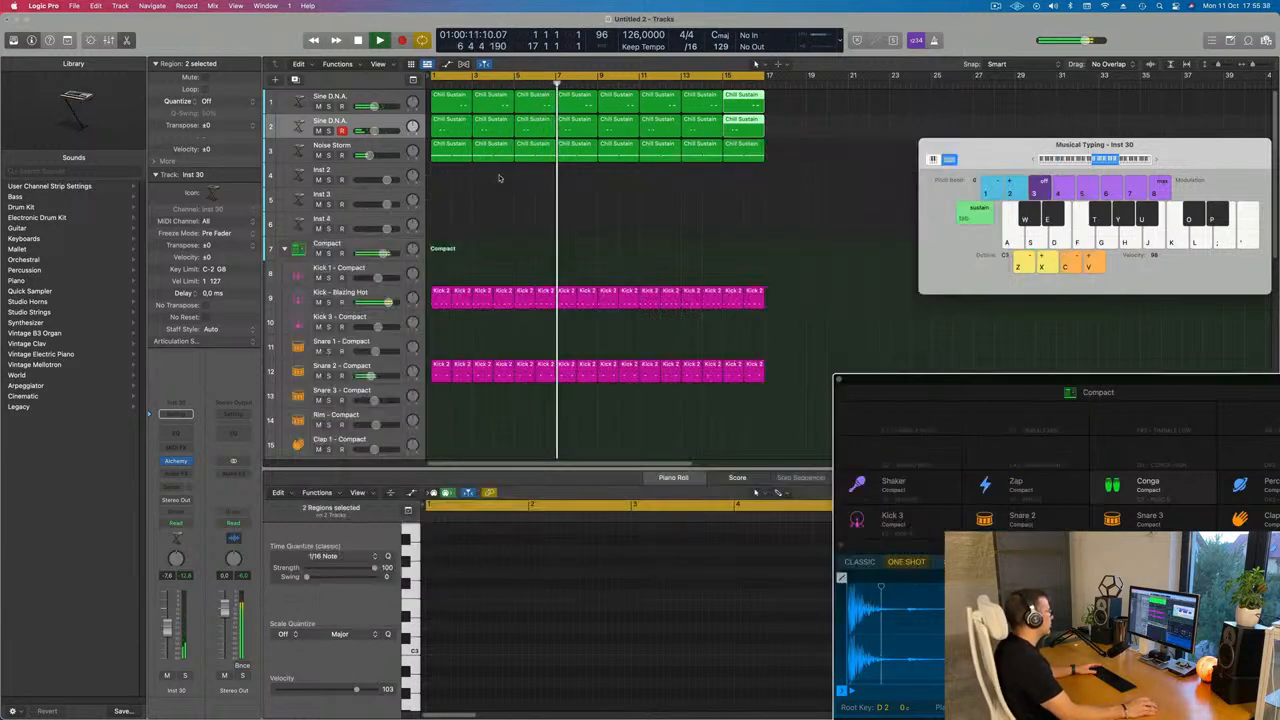
Route a send from the new Sine D.N.A. track to the Bus 2 reverb and nudge its level
key(space)
key(space)
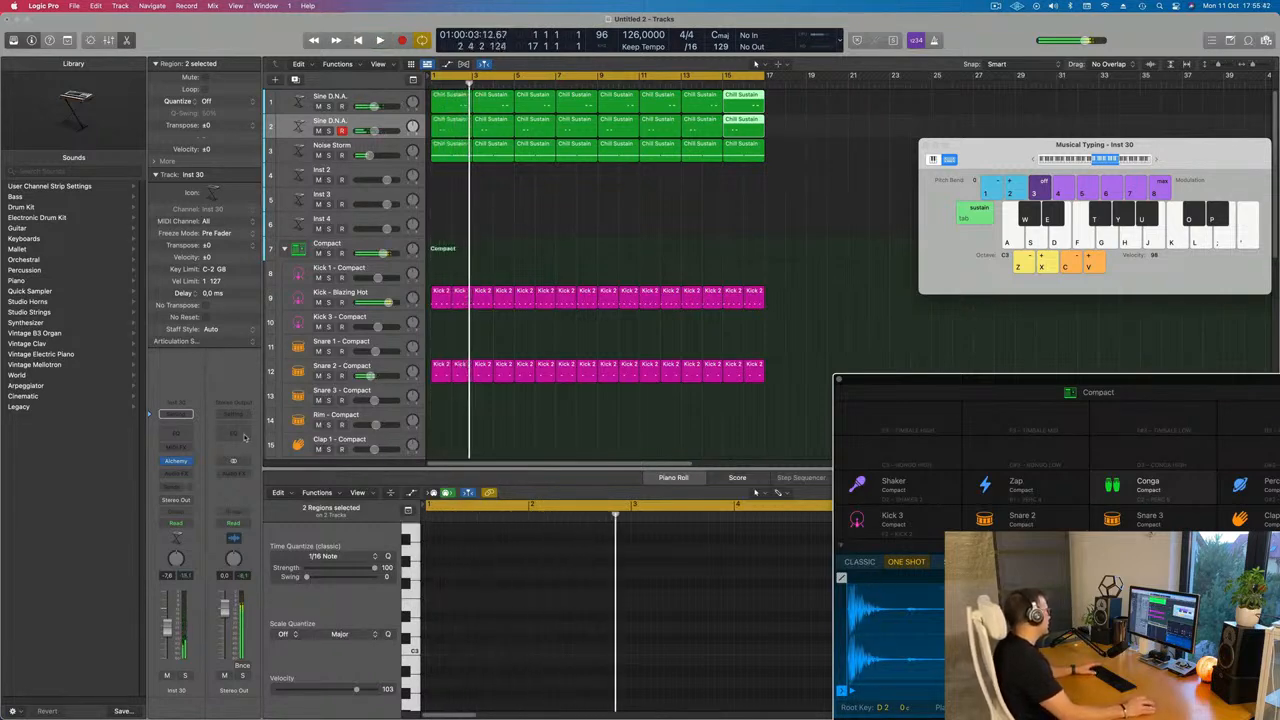
click(175, 413)
mouse_move(176, 505)
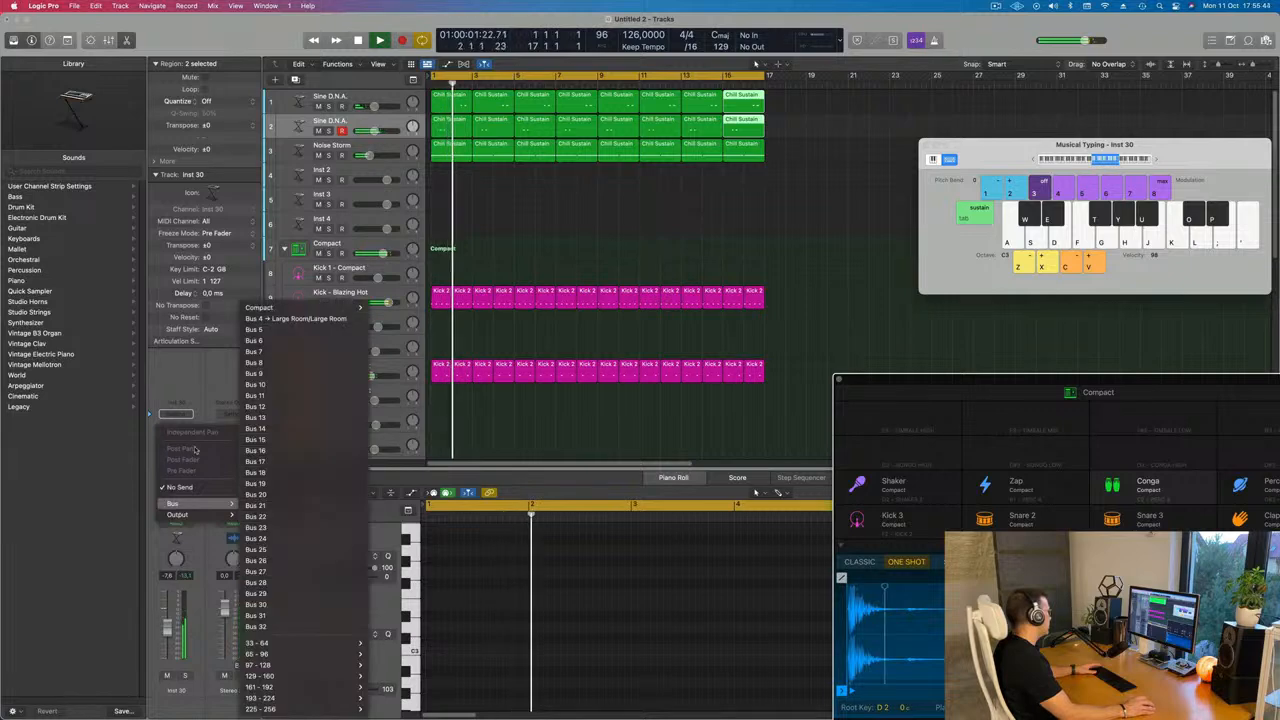
mouse_move(300, 308)
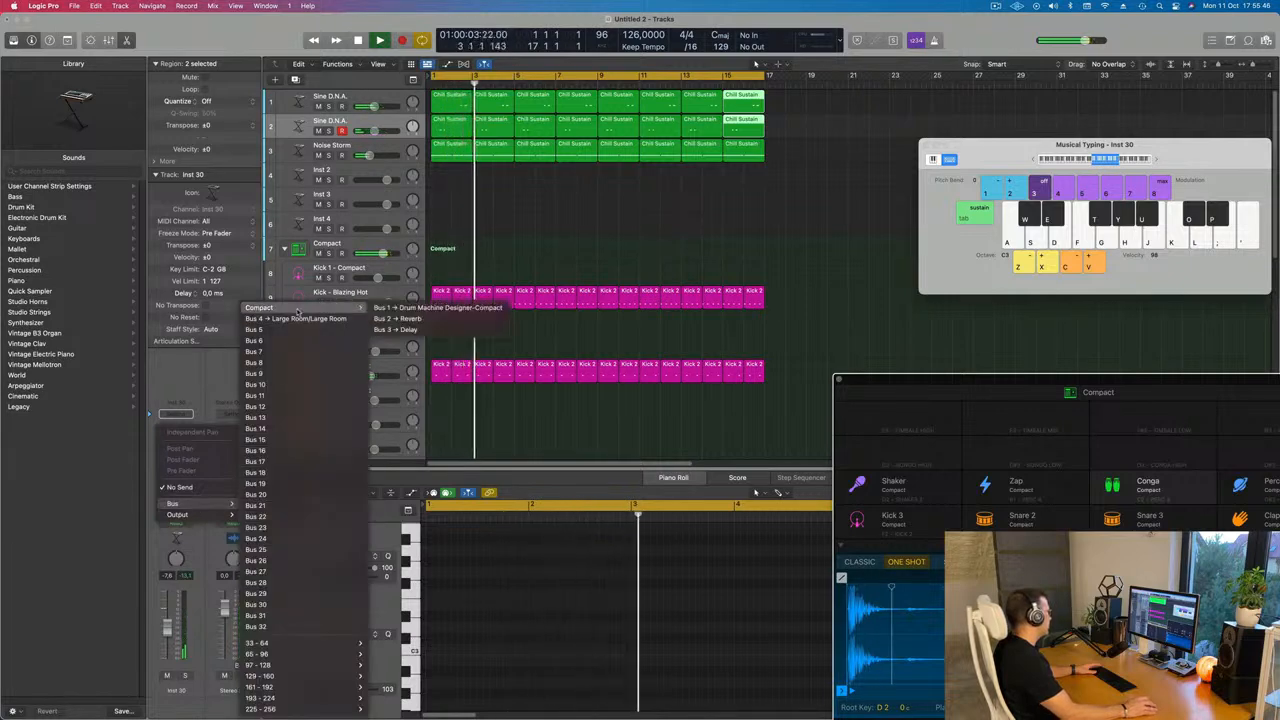
click(408, 318)
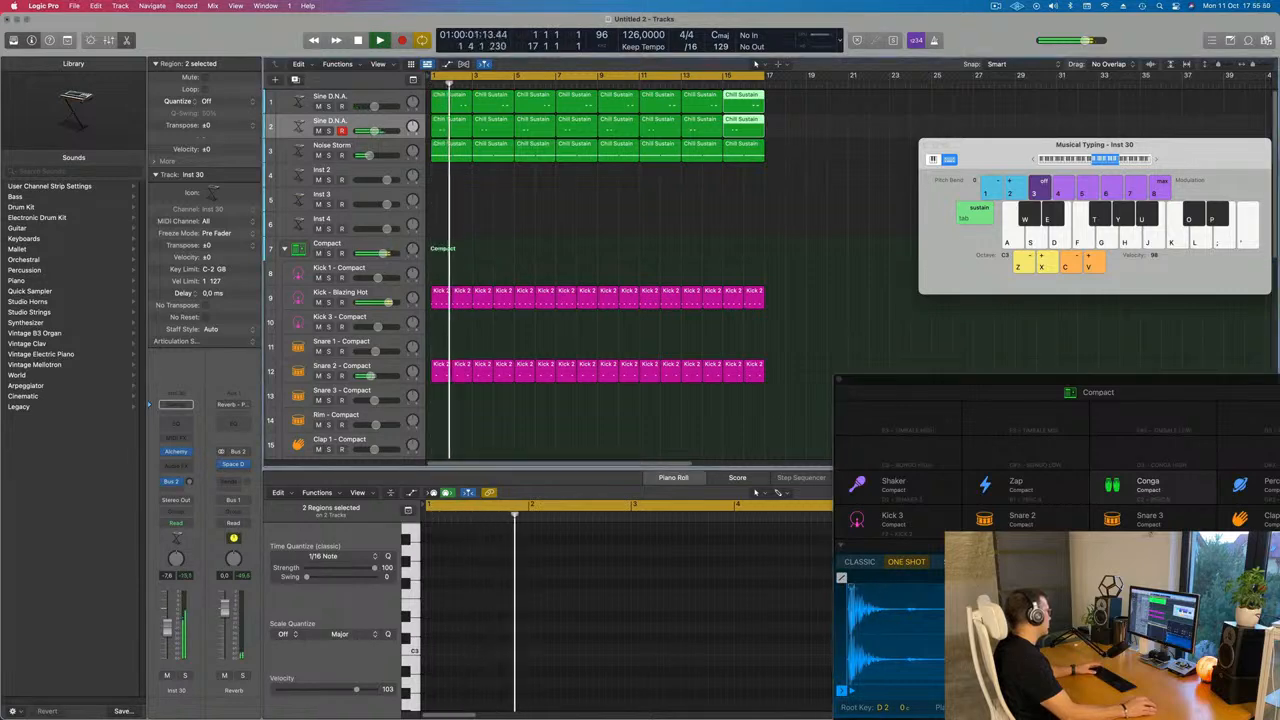
drag(190, 482, 192, 483)
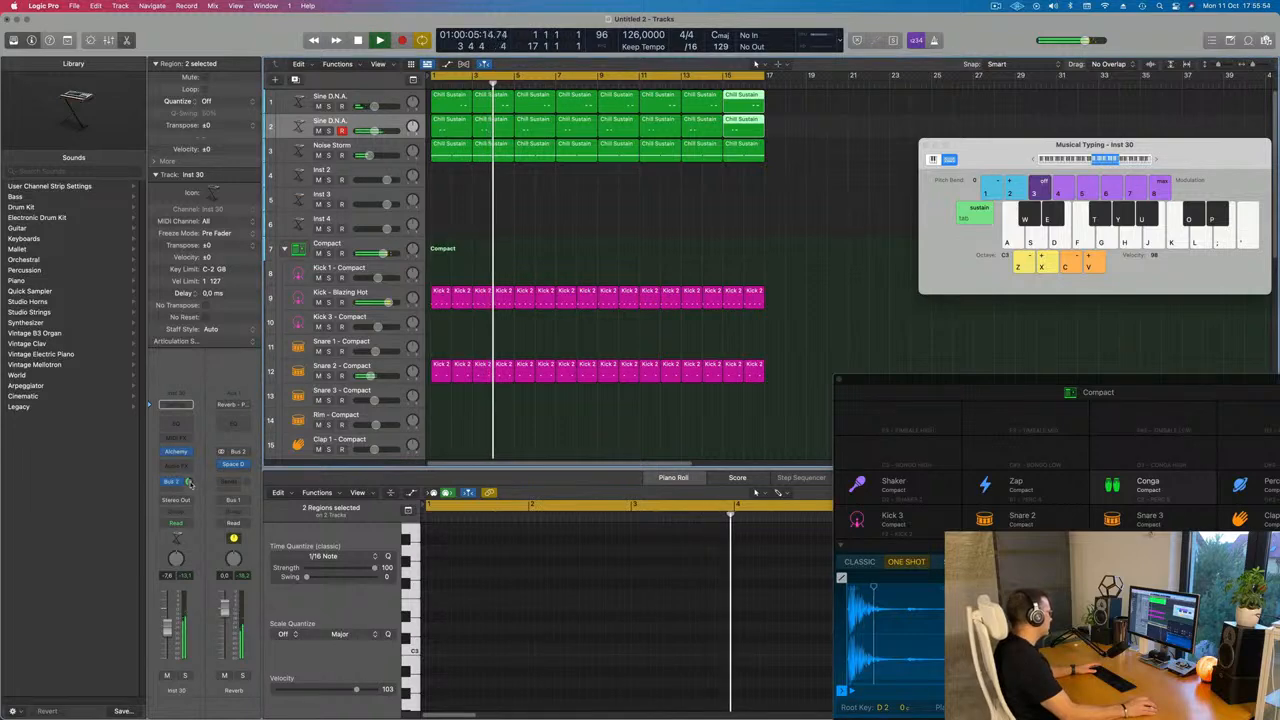
Change the new track's send to the Bus 3 delay instead
click(177, 484)
mouse_move(175, 505)
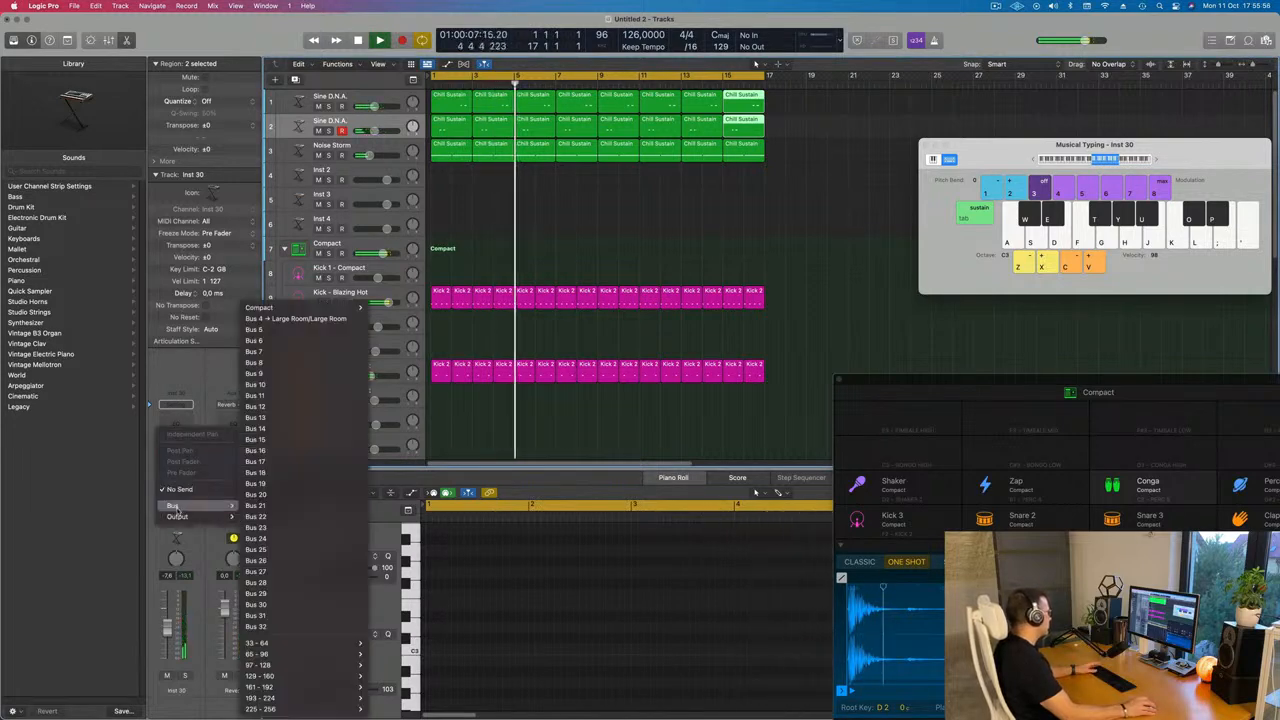
mouse_move(298, 311)
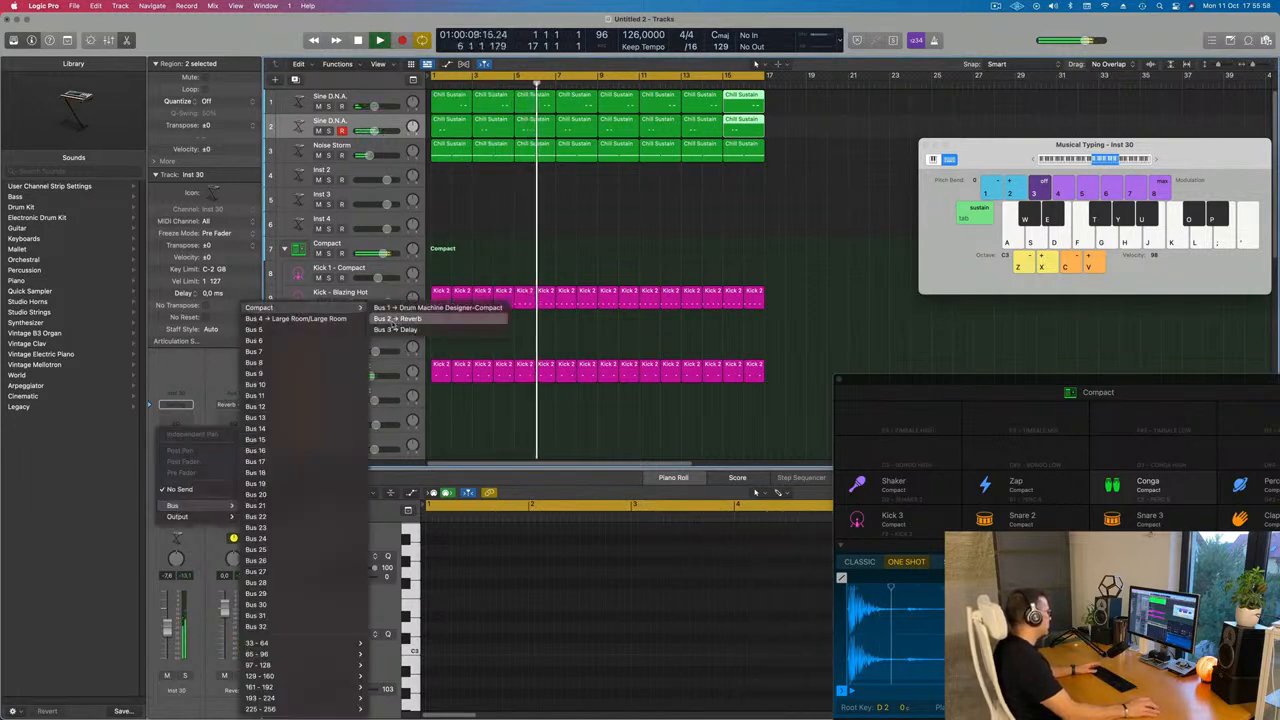
click(396, 329)
key(Return)
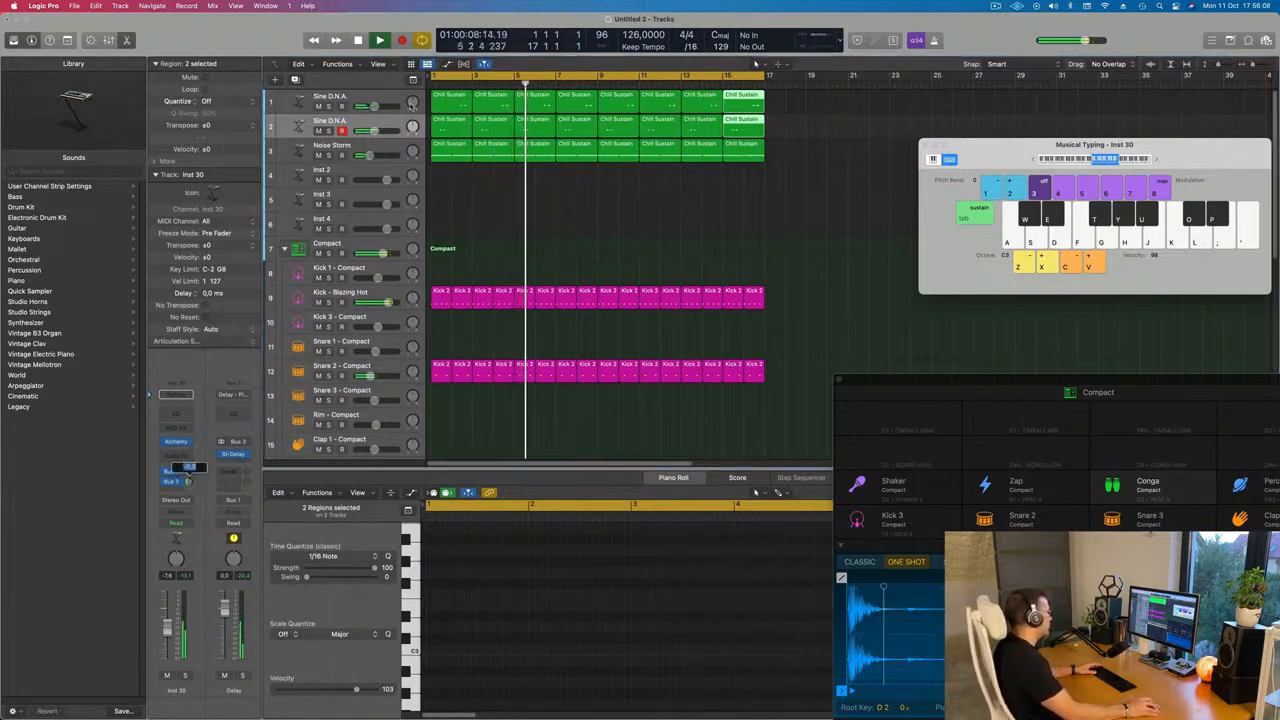
Duplicate the first Sine D.N.A. track and copy its regions onto the new track
click(338, 97)
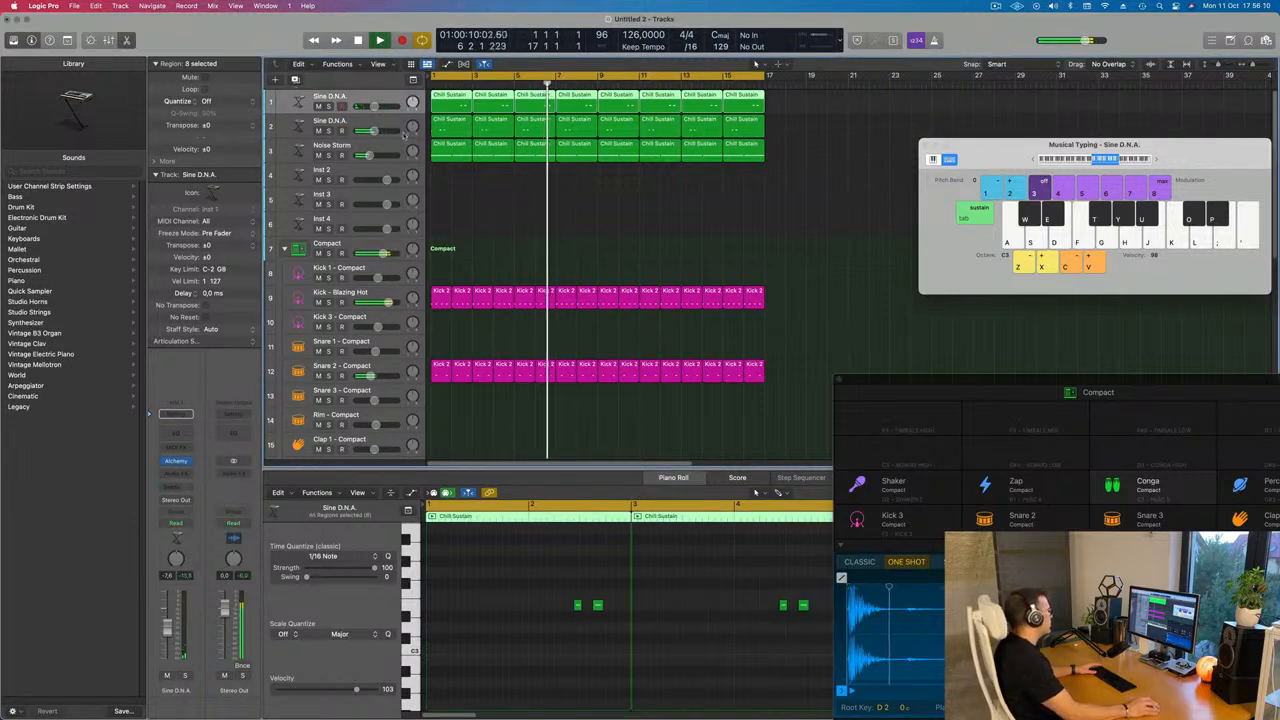
key(super+d)
drag(772, 107, 447, 124)
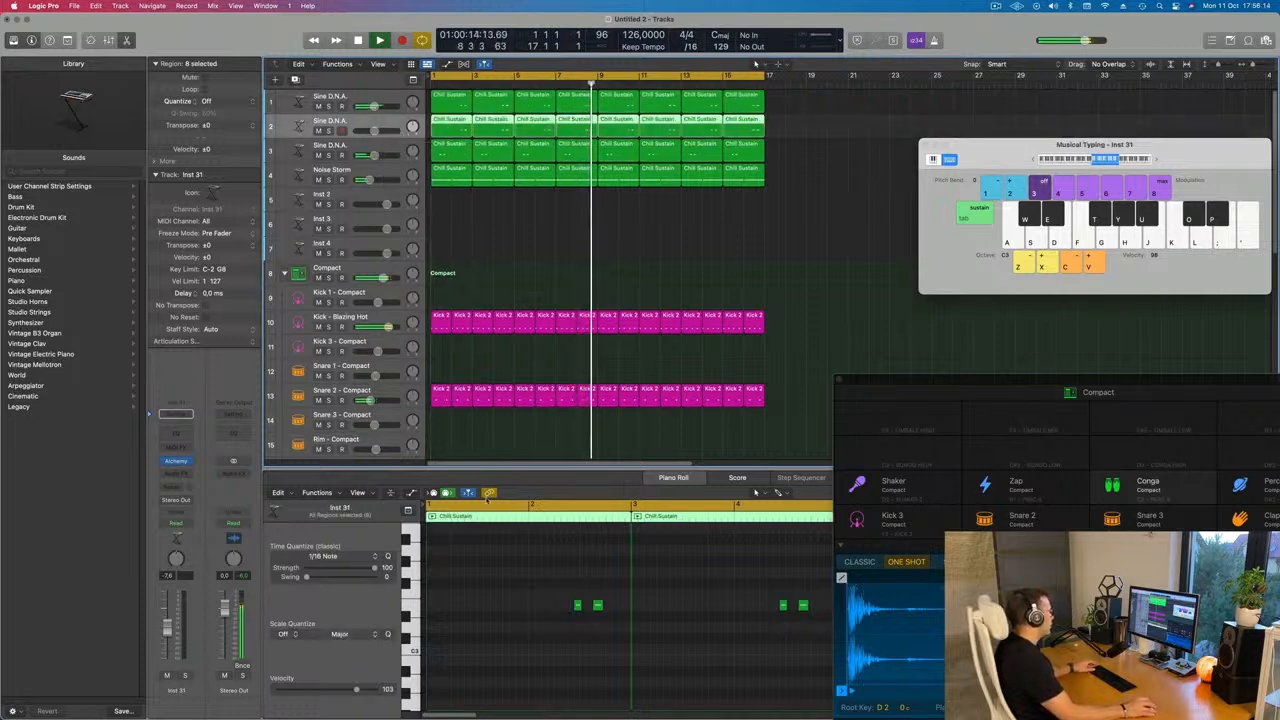
Play back while selecting the new track and viewing its notes in the piano roll
key(space)
scroll(514, 589, down, 5)
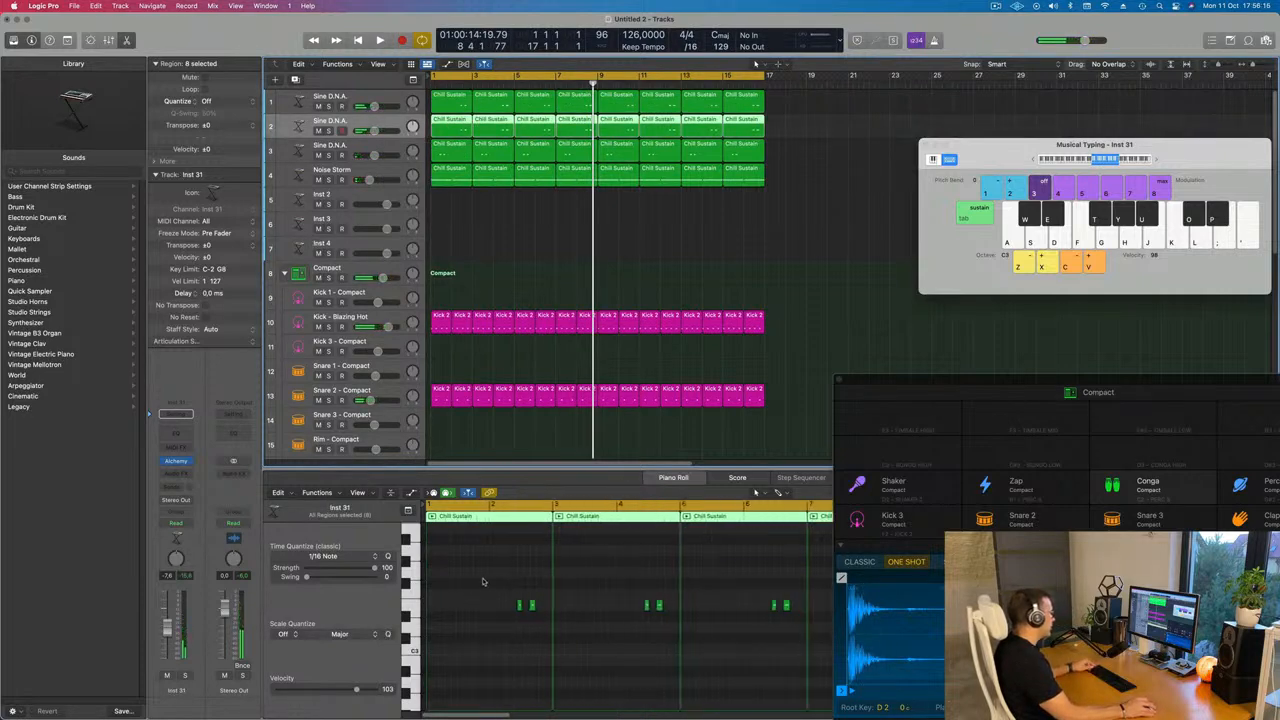
key(super+a)
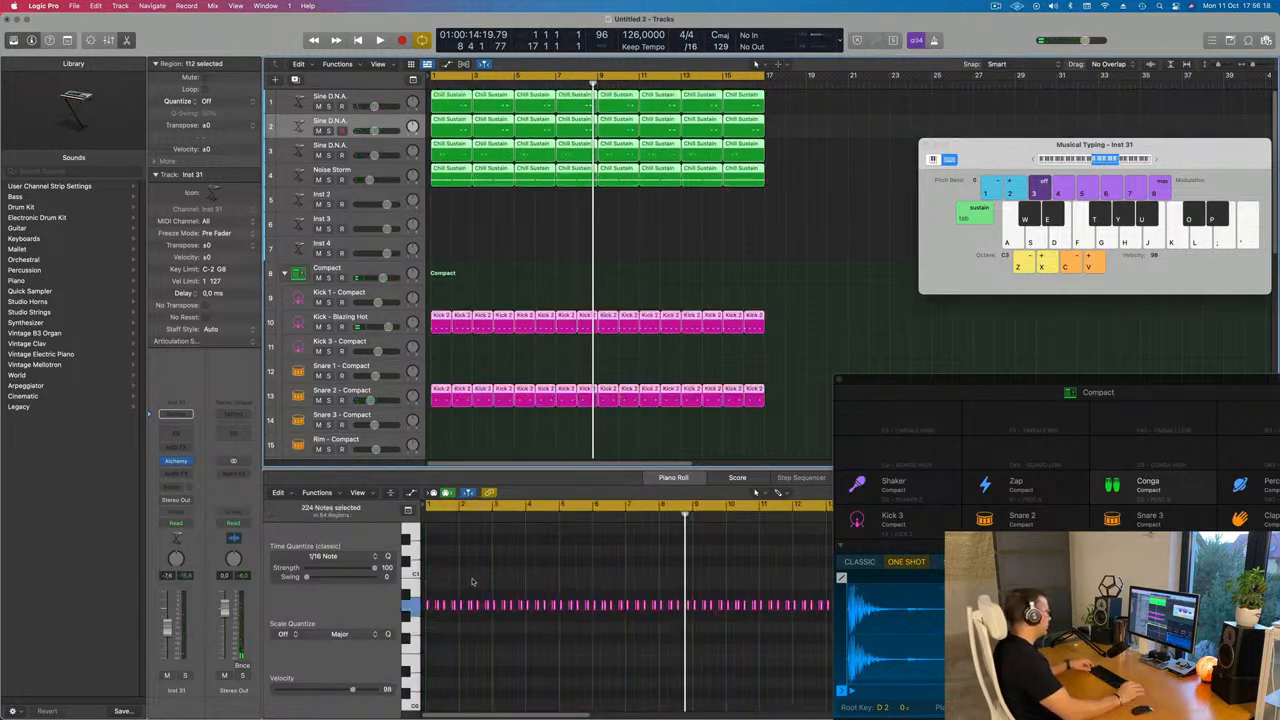
click(517, 575)
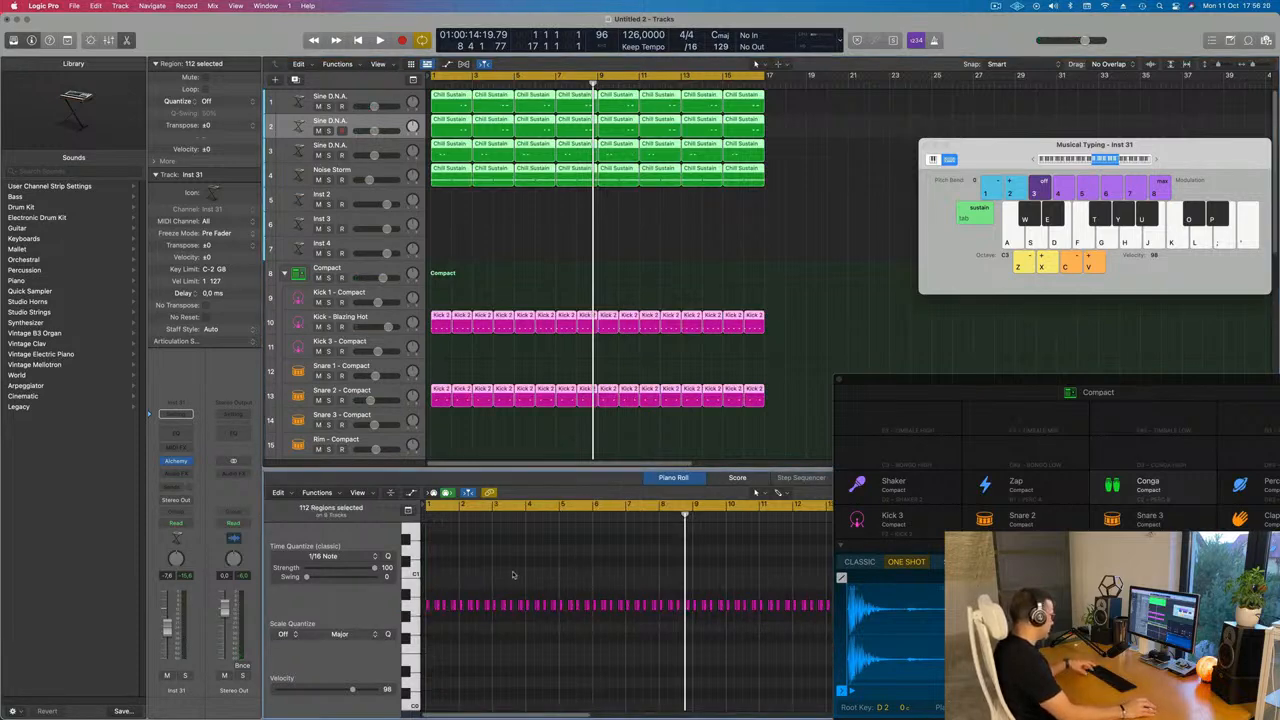
click(521, 206)
click(381, 124)
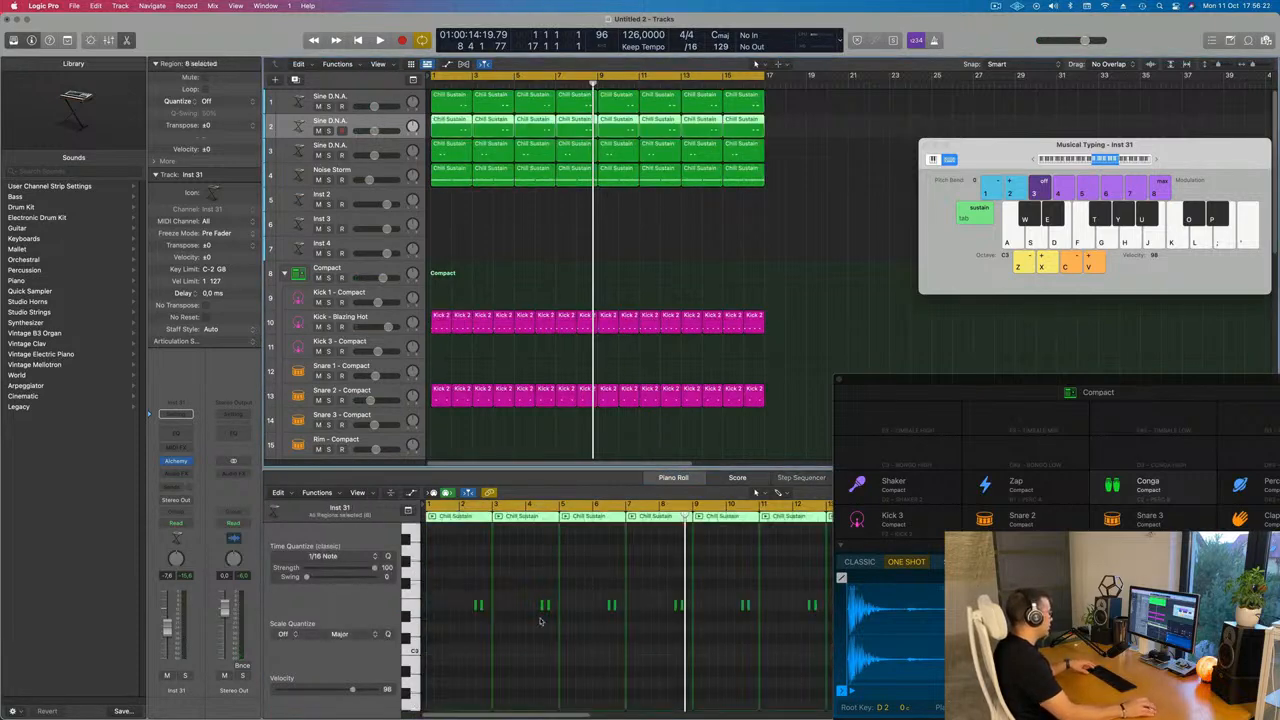
click(540, 603)
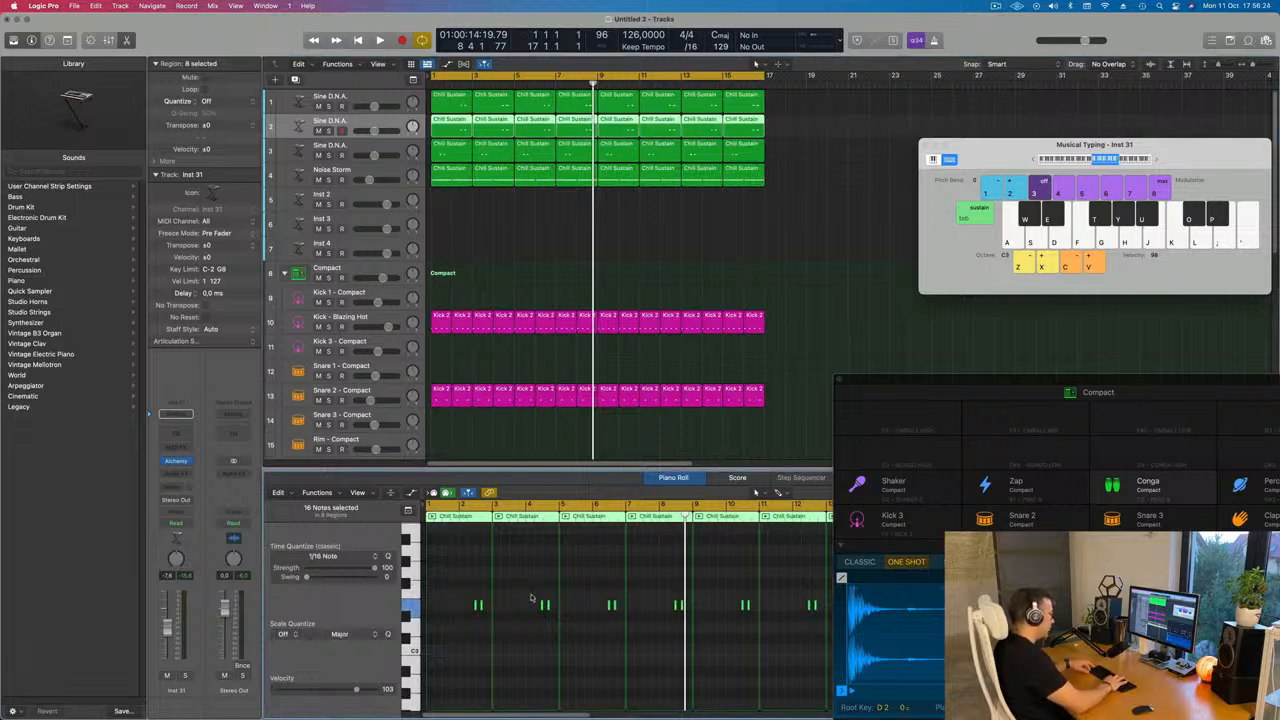
key(Return)
key(space)
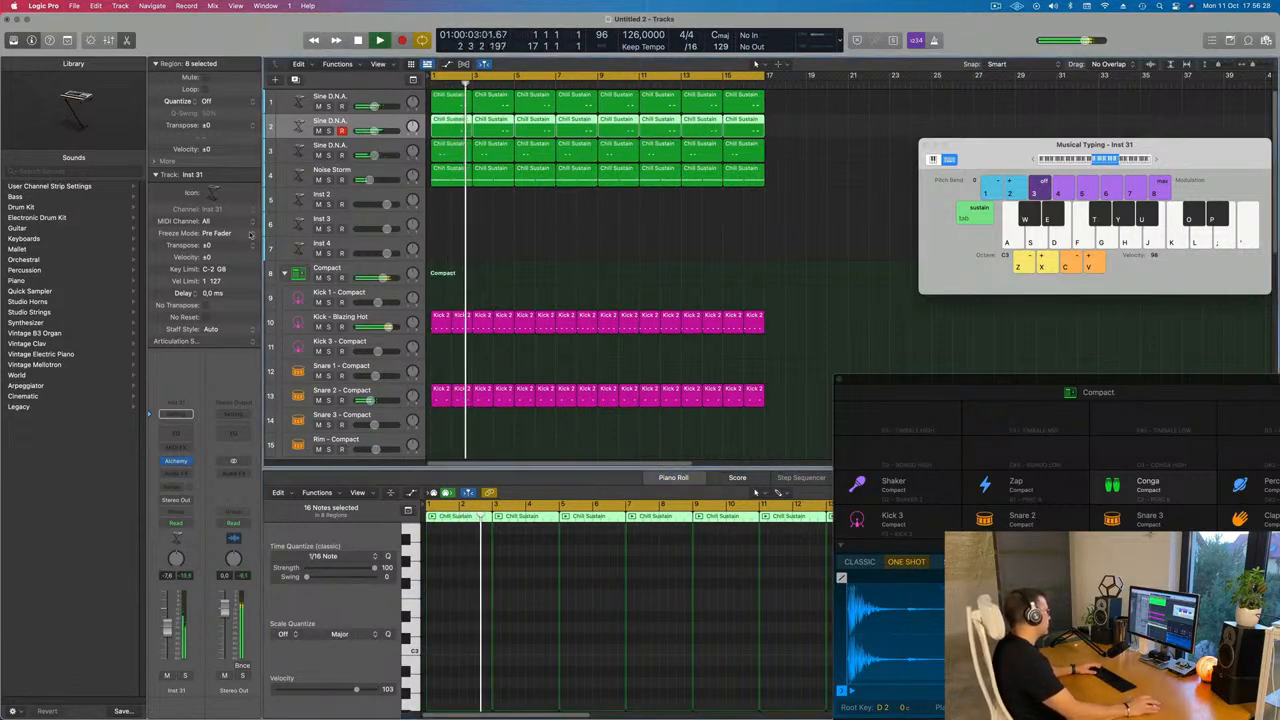
Open the new track's Alchemy instrument and load the Slow Acid Wave Bass preset
click(176, 461)
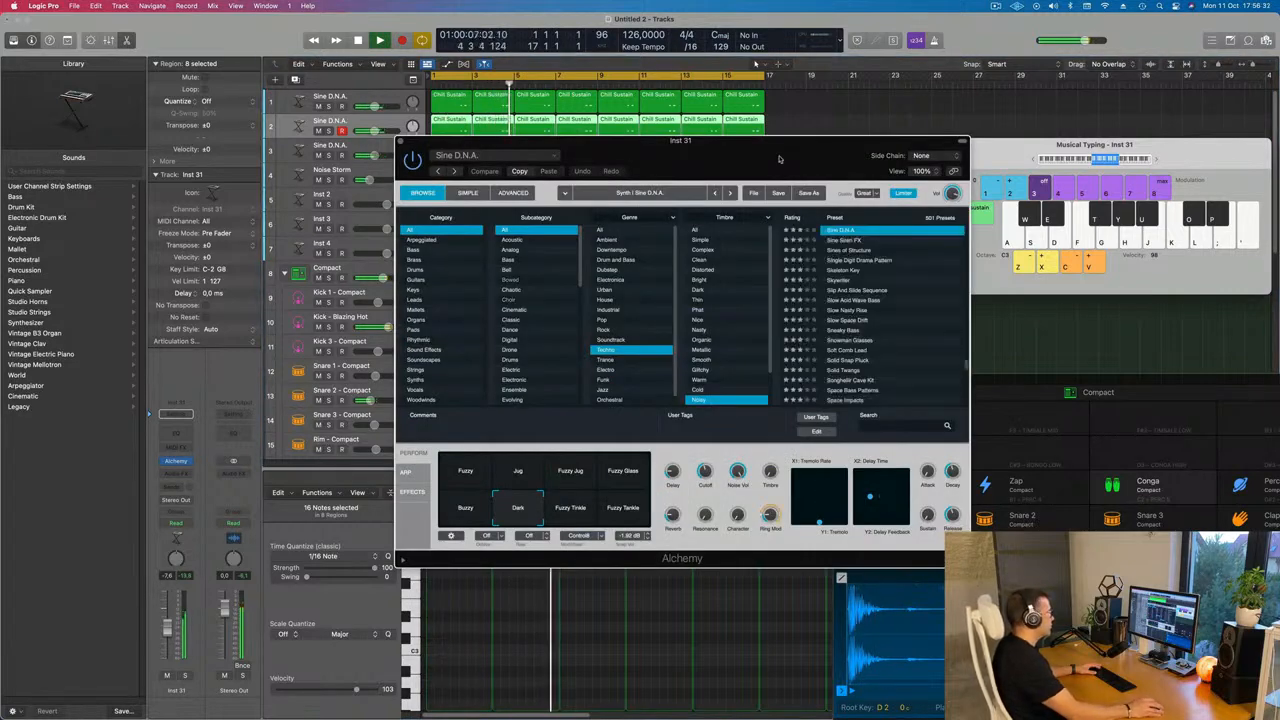
drag(784, 157, 629, 149)
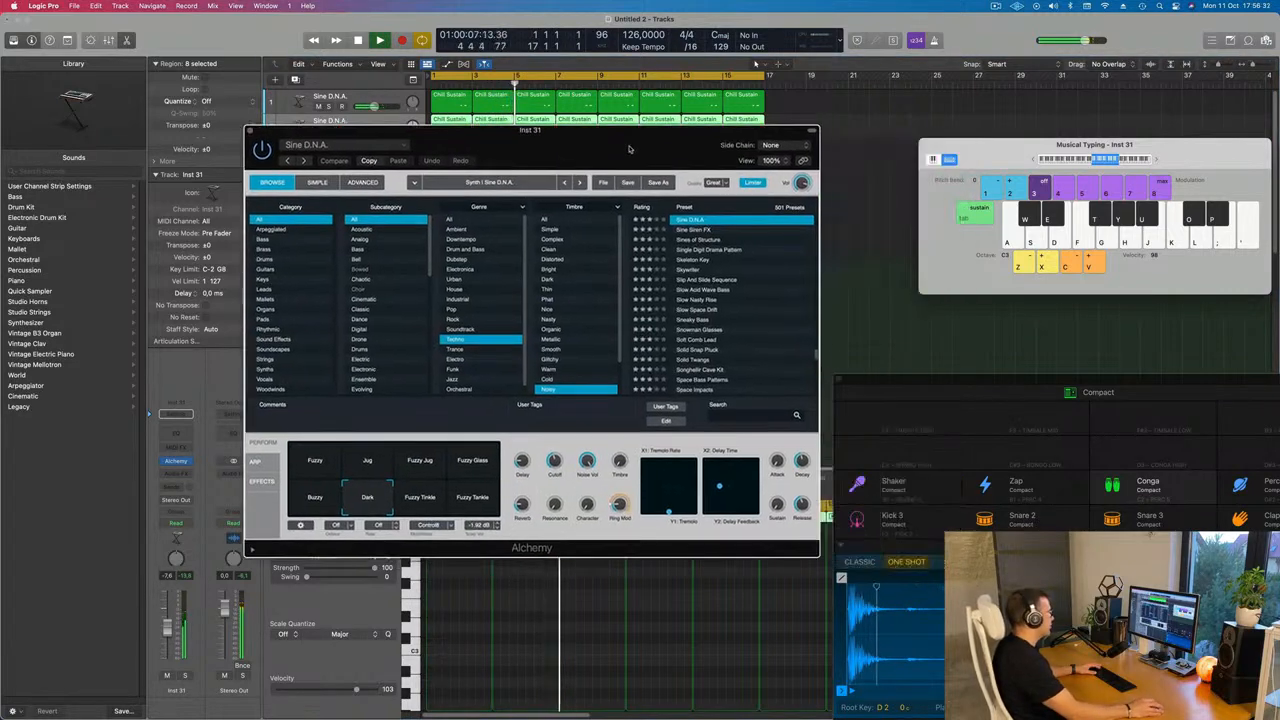
click(709, 290)
drag(611, 157, 682, 241)
key(Return)
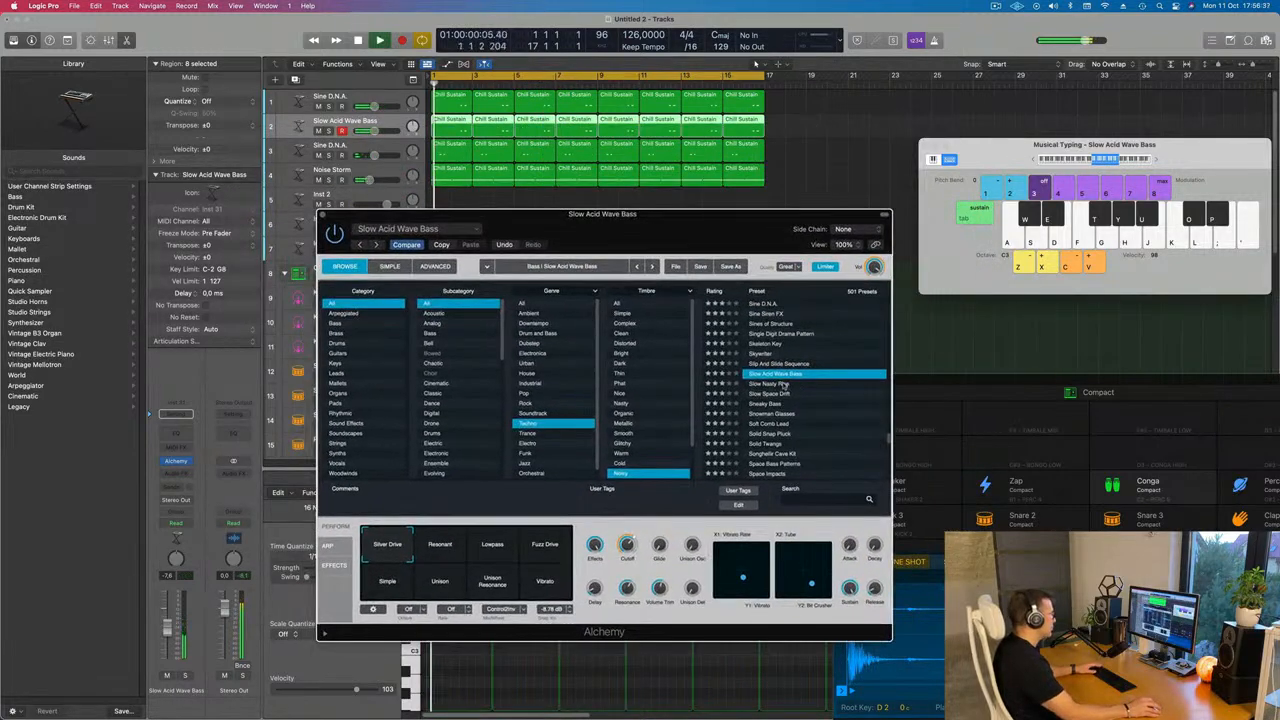
Try the Resonant and Lowpass performance snapshots and settle on Resonant
click(458, 551)
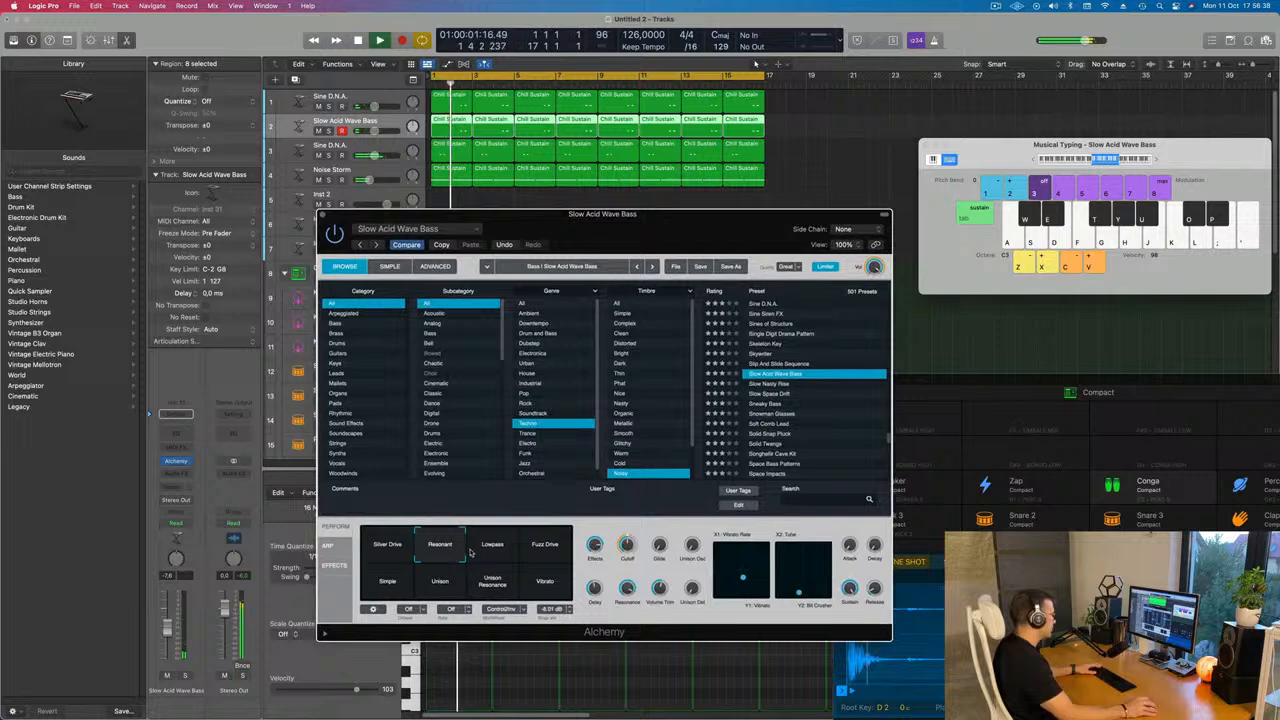
click(495, 553)
click(433, 546)
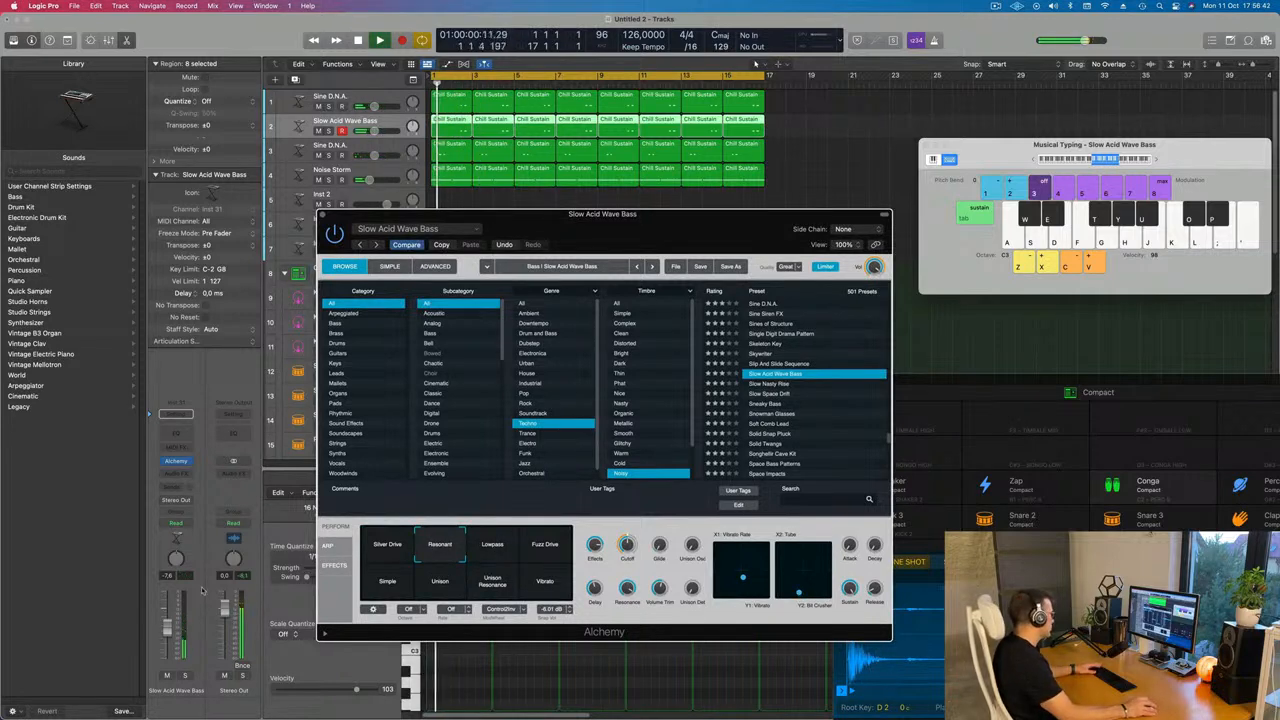
click(345, 121)
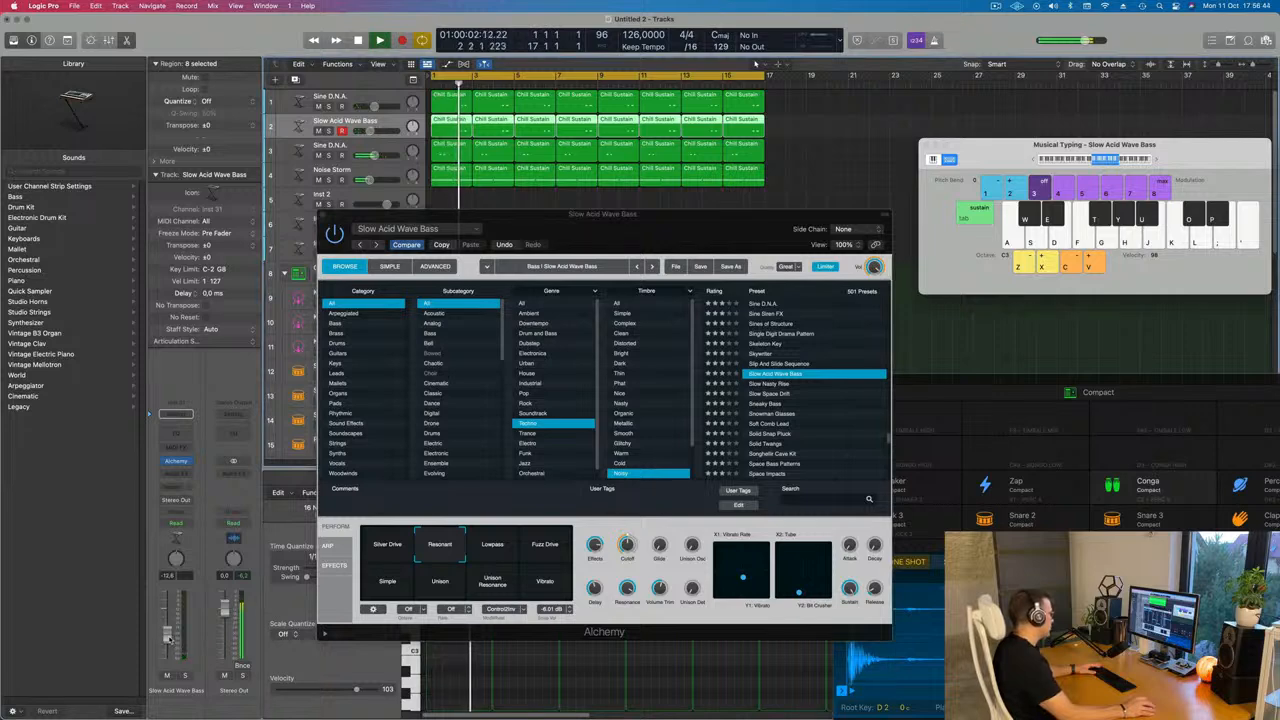
Tweak Alchemy's Effects and Cutoff knobs and lower the Slow Acid Wave Bass track's volume slightly
click(632, 572)
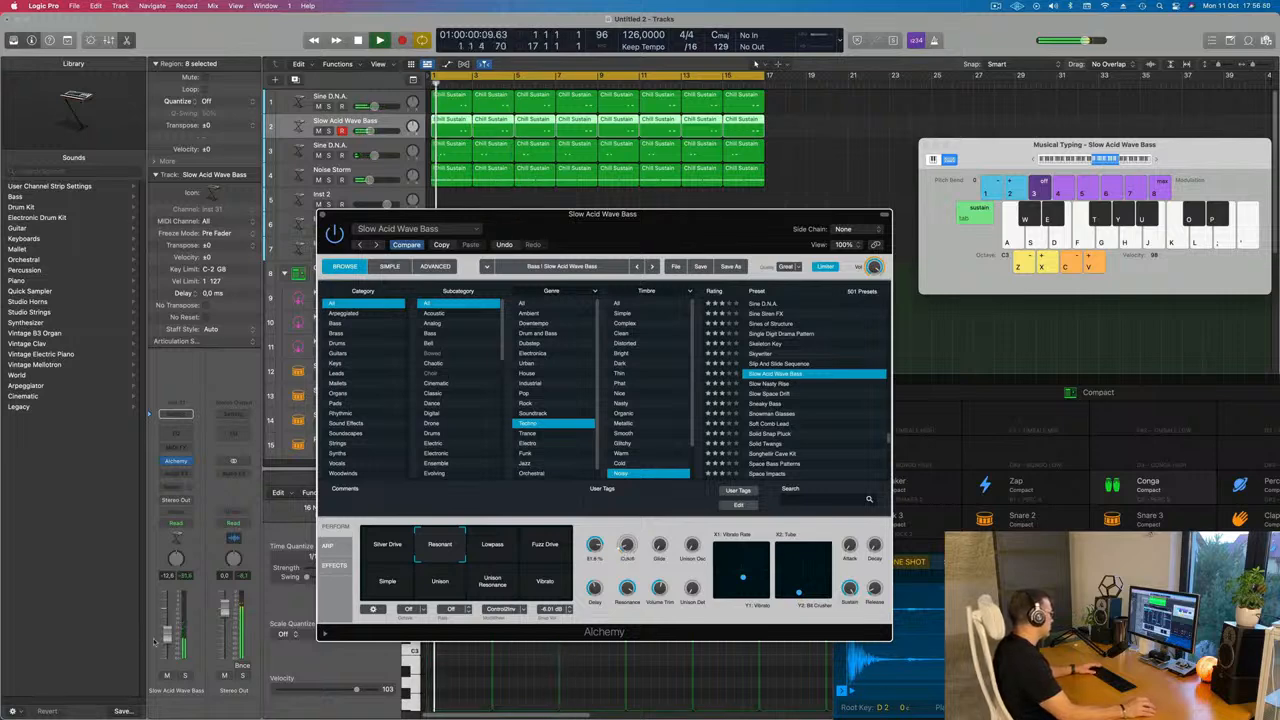
drag(169, 634, 170, 641)
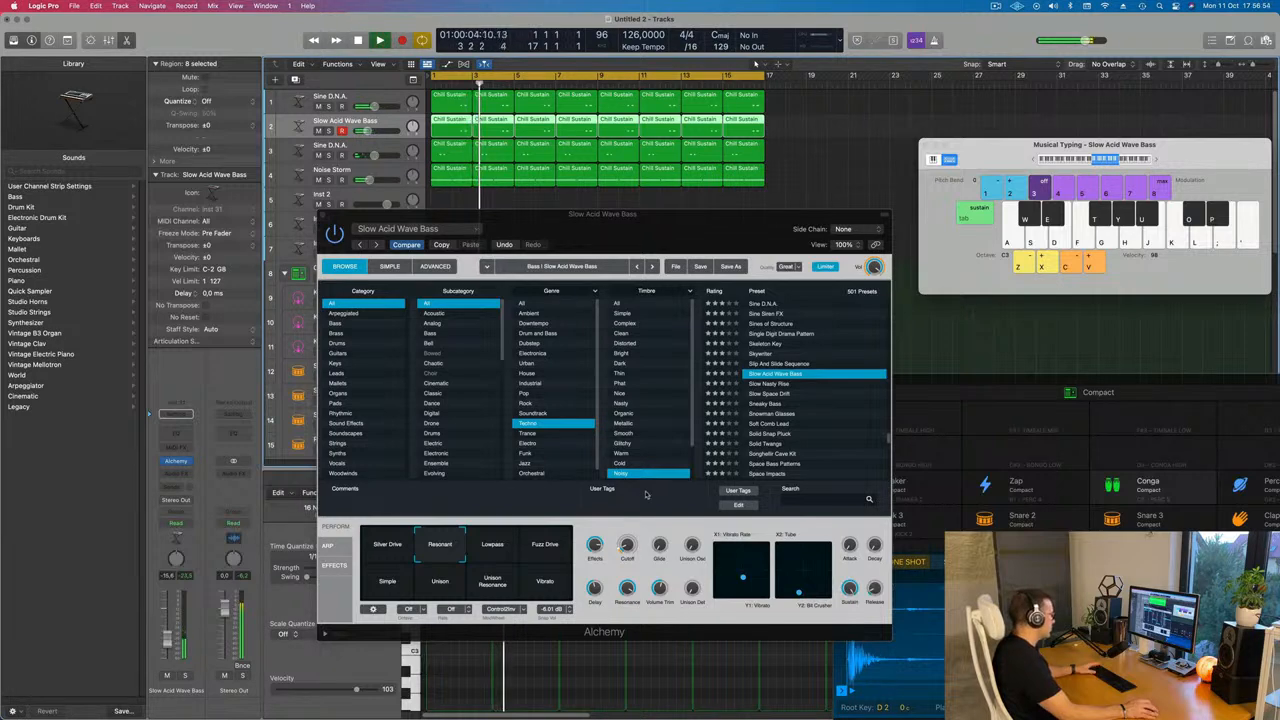
drag(626, 546, 626, 547)
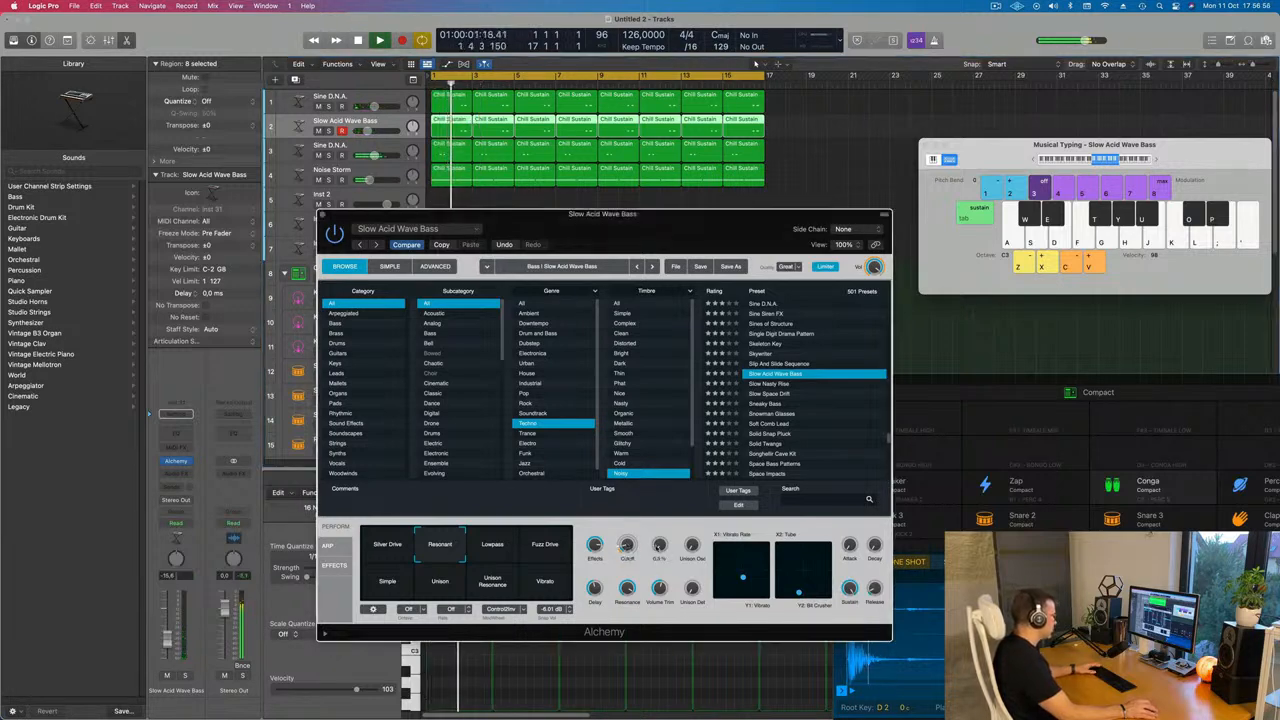
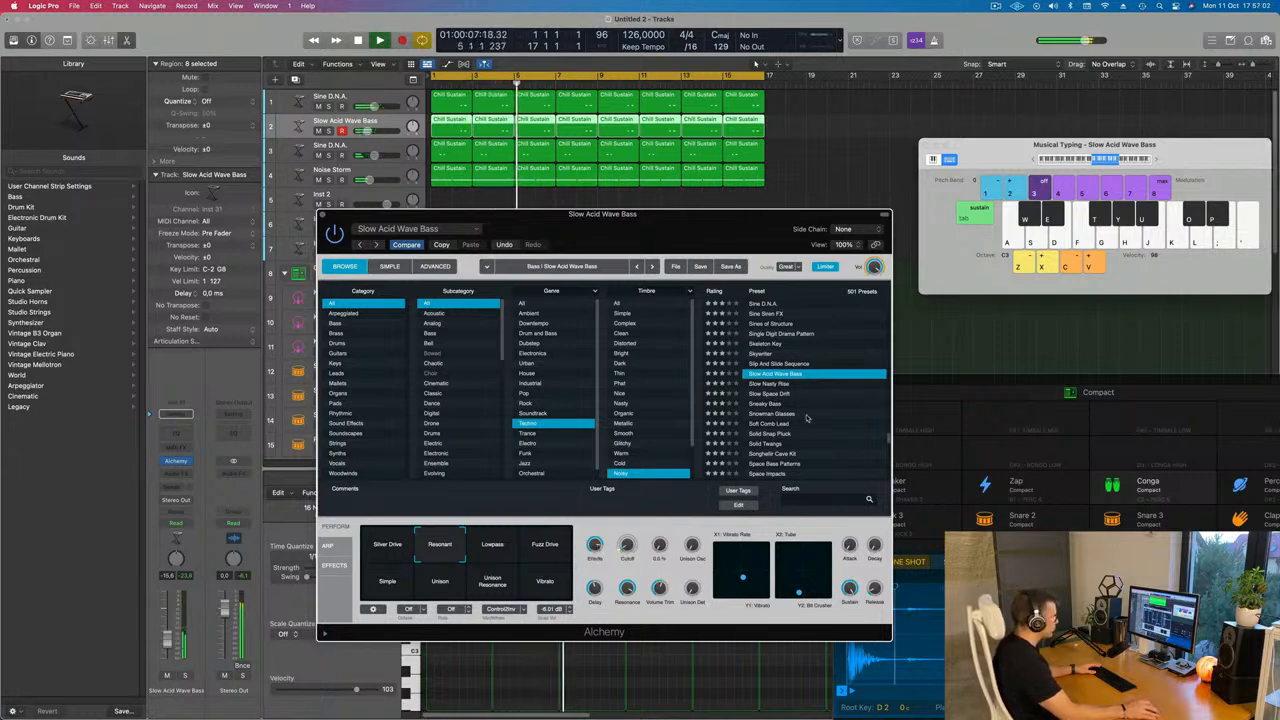
Audition Alchemy presets from Slow Nasty Rise through Space Invasion in the preset list
click(776, 384)
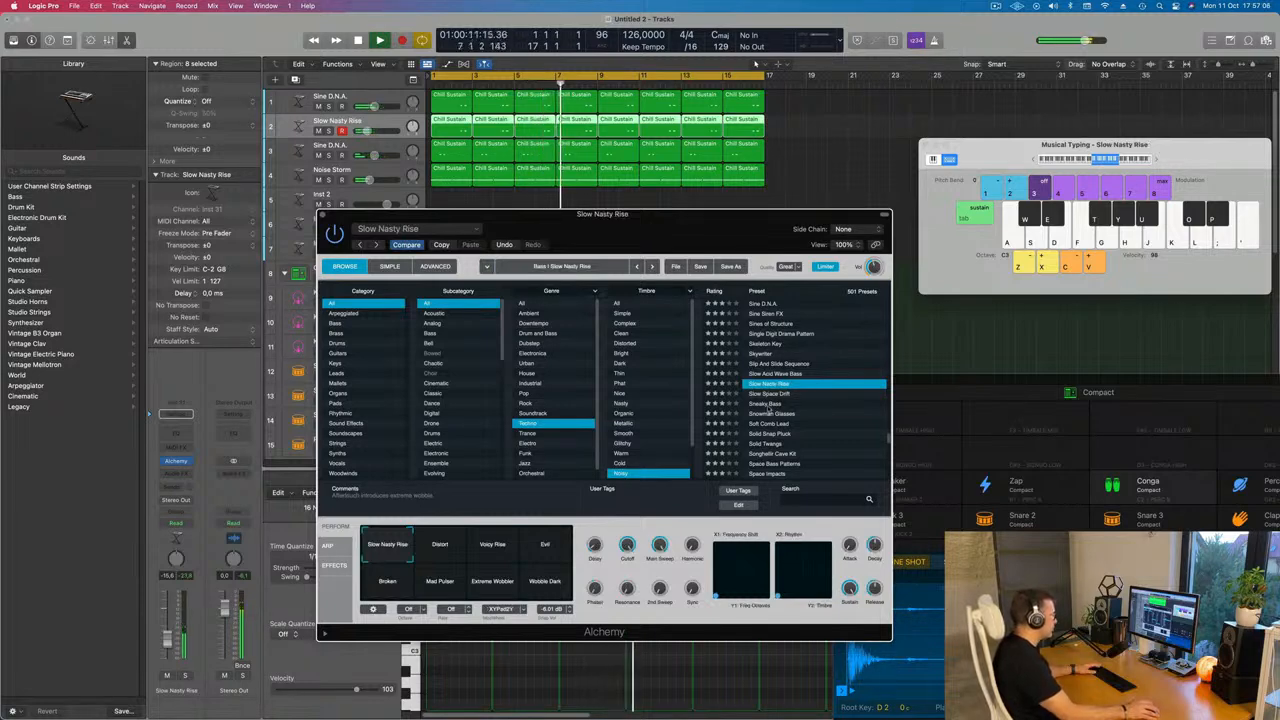
click(768, 404)
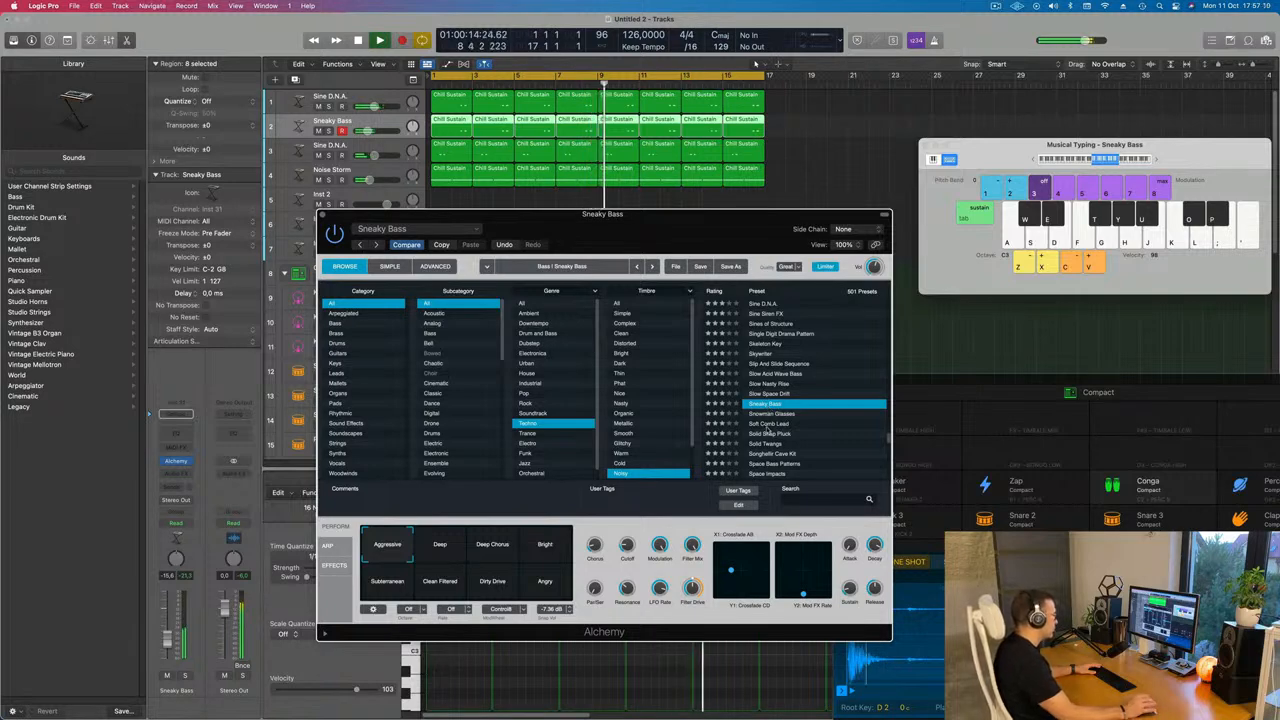
click(766, 426)
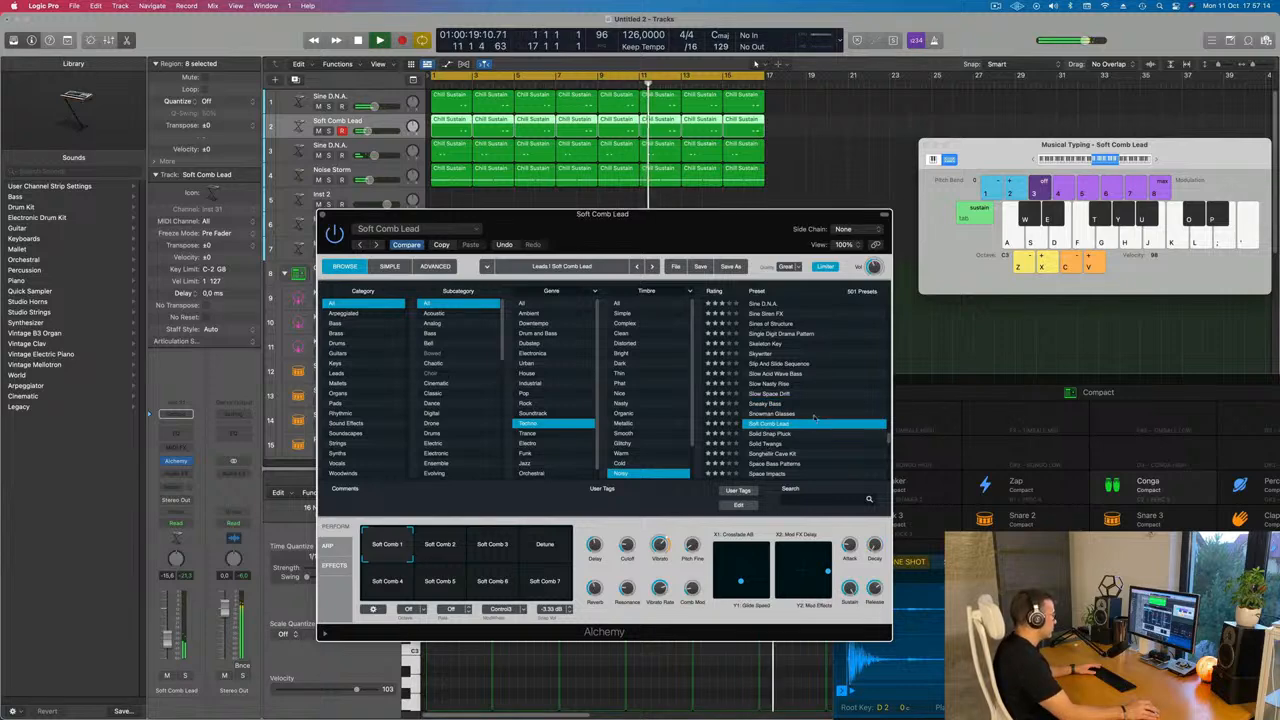
click(769, 443)
scroll(790, 414, down, 4)
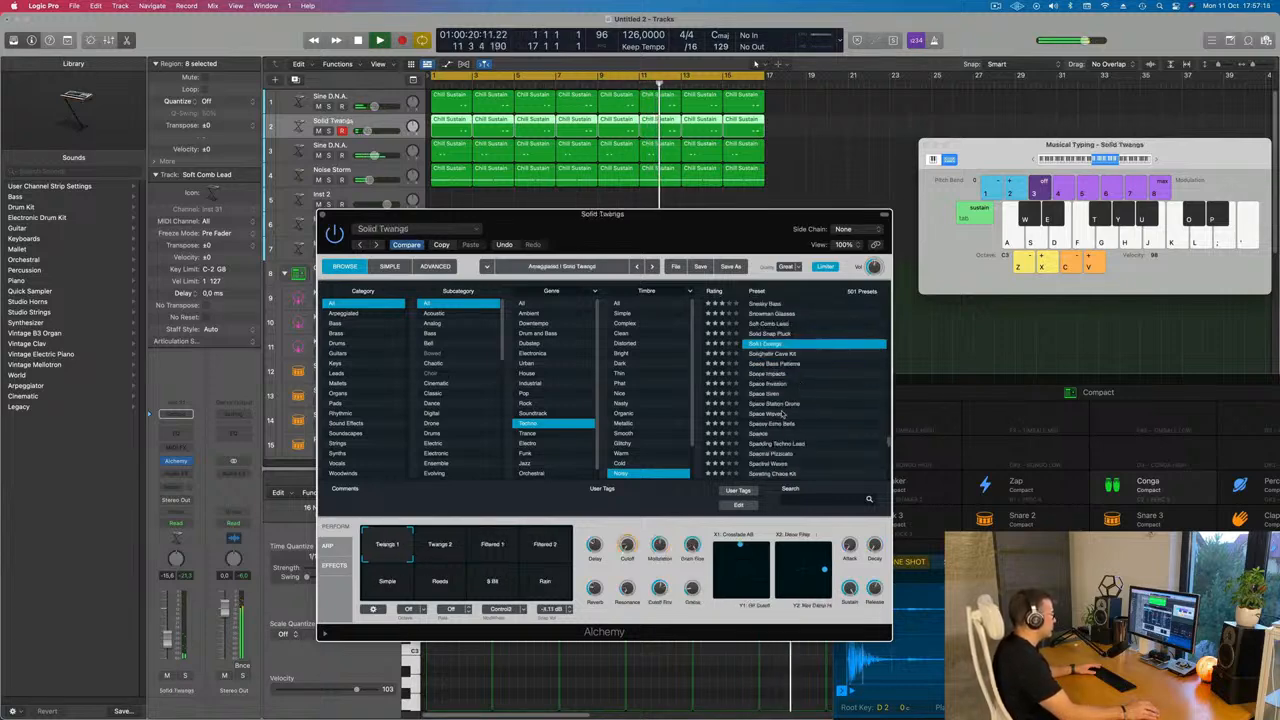
click(754, 385)
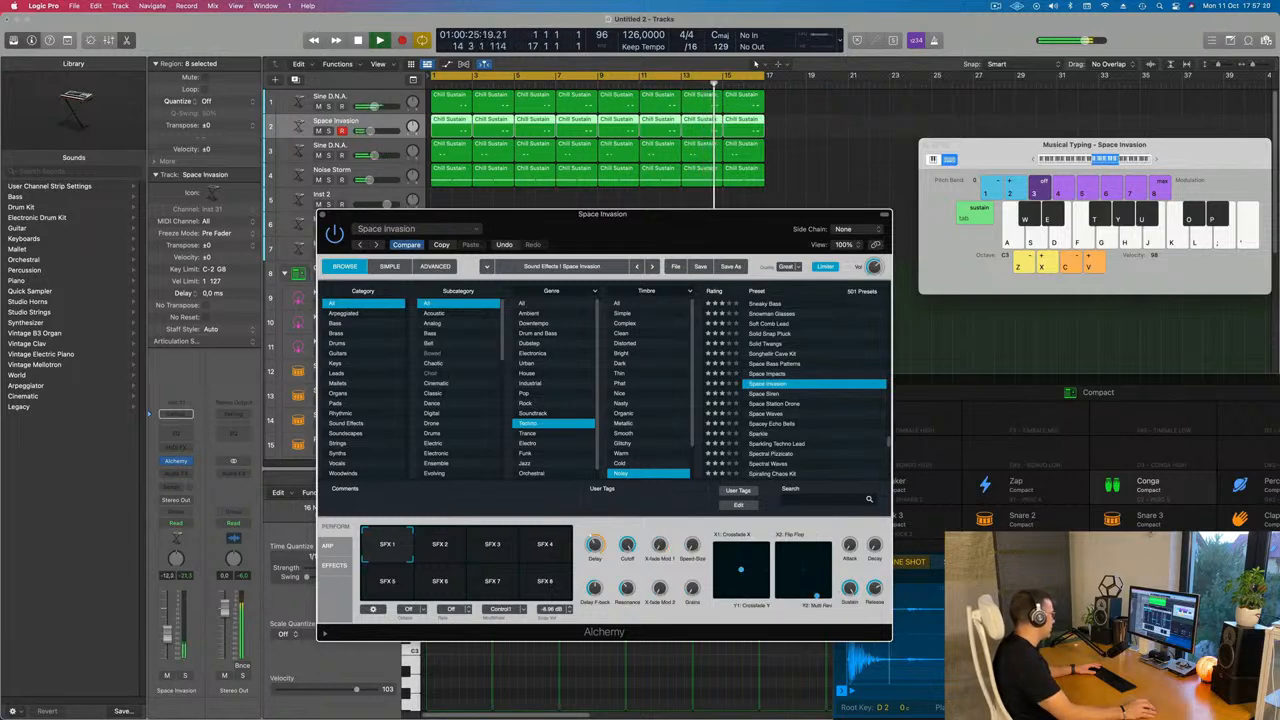
Audition the Spacey Echo Bells preset and scroll further through the Alchemy preset list
click(370, 131)
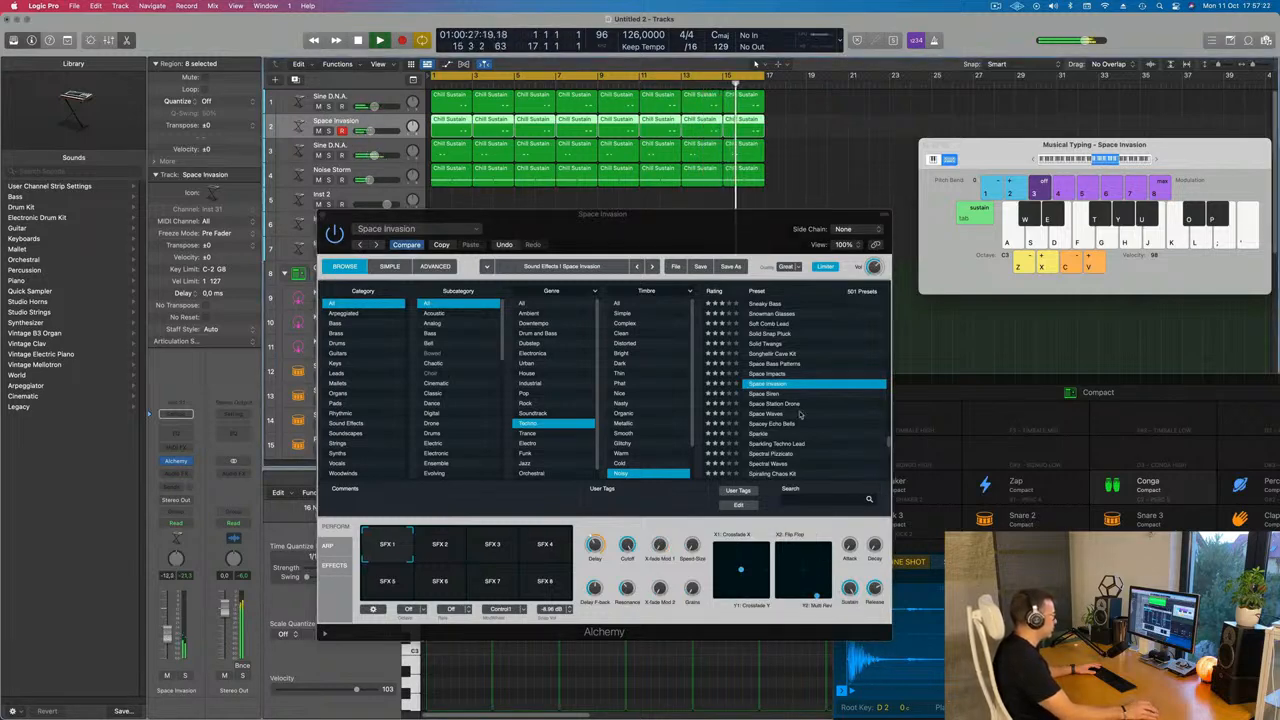
scroll(792, 415, down, 2)
click(778, 404)
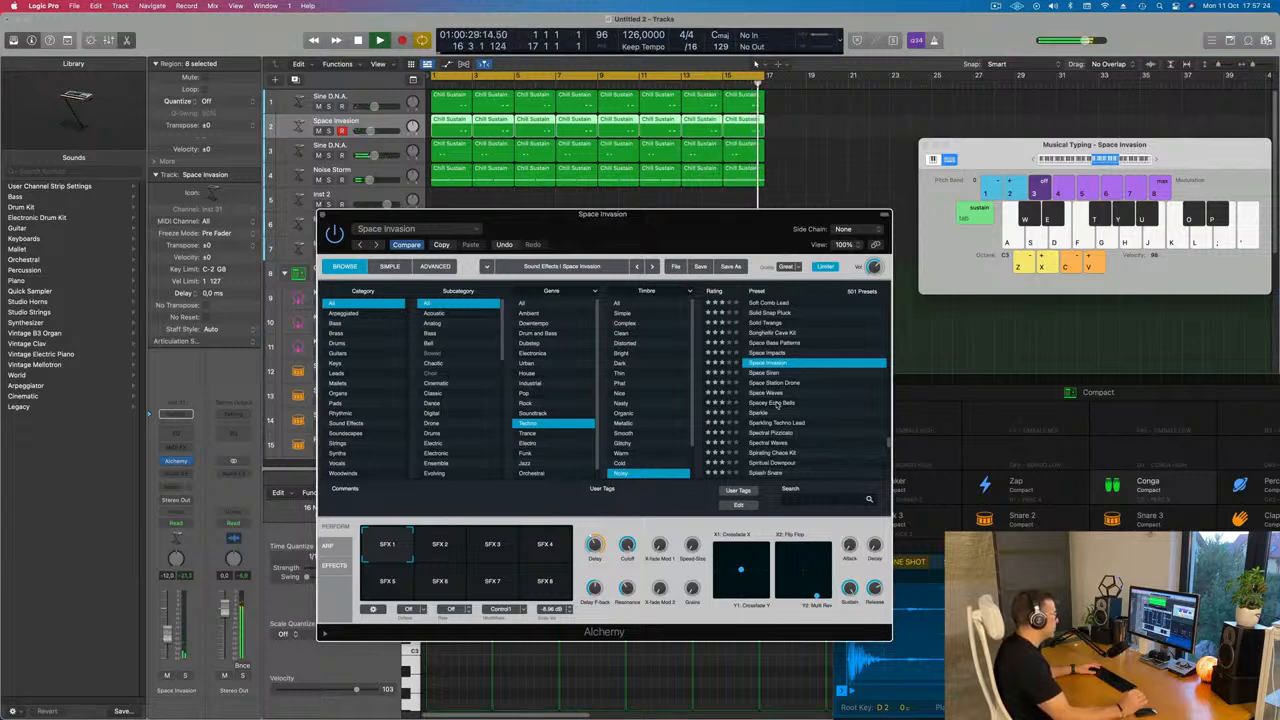
click(778, 404)
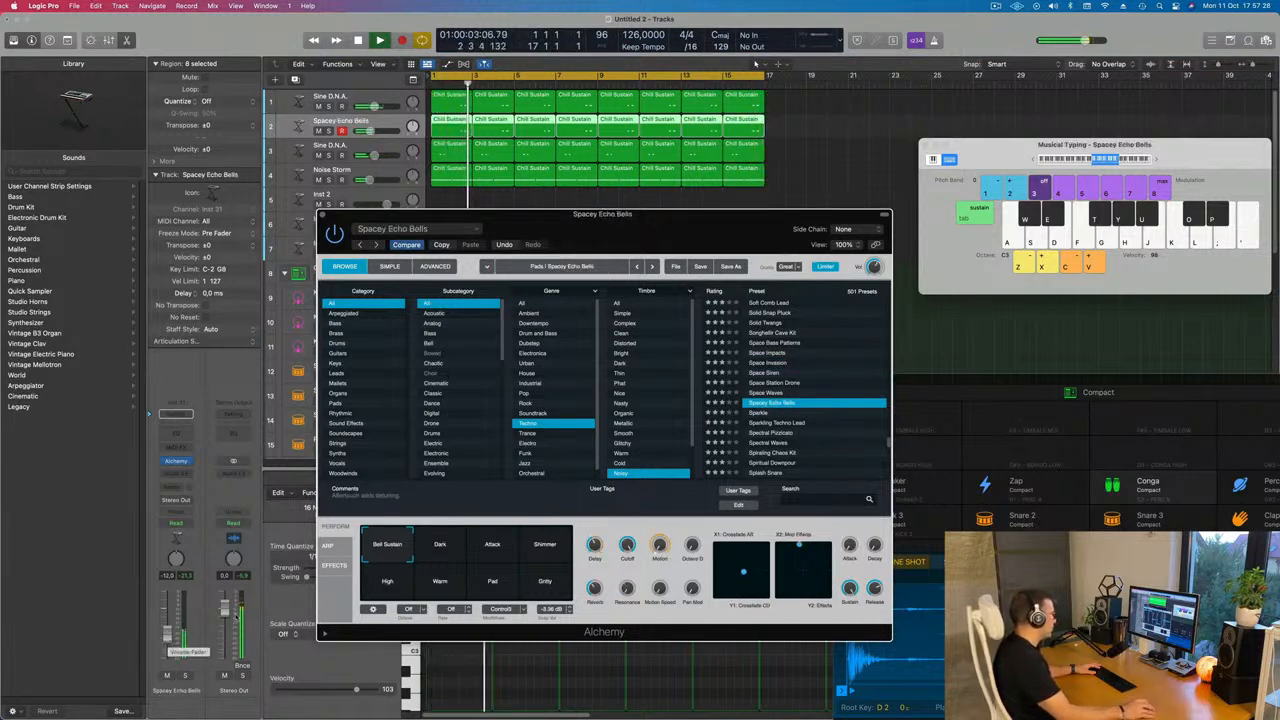
scroll(769, 452, down, 5)
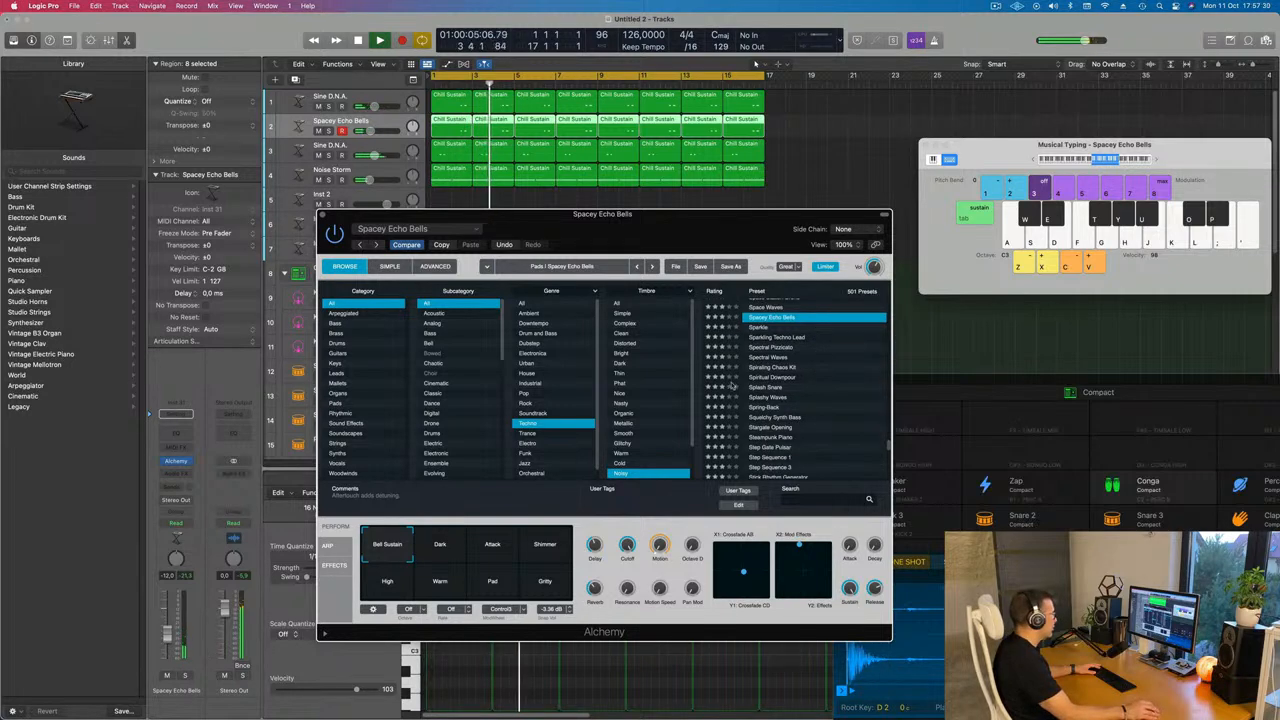
scroll(853, 380, down, 1)
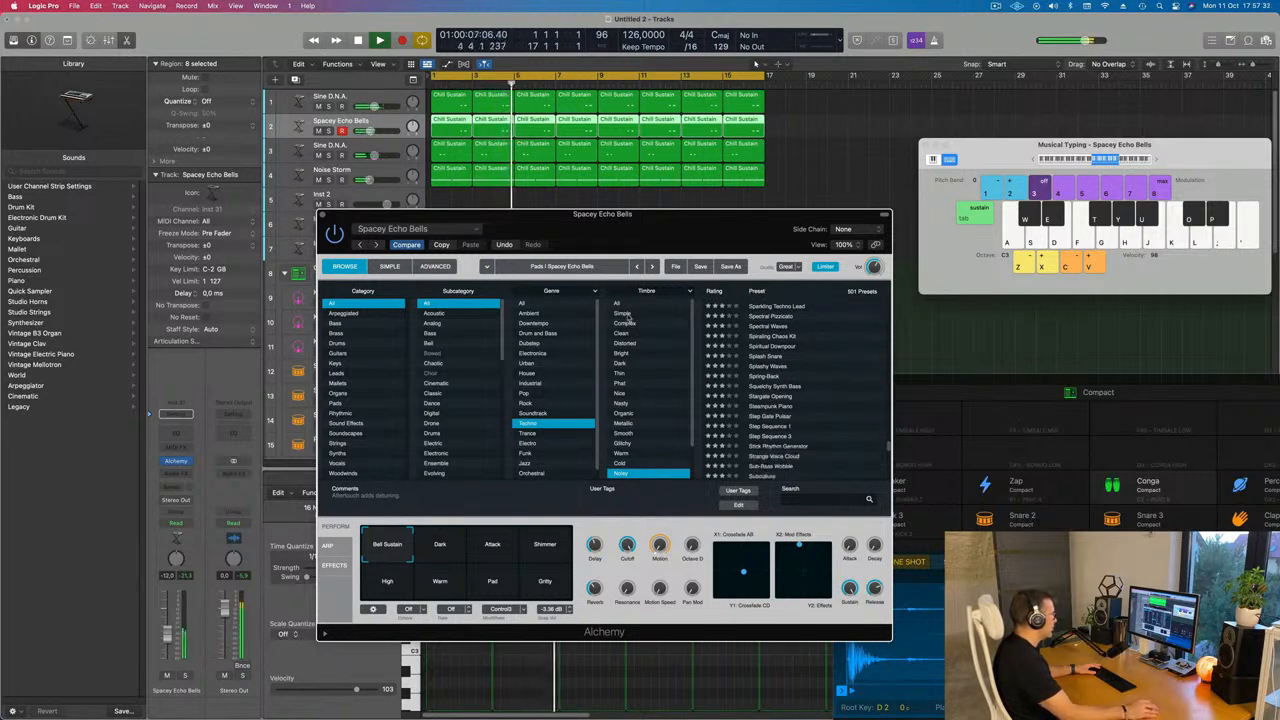
Set the Timbre filter to All and load the Stretched Staccato preset
click(620, 302)
scroll(775, 390, down, 2)
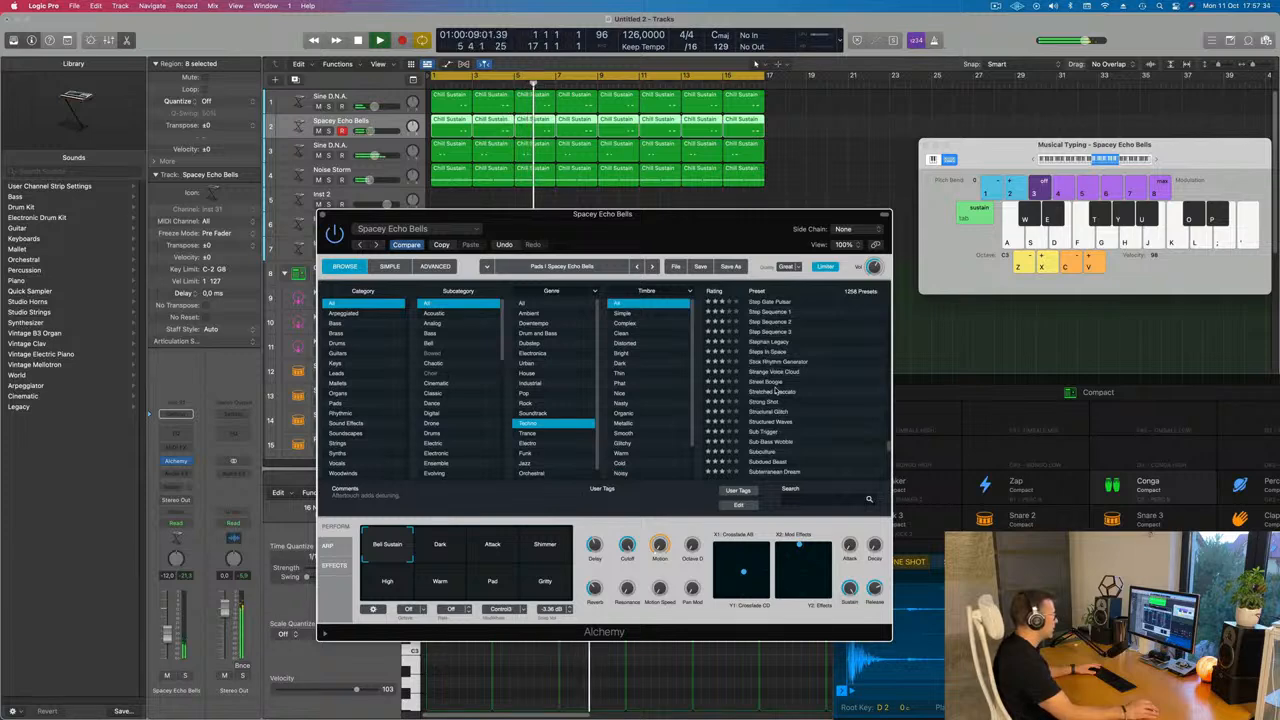
click(762, 391)
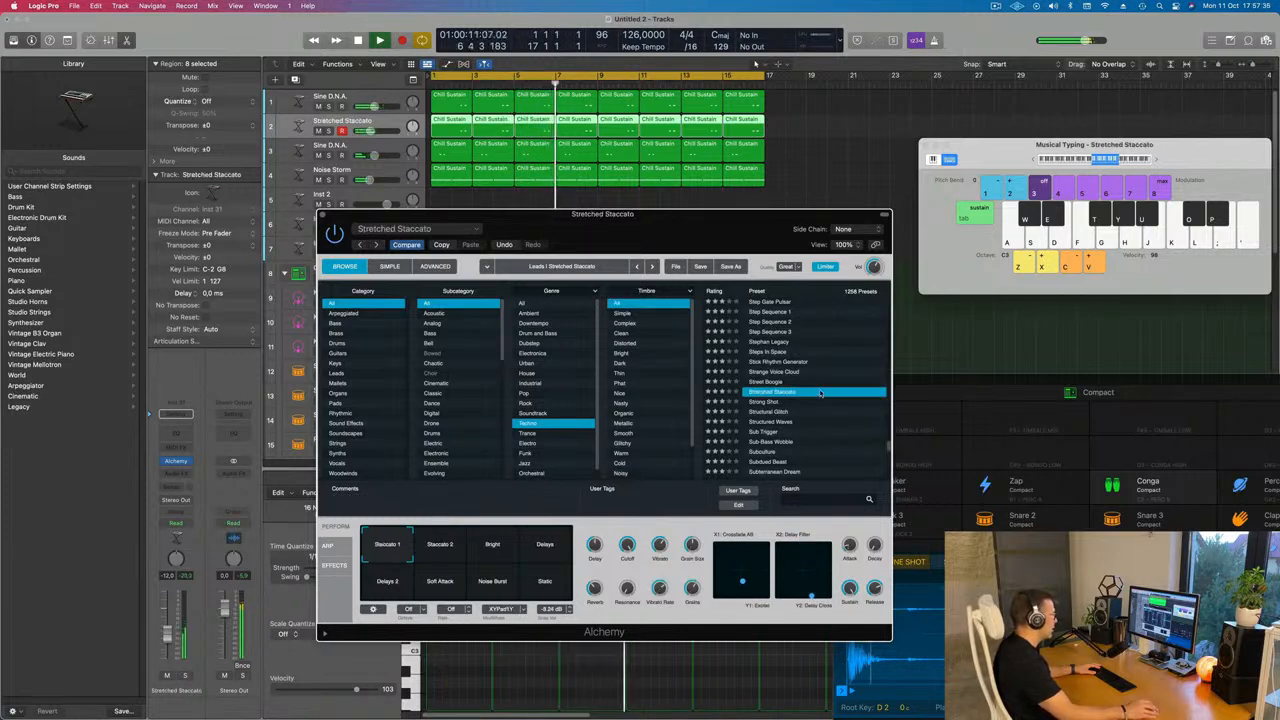
Audition Stretched Staccato's performance snapshots during playback and settle on Delays
mouse_move(705, 231)
mouse_down()
mouse_move(763, 234)
mouse_move(715, 228)
mouse_up()
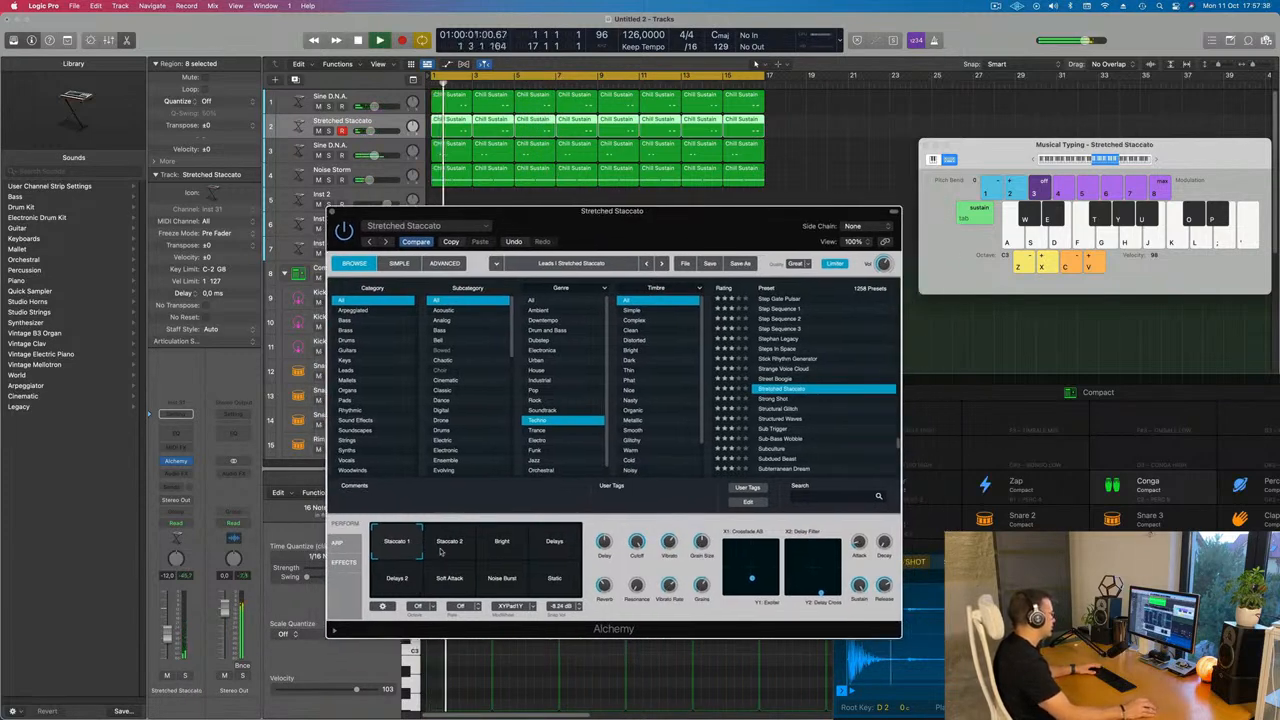
click(440, 551)
click(506, 550)
click(566, 543)
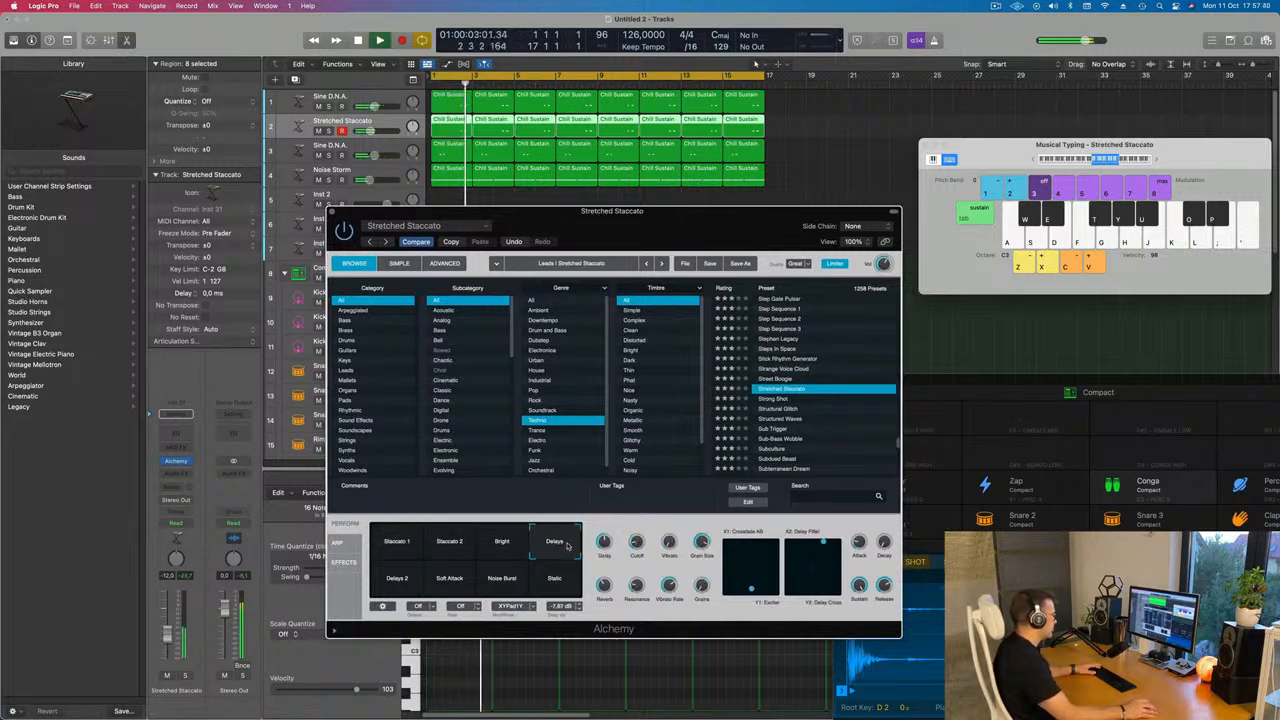
key(space)
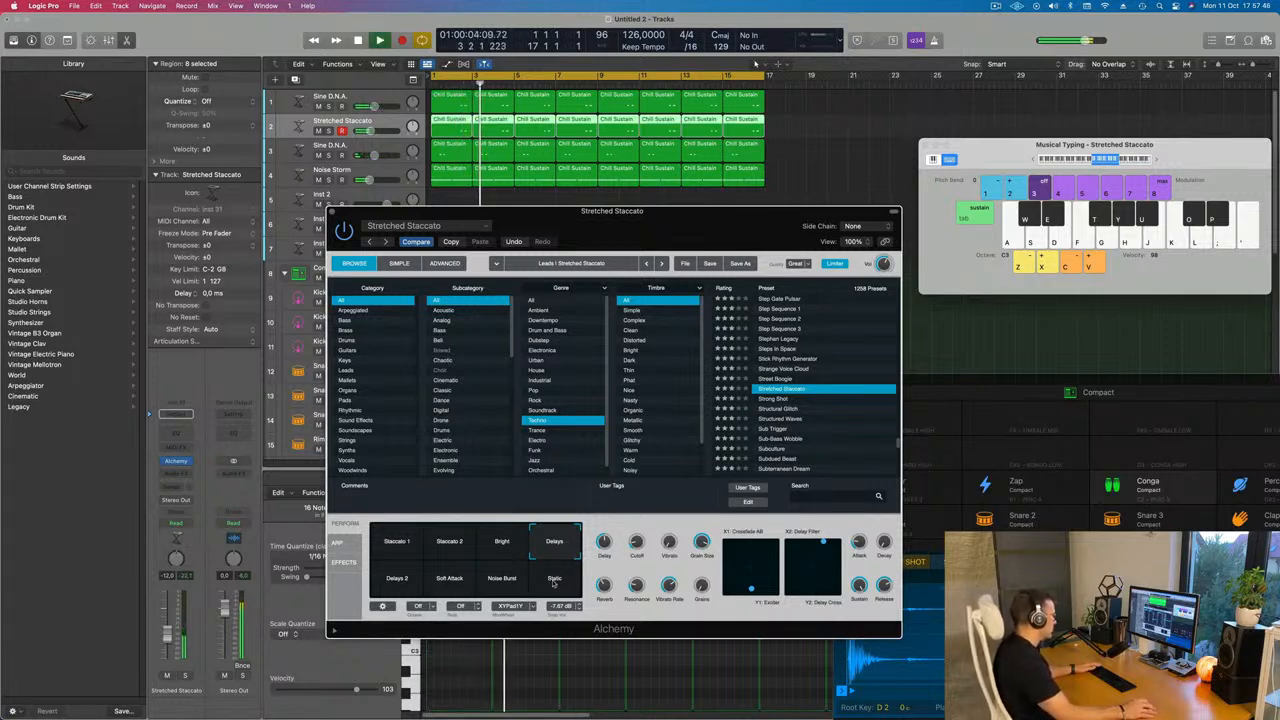
click(554, 582)
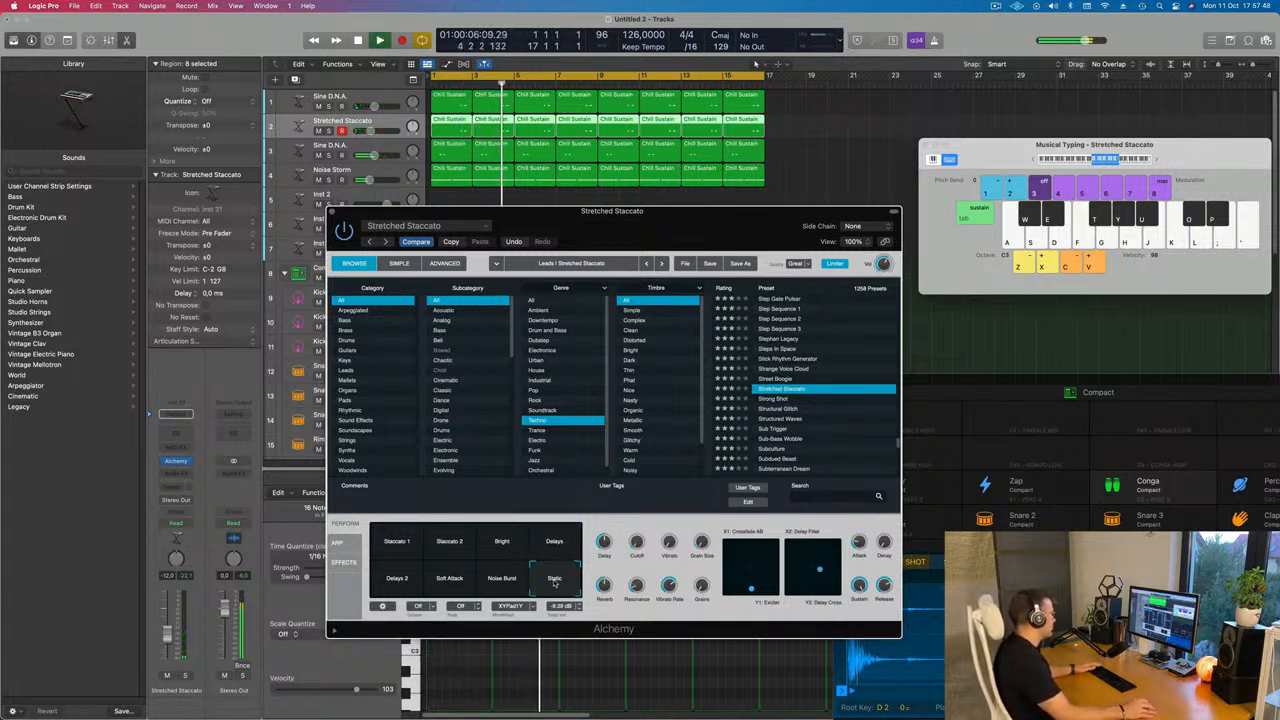
click(499, 586)
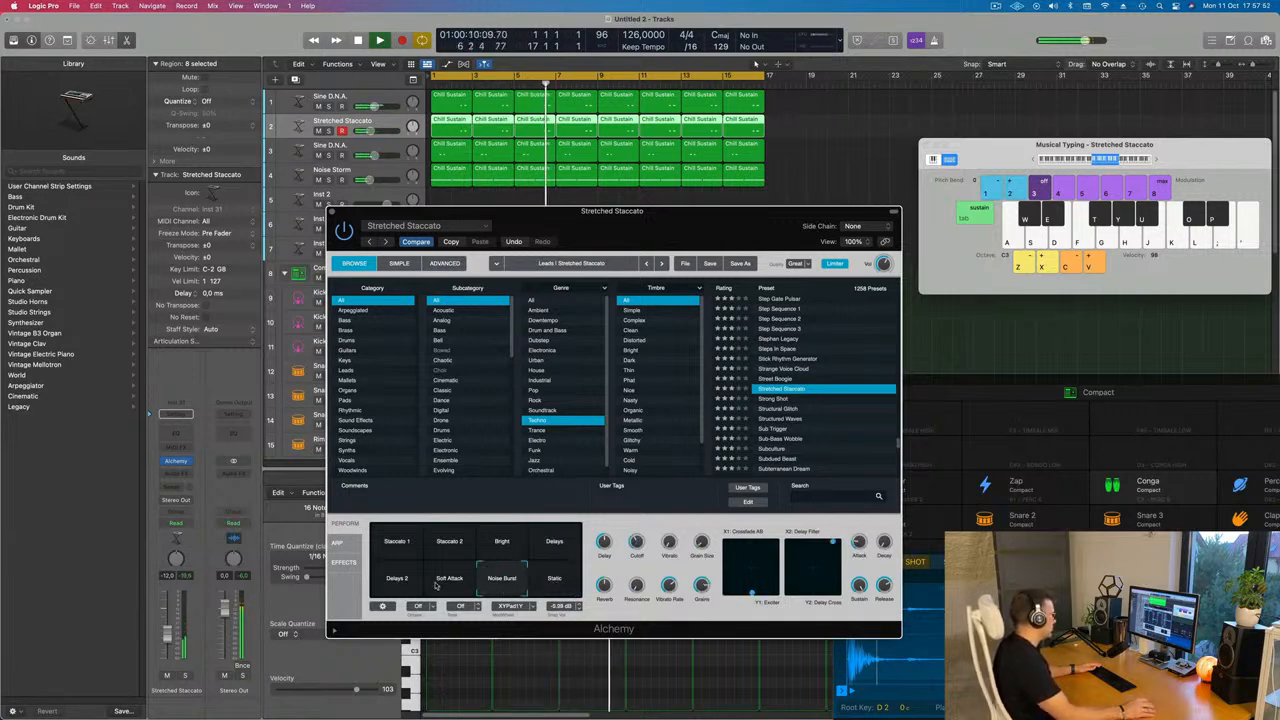
click(437, 588)
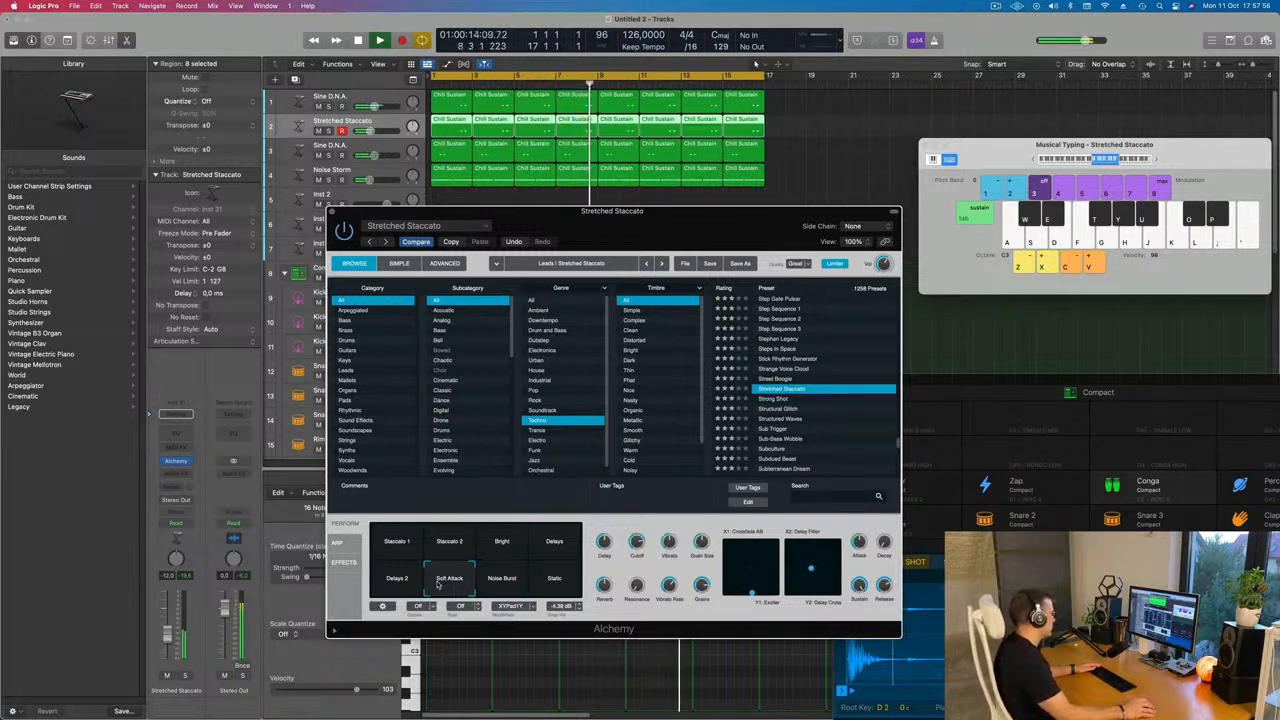
click(533, 544)
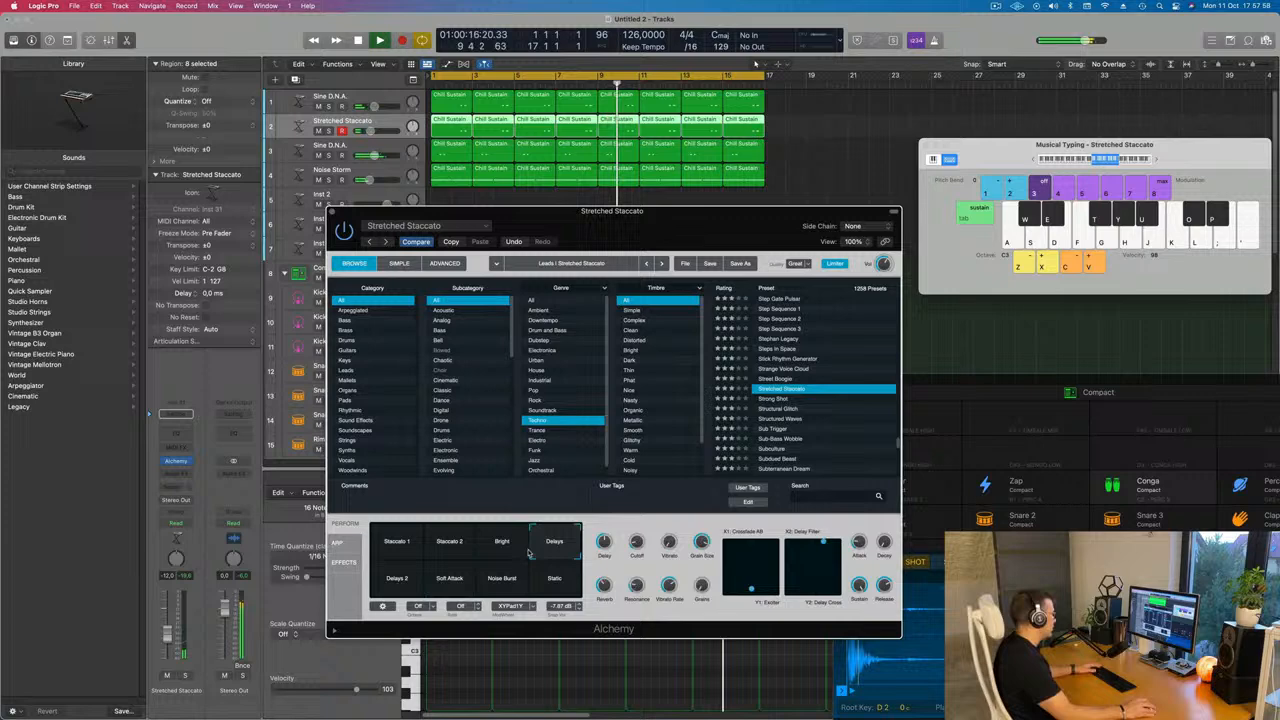
Lower the Stretched Staccato track's volume slightly and close the Alchemy window
click(174, 632)
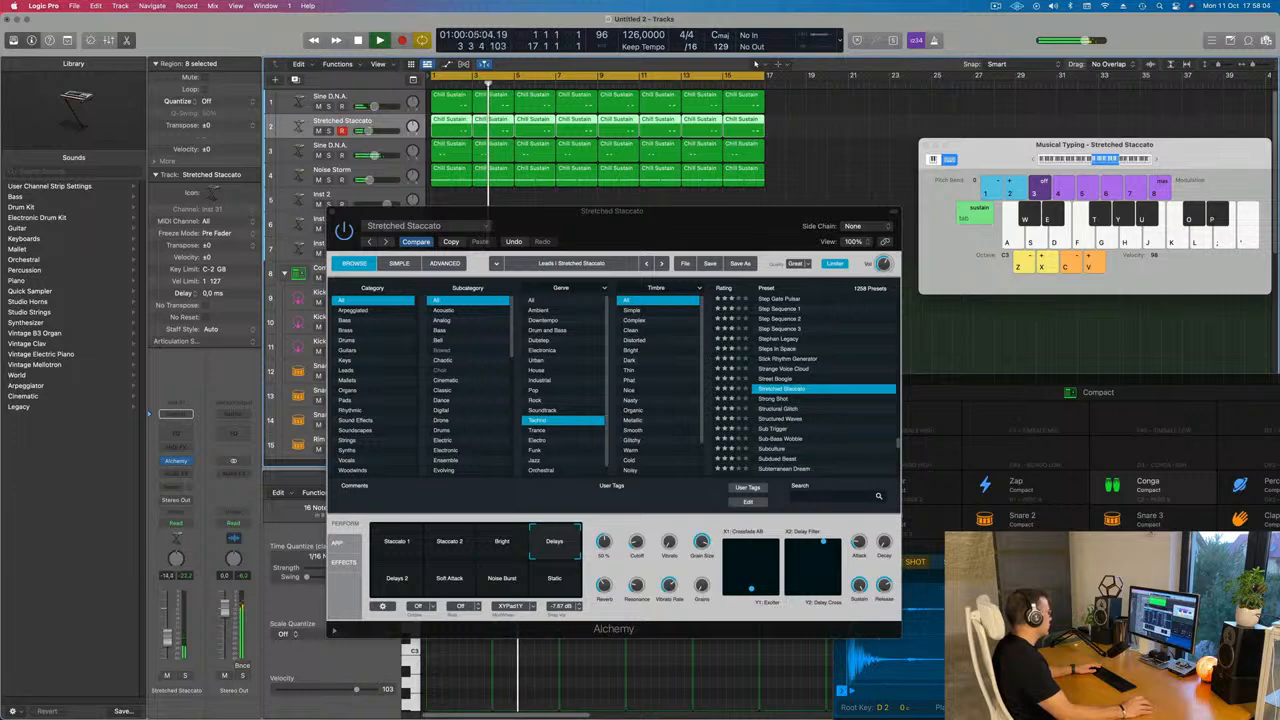
drag(400, 218, 380, 268)
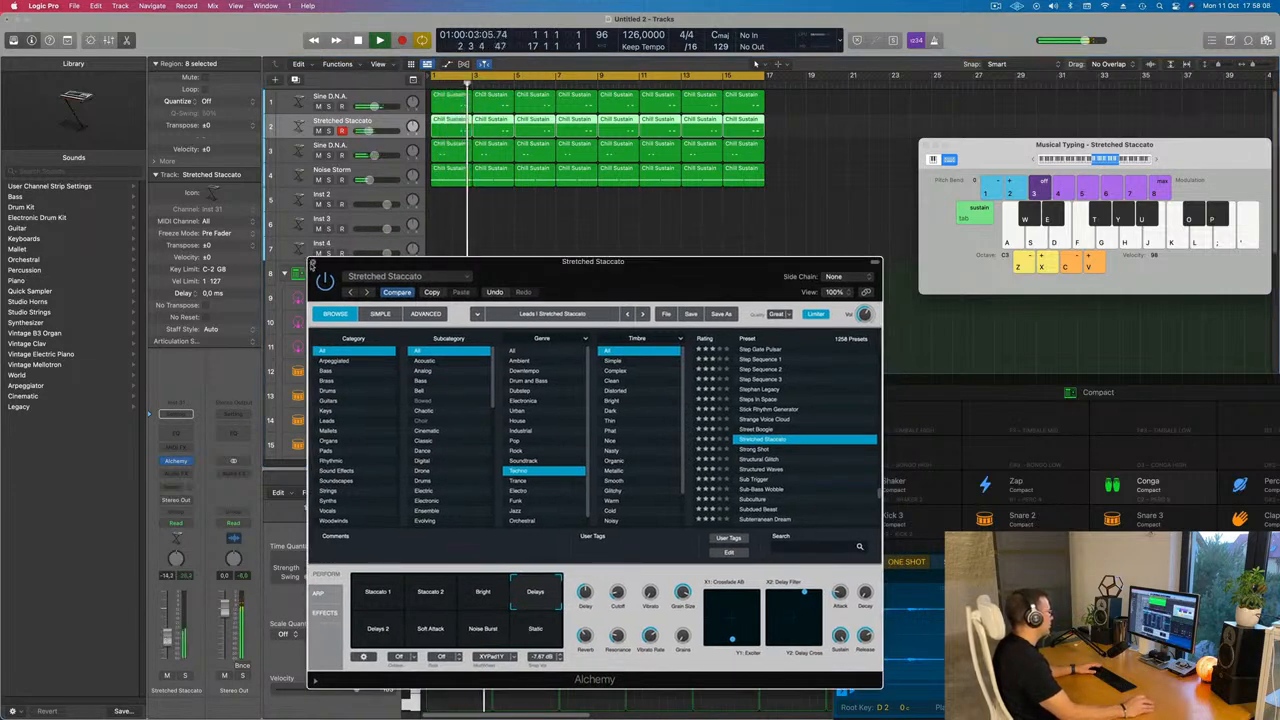
click(312, 263)
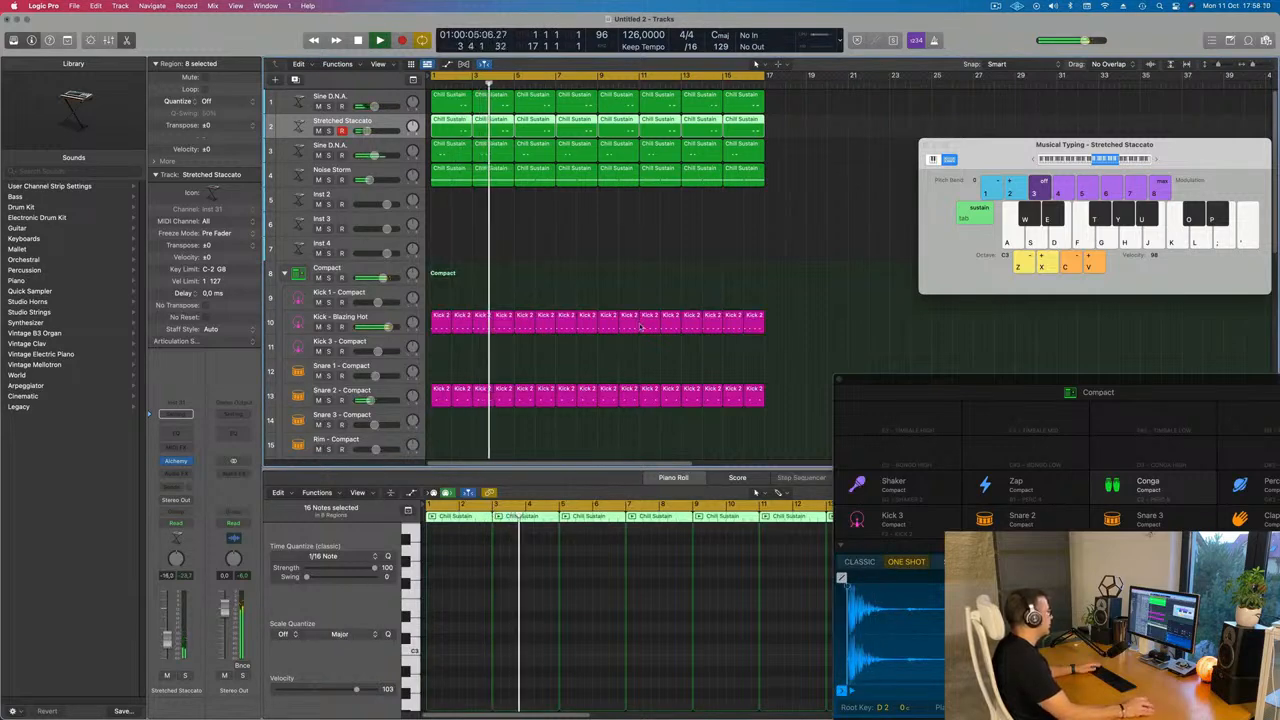
Copy the first Kick 2 region from the Hi-Hat Pedal track onto the Hi-Hat Open track
scroll(637, 266, down, 4)
key(super+Up)
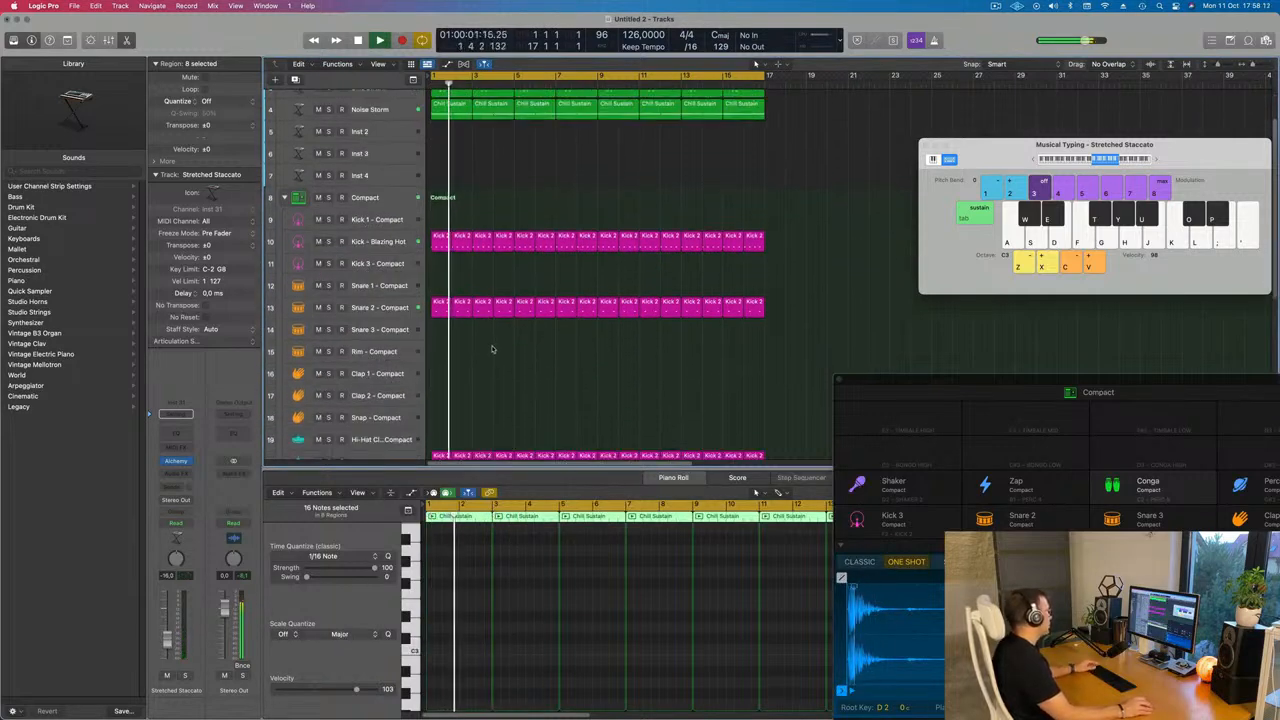
scroll(485, 312, down, 5)
scroll(442, 300, down, 2)
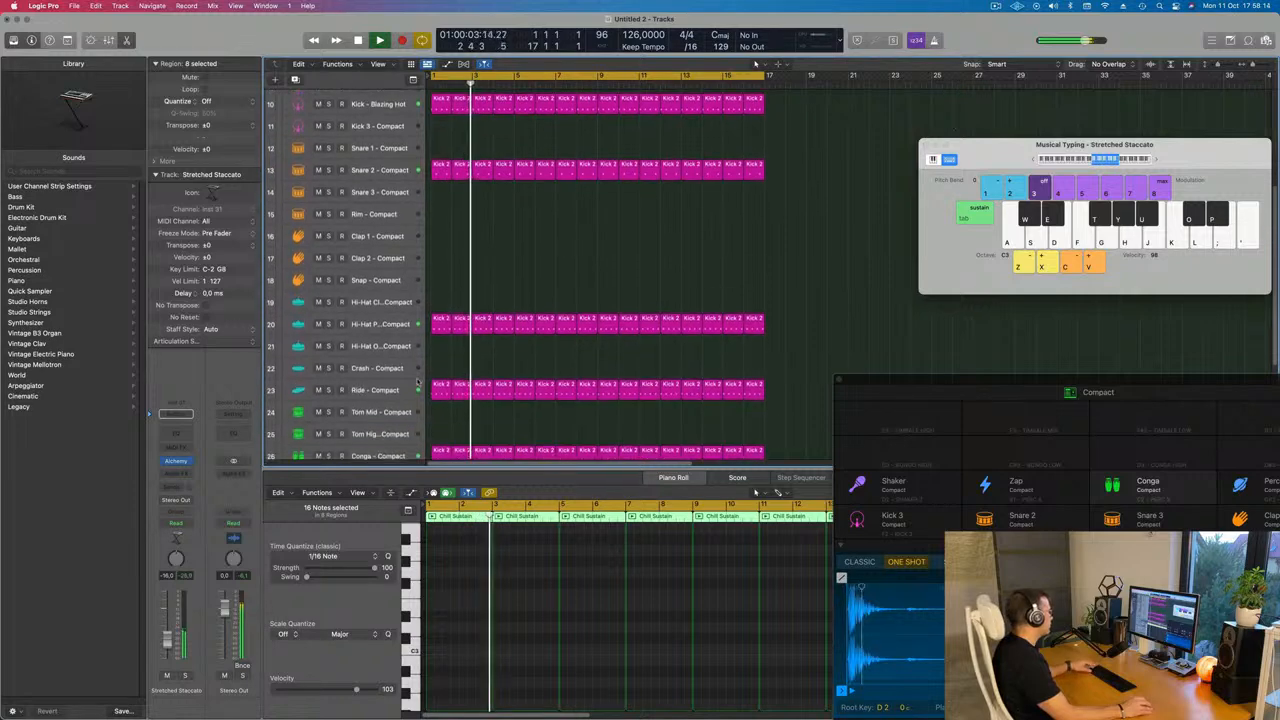
click(435, 310)
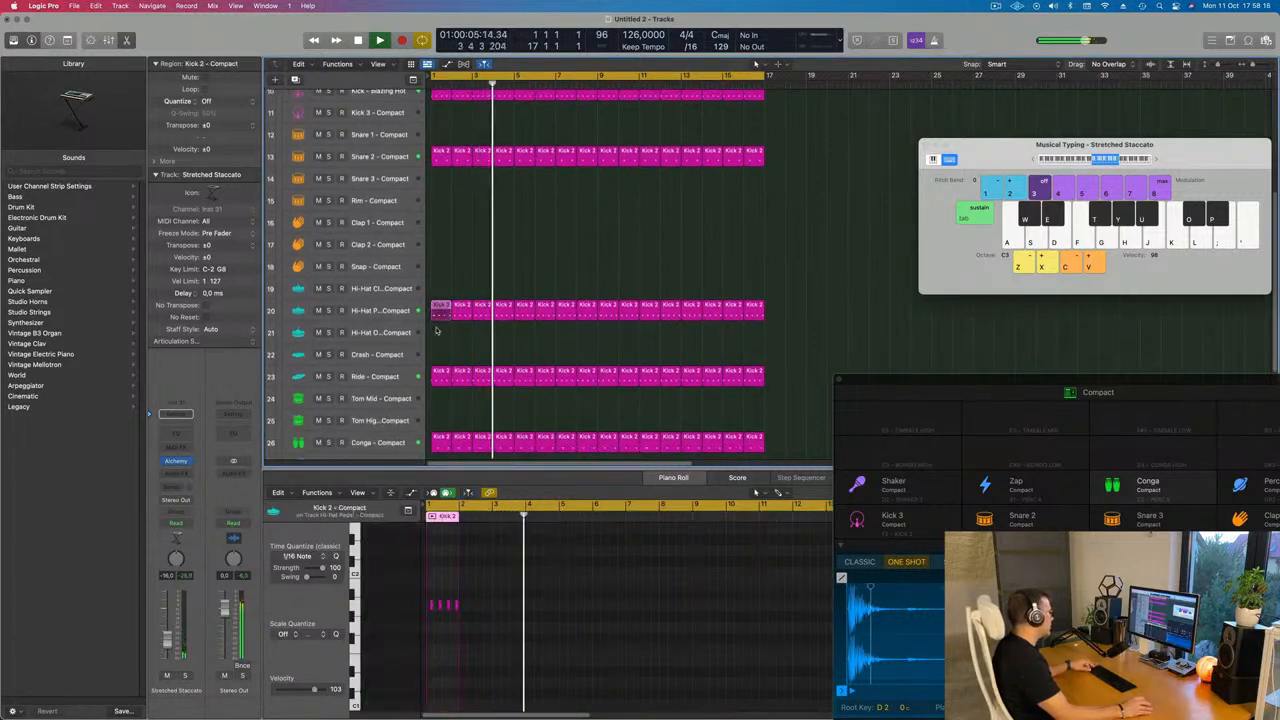
drag(435, 312, 436, 334)
key(Return)
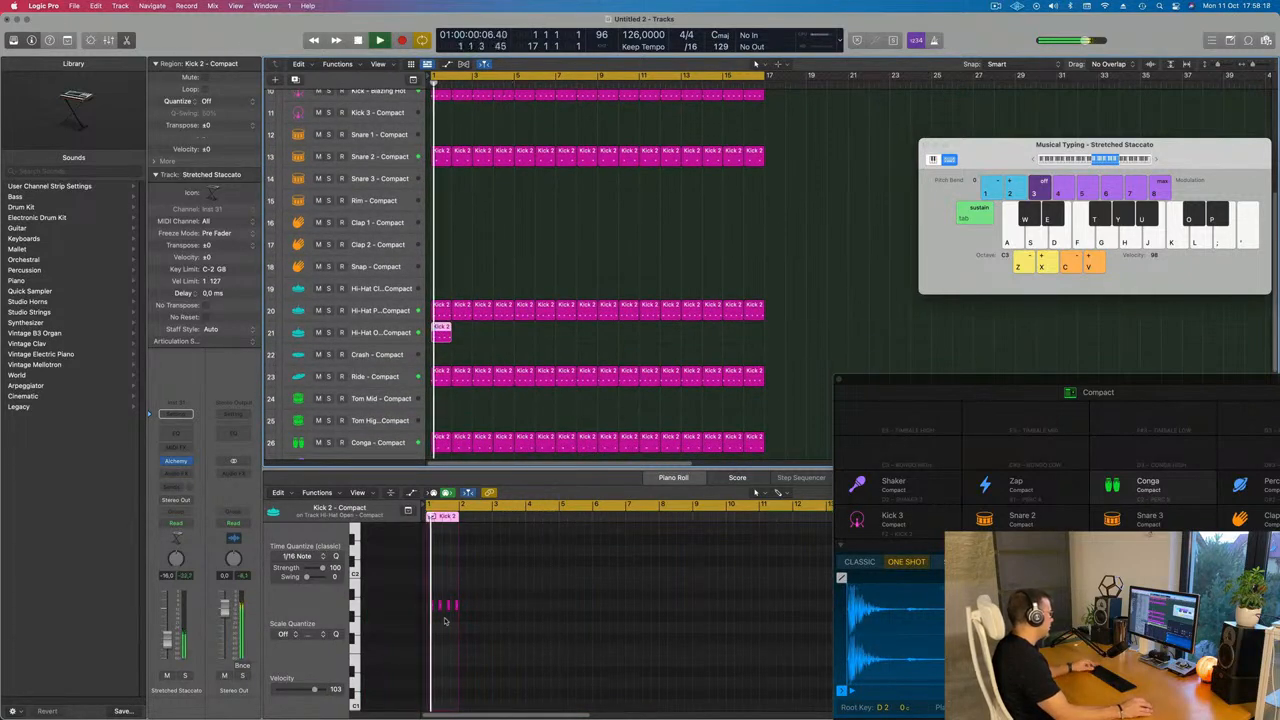
Select all notes in the copied region, drag them to a new position, and repeat the region across the arrangement
scroll(446, 618, up, 5)
key(space)
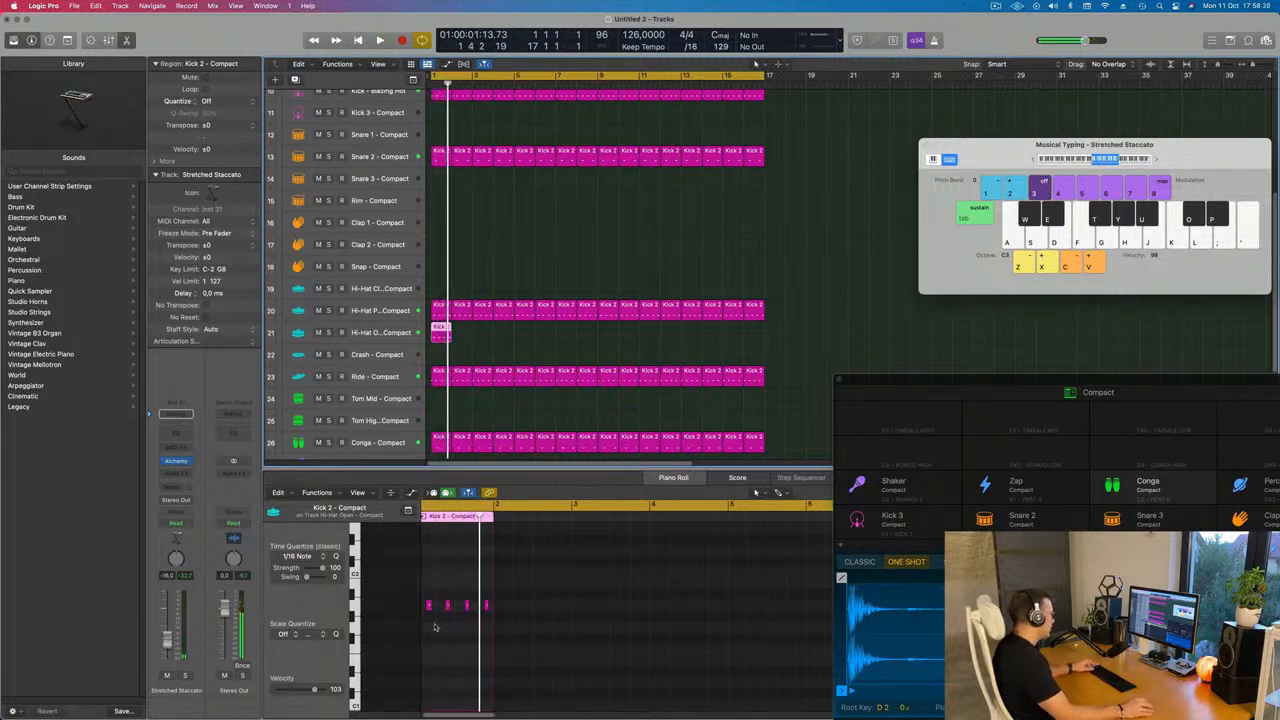
scroll(434, 627, up, 5)
key(super+a)
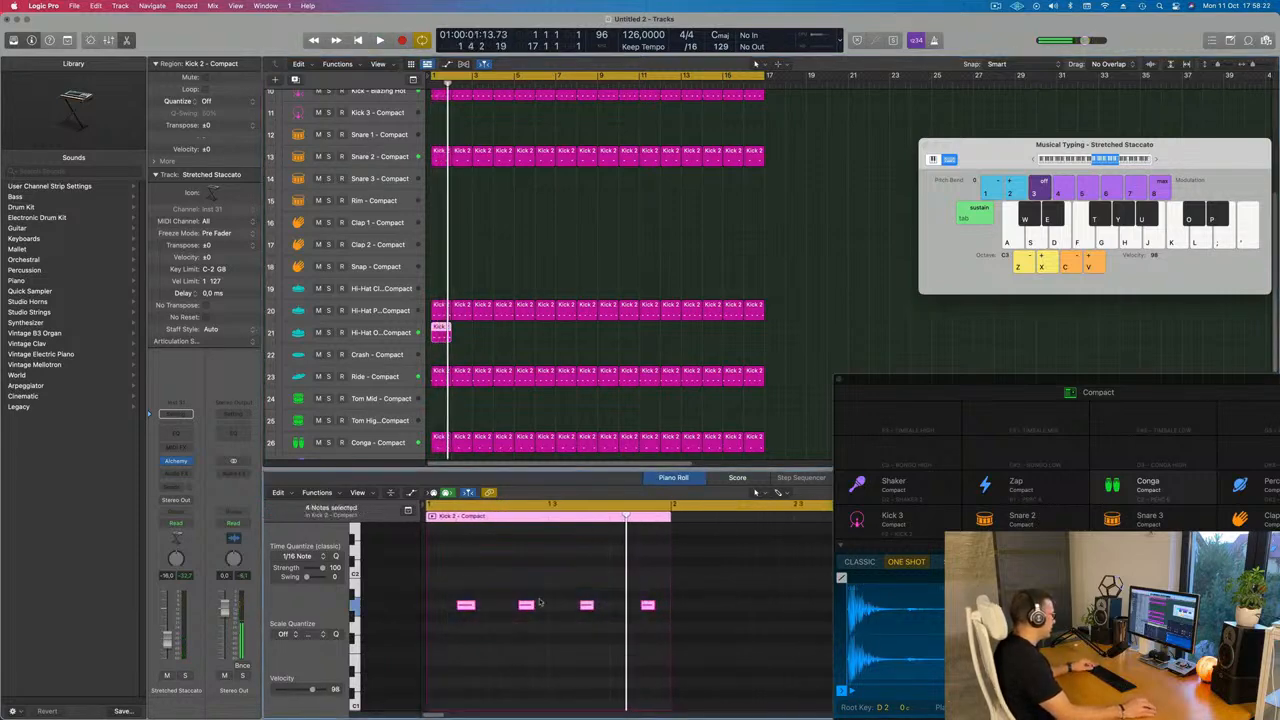
click(468, 606)
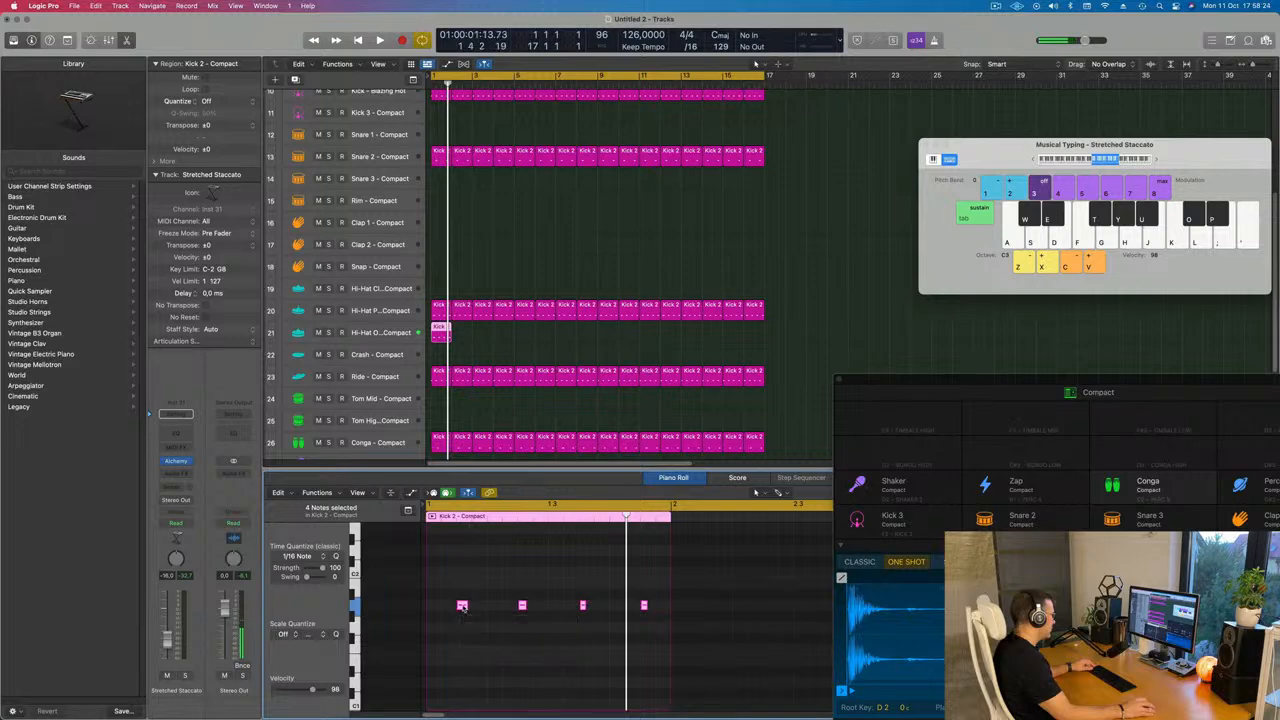
mouse_move(468, 606)
mouse_down()
mouse_move(434, 609)
mouse_move(478, 614)
mouse_up()
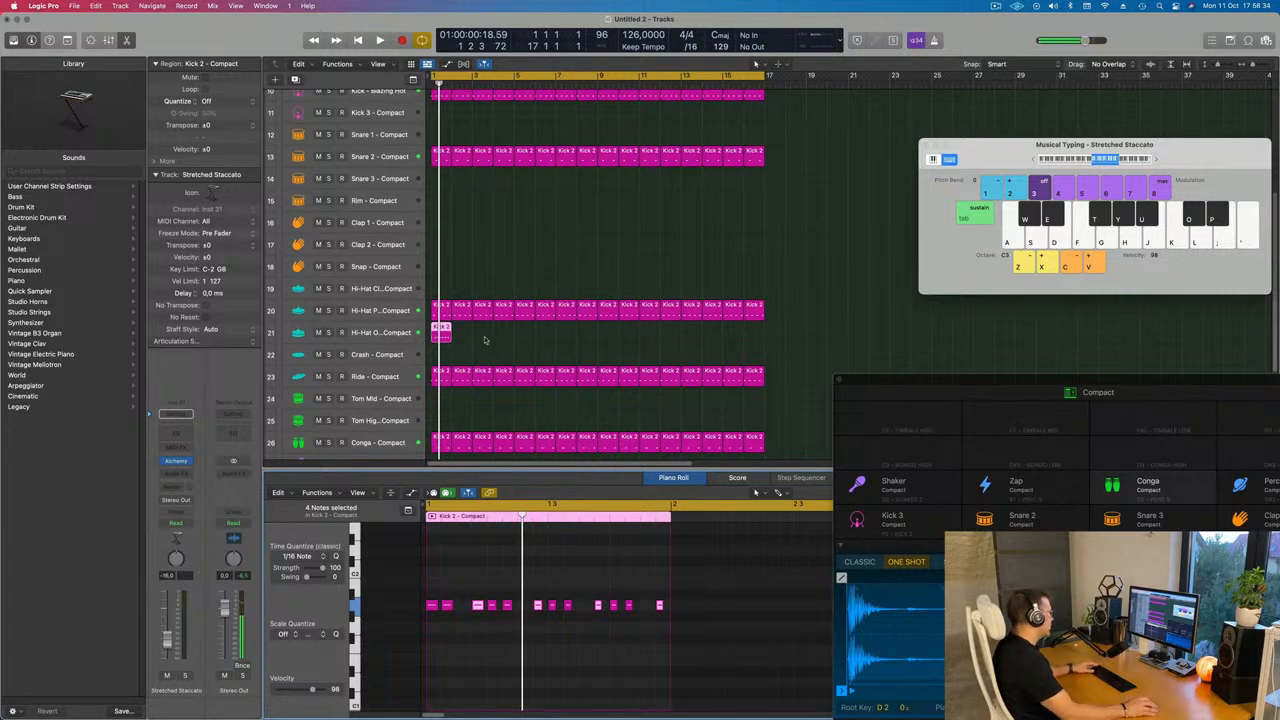
key(super+r)
key(super+r)
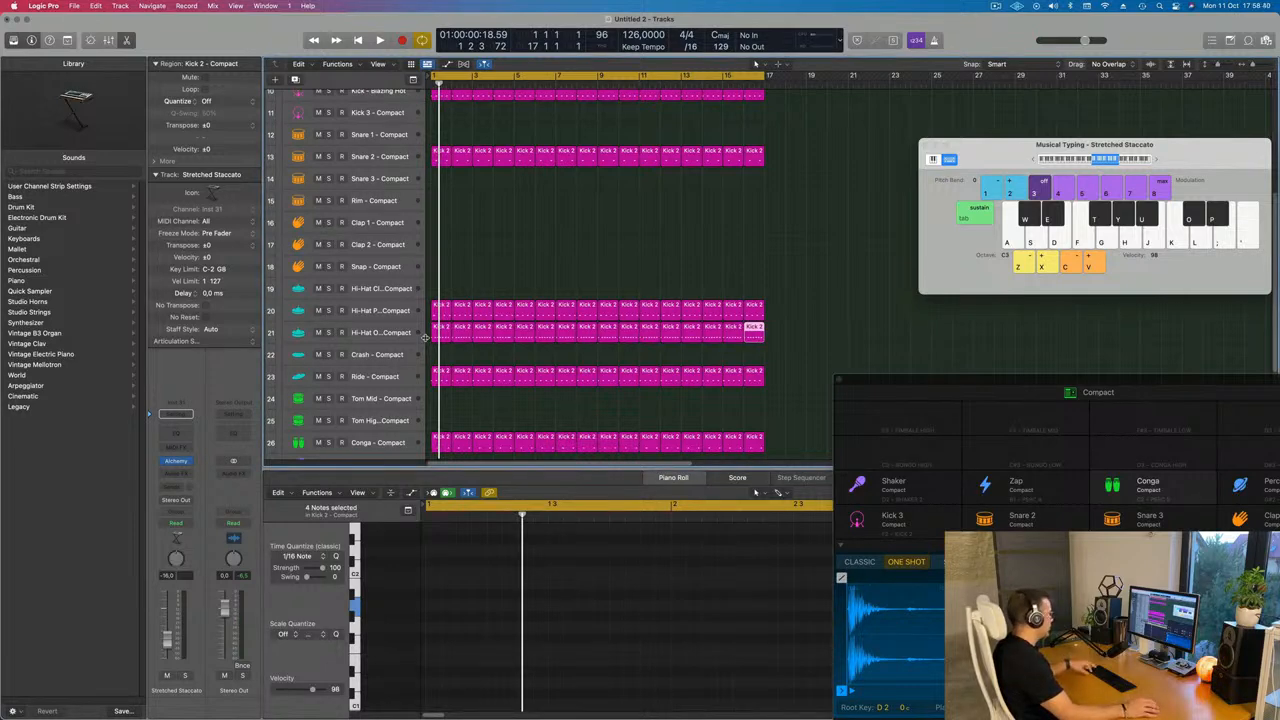
Select all regions, color and name them by their tracks, and select the Hi-Hat Open track
key(super+a)
right_click(634, 307)
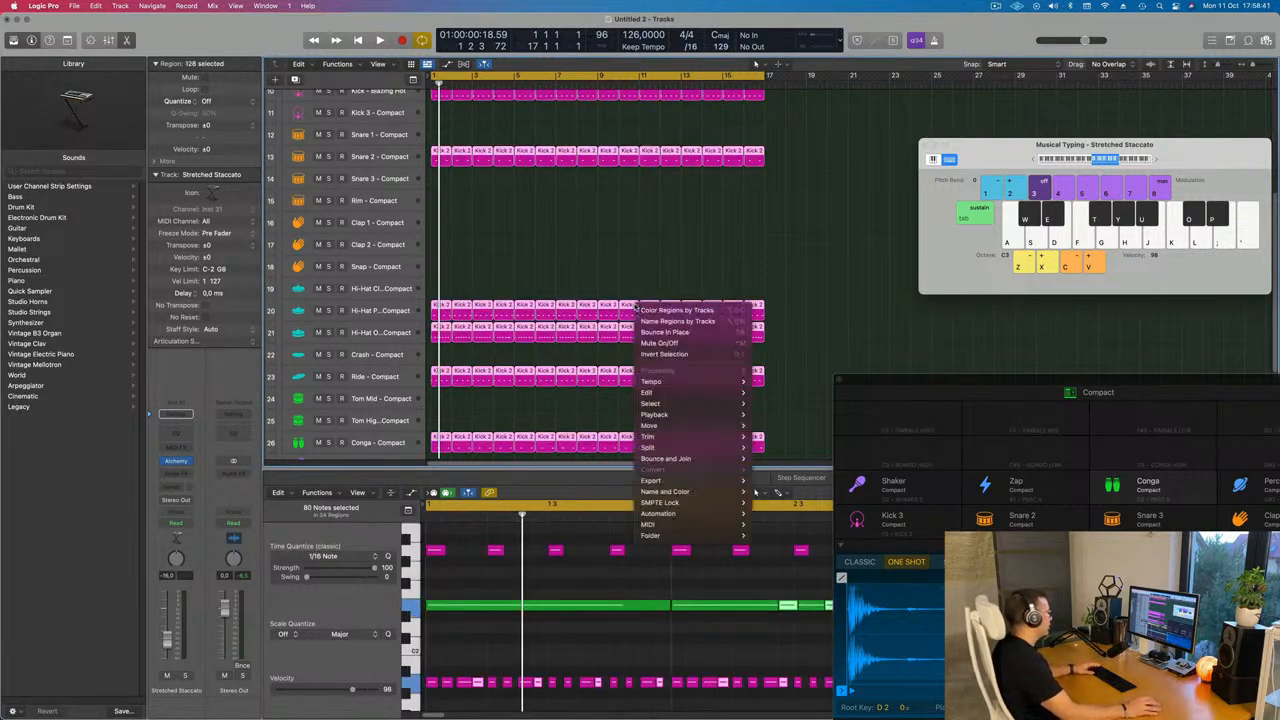
click(642, 310)
right_click(622, 300)
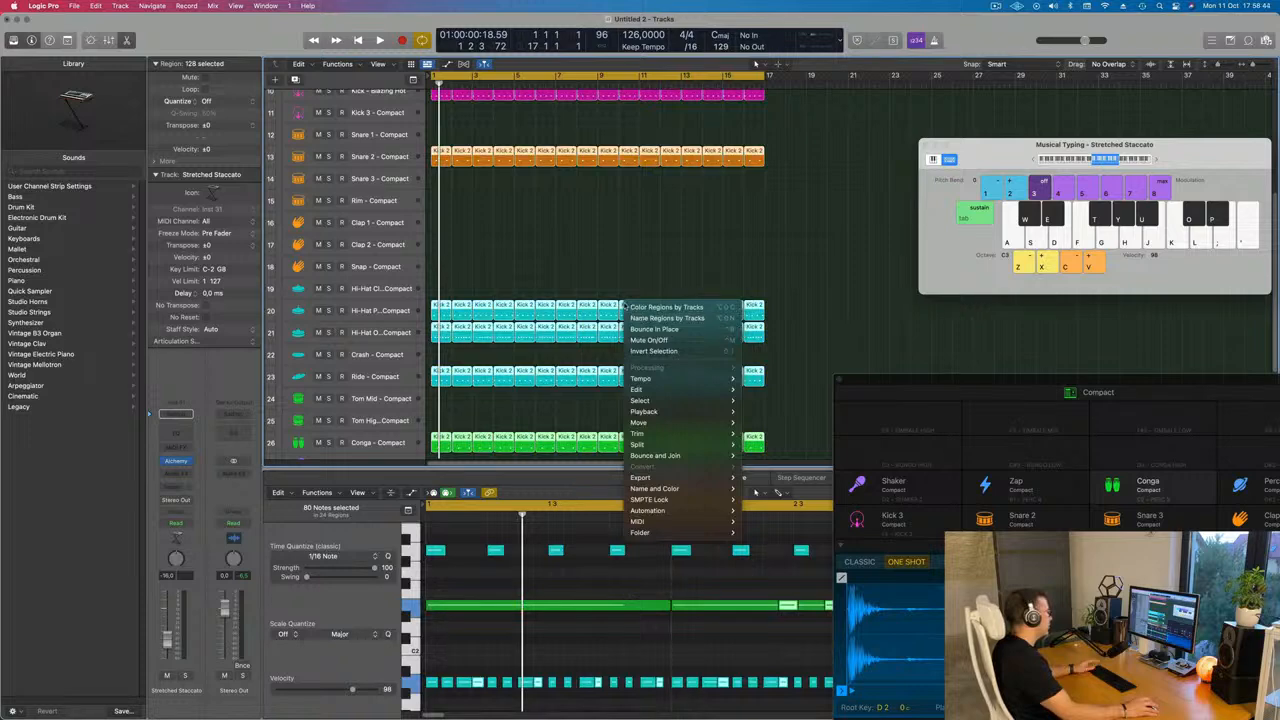
click(660, 316)
scroll(577, 356, down, 2)
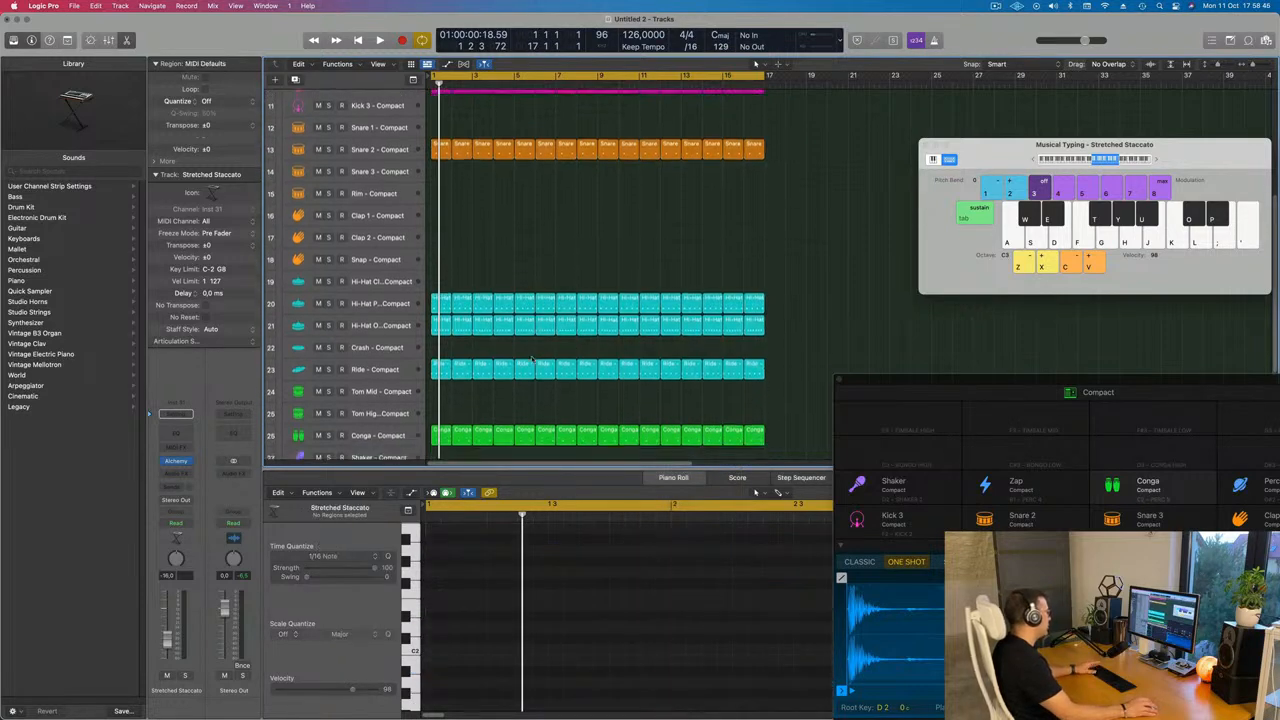
click(402, 321)
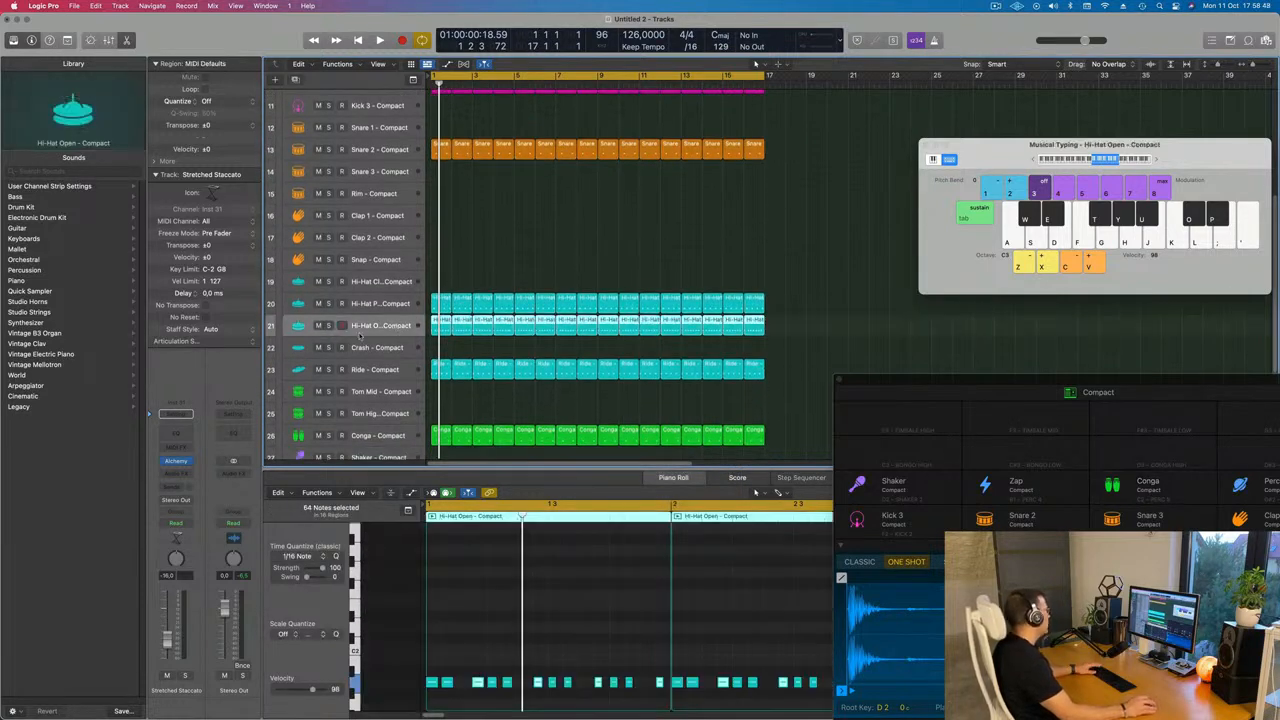
Swap the copied hi-hat pad's sound to Hi-Hat Closed - Roland TR-909 and audition the beat
scroll(33, 464, up, 6)
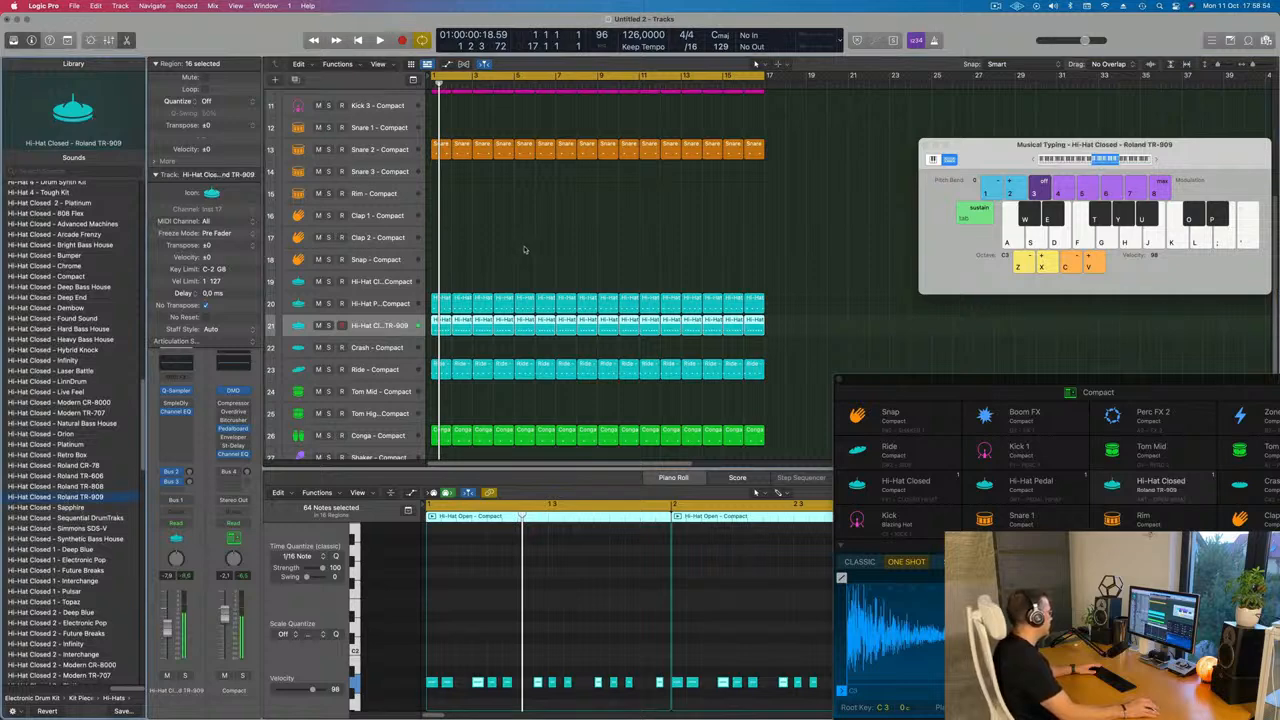
key(space)
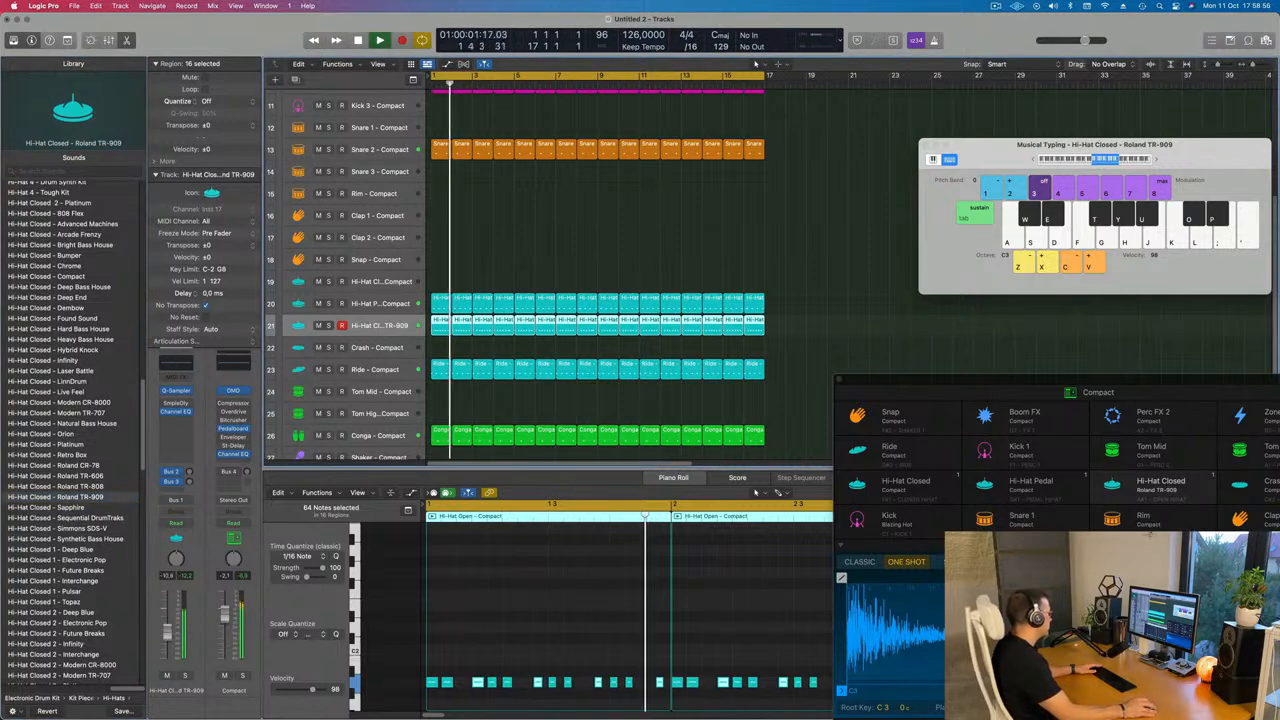
key(space)
Select all notes in the Hi-Hat Closed - Roland TR-909 regions and transpose them up an octave
click(522, 637)
key(super+a)
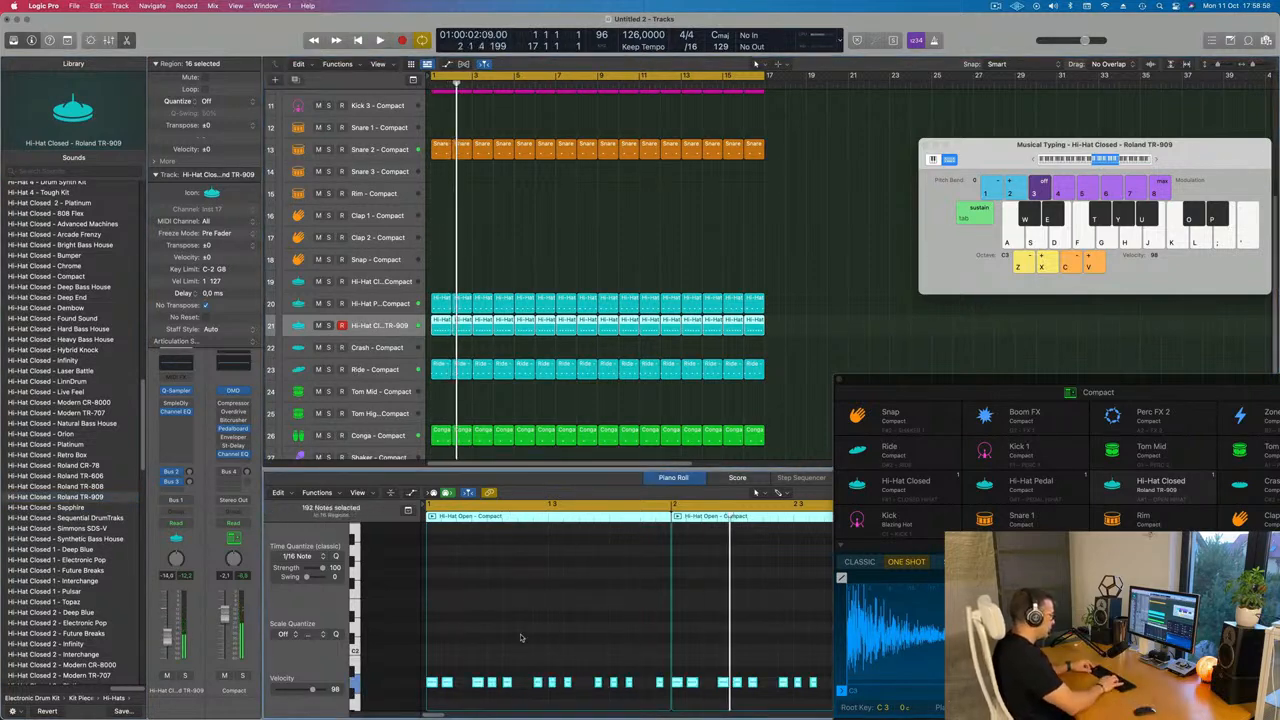
key(alt+shift+Up)
key(space)
scroll(470, 657, up, 3)
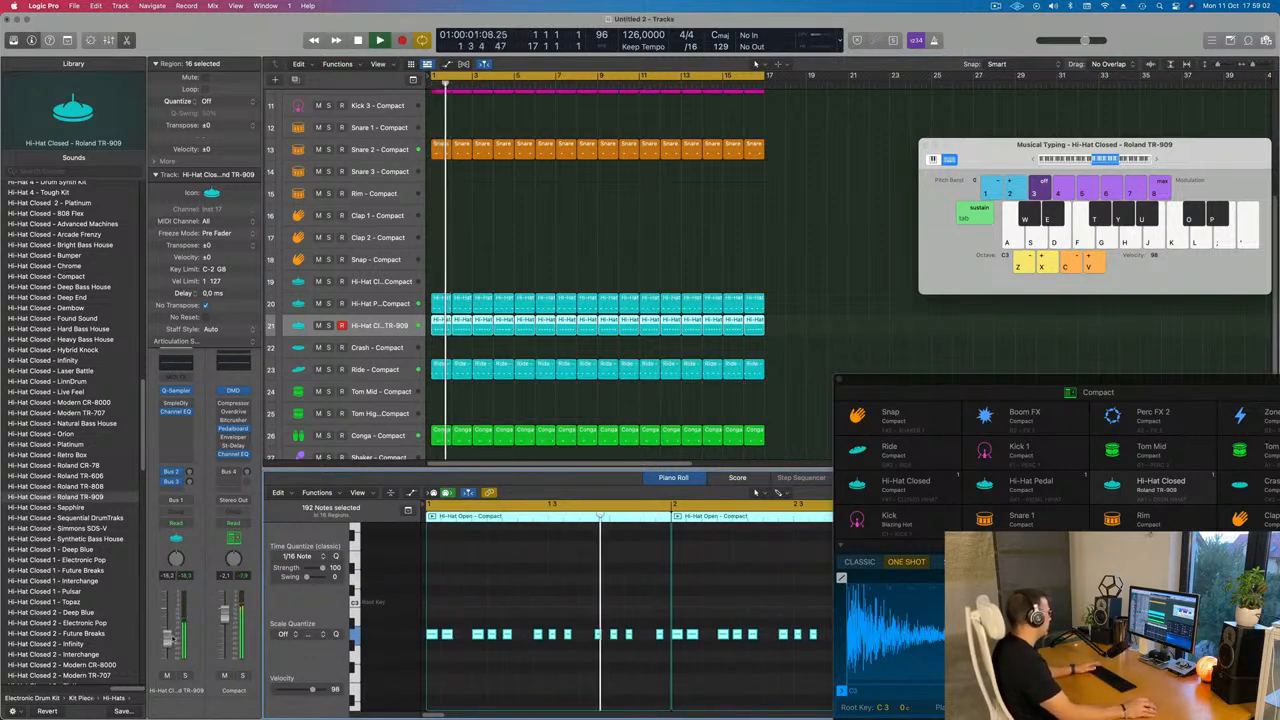
Adjust the Hi-Hat Closed - Roland TR-909 track's Bus 2 send level slightly
drag(189, 473, 190, 482)
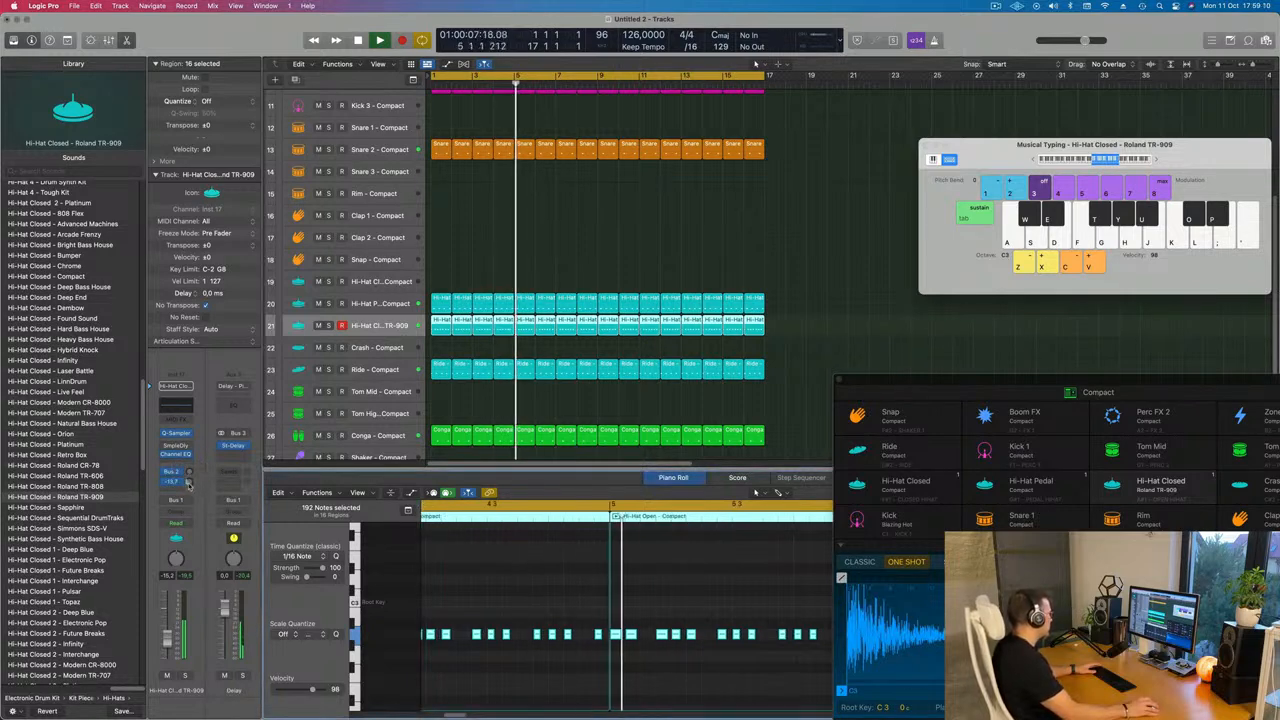
scroll(594, 350, up, 3)
scroll(594, 350, down, 4)
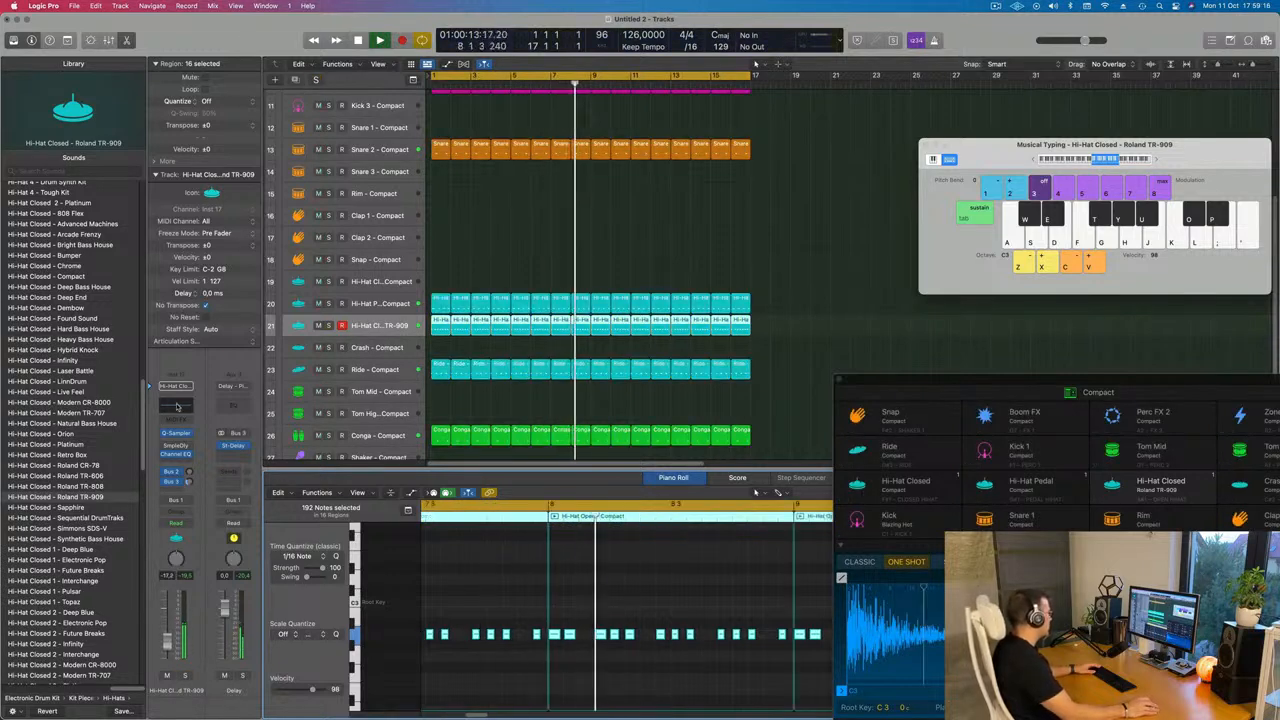
Open the track's Channel EQ, set the low cut to 1630 Hz and cut 2440 Hz by 7.4 dB
click(176, 406)
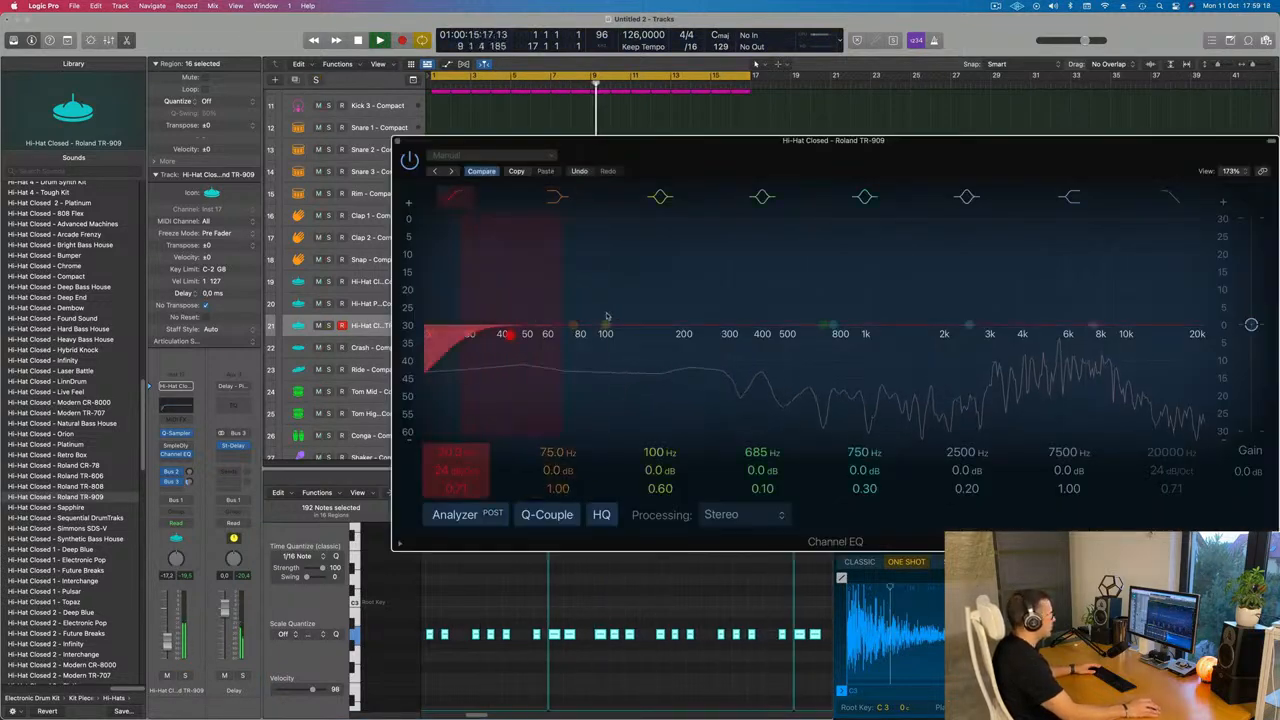
drag(607, 316, 977, 359)
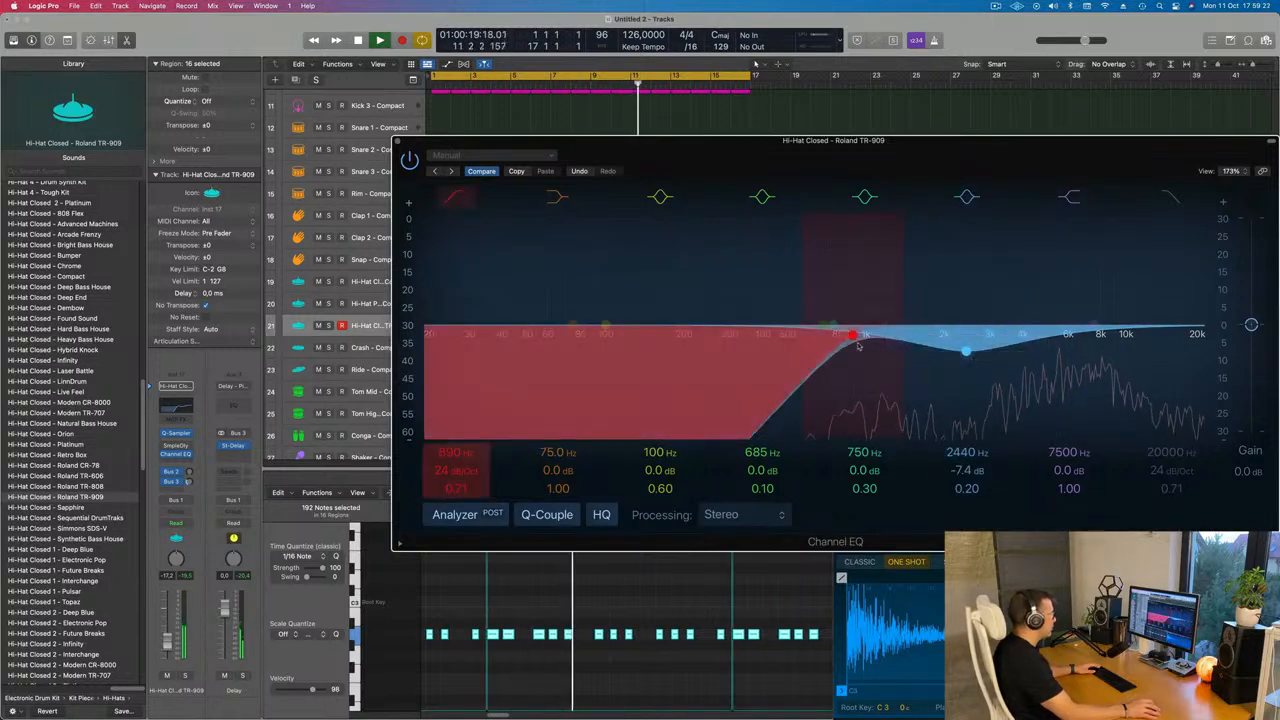
drag(866, 334, 926, 347)
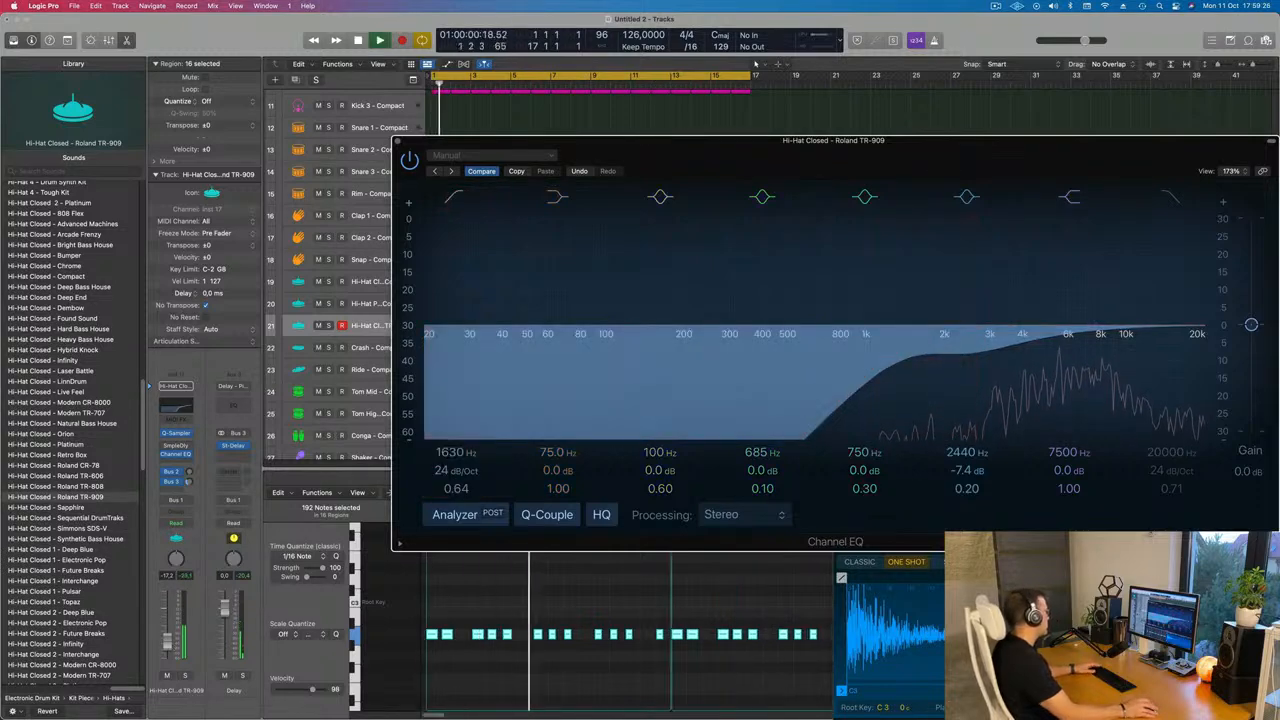
drag(167, 642, 167, 641)
key(Return)
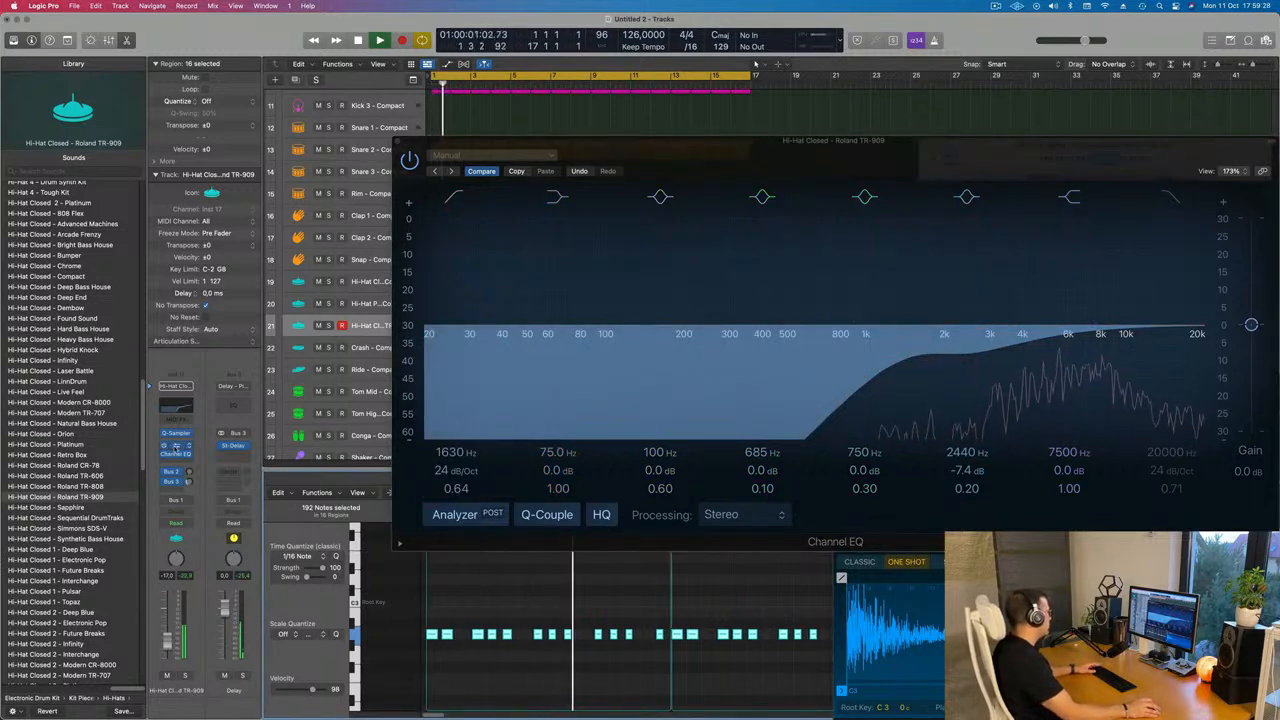
Open the track's Sample Delay plug-in, nudge its delay time slightly, and close it
click(176, 445)
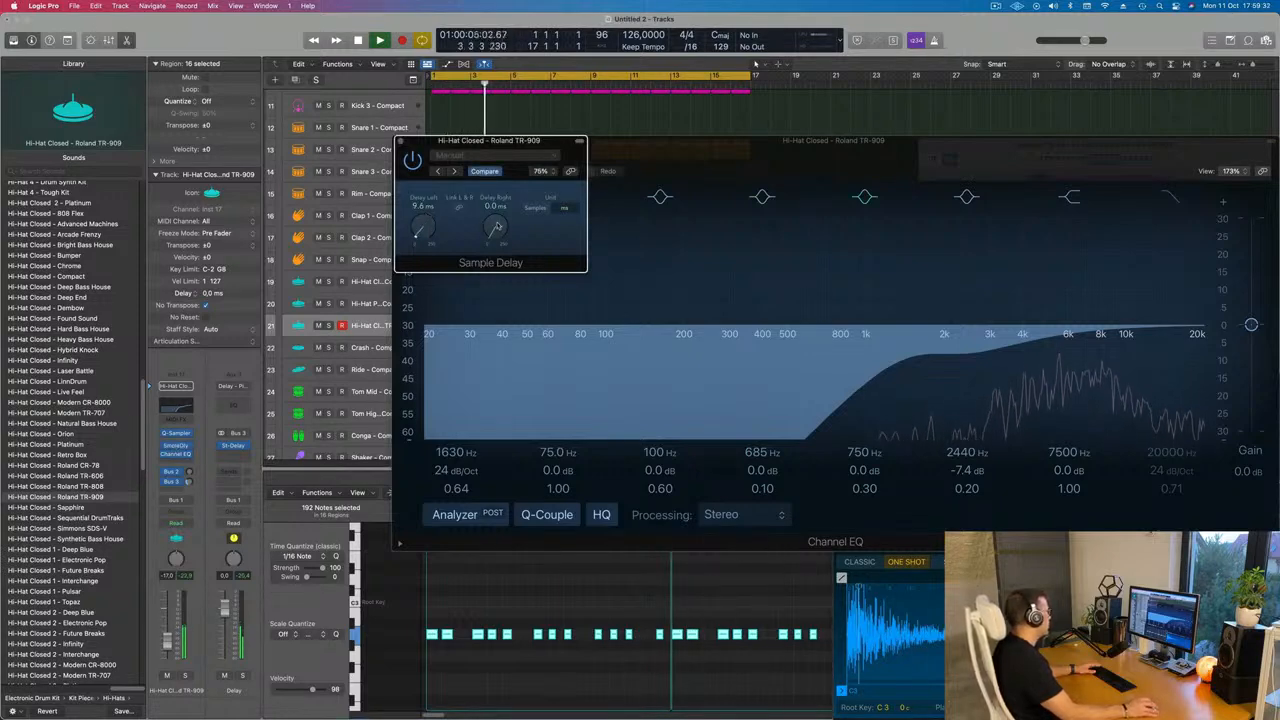
drag(497, 222, 498, 211)
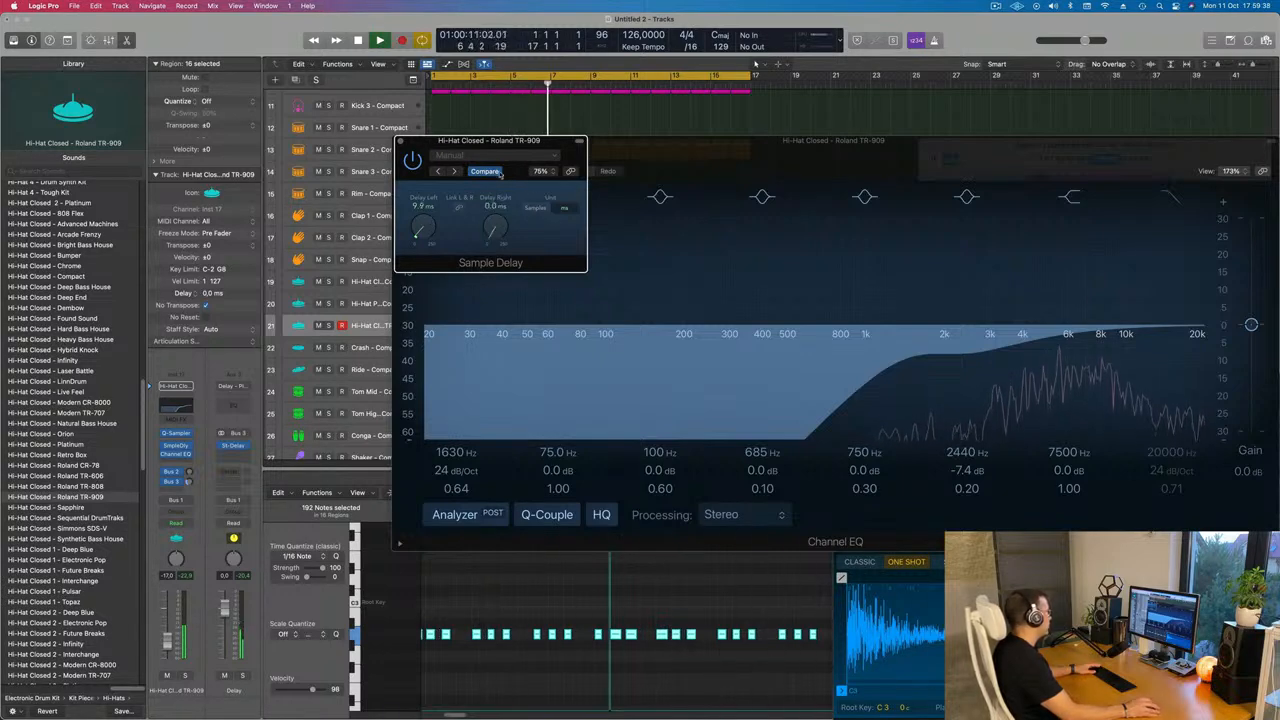
click(401, 141)
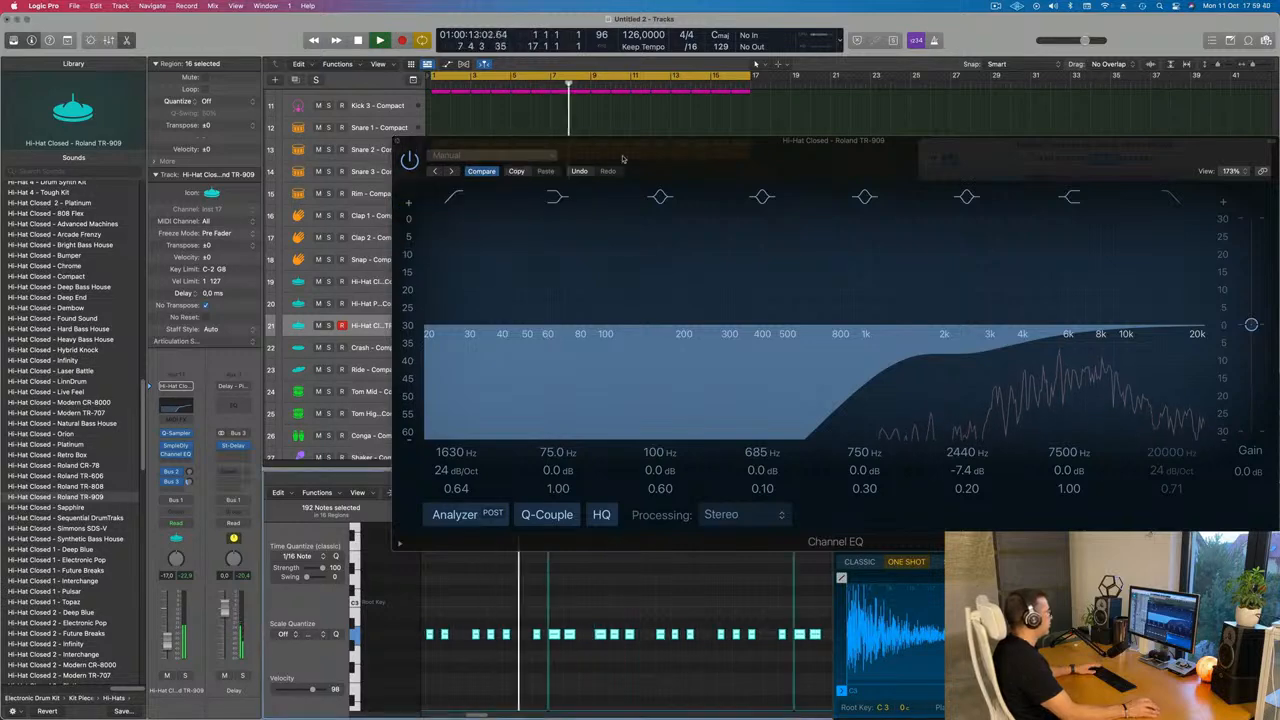
Close the Channel EQ window and deselect the regions in the arrangement
drag(672, 155, 351, 179)
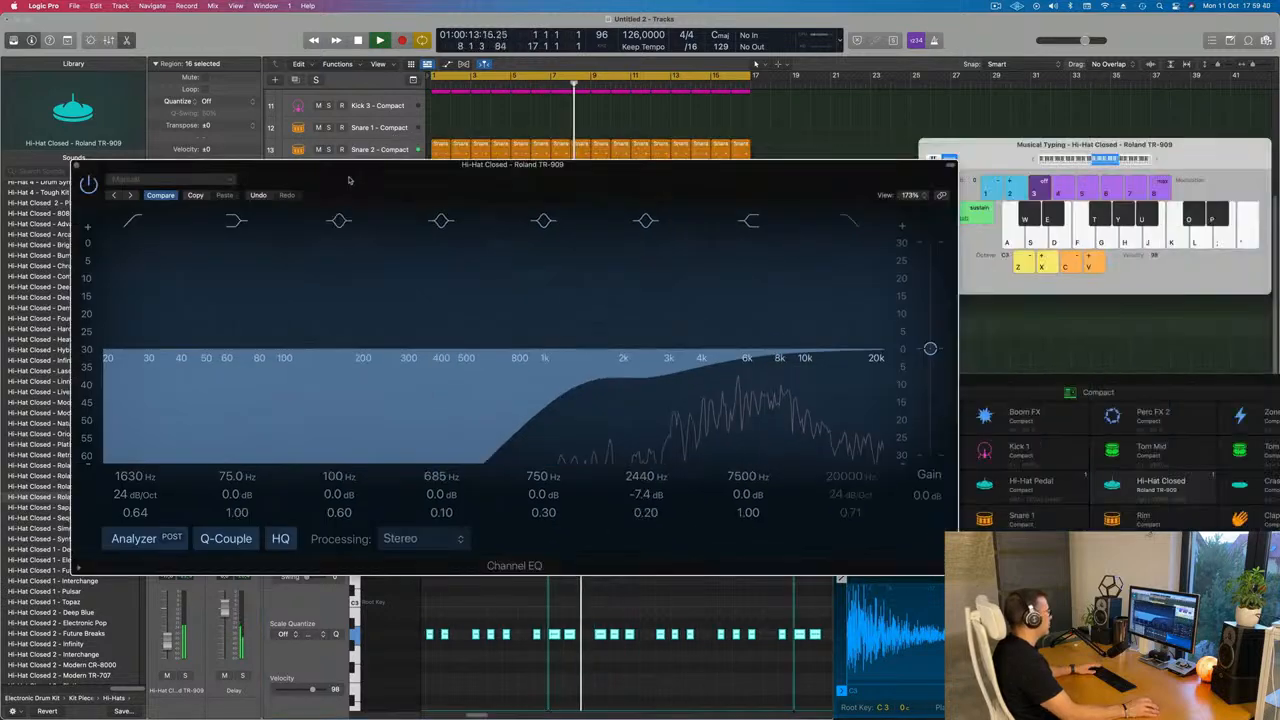
click(82, 165)
scroll(651, 277, up, 5)
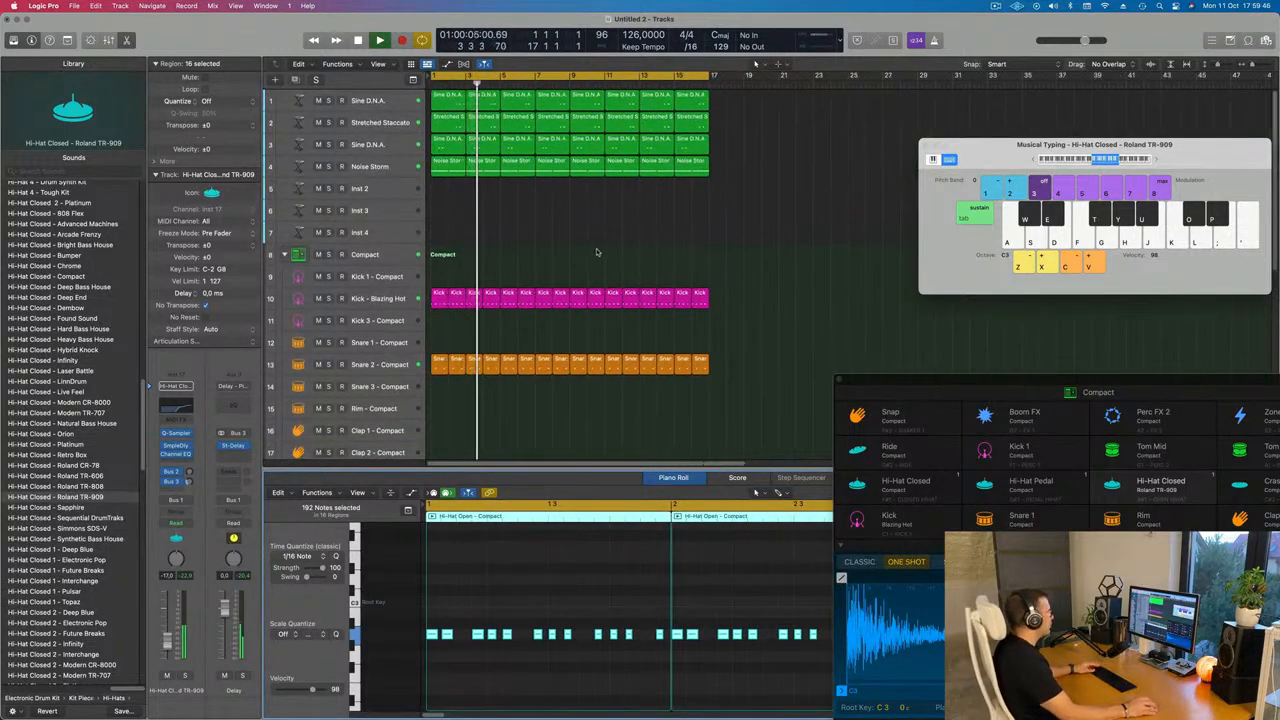
scroll(604, 240, down, 3)
scroll(603, 325, down, 3)
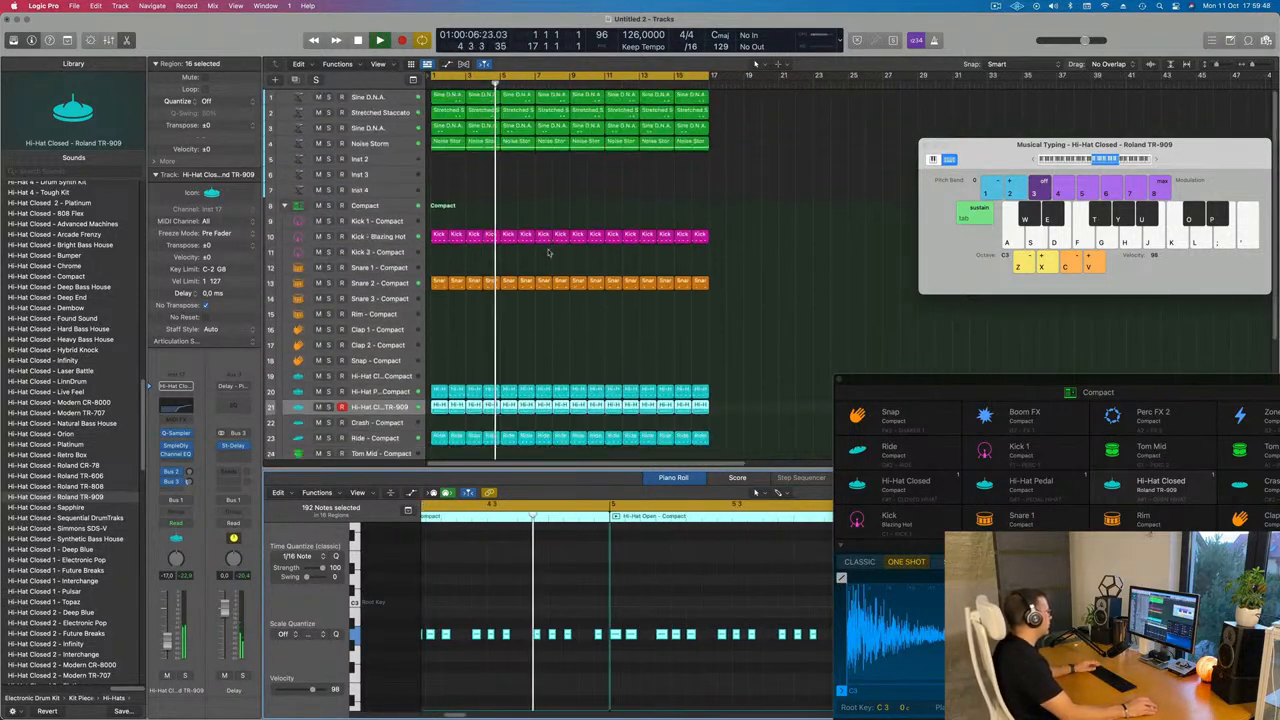
click(580, 161)
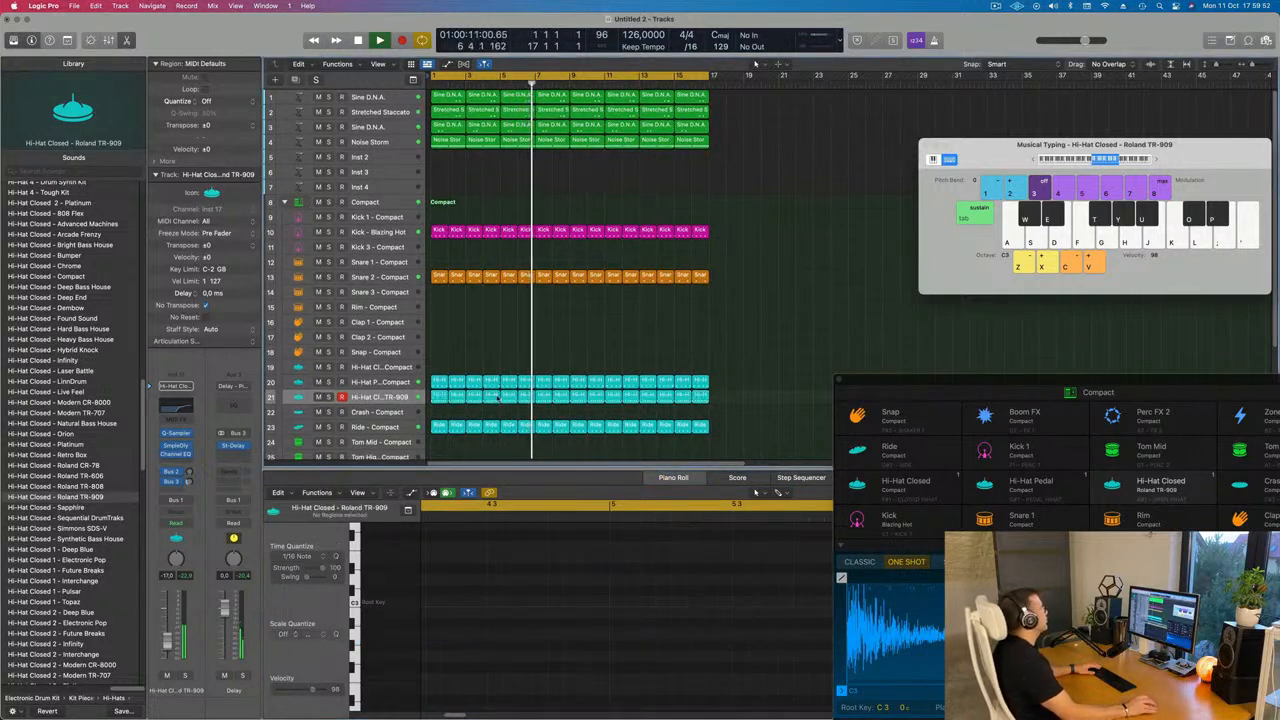
scroll(496, 397, down, 5)
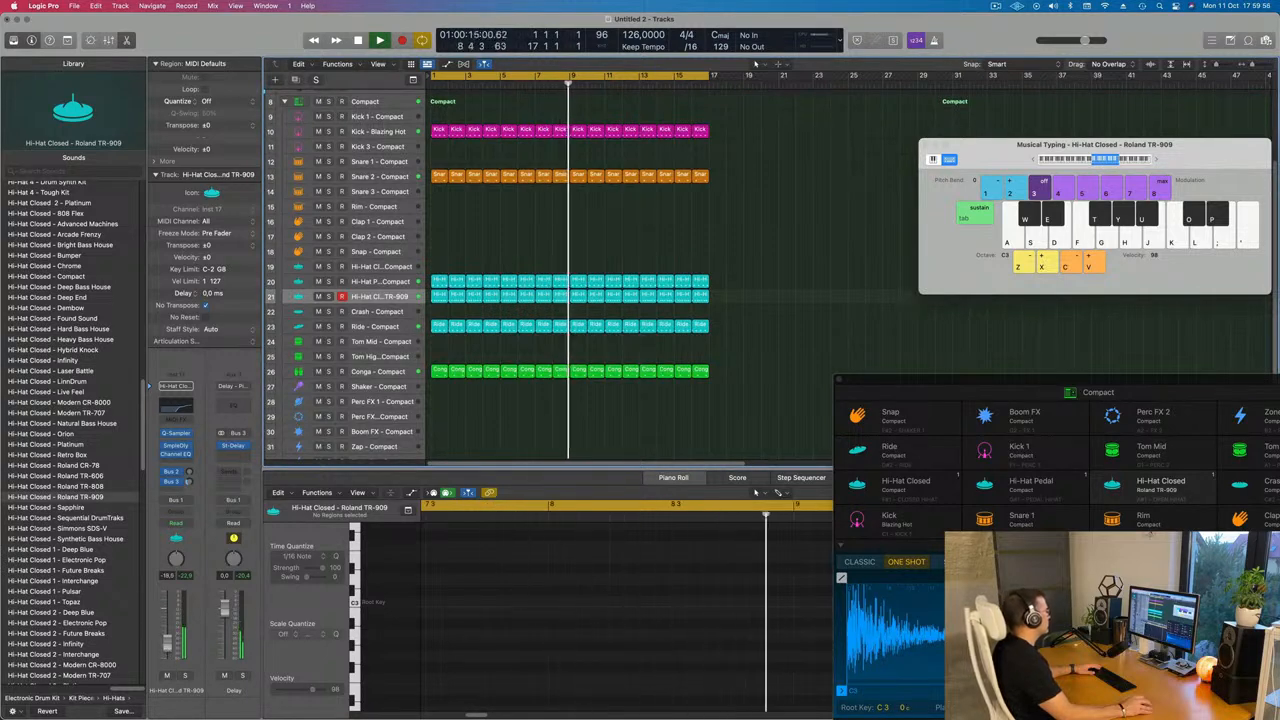
scroll(383, 157, up, 5)
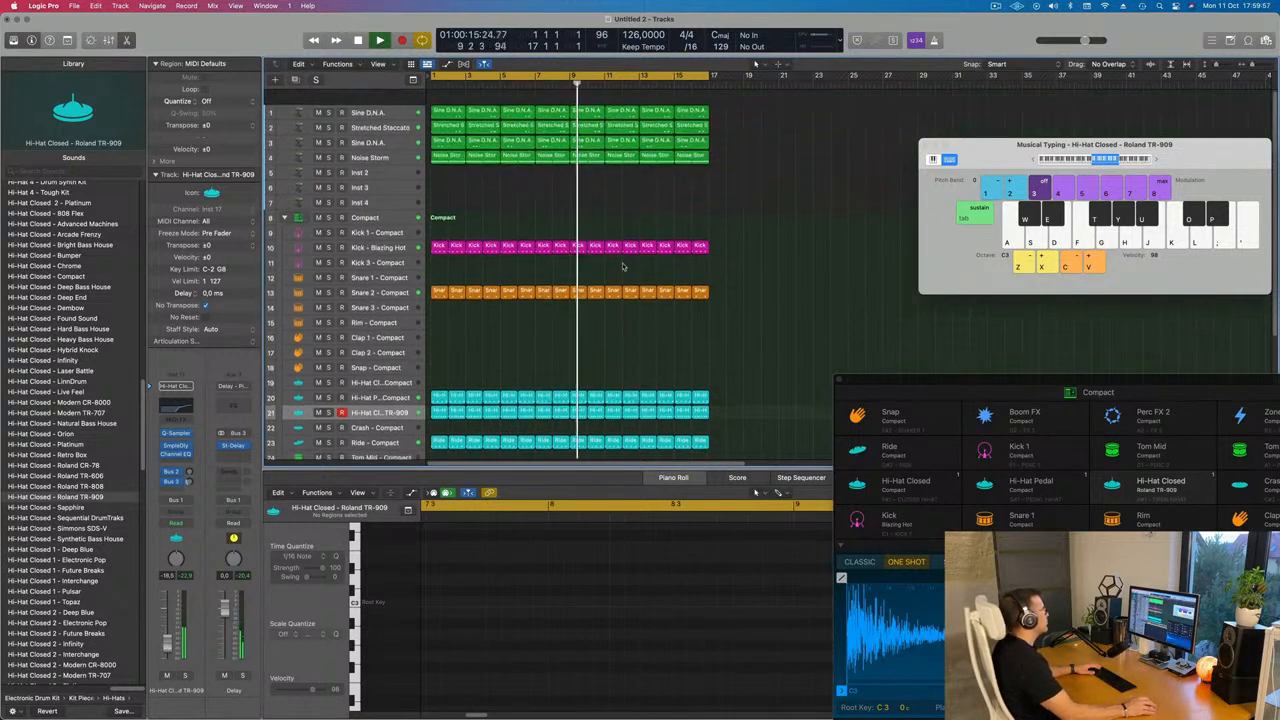
Select the Inst 2 track and enlarge its track height
click(383, 157)
key(Return)
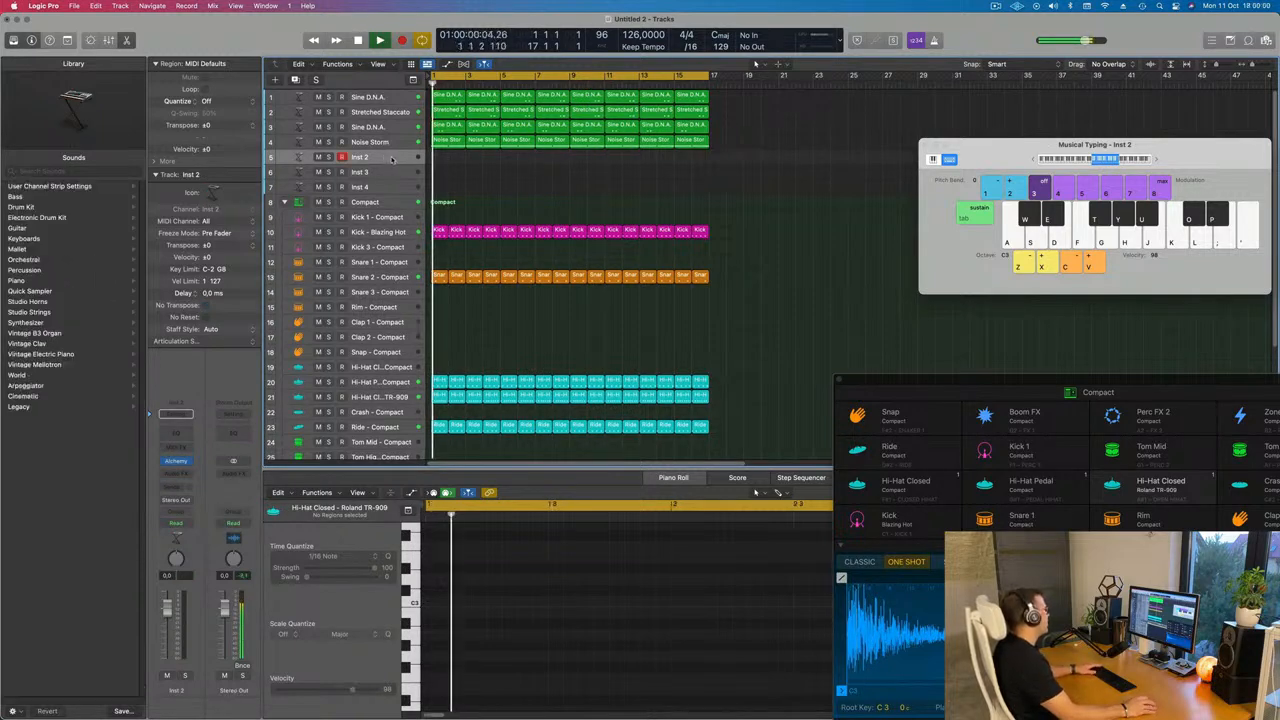
click(446, 139)
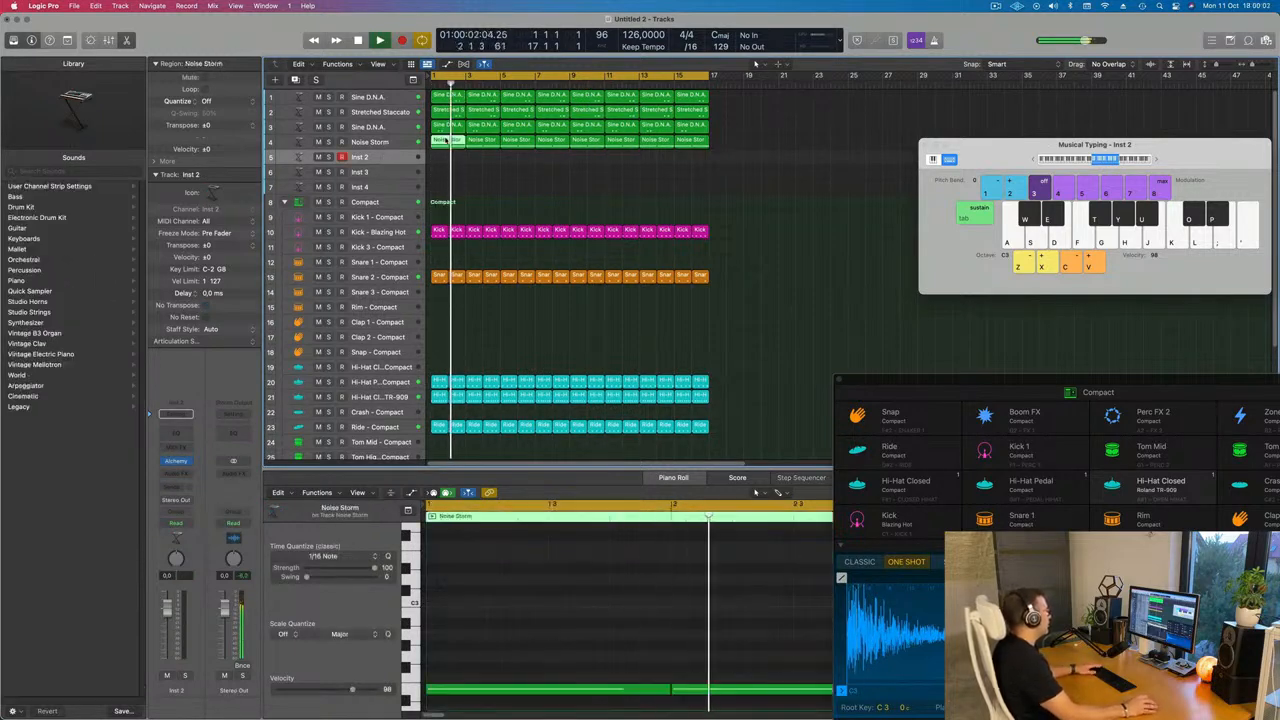
key(Return)
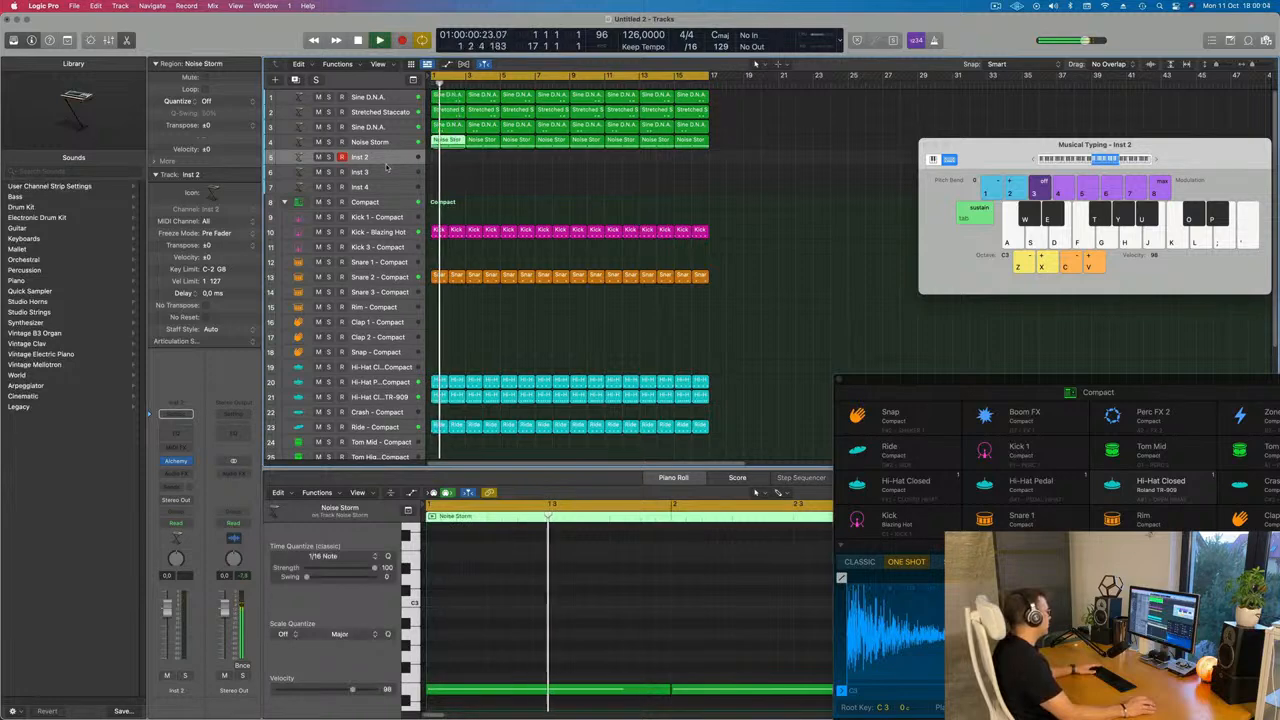
drag(386, 165, 385, 189)
key(Return)
click(268, 178)
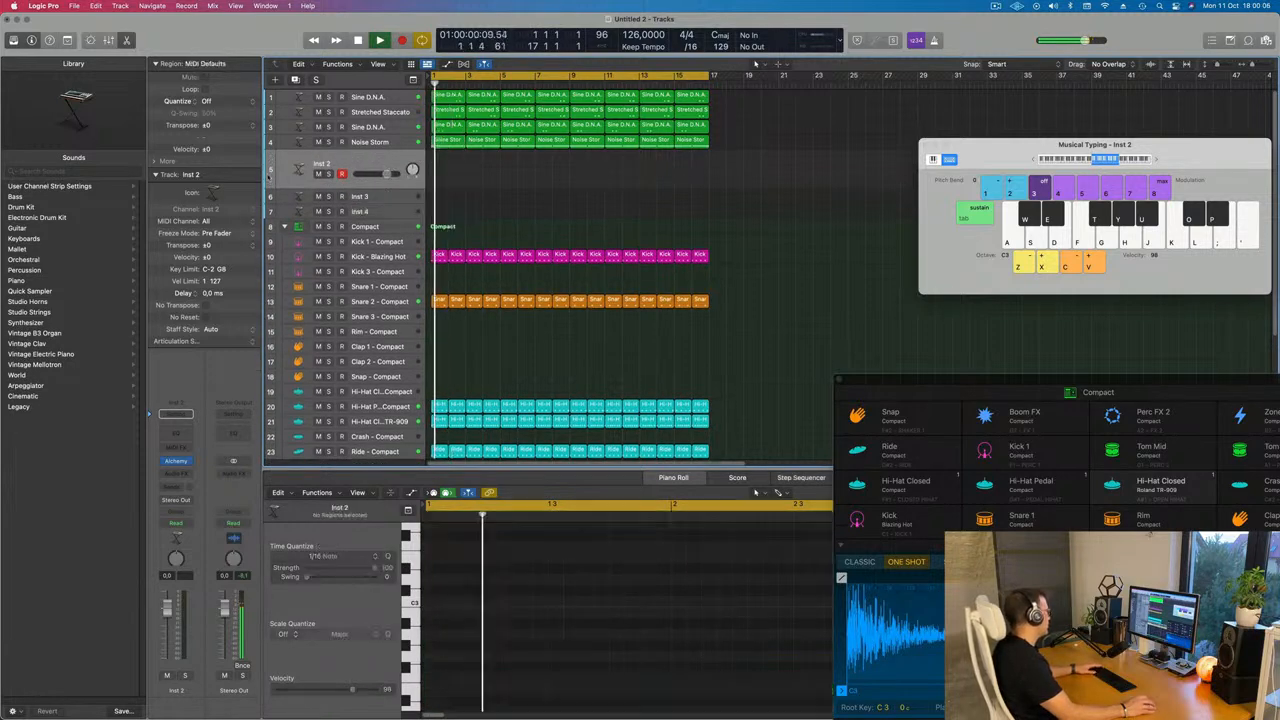
Move the first Hi-Hat Pedal region onto the Inst 2 track
click(440, 407)
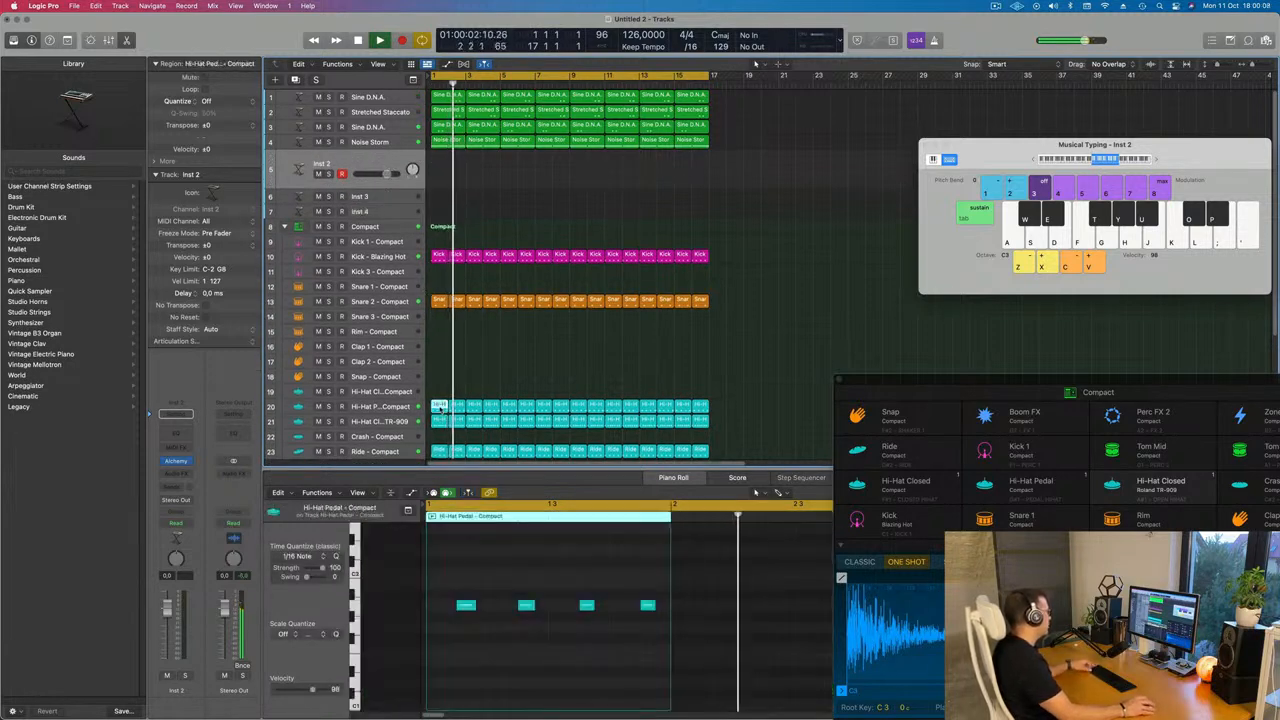
drag(440, 407, 443, 176)
Select the four notes in the moved region and shift them slightly
drag(443, 586, 656, 656)
scroll(550, 654, left, 2)
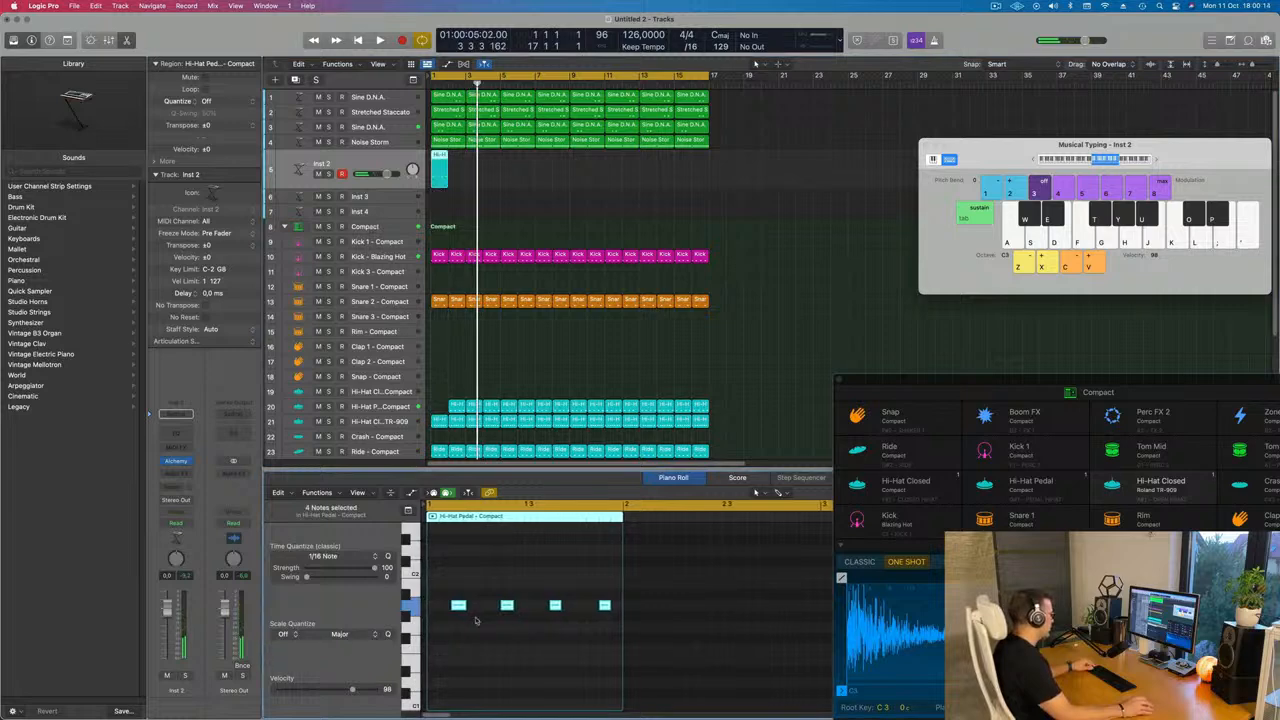
mouse_move(457, 607)
mouse_down()
mouse_move(433, 608)
mouse_move(461, 607)
mouse_up()
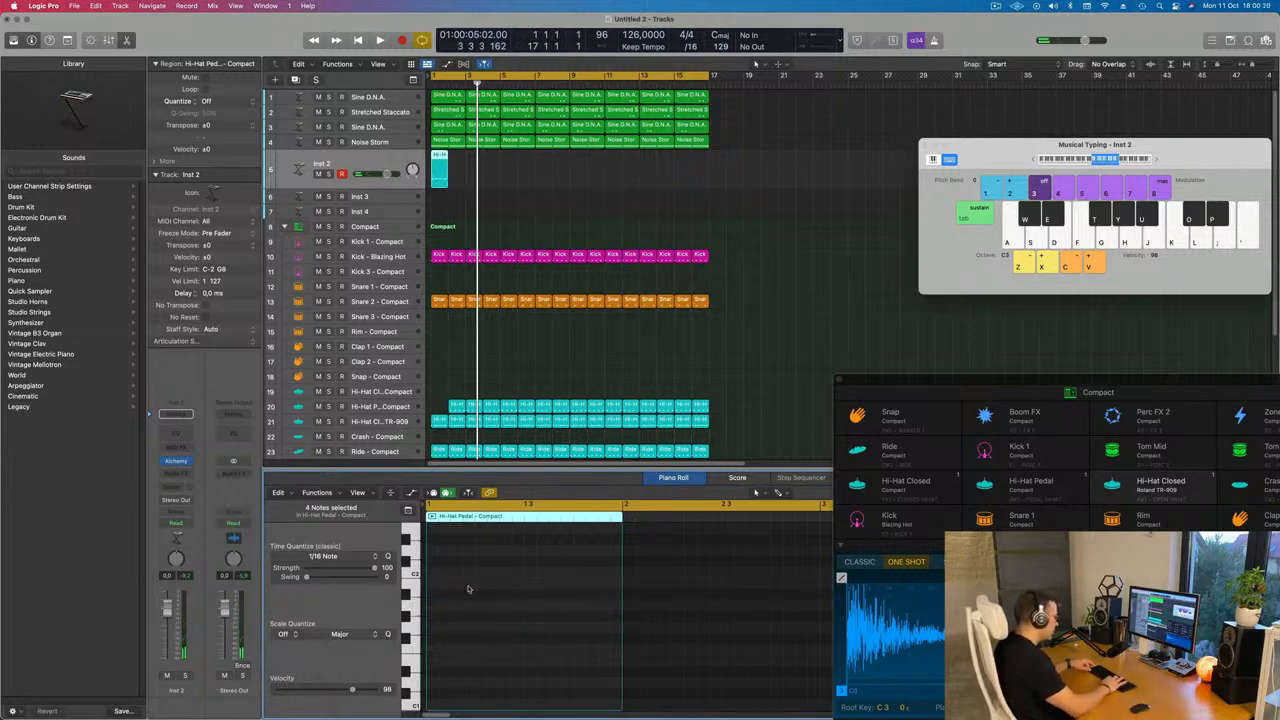
Repeat the Inst 2 region across the arrangement
drag(519, 169, 437, 180)
key(super+r)
key(super+r)
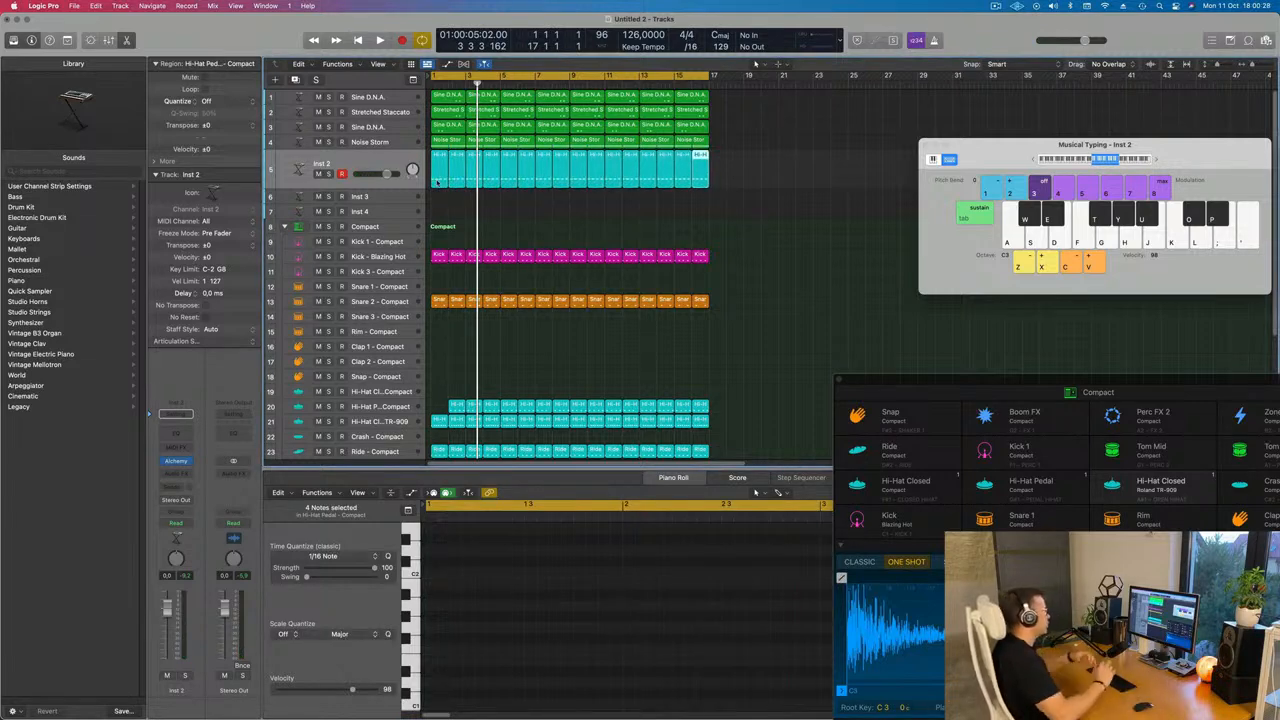
key(space)
Open Alchemy on Inst 2 and load the Bass preset Analog Bounce
click(363, 163)
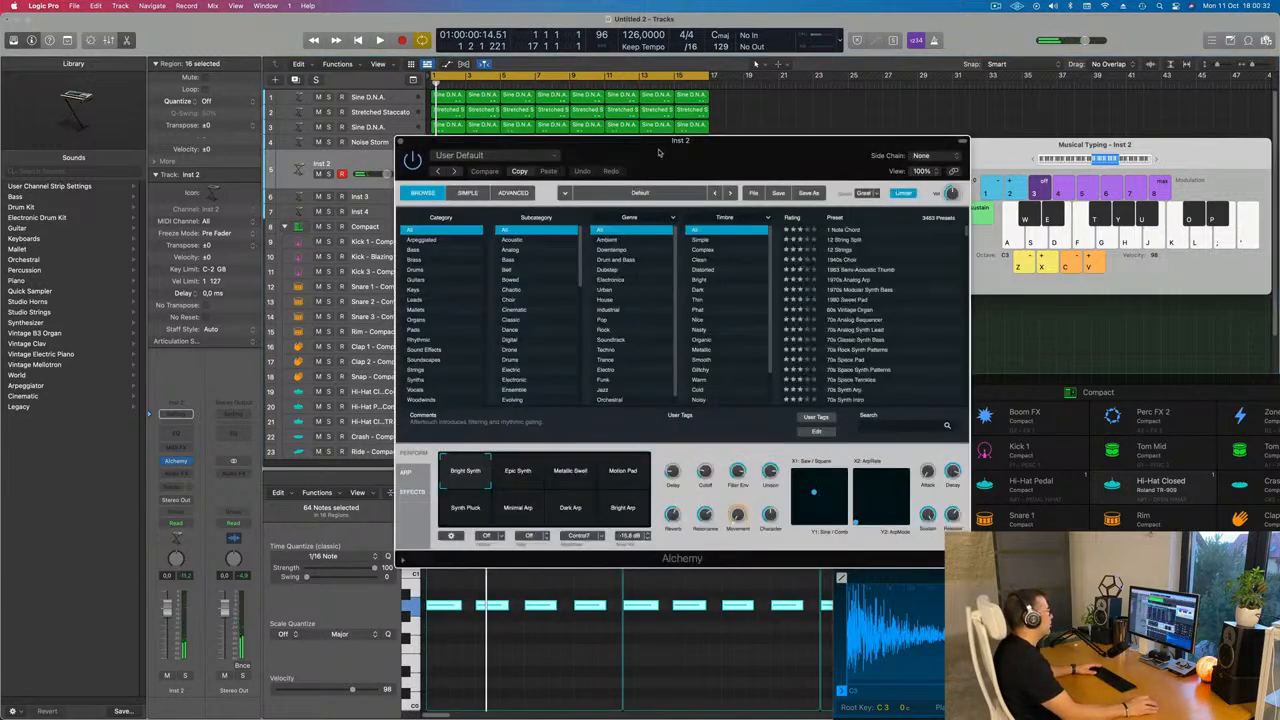
drag(657, 157, 745, 213)
click(485, 259)
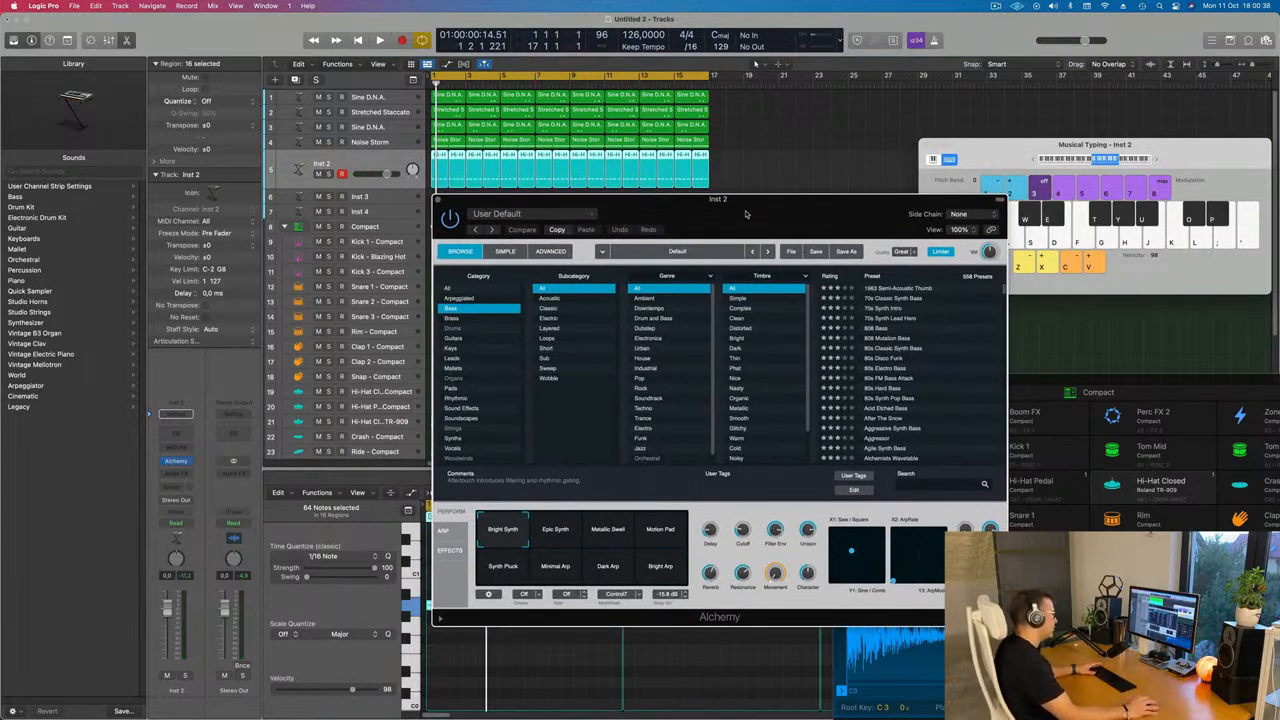
drag(745, 213, 737, 211)
scroll(943, 362, down, 2)
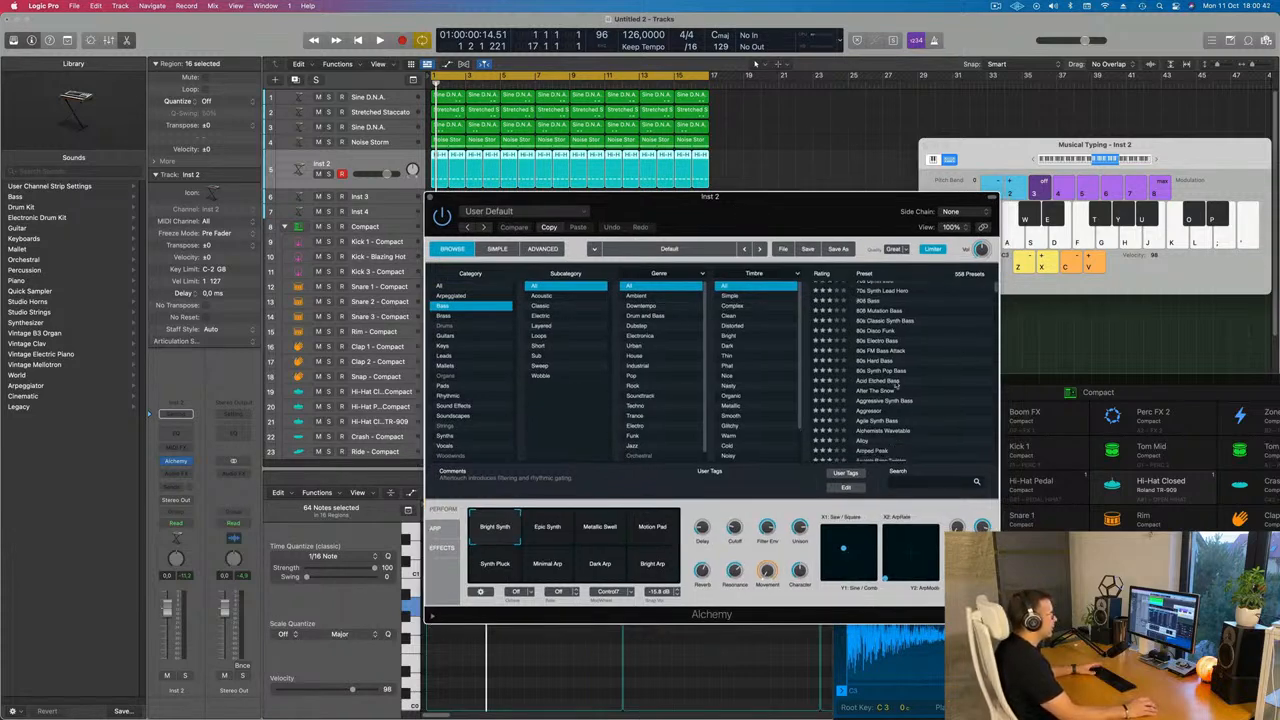
scroll(912, 375, down, 6)
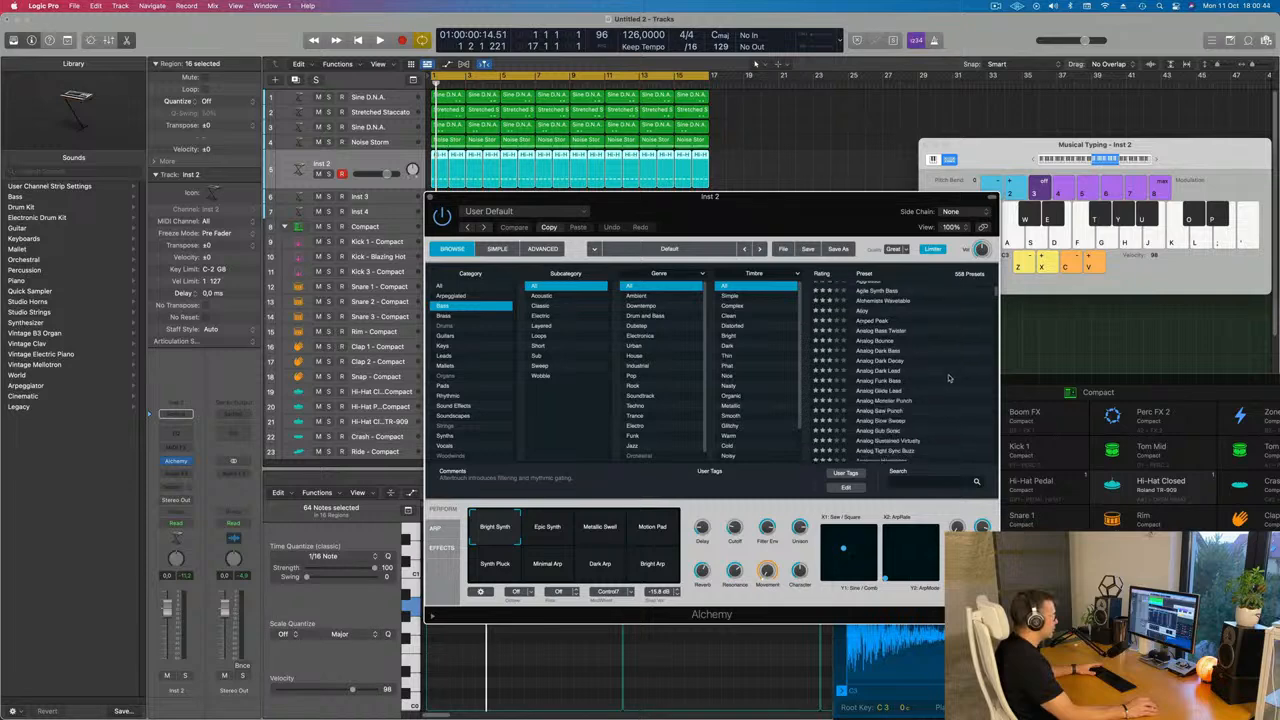
scroll(950, 364, up, 2)
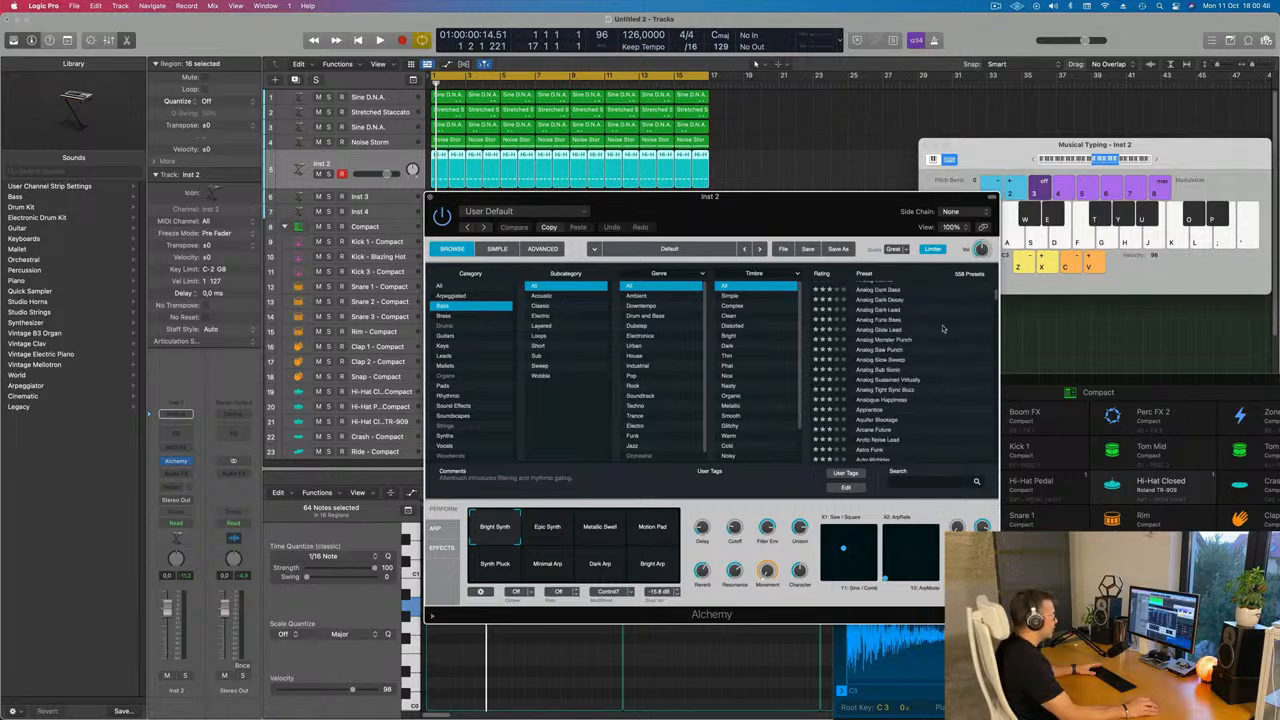
scroll(943, 328, up, 4)
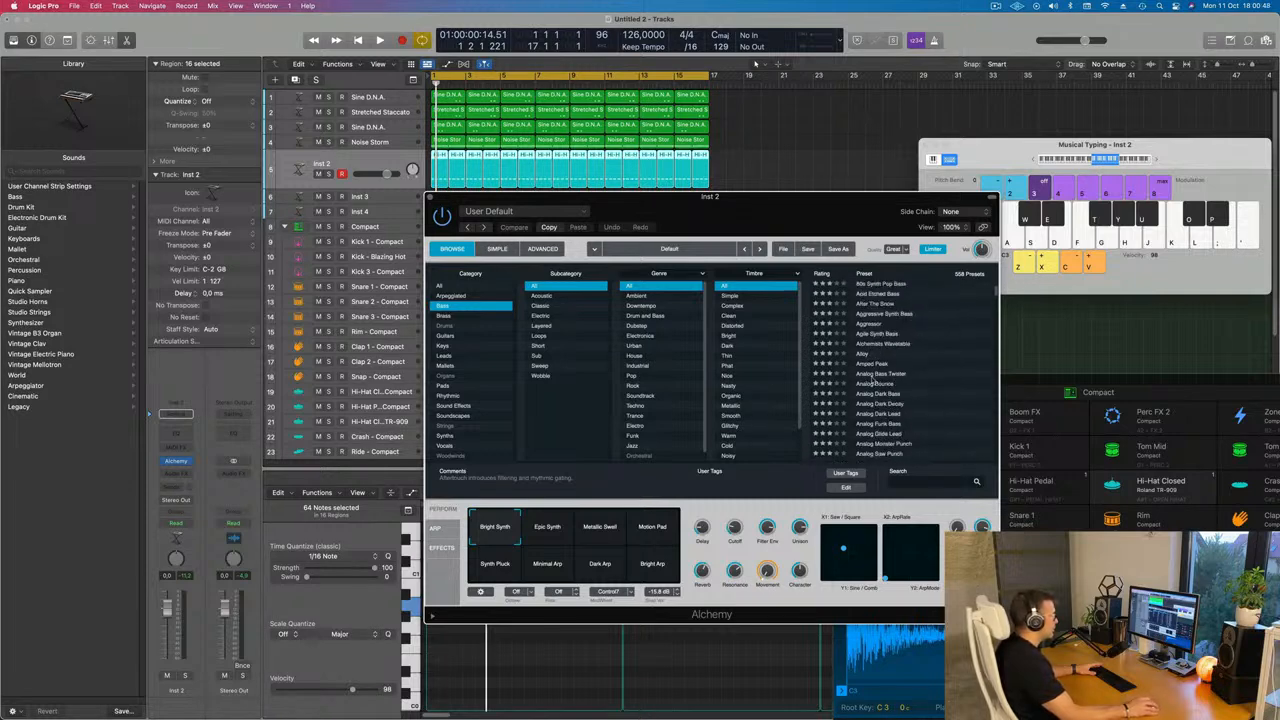
drag(817, 207, 946, 166)
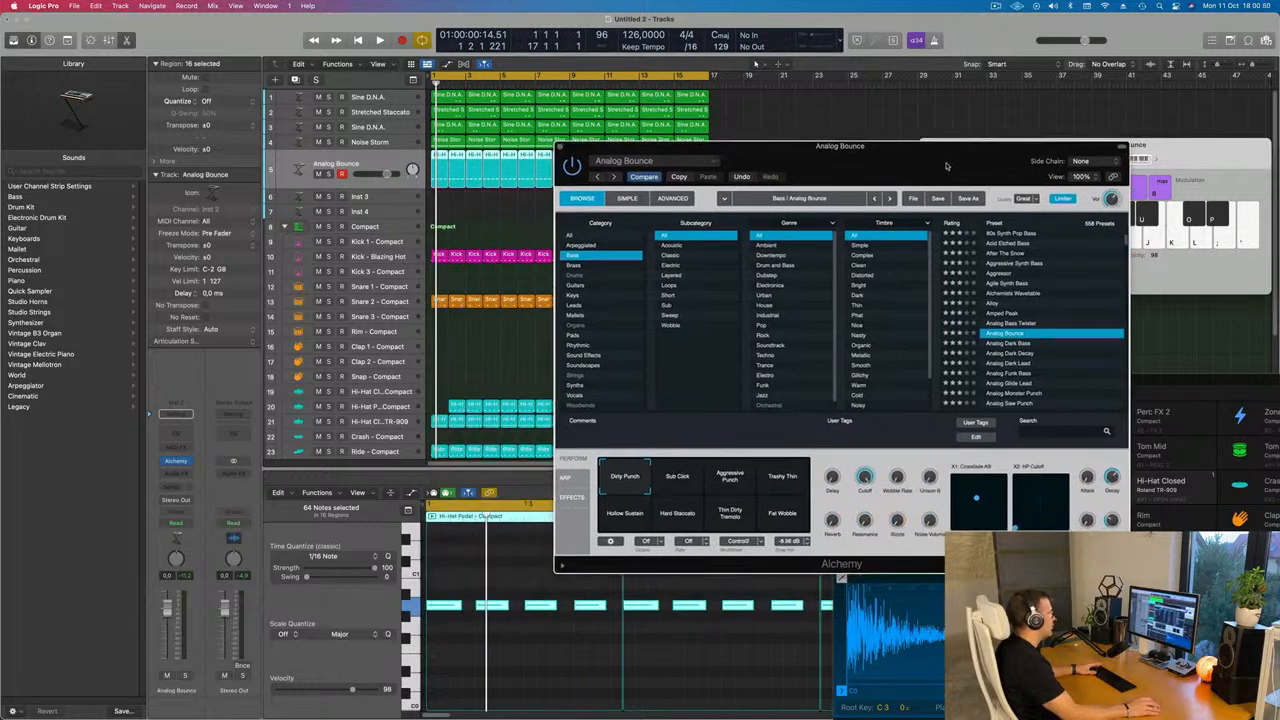
Lower the Analog Bounce track's volume slightly and play the beat
drag(168, 607, 168, 622)
key(space)
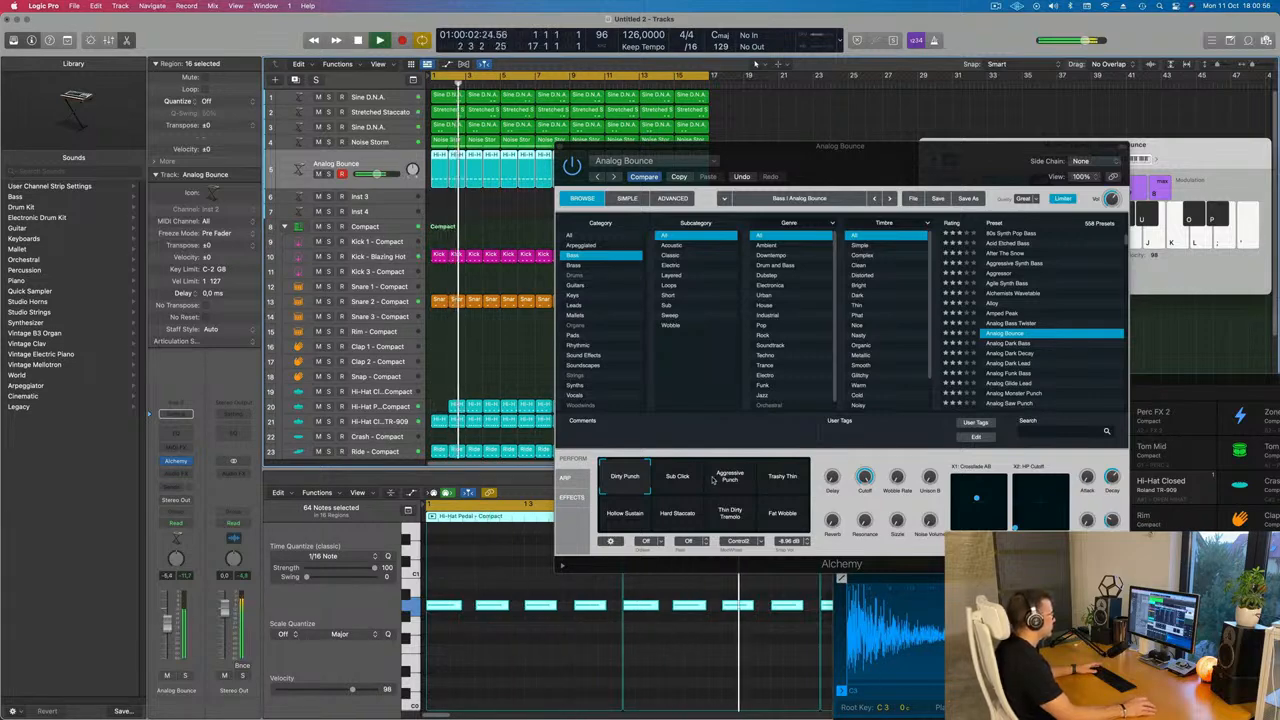
Audition the Analog Bounce Perform pad variations, ending on Dirty Punch
click(682, 479)
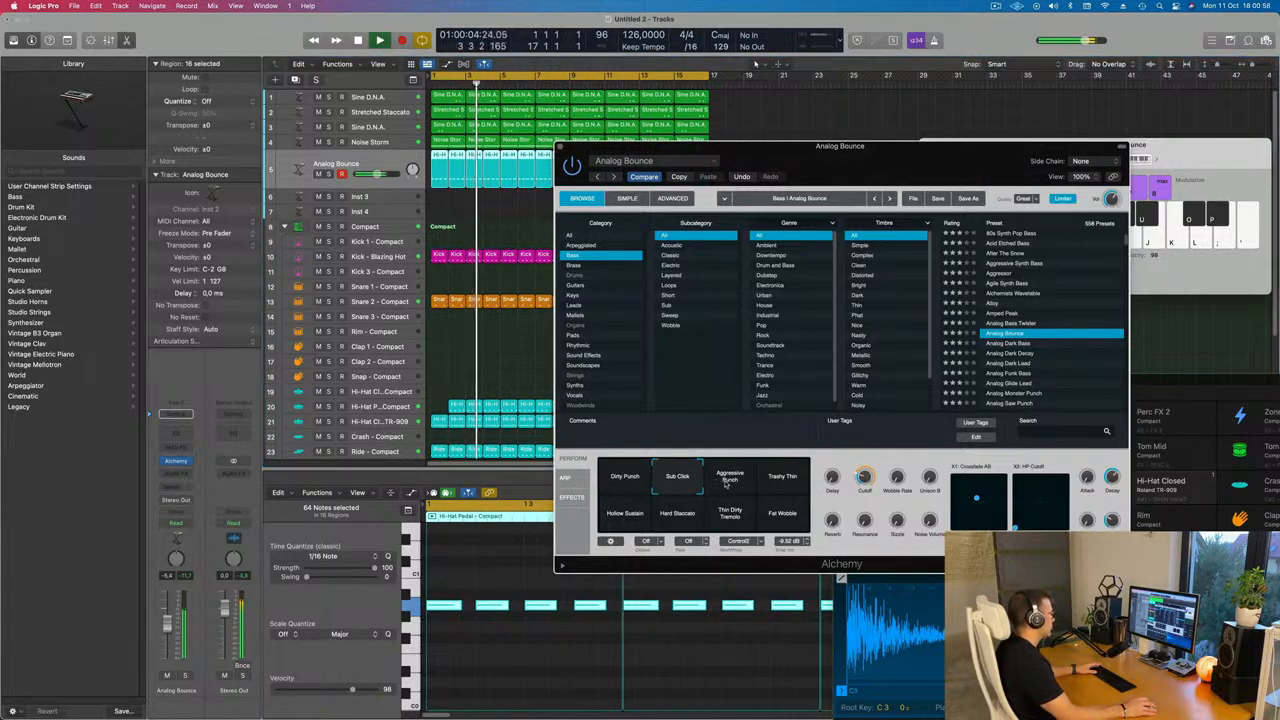
click(727, 482)
click(786, 481)
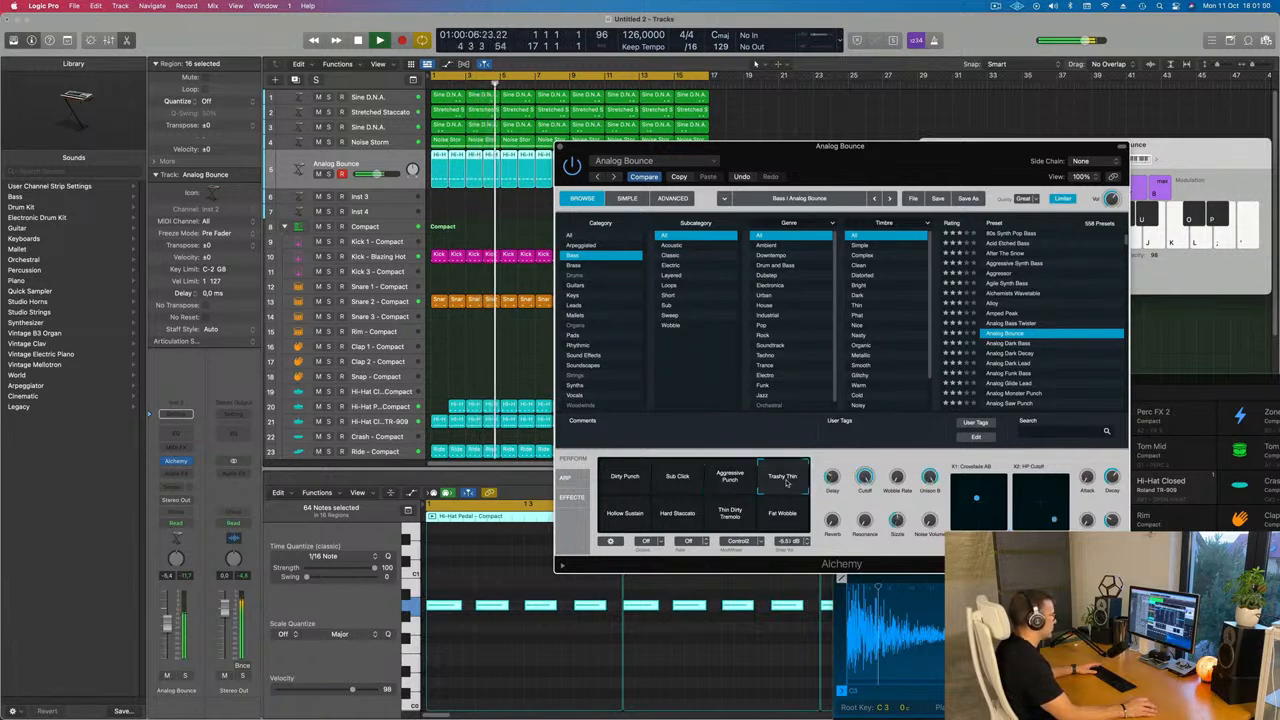
click(783, 514)
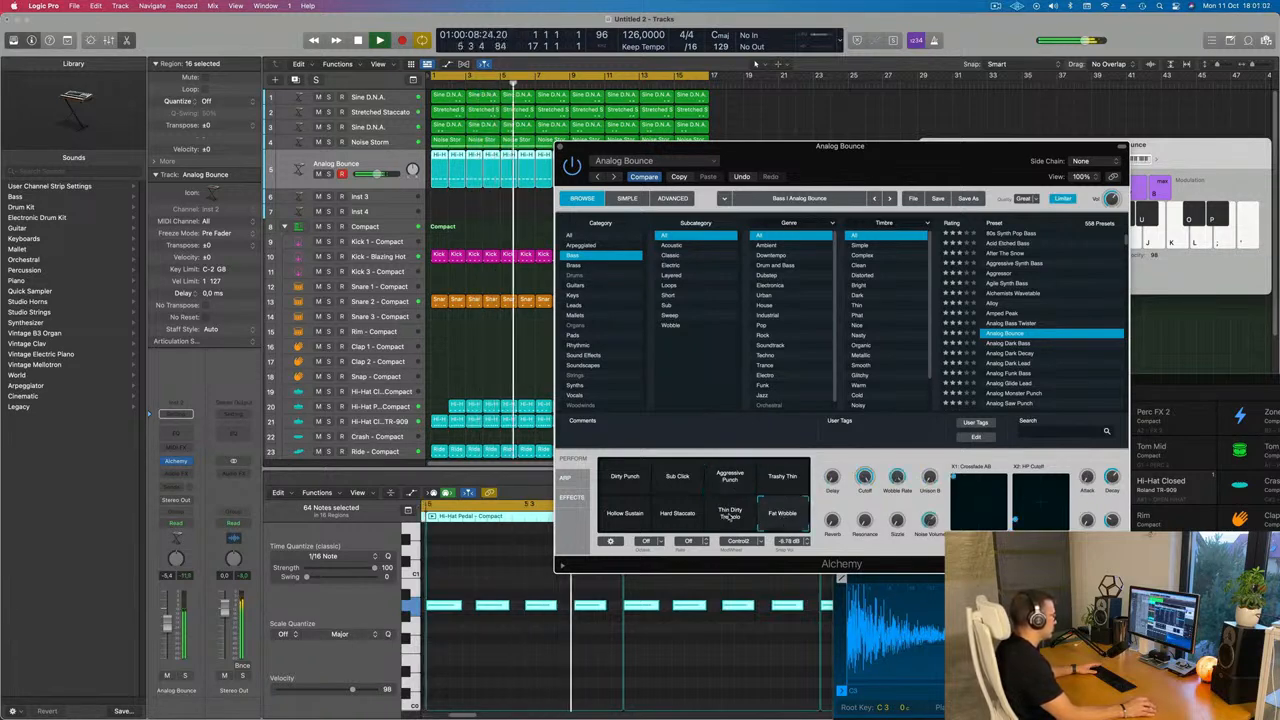
click(731, 517)
click(685, 515)
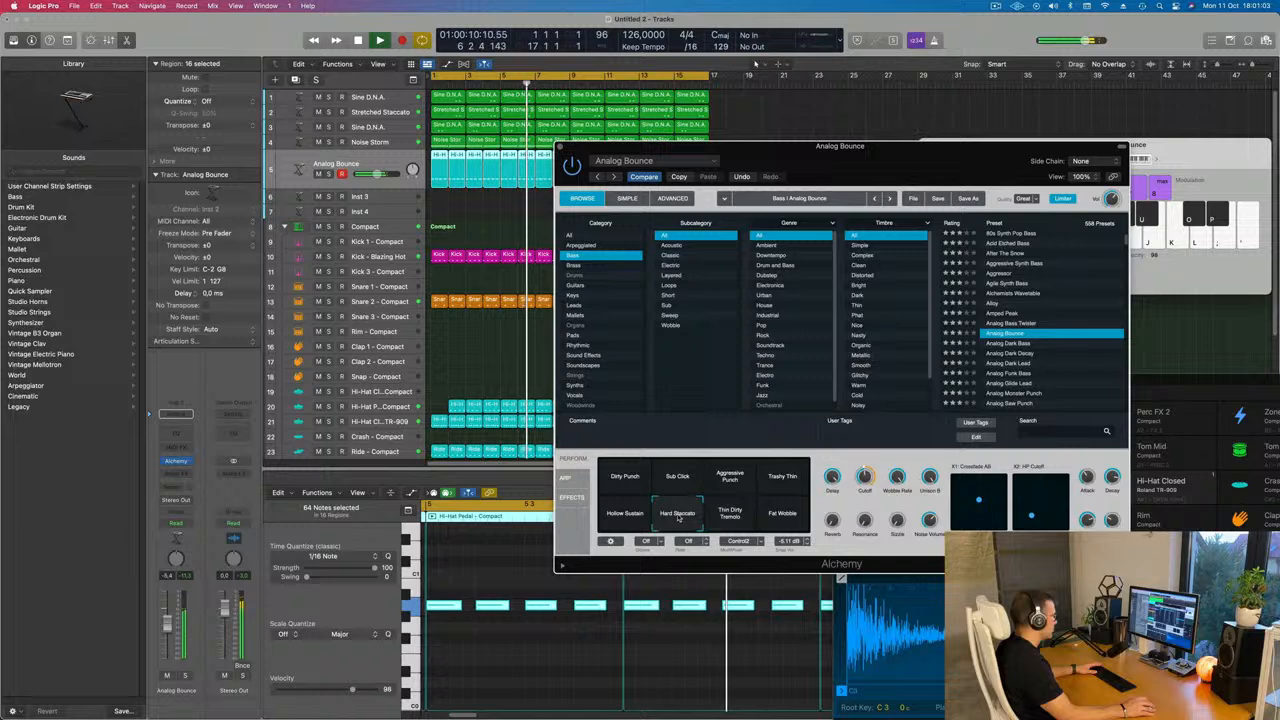
click(729, 516)
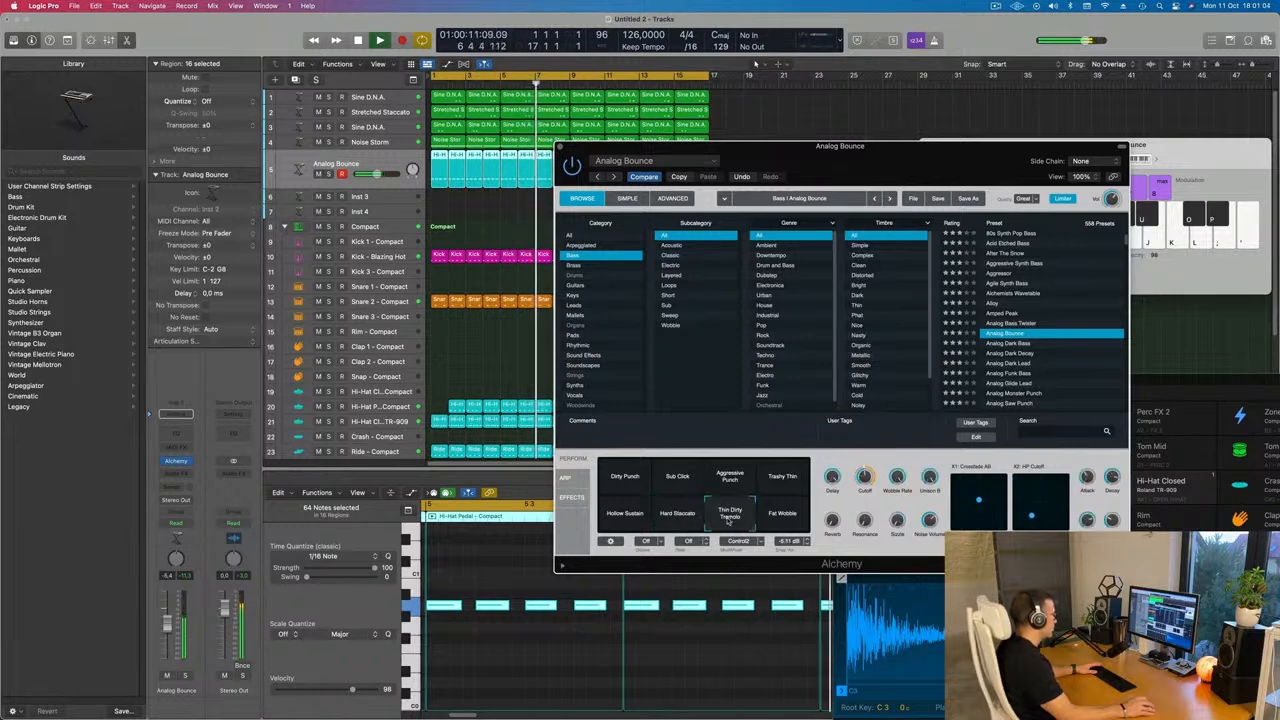
click(624, 513)
click(619, 476)
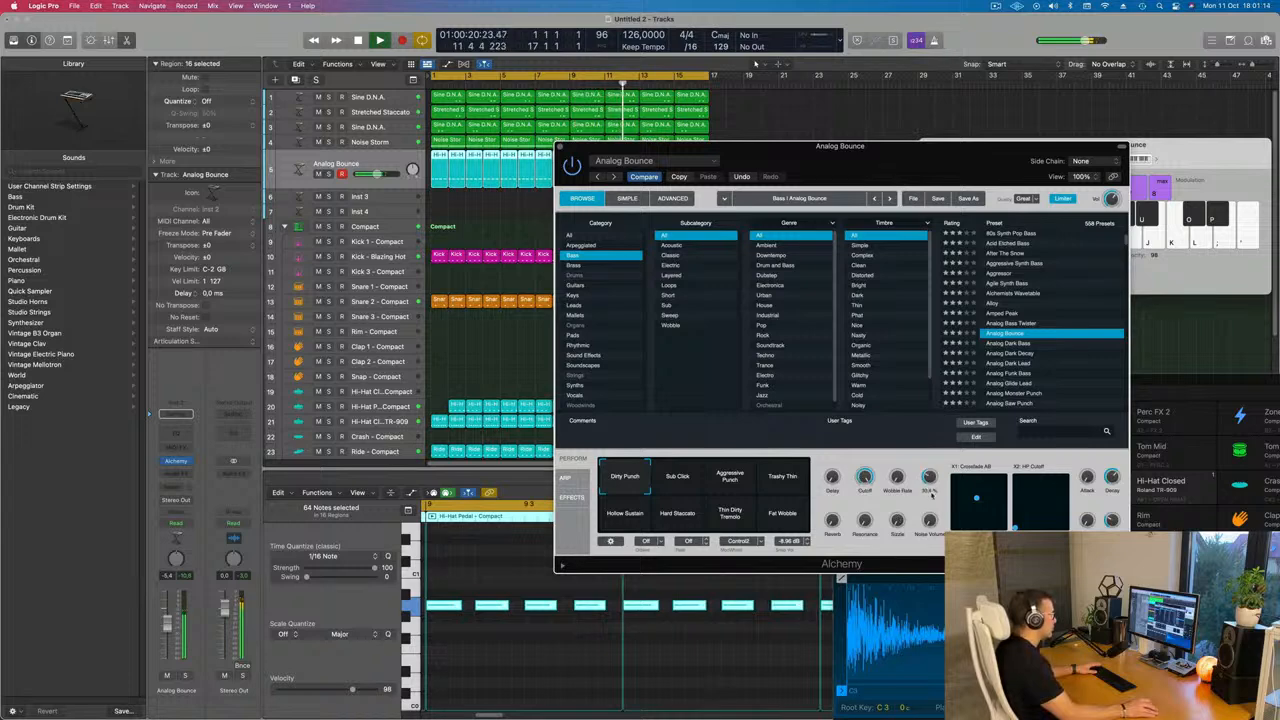
Load the Bass preset Analog Dark Decay in Alchemy and play the beat with it
key(Return)
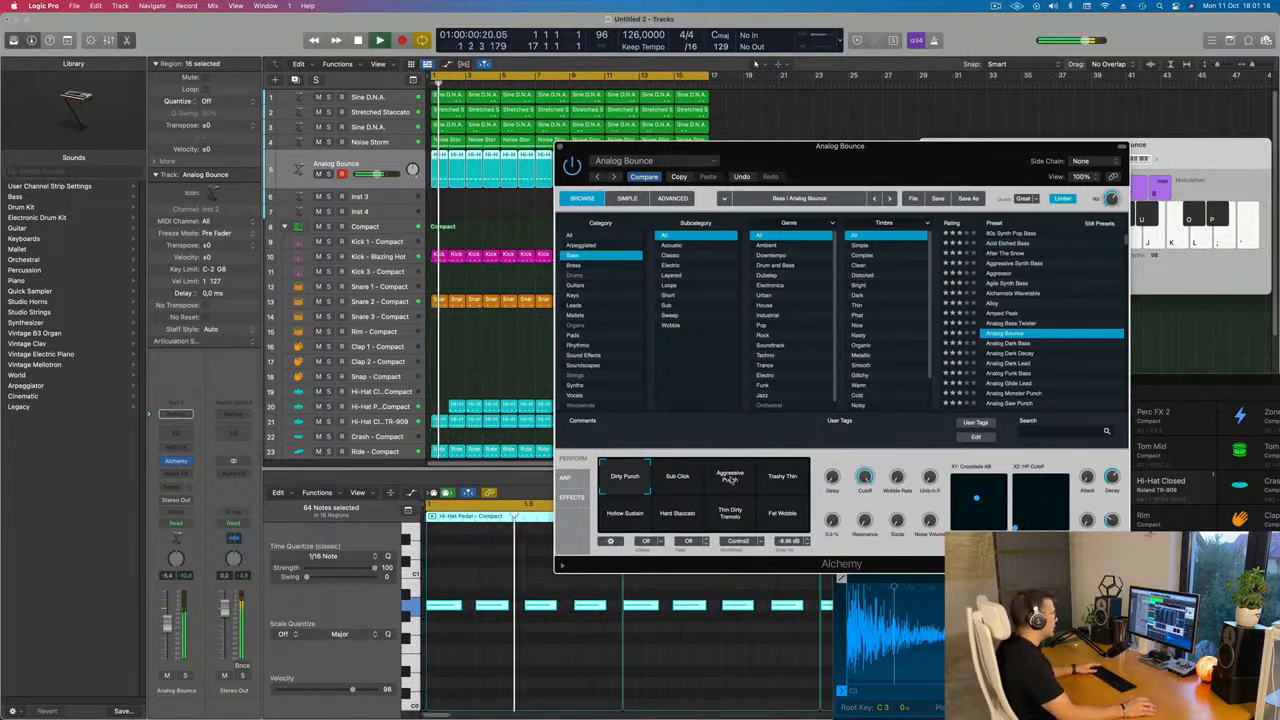
click(1008, 354)
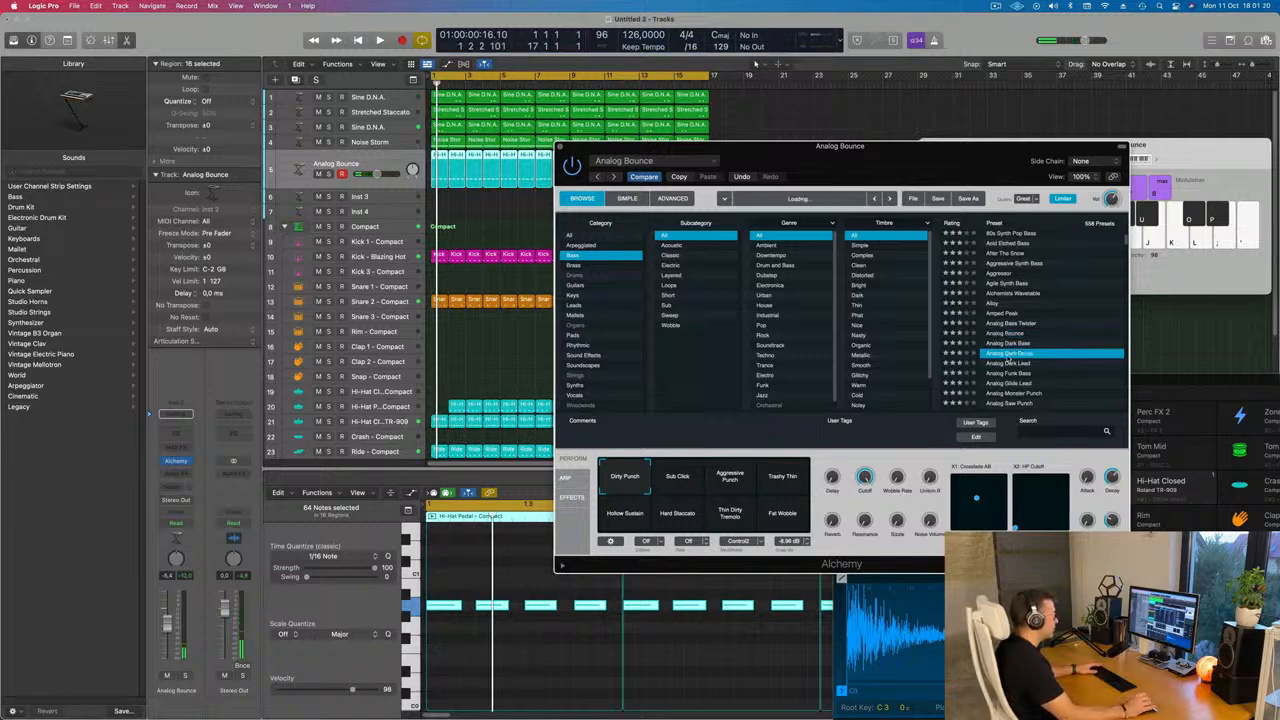
key(space)
drag(925, 161, 1001, 110)
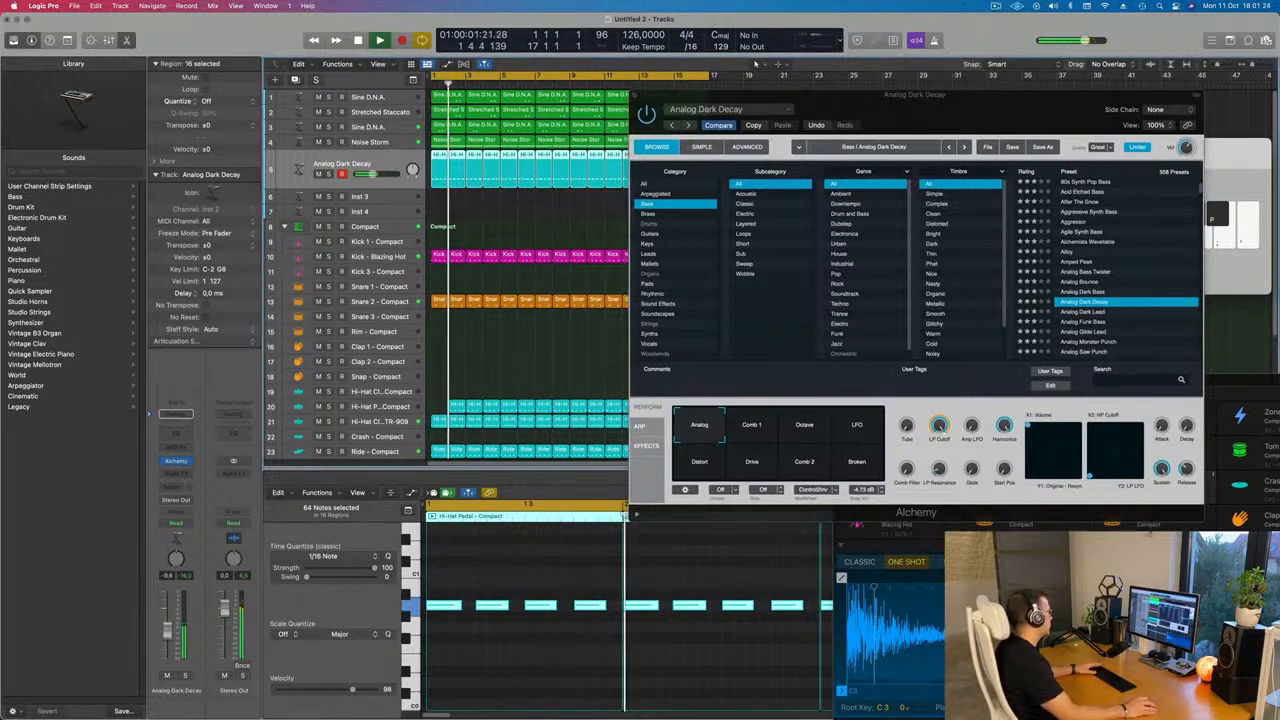
key(space)
key(space)
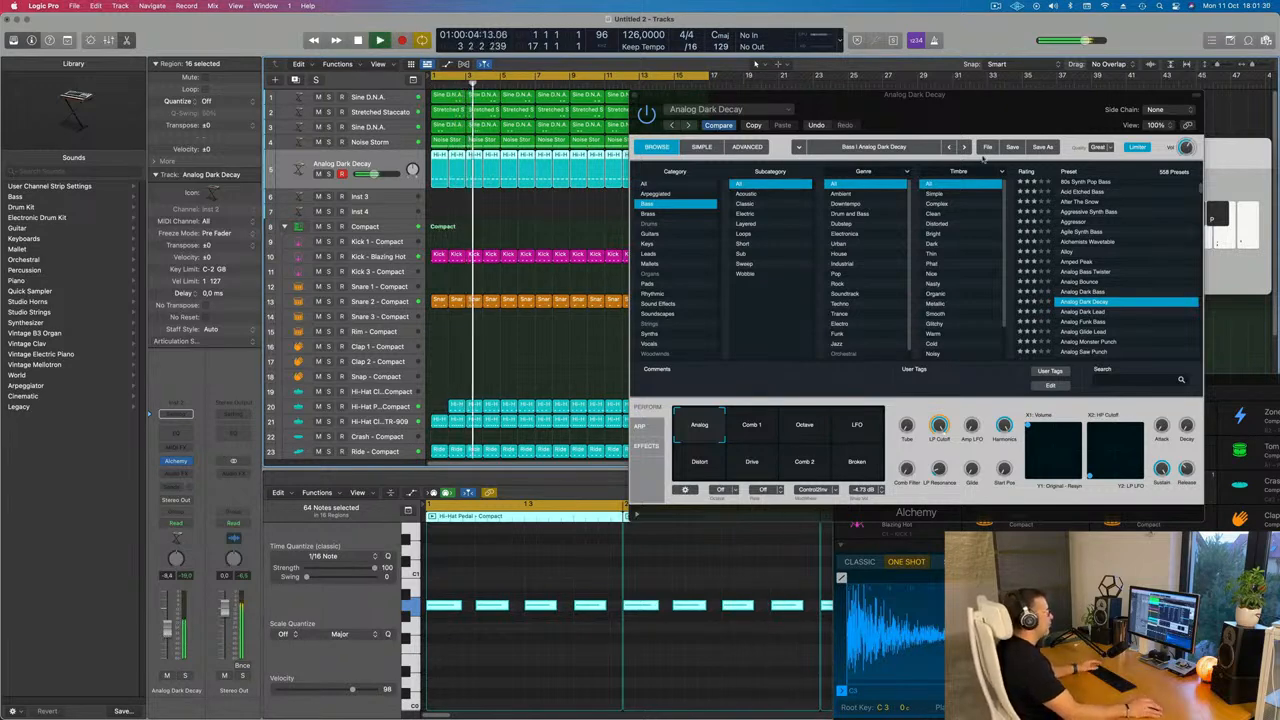
Switch the Analog Dark Decay Perform pad to Octave and close the Alchemy window
drag(1029, 118, 863, 188)
click(589, 497)
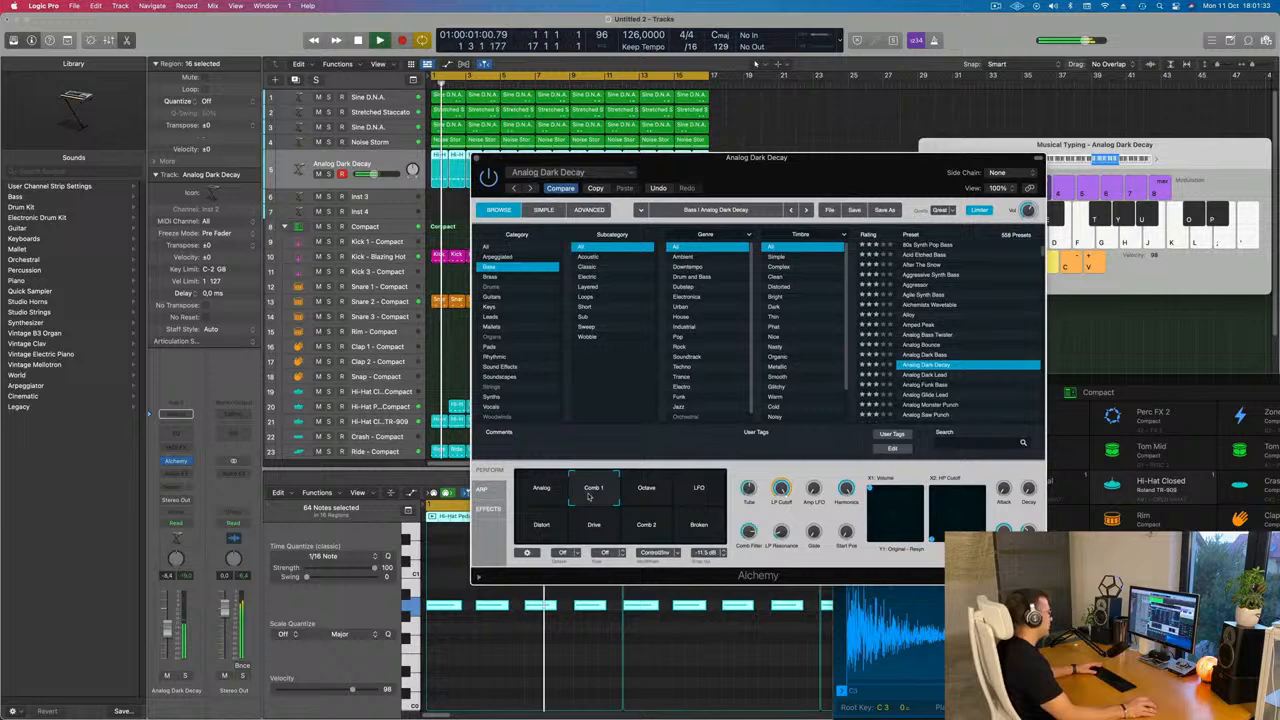
click(650, 494)
drag(799, 187, 828, 150)
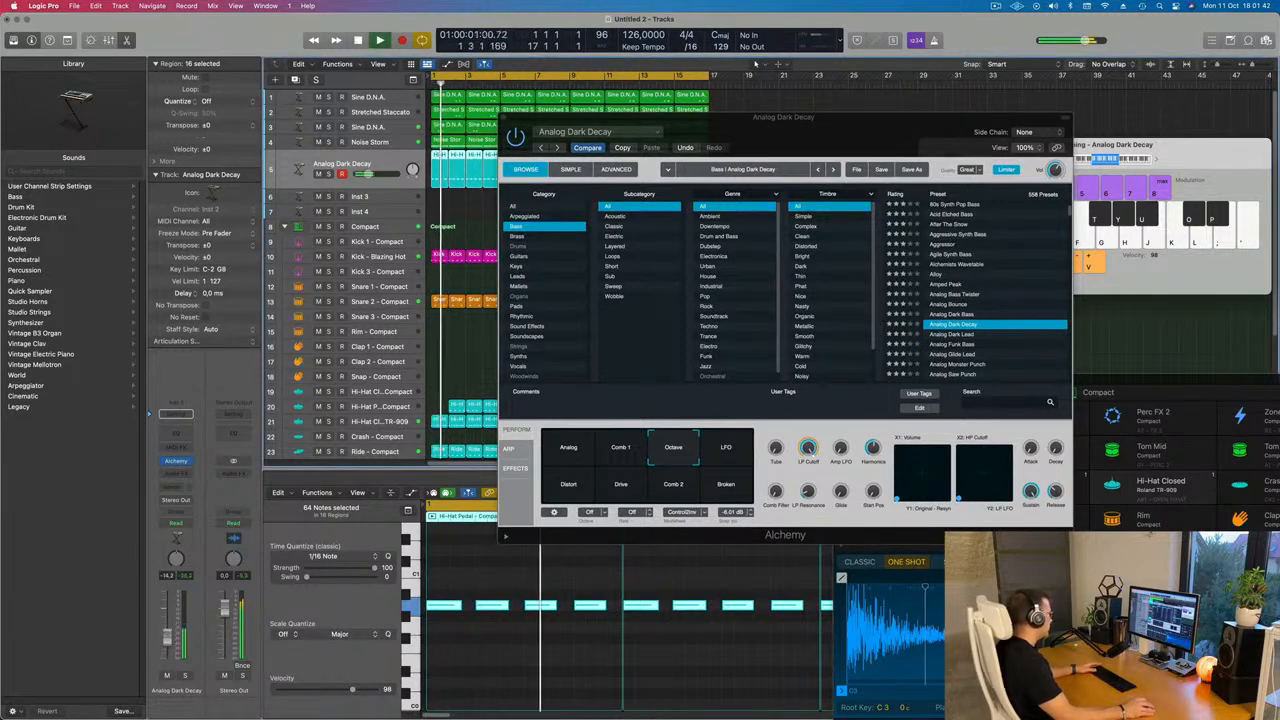
drag(460, 606, 471, 613)
key(space)
key(super+Left)
key(super+Left)
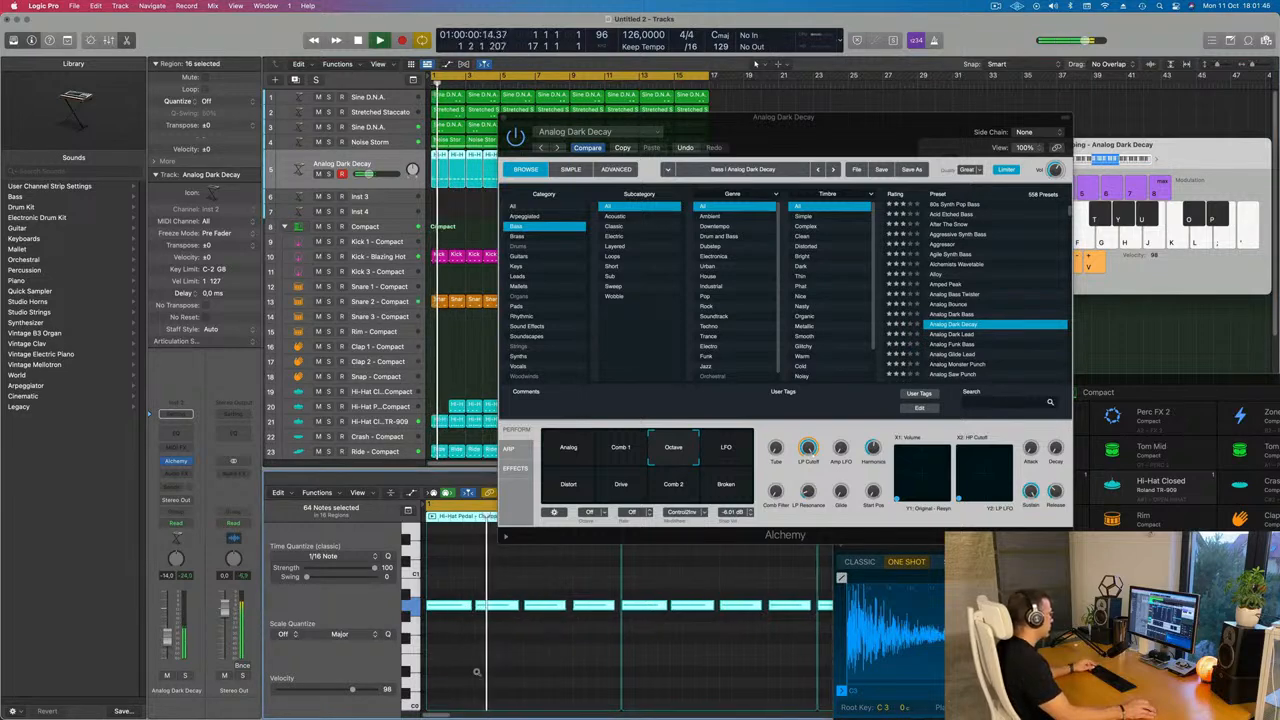
drag(858, 132, 730, 262)
drag(424, 205, 393, 255)
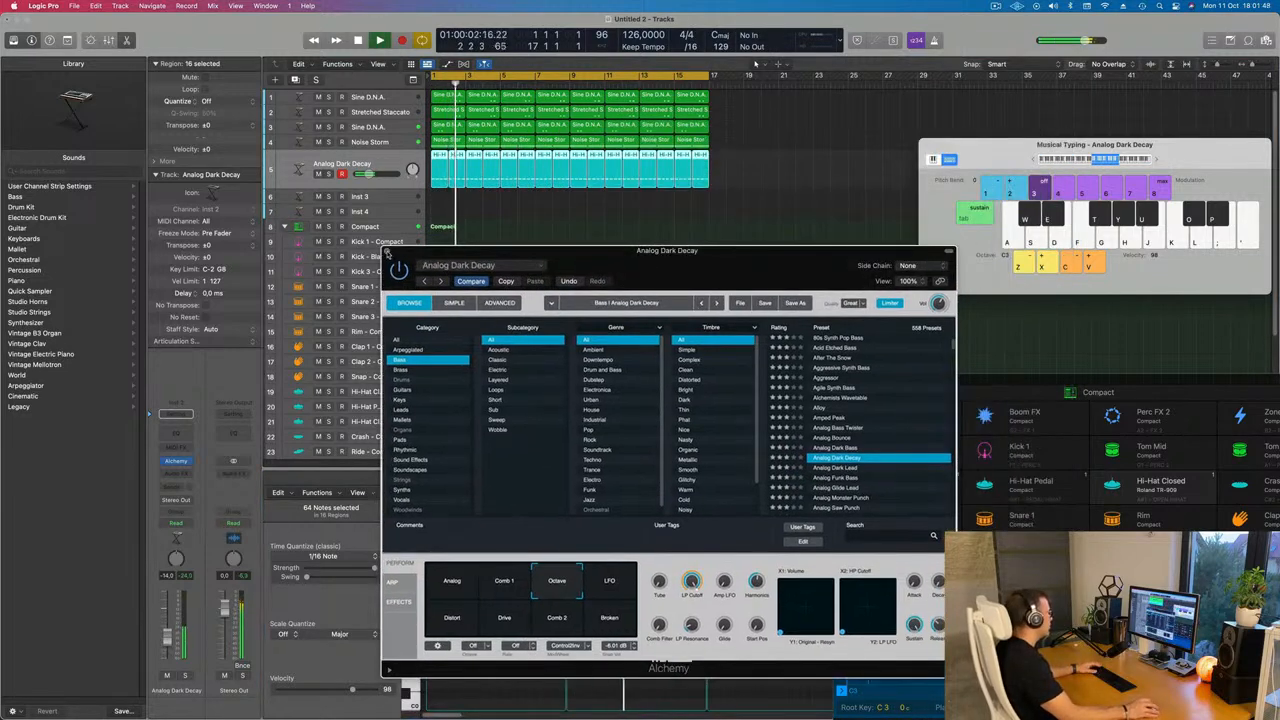
click(388, 251)
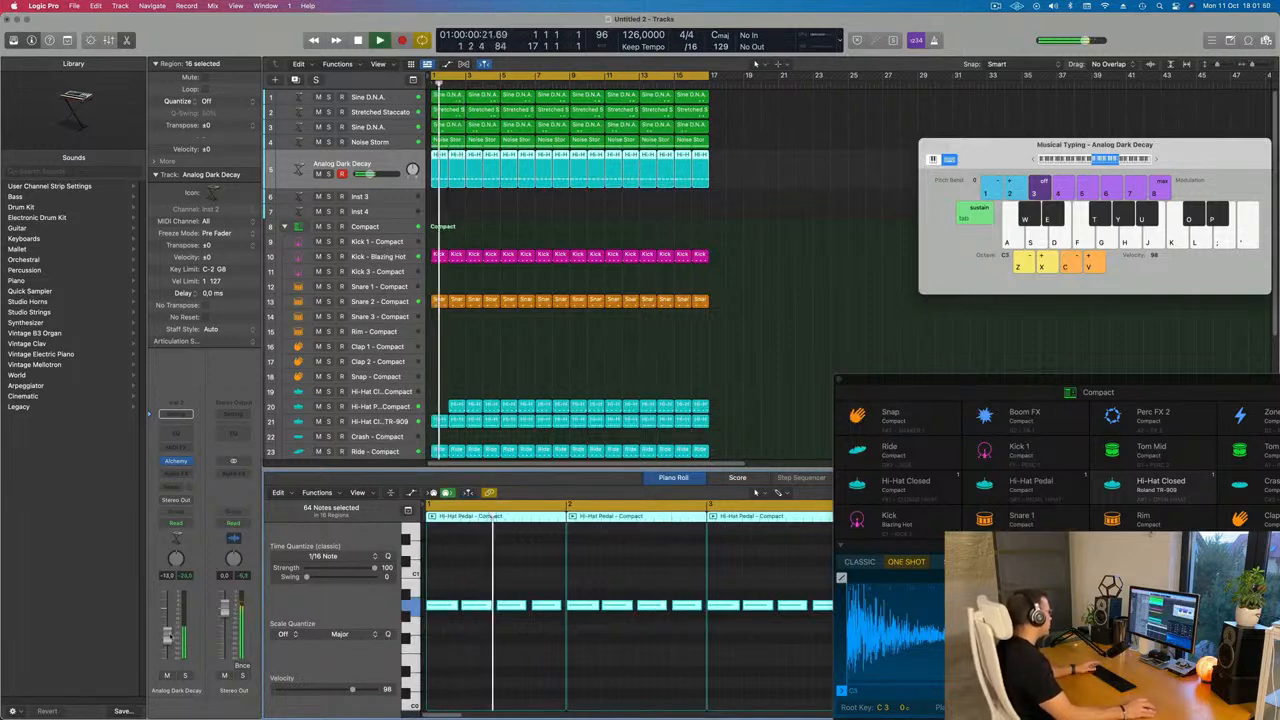
Insert a Compressor on the Analog Dark Decay channel and set its side chain to Inst 5
click(185, 476)
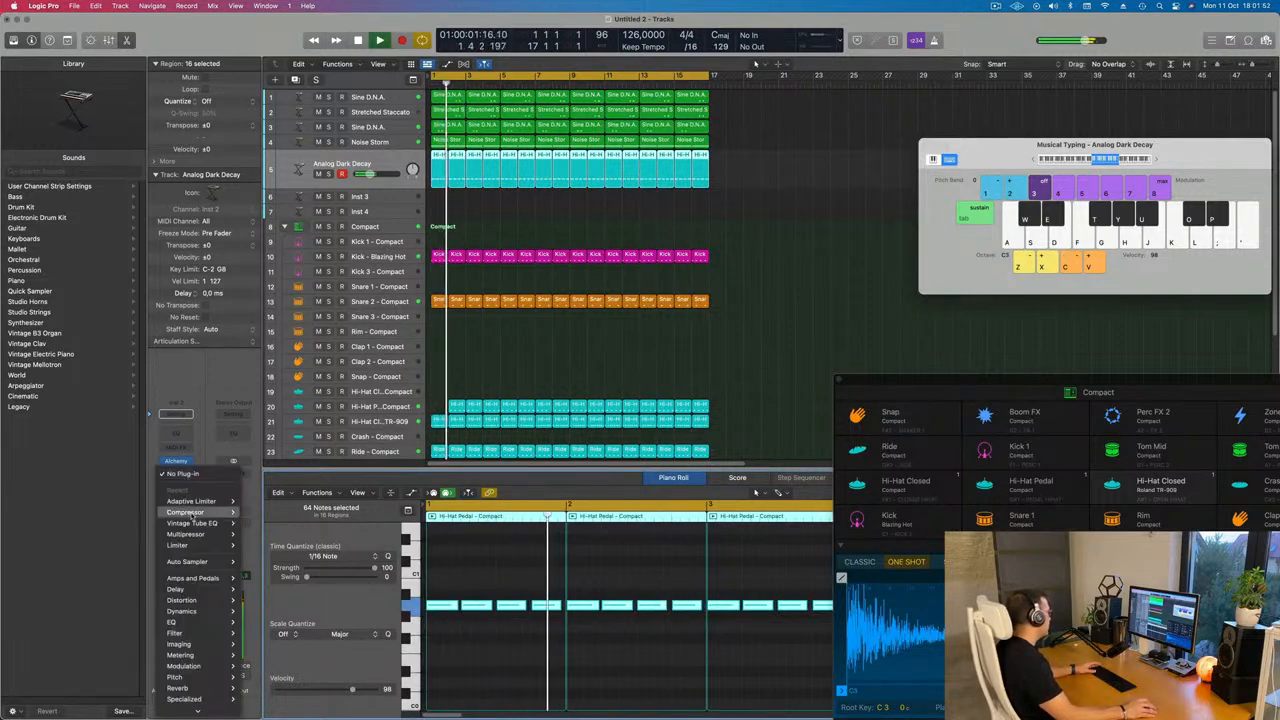
mouse_move(210, 512)
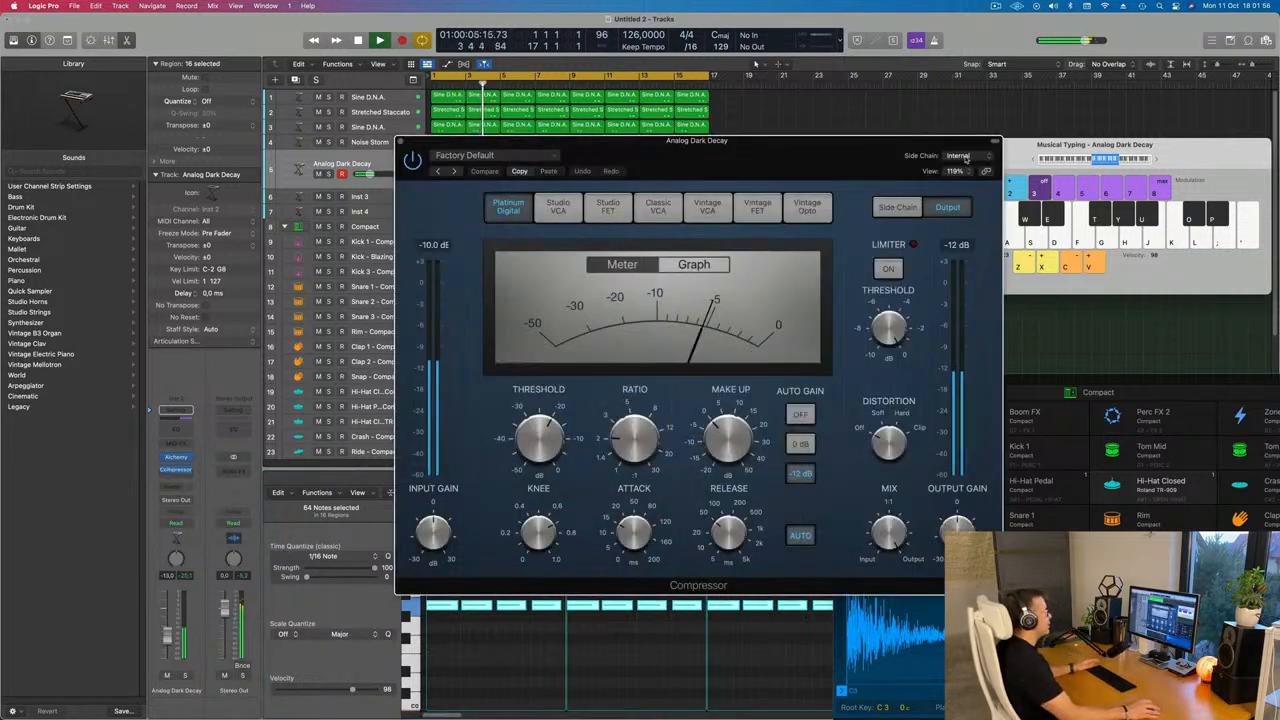
click(966, 158)
mouse_move(958, 185)
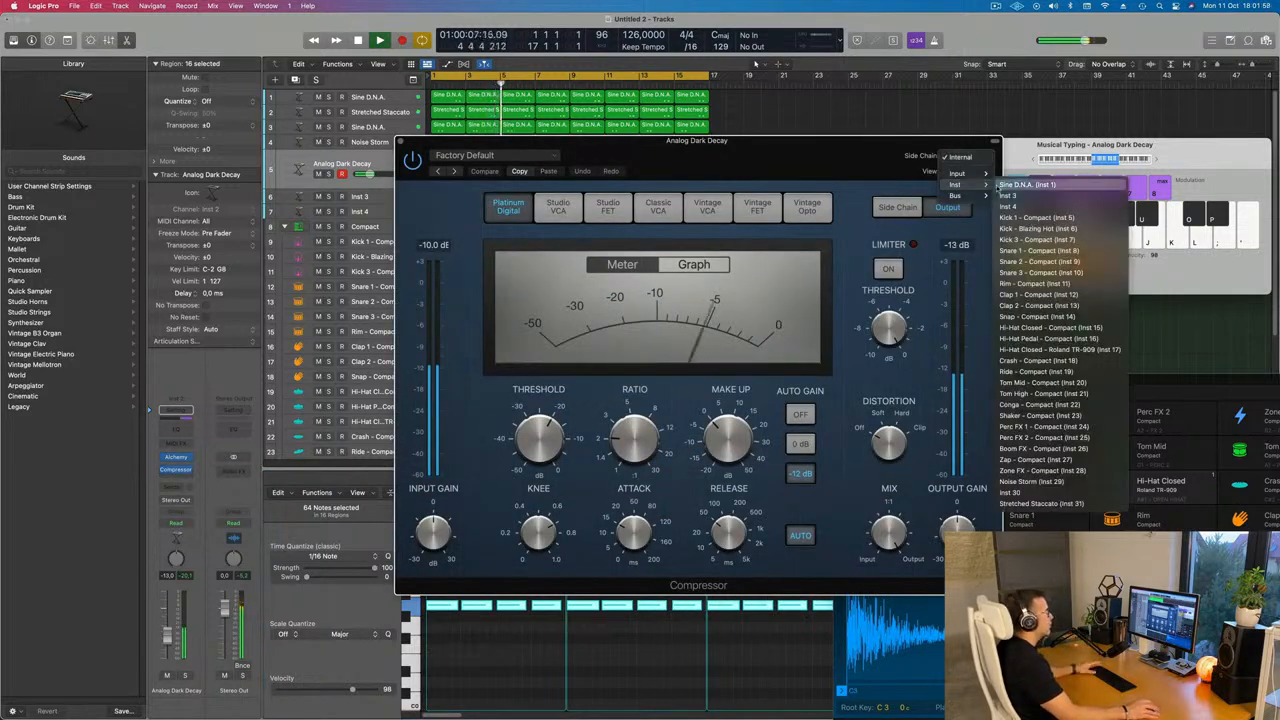
click(1034, 217)
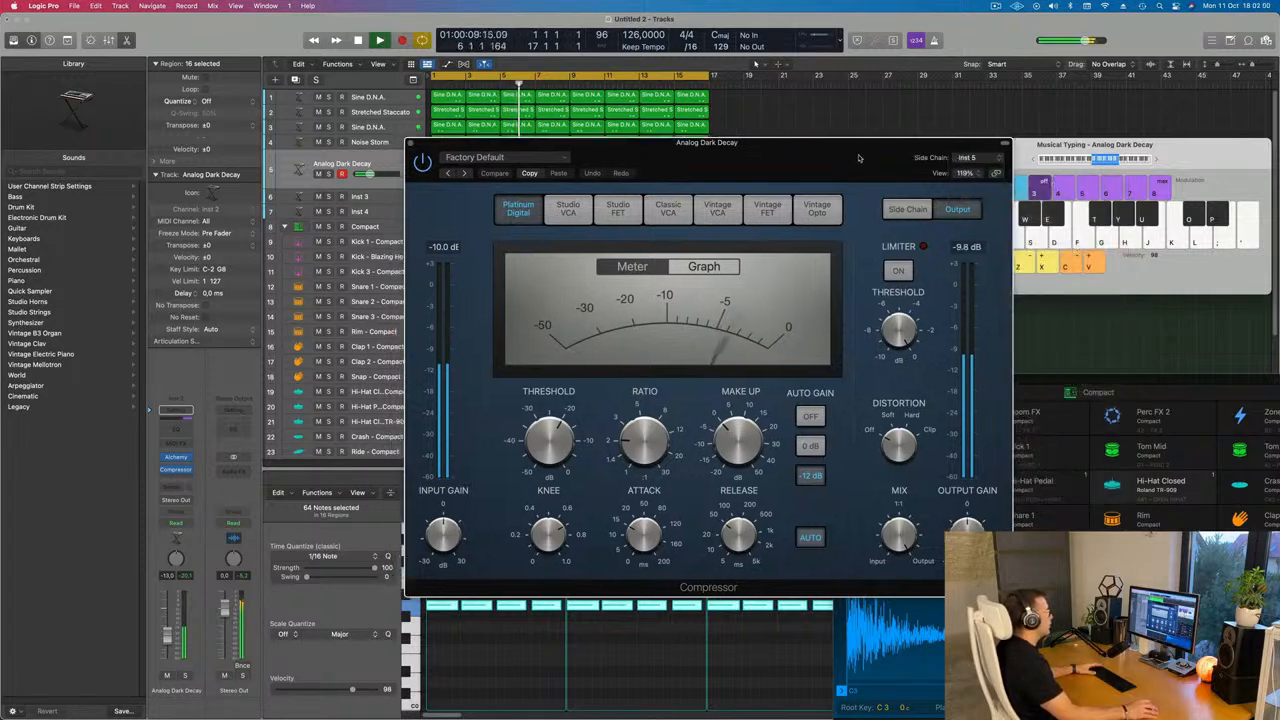
drag(812, 164, 1064, 166)
key(space)
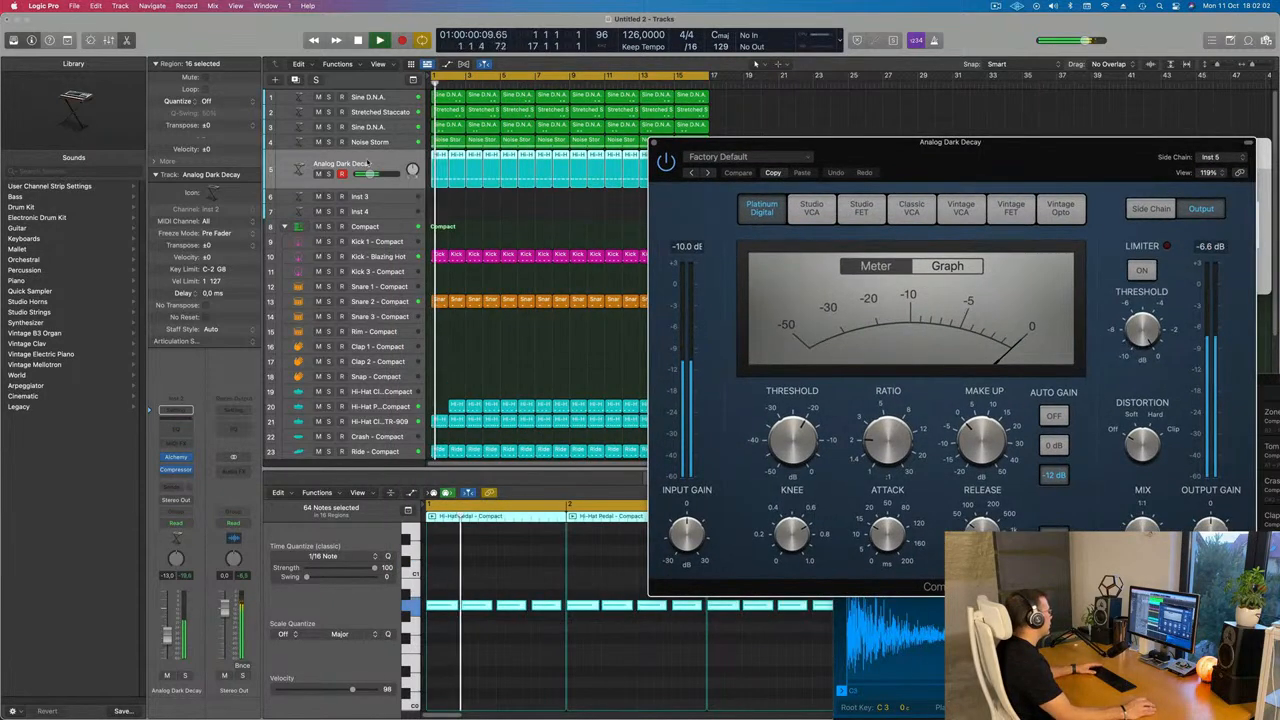
Change the compressor's side chain input to Inst 6, the Kick - Blazing Hot track
click(1210, 157)
mouse_move(1188, 148)
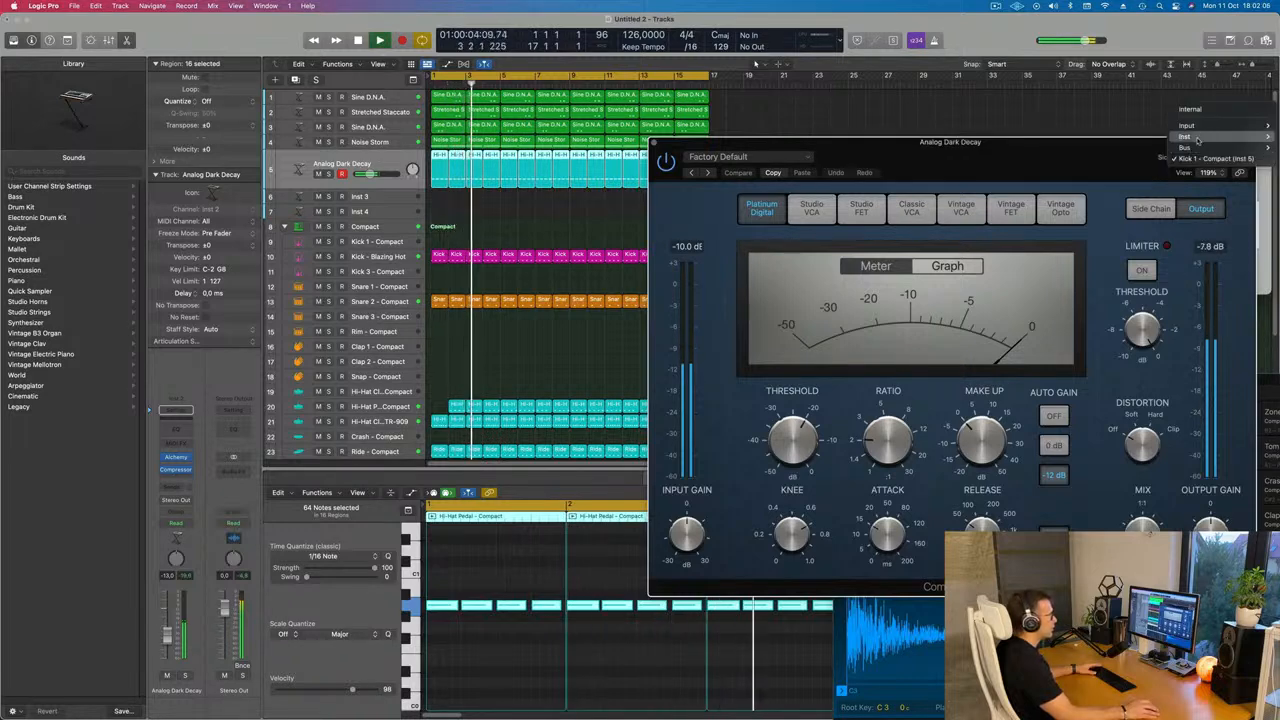
click(1097, 181)
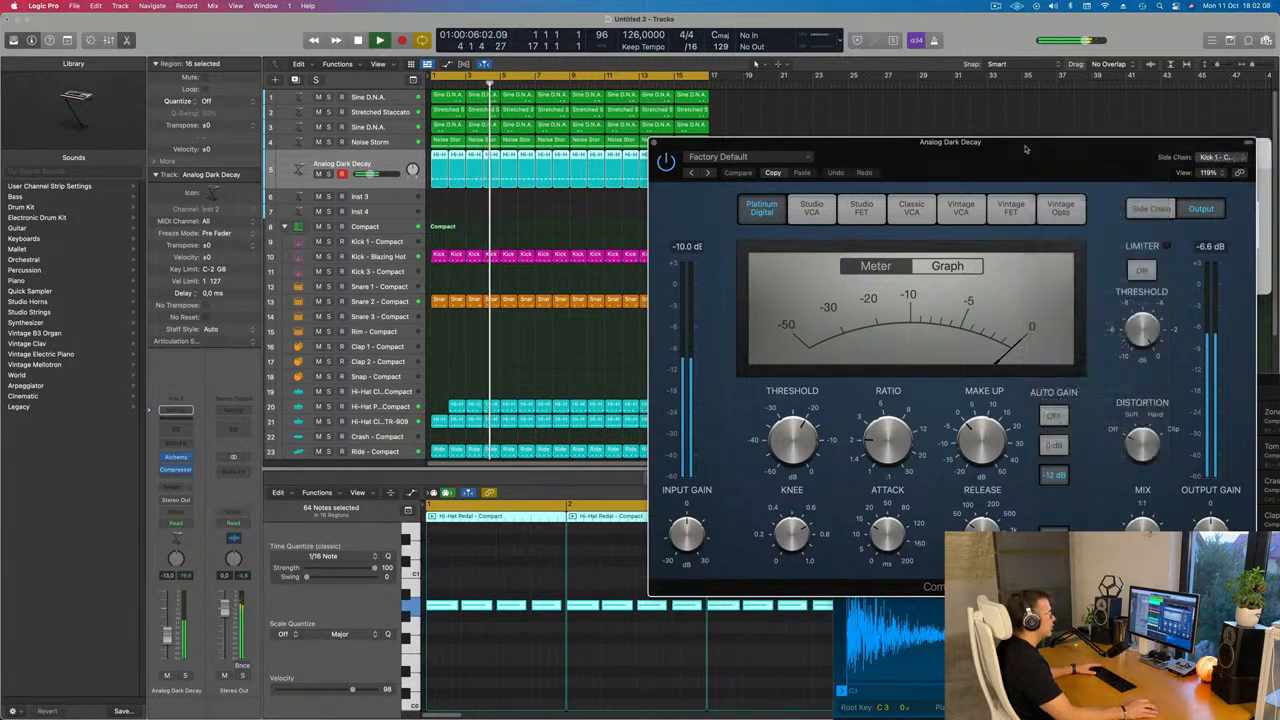
drag(1020, 150, 898, 150)
Lower the compressor threshold, set its attack to 16.5 ms, and hide the plug-in window
drag(766, 435, 758, 408)
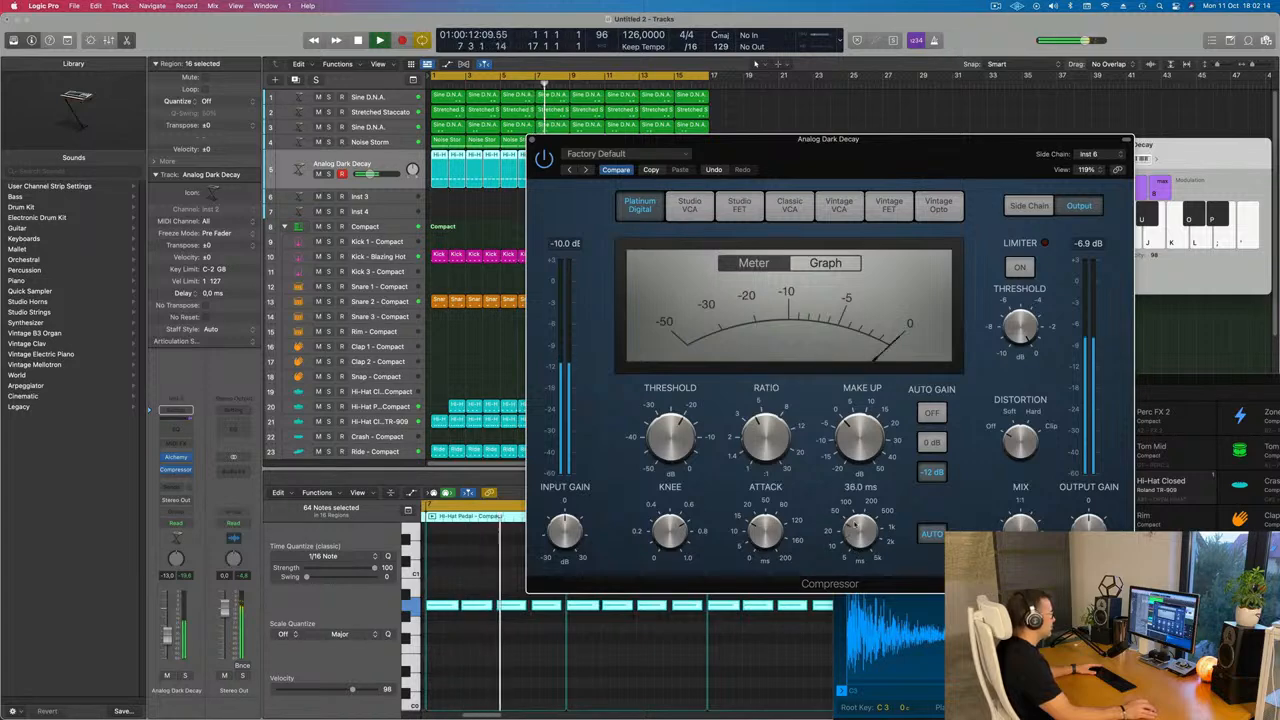
drag(855, 524, 860, 505)
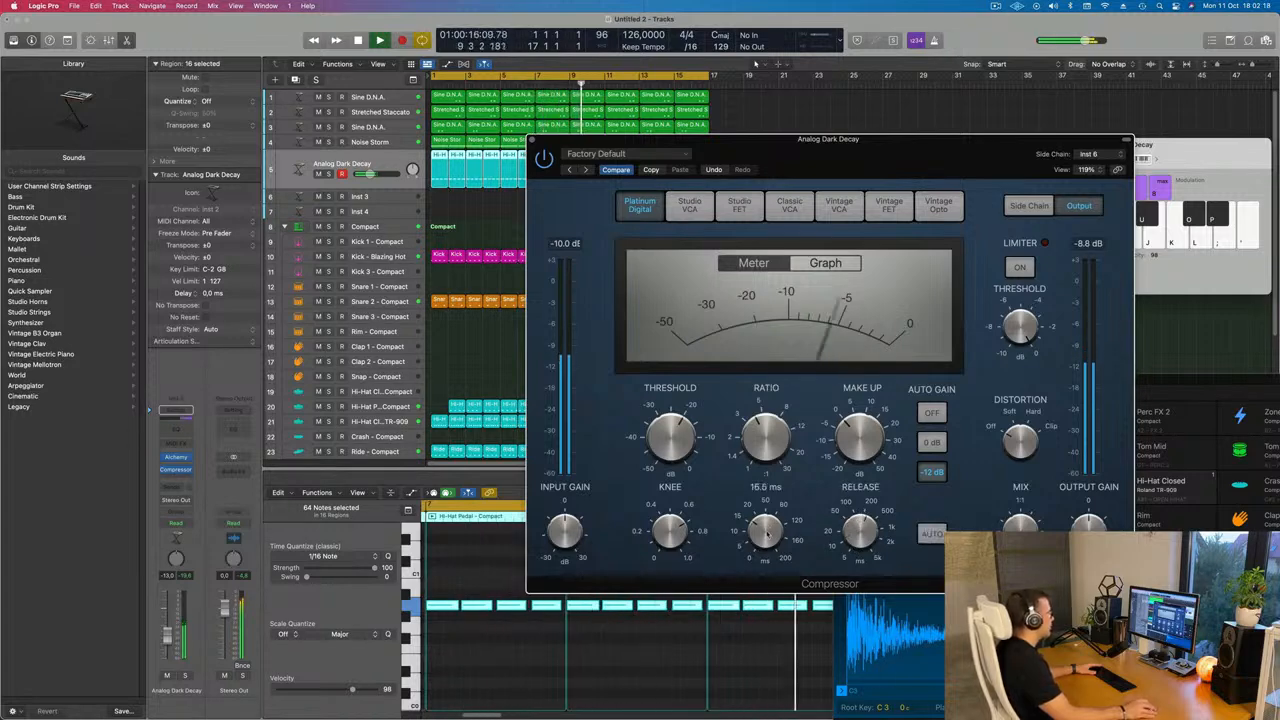
drag(910, 171, 843, 246)
key(v)
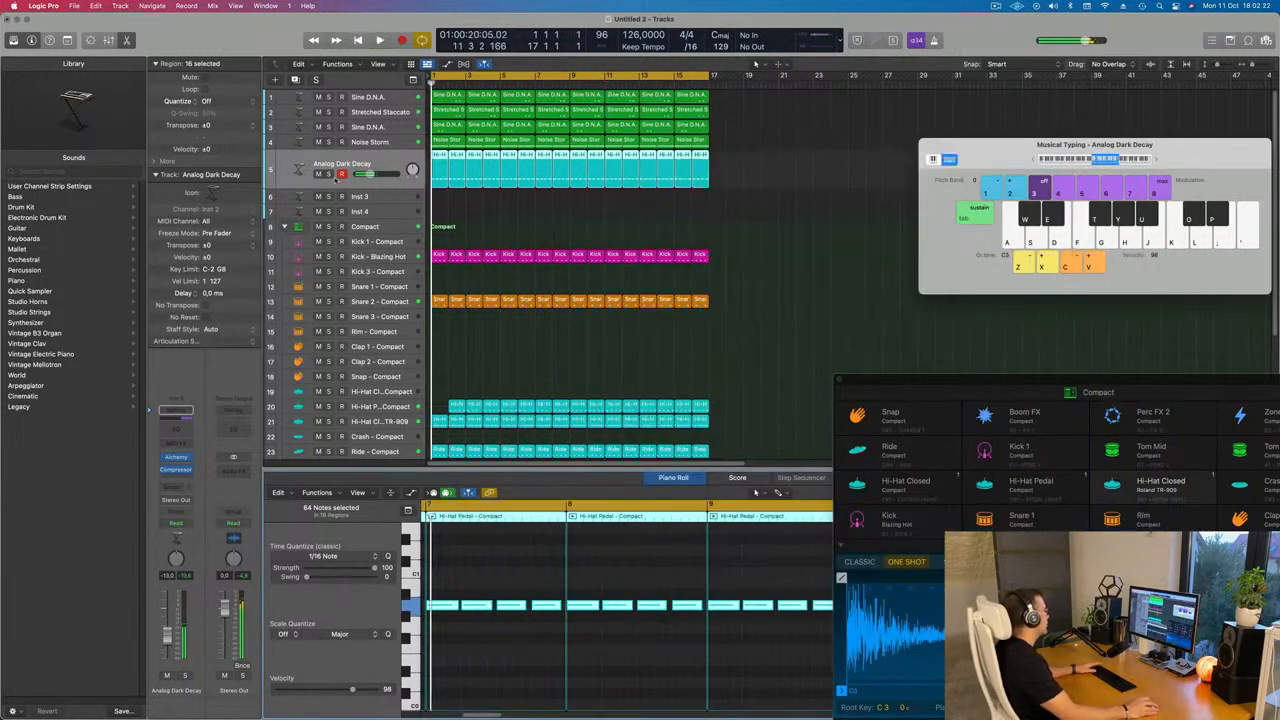
Play the arrangement from the start and move the first Hi-Hat Pedal region to bar 1
click(329, 174)
click(329, 174)
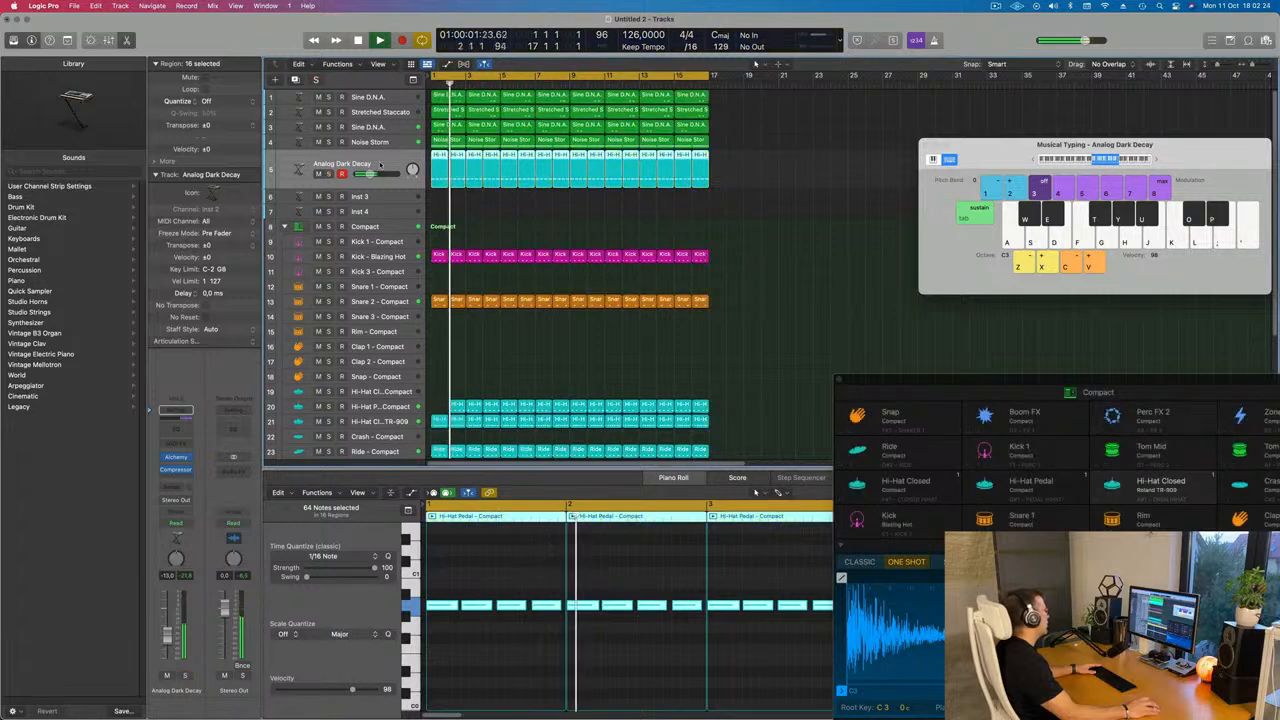
key(Return)
key(space)
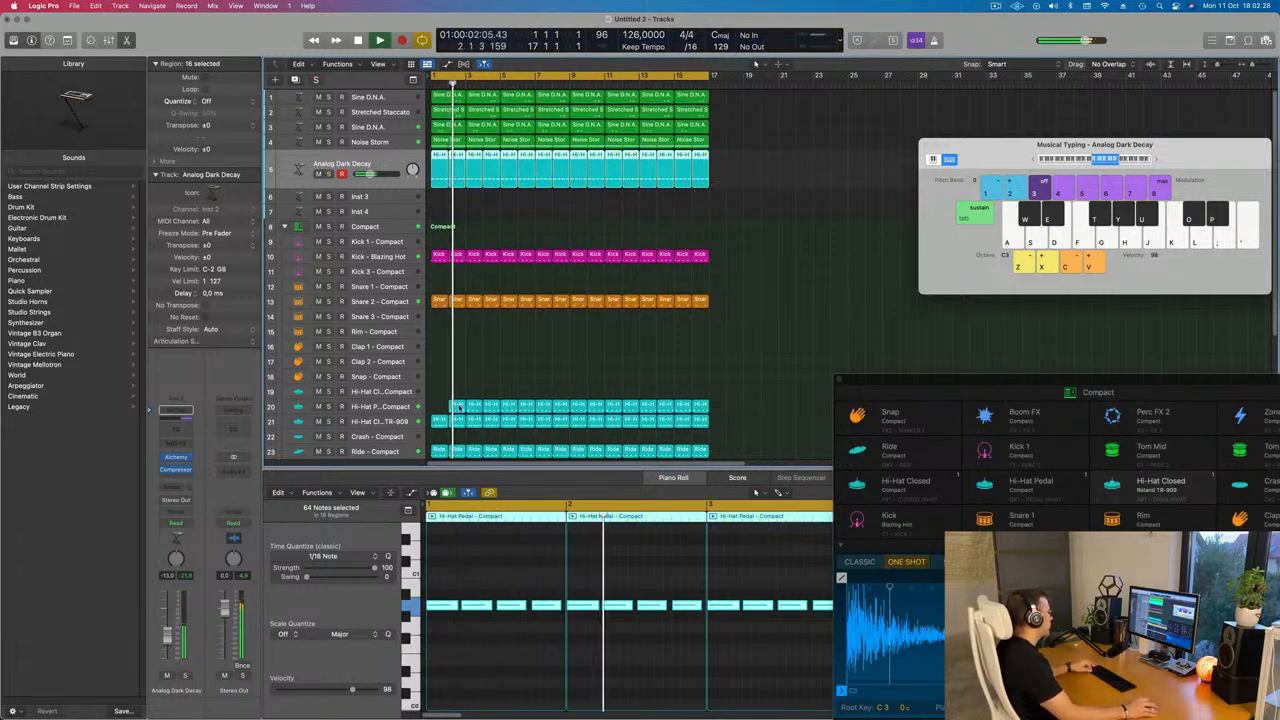
drag(457, 405, 441, 406)
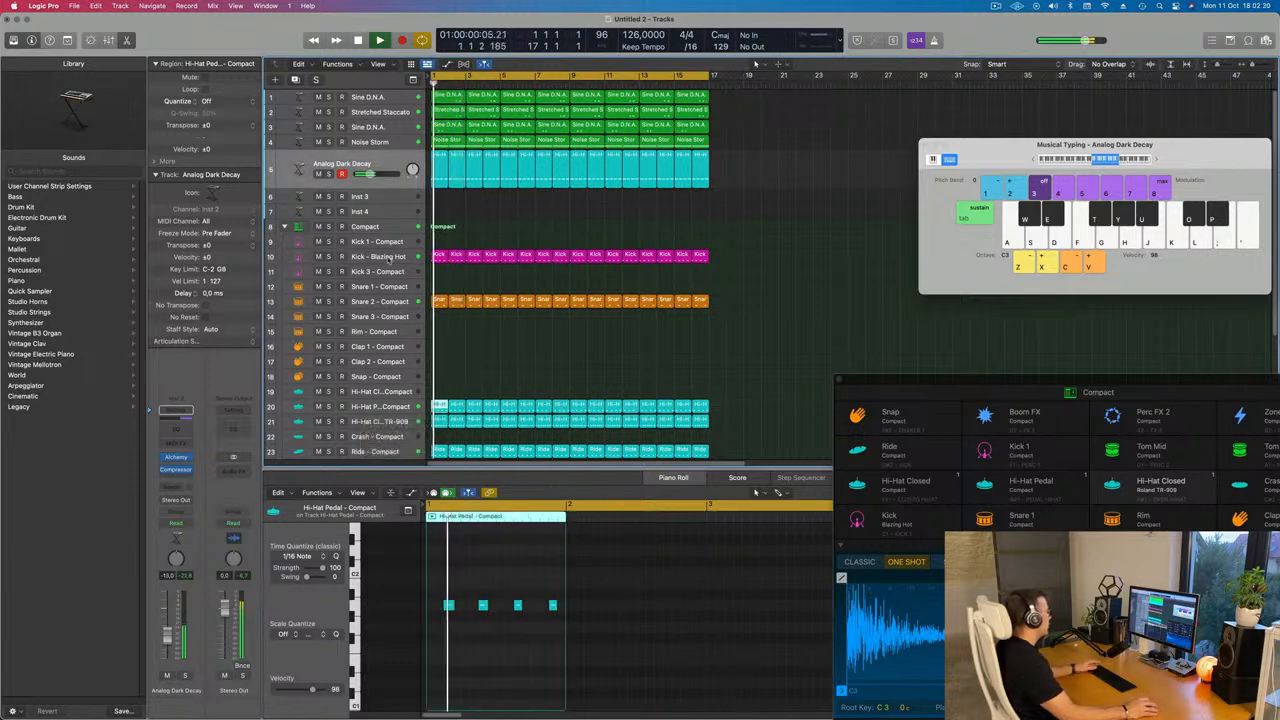
Open the Kick - Blazing Hot Channel EQ and set its 75 Hz boosts to about +4.7 dB and +0.8 dB
click(385, 256)
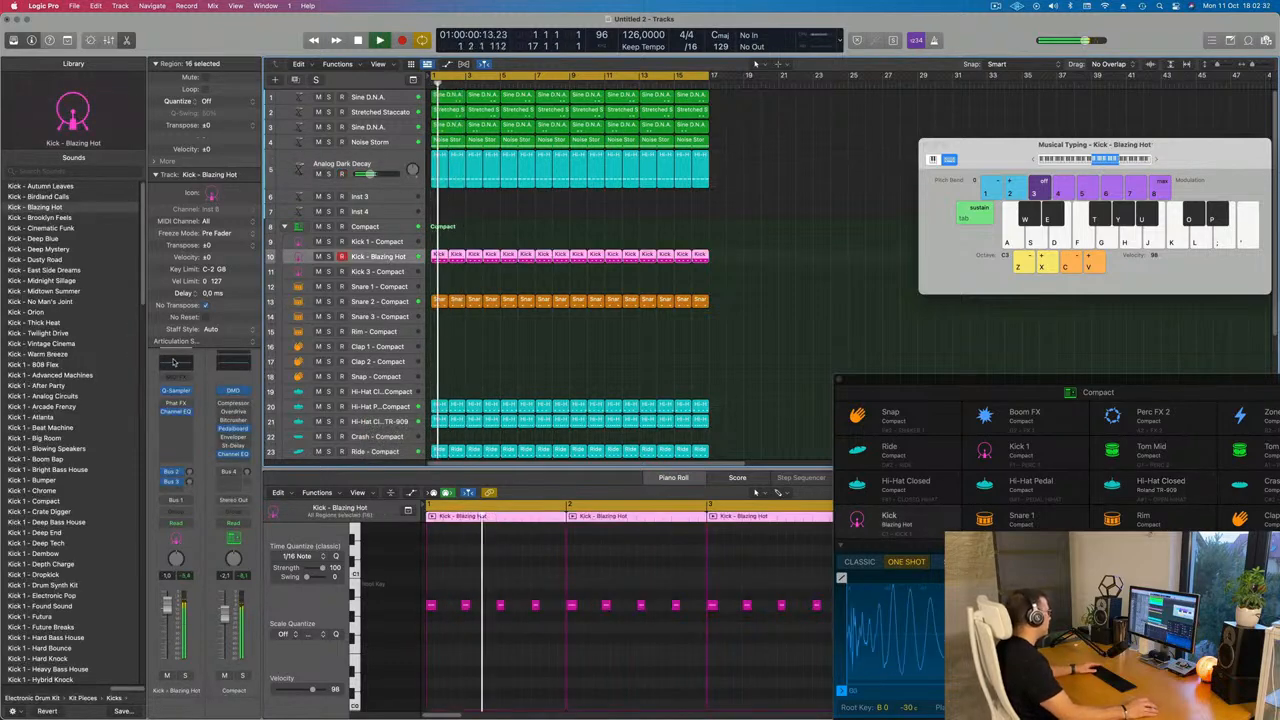
click(176, 411)
mouse_move(573, 325)
mouse_down()
mouse_move(574, 307)
mouse_move(574, 318)
mouse_up()
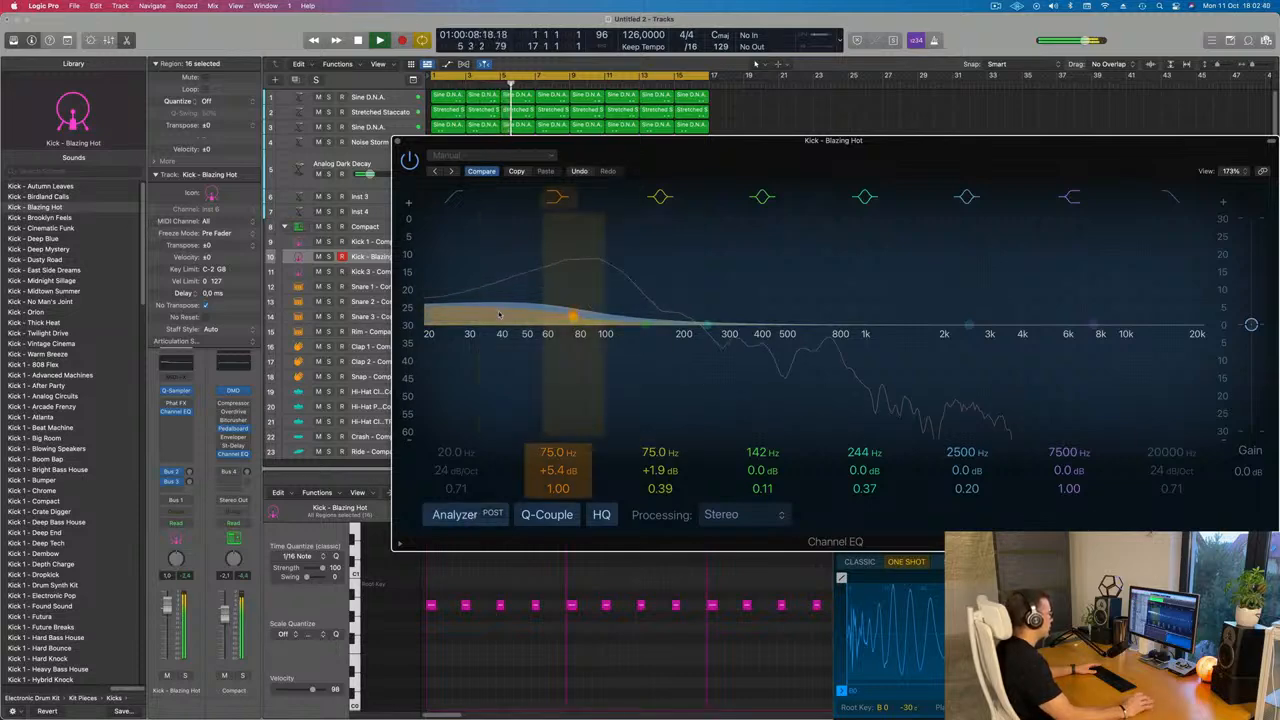
drag(573, 320, 571, 325)
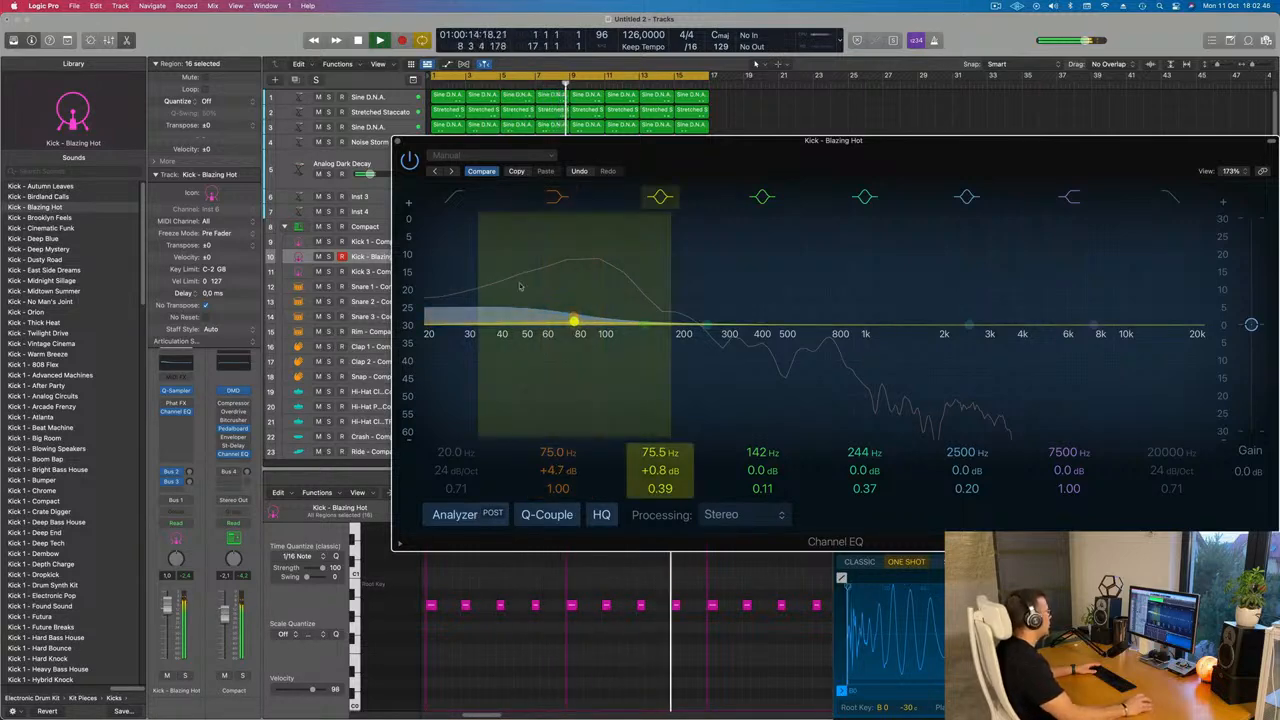
click(397, 142)
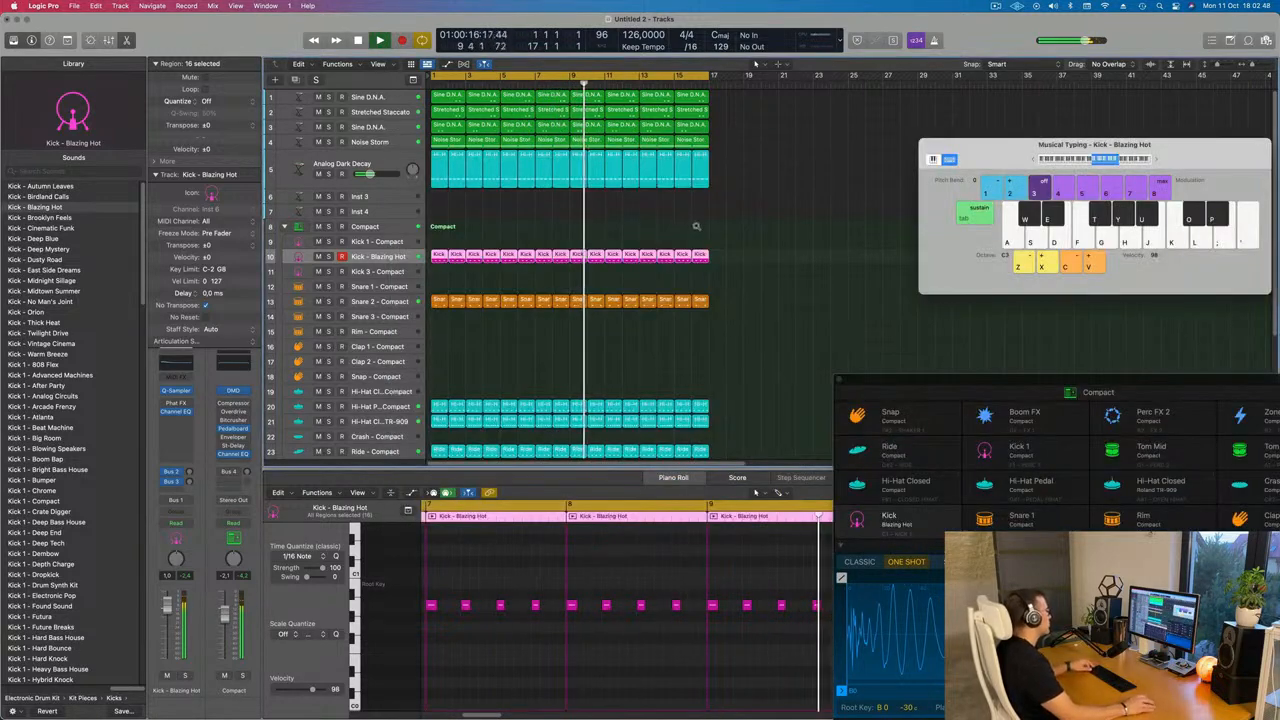
Deselect the regions, play the beat, and solo the Analog Dark Decay track
scroll(724, 234, up, 1)
scroll(724, 235, down, 3)
scroll(703, 231, up, 2)
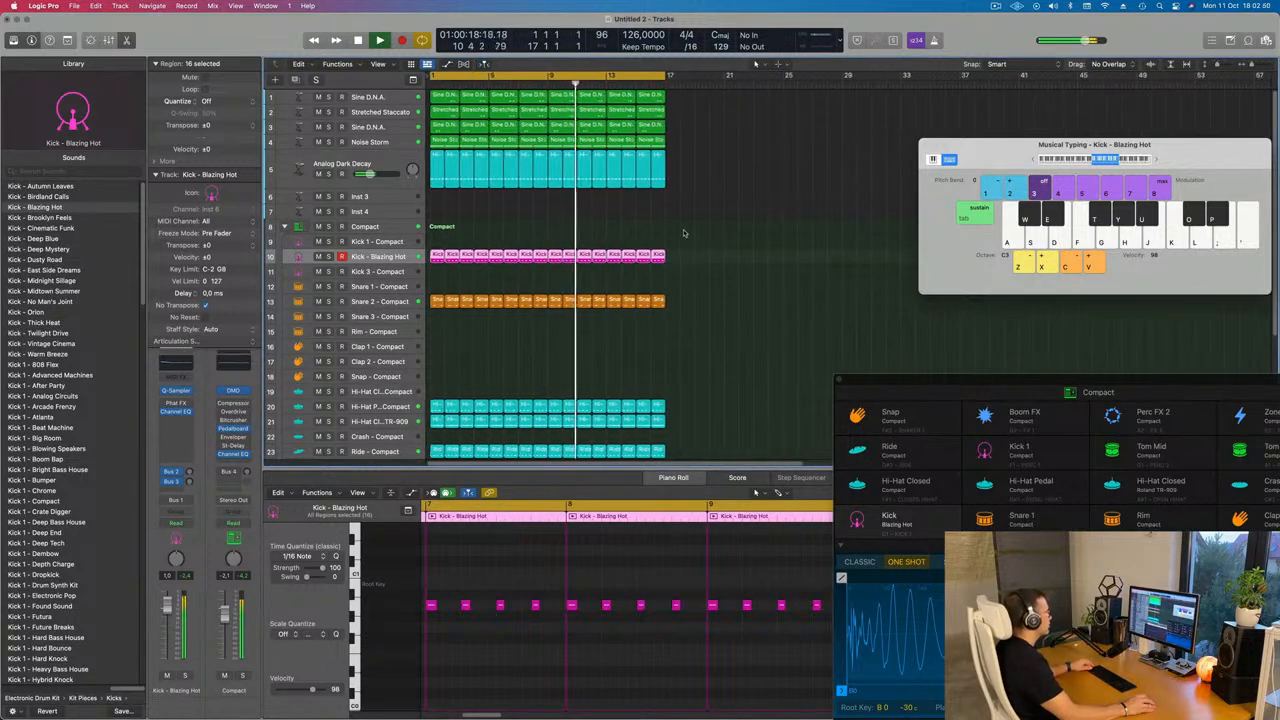
click(572, 227)
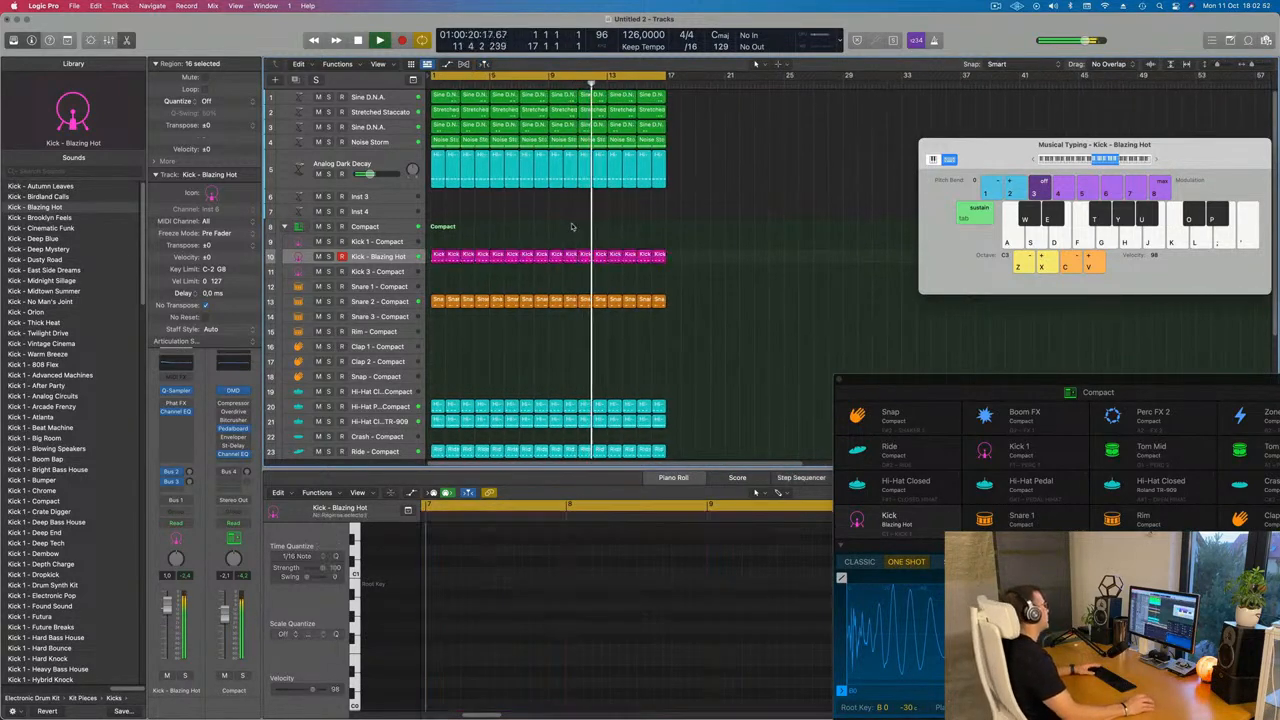
key(space)
click(328, 174)
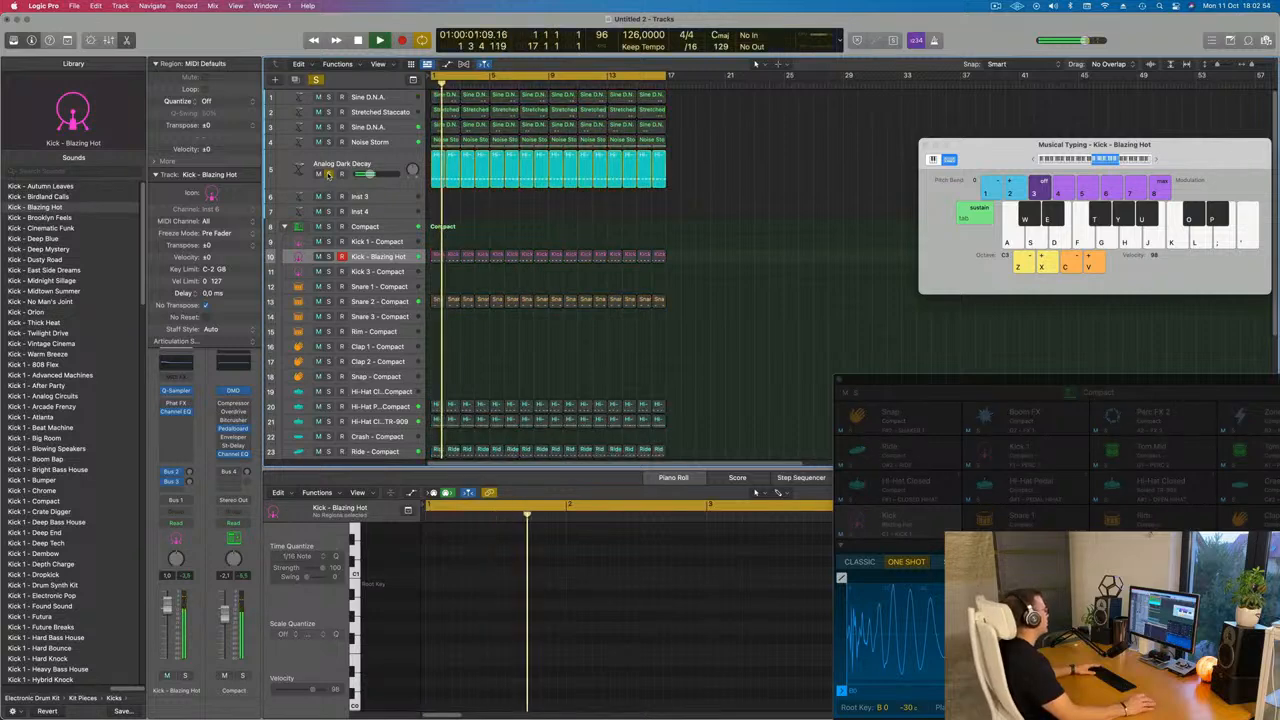
Unsolo the Analog Dark Decay track, clear the selection, and play the beat
click(328, 174)
click(372, 164)
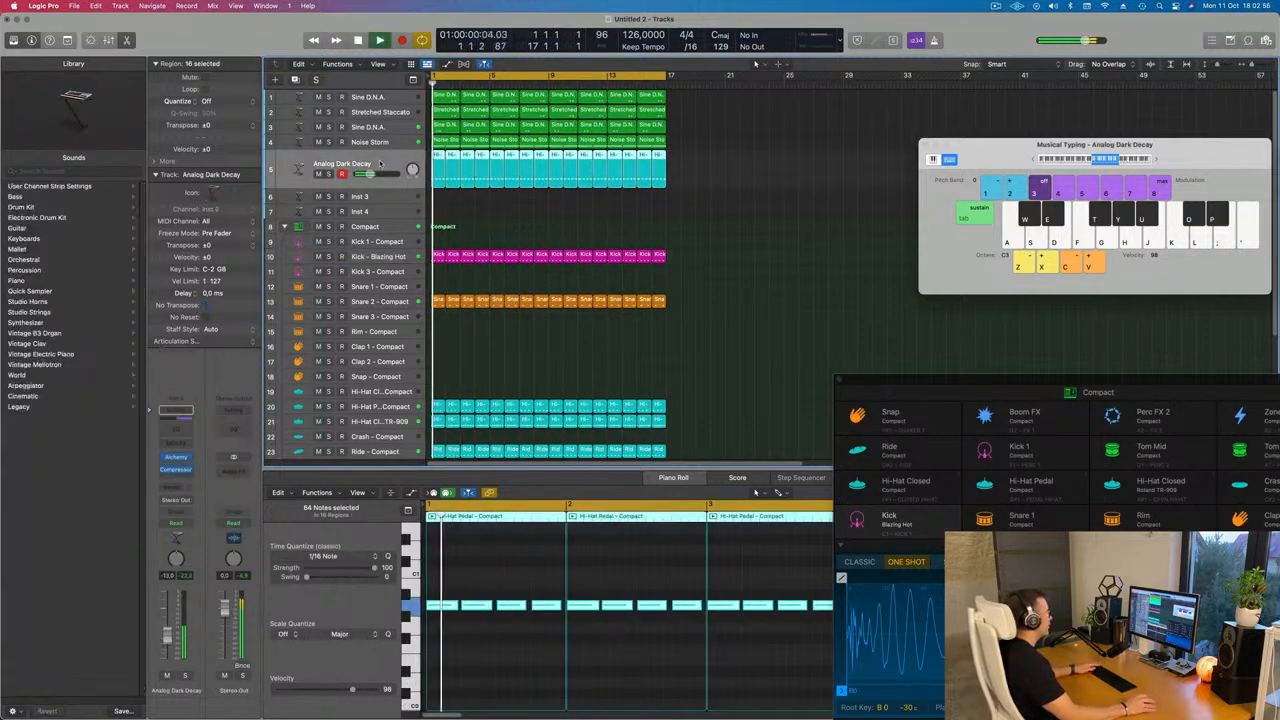
click(543, 216)
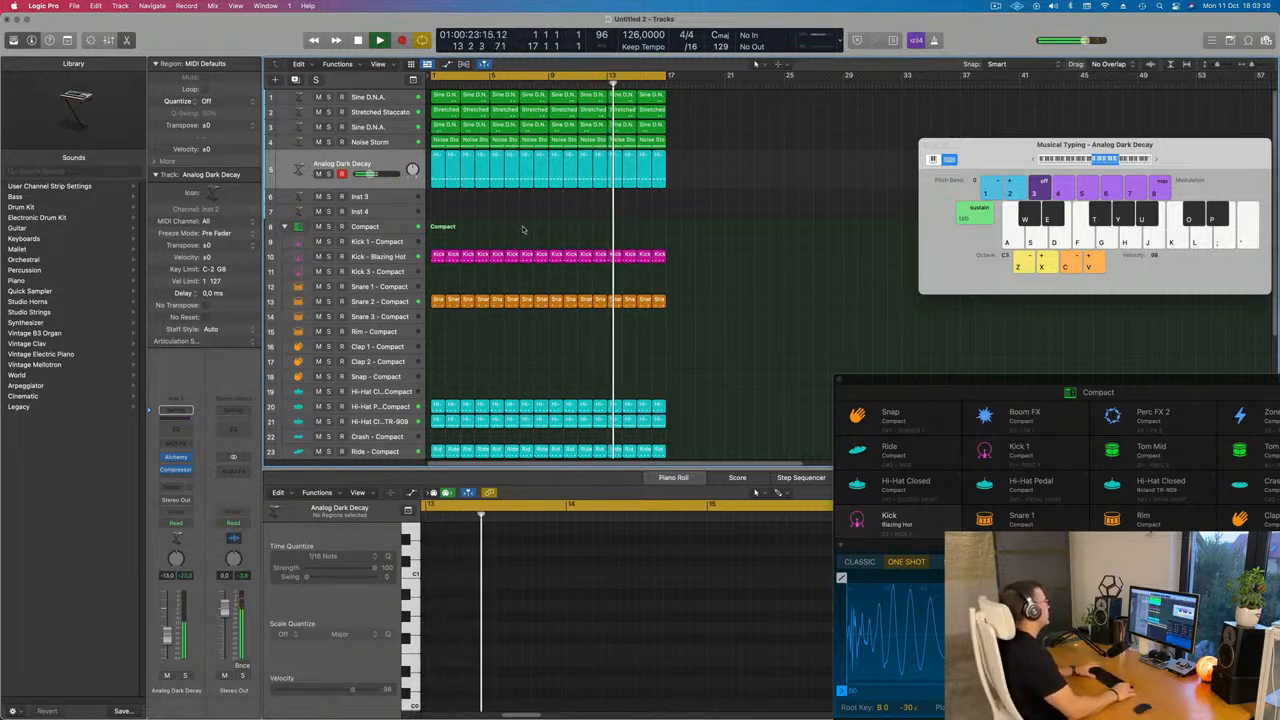
scroll(520, 227, down, 1)
key(space)
key(space)
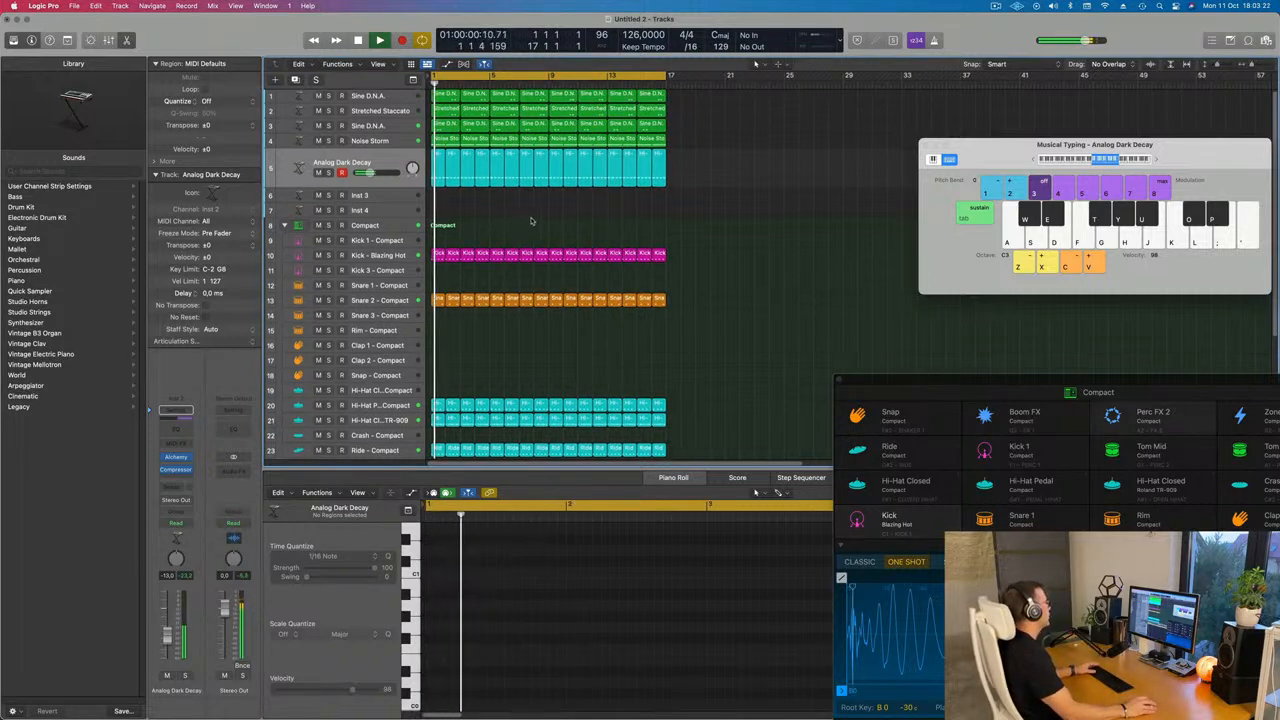
scroll(508, 296, down, 2)
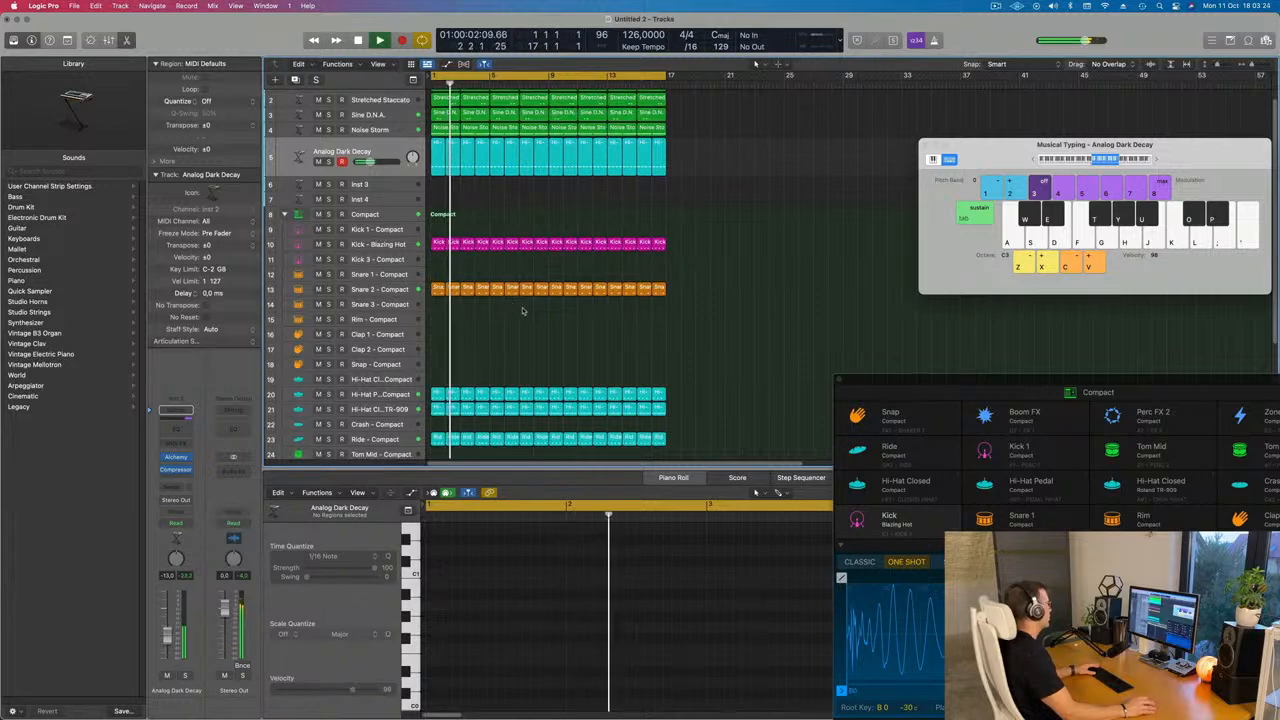
Select the Hi-Hat Pedal track and audition it soloed, then unsolo it and play the beat again
click(404, 393)
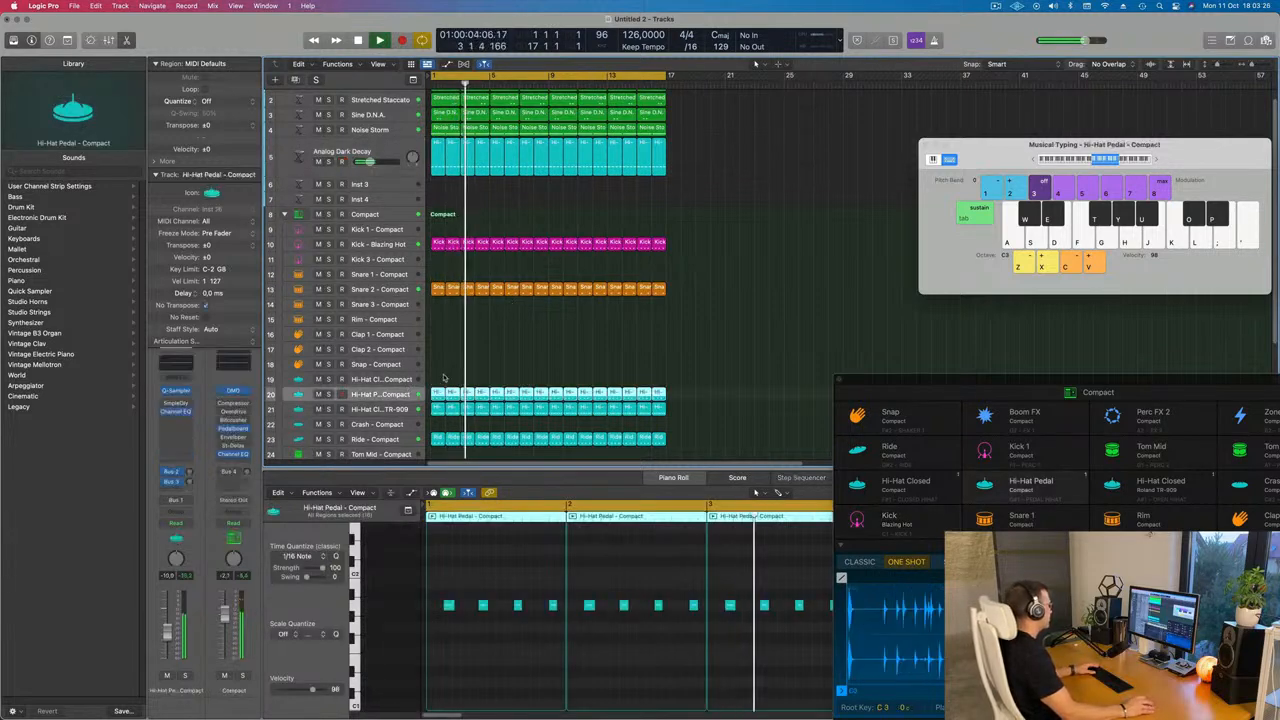
click(185, 677)
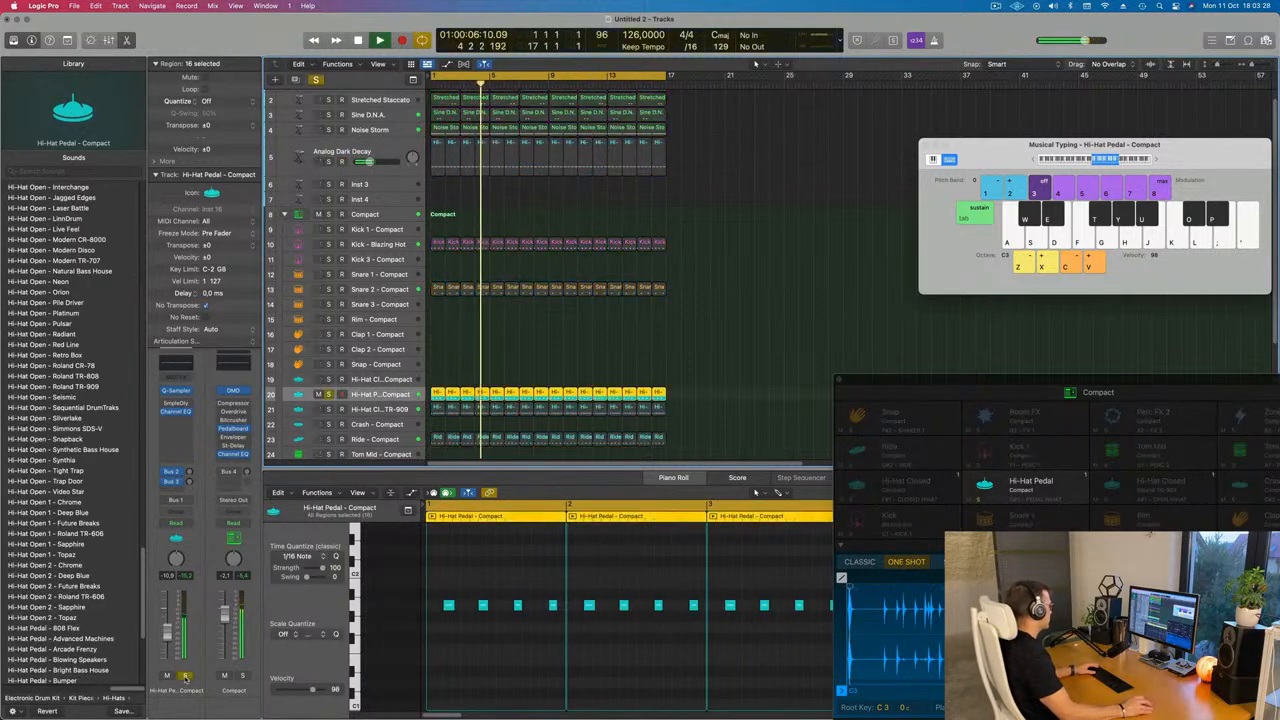
click(187, 677)
scroll(763, 263, up, 2)
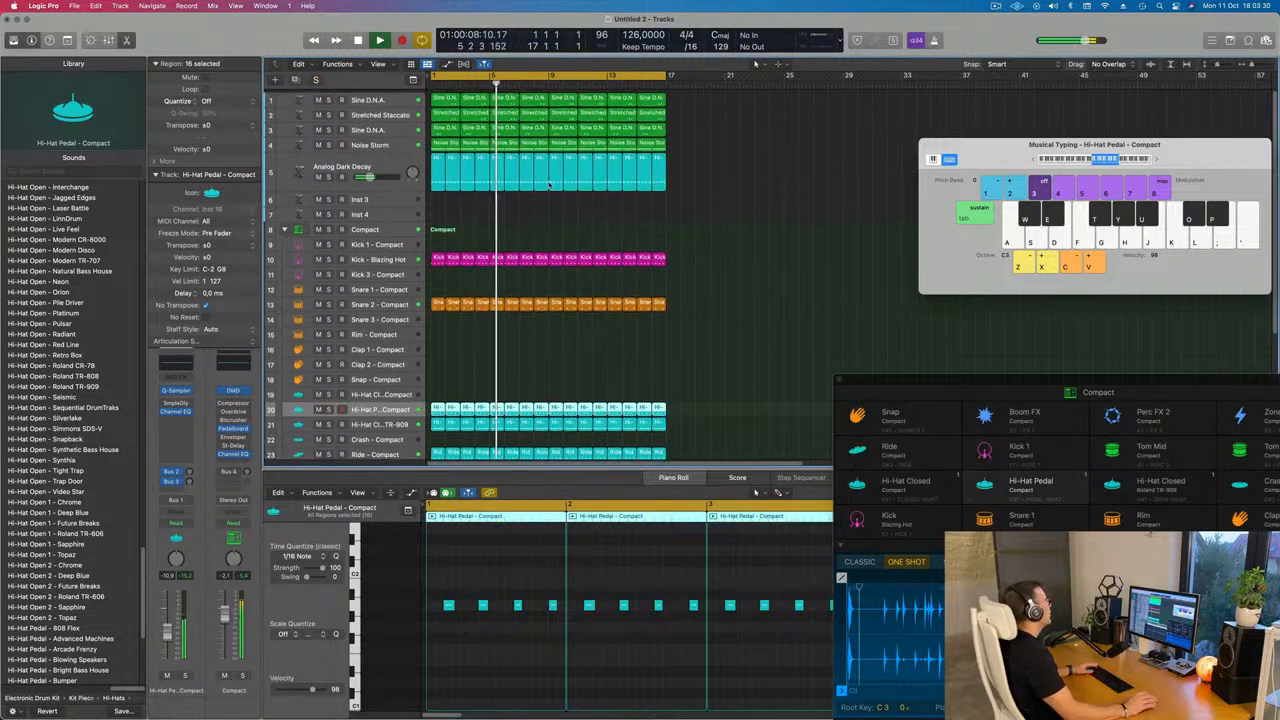
key(space)
key(space)
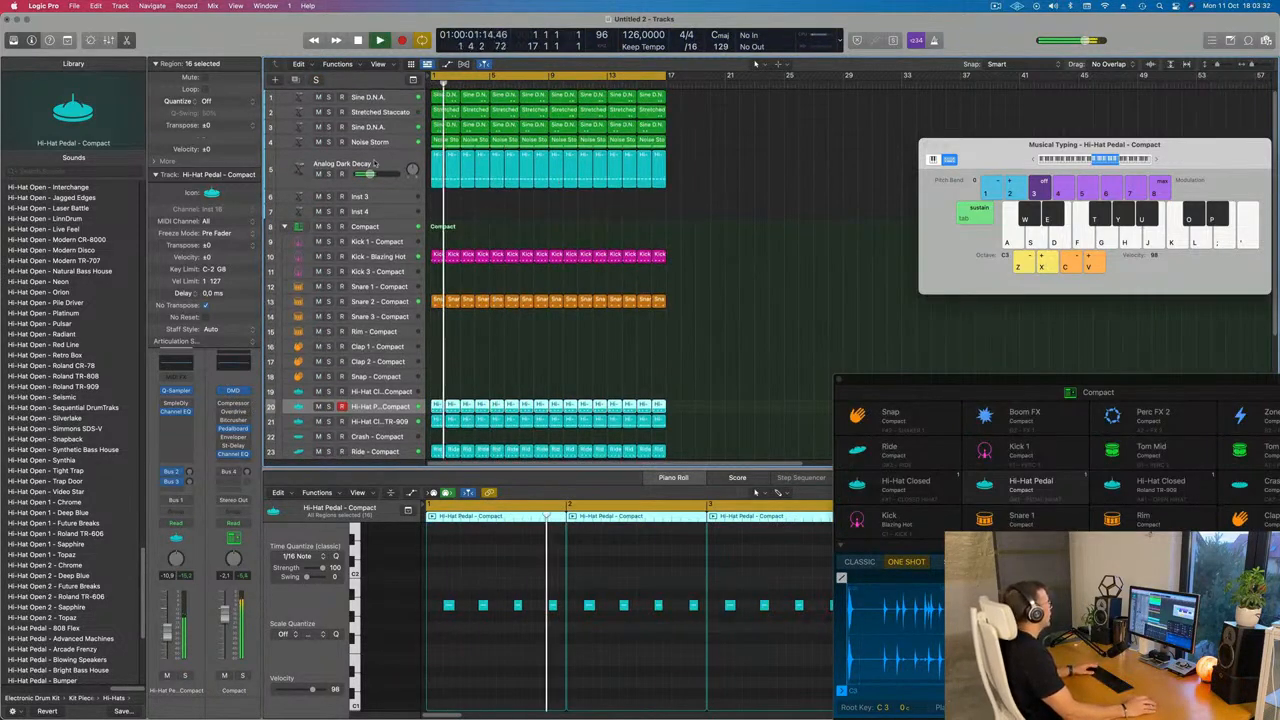
Move the first Snare 2 region at bar 1 onto the Clap 1 track
click(375, 164)
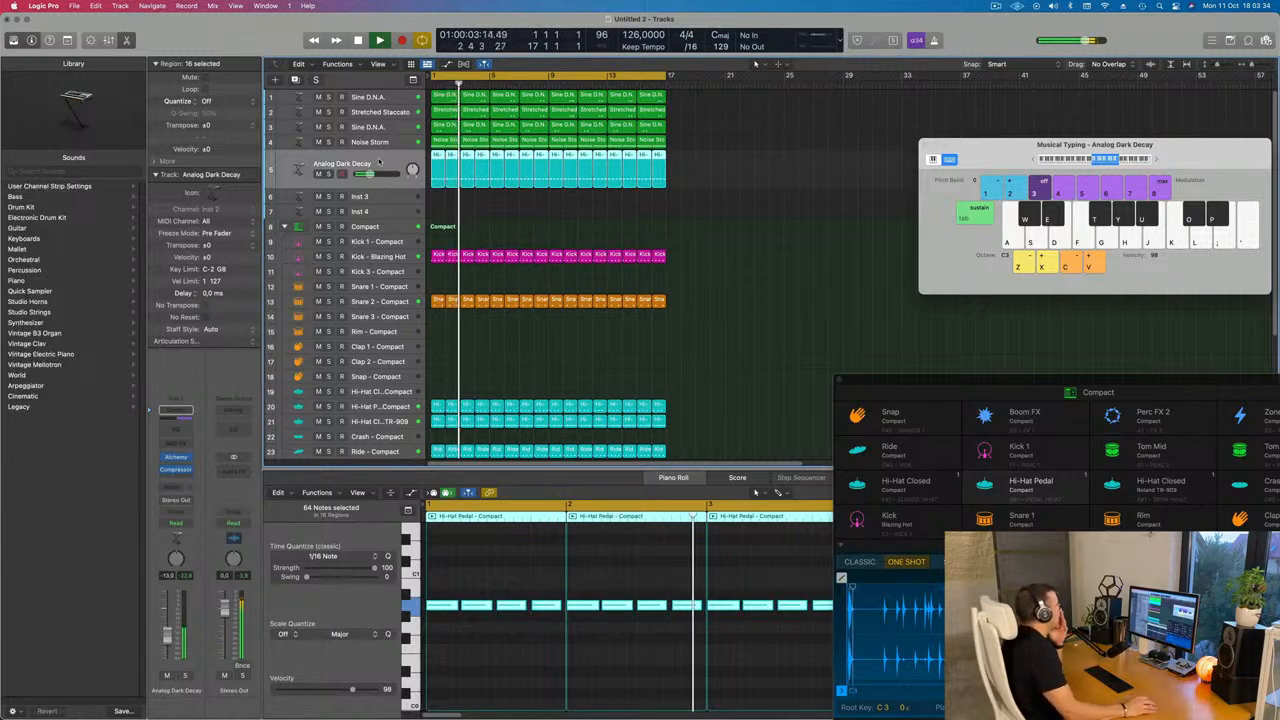
scroll(434, 228, down, 5)
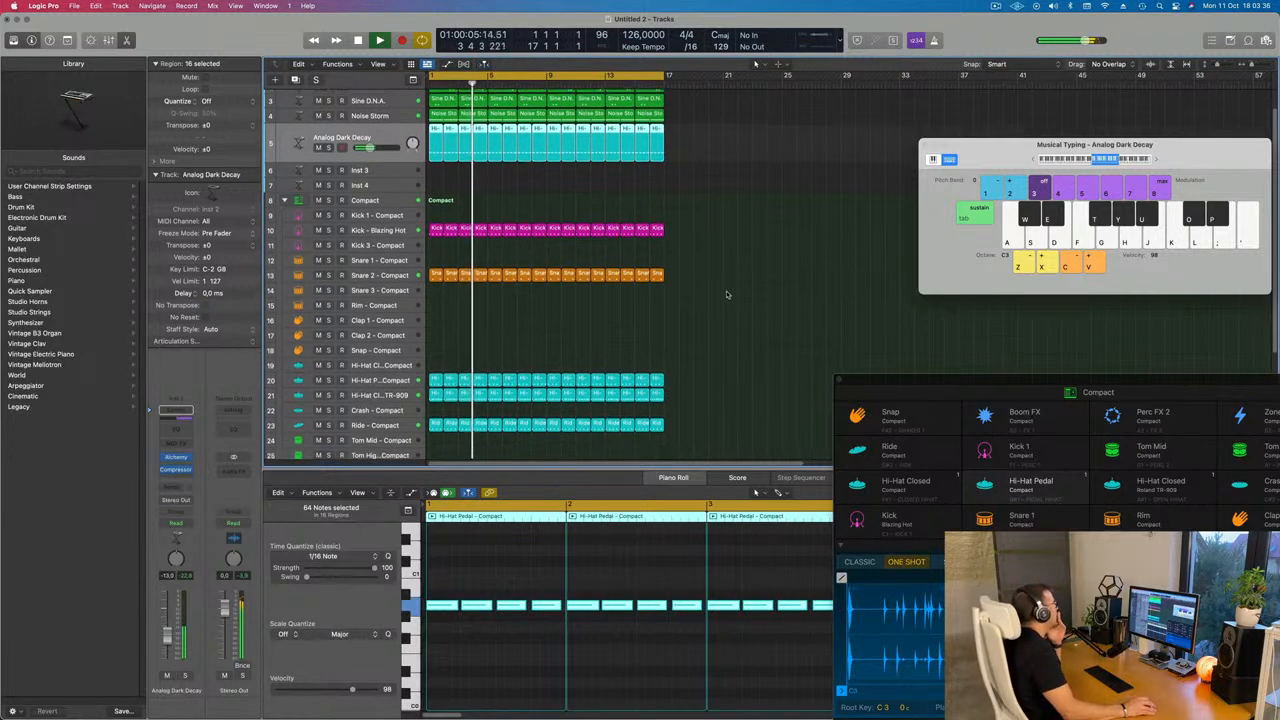
drag(436, 228, 437, 272)
key(Return)
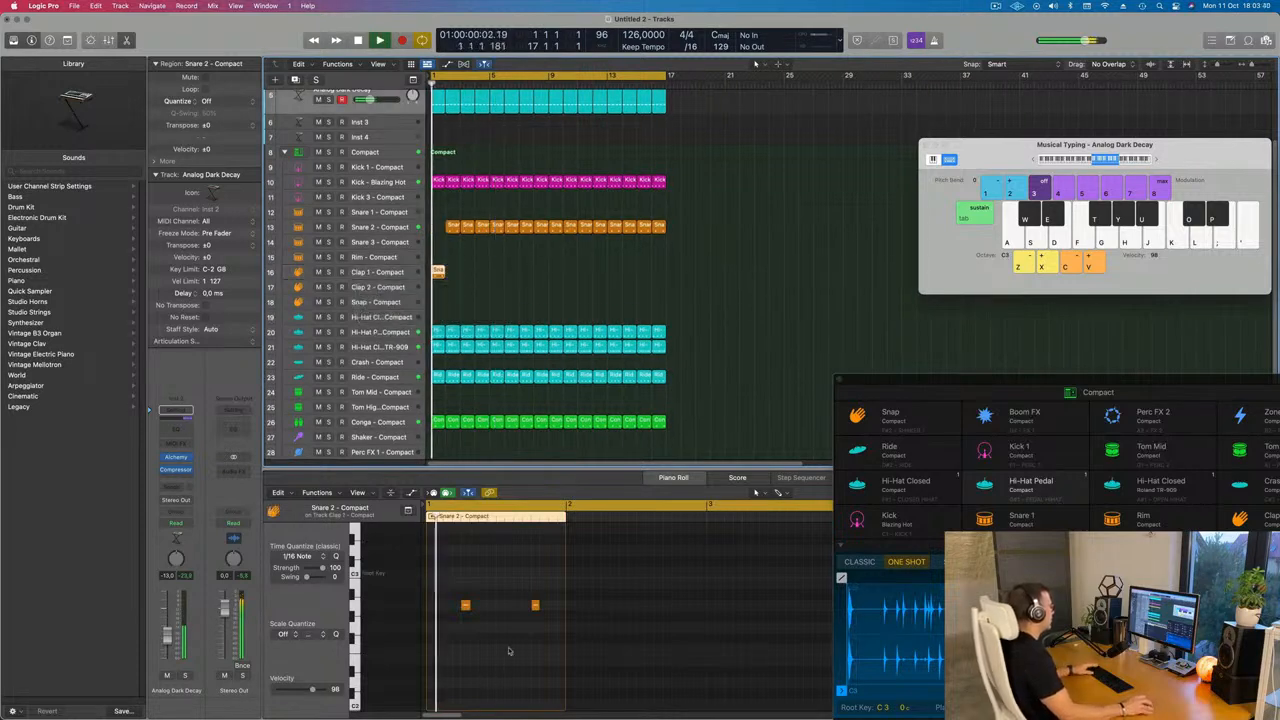
key(super+a)
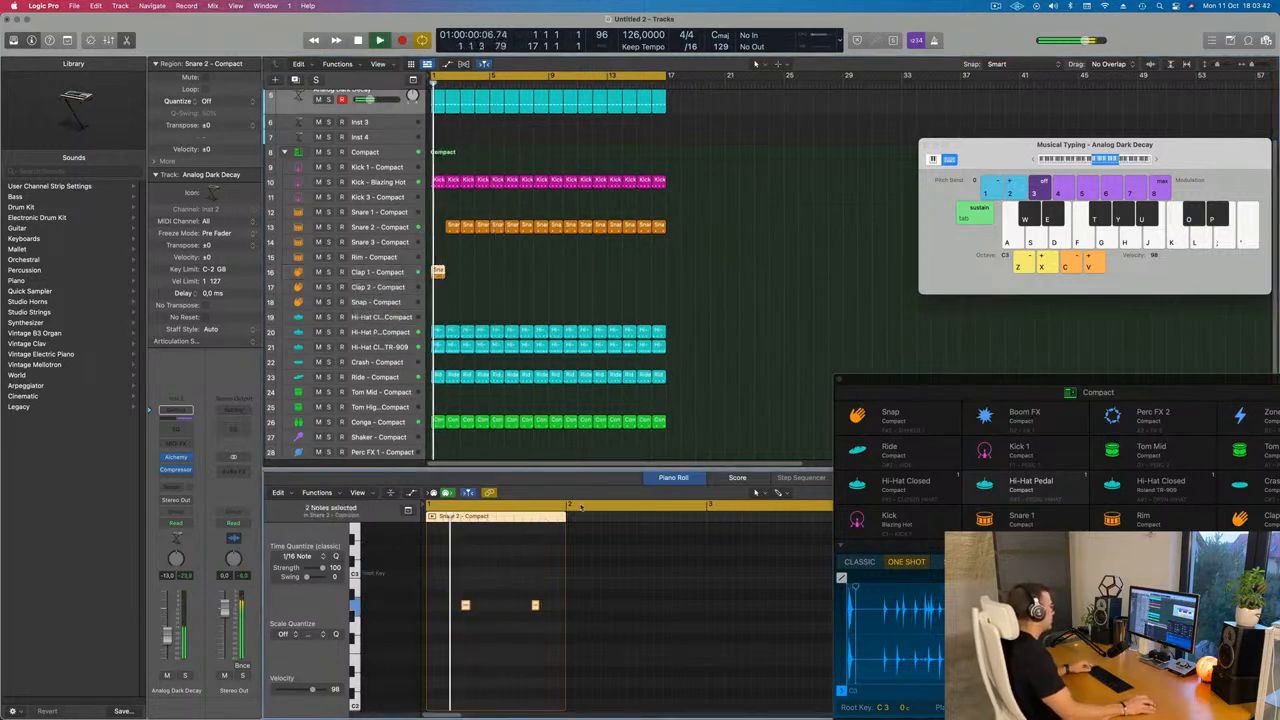
drag(452, 227, 452, 277)
click(473, 273)
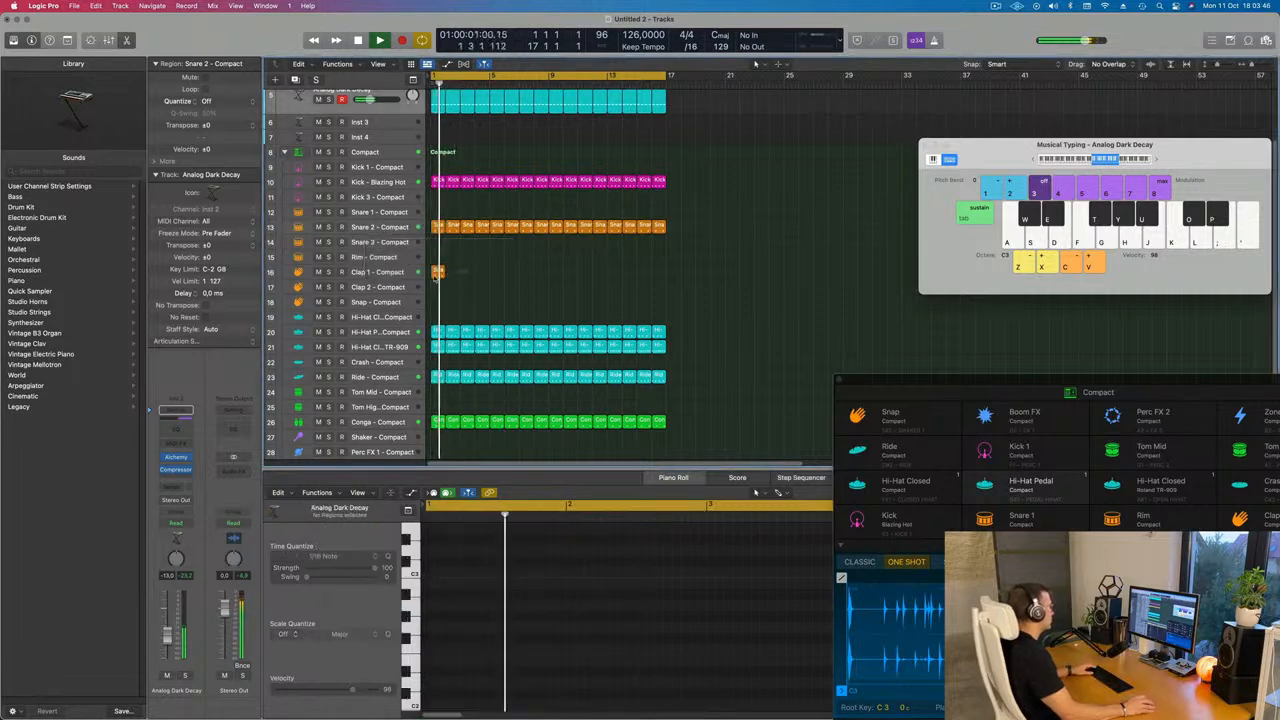
Edit the moved region's notes so only a single hit remains at its start
click(438, 272)
key(space)
drag(454, 582, 553, 646)
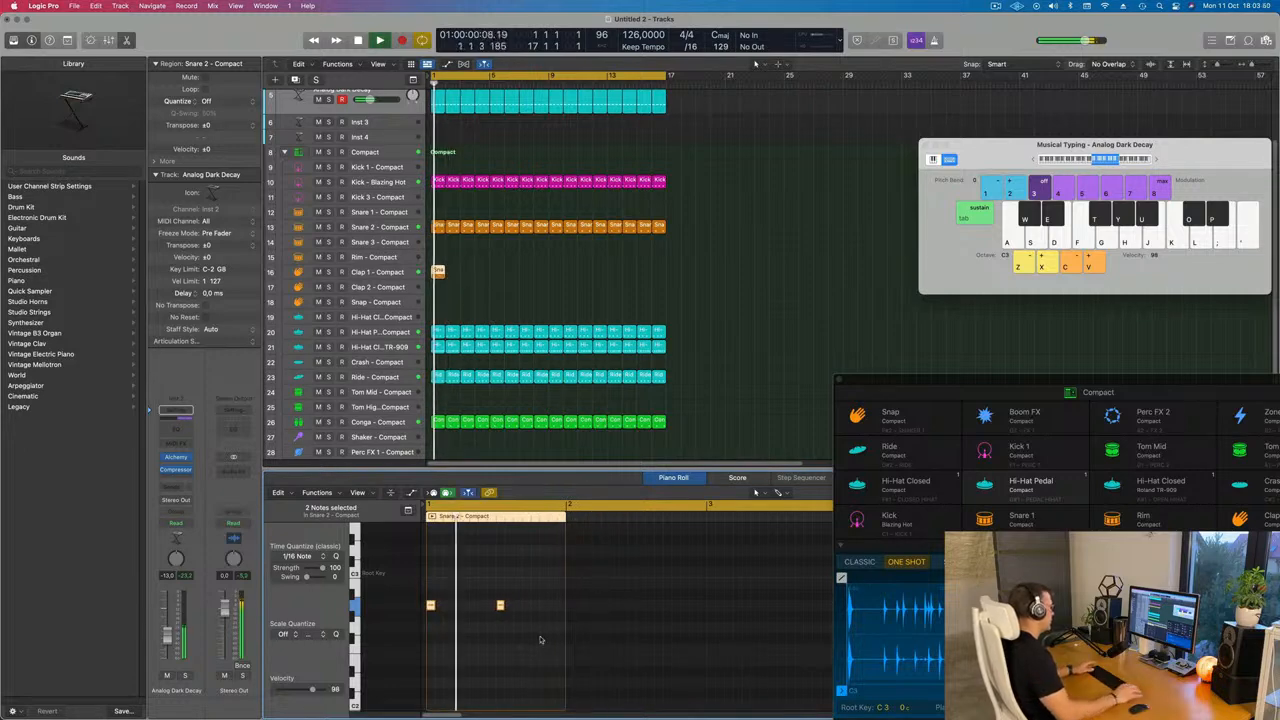
drag(511, 585, 483, 645)
key(space)
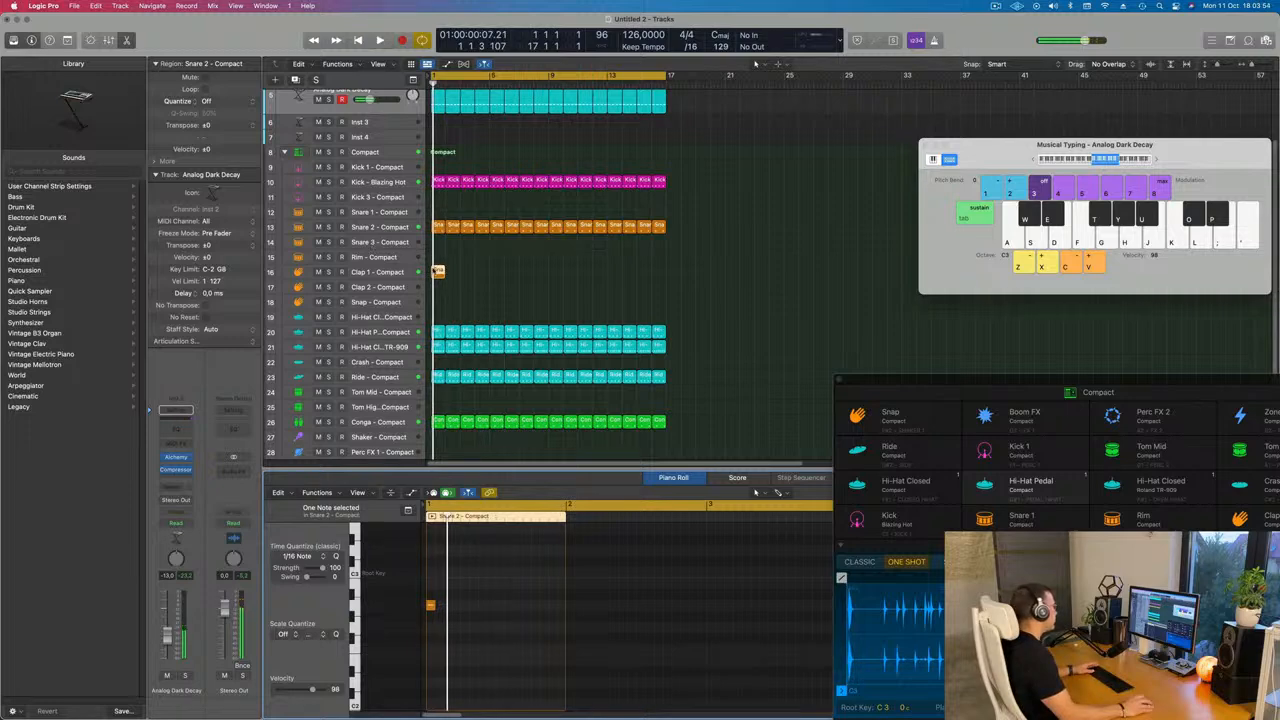
Move that region to the Clap 2 track and repeat it across to bar 17
drag(438, 272, 419, 294)
key(space)
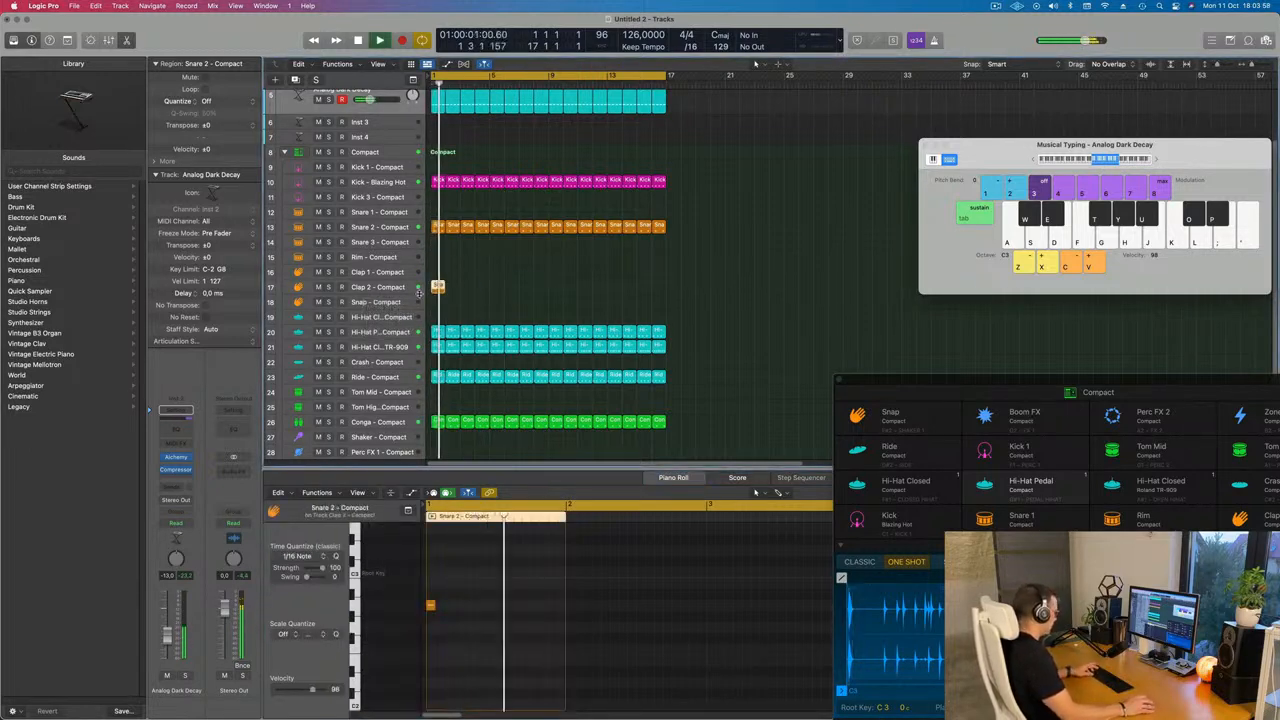
key(super+r)
key(super+r)
key(super+r)
key(super+r)
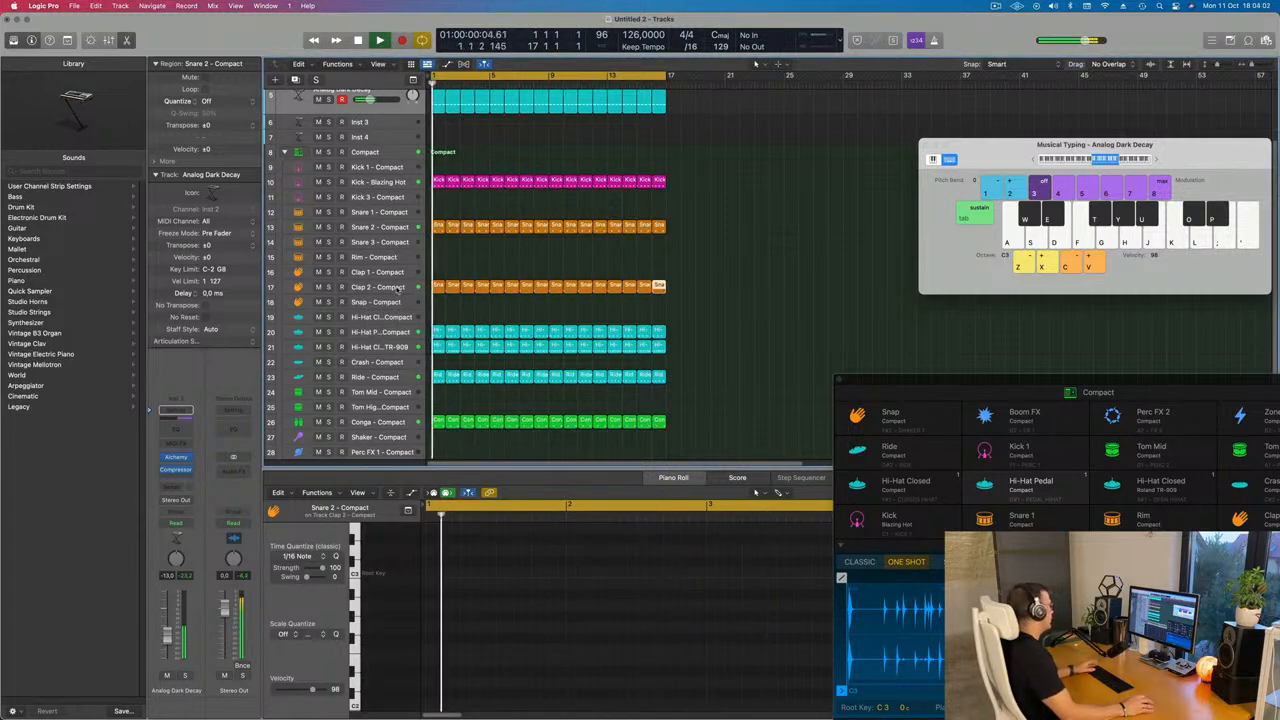
Change the Clap 2 track's sound to Clap 1 - Bumper and play the beat
click(398, 288)
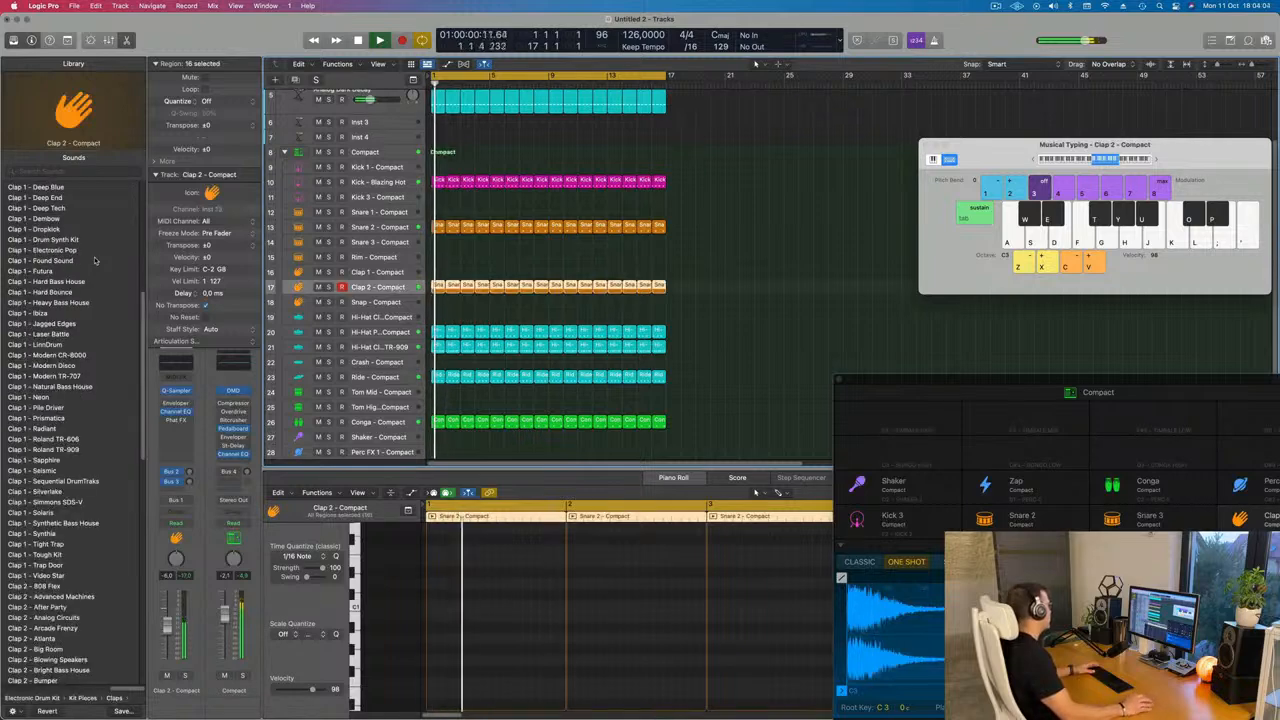
key(space)
scroll(74, 260, up, 3)
click(32, 251)
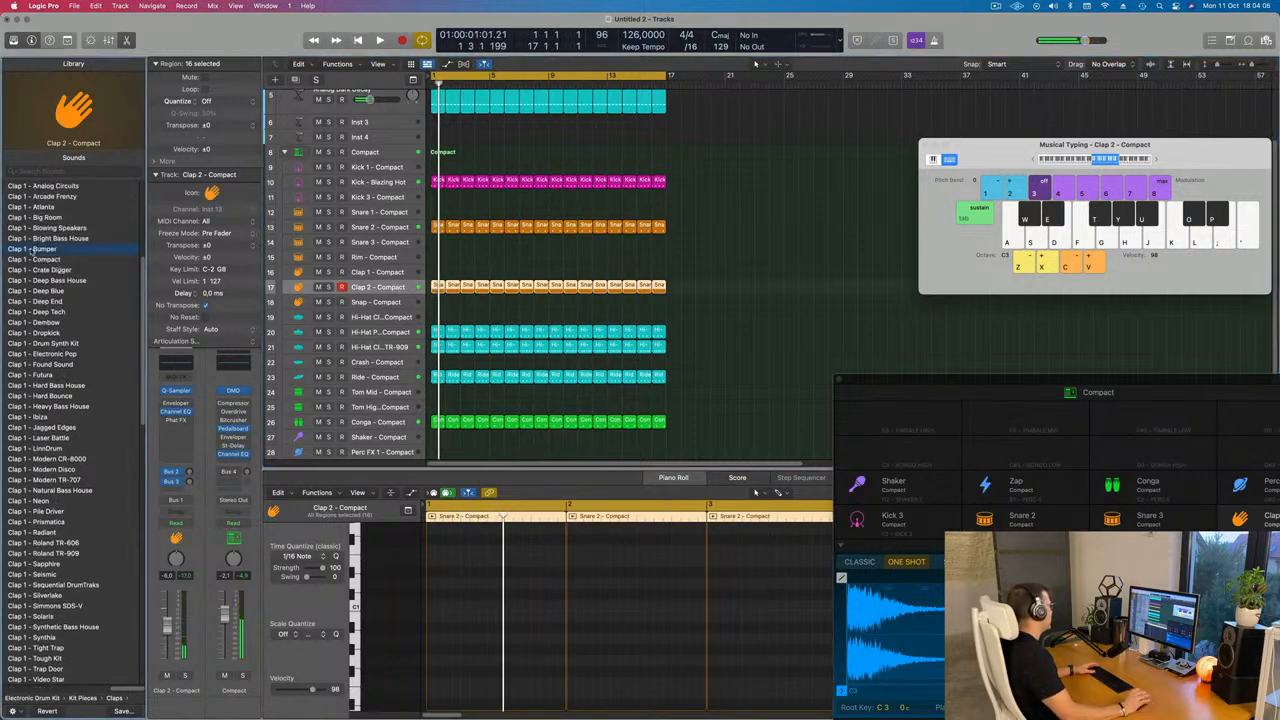
key(space)
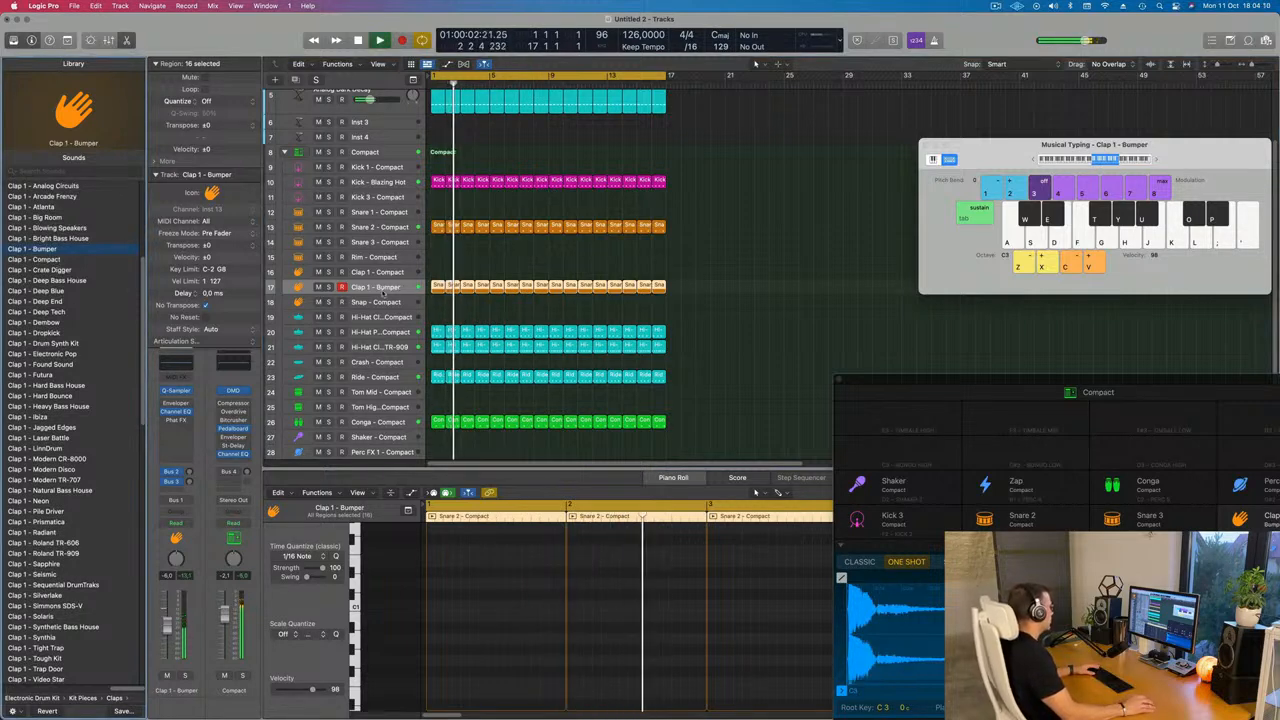
Raise the clap track's Bus 5 reverb send level
scroll(548, 638, up, 5)
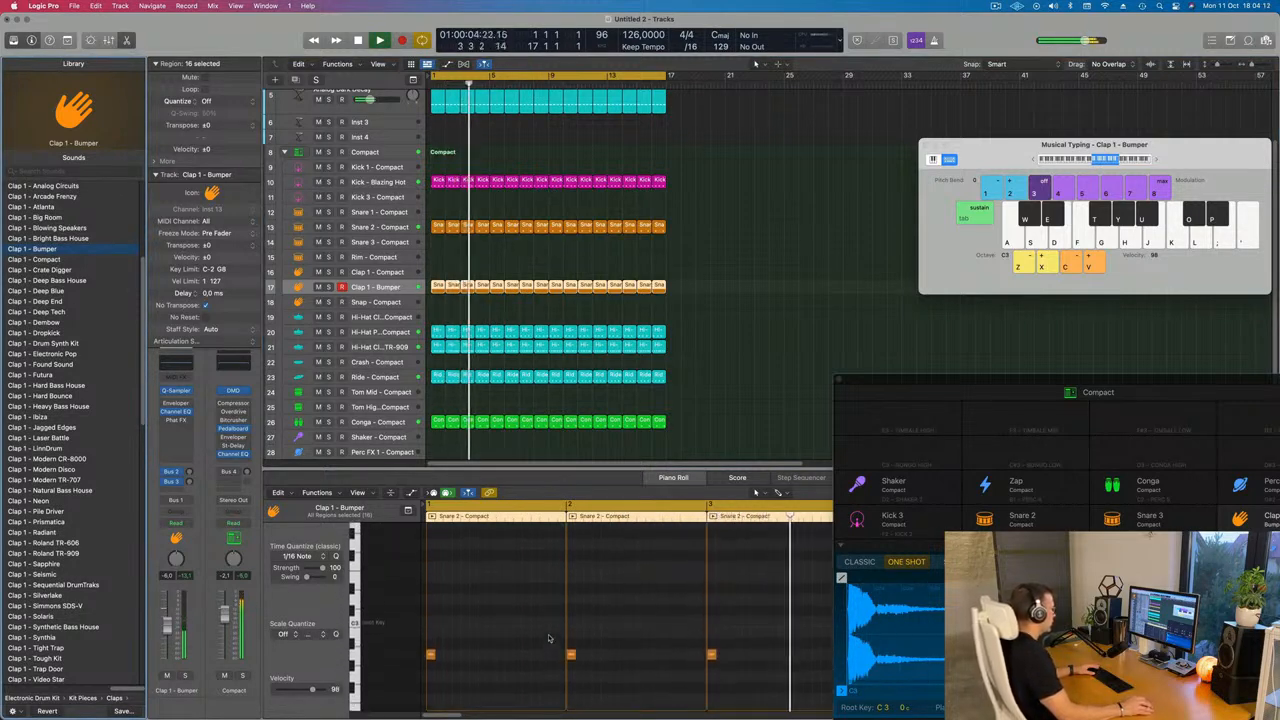
key(super+a)
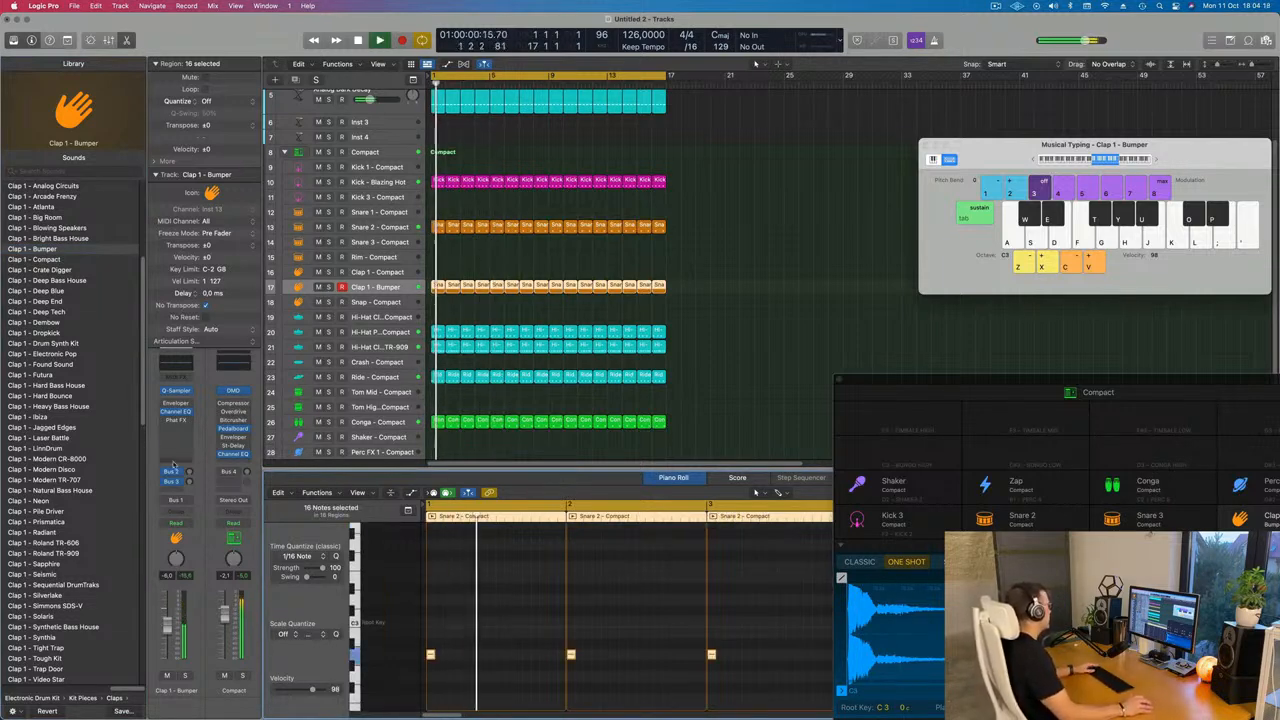
drag(190, 482, 190, 474)
scroll(591, 266, up, 3)
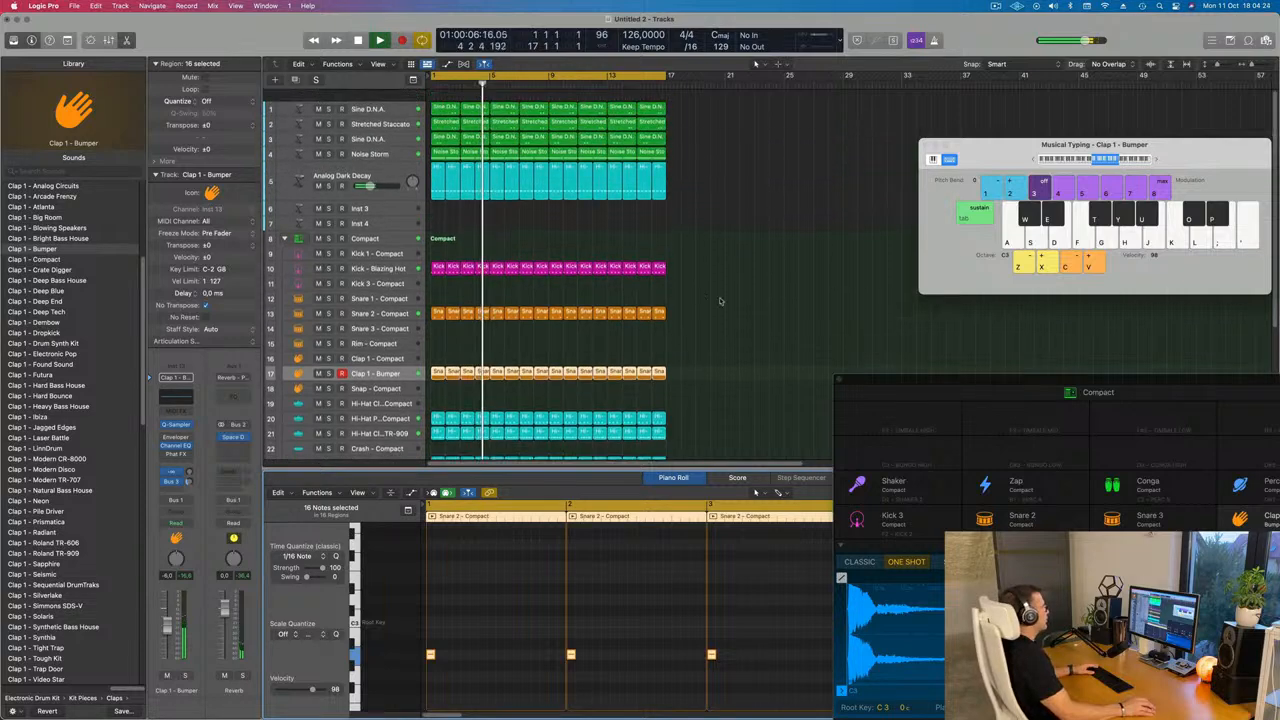
Duplicate the Noise Storm track and copy its first region onto the new track at bar 1
click(733, 212)
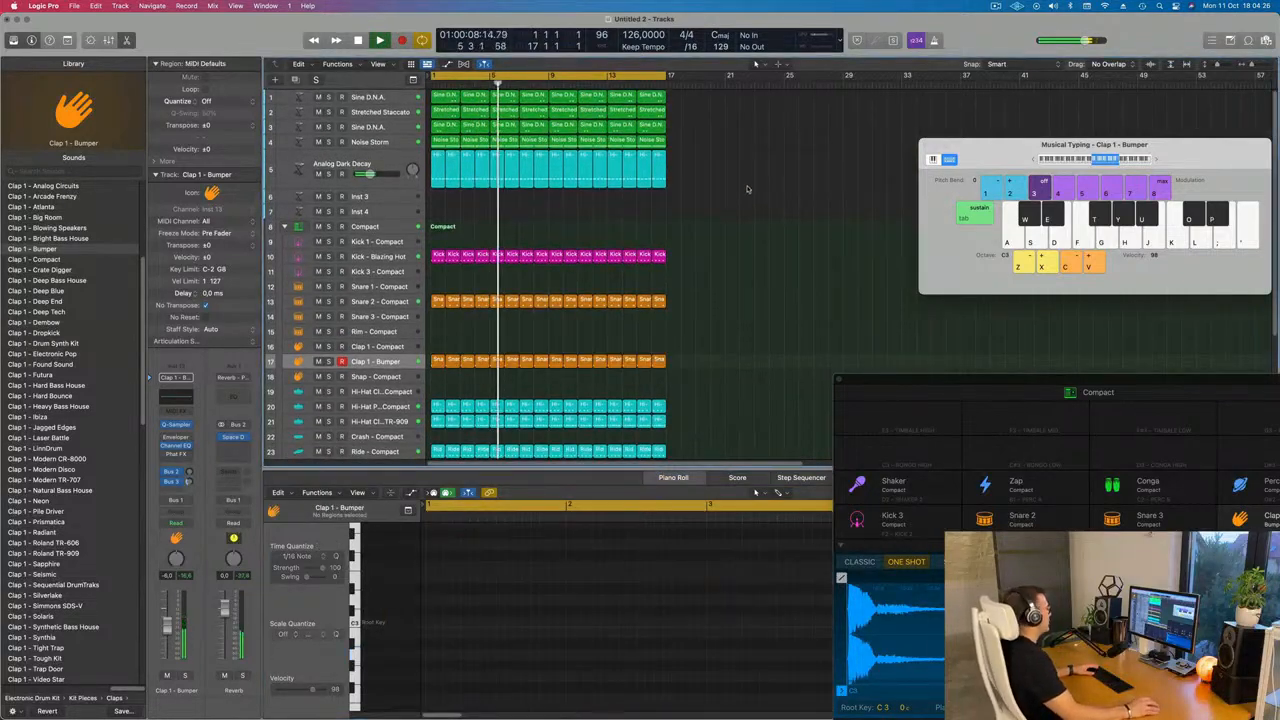
click(385, 142)
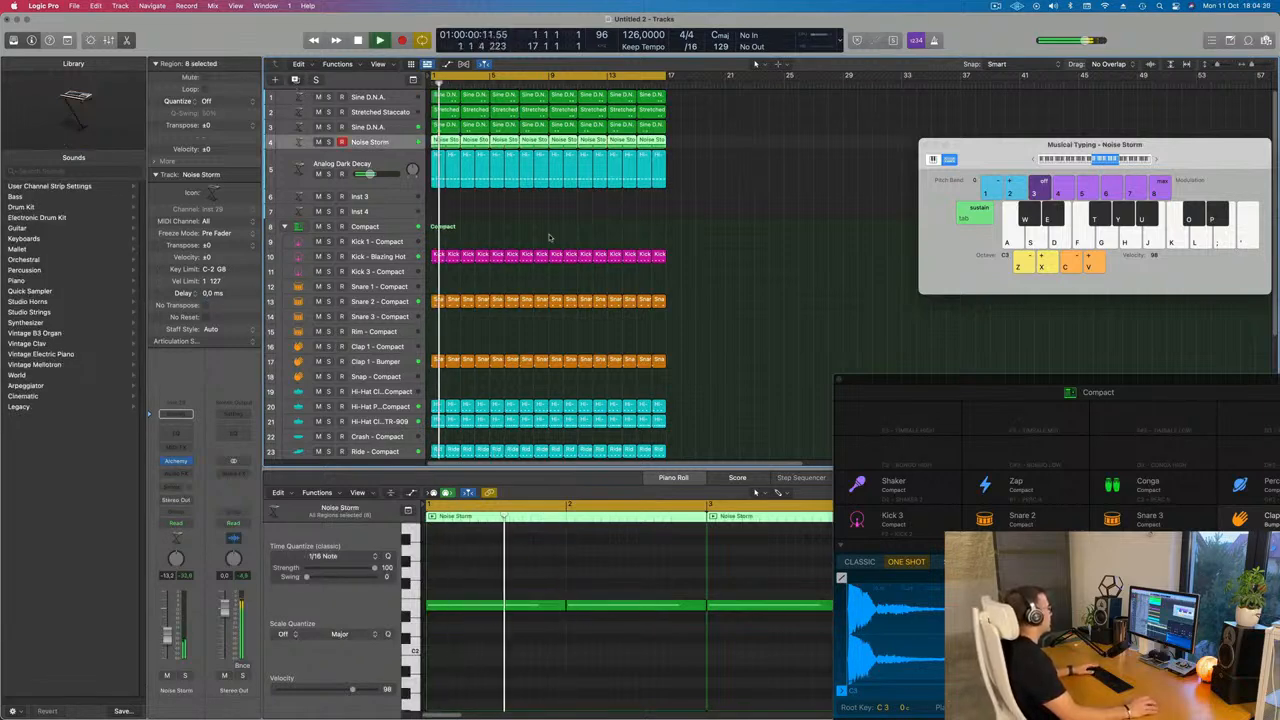
key(super+d)
click(444, 141)
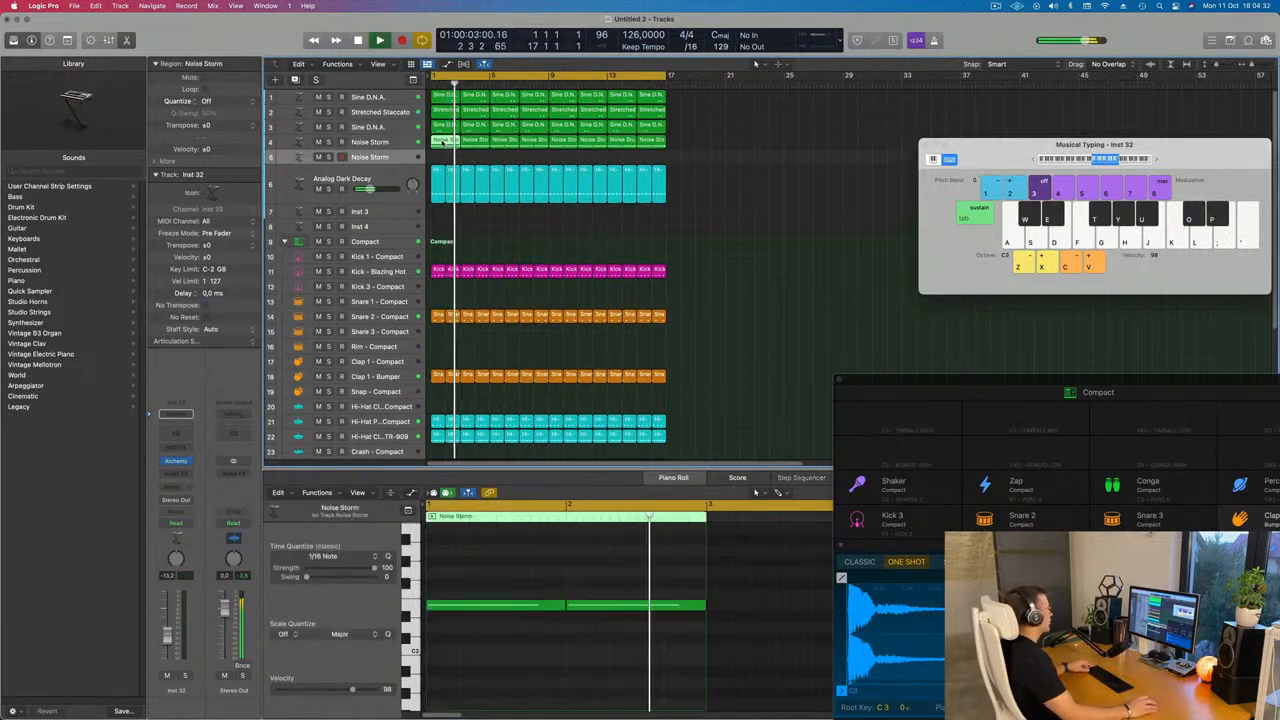
drag(443, 142, 444, 157)
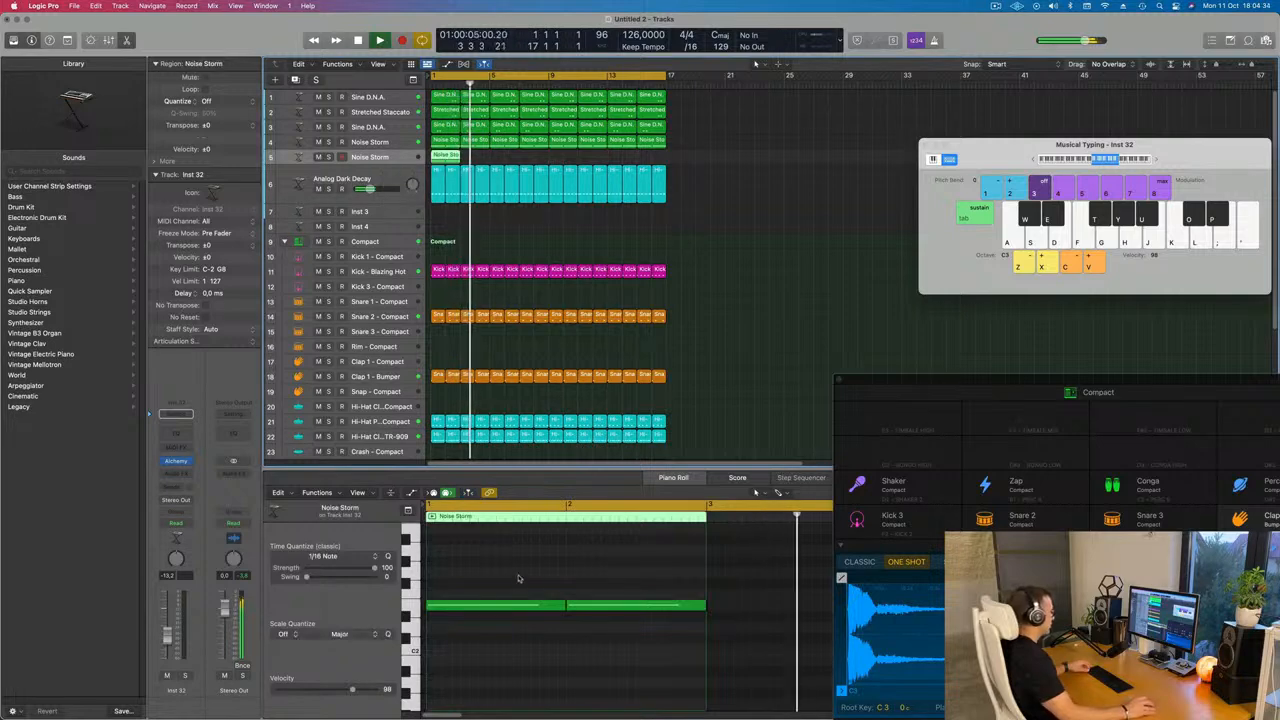
Shorten the copied region's notes and copy them into a repeating sixteenth-note pattern
drag(528, 569, 637, 638)
drag(706, 605, 577, 615)
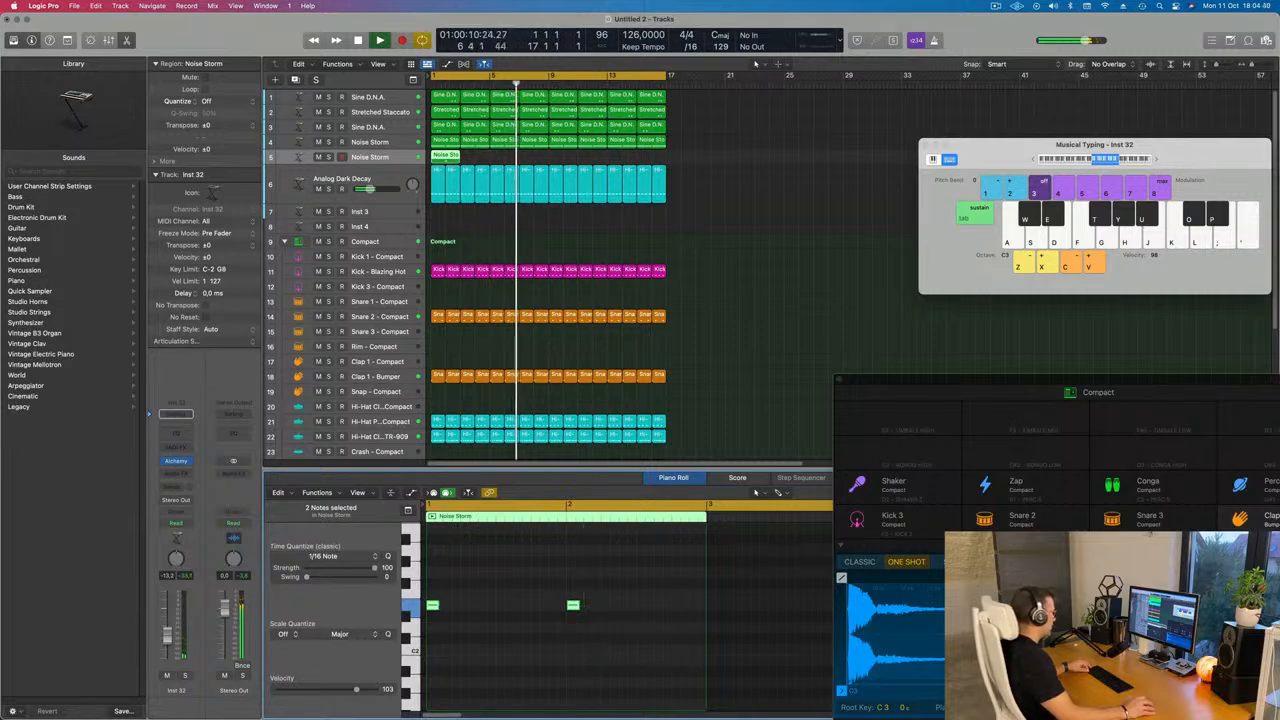
alt+drag(434, 607, 538, 611)
key(Return)
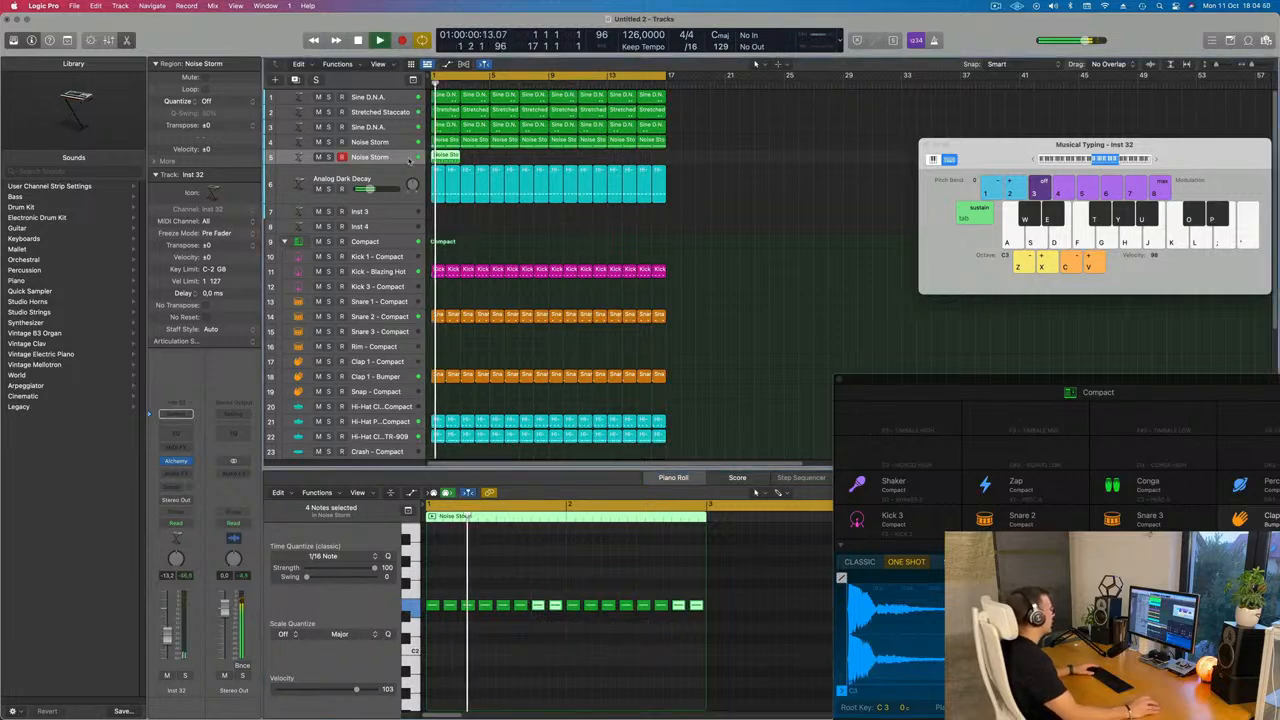
Repeat the new track's region across to bar 17
click(481, 160)
click(444, 157)
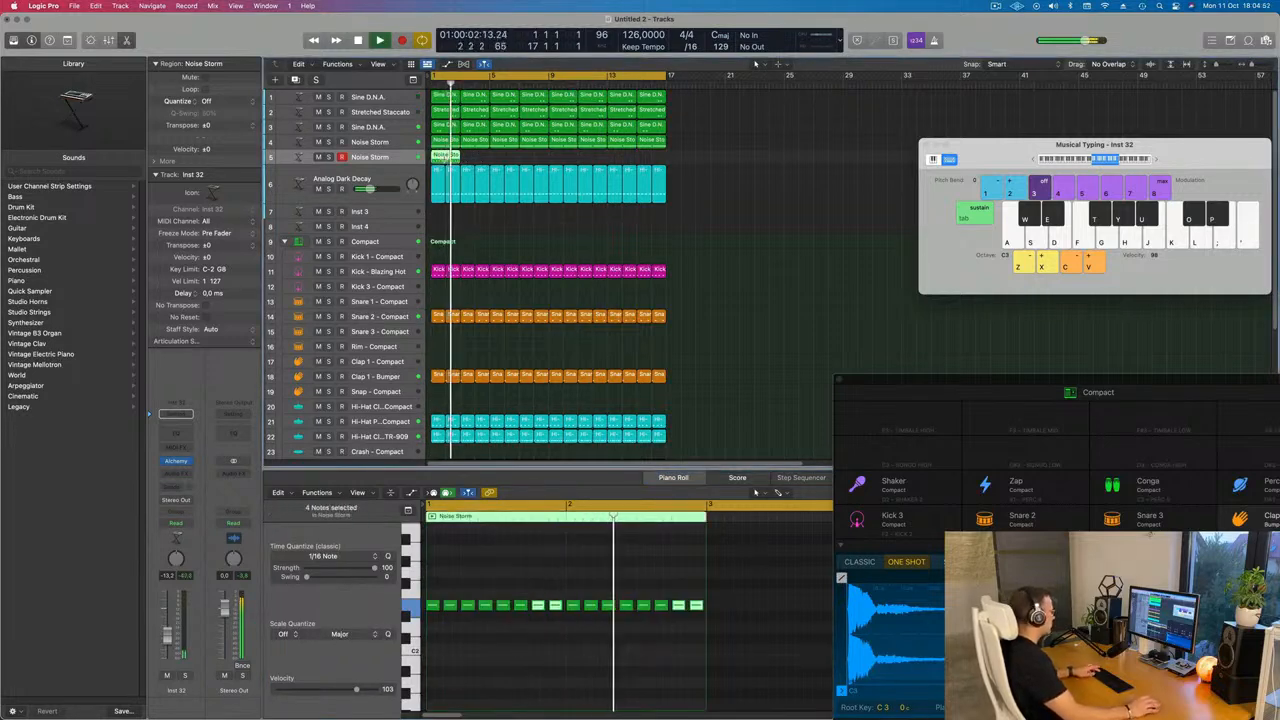
key(super+r)
key(super+r)
key(super+r)
key(super+r)
key(super+r)
key(super+r)
key(super+r)
key(Return)
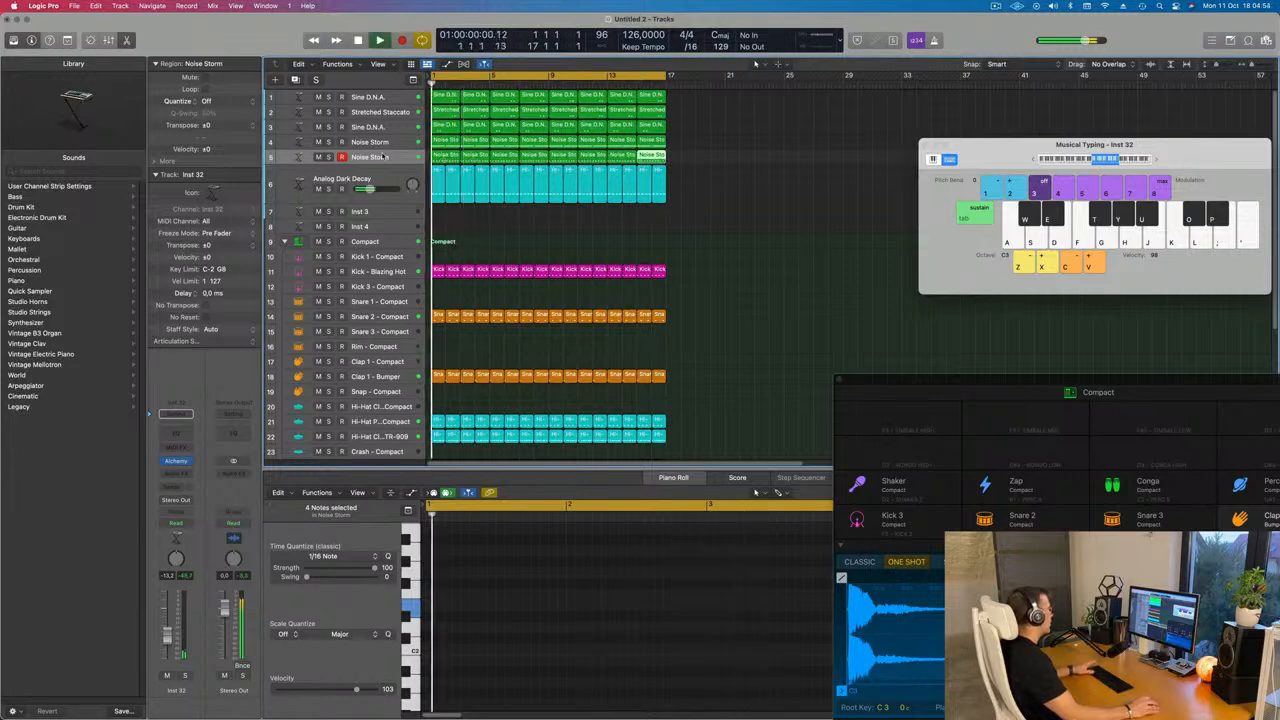
Select the new track, open its Alchemy instrument, search presets for "acid" and load Minimal Acid Patterns
click(380, 158)
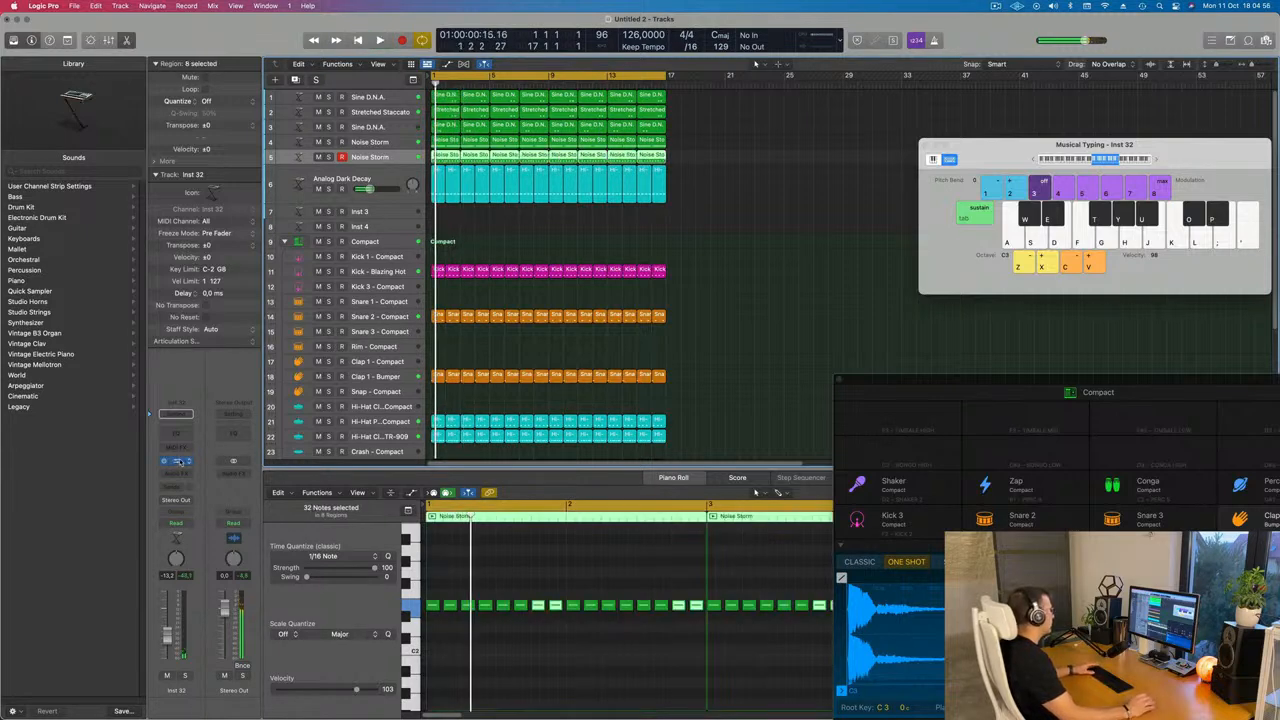
click(177, 461)
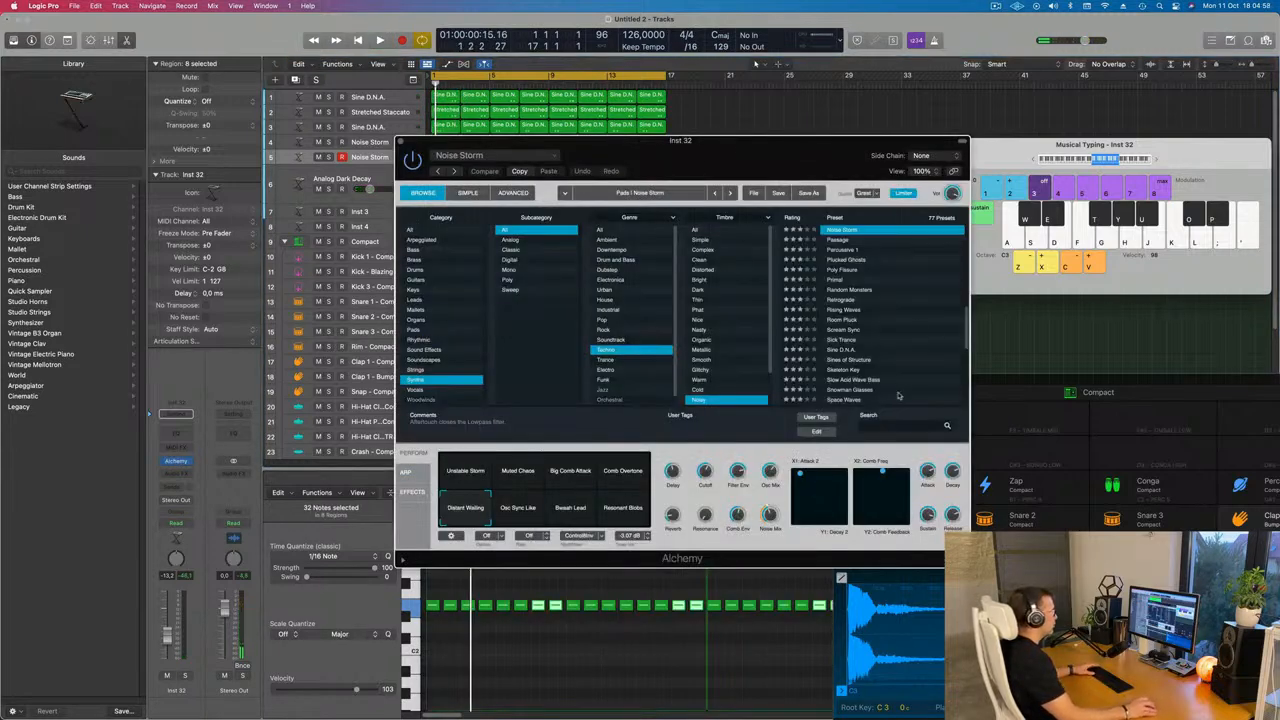
text(ac)
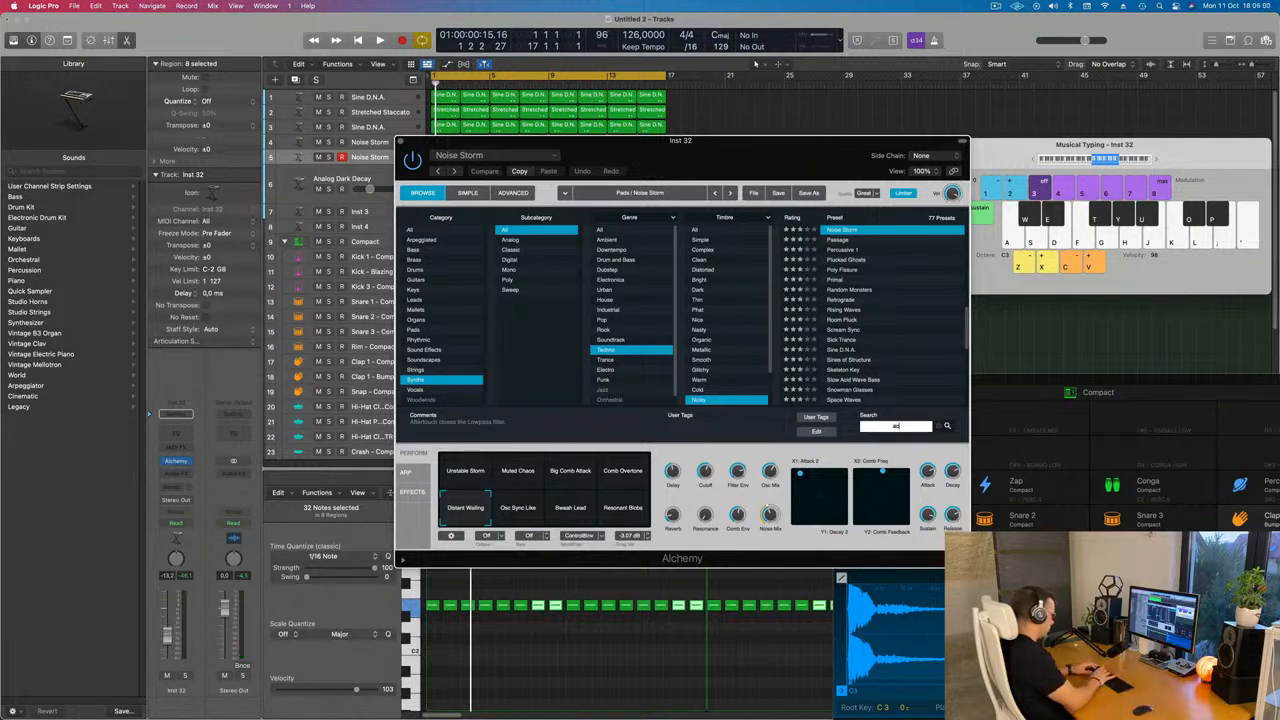
text(id)
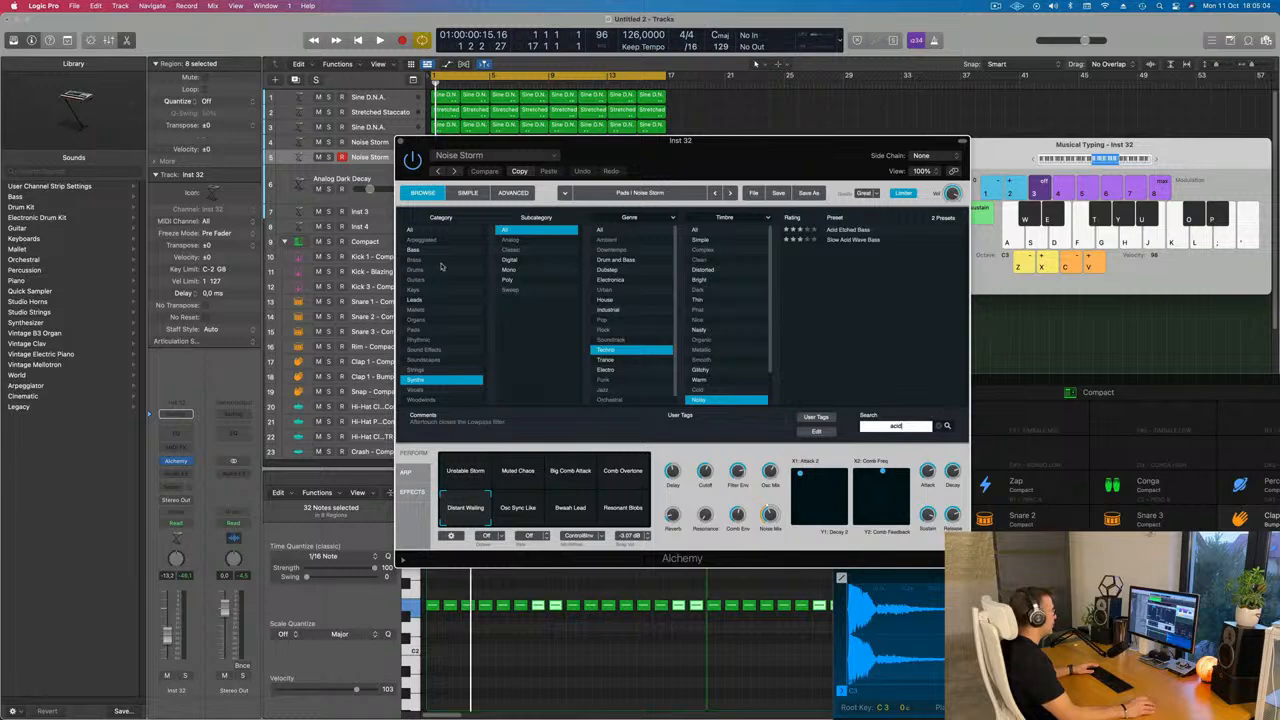
click(419, 232)
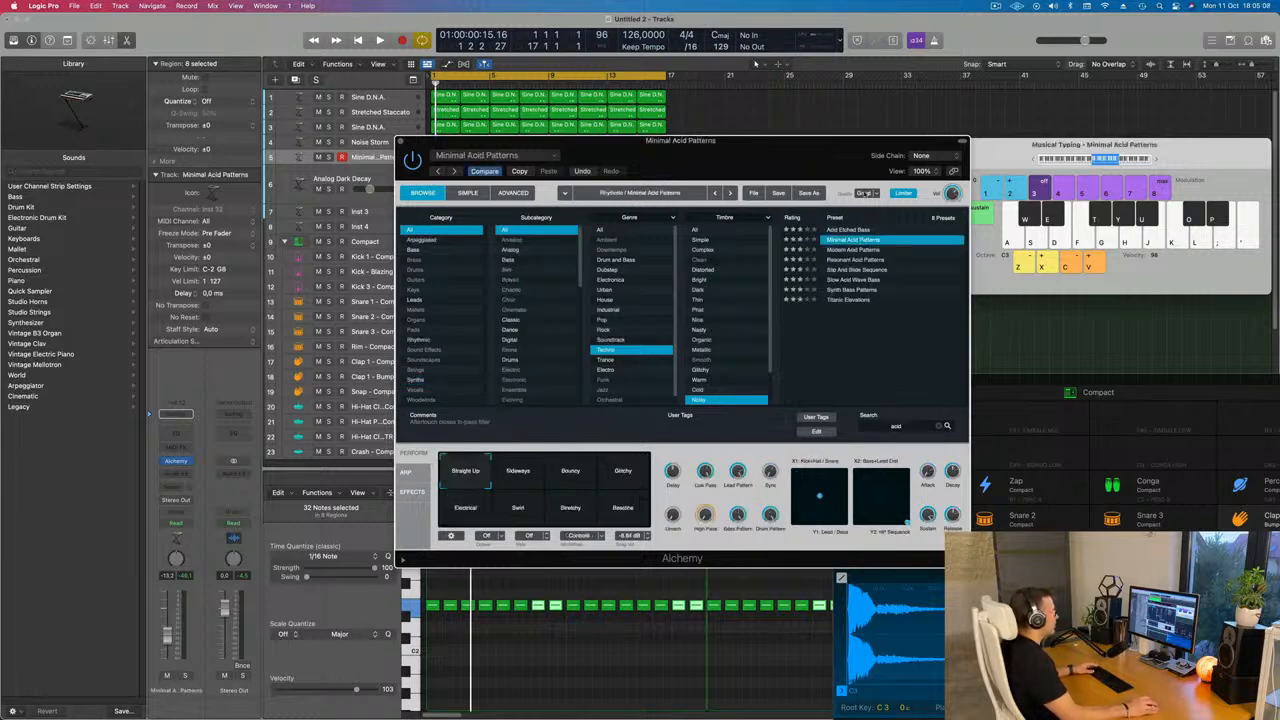
Start playback and try the Sideways performance pad on the Alchemy preset
key(space)
drag(907, 206, 942, 174)
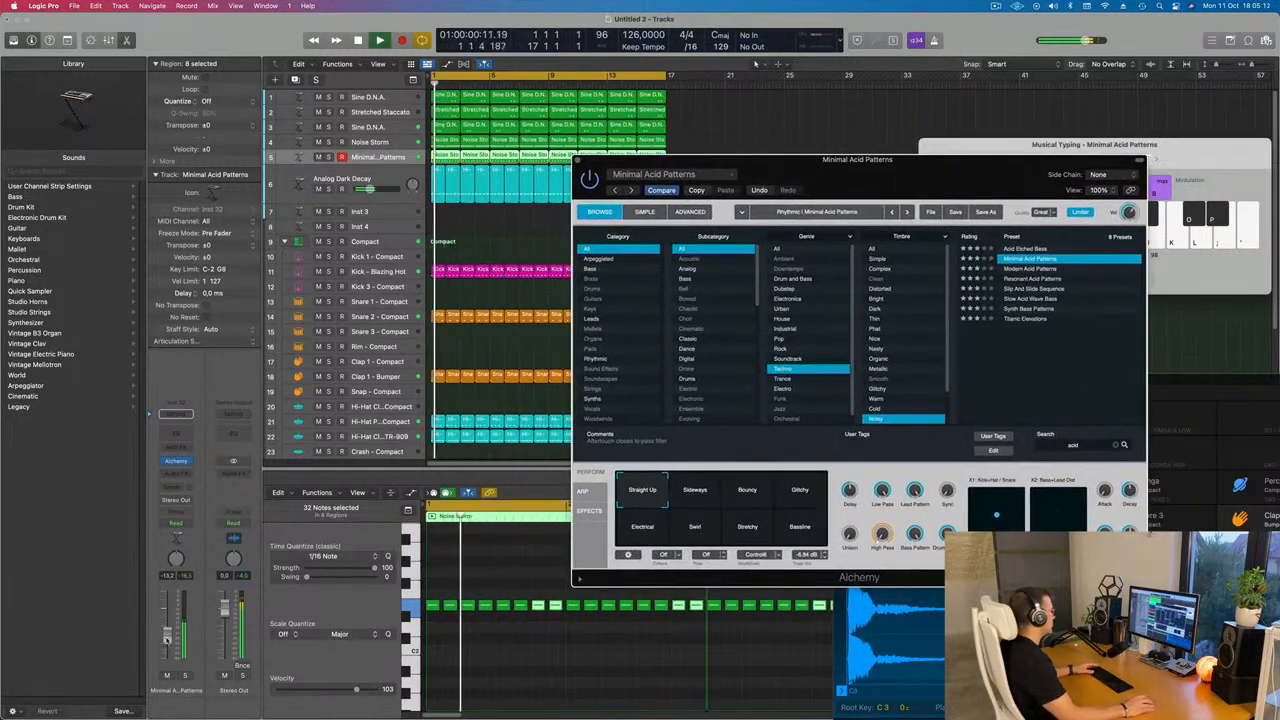
click(694, 492)
drag(924, 179, 944, 143)
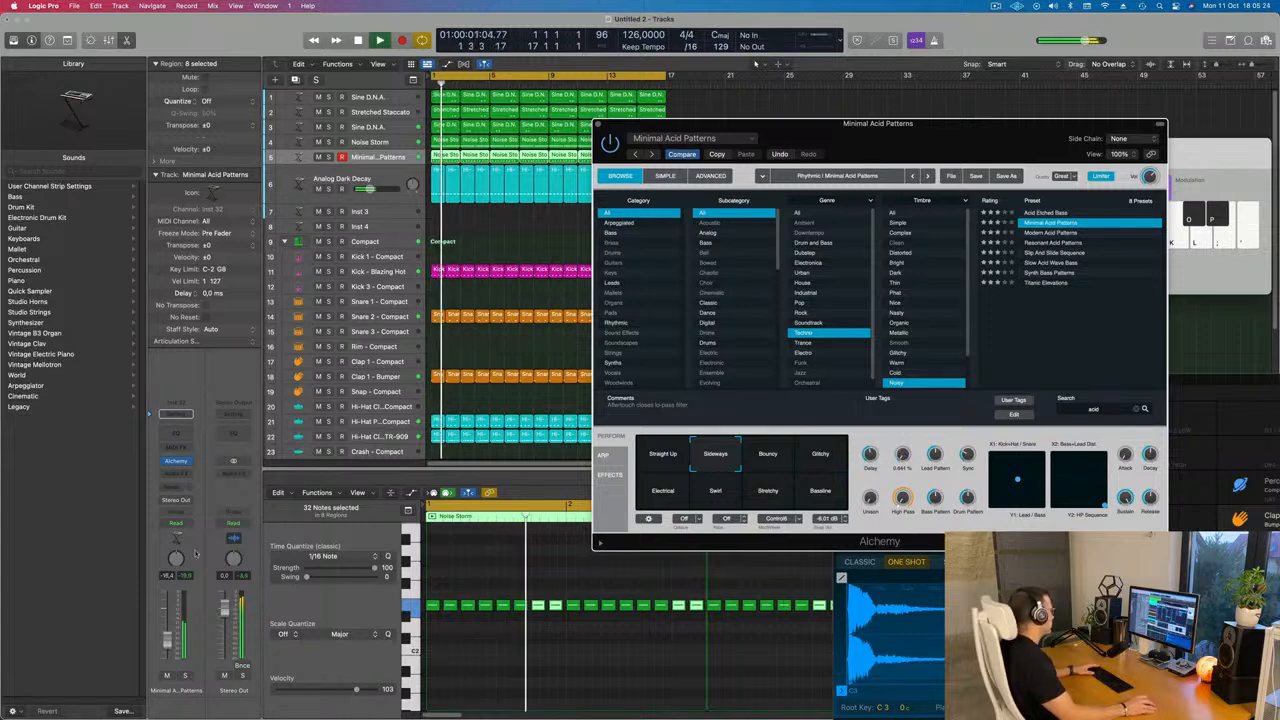
Add a send from the track to Bus 3, the Delay bus
click(175, 414)
mouse_move(180, 503)
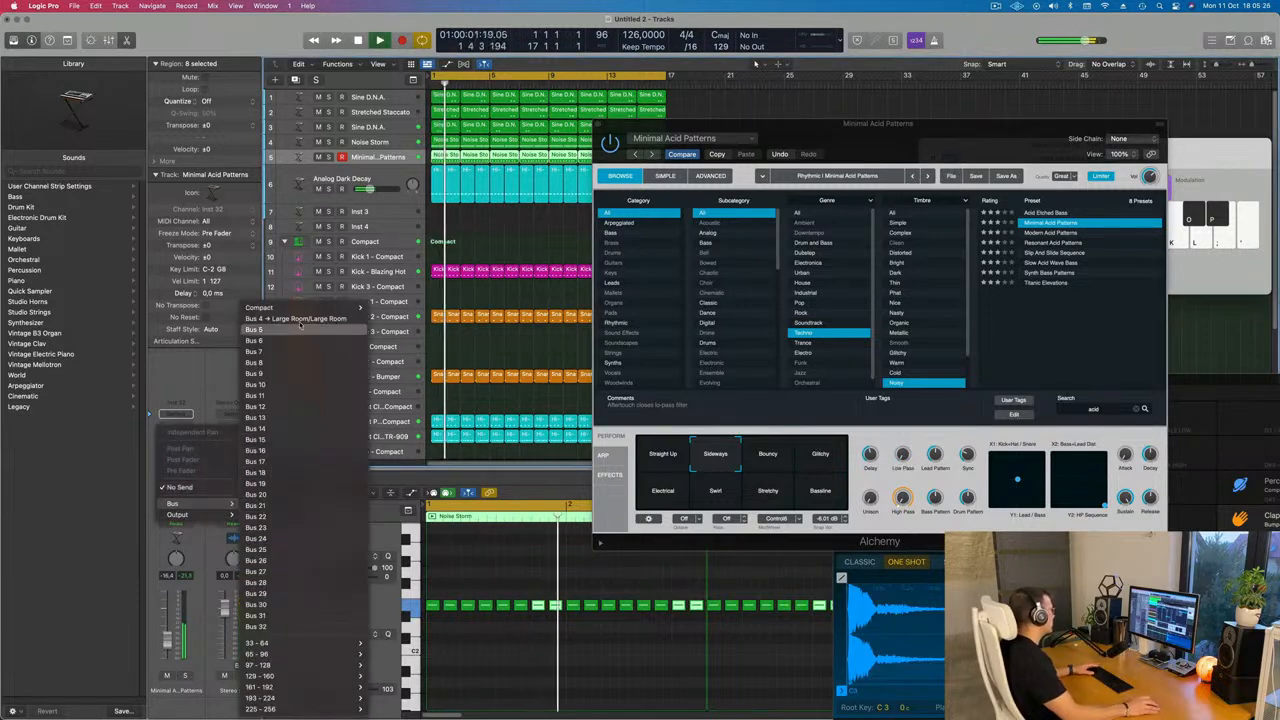
mouse_move(330, 307)
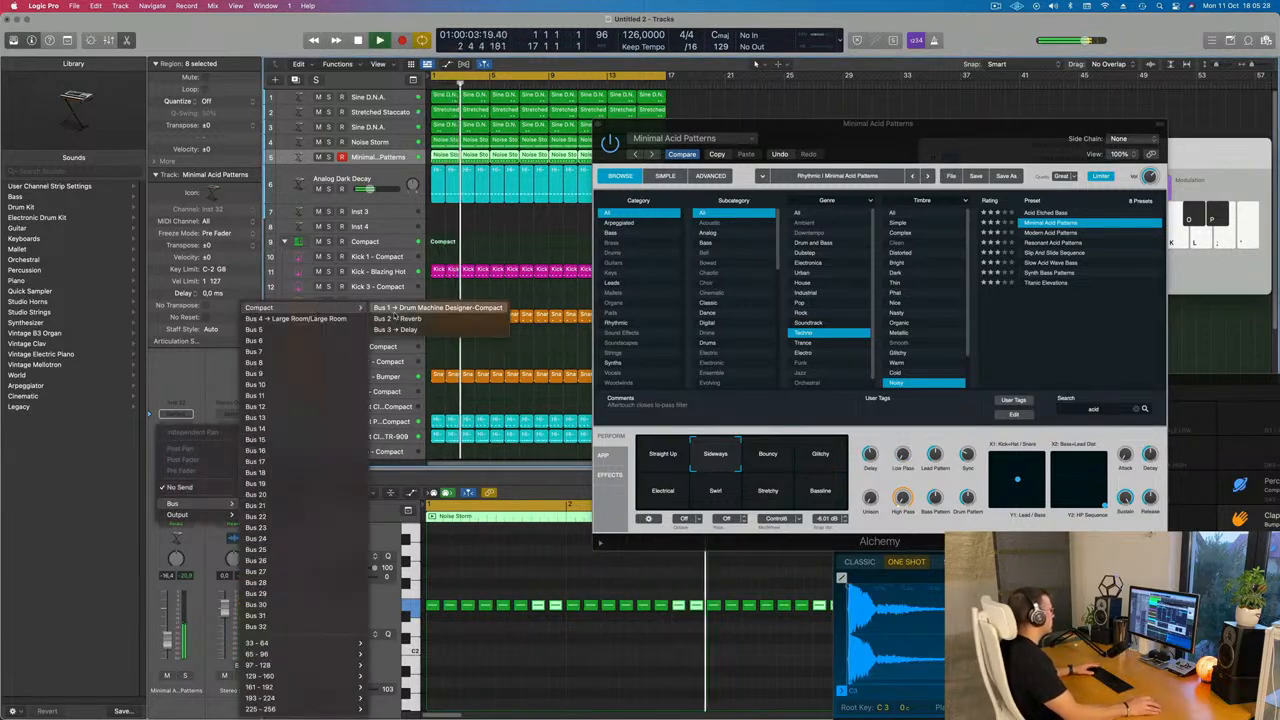
click(398, 329)
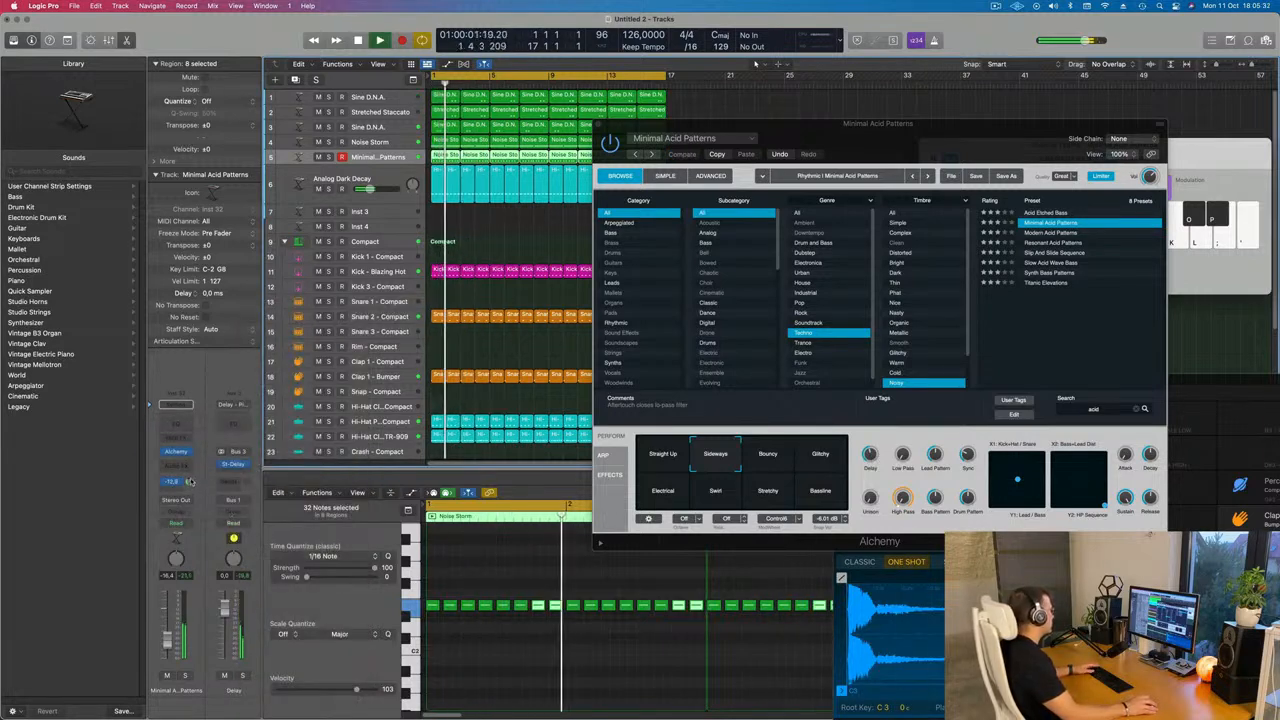
Audition the Bouncy, Glitchy, Bassline, Stretchy, Swirl and Electrical performance pads
drag(968, 145, 920, 133)
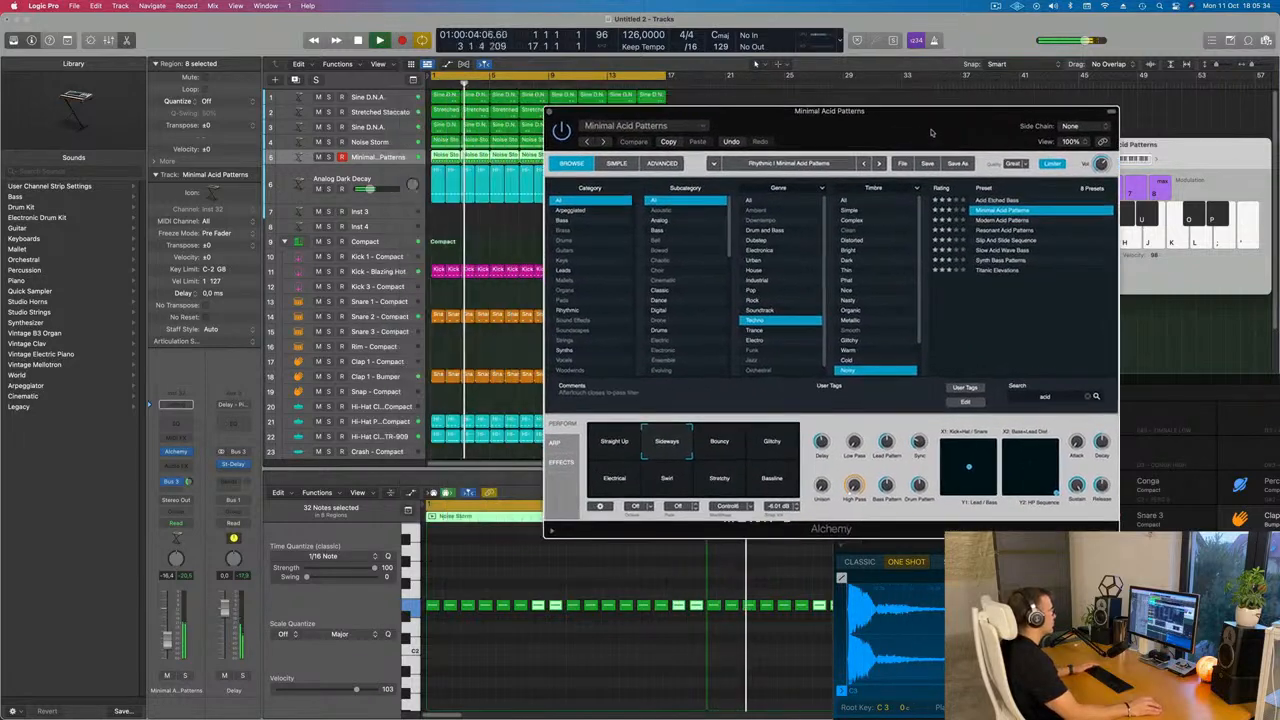
click(719, 442)
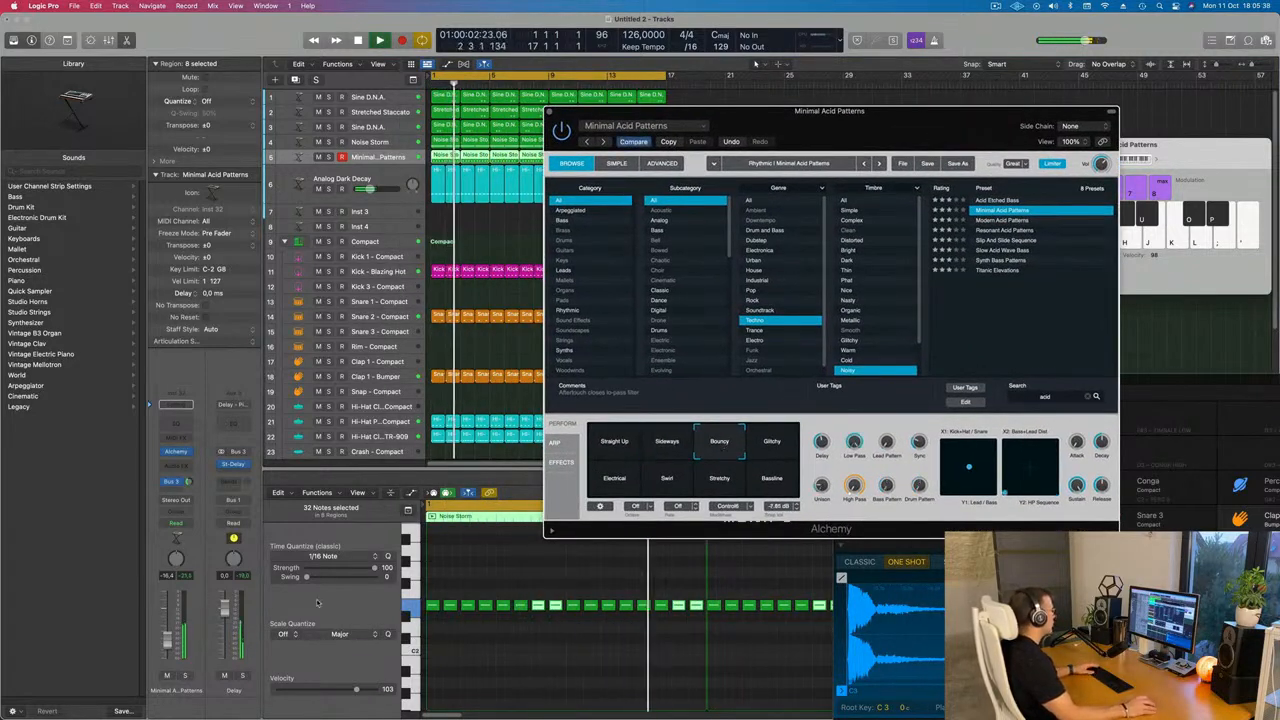
drag(168, 648, 168, 645)
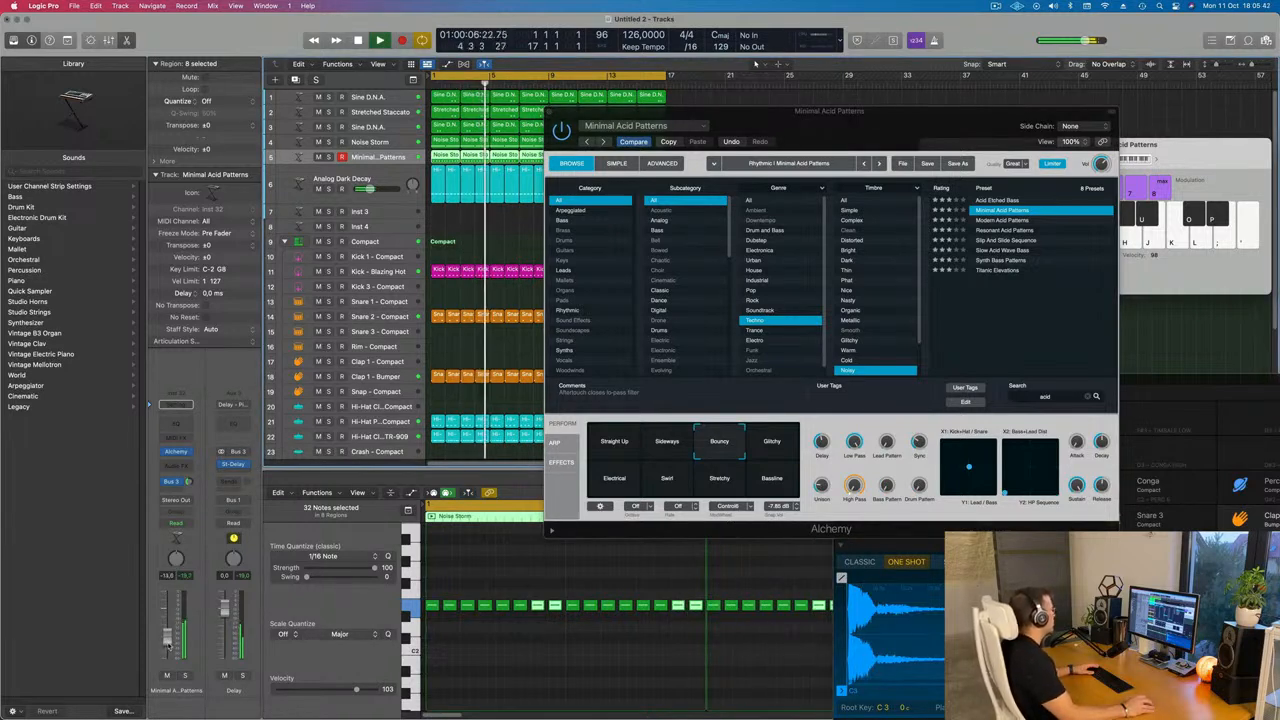
click(778, 444)
click(771, 483)
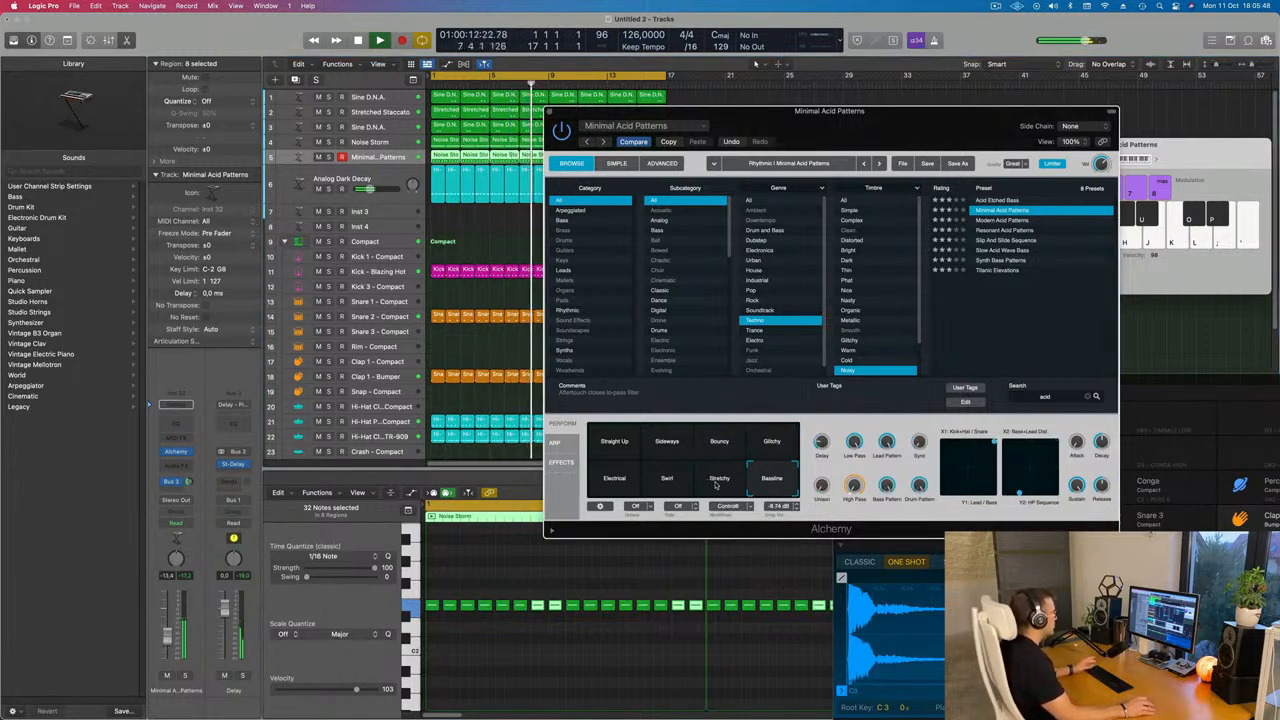
click(716, 482)
click(664, 485)
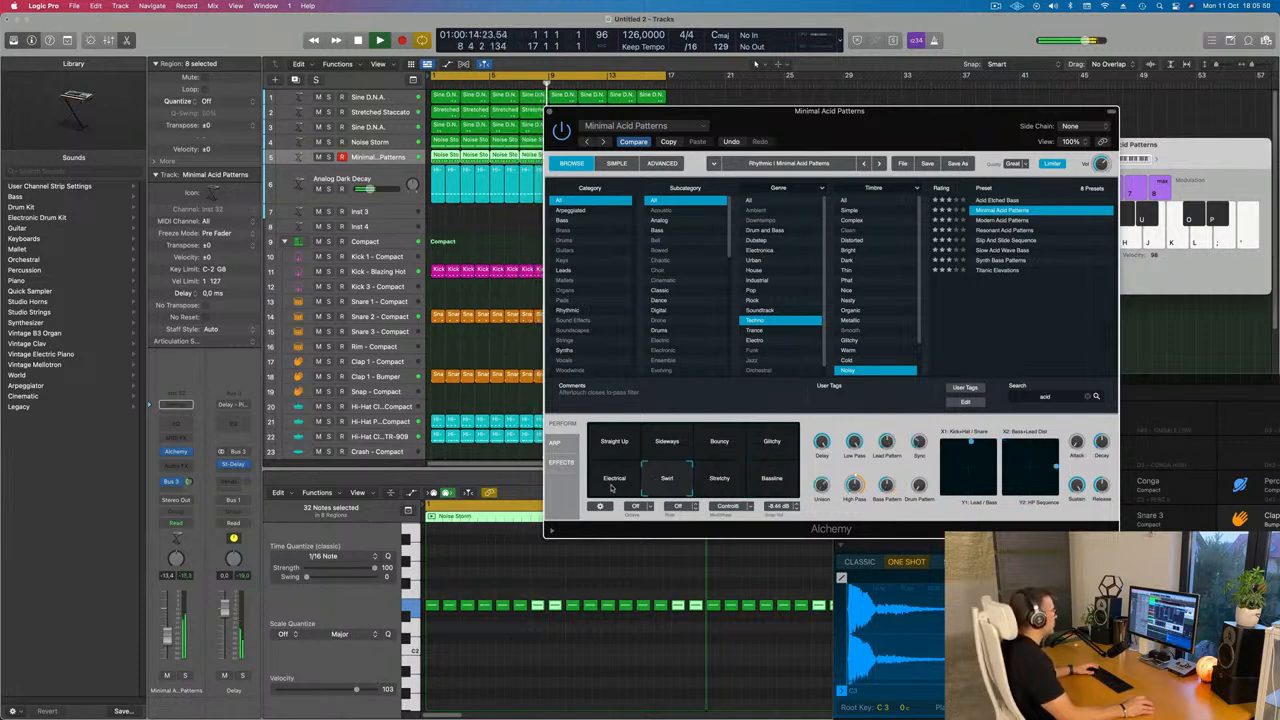
click(613, 485)
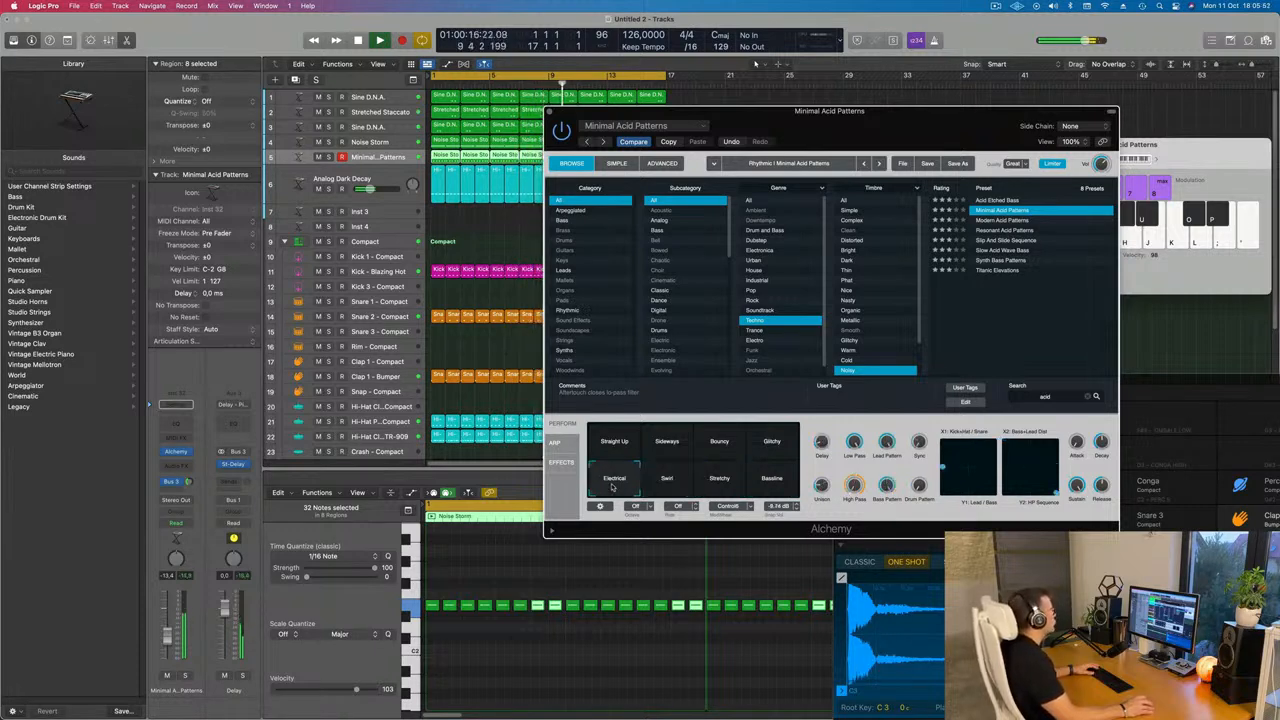
click(675, 483)
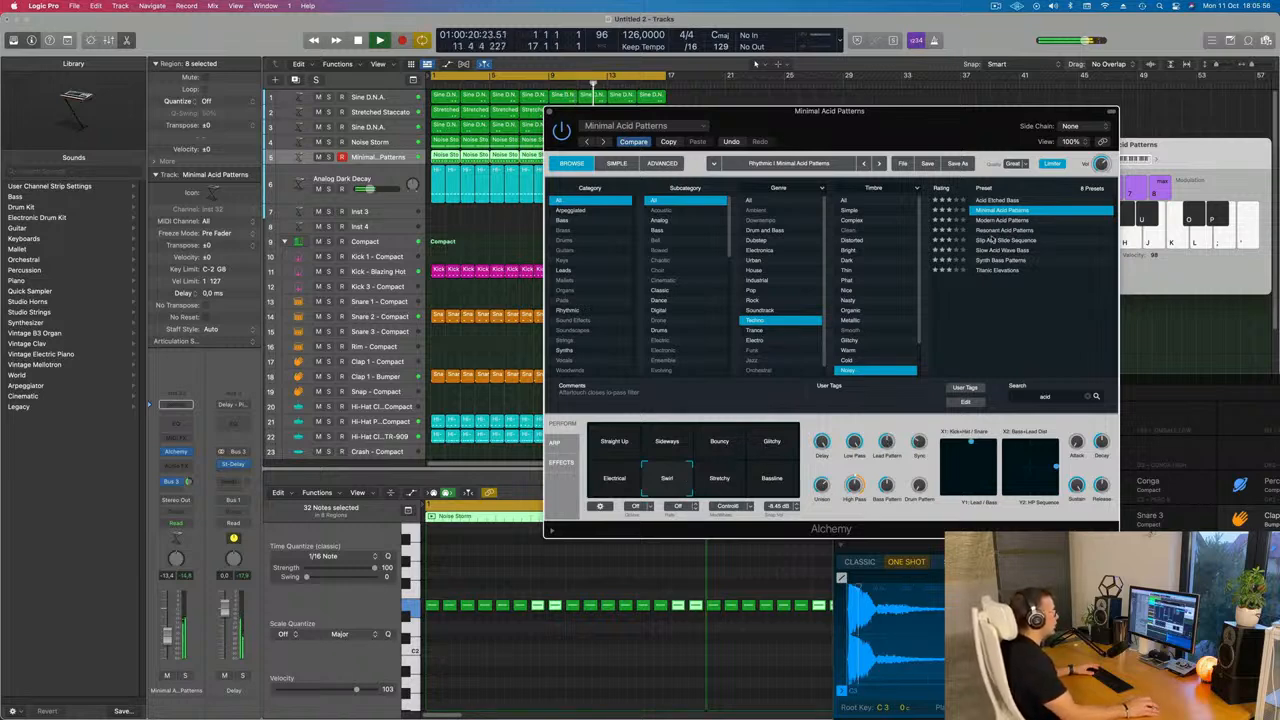
Try the Acid Etched Bass and Modern Acid Patterns presets, auditioning each Modern Acid Patterns performance pad
click(1010, 200)
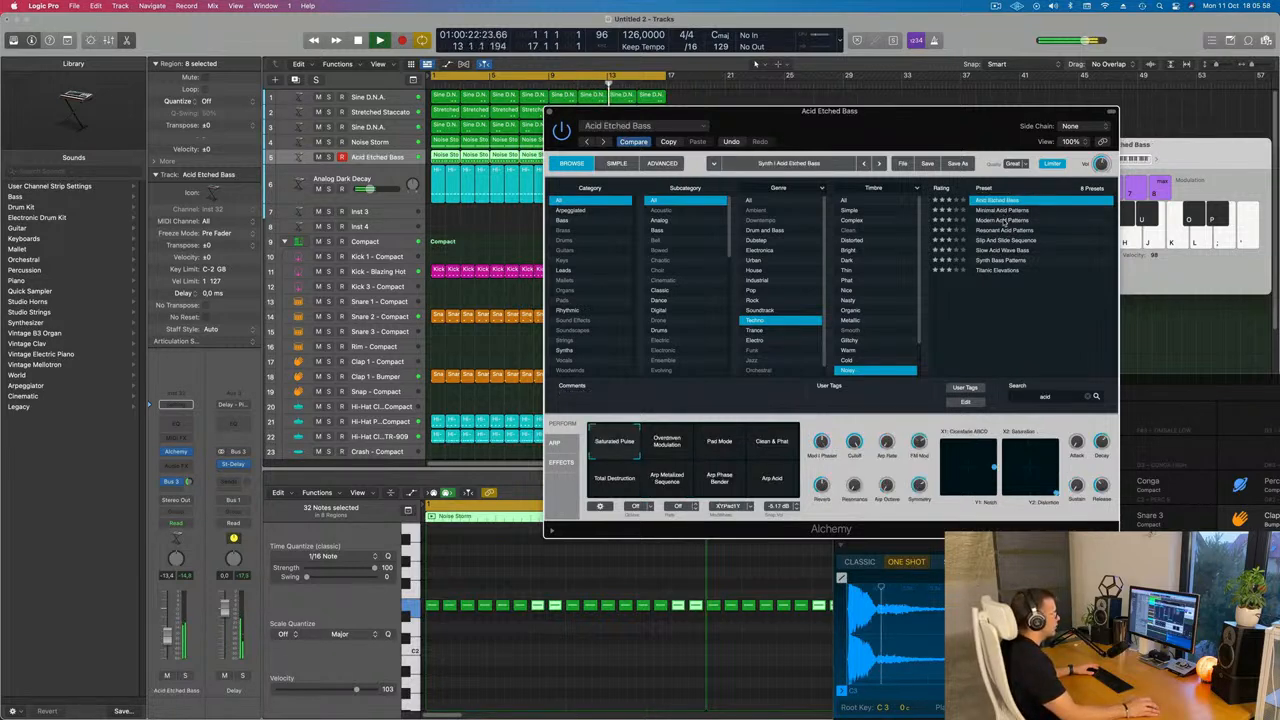
click(1003, 220)
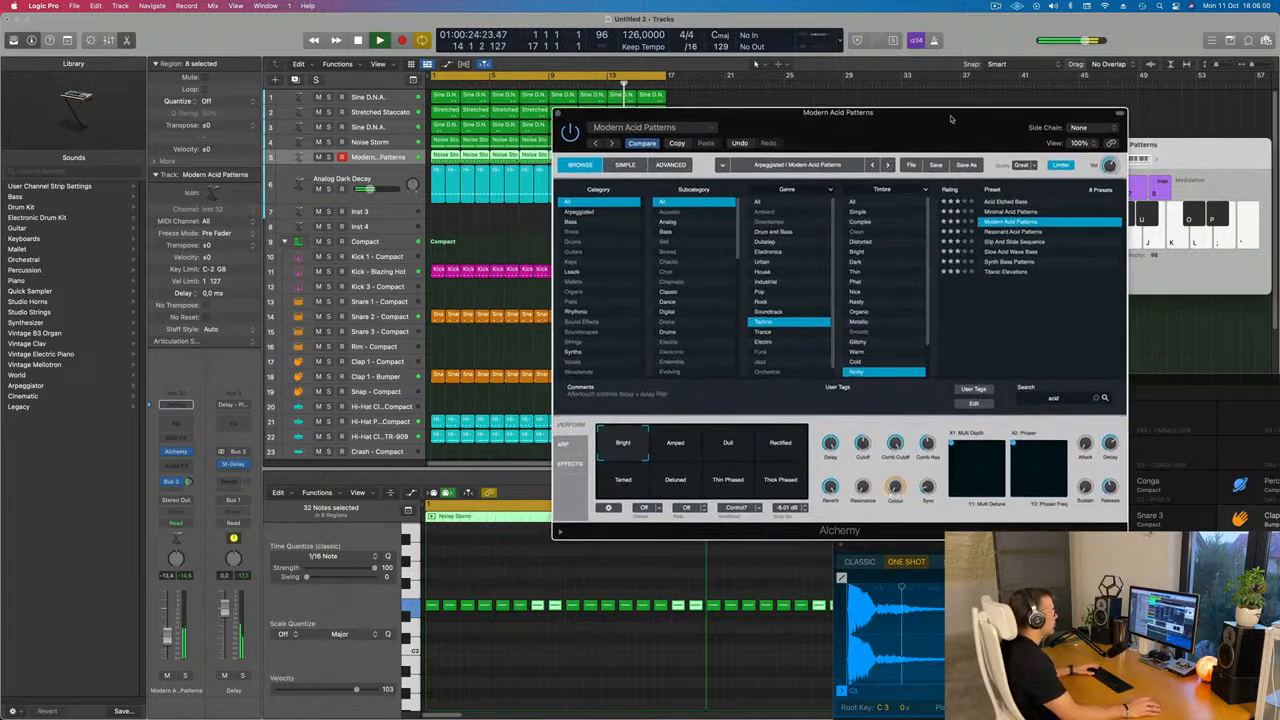
click(670, 453)
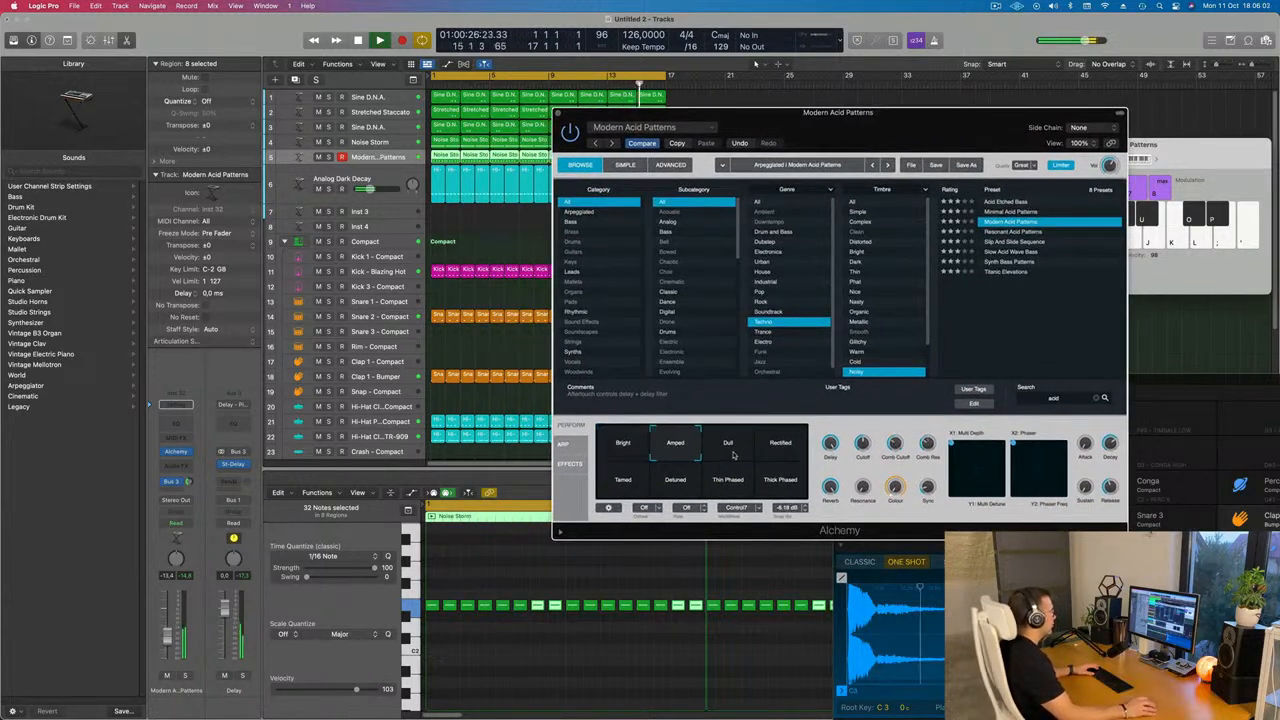
click(733, 455)
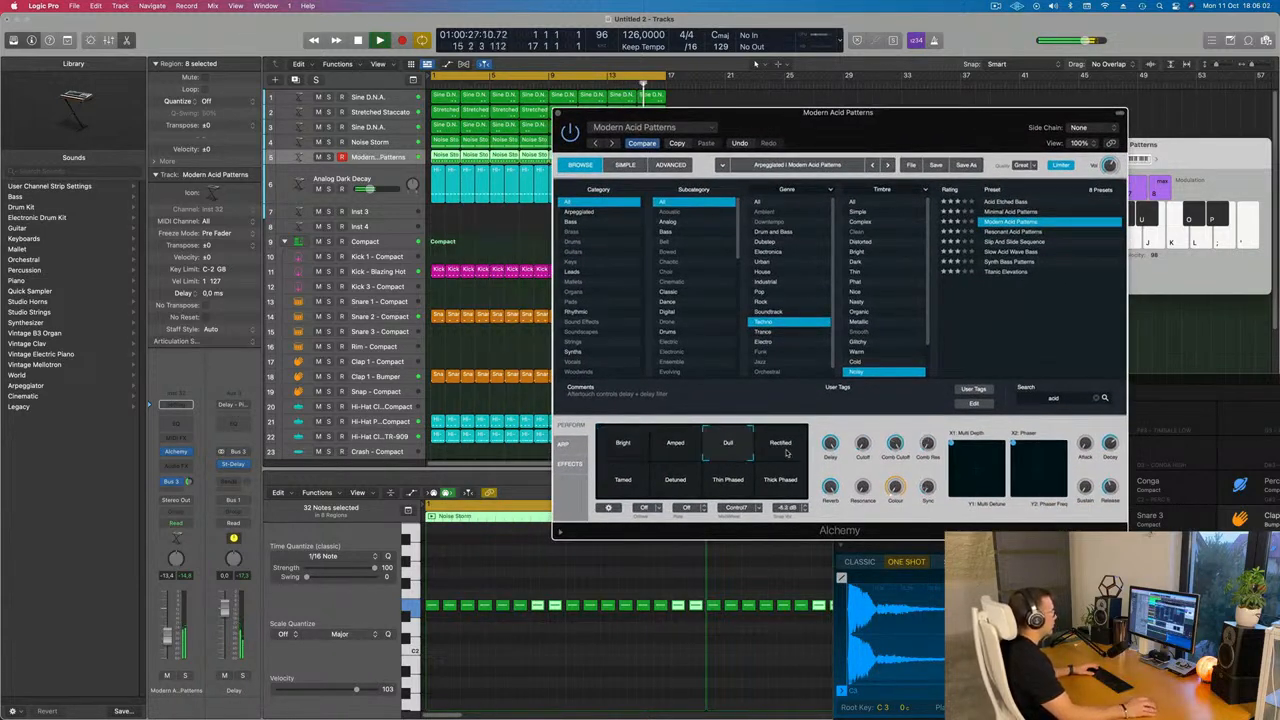
click(785, 455)
click(638, 478)
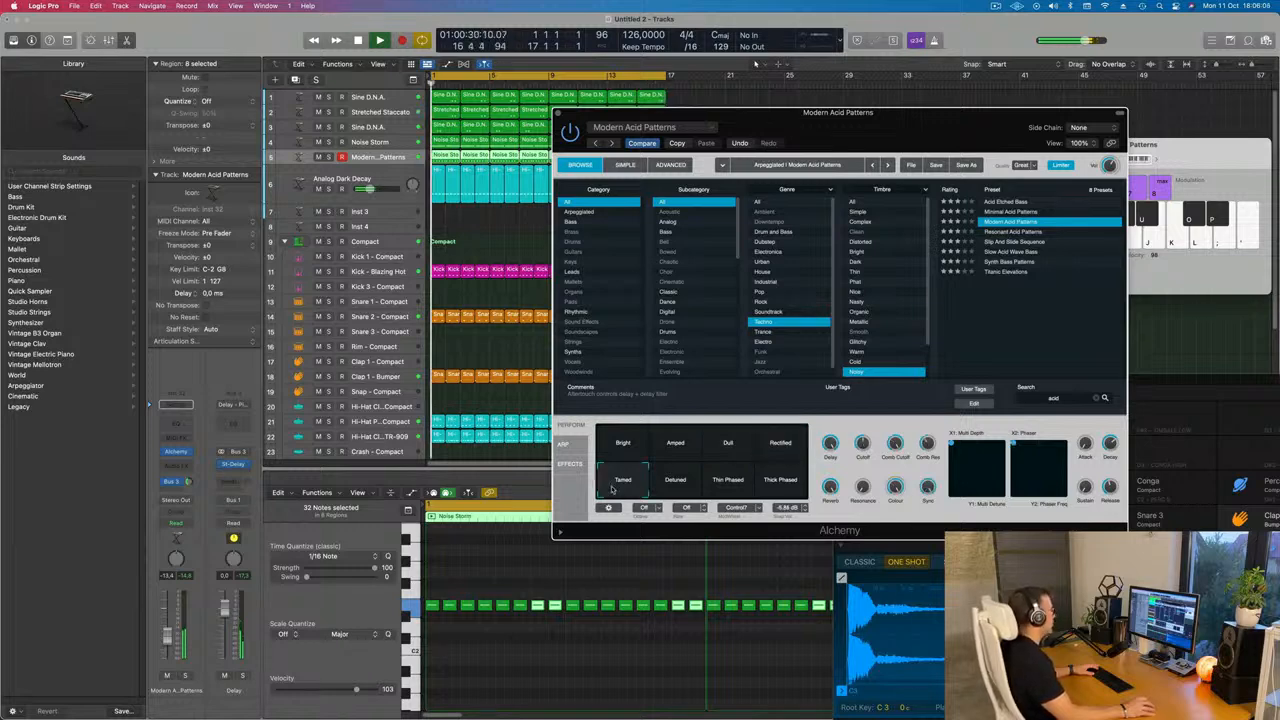
click(677, 483)
click(720, 488)
click(780, 482)
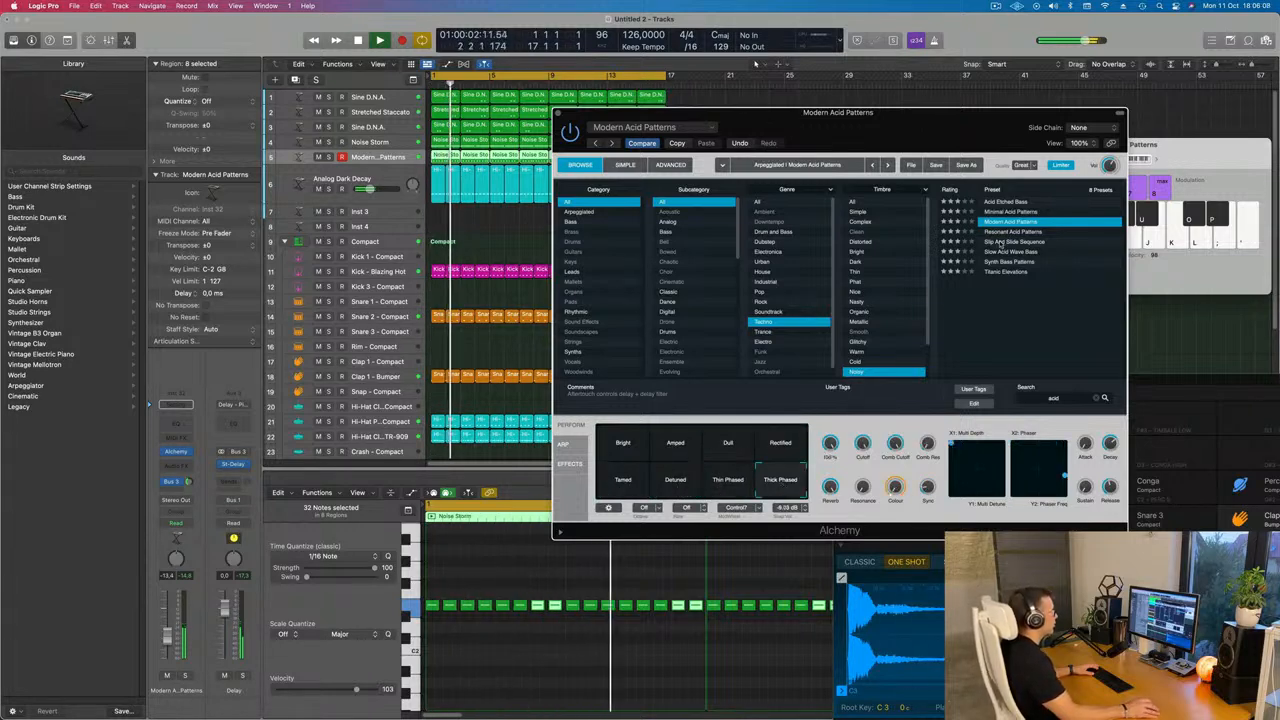
Audition the Resonant Acid Patterns, Slip And Slide Sequence, Slow Acid Wave Bass, Synth Bass Patterns and Titanic Elevations presets
click(990, 232)
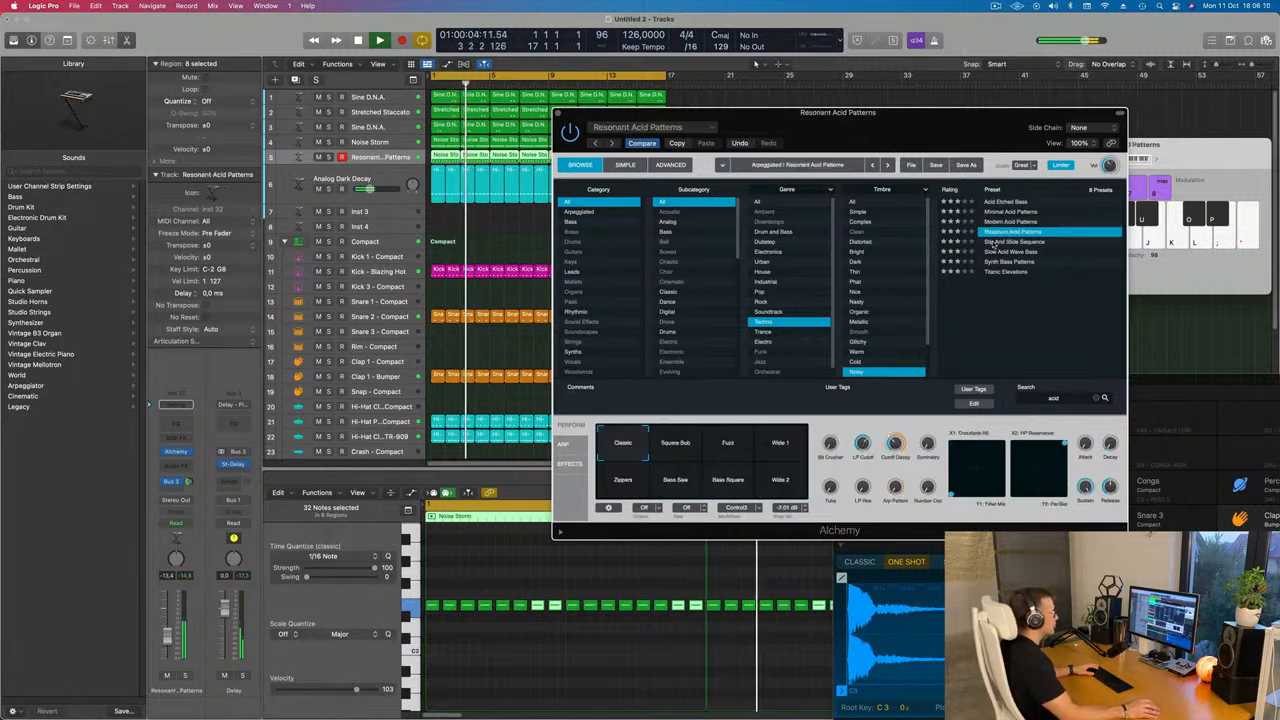
click(998, 243)
click(1003, 252)
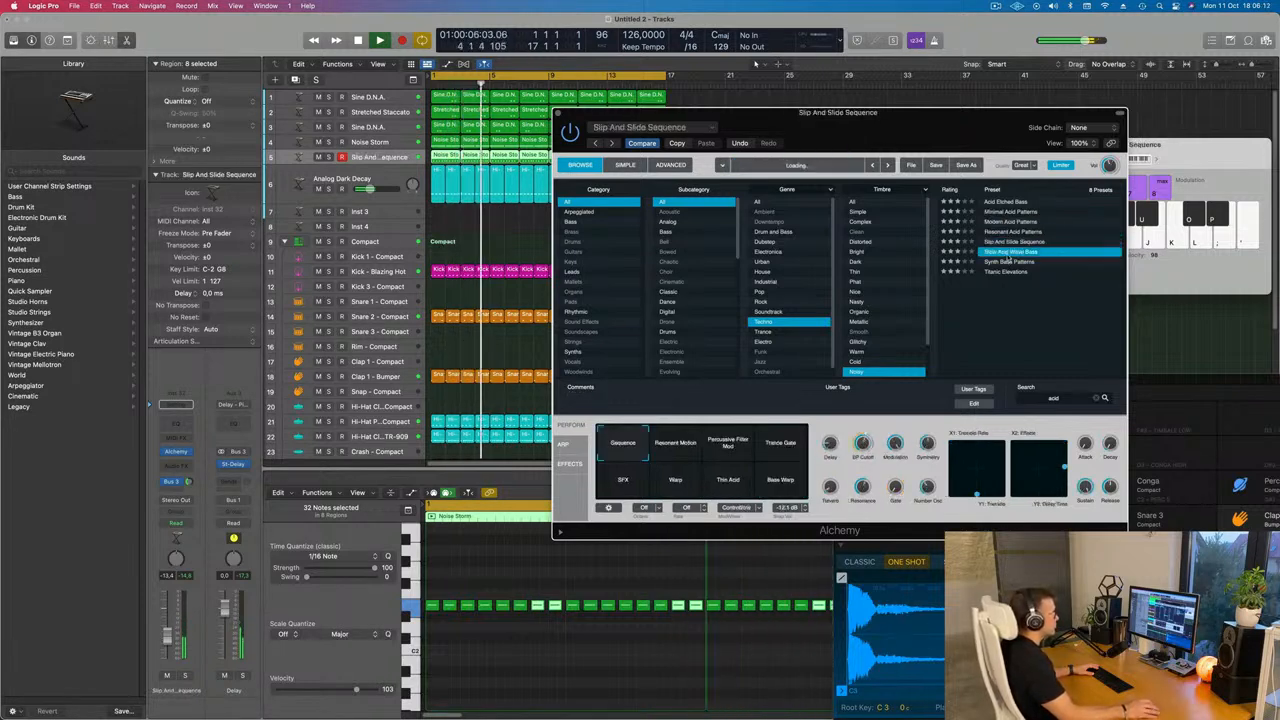
click(1007, 262)
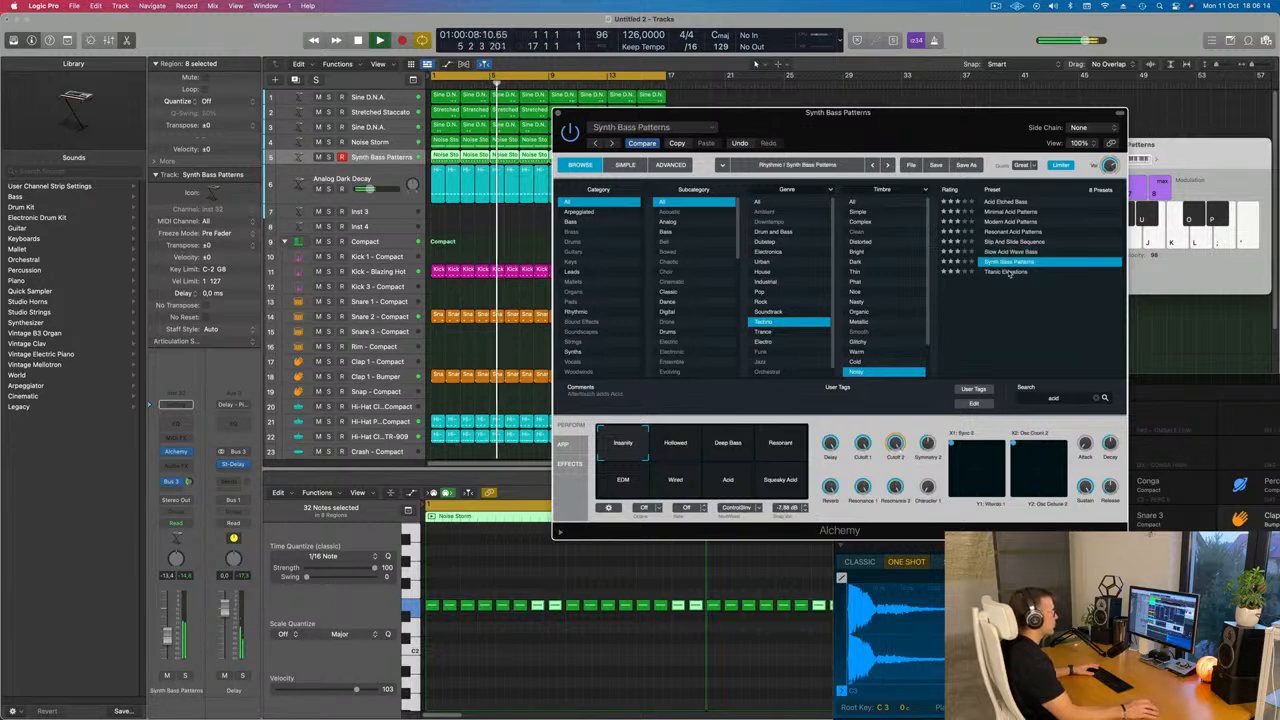
click(1006, 272)
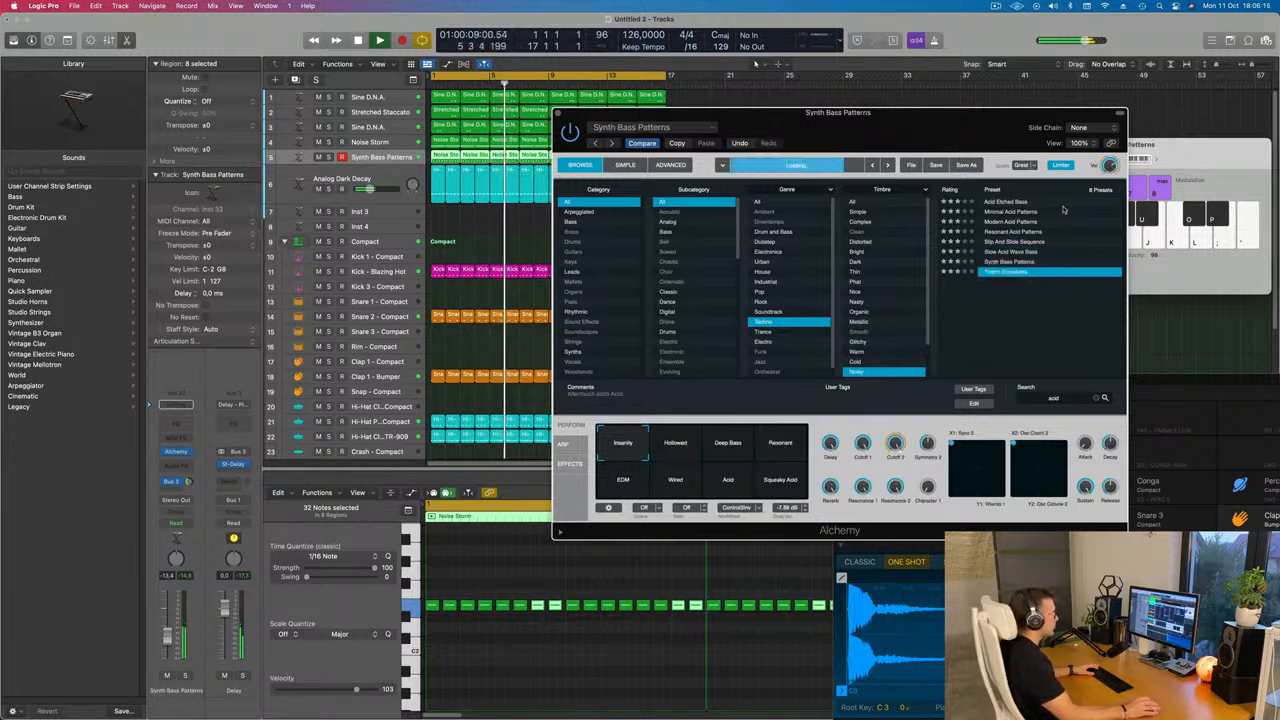
Reload the Minimal Acid Patterns preset and audition its performance pads, settling on Glitchy during playback
click(1008, 212)
click(677, 482)
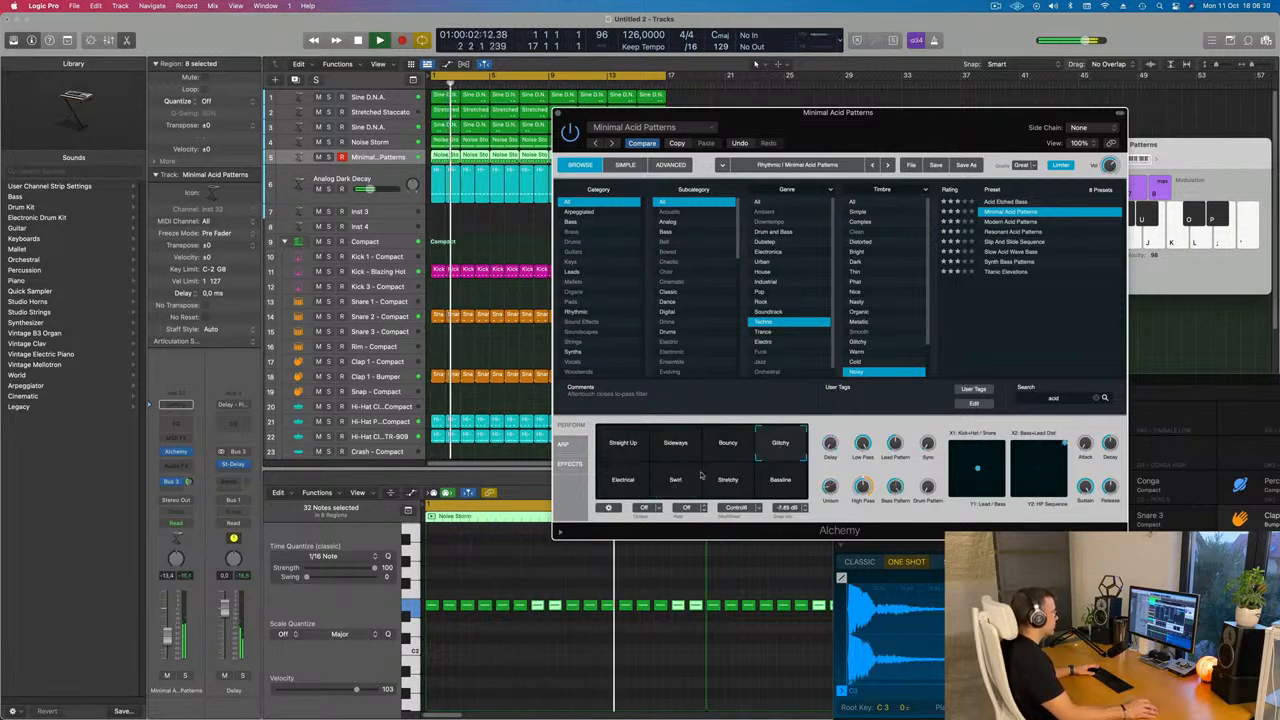
click(701, 476)
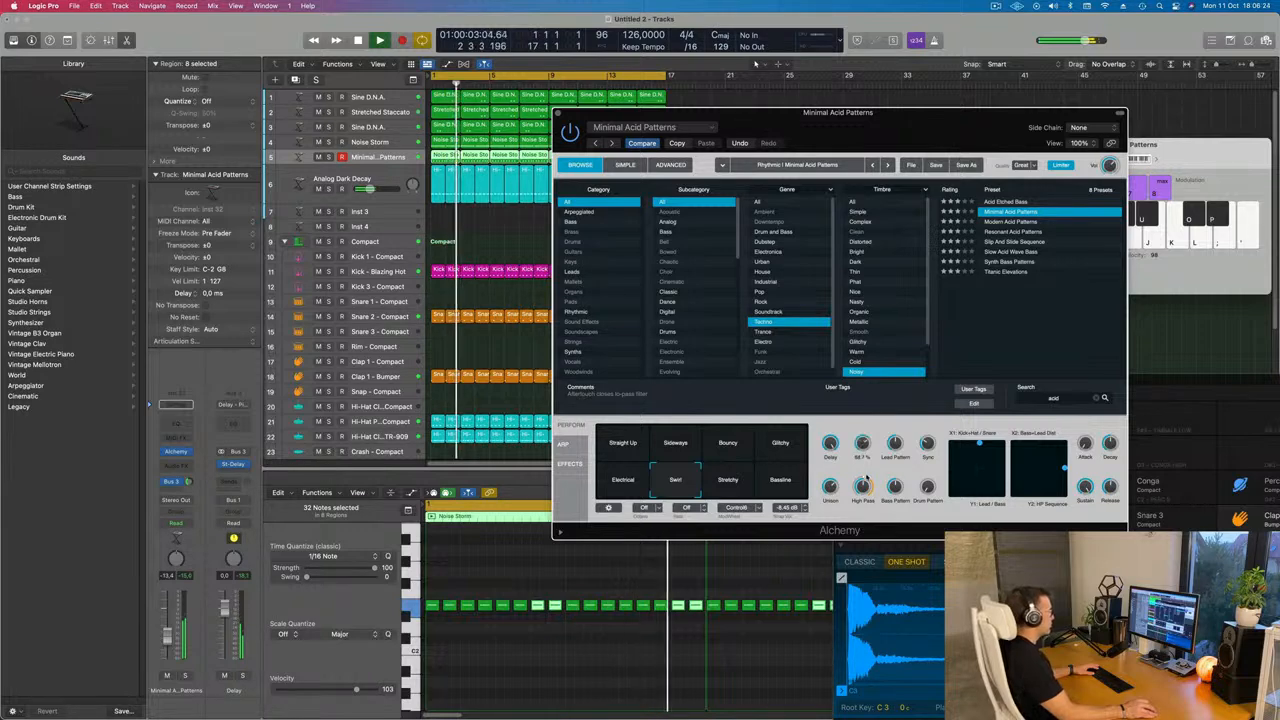
click(738, 488)
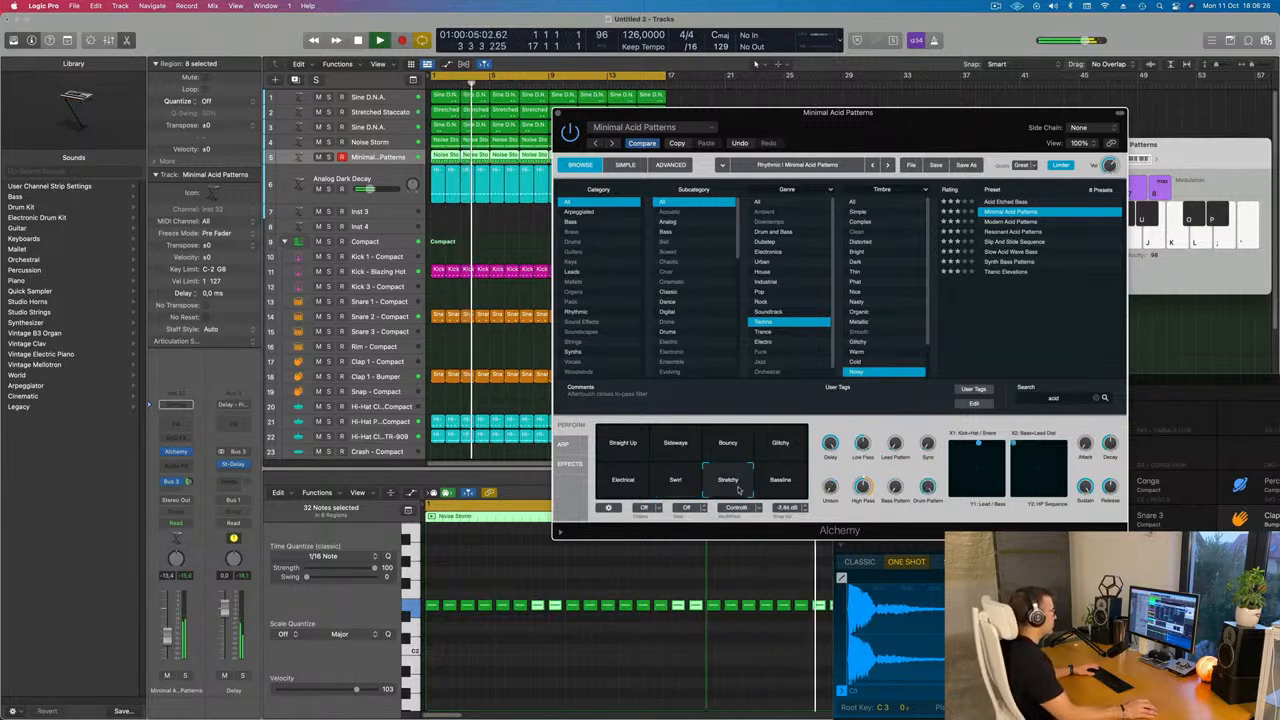
click(782, 477)
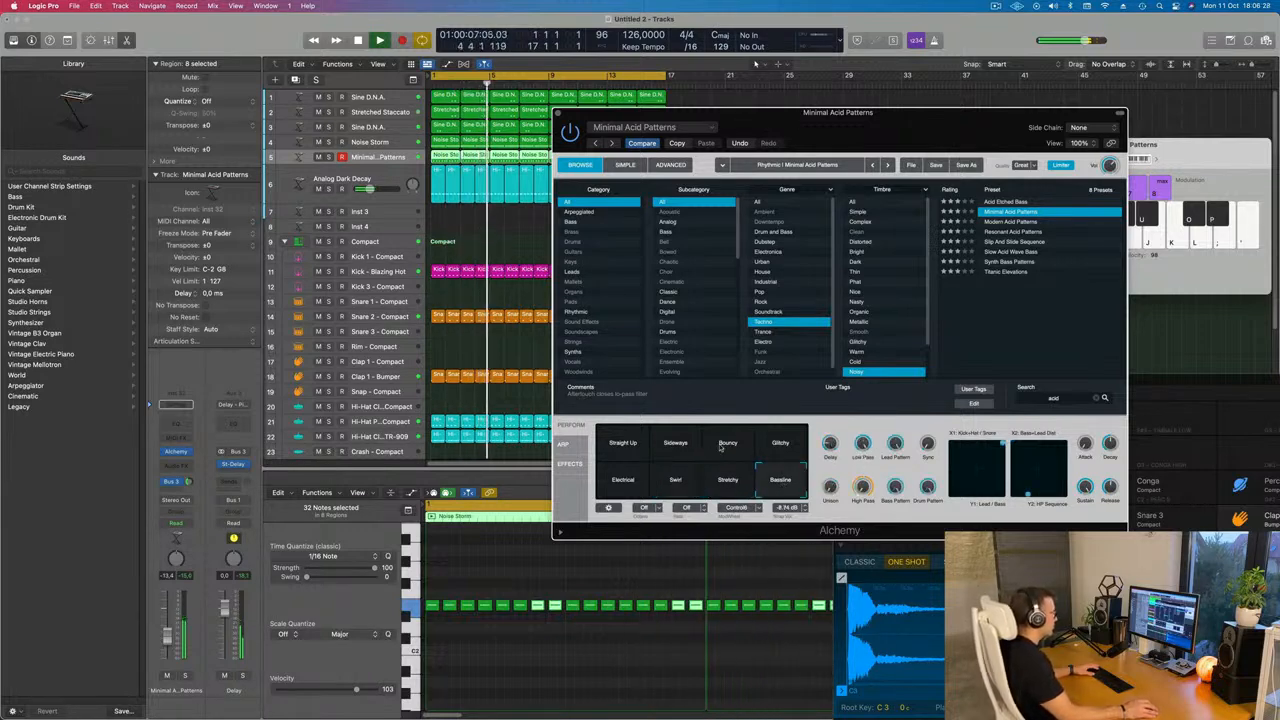
click(707, 447)
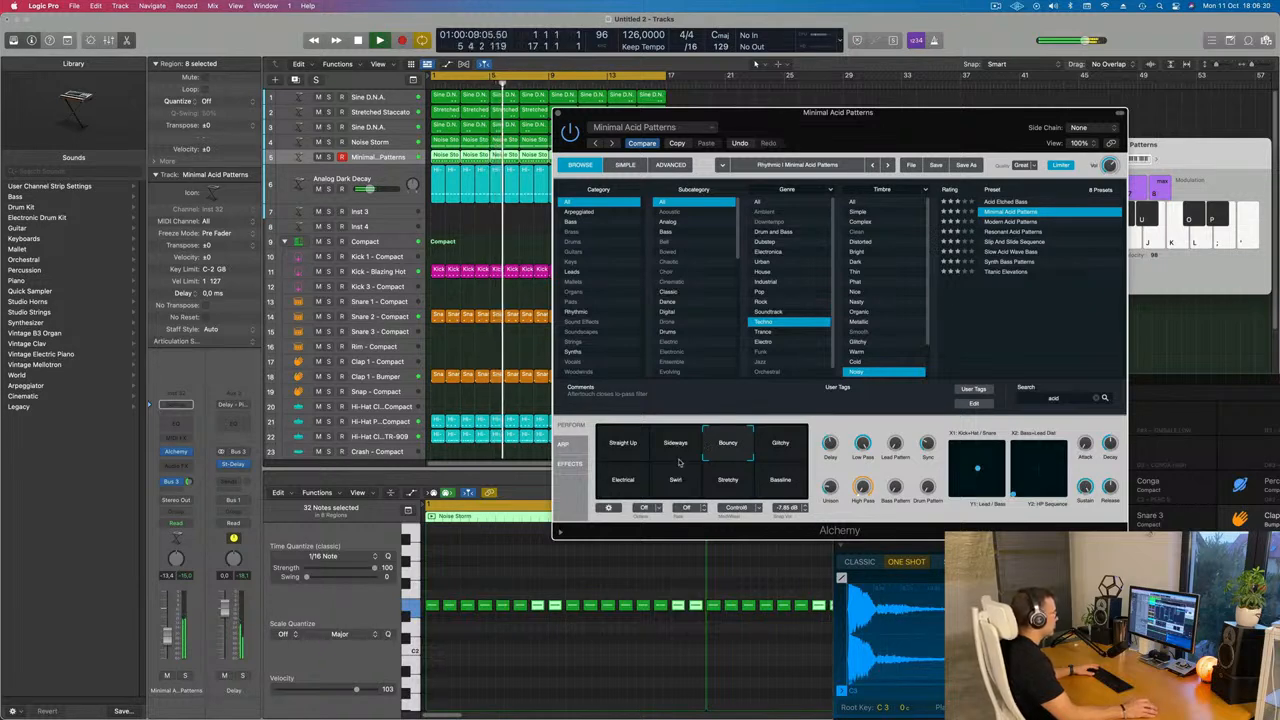
click(787, 450)
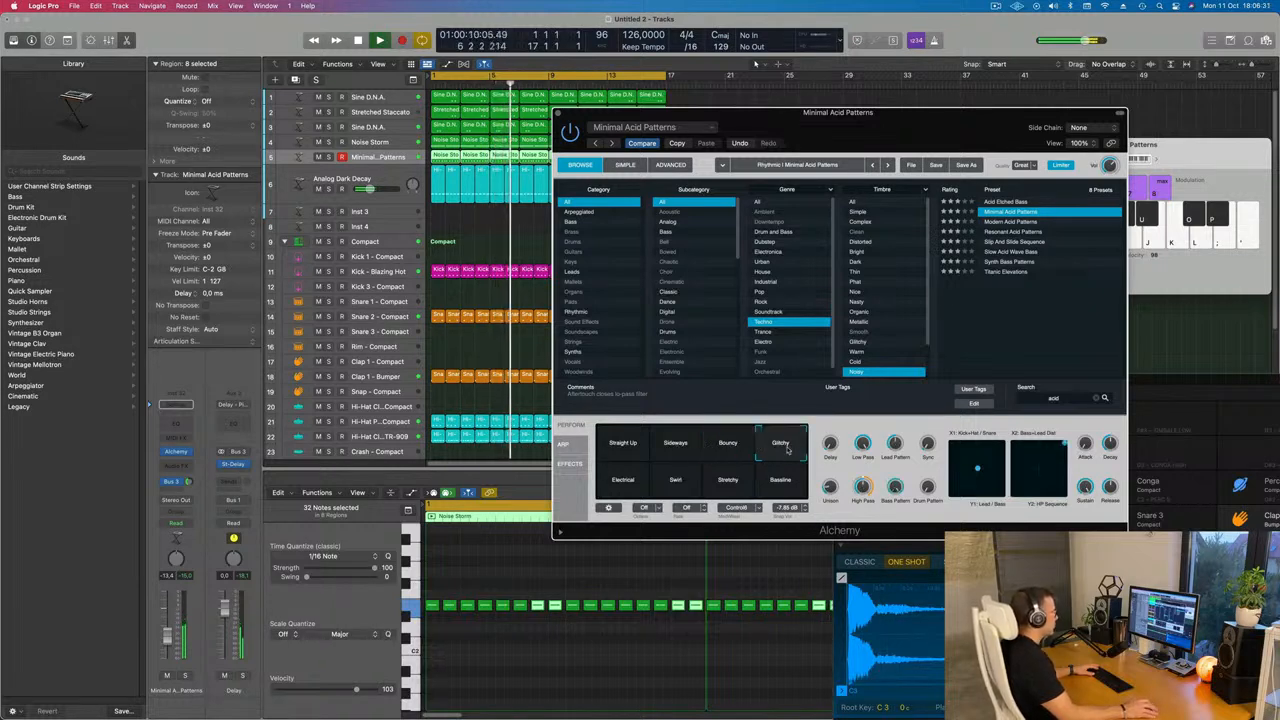
click(620, 481)
click(780, 450)
key(space)
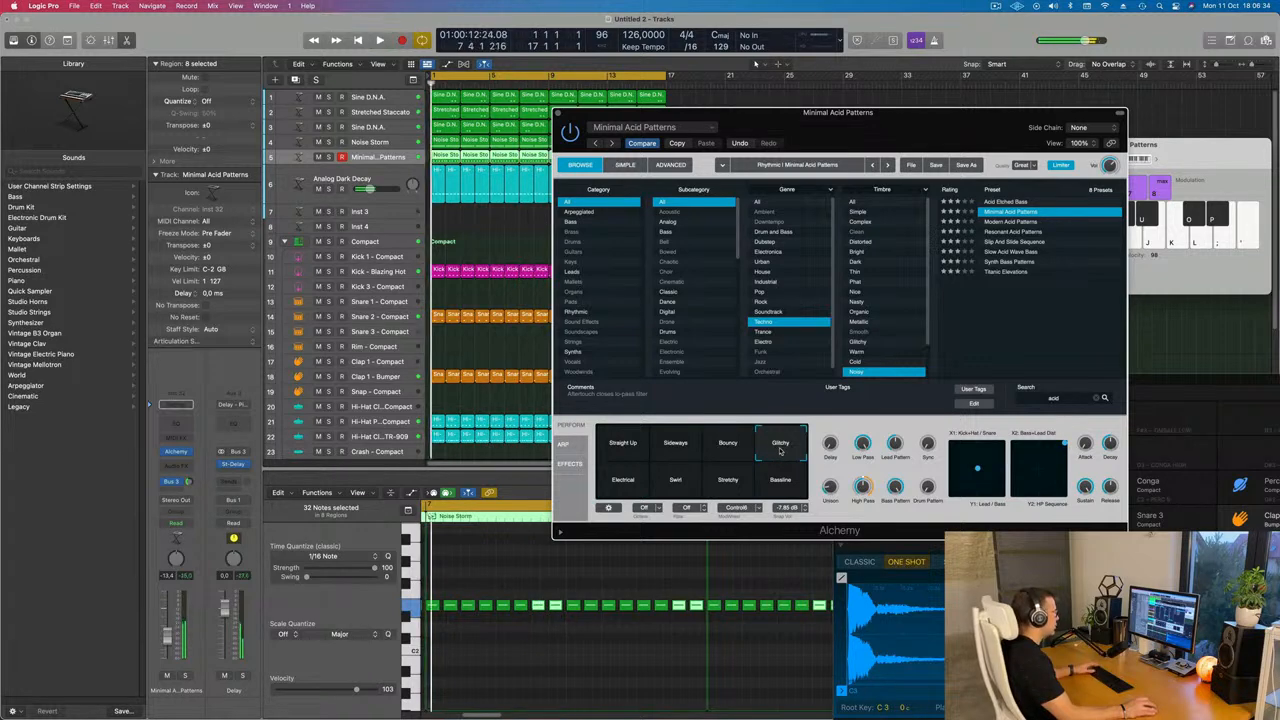
key(space)
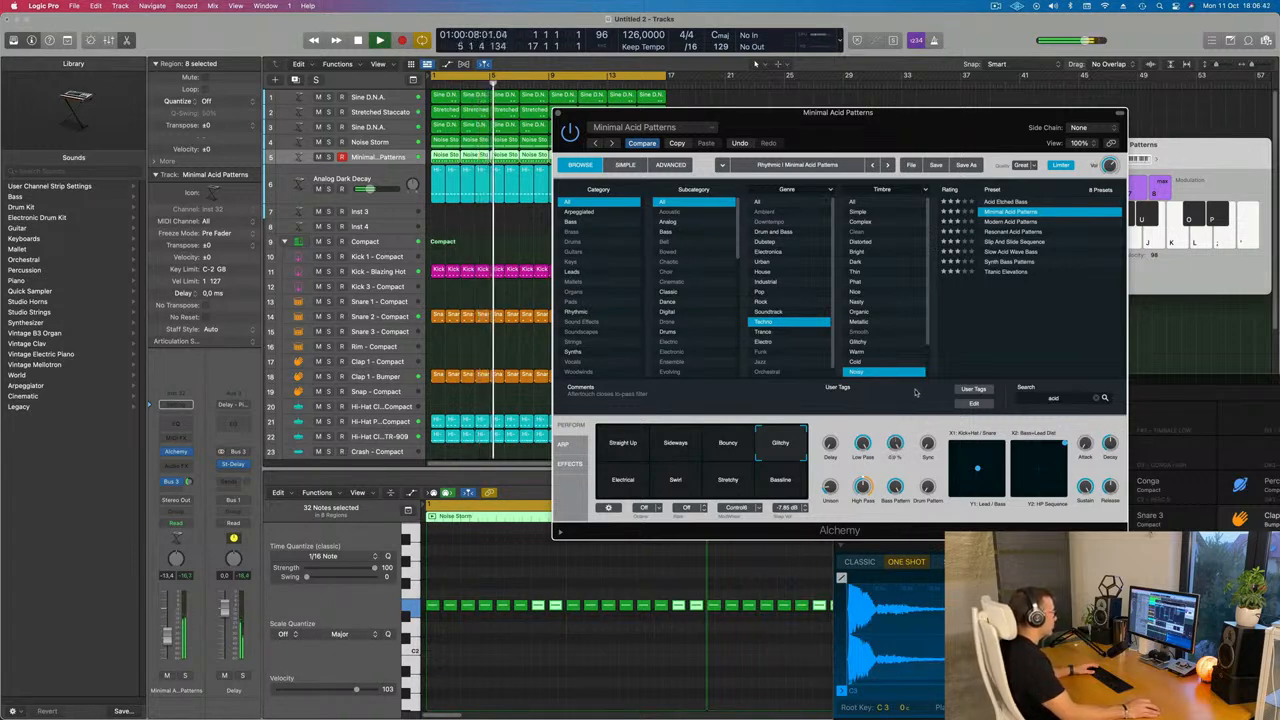
Insert a Compressor on the Minimal Acid Patterns channel and set its side chain to Kick - Blazing Hot (Inst 6)
key(Return)
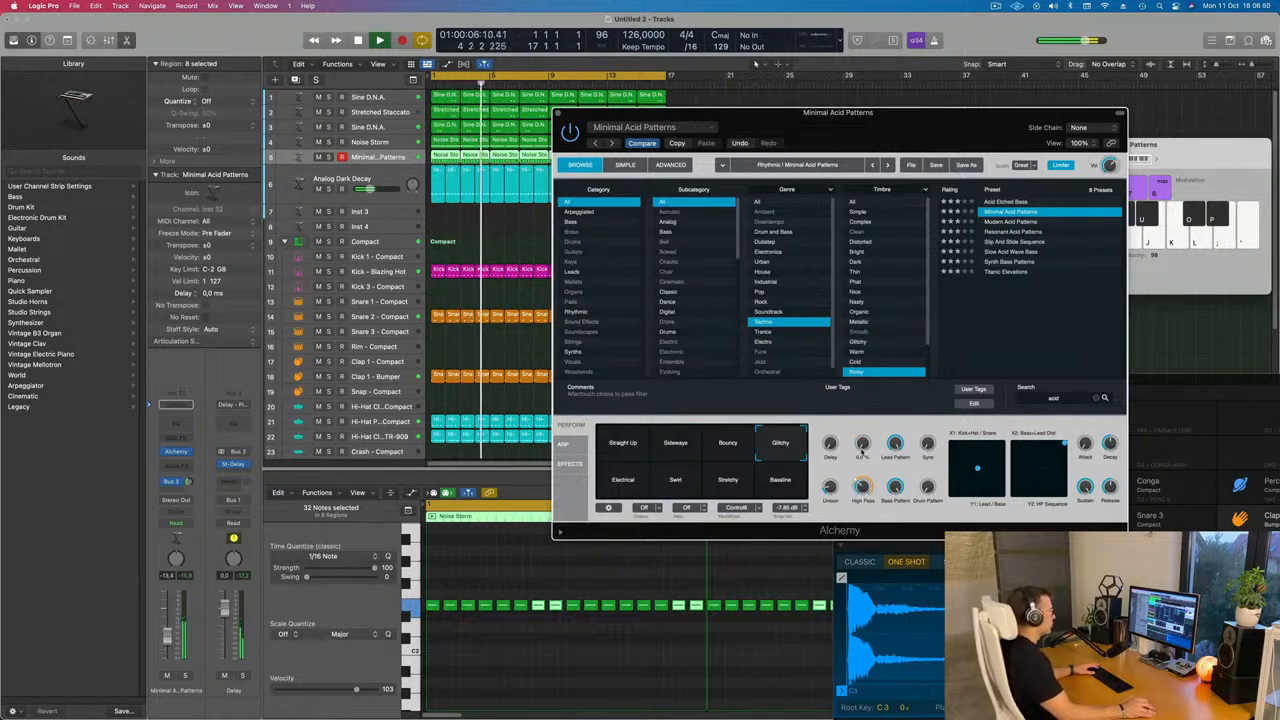
click(177, 464)
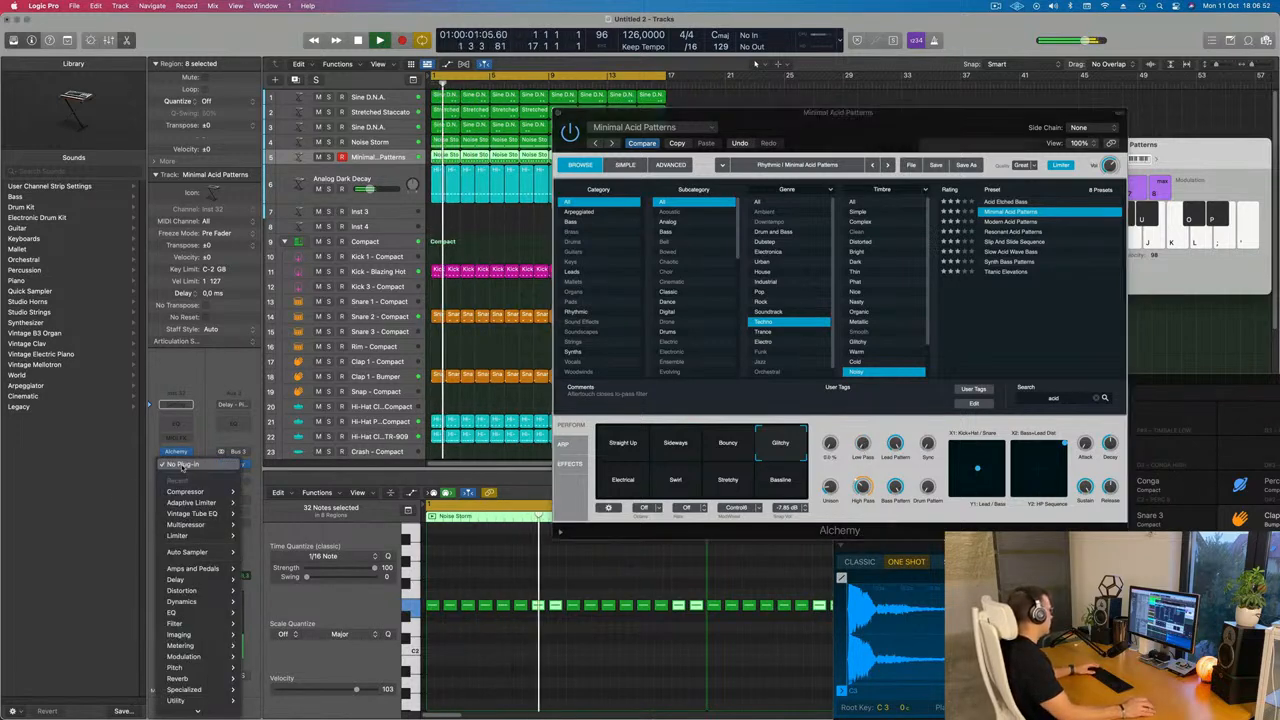
mouse_move(190, 492)
click(254, 493)
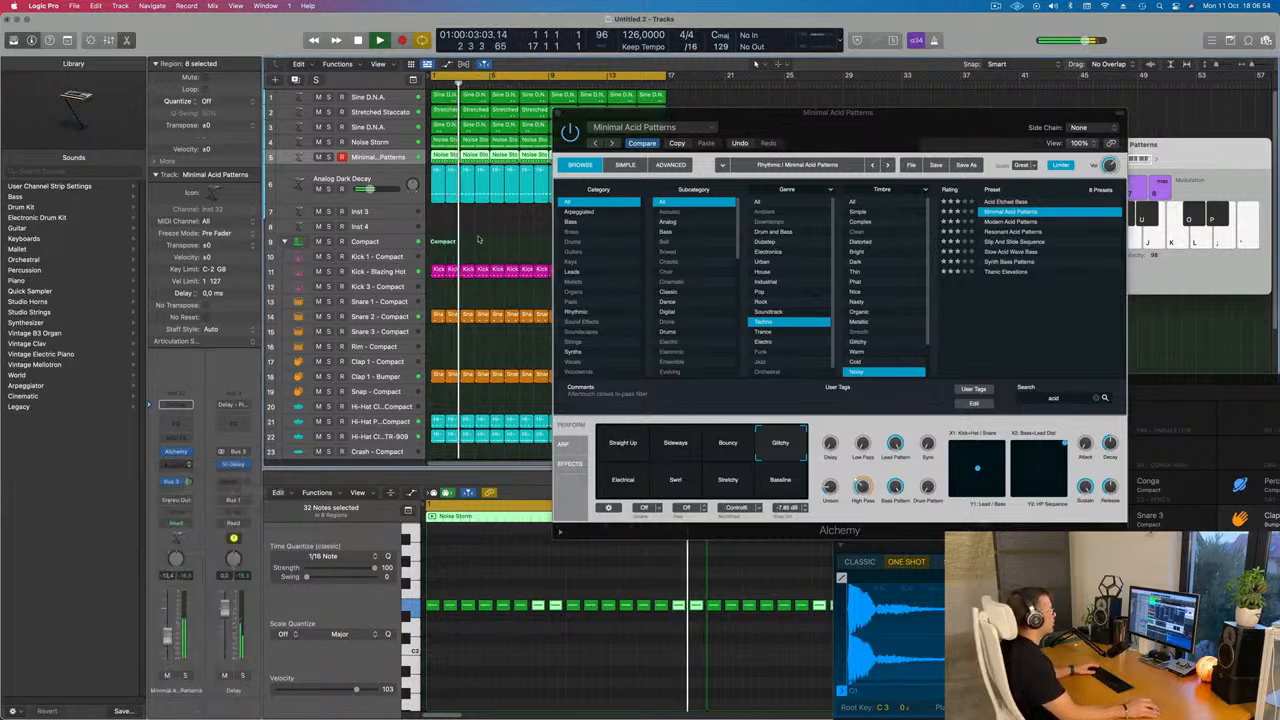
drag(794, 165, 635, 147)
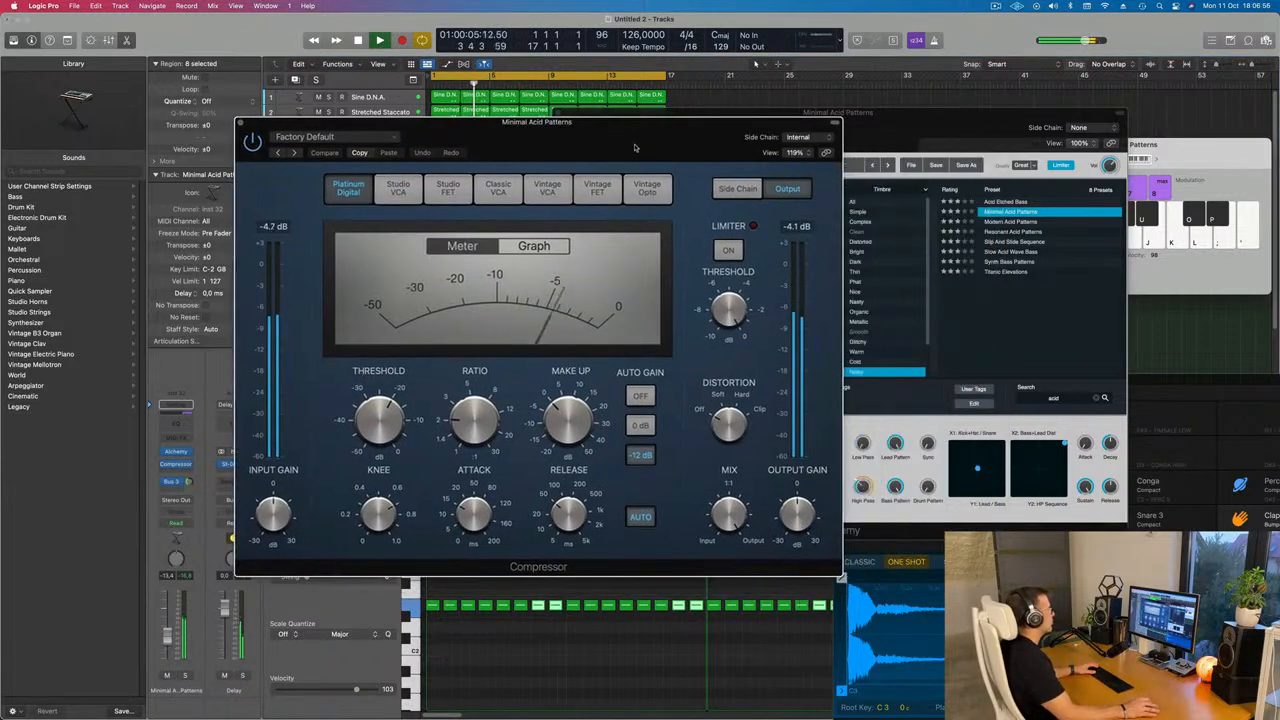
click(798, 139)
mouse_move(800, 166)
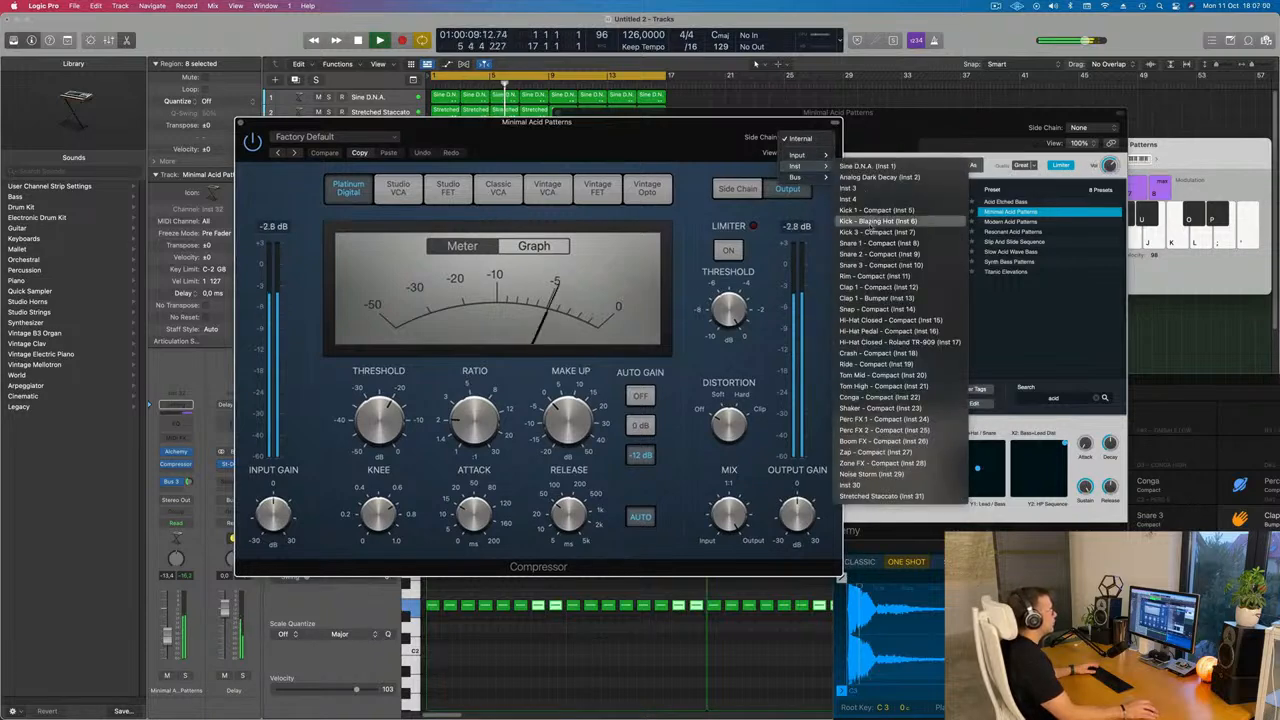
click(876, 221)
drag(700, 122, 834, 118)
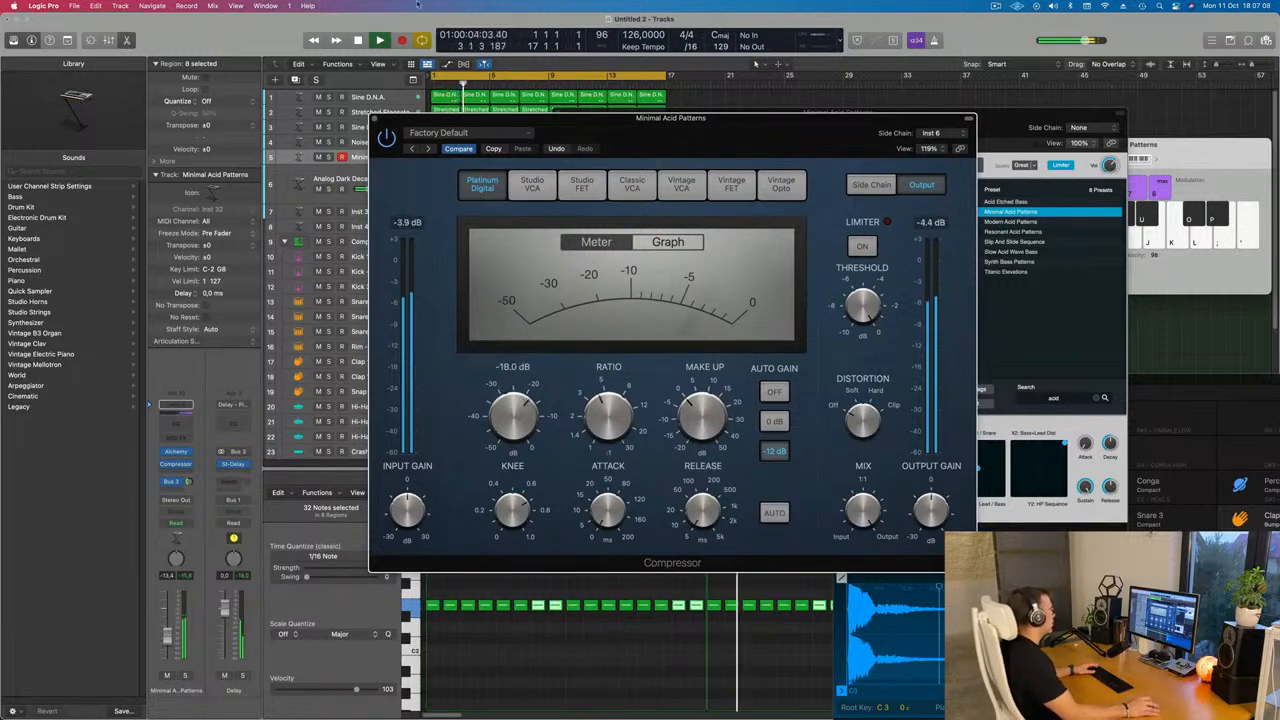
click(374, 119)
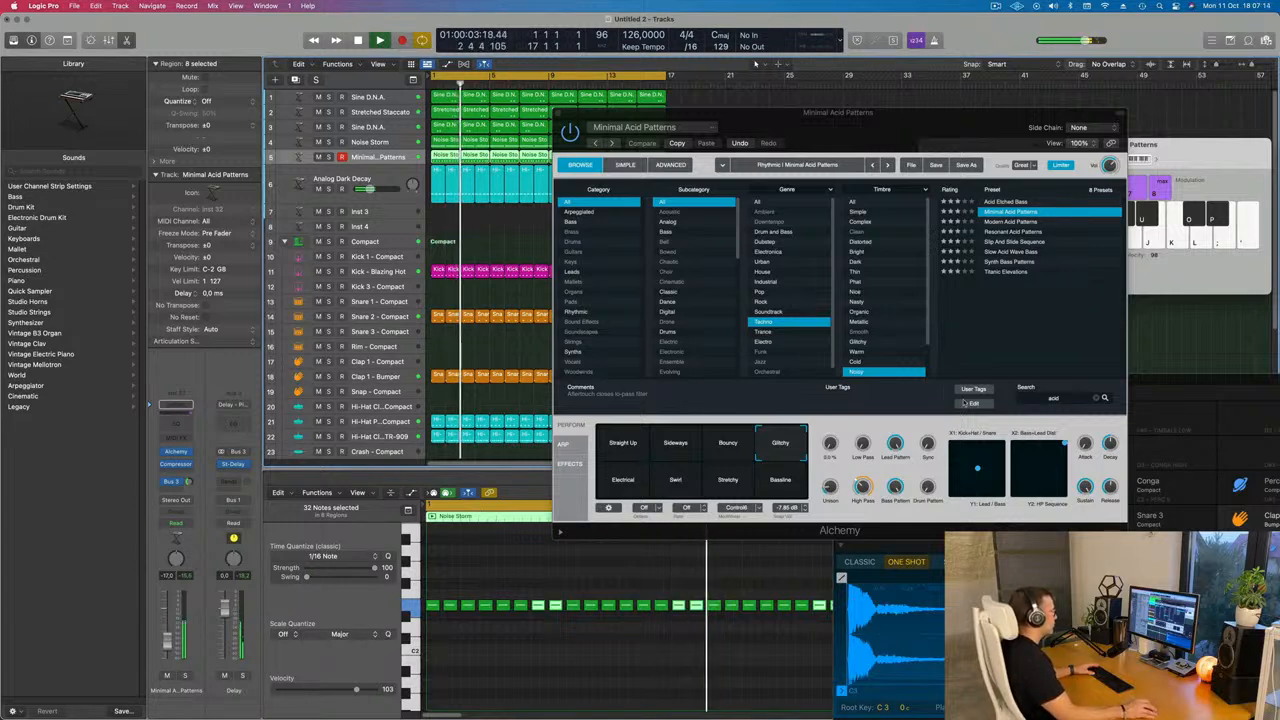
Solo the Minimal Acid Patterns track and audition its performance pads, settling on Stretchy
click(783, 484)
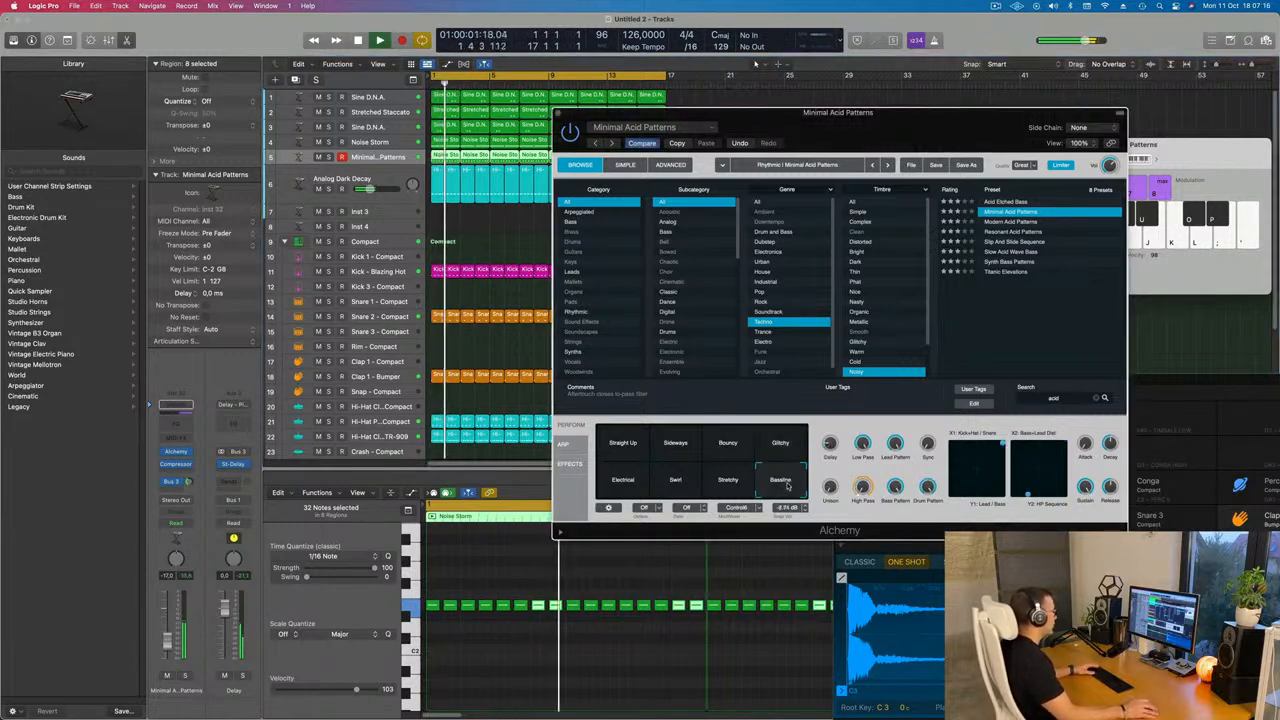
click(727, 484)
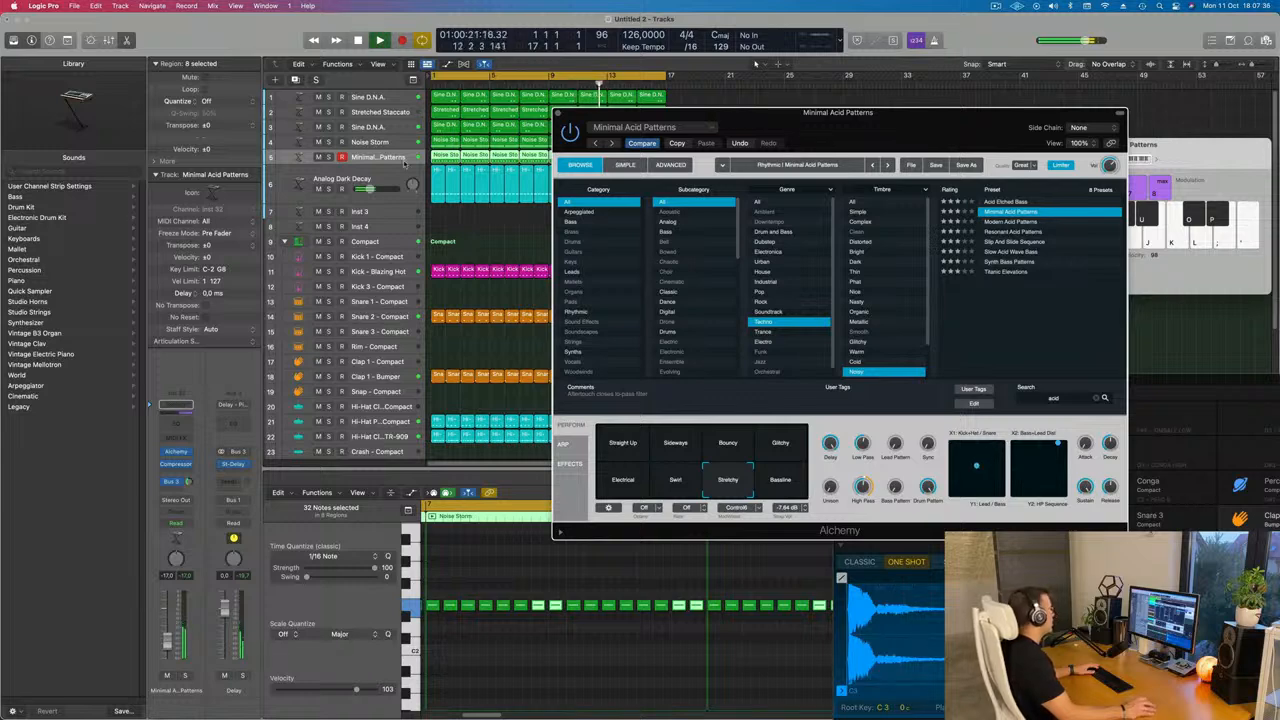
click(330, 157)
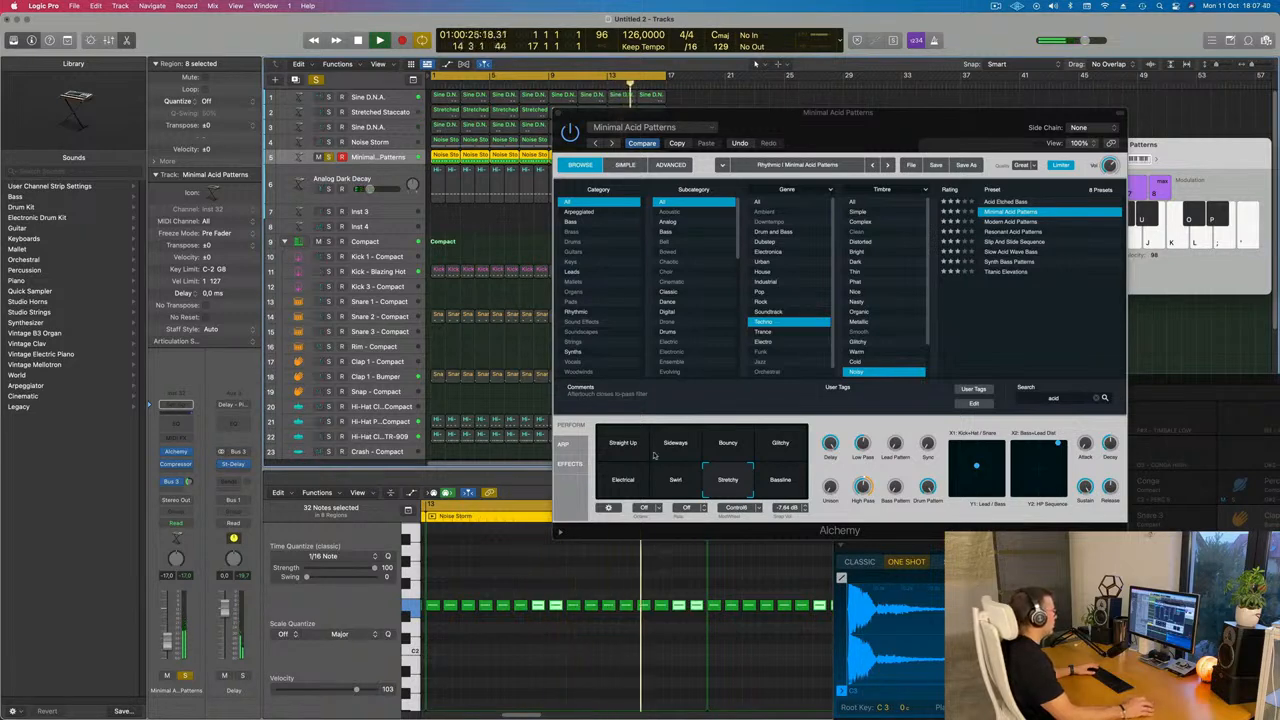
click(630, 446)
click(680, 449)
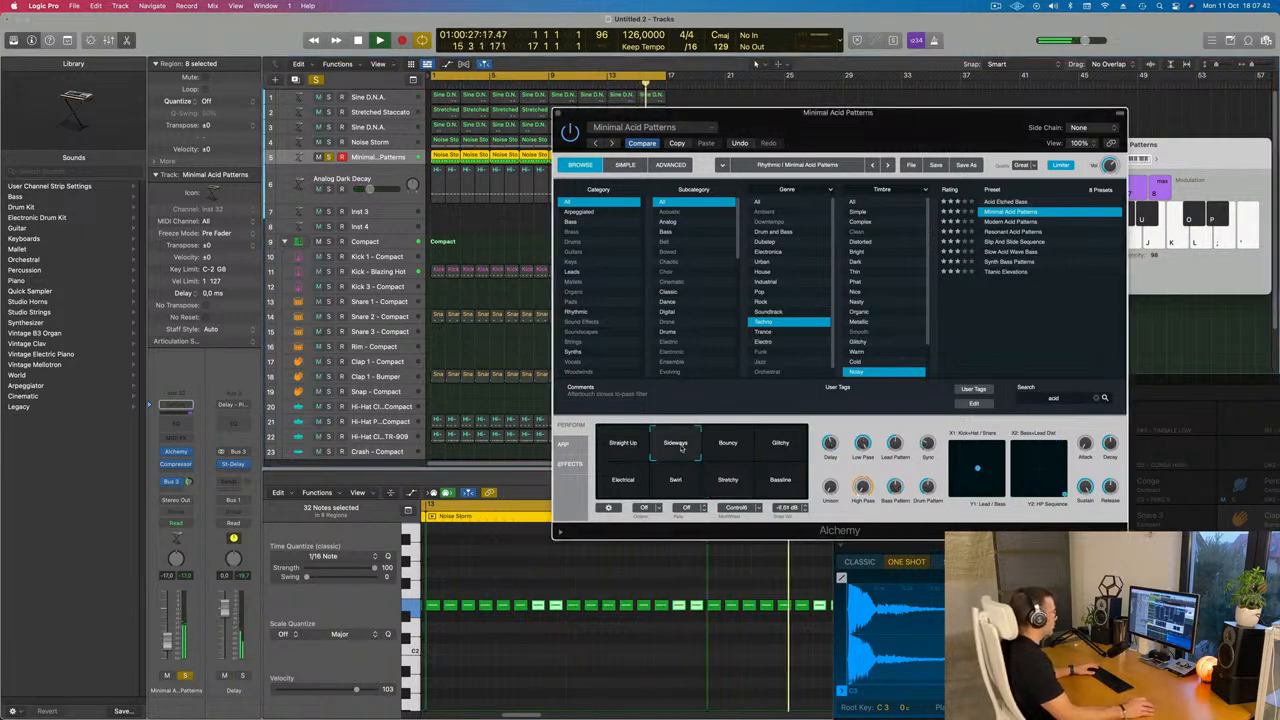
click(729, 451)
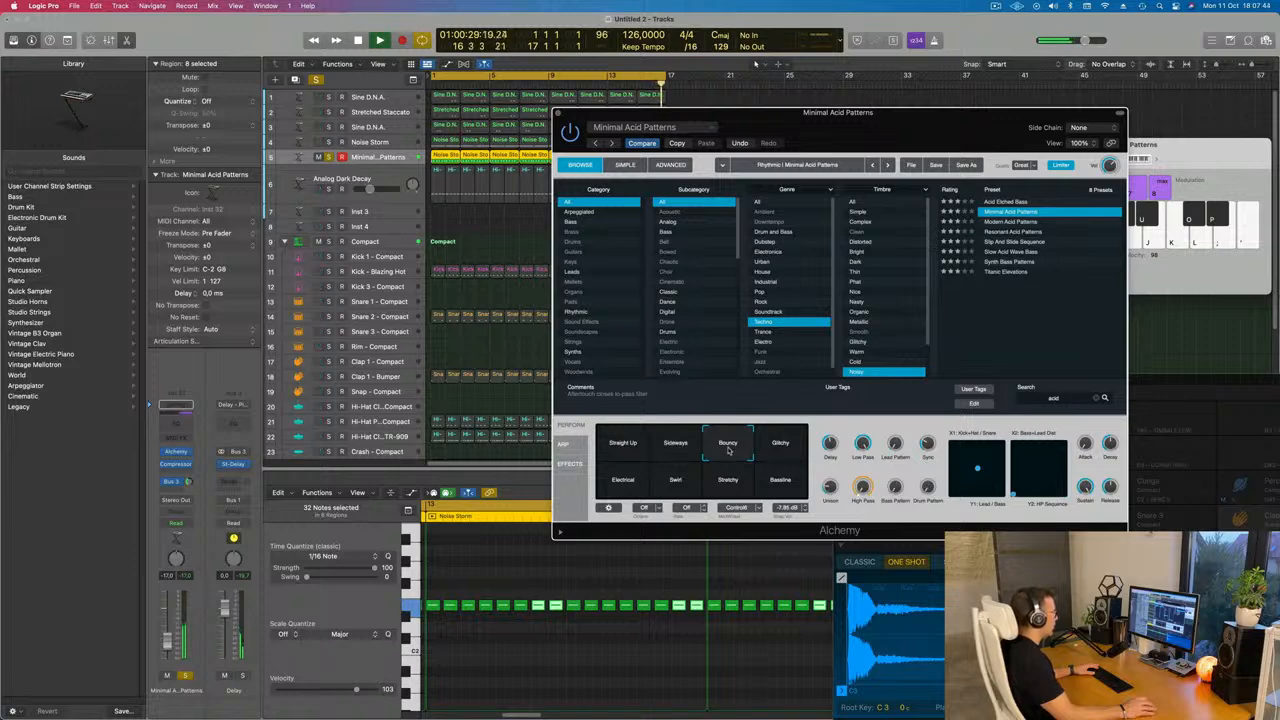
click(780, 448)
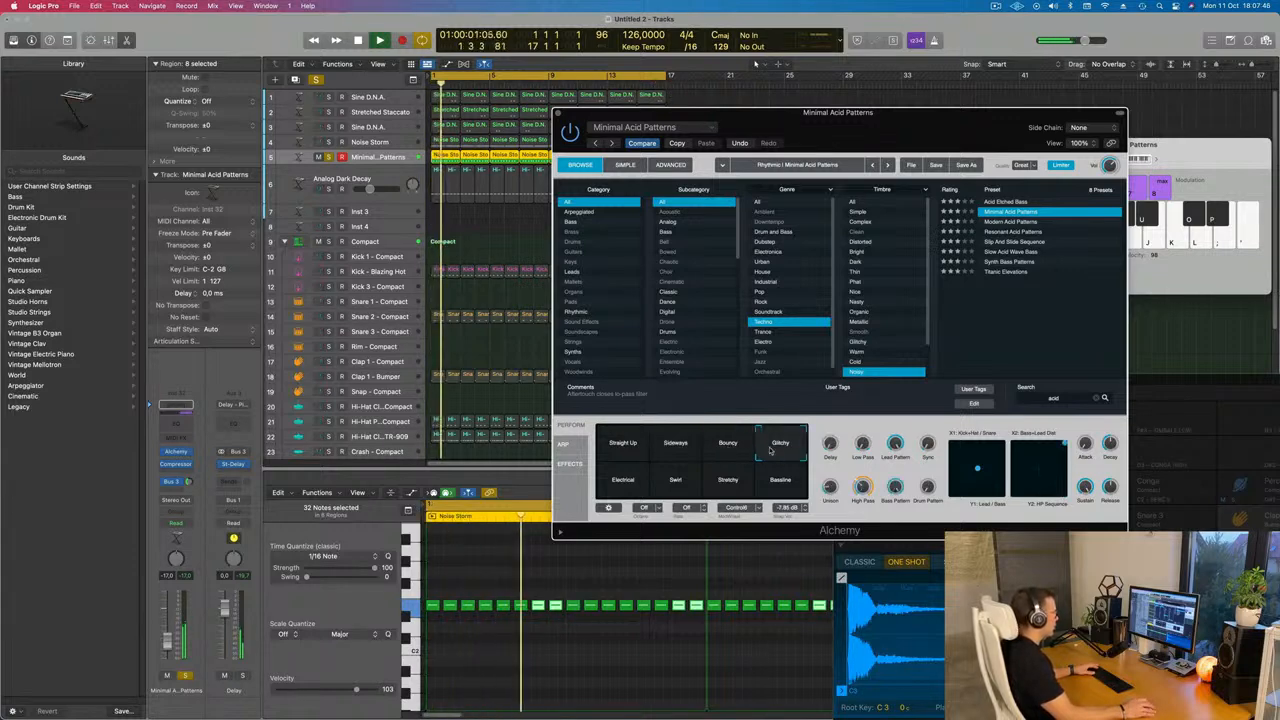
click(778, 481)
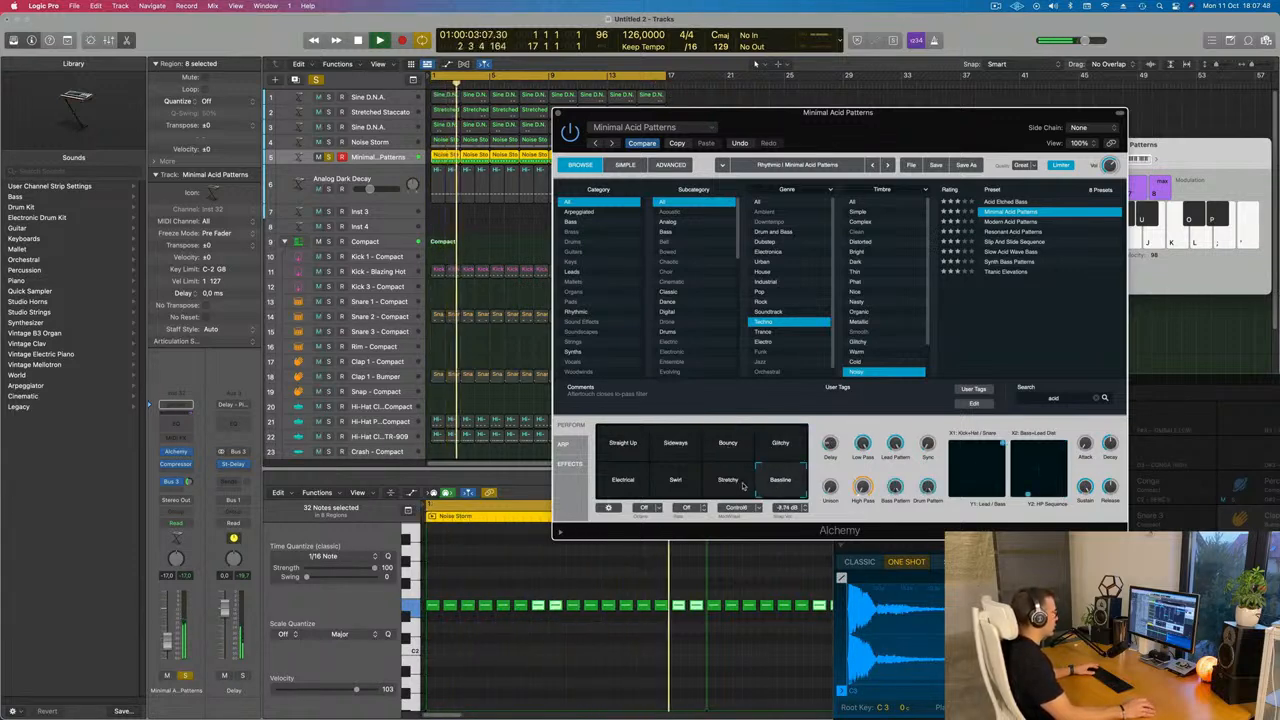
click(742, 485)
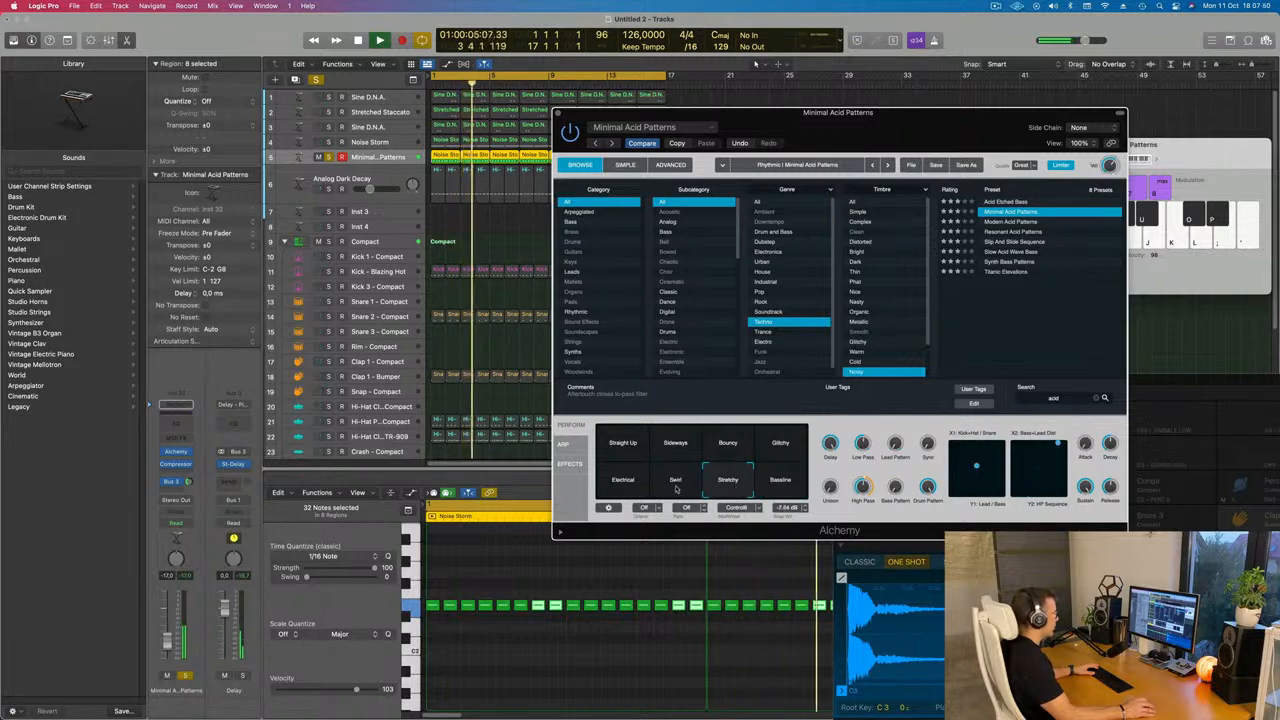
click(676, 488)
click(642, 488)
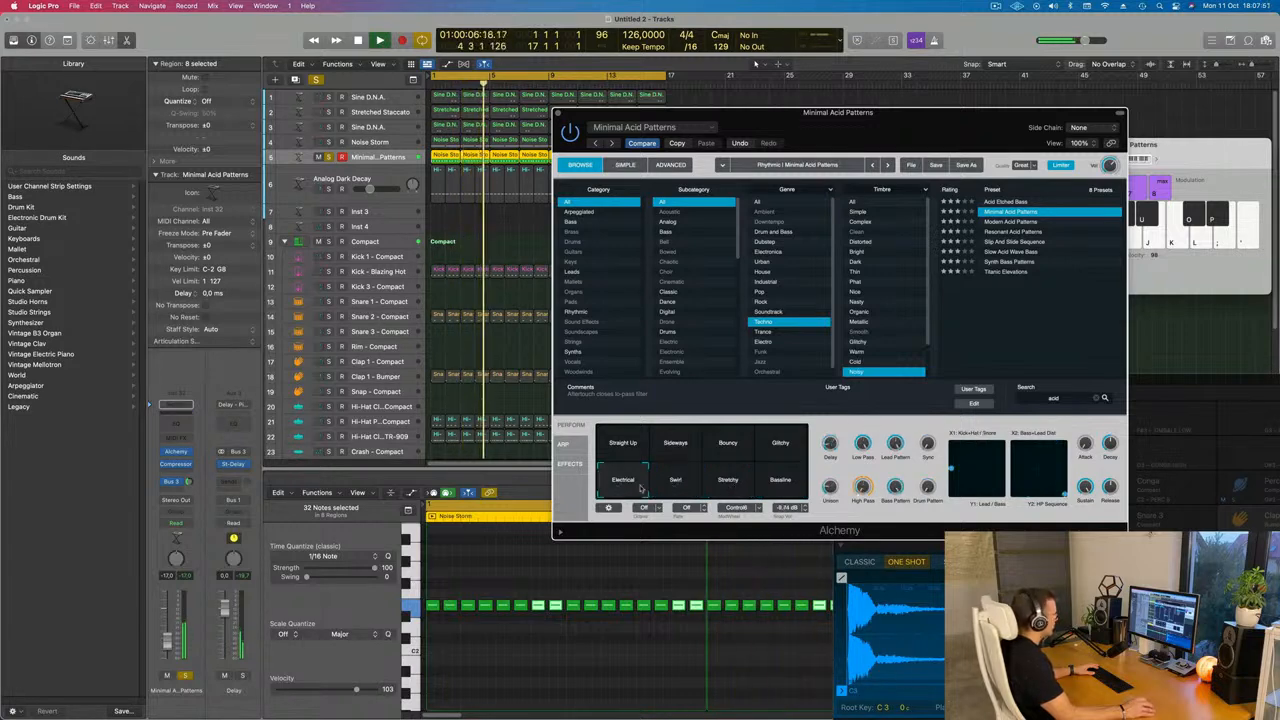
click(720, 485)
key(Return)
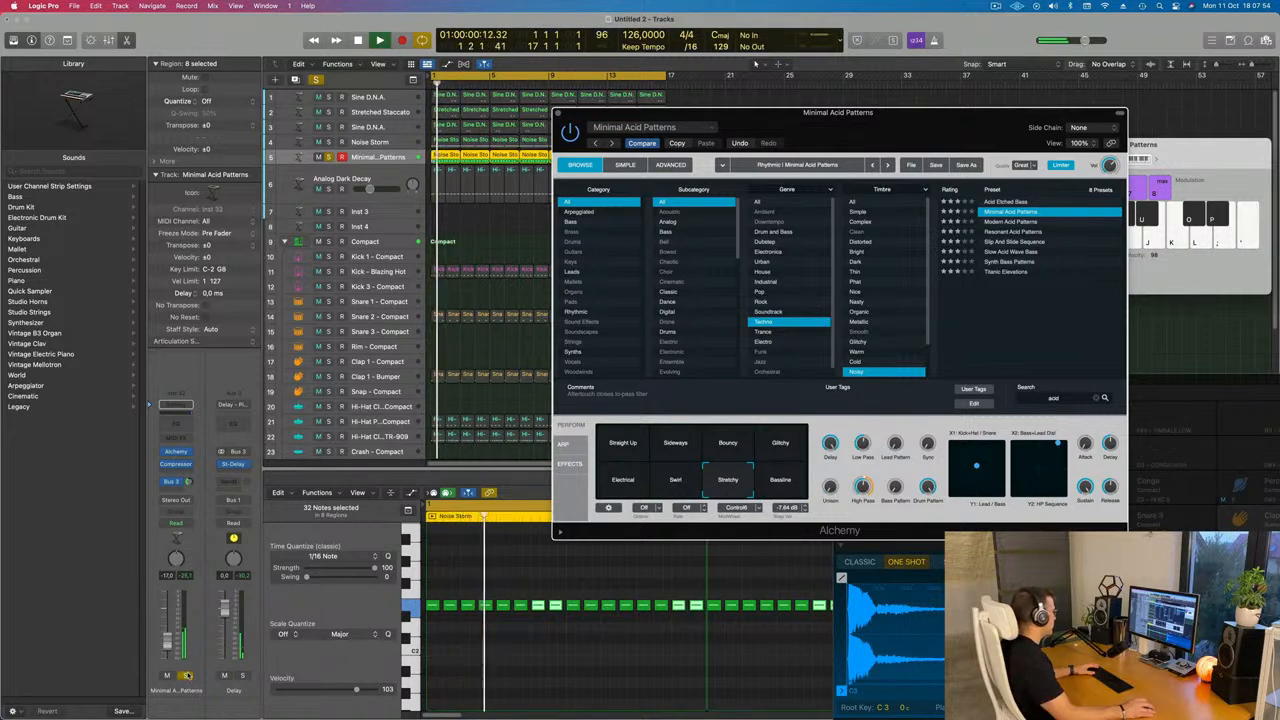
Unsolo the track and audition the Bouncy and Glitchy pads during playback, settling on Bouncy
click(185, 675)
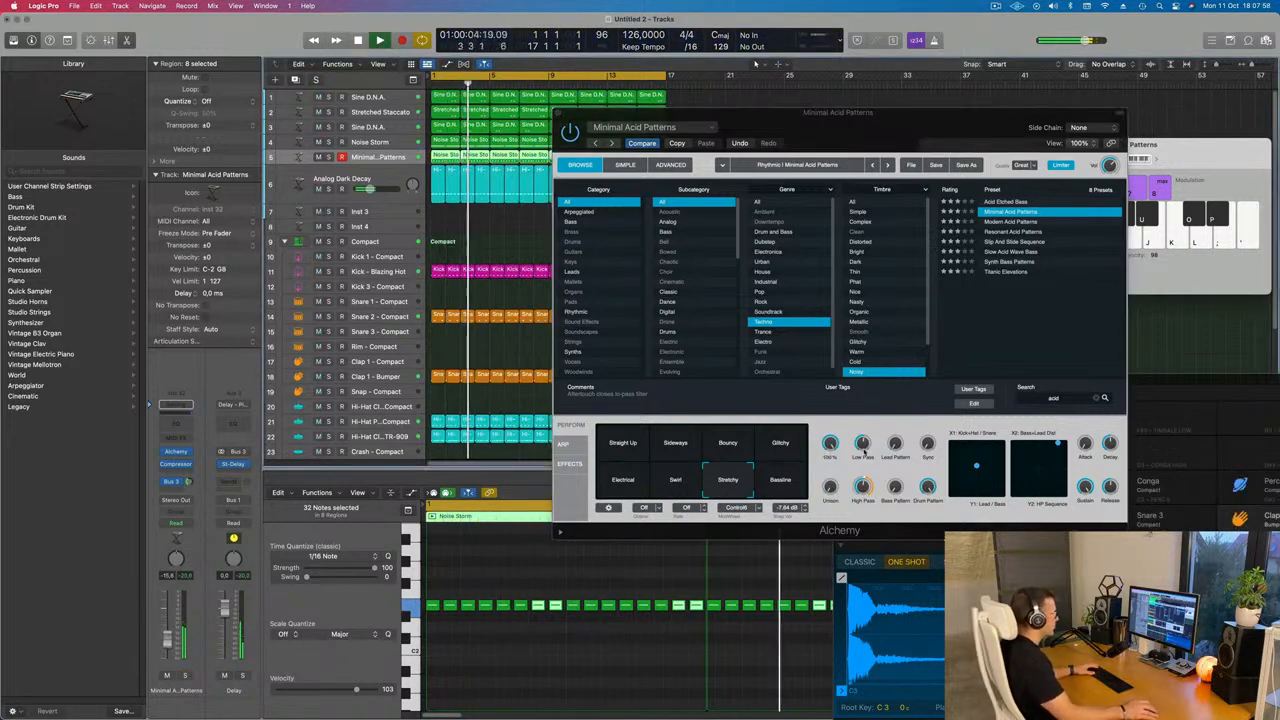
click(863, 487)
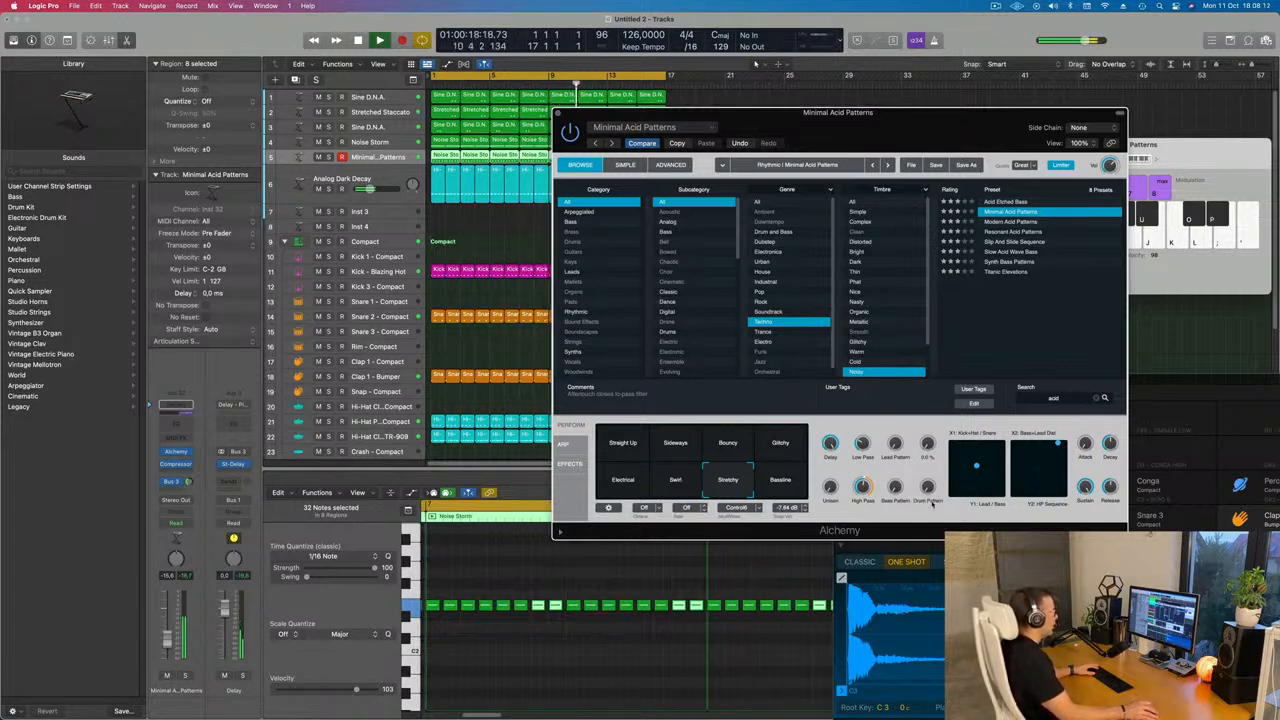
key(space)
key(space)
click(730, 448)
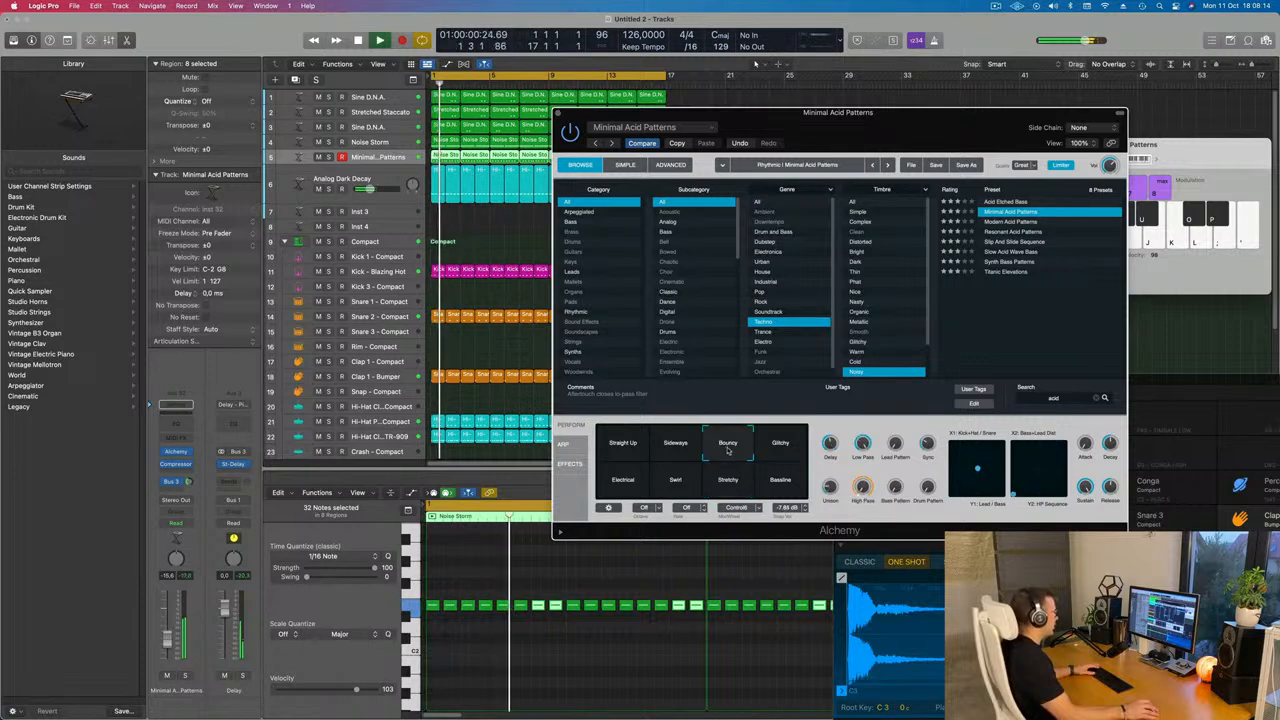
click(779, 448)
click(730, 450)
key(space)
key(space)
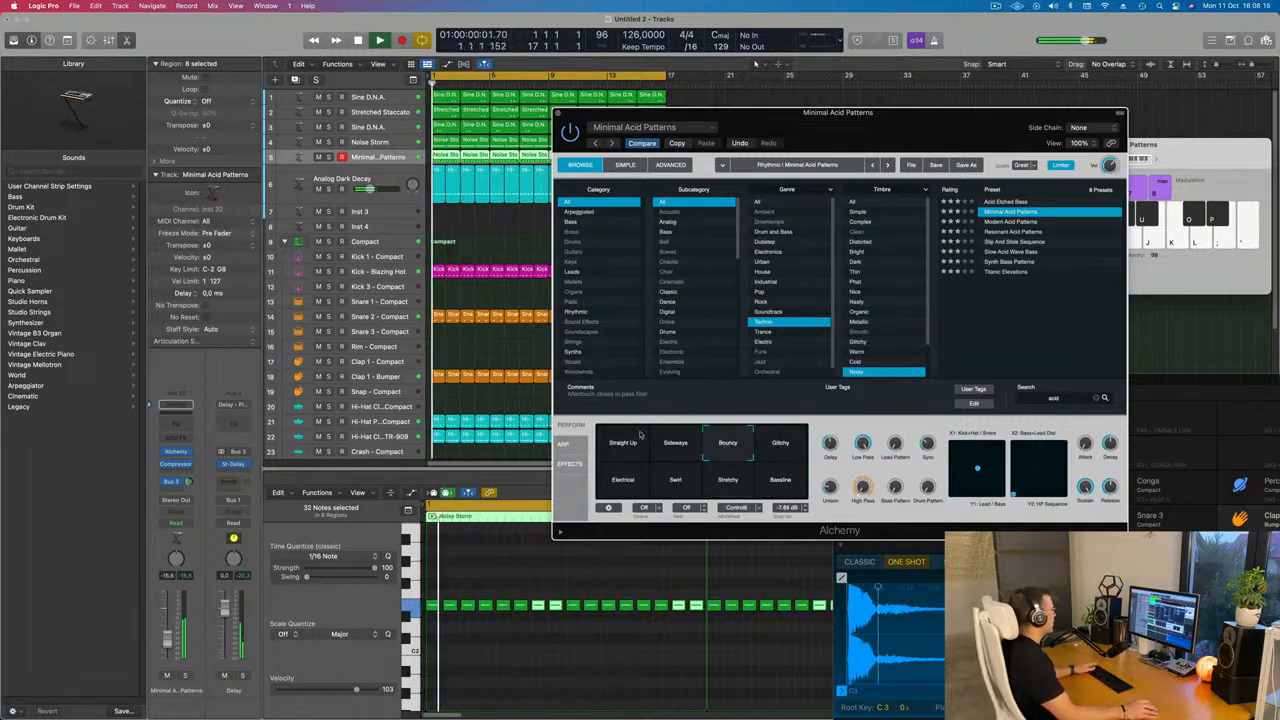
click(185, 677)
click(185, 677)
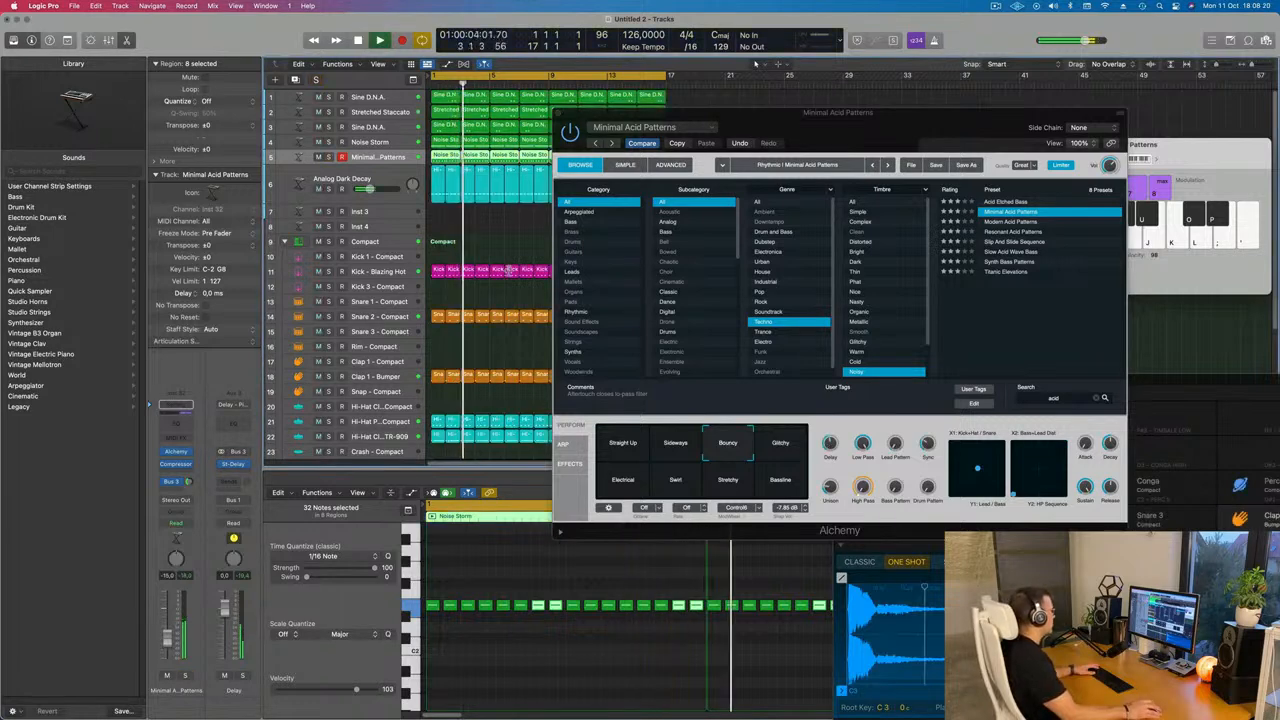
Select the Clap 1 - Bumper track and close the Alchemy plug-in window
click(378, 316)
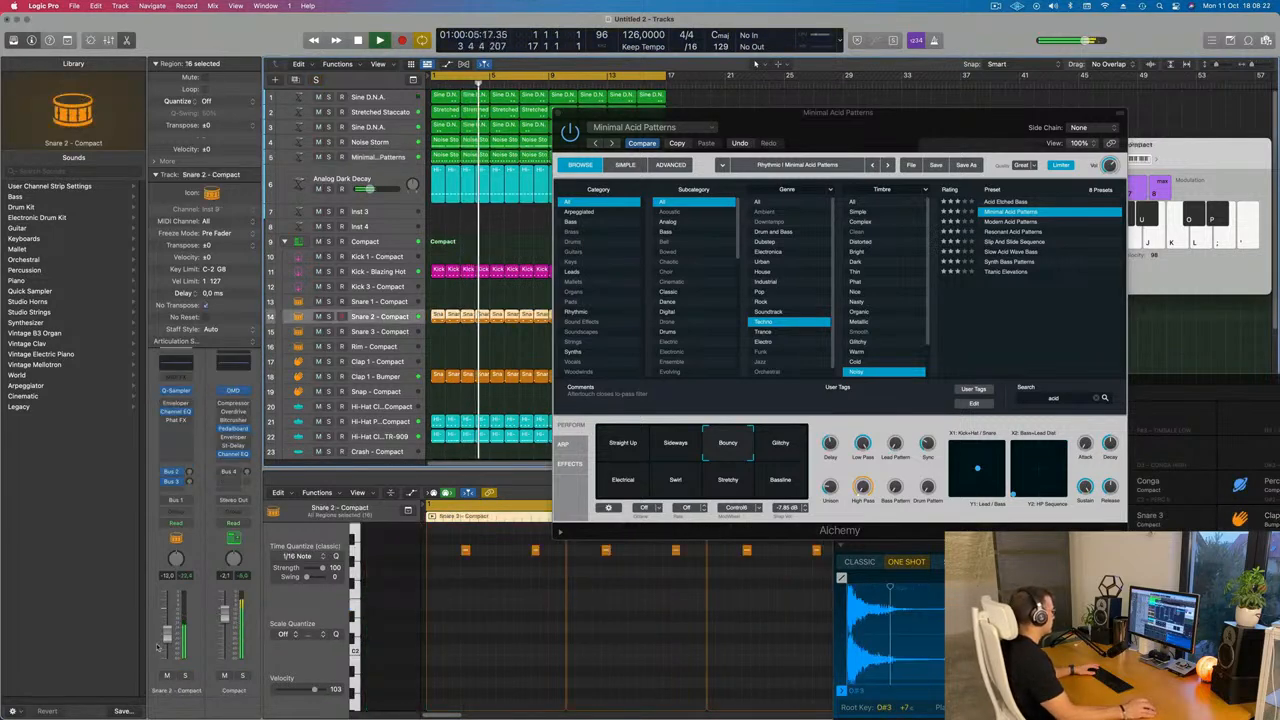
click(400, 377)
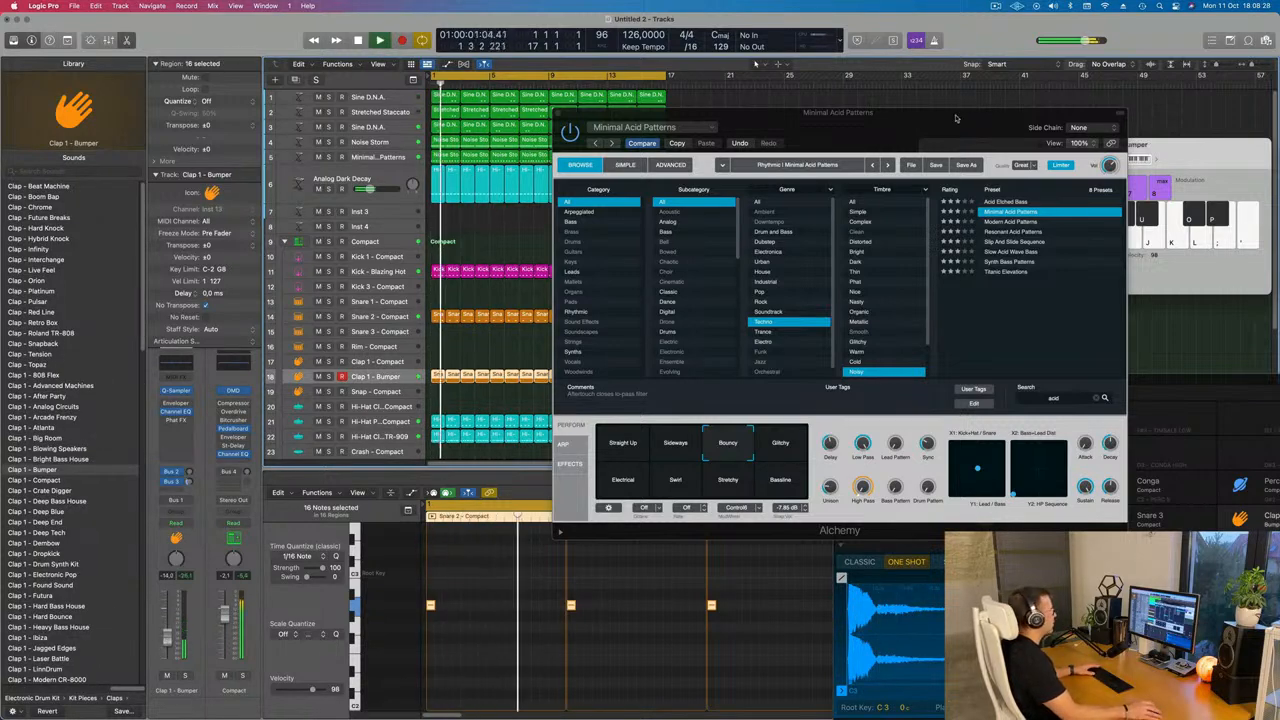
drag(850, 113, 705, 281)
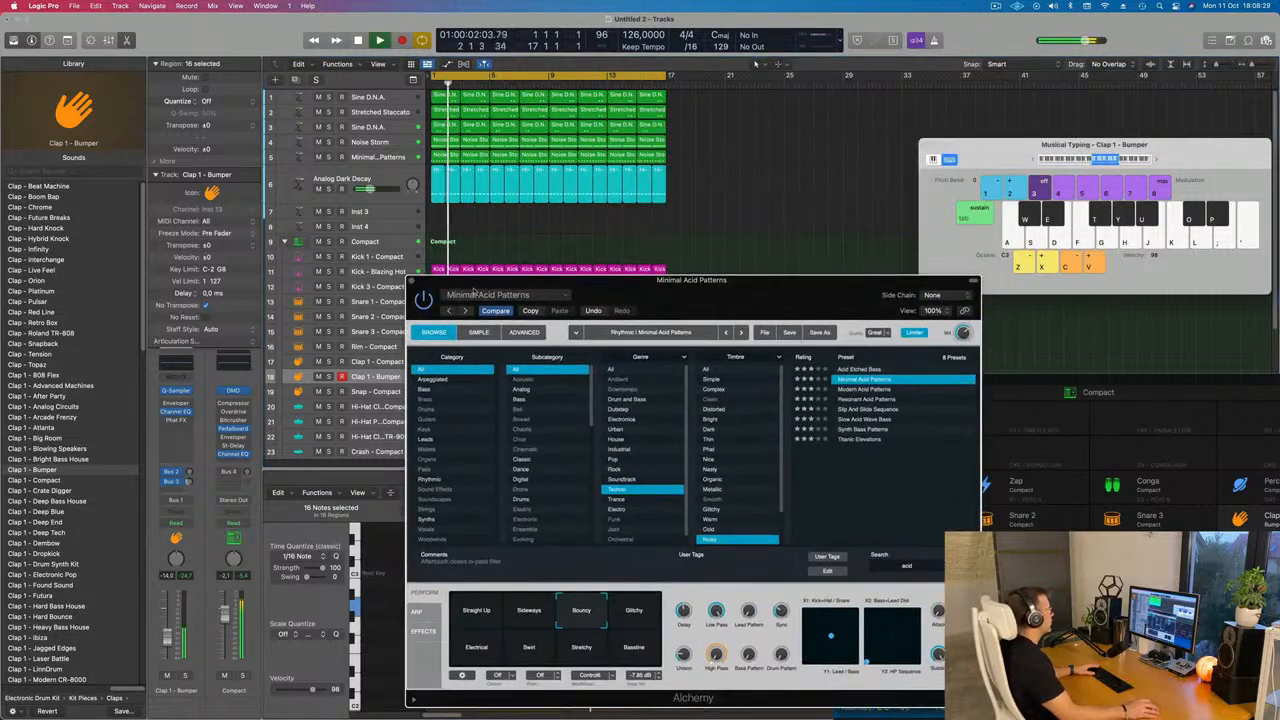
click(410, 282)
click(568, 252)
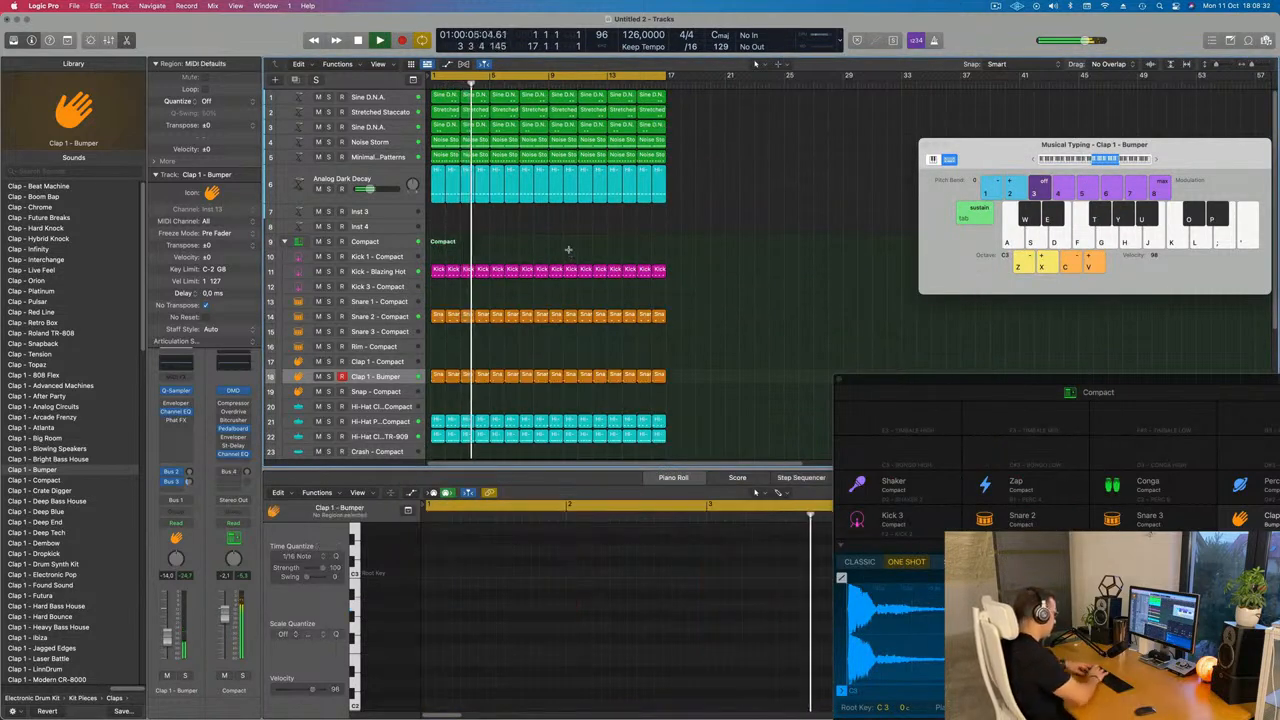
Select all regions in the arrangement and repeat them once to double the song length
key(super+a)
key(super+r)
scroll(572, 238, down, 2)
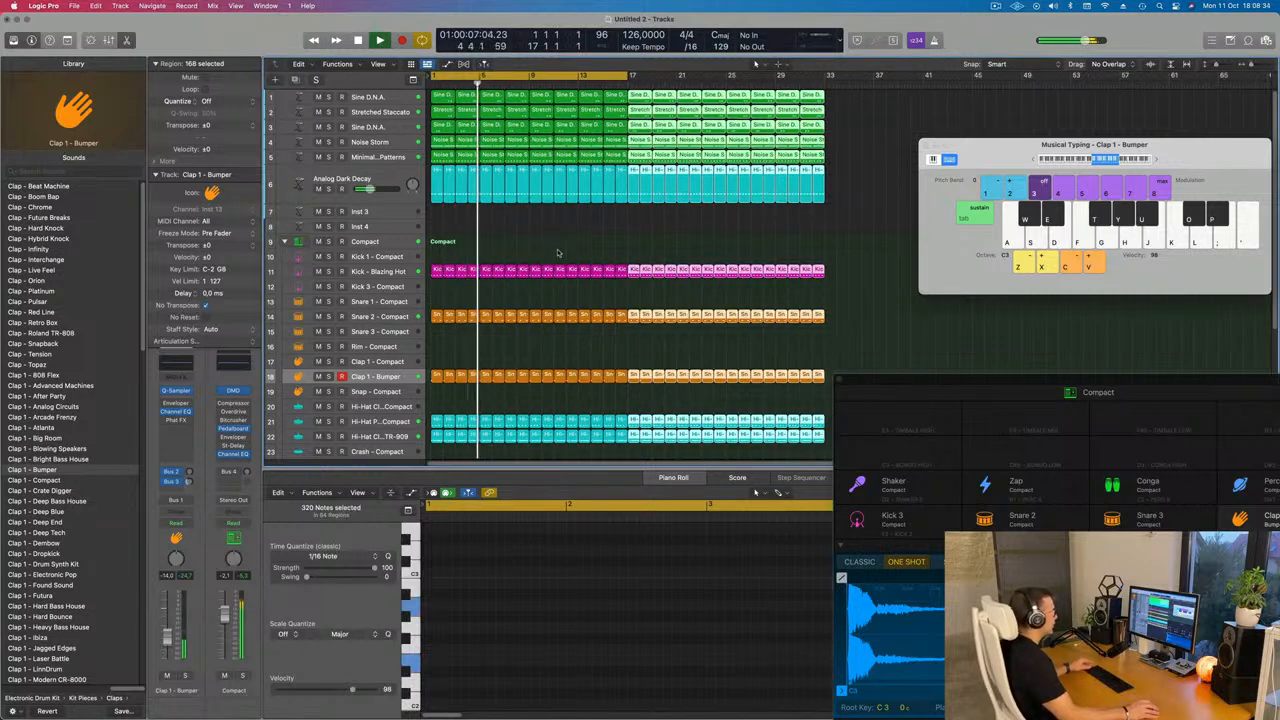
click(572, 238)
key(space)
key(space)
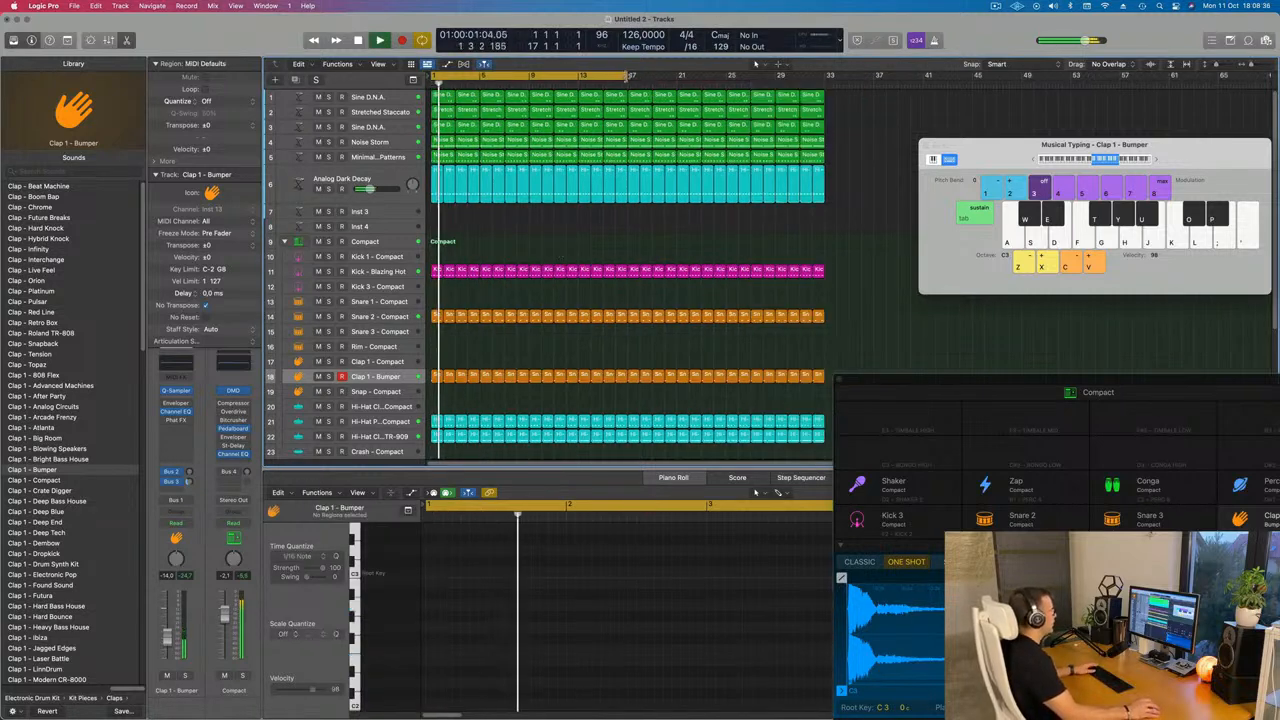
Extend the cycle range to end at bar 33
drag(625, 75, 830, 75)
drag(981, 148, 1052, 168)
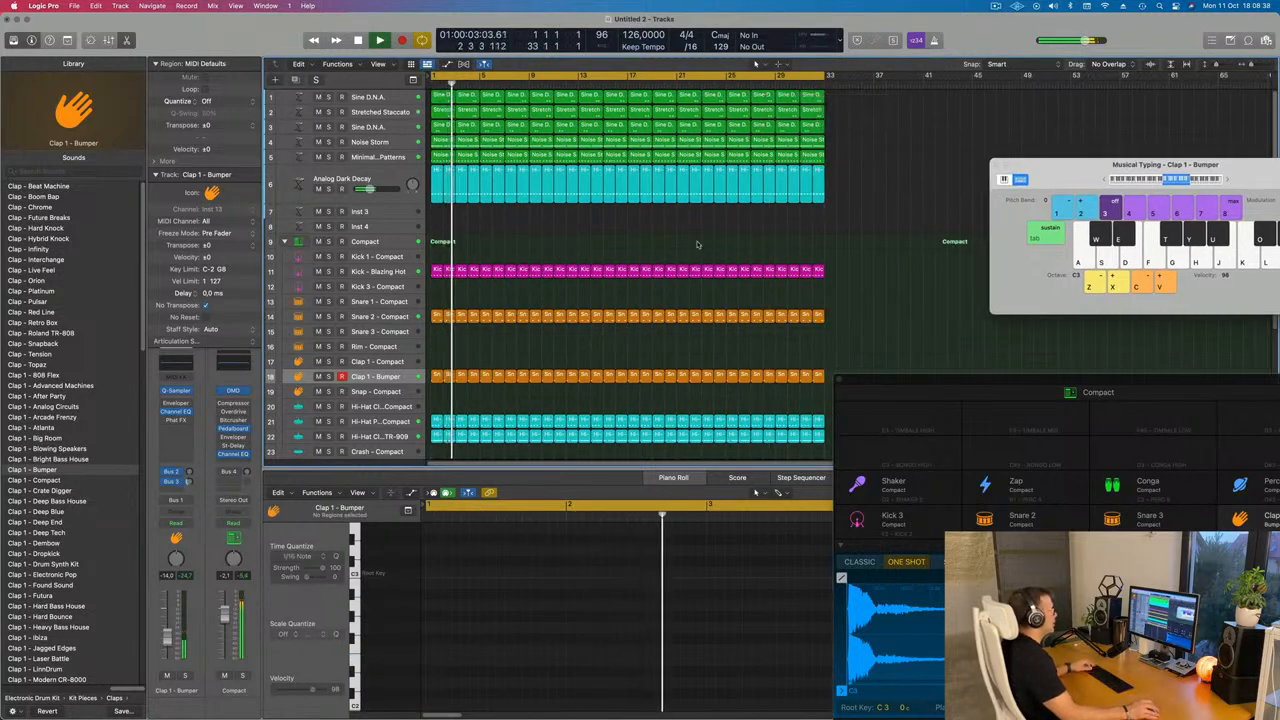
scroll(677, 237, up, 2)
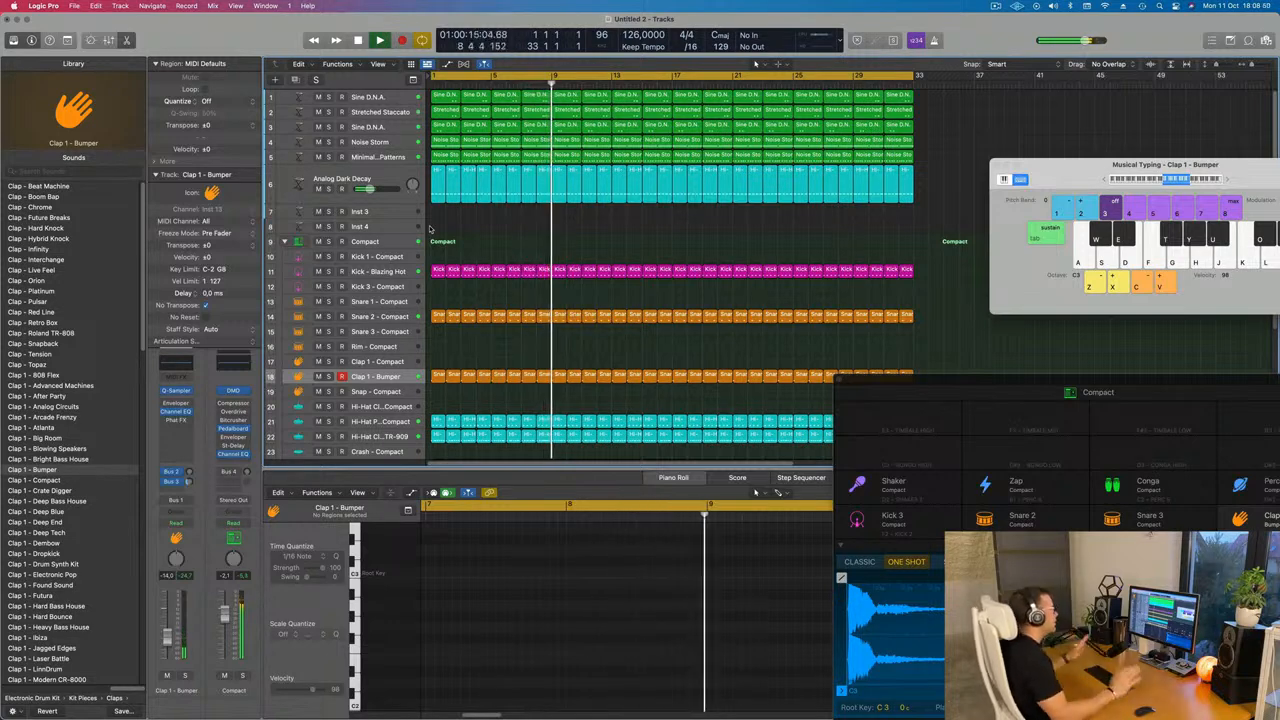
Select the Analog Dark Decay track and restart playback from the beginning
click(996, 6)
click(949, 40)
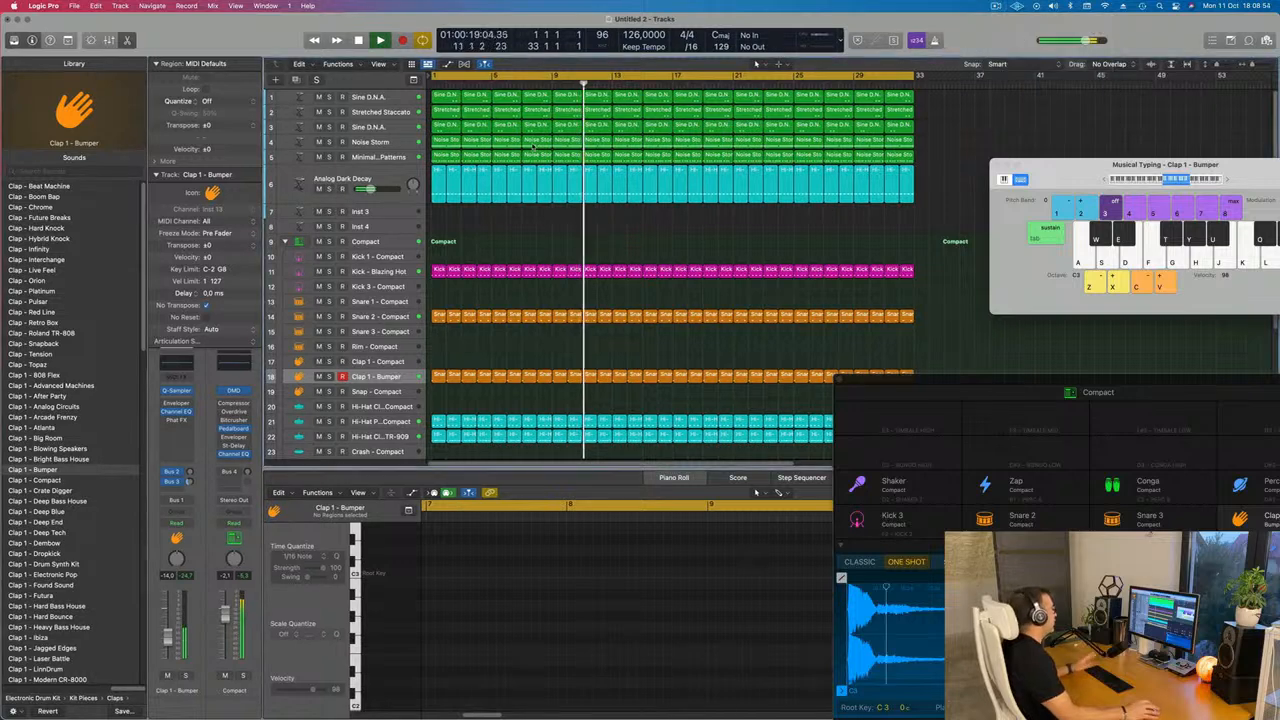
key(Return)
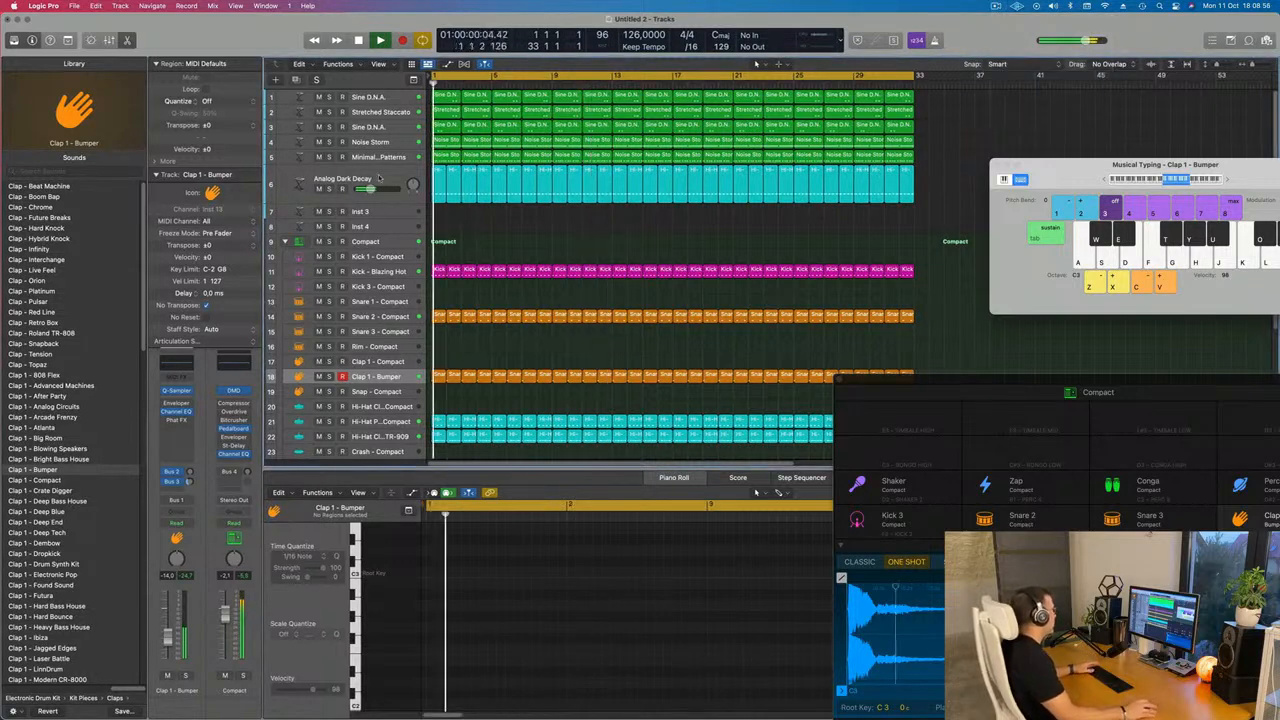
click(360, 170)
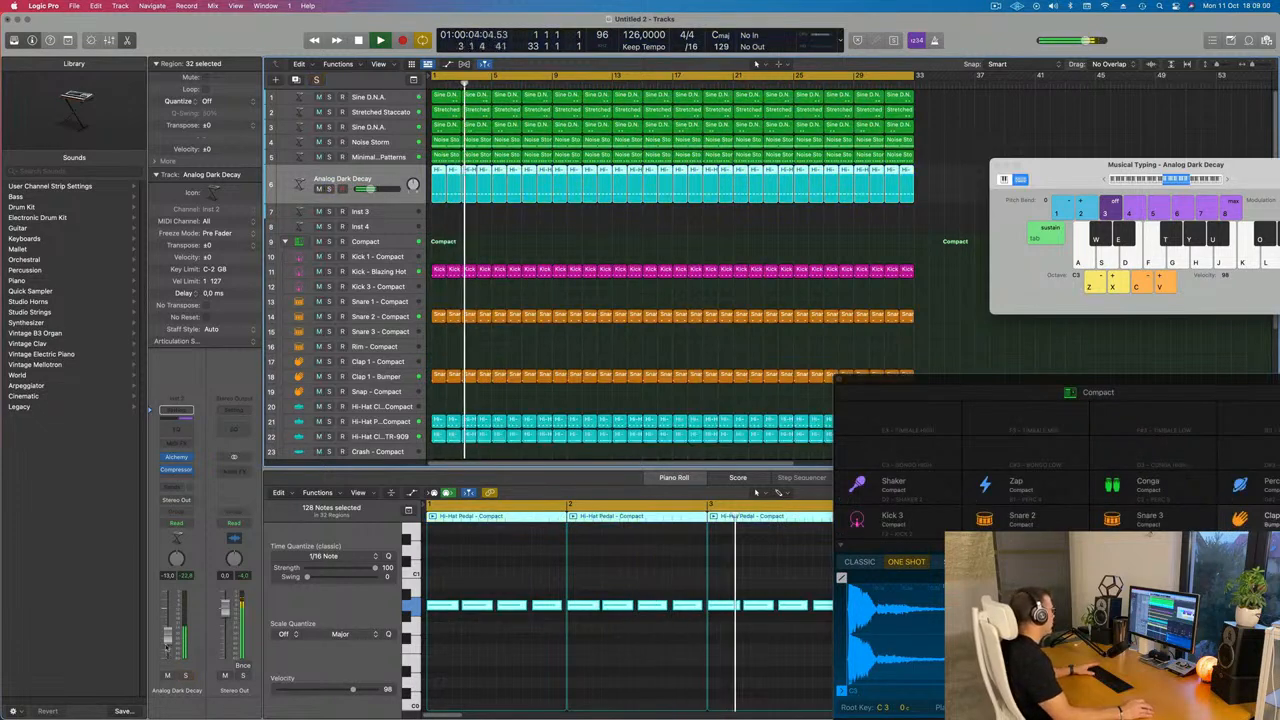
key(Return)
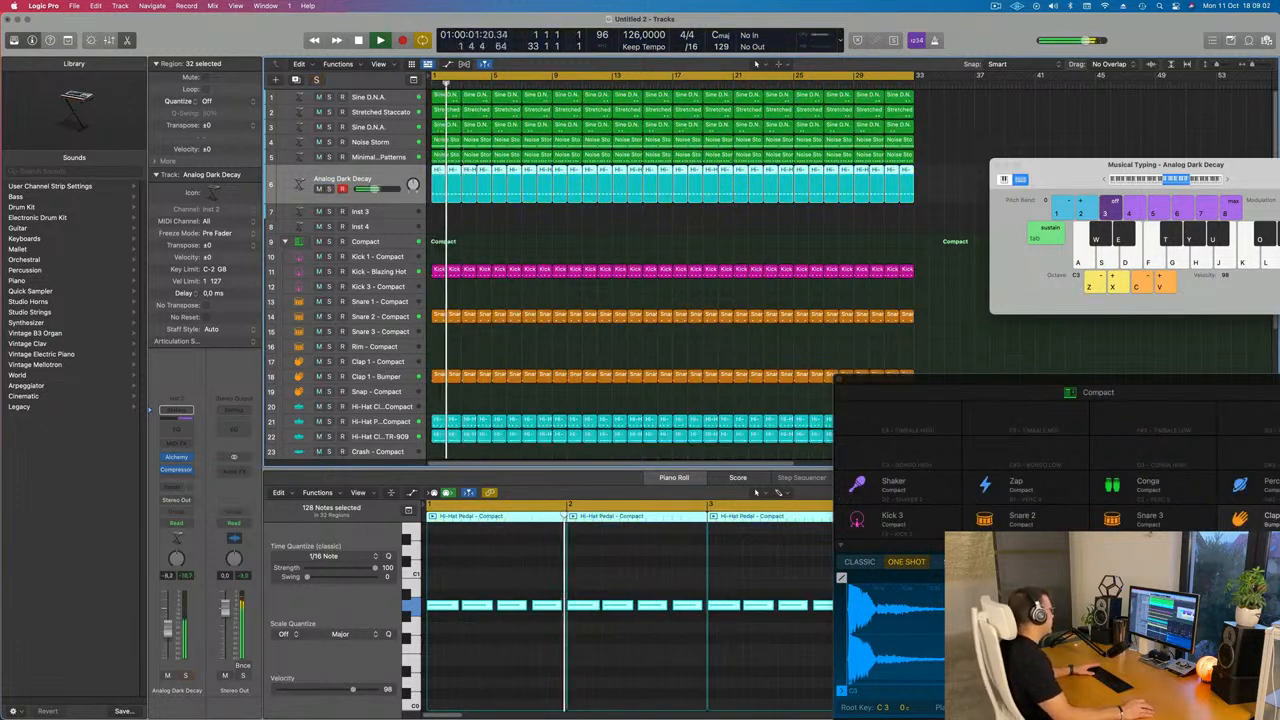
click(645, 234)
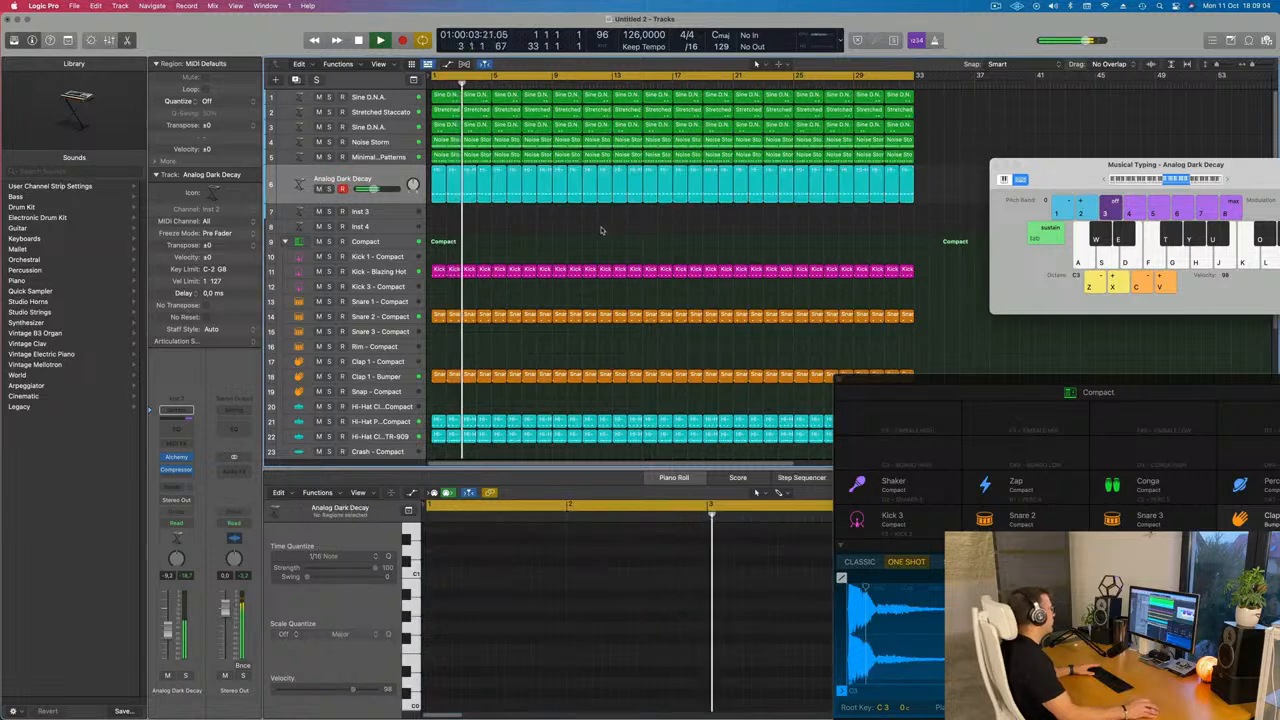
Select the Minimal Acid Patterns track and insert a Channel EQ with a 48 dB/Oct high cut around 1110 Hz
click(365, 157)
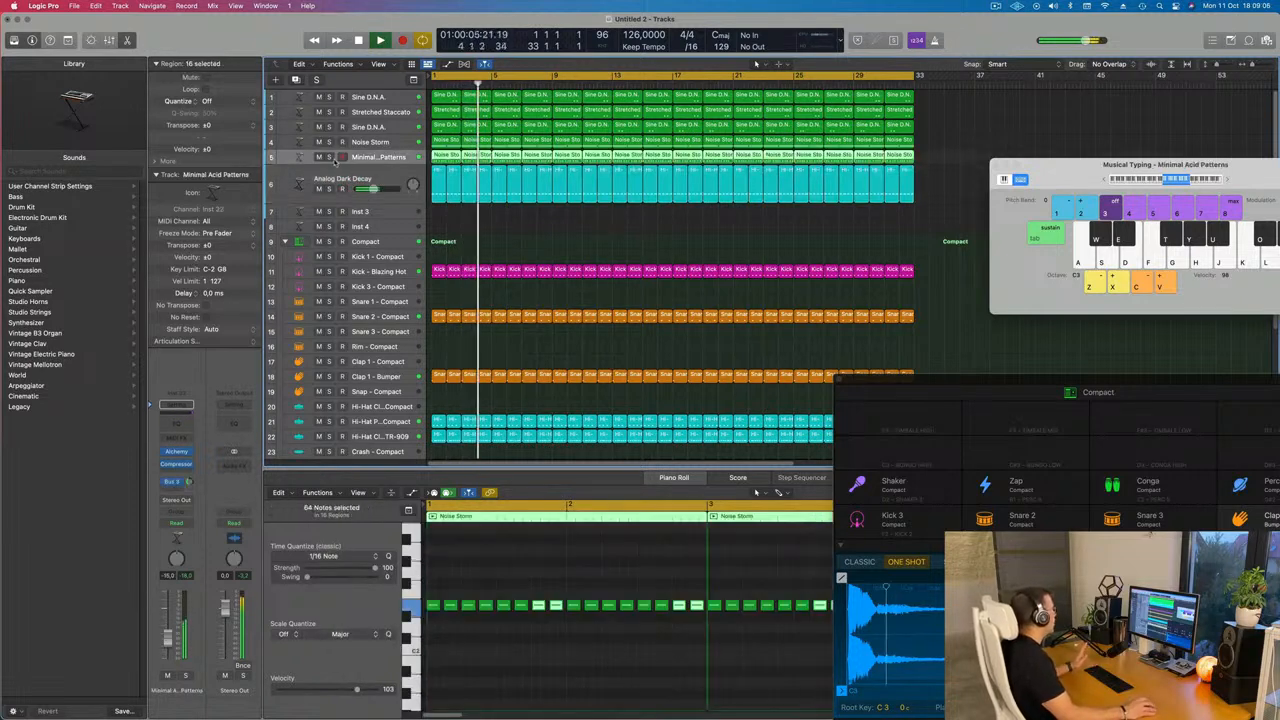
click(328, 158)
click(328, 158)
key(space)
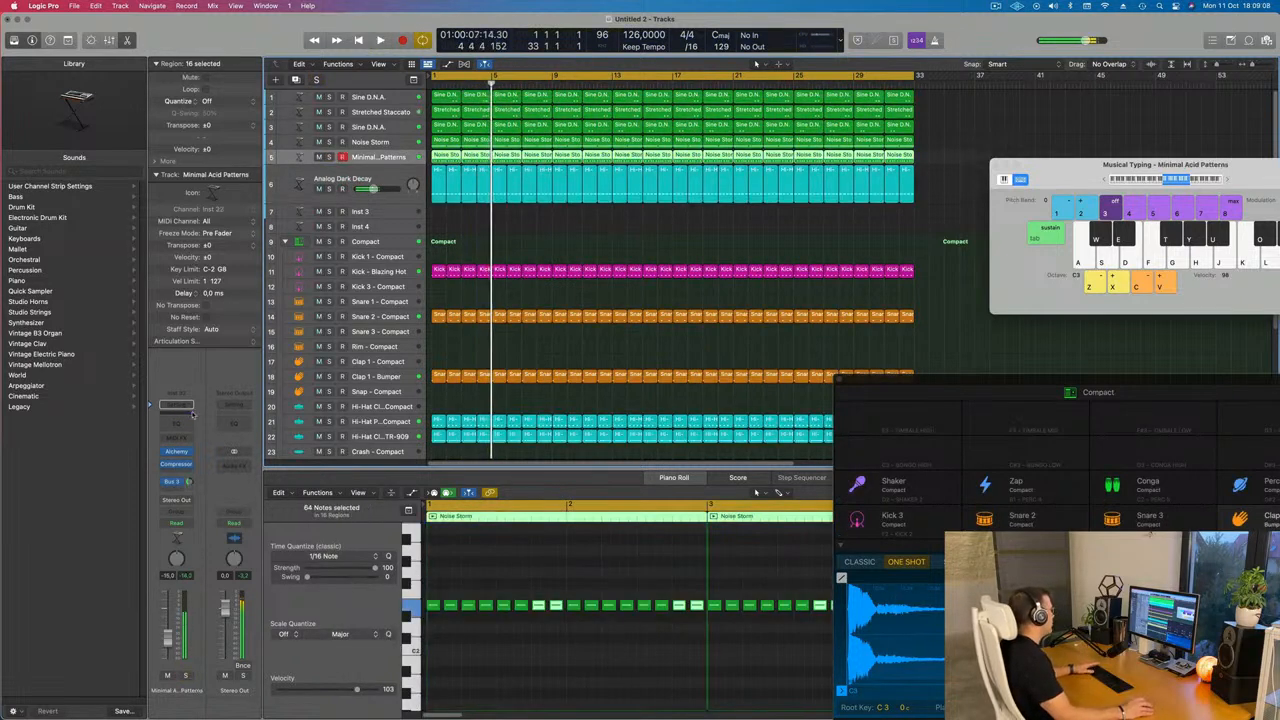
key(space)
click(181, 424)
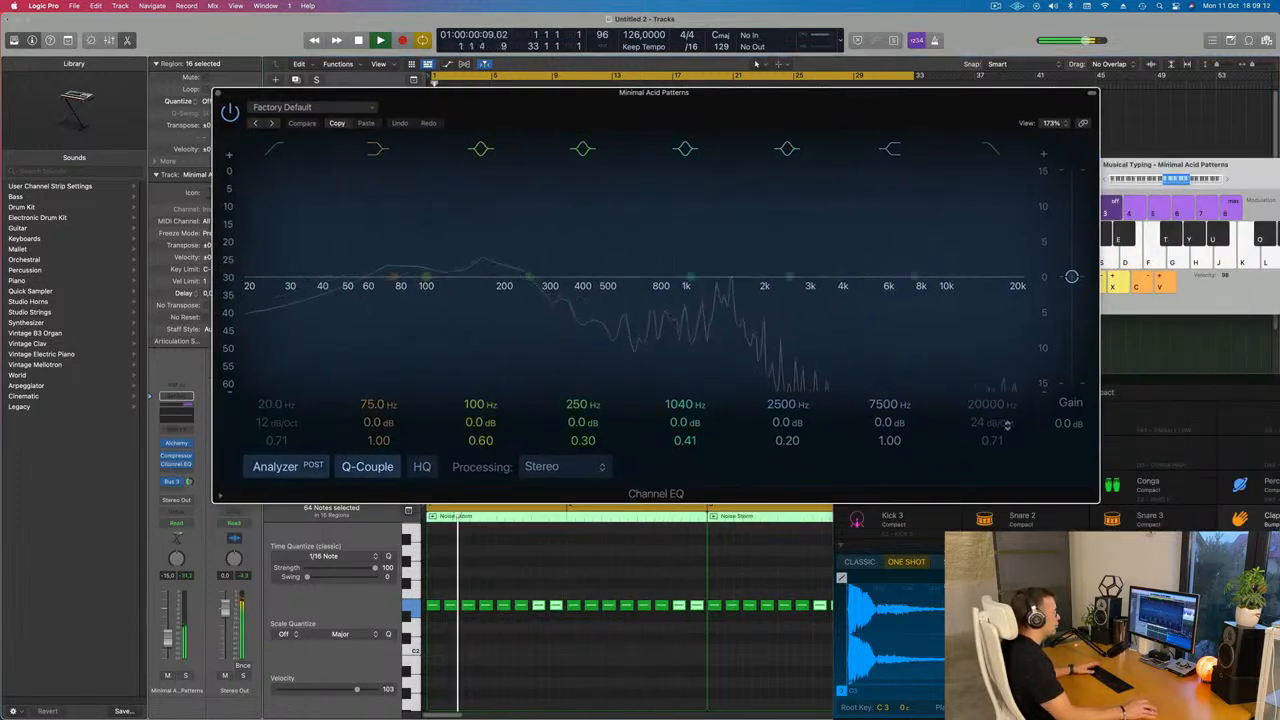
click(991, 150)
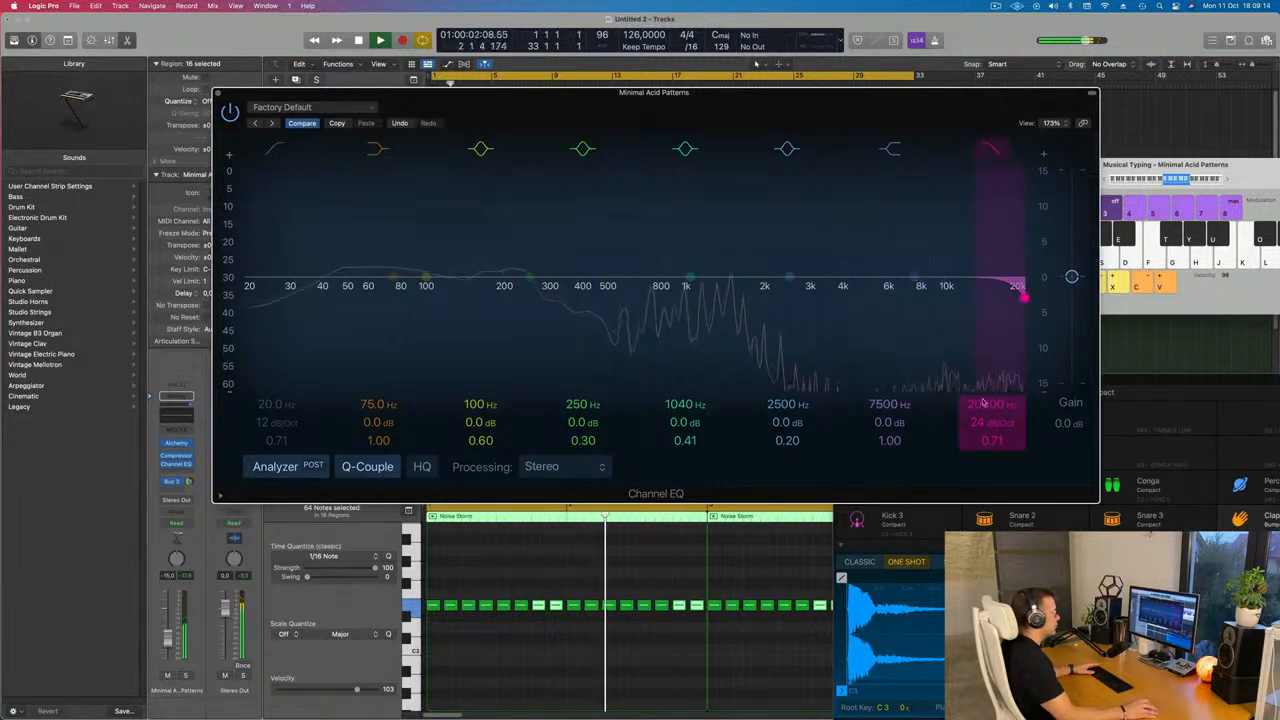
drag(998, 421, 993, 480)
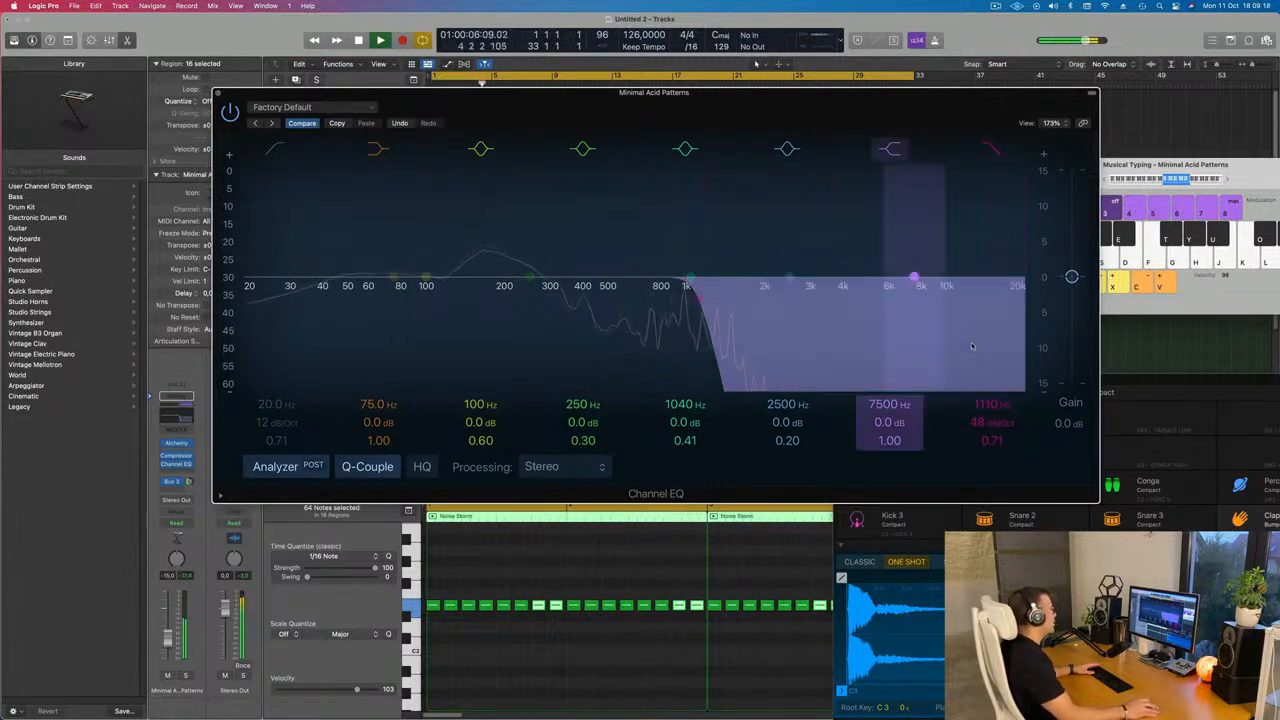
drag(818, 118, 980, 320)
Enable the EQ's low cut and set it to about 115 Hz, then start playback
click(438, 350)
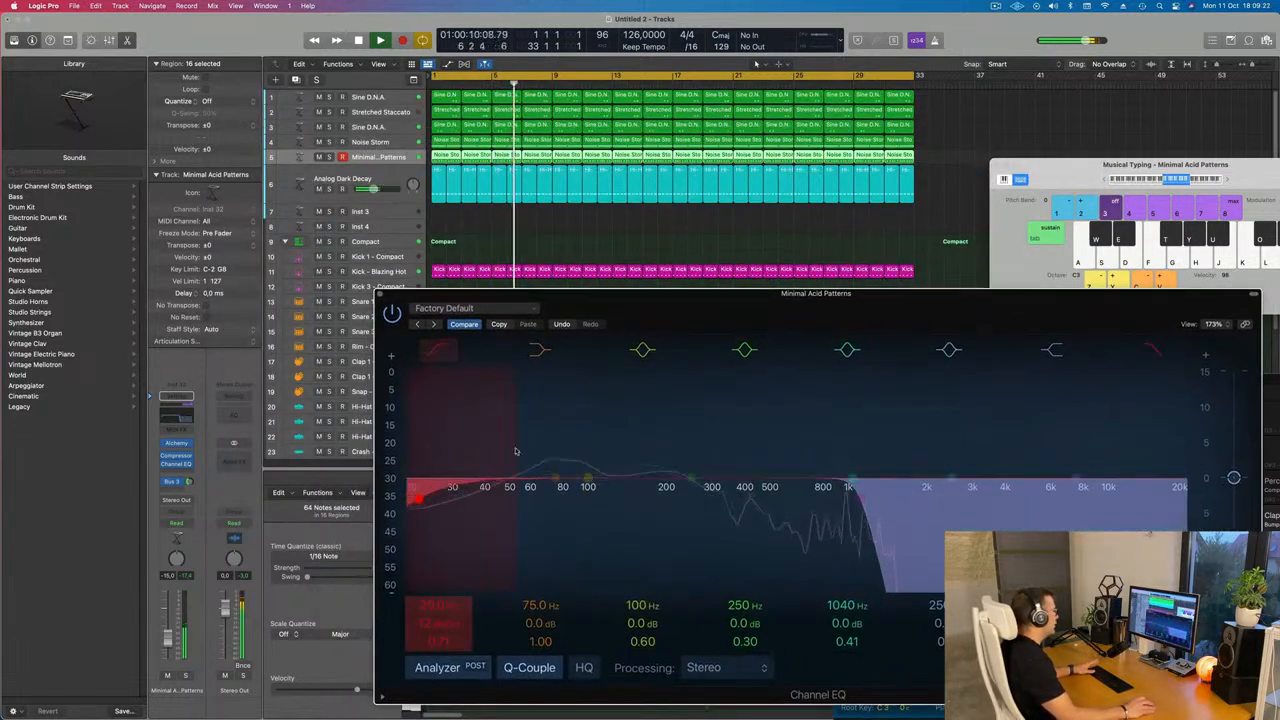
drag(517, 451, 624, 452)
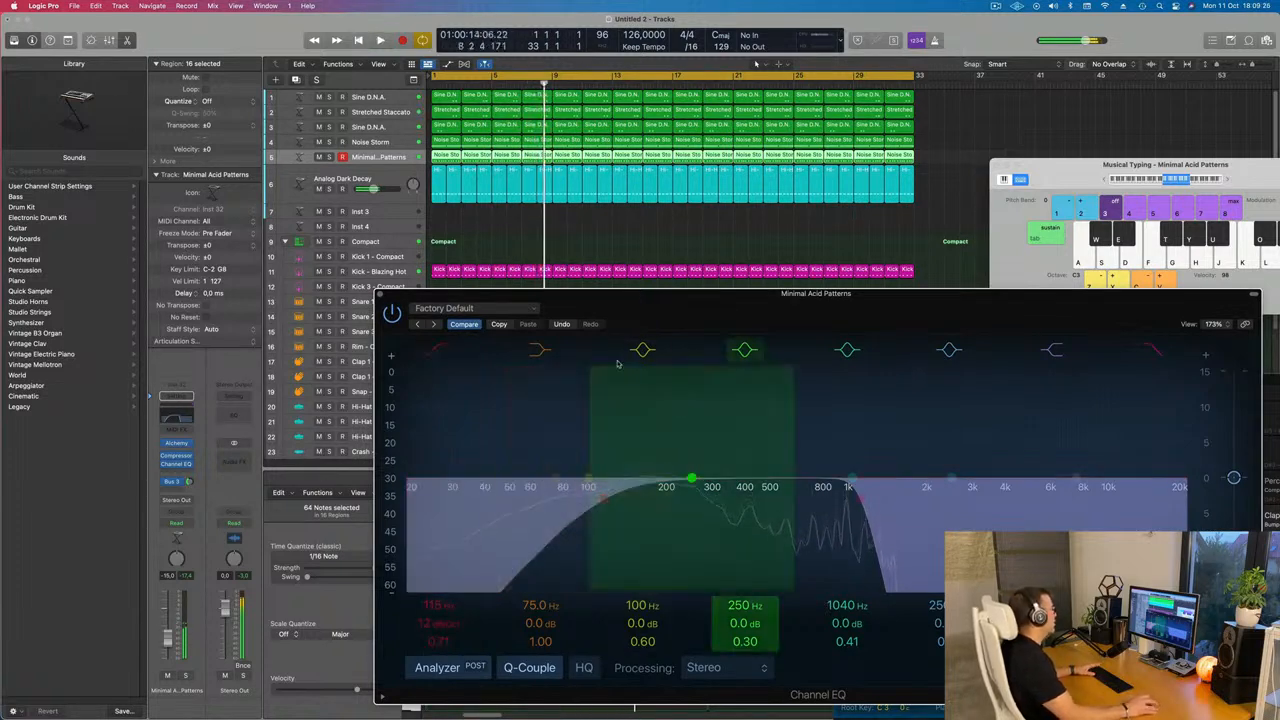
key(space)
Switch the track's automation mode to Touch, ride the high cut frequency during playback, and close the EQ
click(188, 523)
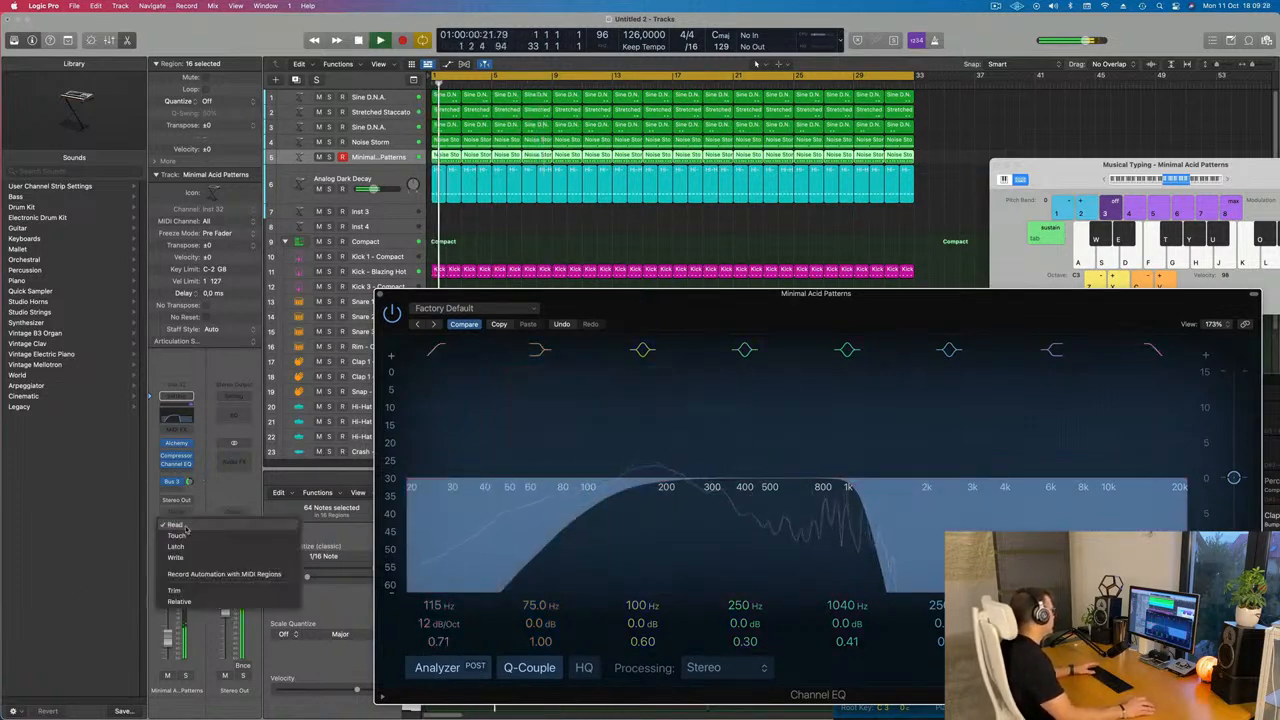
click(1108, 354)
drag(1115, 294, 1013, 185)
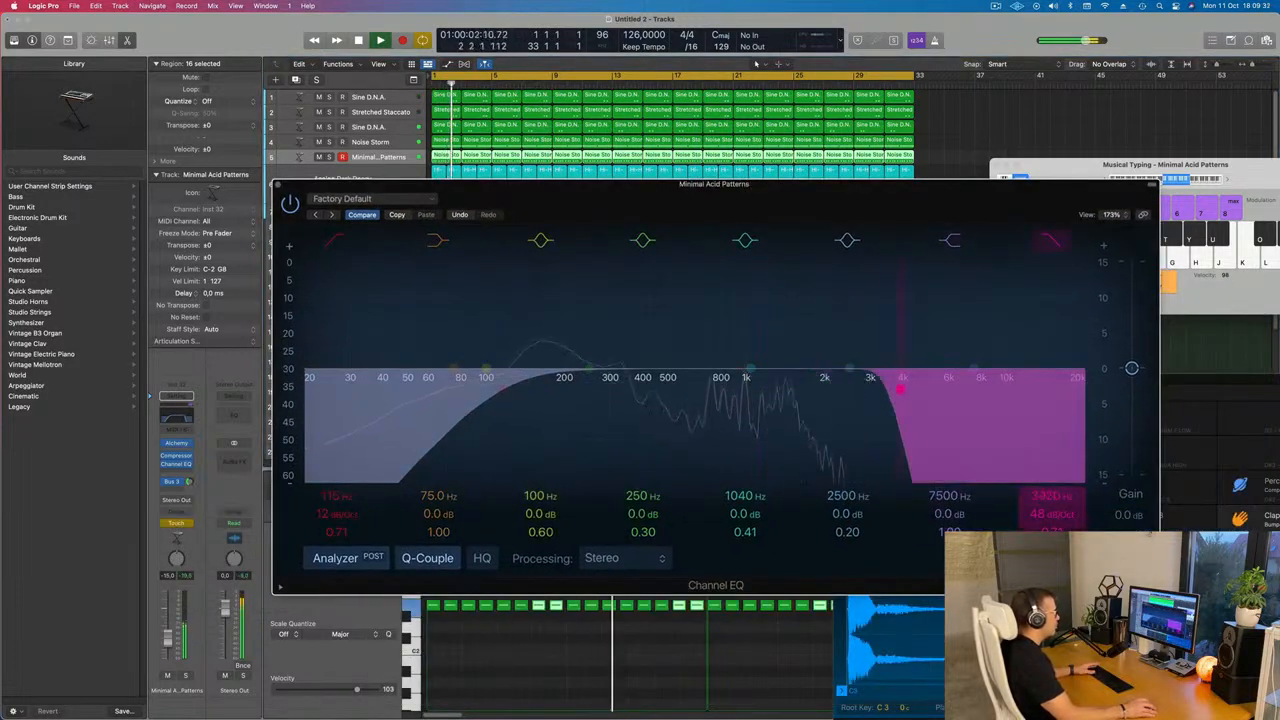
key(Return)
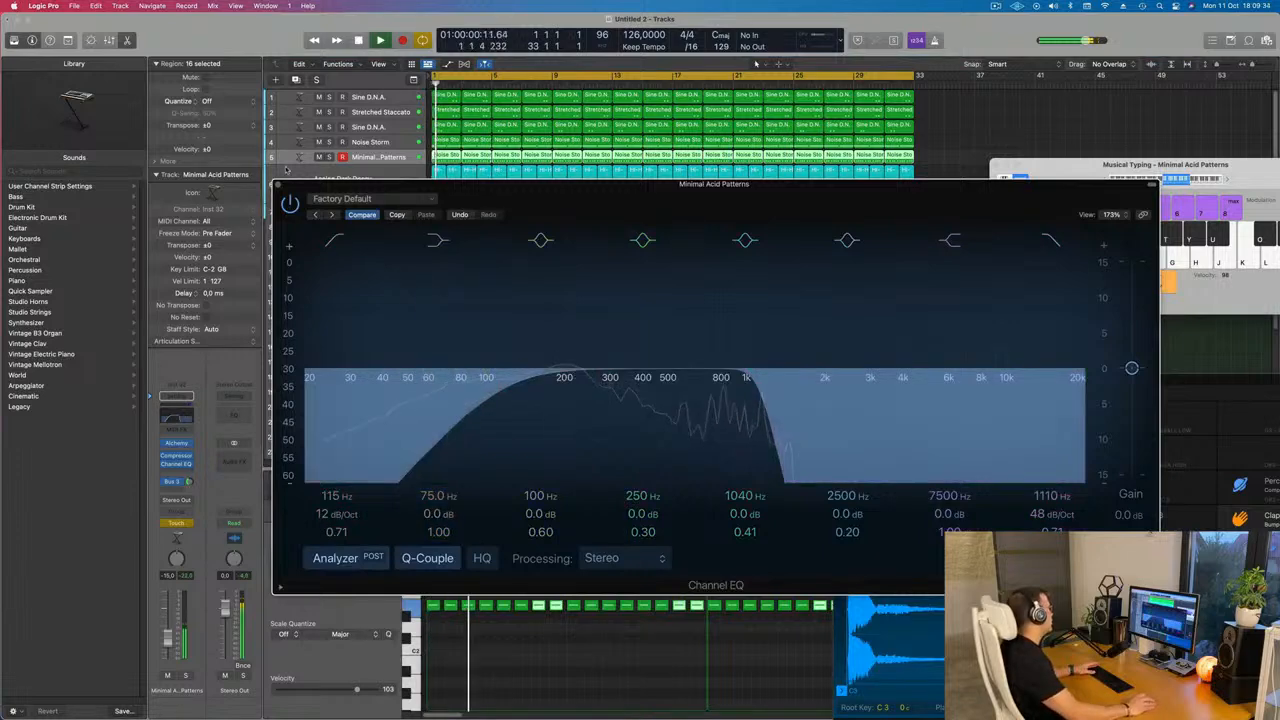
click(278, 184)
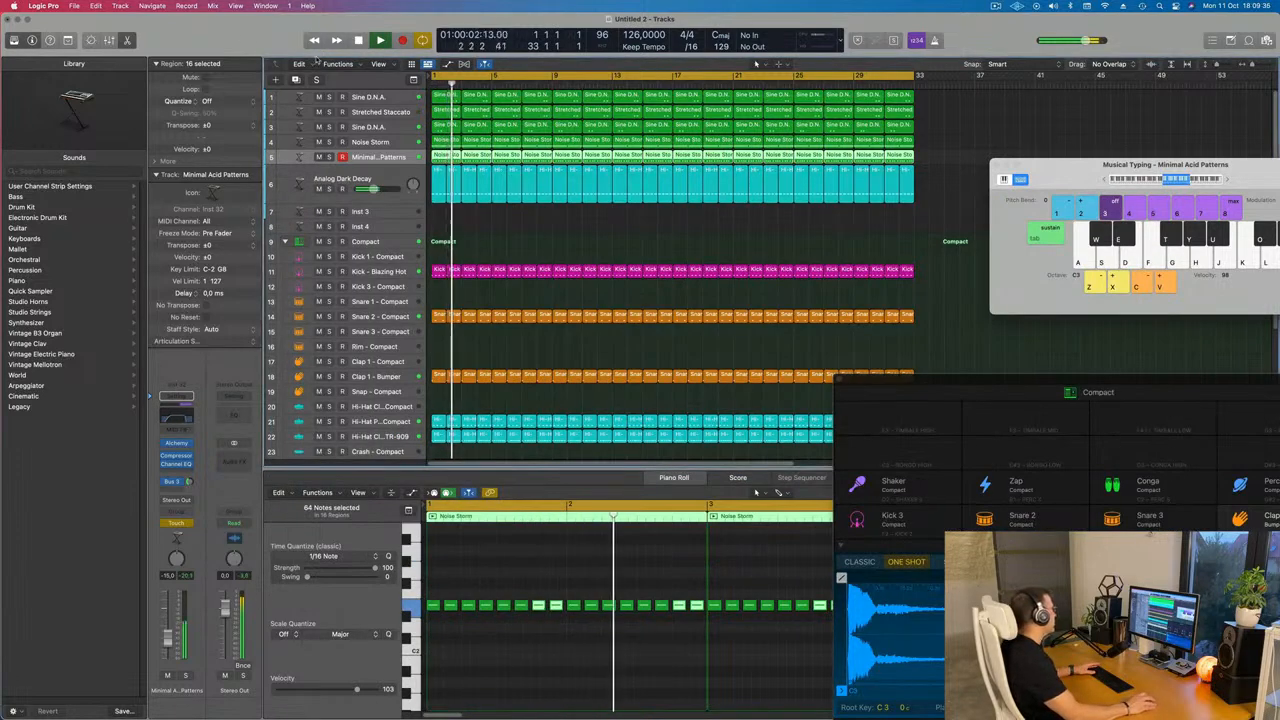
Show the Minimal Acid Patterns automation lane for Channel EQ High Cut Frequency in Read mode
click(67, 40)
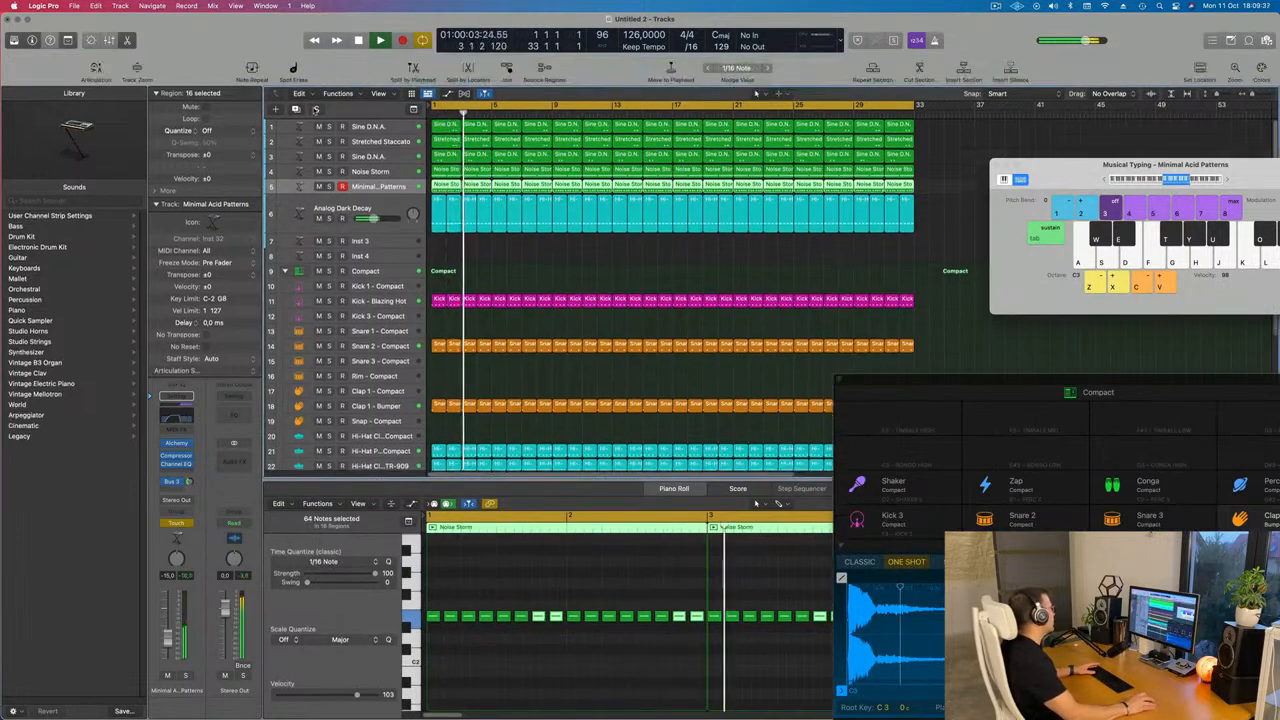
click(137, 69)
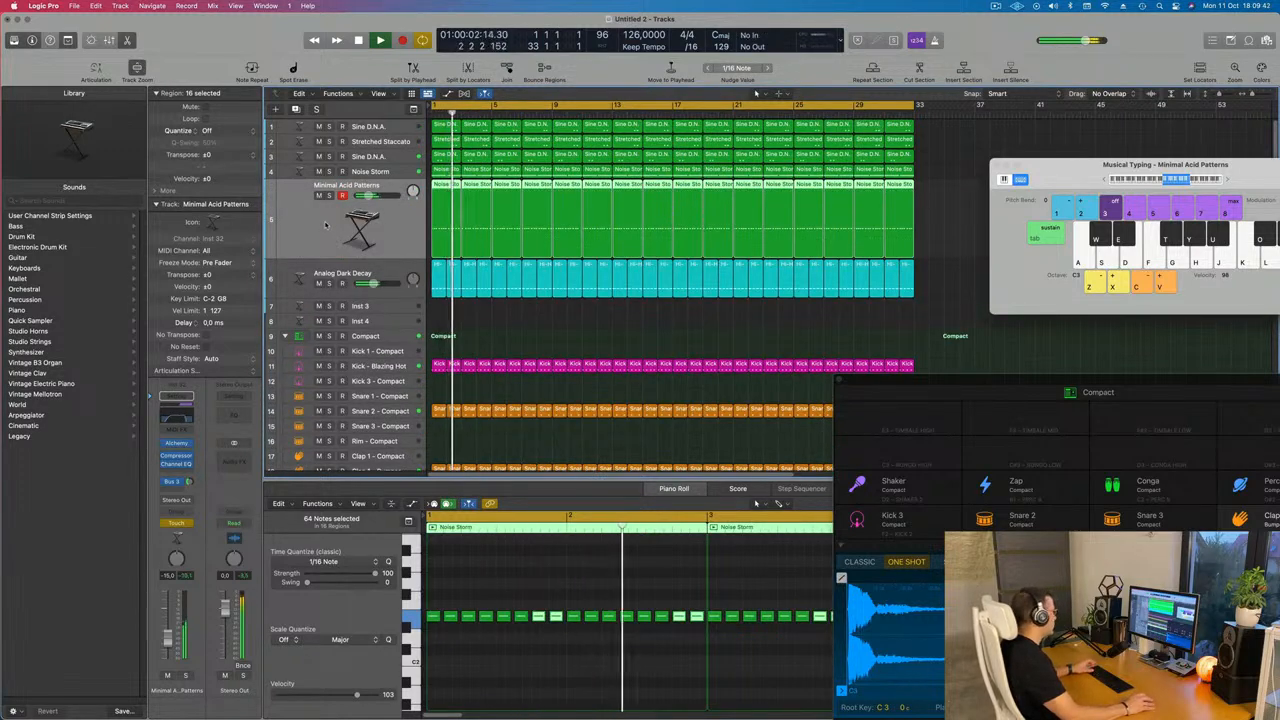
key(super+k)
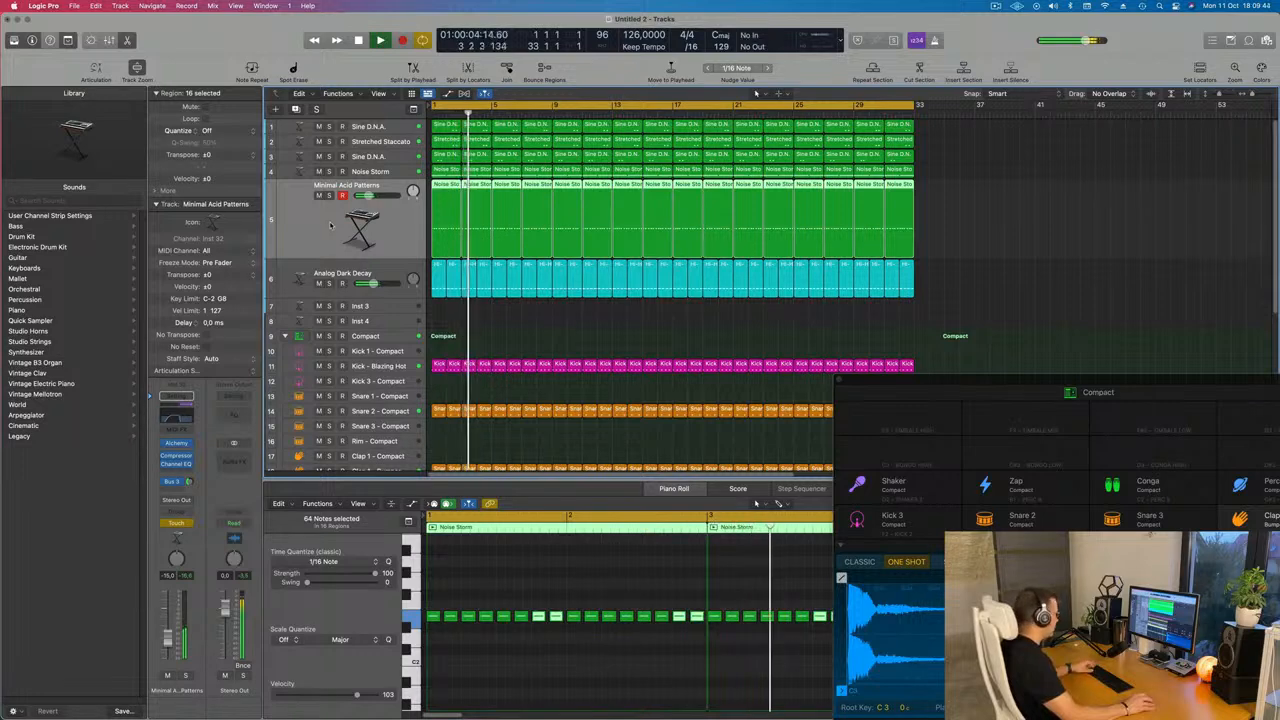
key(a)
click(333, 209)
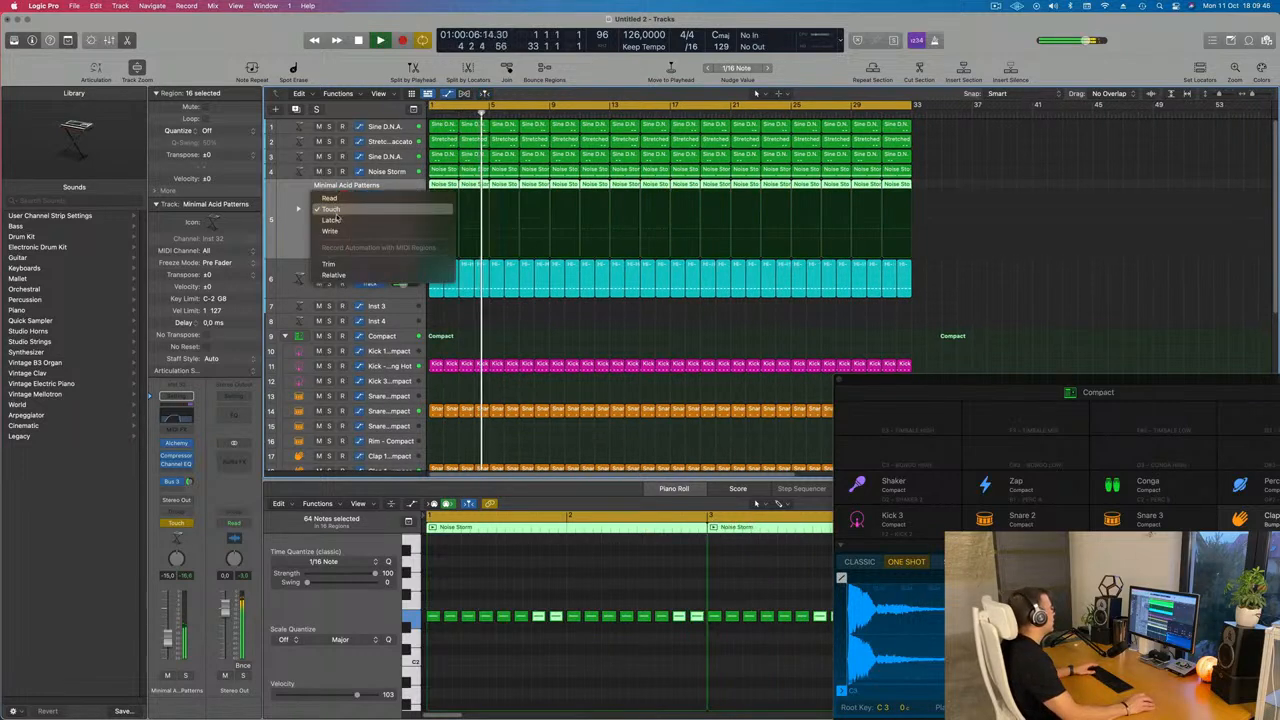
click(333, 199)
click(370, 209)
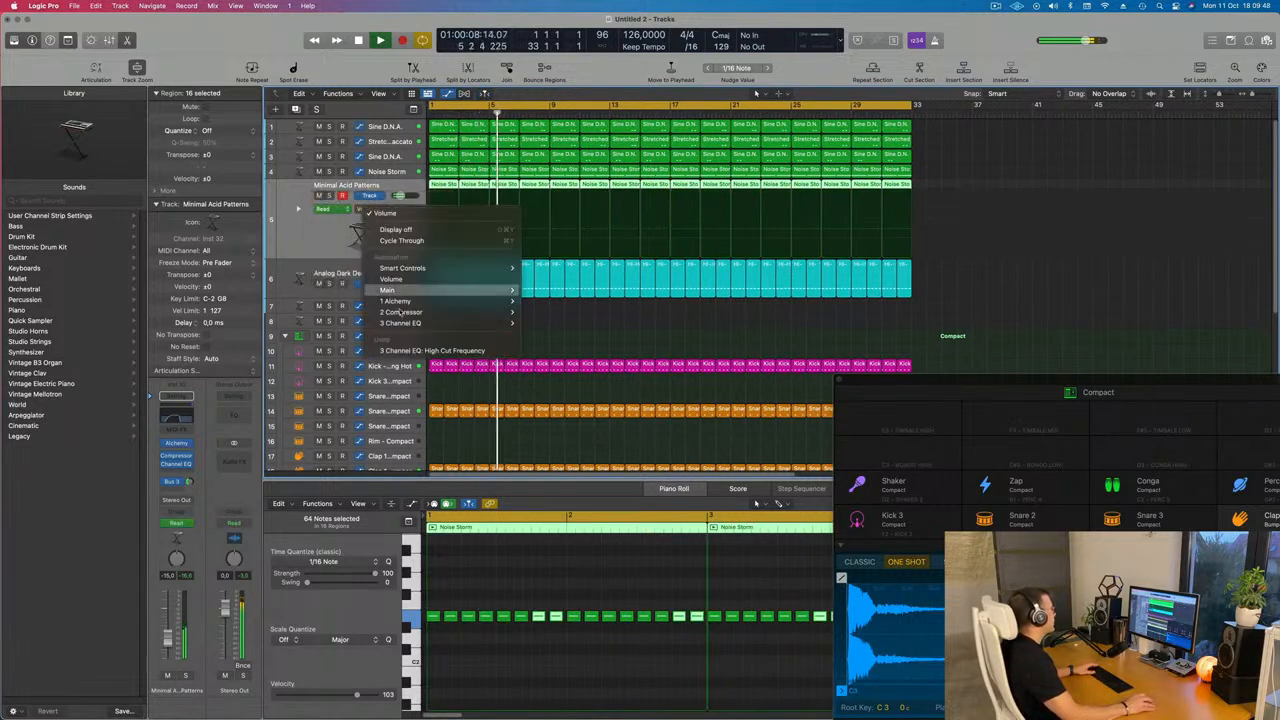
click(434, 351)
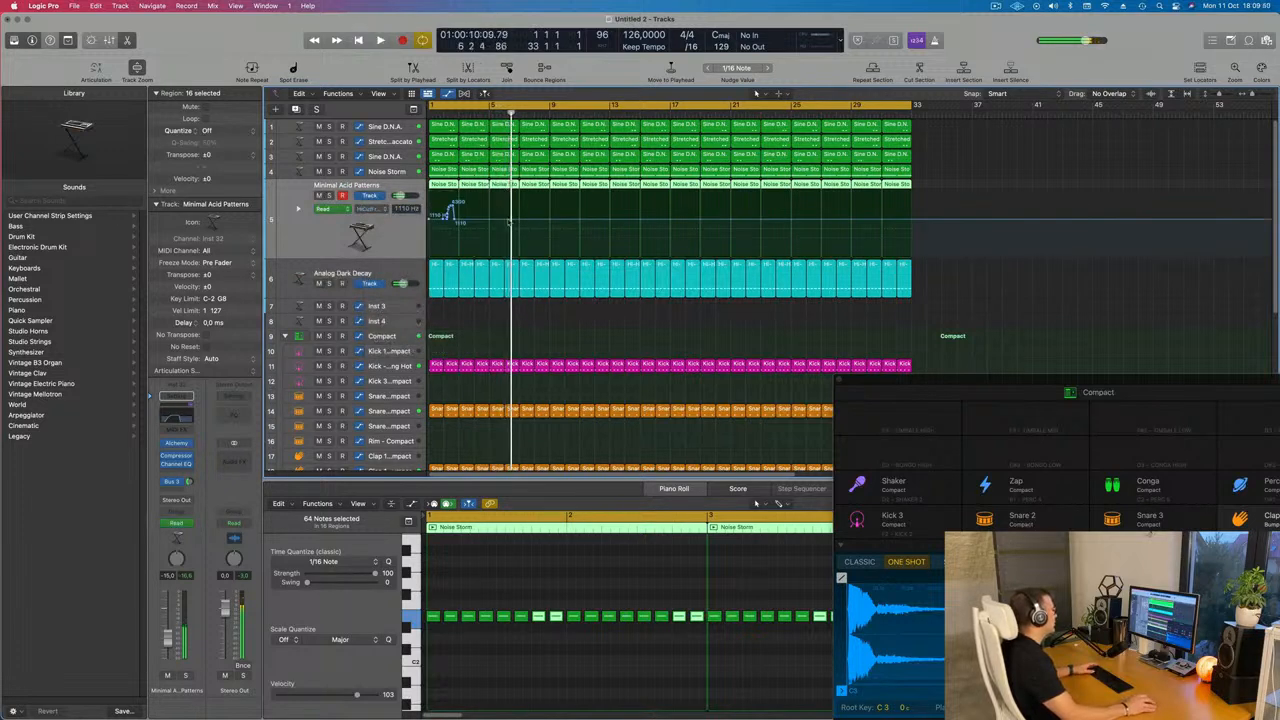
Draw a high cut automation ramp rising from about 216 Hz at bar 1 to 1110 Hz near bar 5, then play
drag(456, 219, 428, 219)
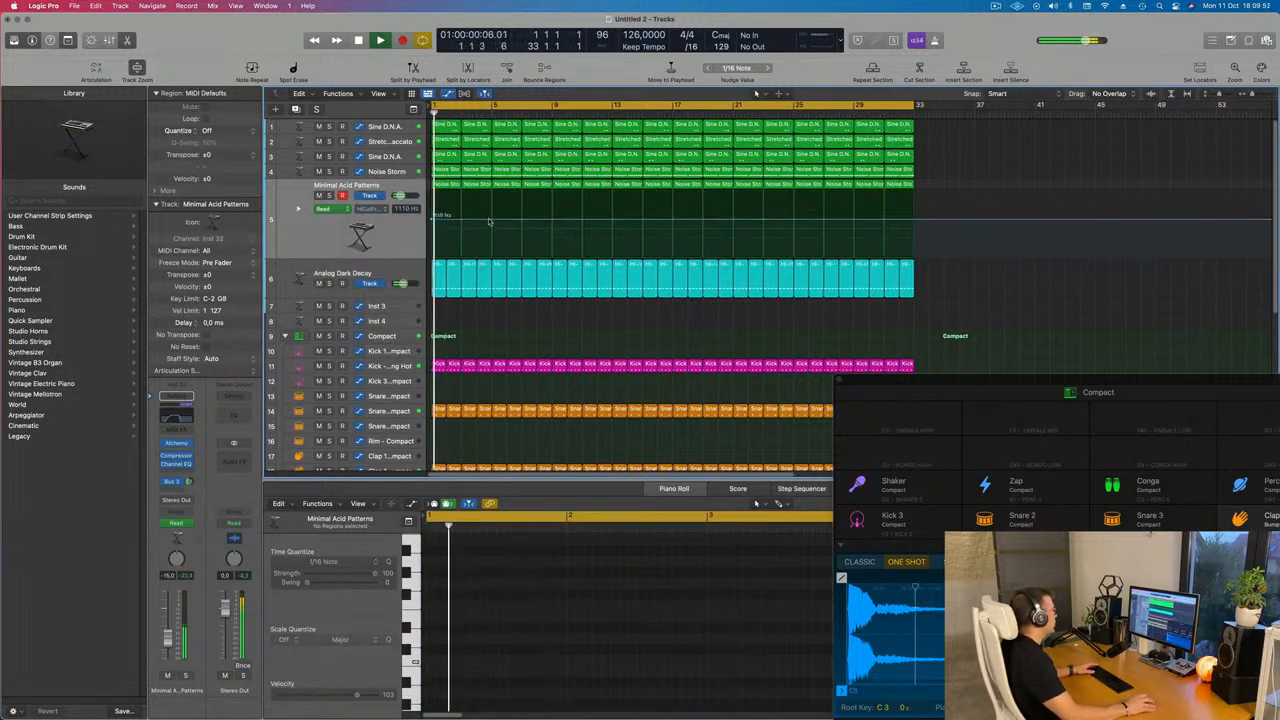
click(490, 221)
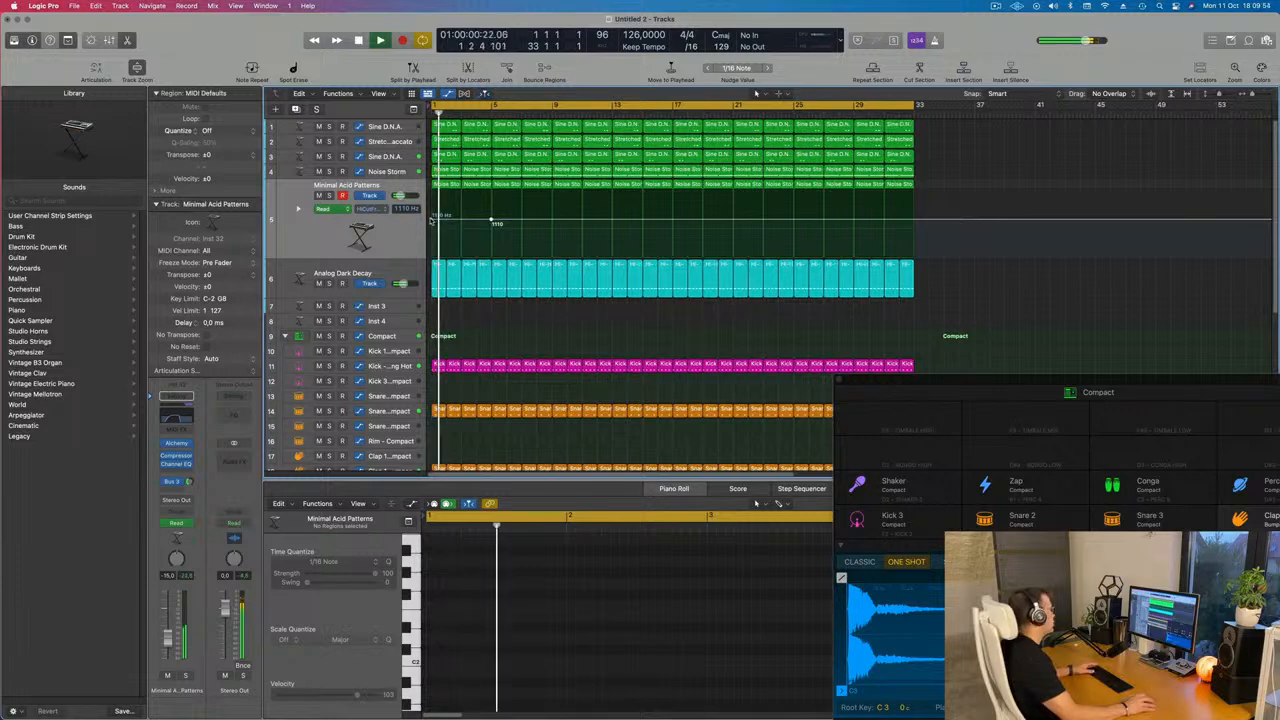
drag(432, 219, 432, 253)
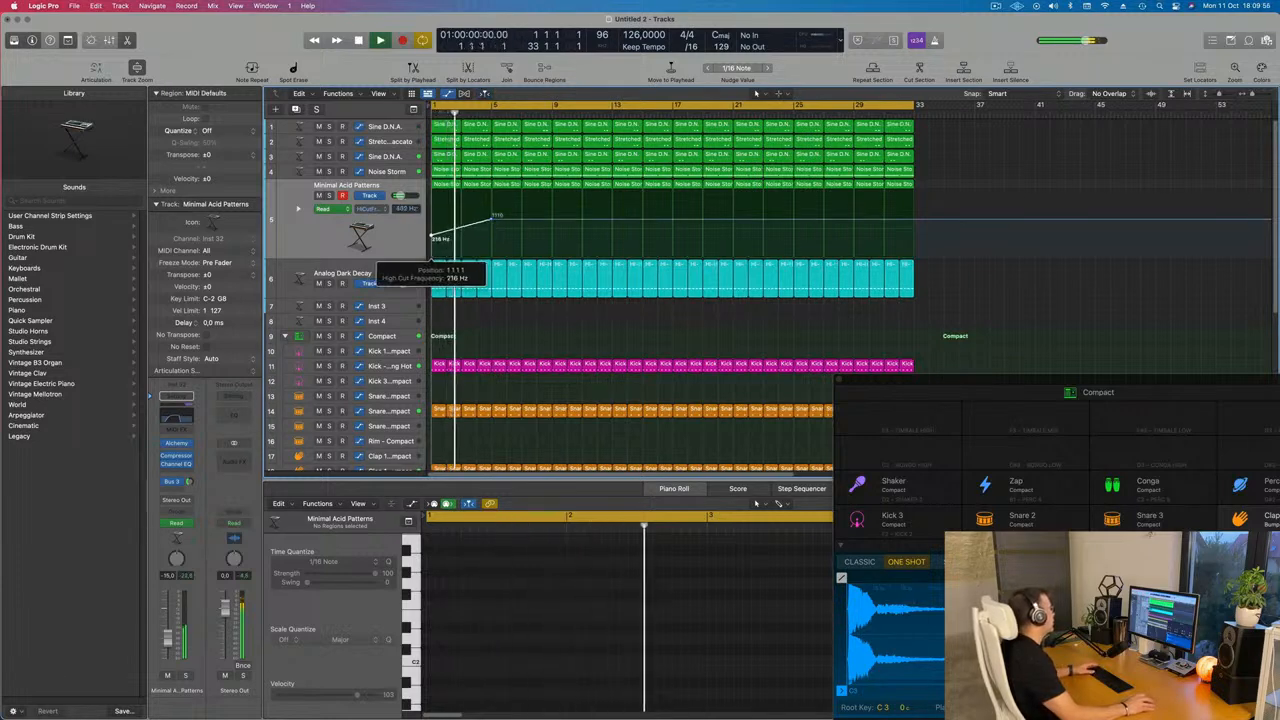
click(393, 239)
key(space)
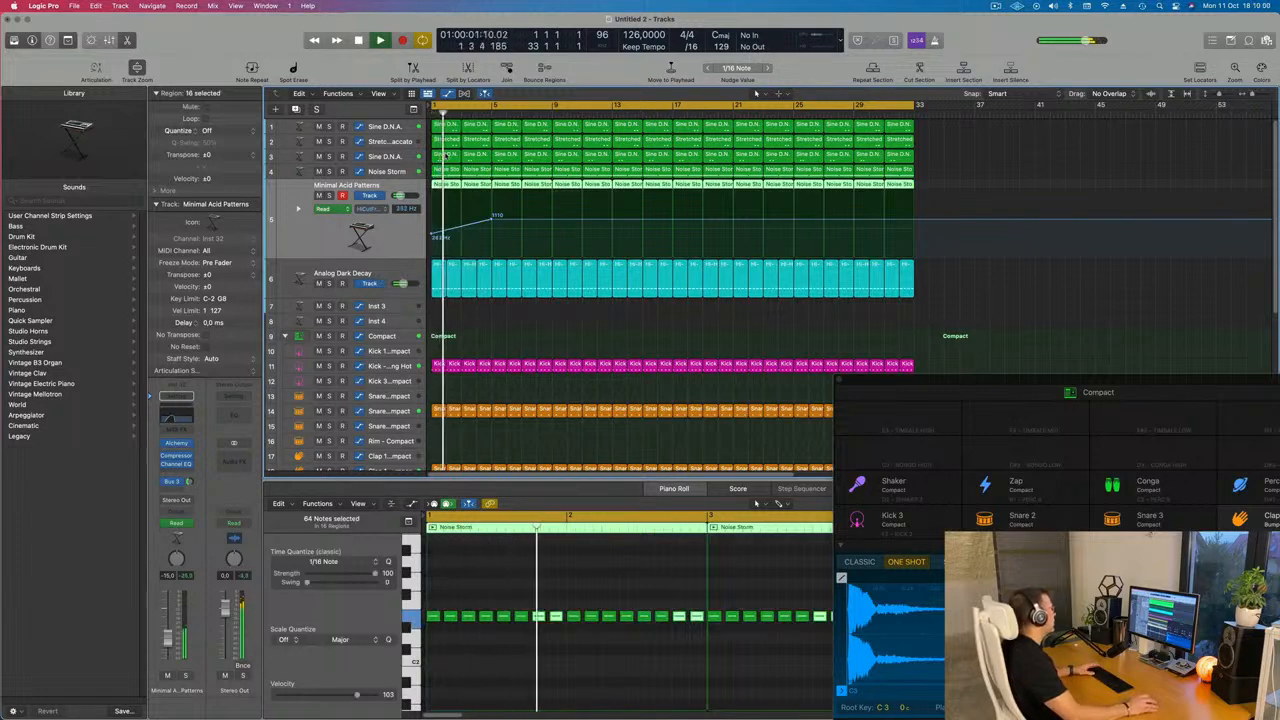
Delete the first regions on the Stretched Staccato and Noise Storm tracks
click(448, 142)
key(Delete)
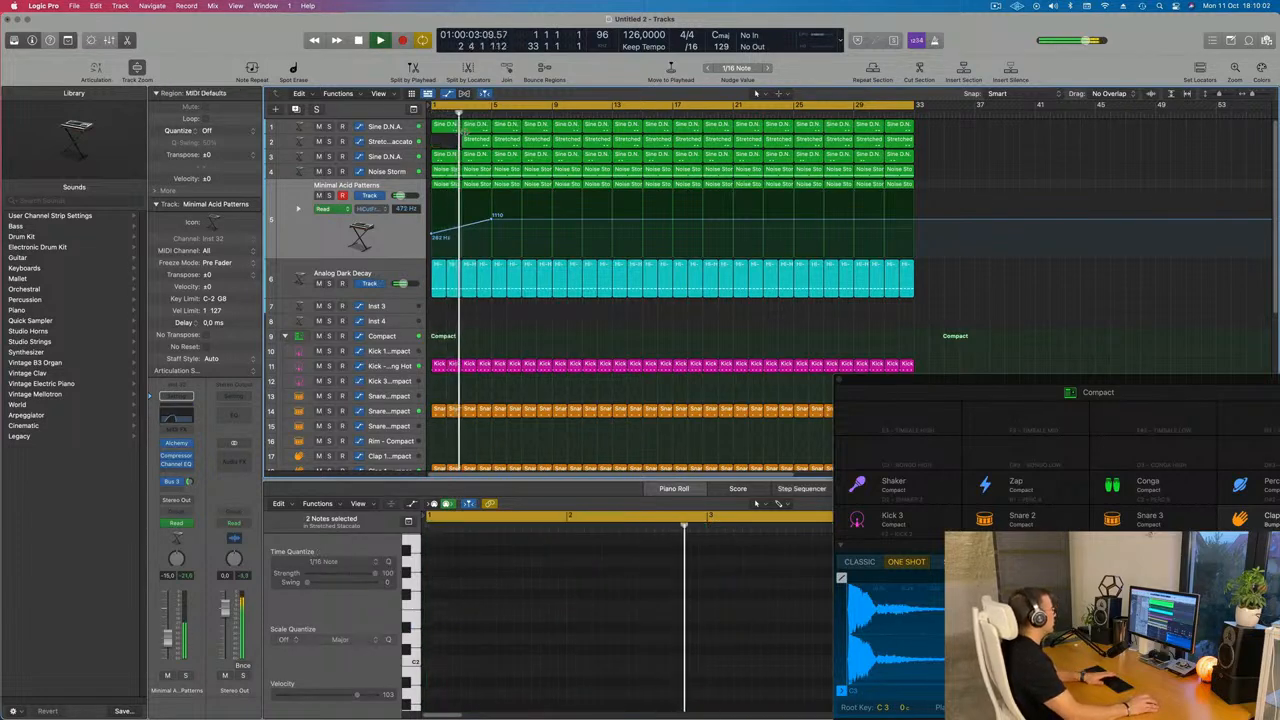
click(447, 171)
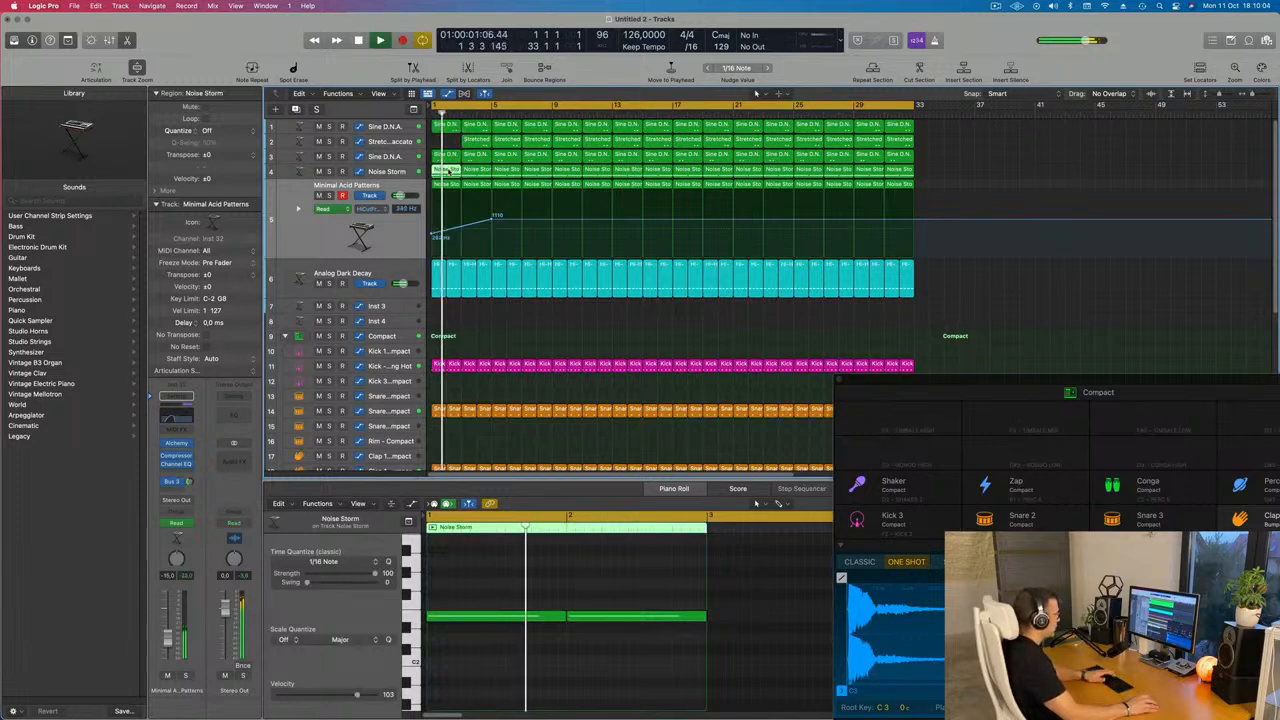
key(Delete)
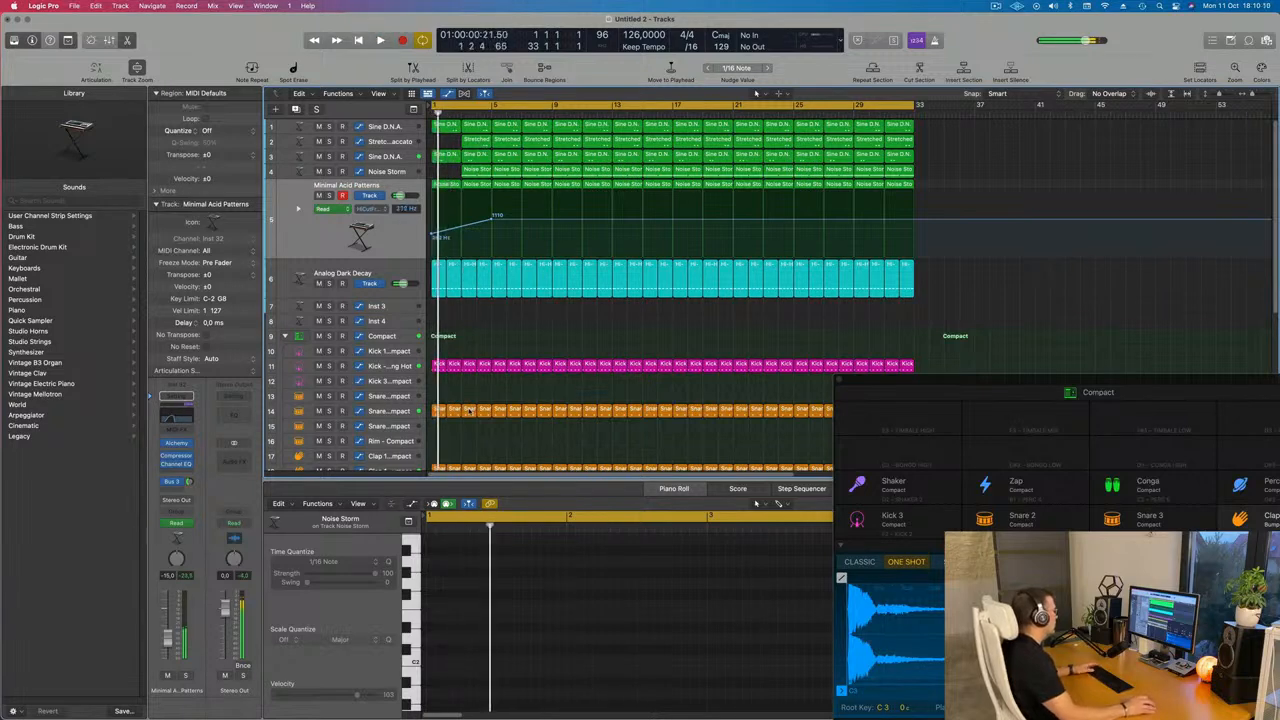
Delete the first eight Clap 1 - Bumper regions so the claps enter later
scroll(455, 425, down, 3)
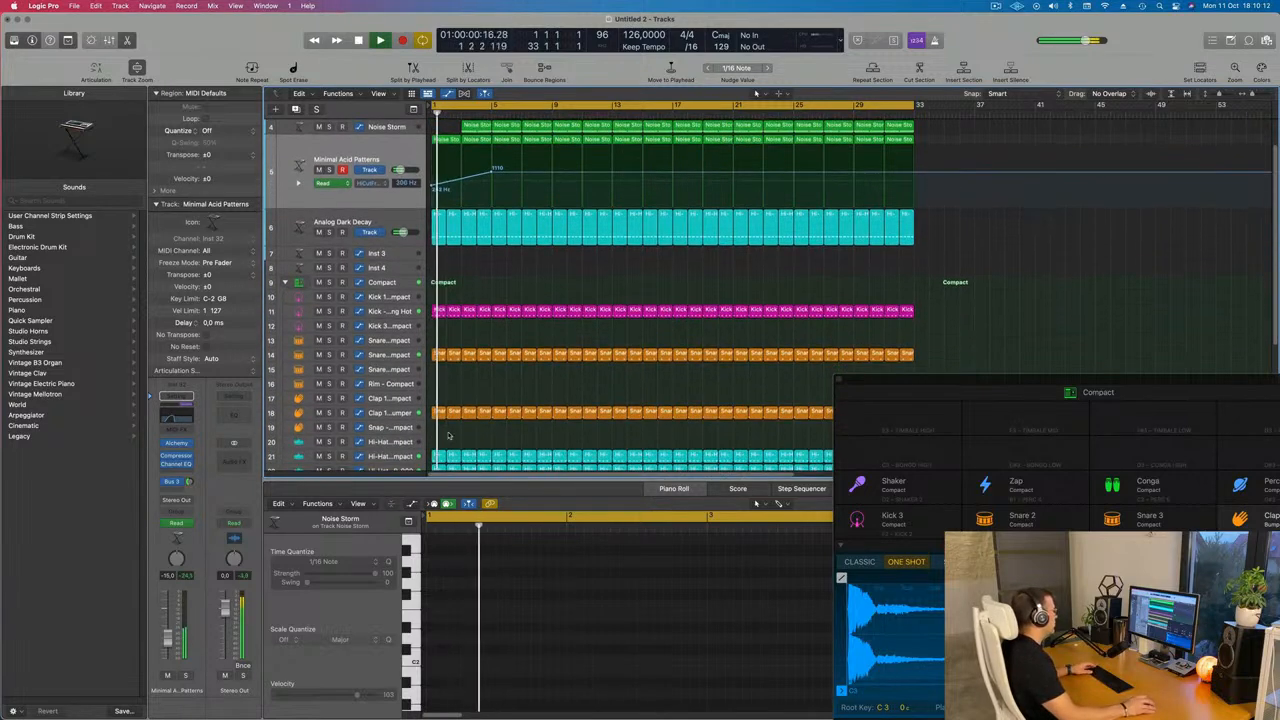
drag(540, 424, 440, 412)
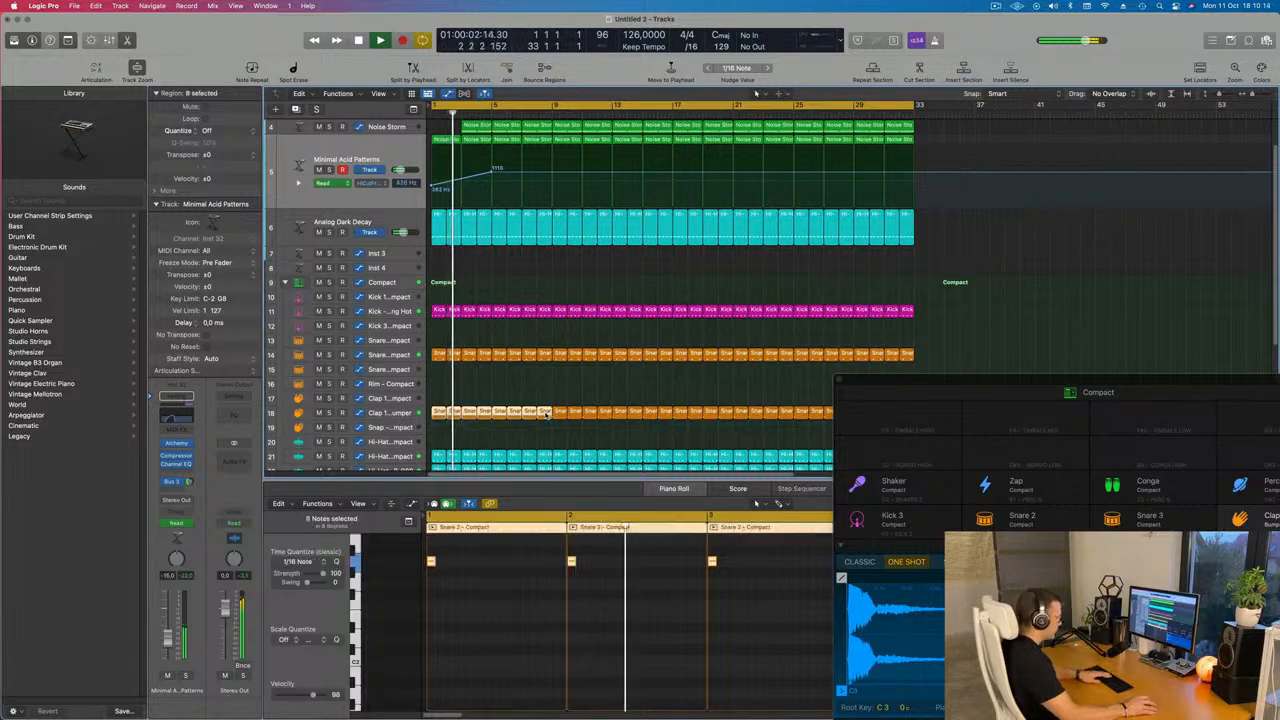
key(Delete)
scroll(490, 406, up, 3)
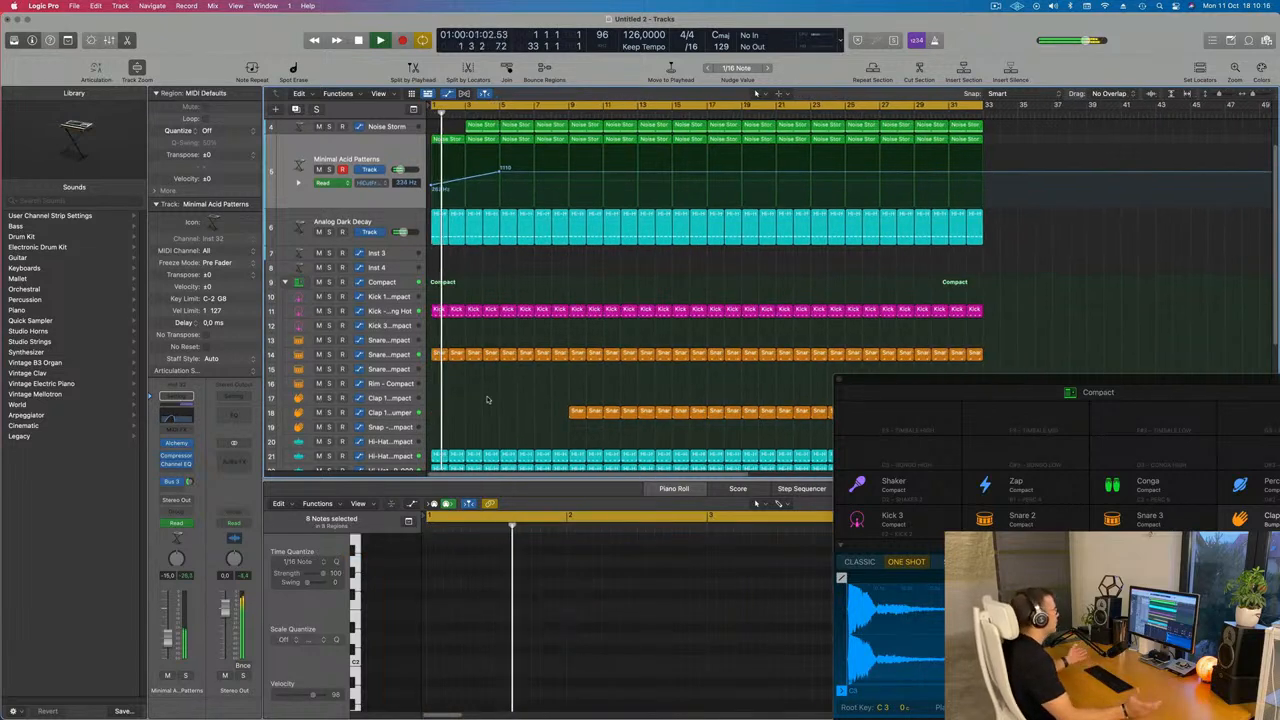
Delete the second Noise Storm region and restart playback
click(493, 124)
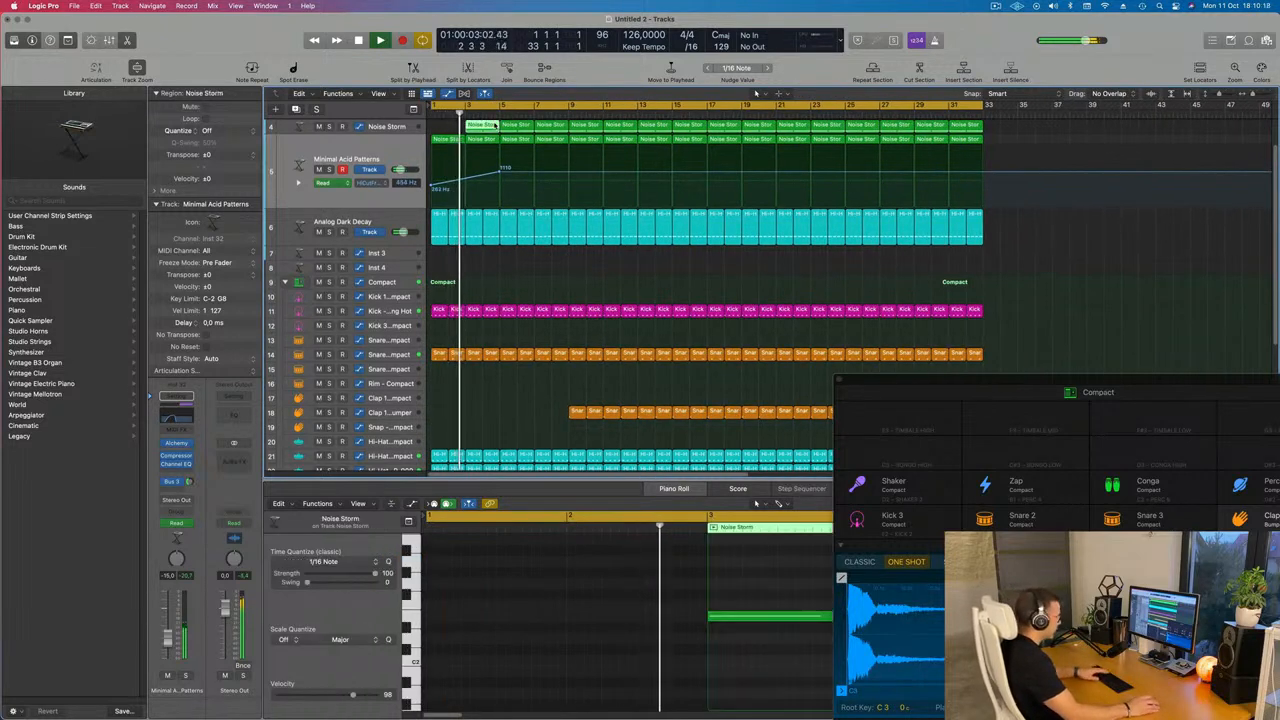
key(Delete)
key(space)
scroll(490, 260, down, 5)
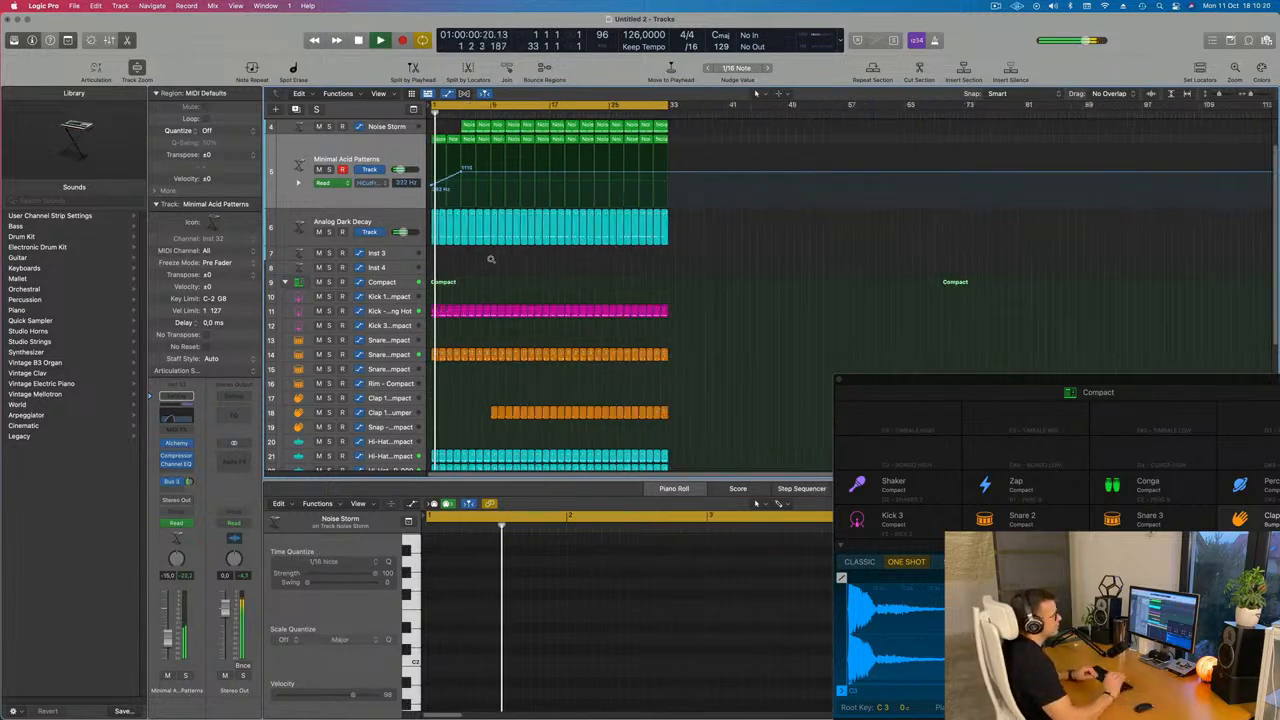
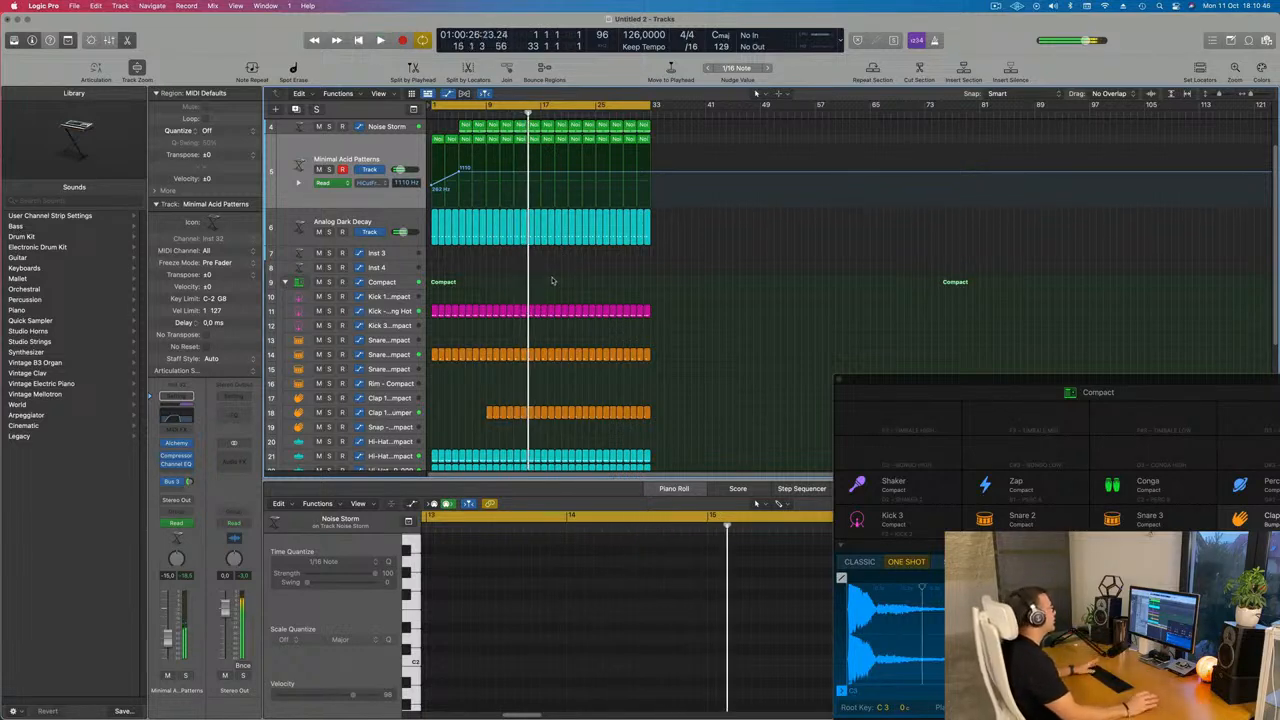
Play from the start and delete several early regions on both Sine D.N.A. tracks and the Stretched Staccato track so they enter later
key(Return)
key(space)
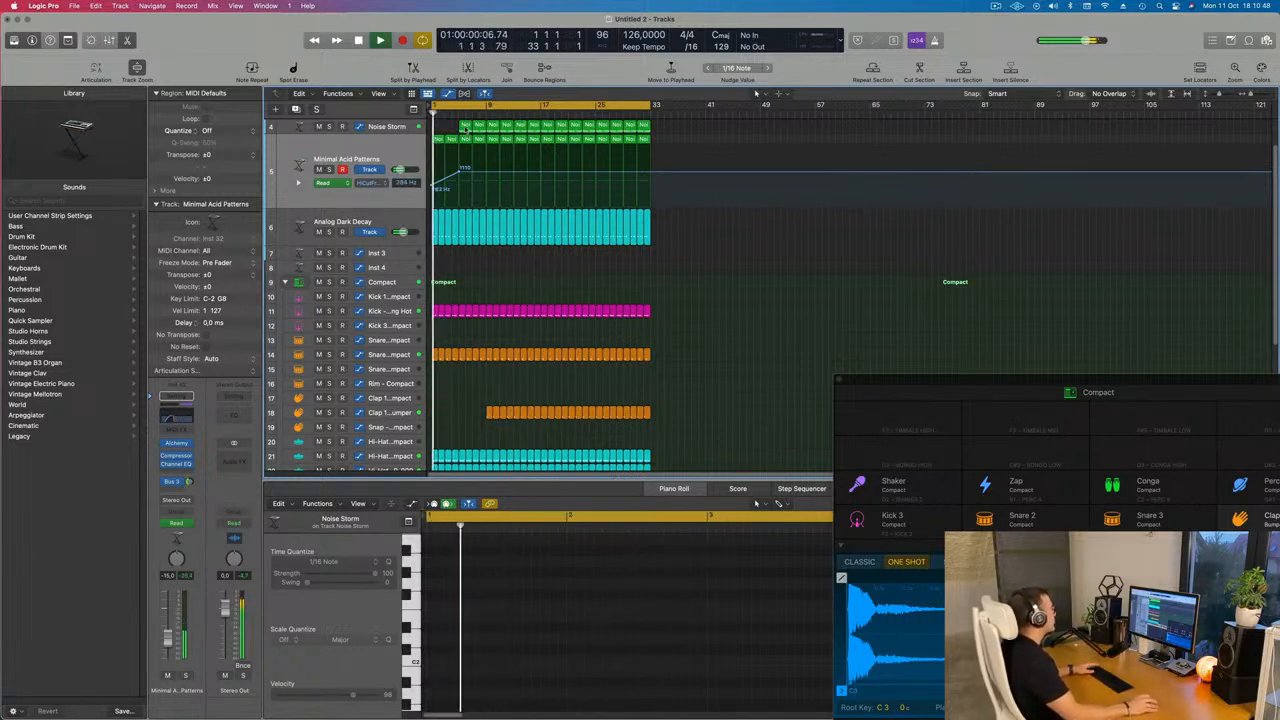
click(465, 128)
scroll(486, 161, up, 3)
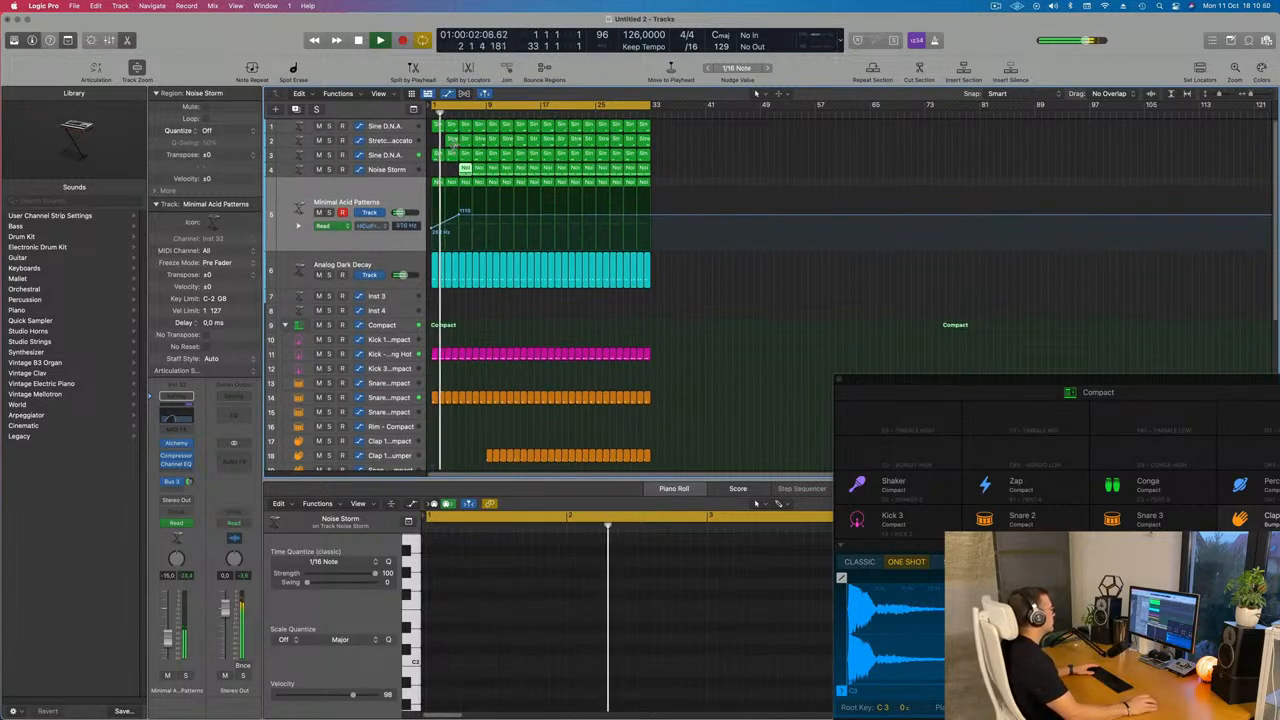
click(456, 141)
key(Delete)
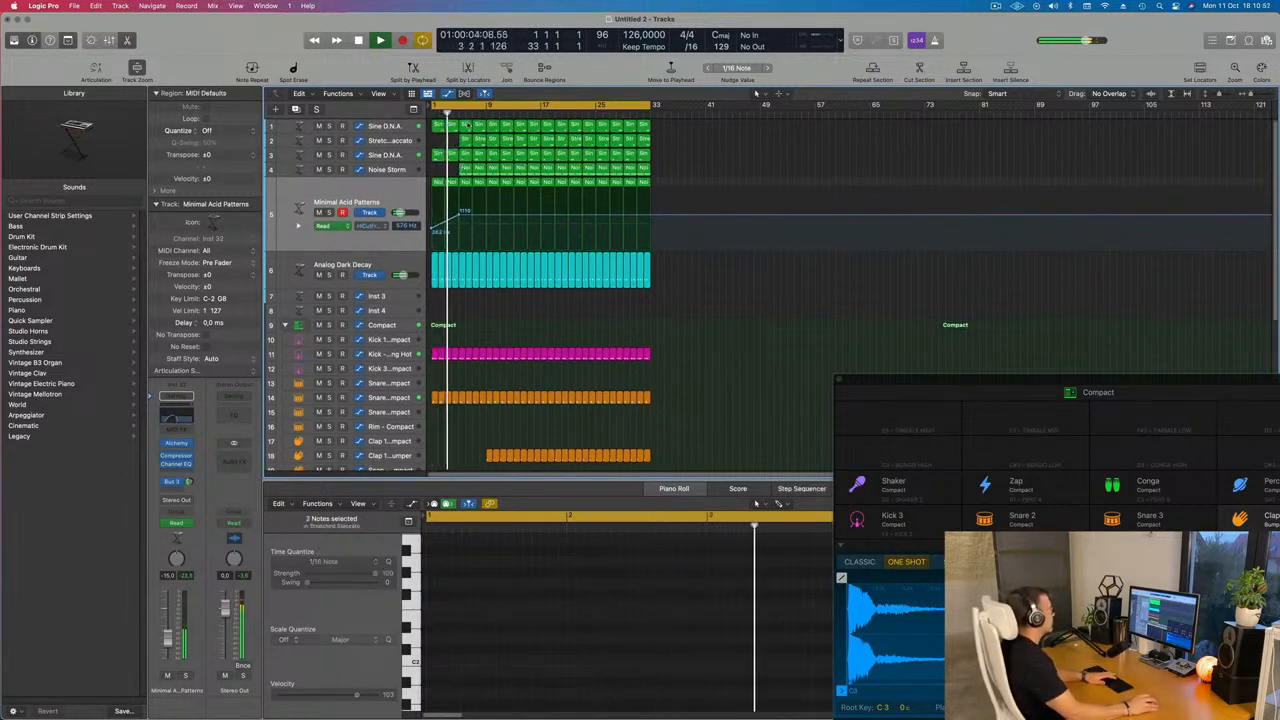
click(465, 128)
key(Delete)
click(466, 142)
key(Delete)
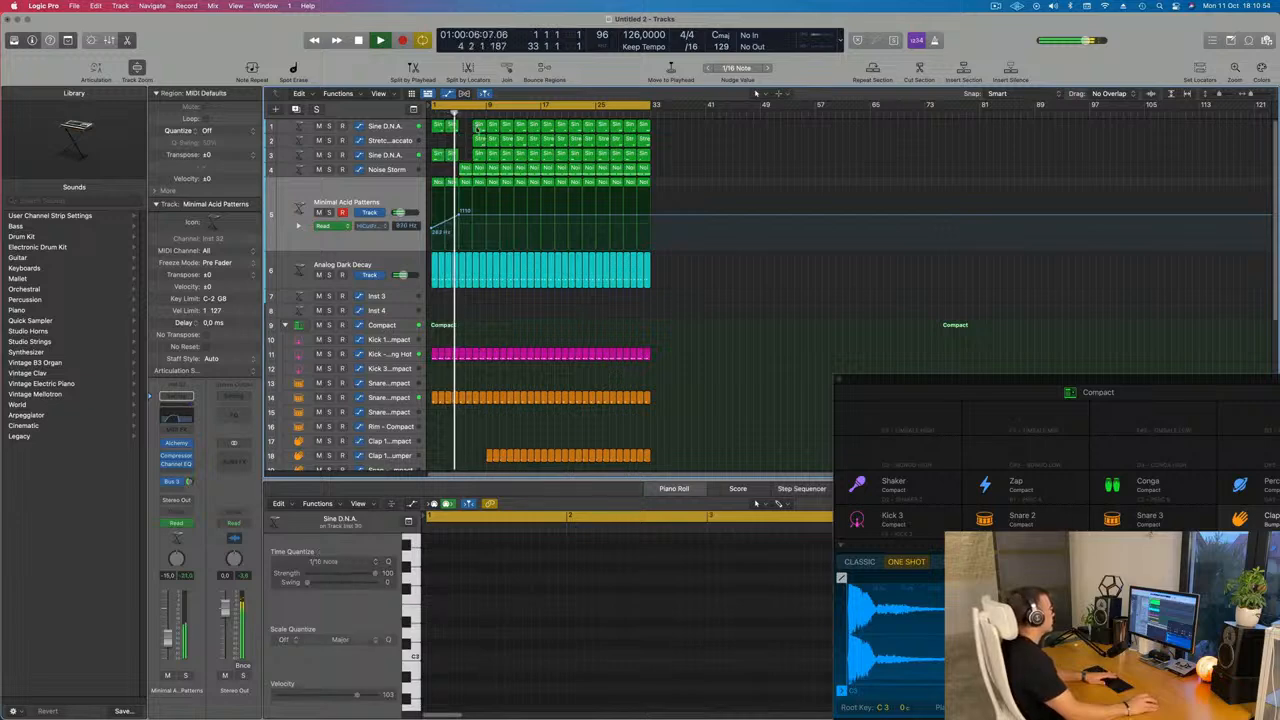
click(480, 127)
key(Delete)
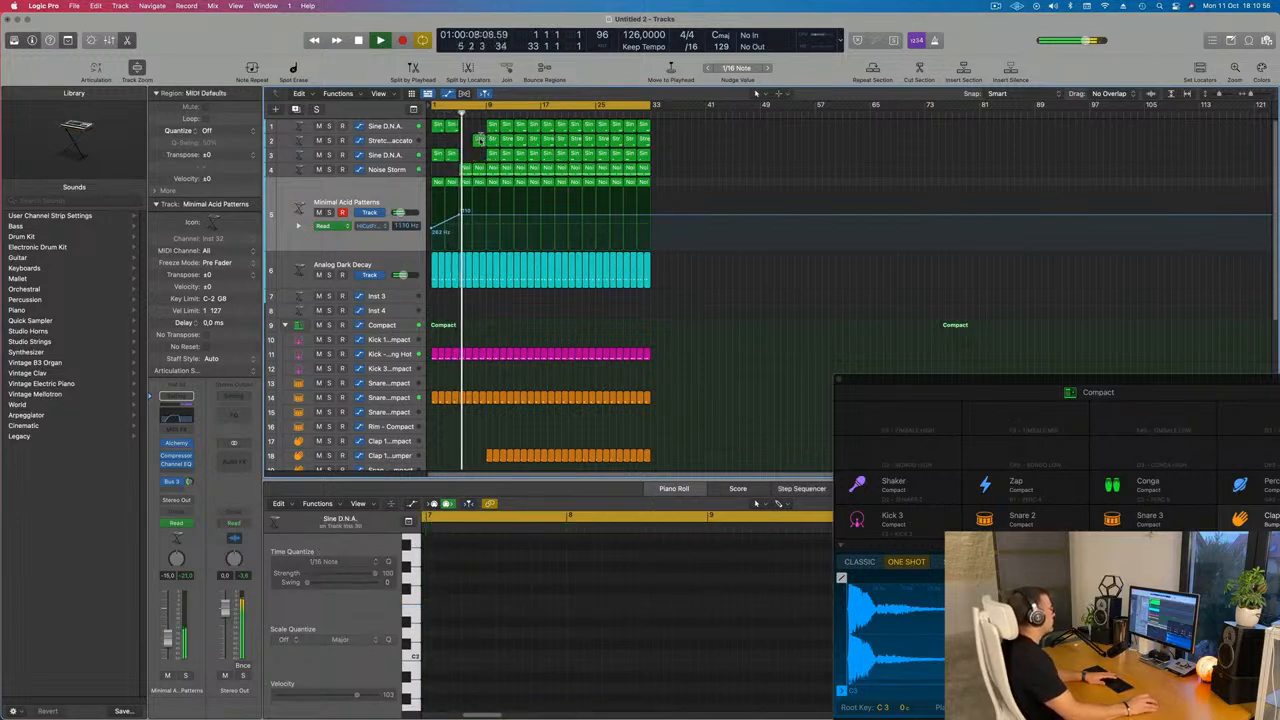
click(480, 140)
key(Delete)
click(492, 140)
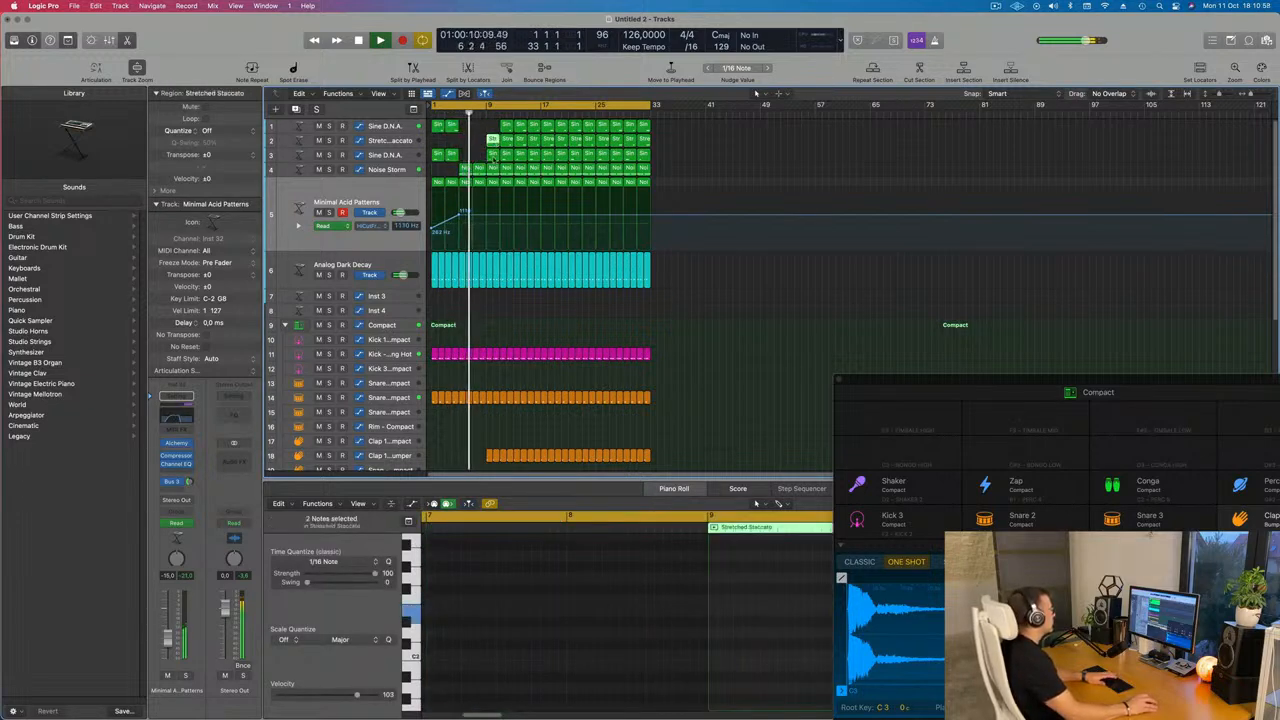
key(Delete)
click(493, 157)
key(Delete)
click(507, 127)
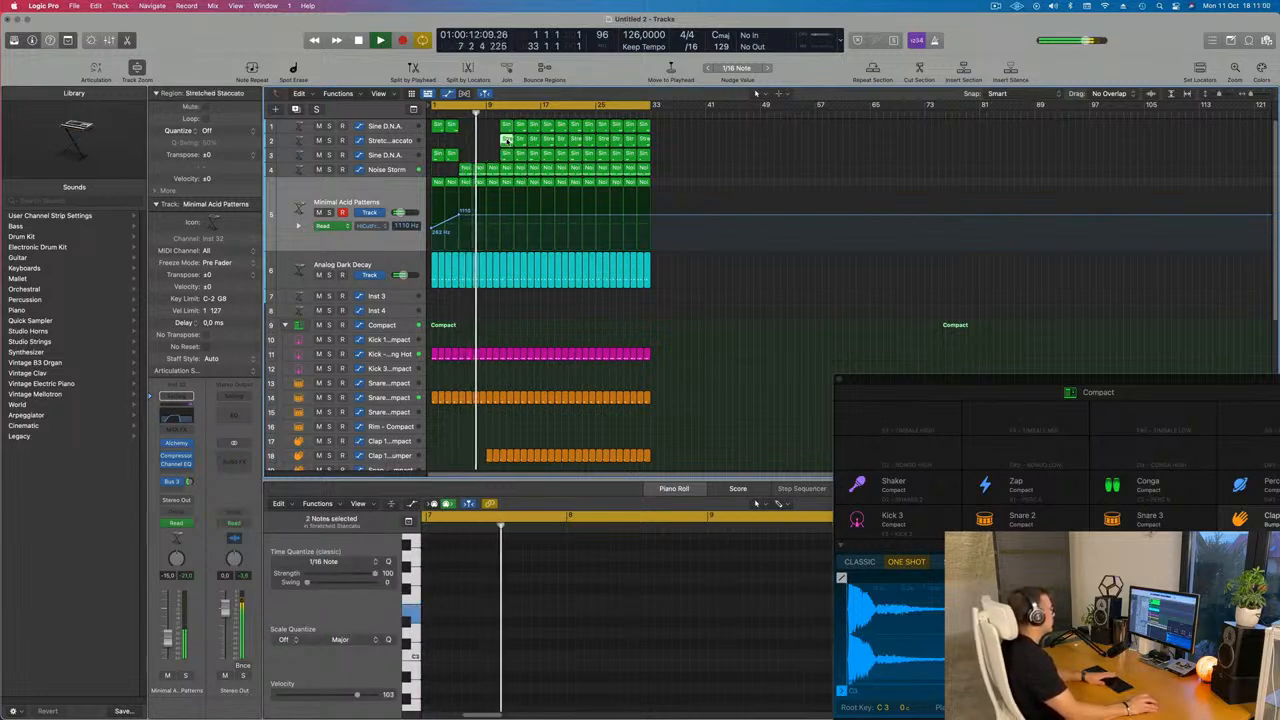
key(Delete)
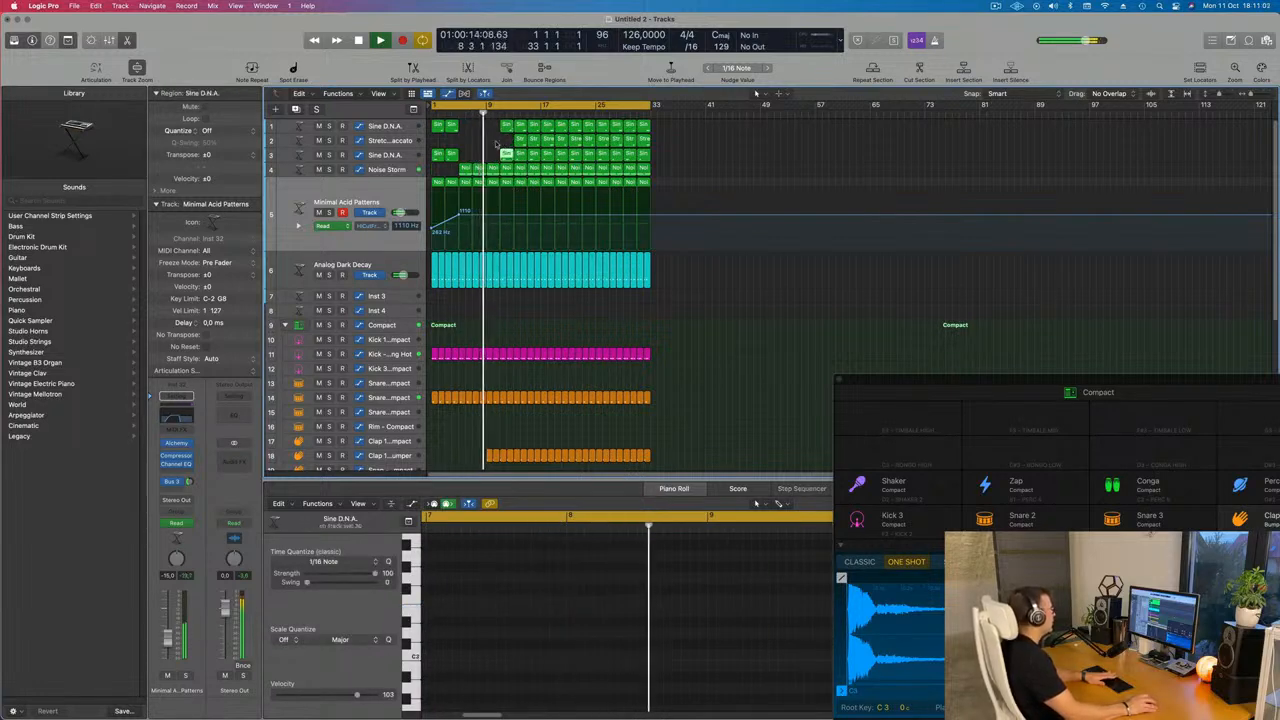
key(Delete)
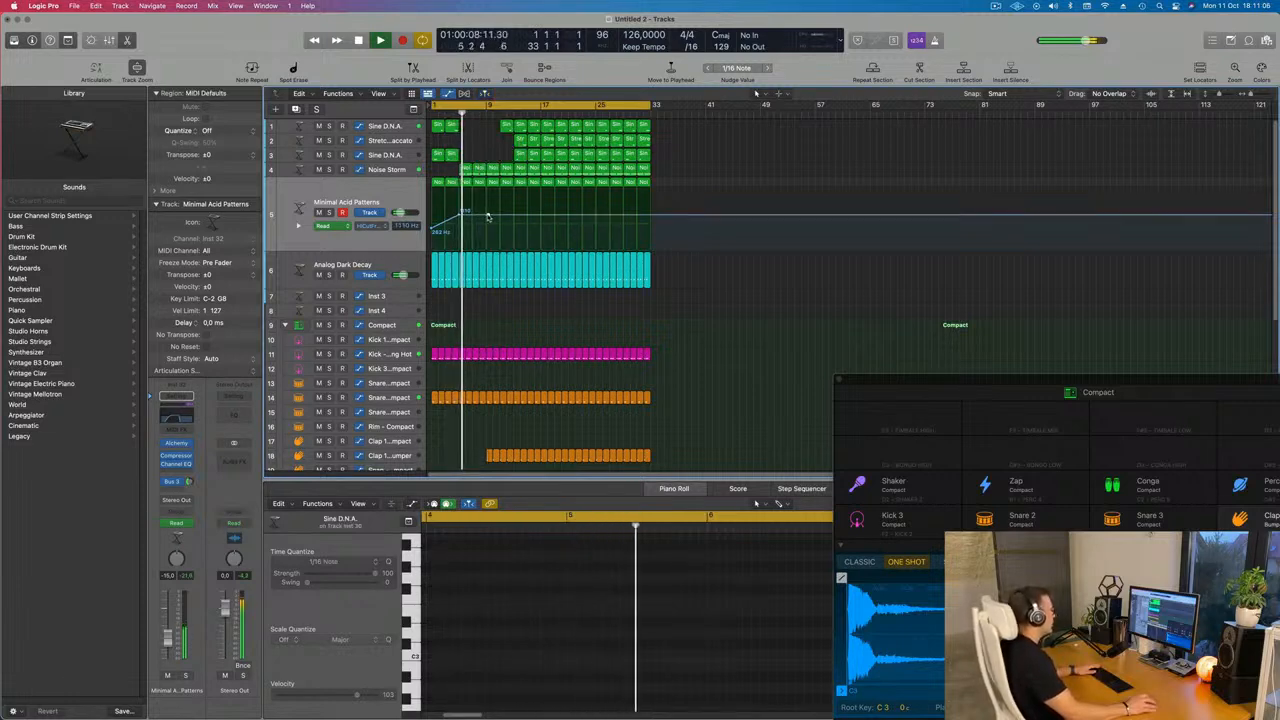
Raise the high cut automation end to 20000 Hz, and record a falling Alchemy Low Pass sweep in Touch mode reaching 0% near bar 12
drag(488, 216, 490, 189)
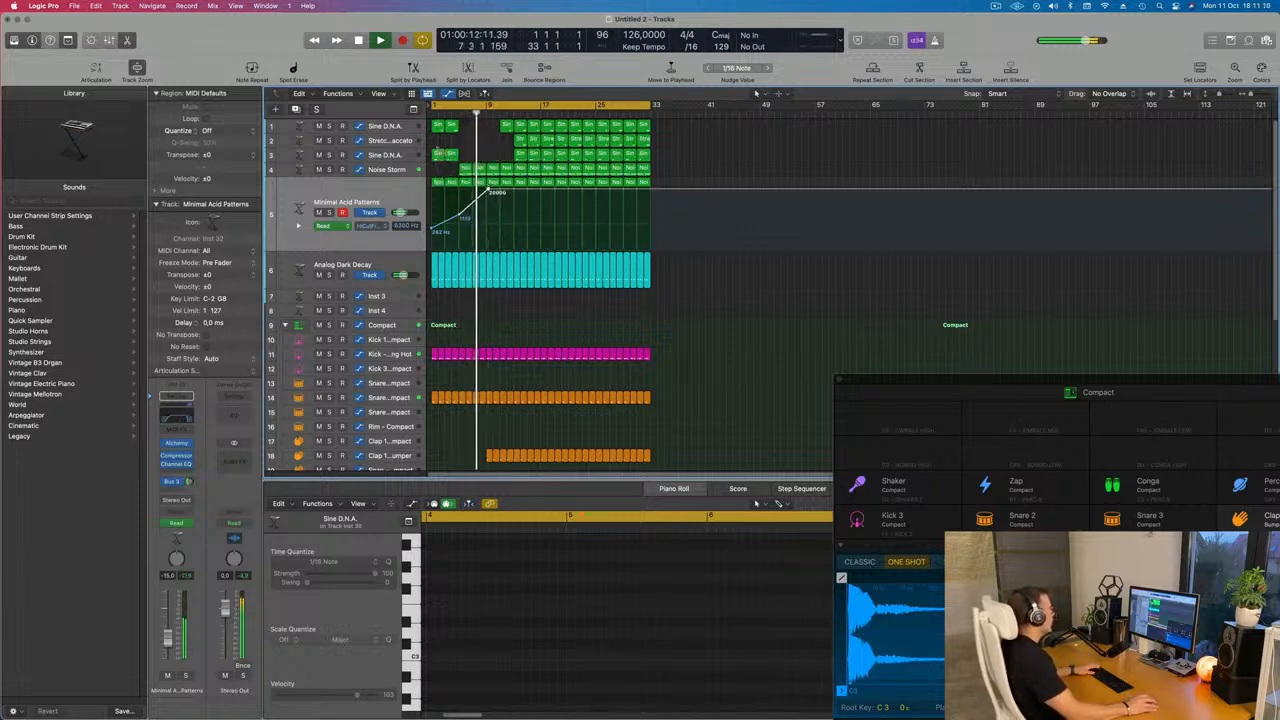
click(297, 226)
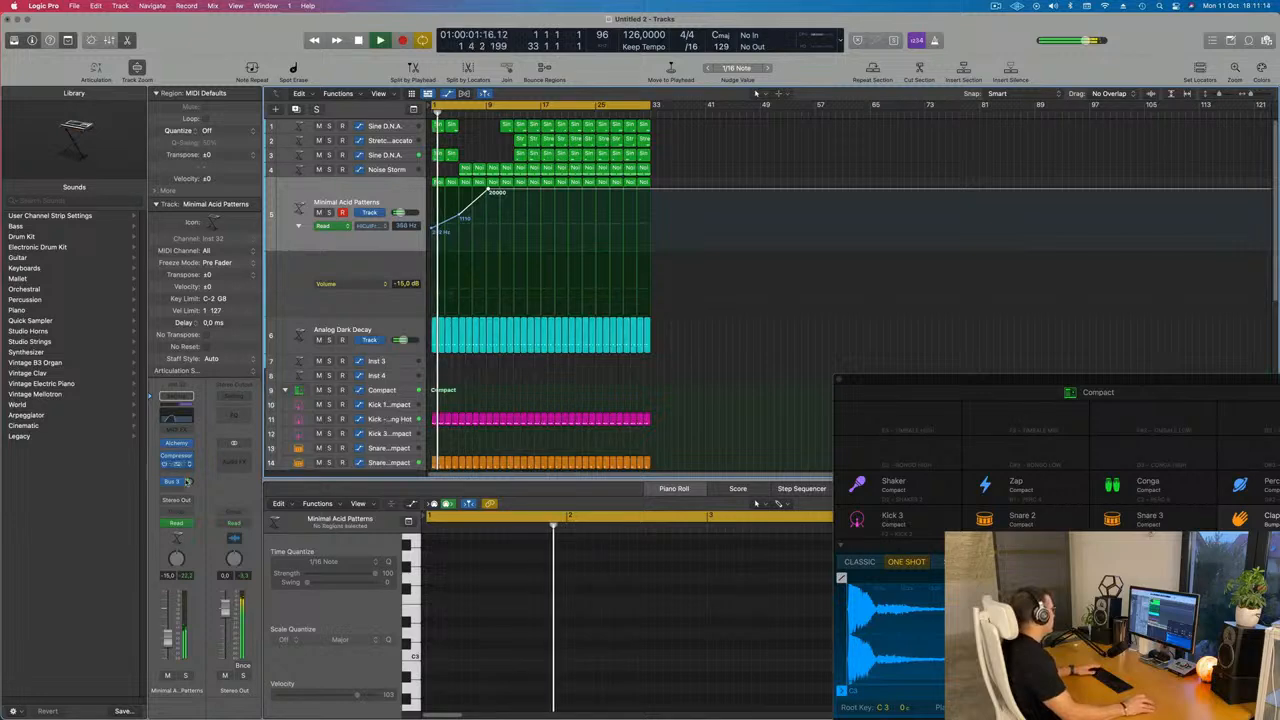
click(188, 523)
click(182, 537)
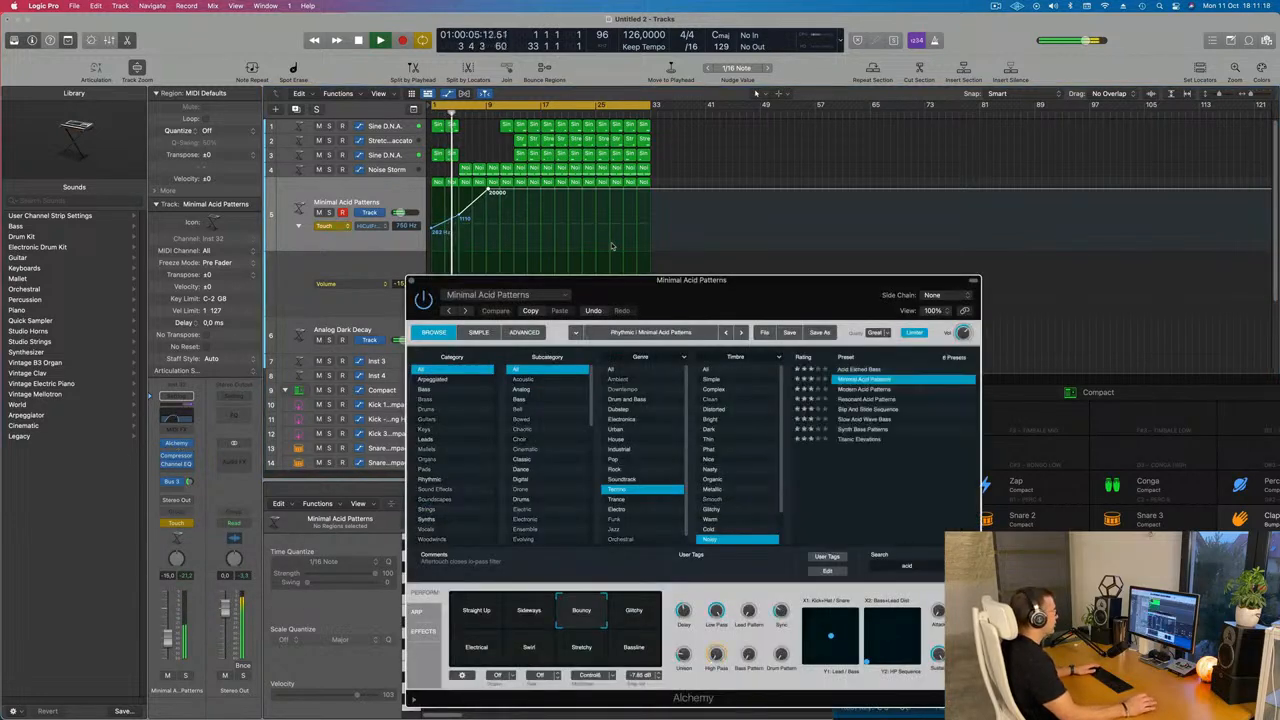
drag(697, 283, 893, 138)
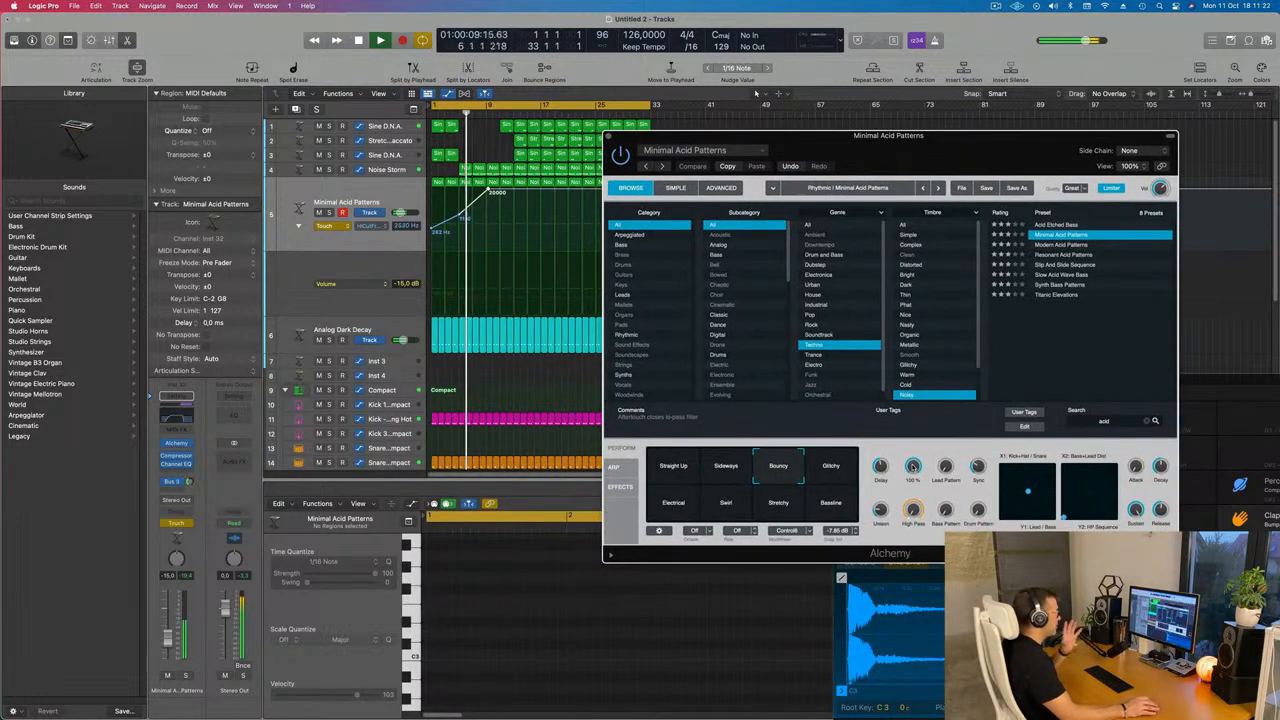
drag(912, 466, 919, 543)
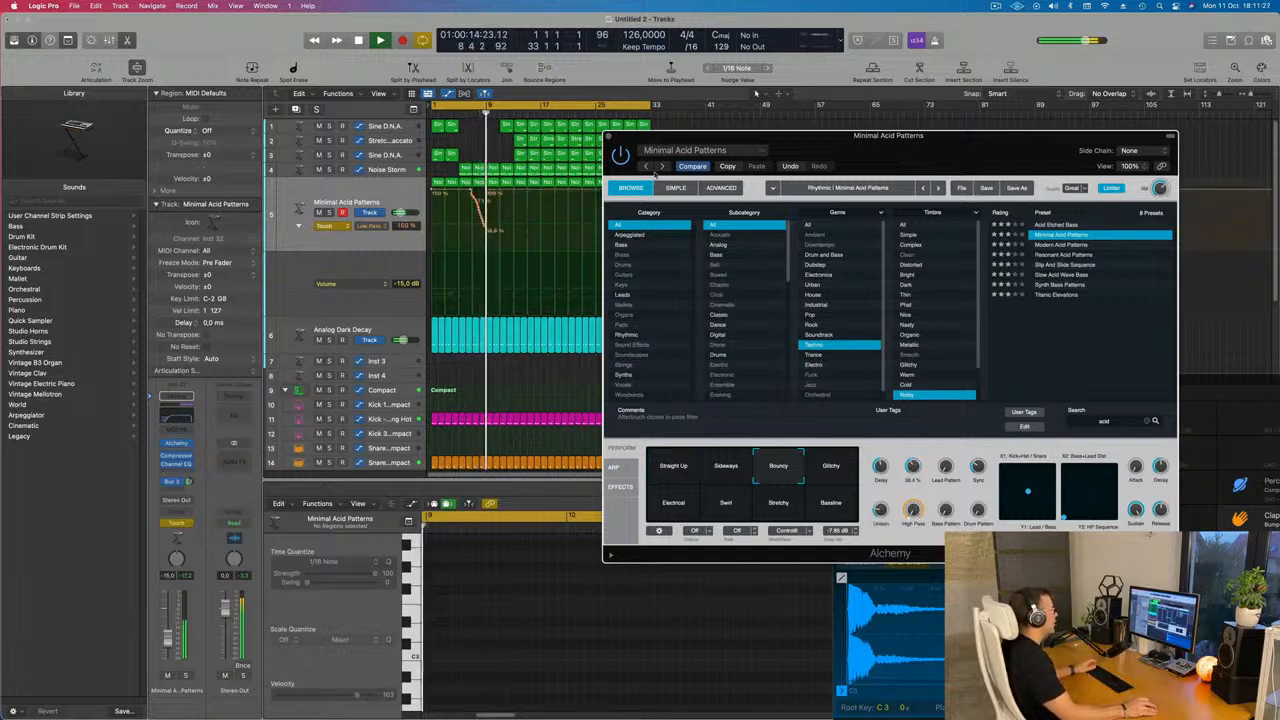
click(608, 136)
mouse_move(487, 189)
mouse_down()
mouse_move(446, 189)
mouse_move(514, 223)
mouse_move(514, 246)
mouse_up()
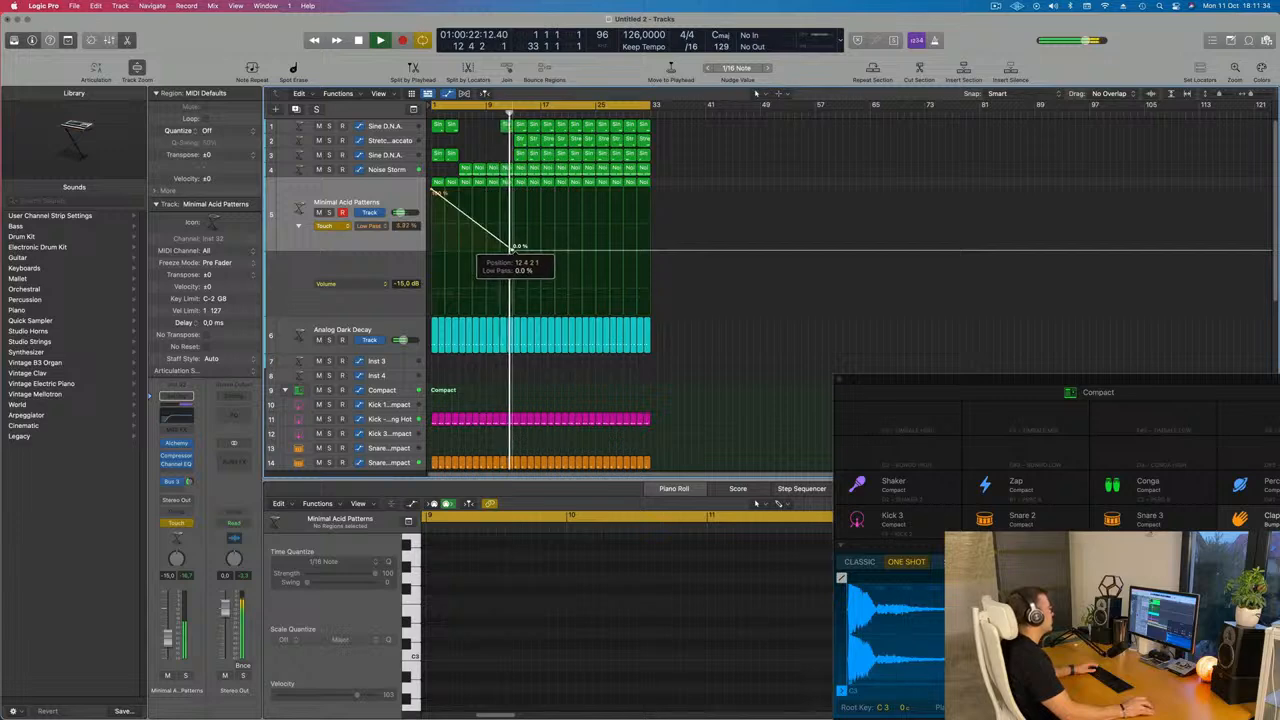
key(Return)
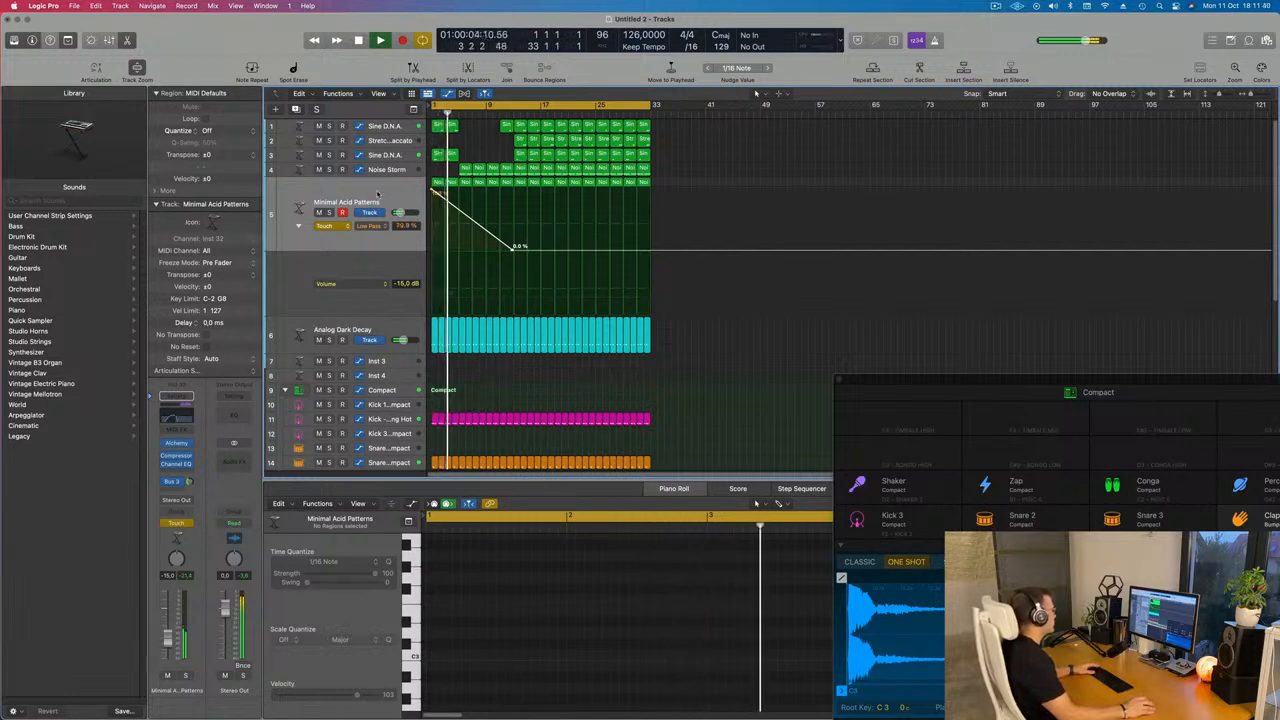
Set Minimal Acid Patterns automation back to Read and show the Alchemy Low Pass and Channel EQ High Cut Frequency lanes
click(329, 227)
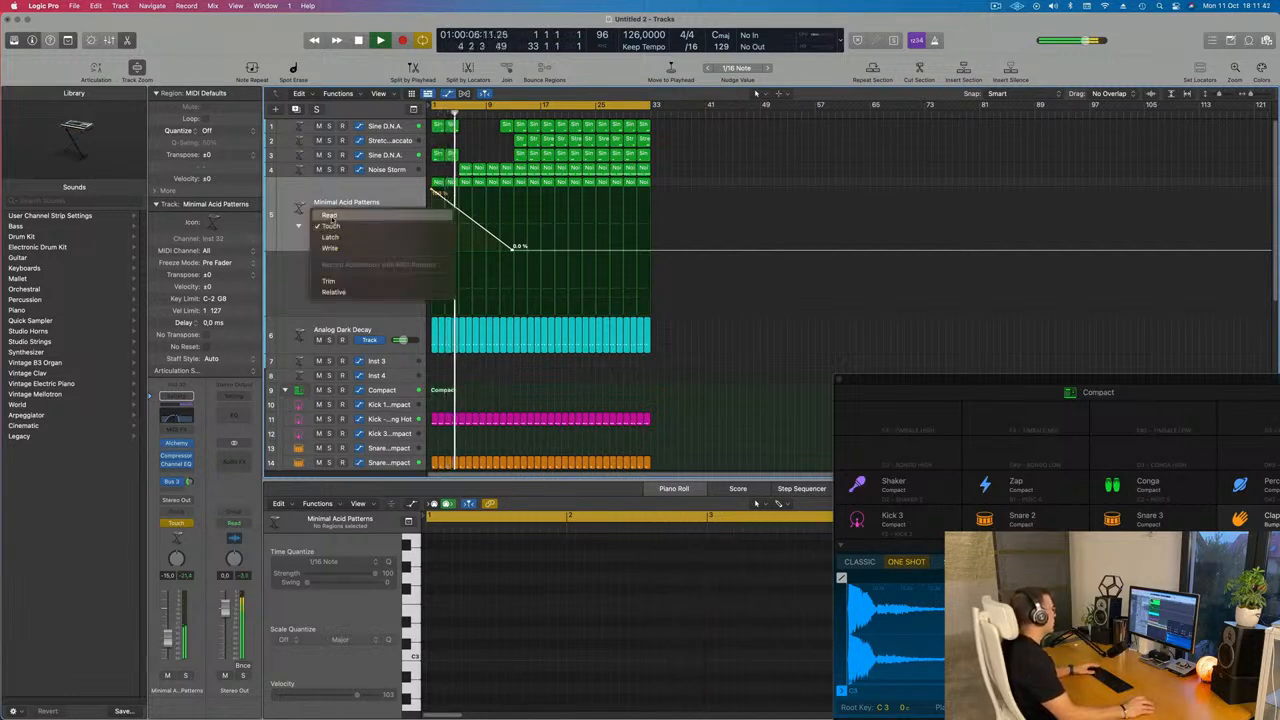
click(330, 225)
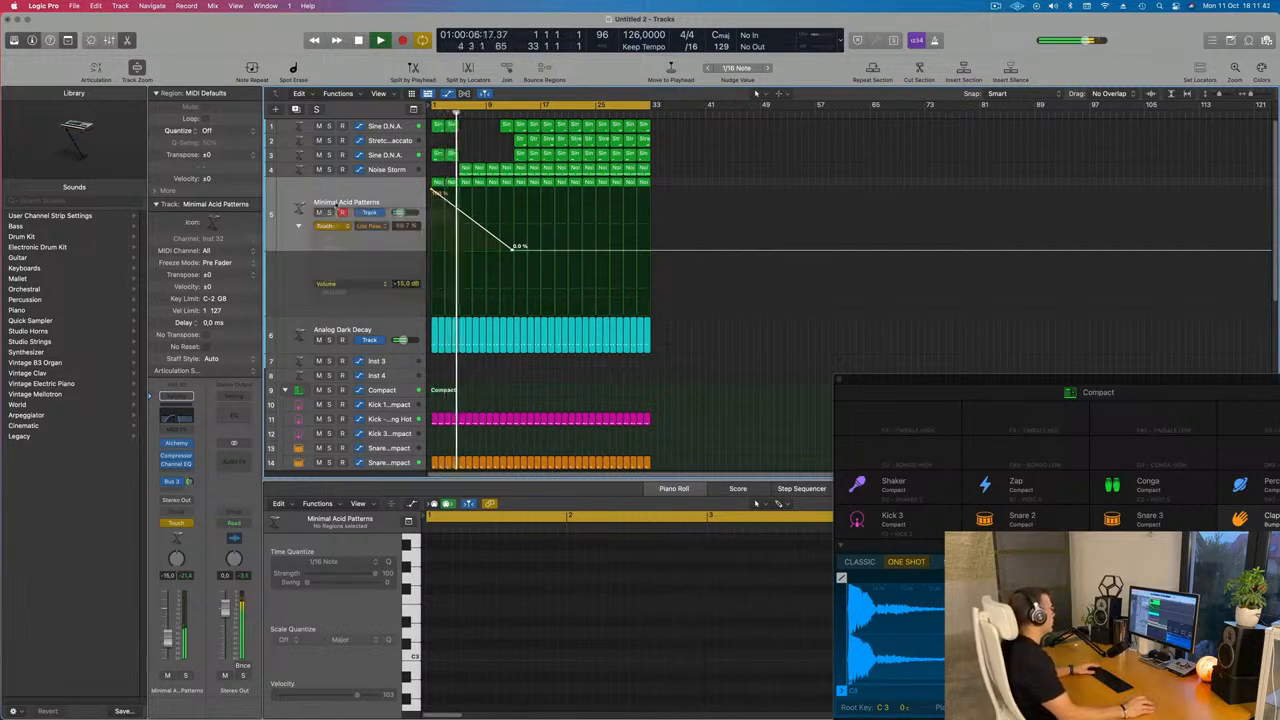
click(360, 285)
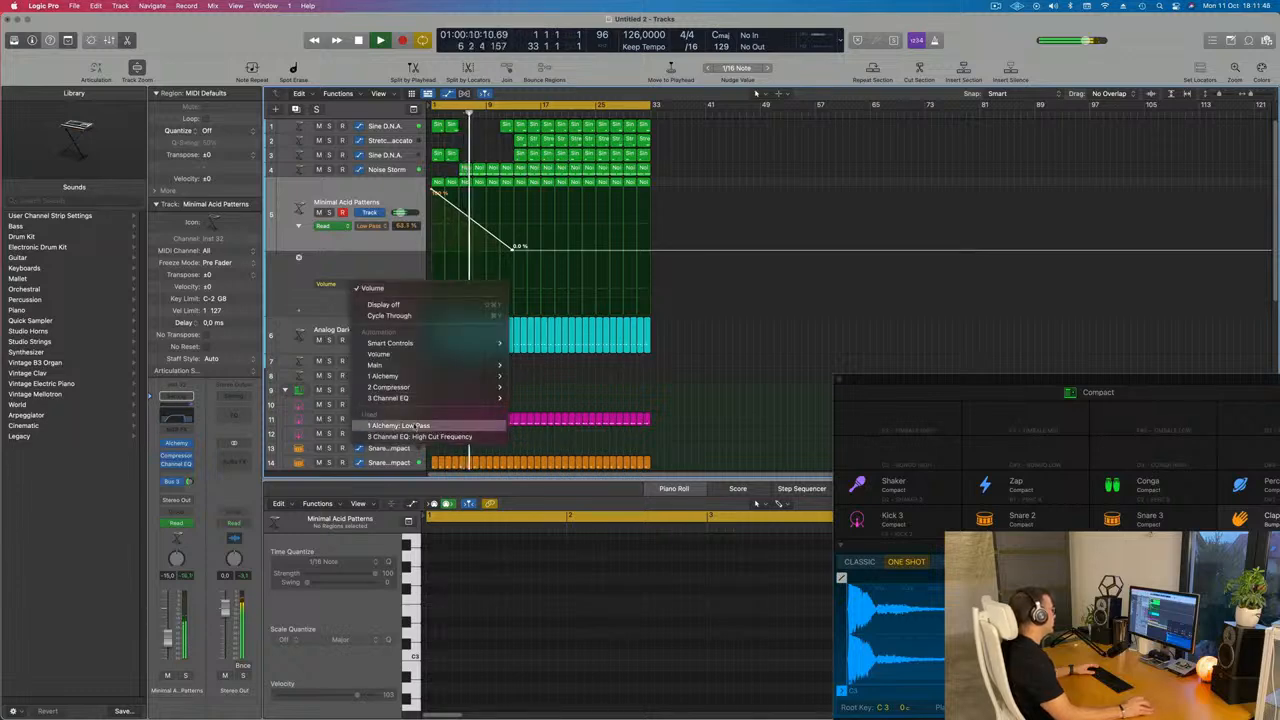
click(415, 427)
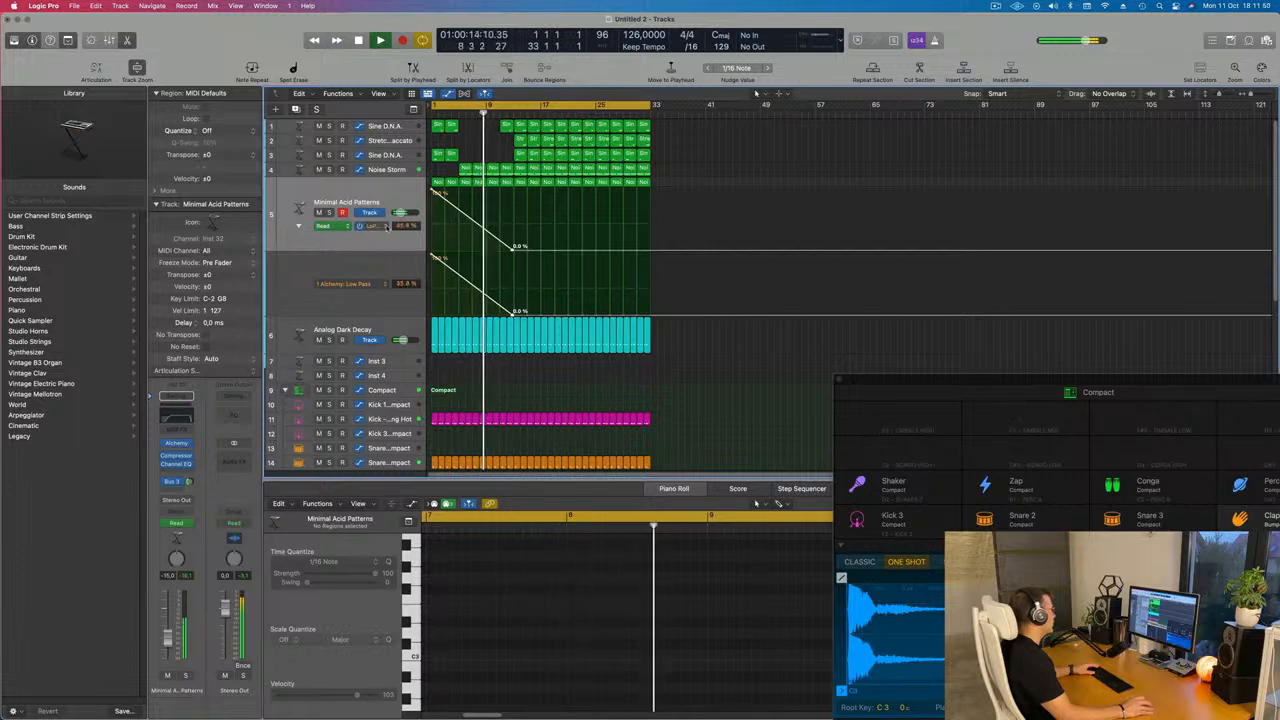
click(386, 226)
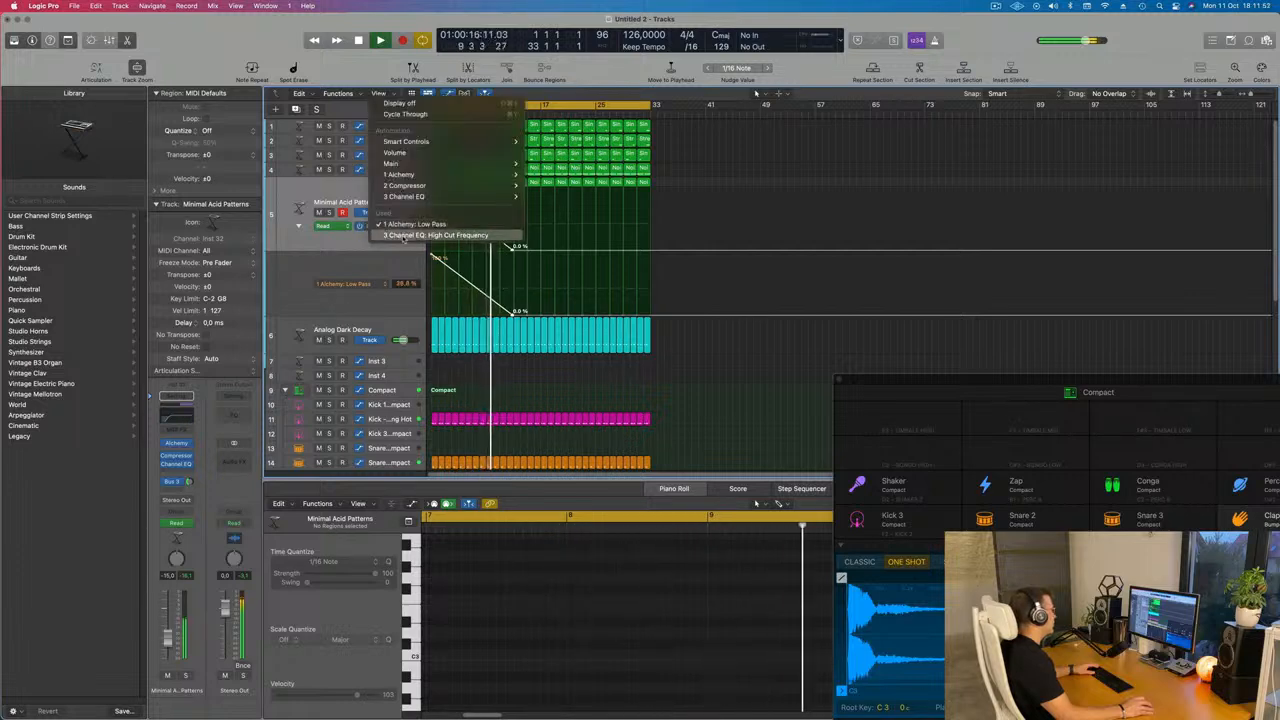
click(404, 236)
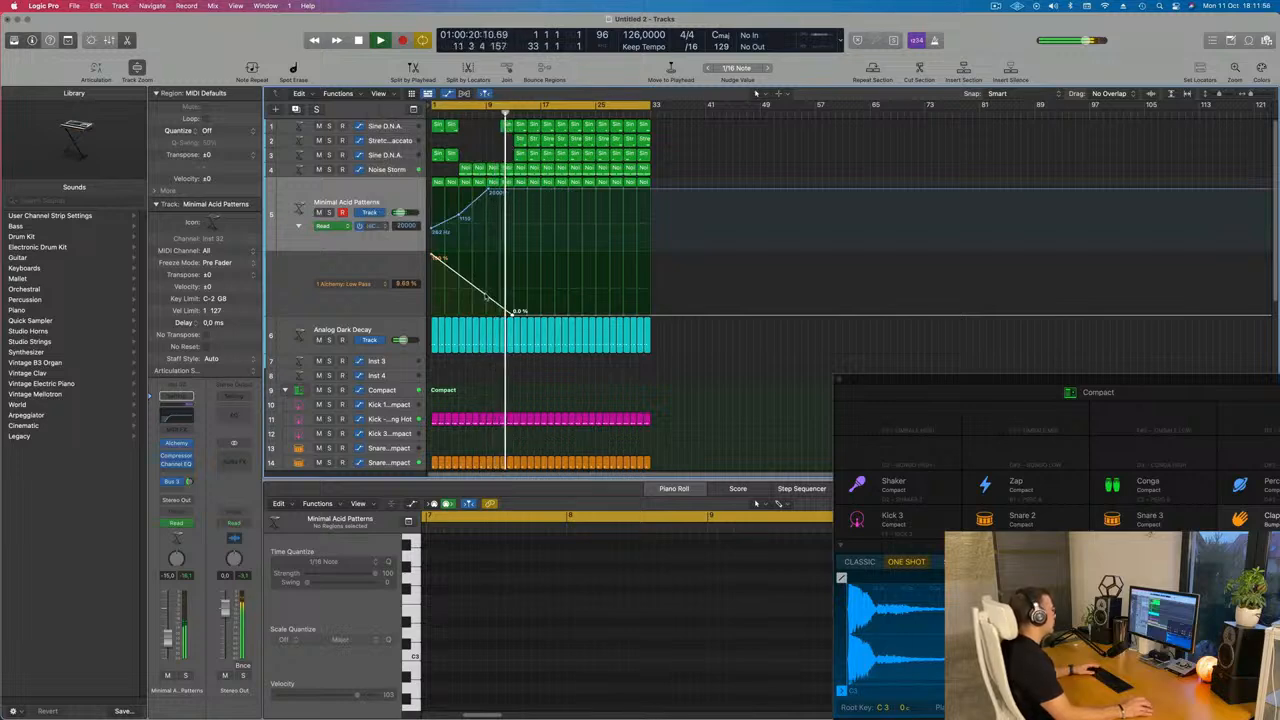
Reshape the Low Pass automation into a dip to about 33% that returns to 100% near bar 9, and play
drag(513, 311, 480, 298)
key(space)
key(space)
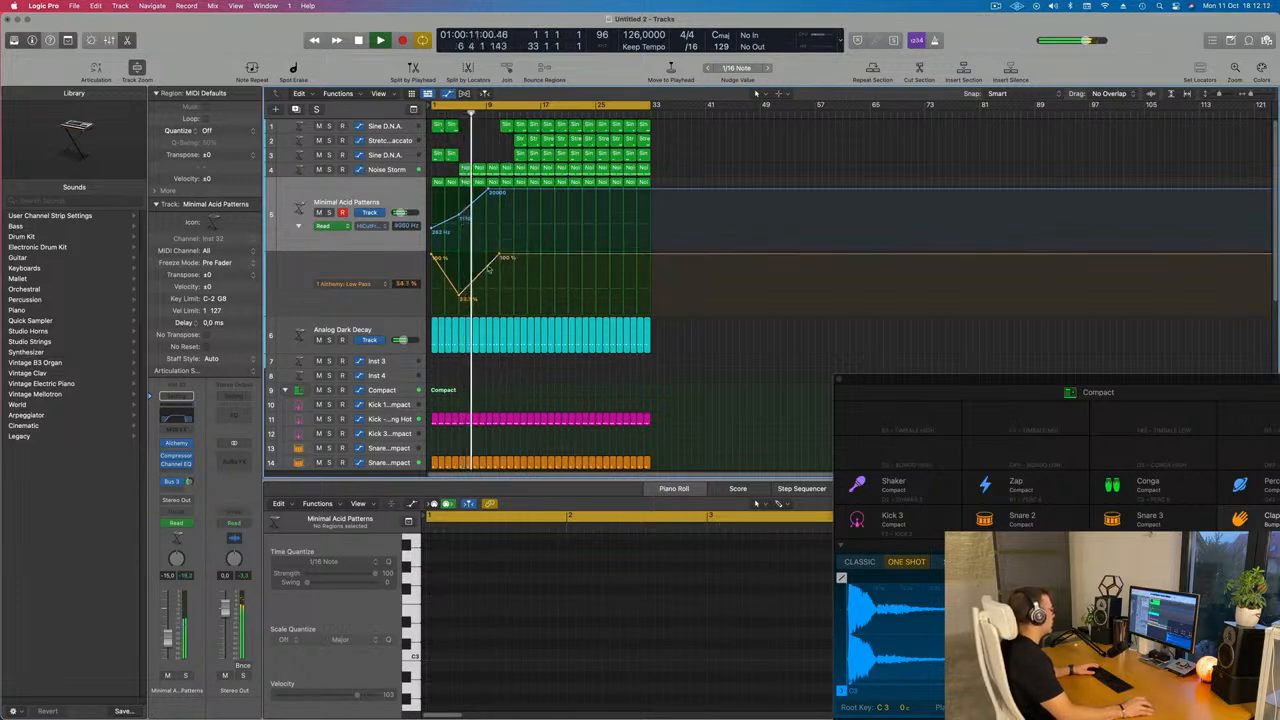
drag(500, 257, 492, 257)
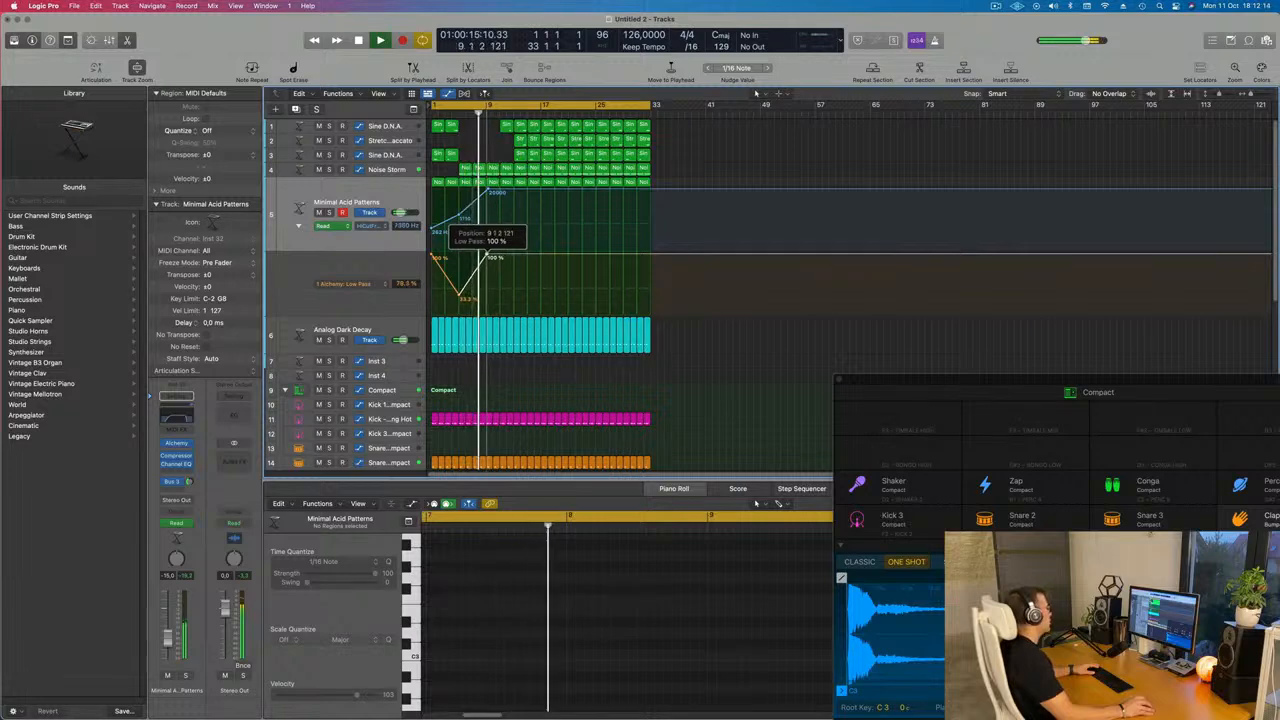
Open the Noise Storm track's Channel EQ, set a low cut at about 374 Hz, and nudge its fader
click(390, 170)
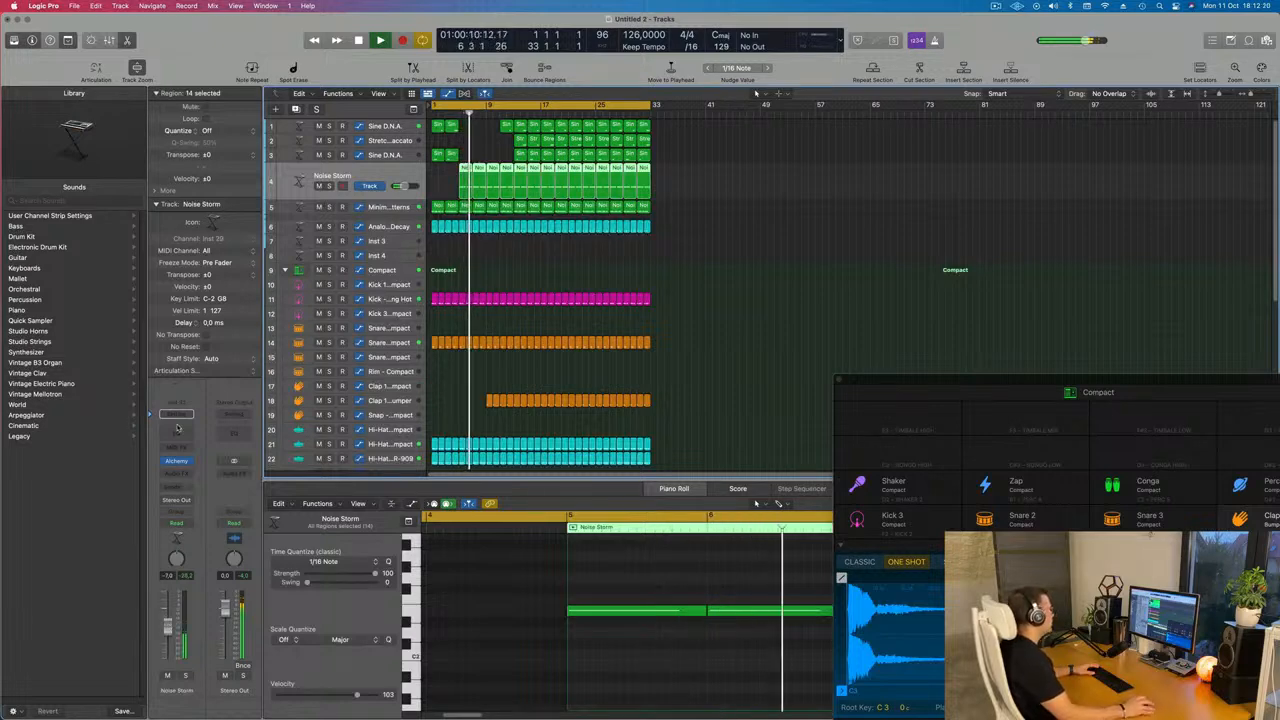
click(176, 412)
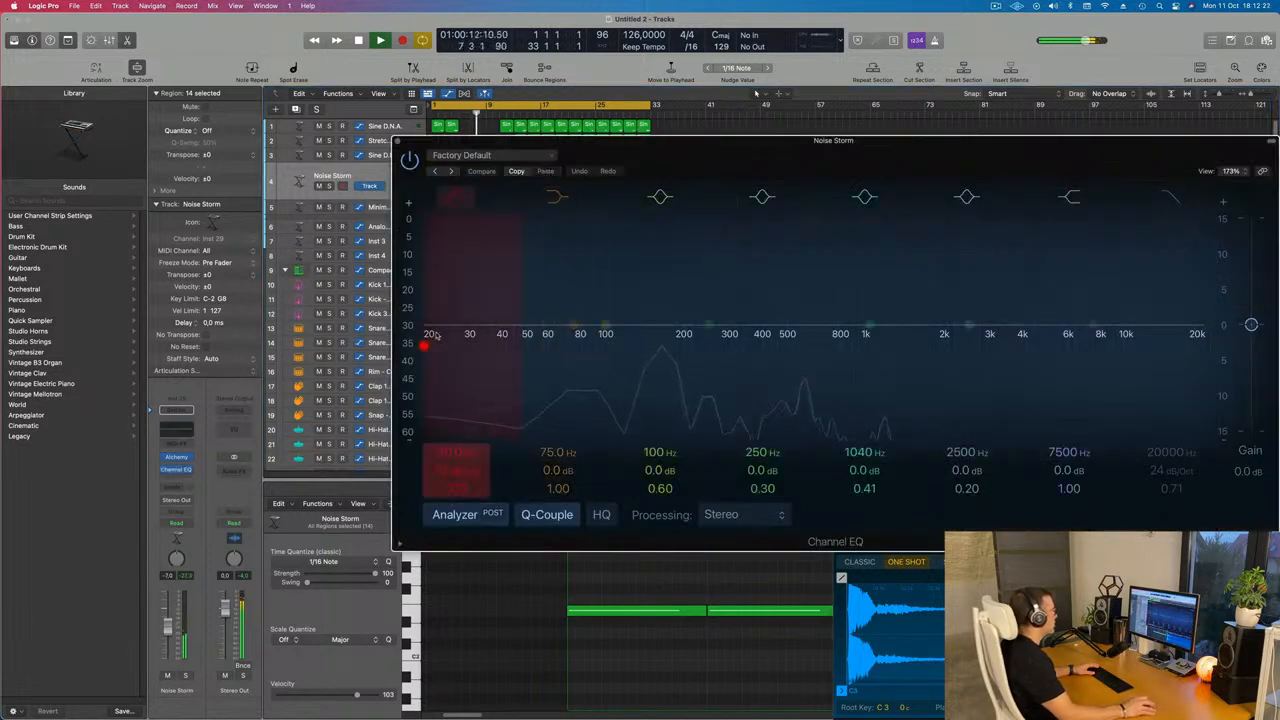
drag(476, 340, 747, 298)
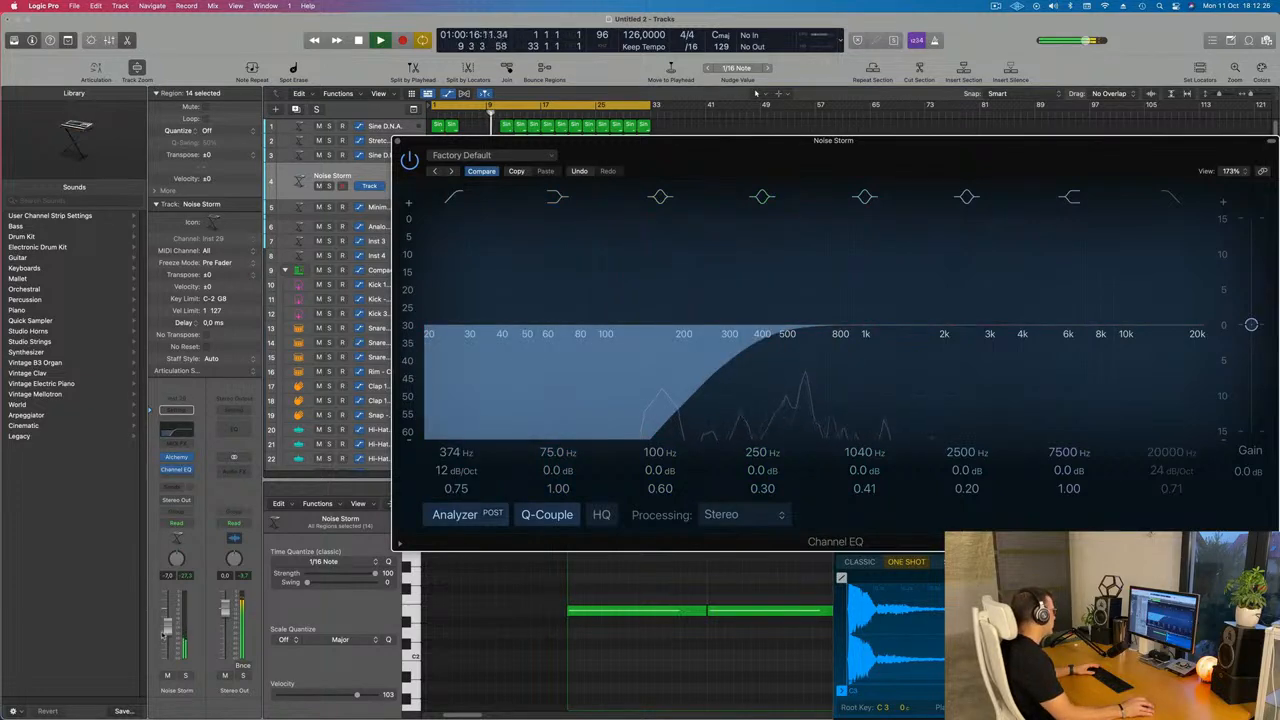
drag(171, 629, 171, 626)
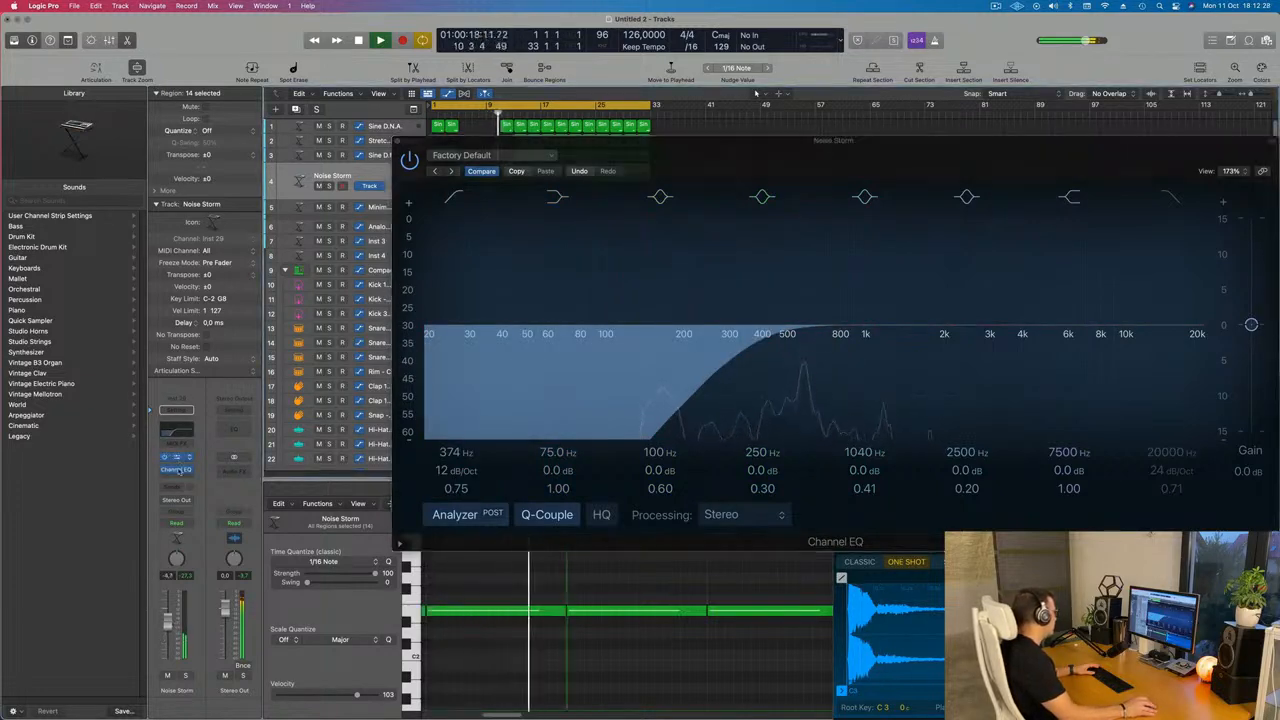
Add Noise Storm sends to the Bus 3 Delay and Bus 2 Reverb, then close the EQ window
click(174, 488)
mouse_move(200, 503)
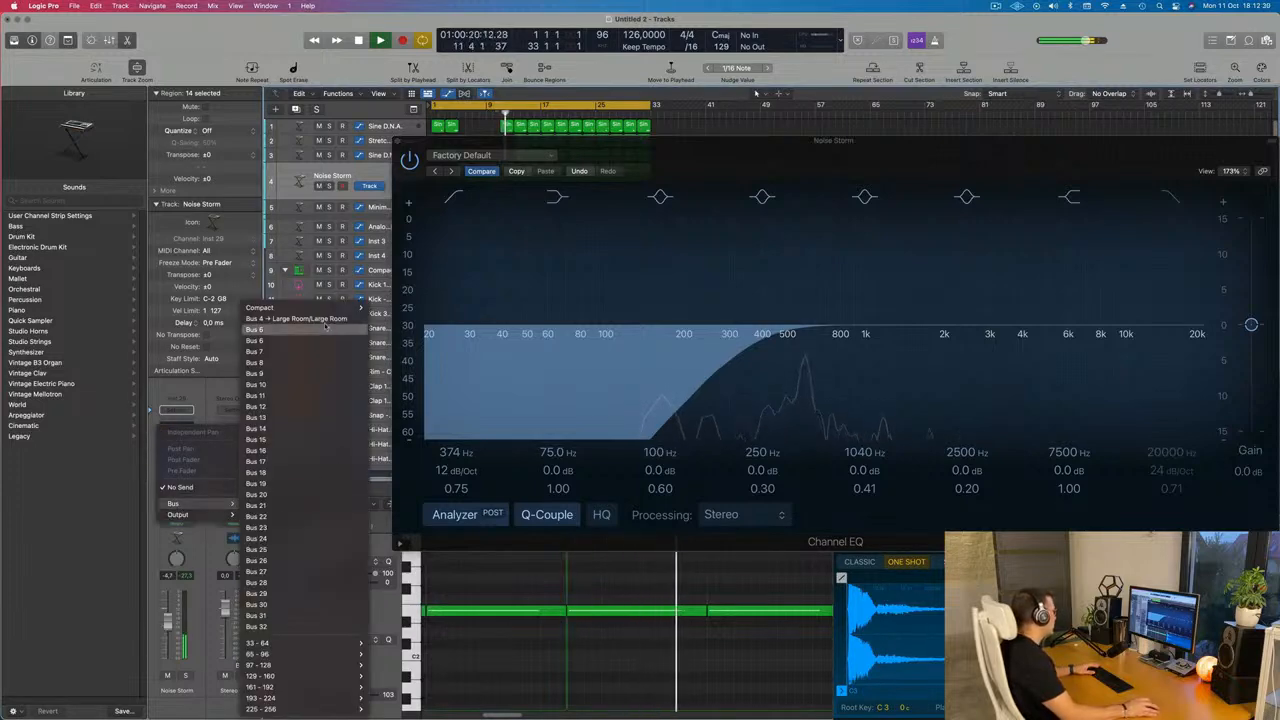
mouse_move(328, 308)
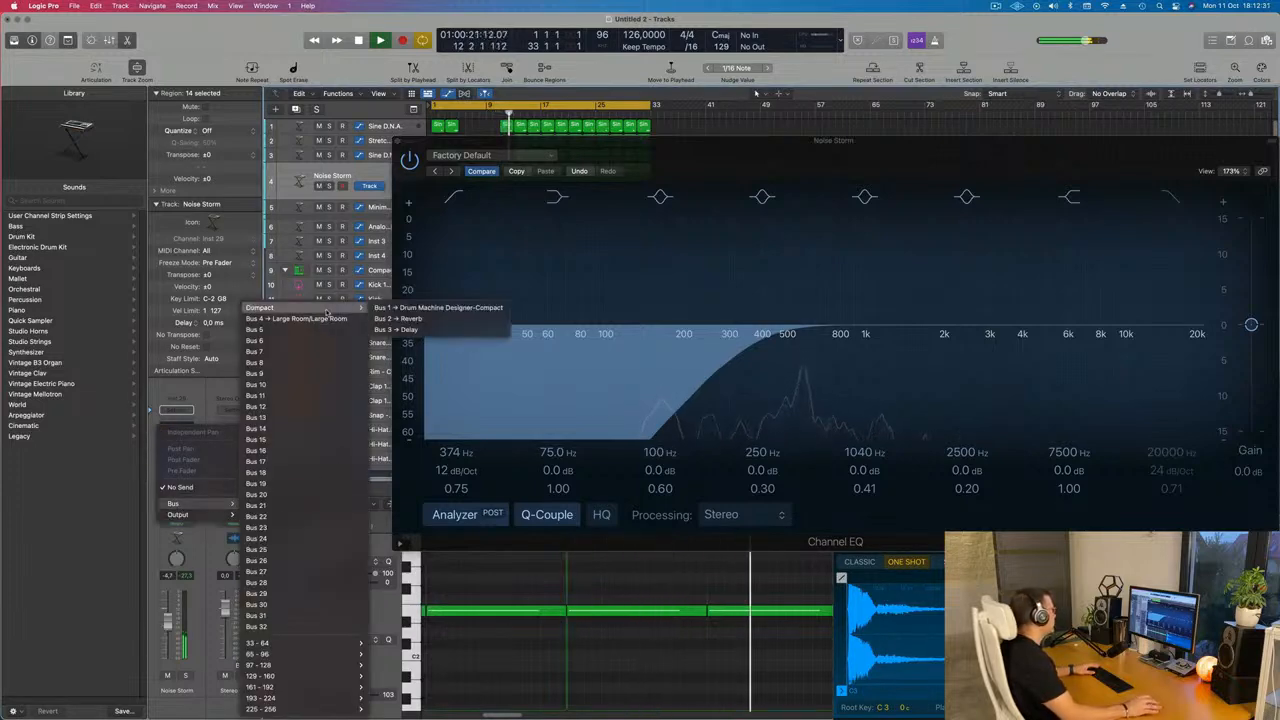
click(400, 329)
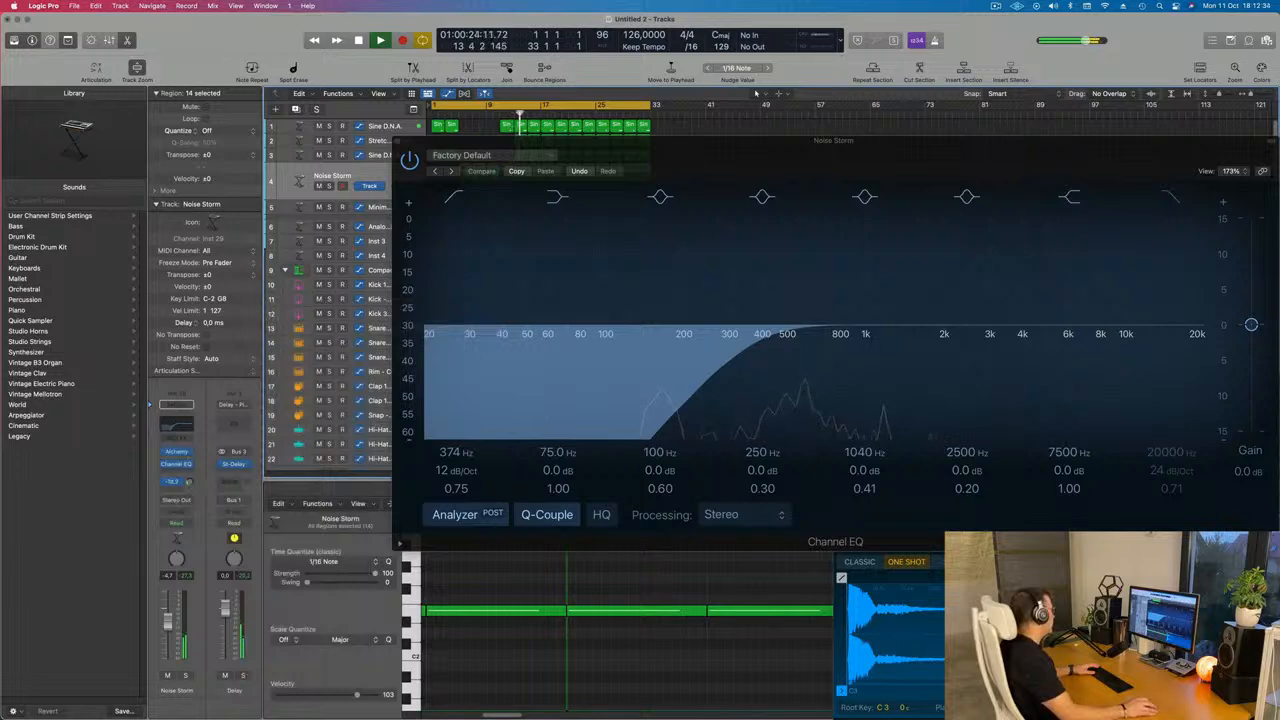
click(174, 490)
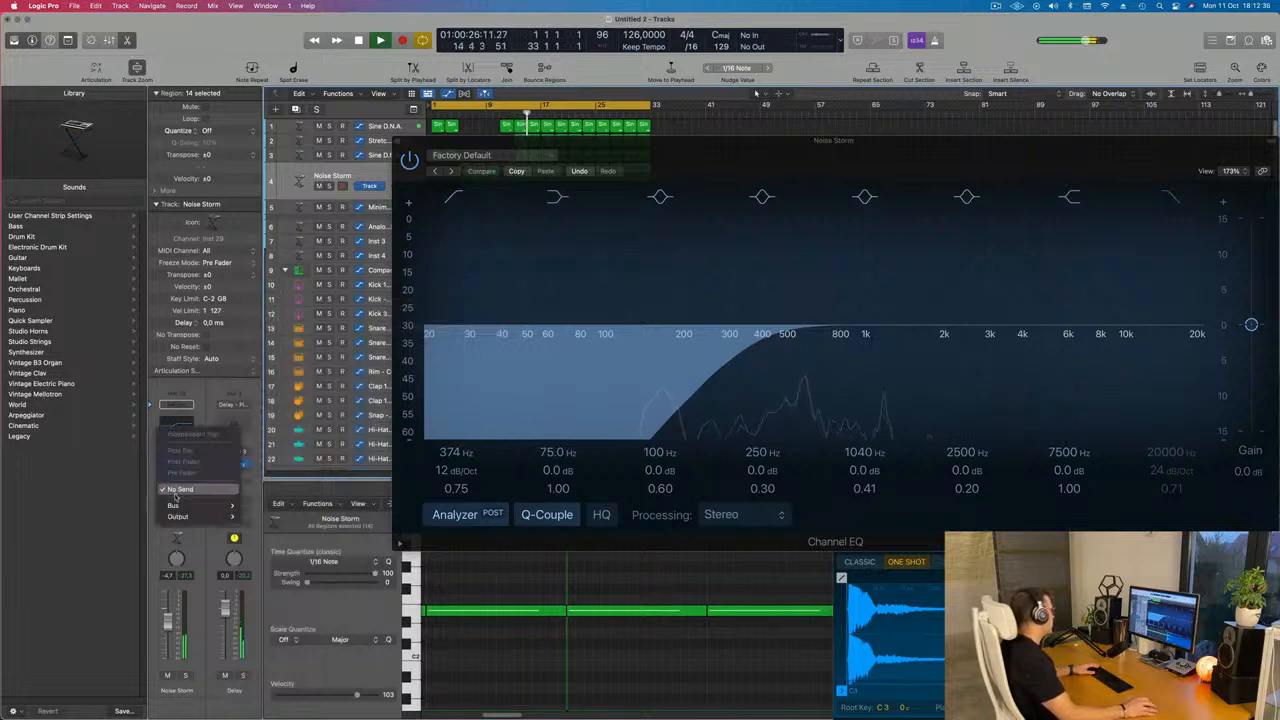
mouse_move(200, 505)
mouse_move(328, 308)
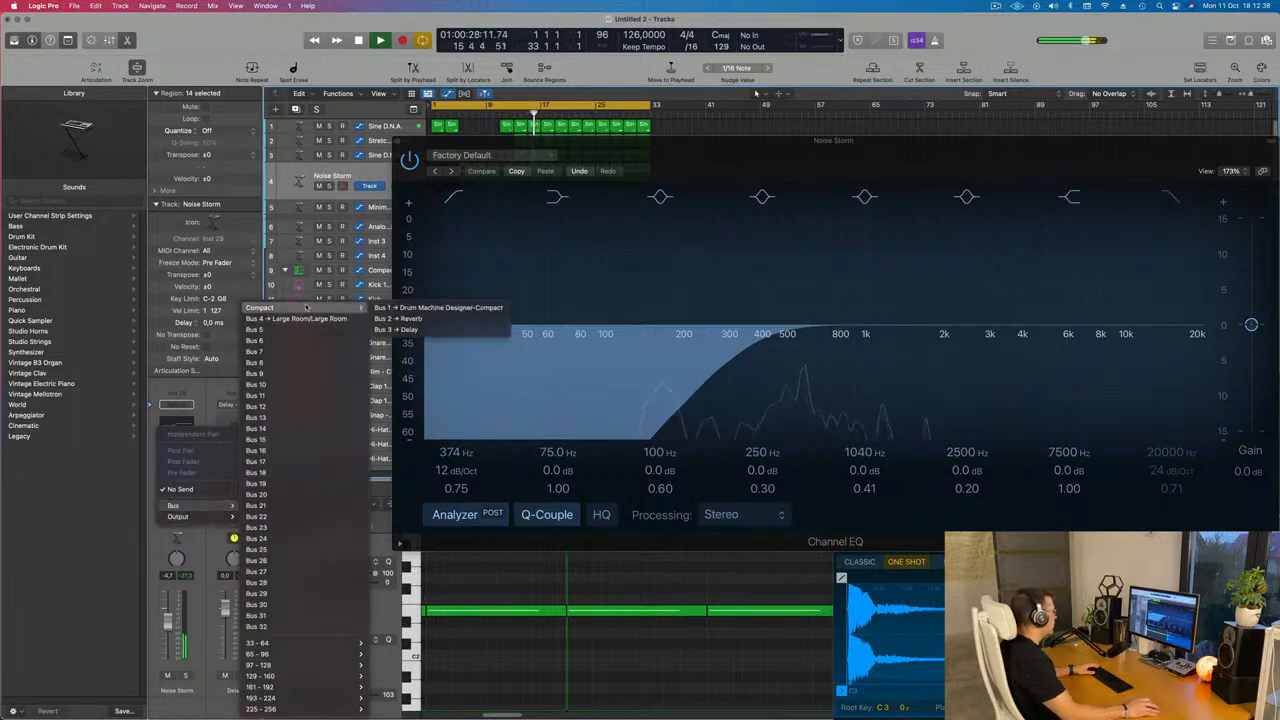
click(420, 321)
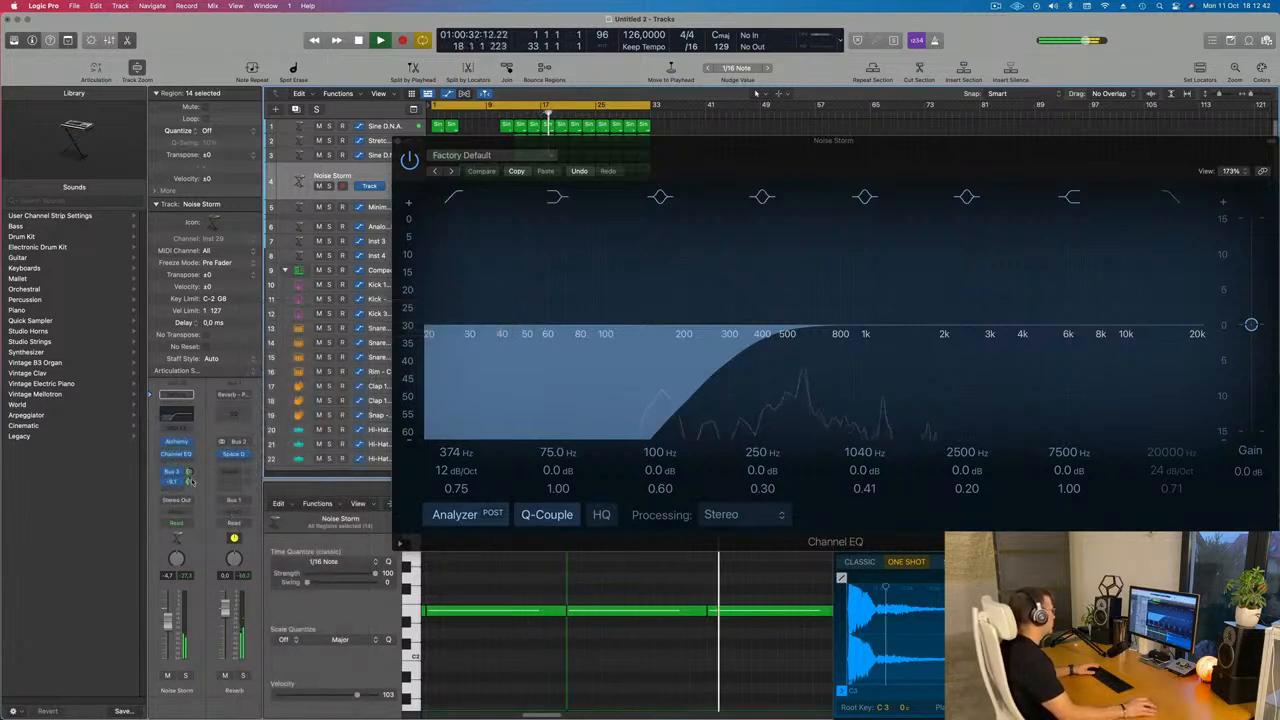
click(398, 143)
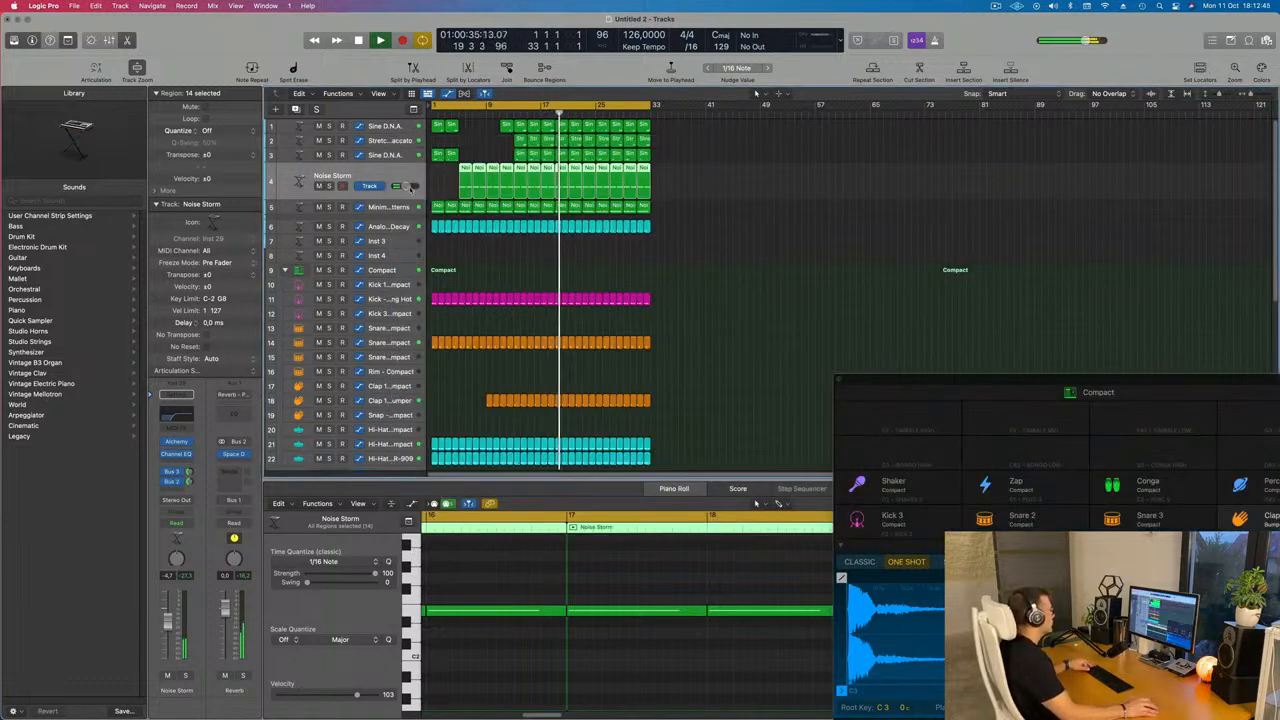
Play the beat from the start and save the project as 260
click(524, 260)
key(Return)
key(space)
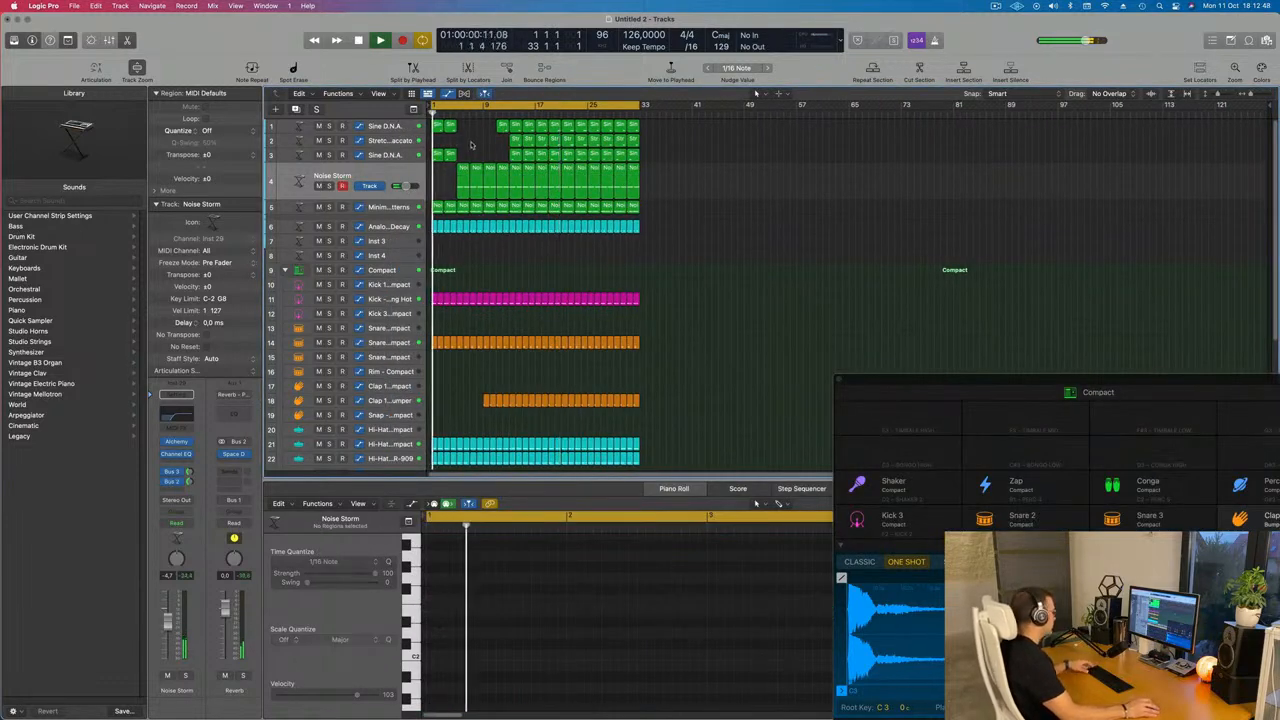
key(super+s)
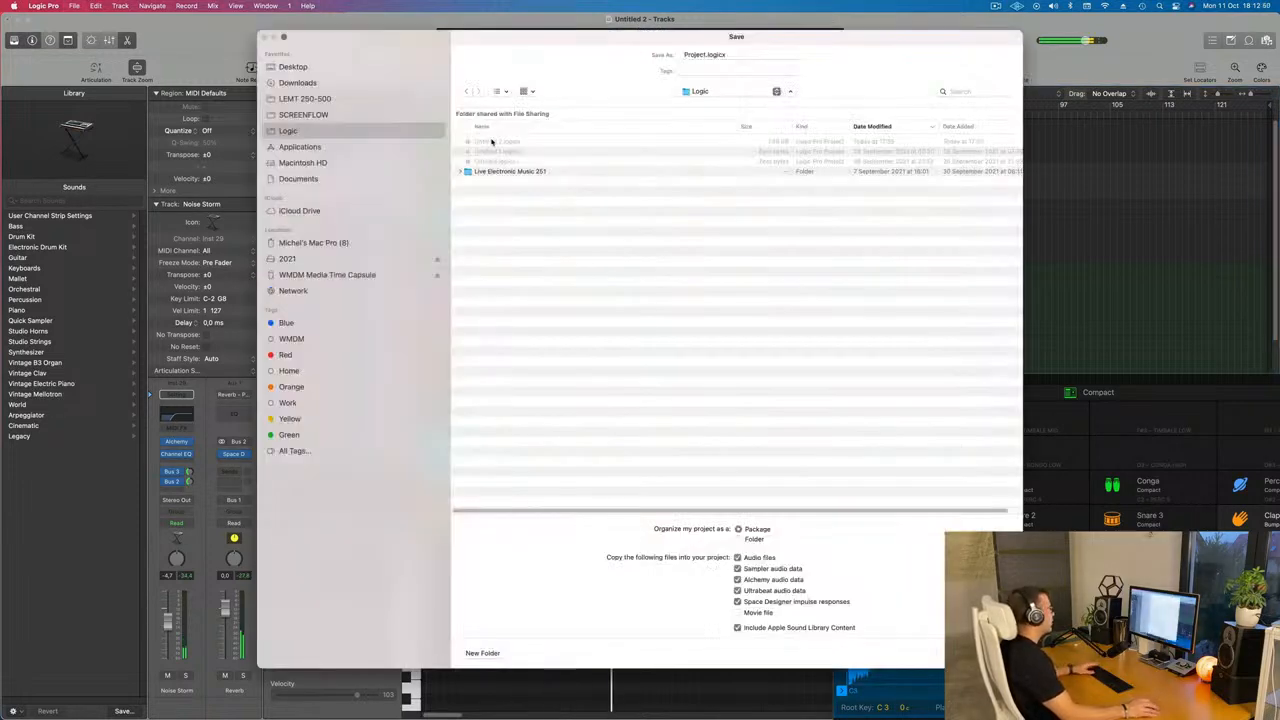
click(311, 98)
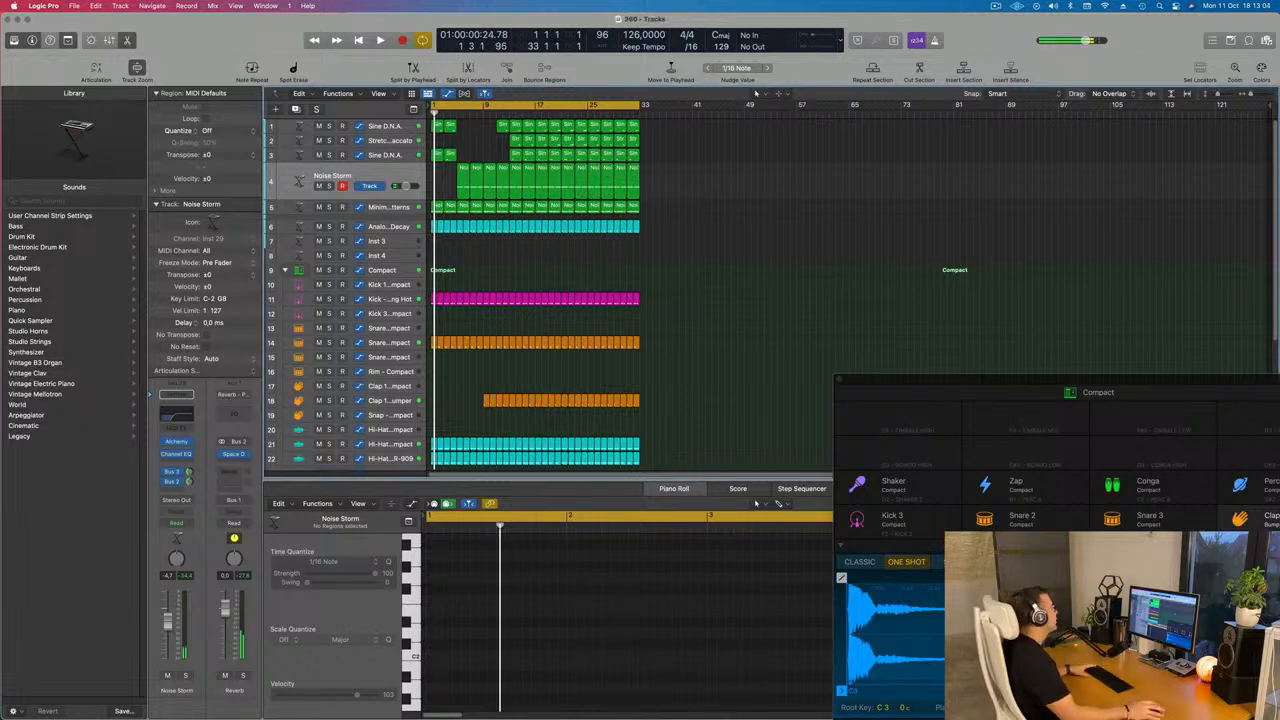
Play back the arrangement and look over the Noise Storm track's regions
key(space)
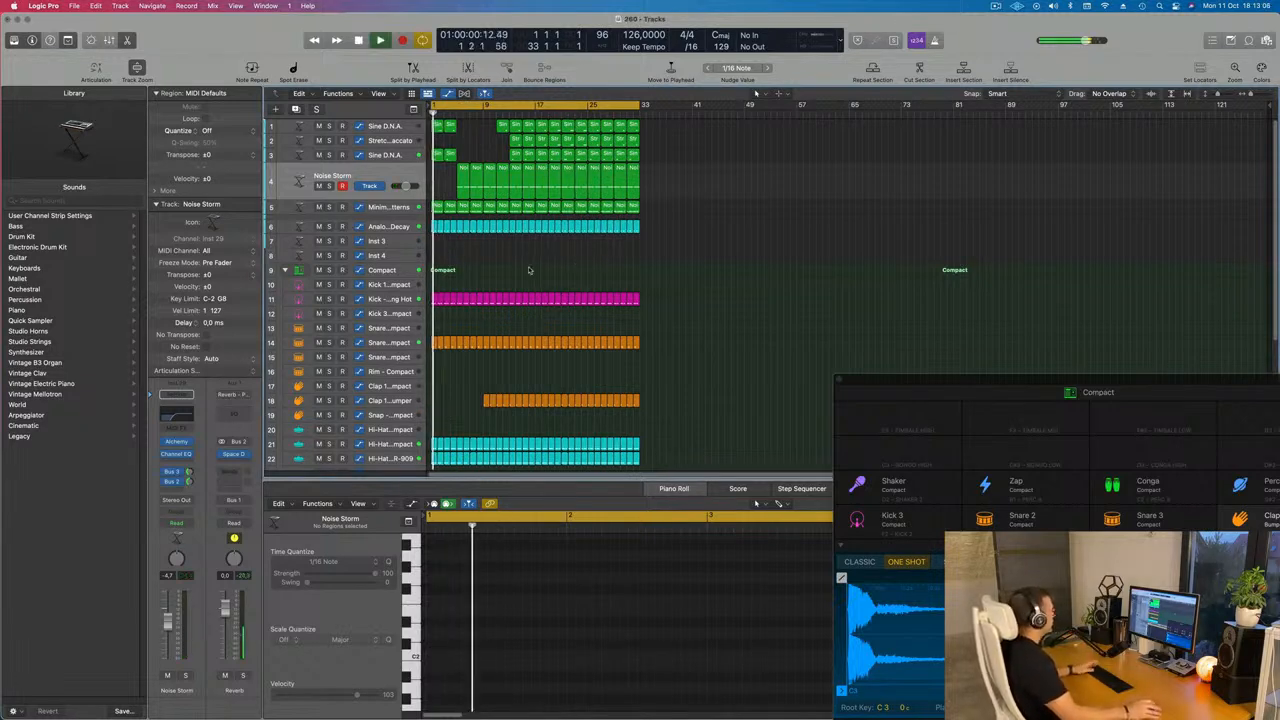
key(space)
key(space)
scroll(532, 268, up, 2)
scroll(532, 268, up, 1)
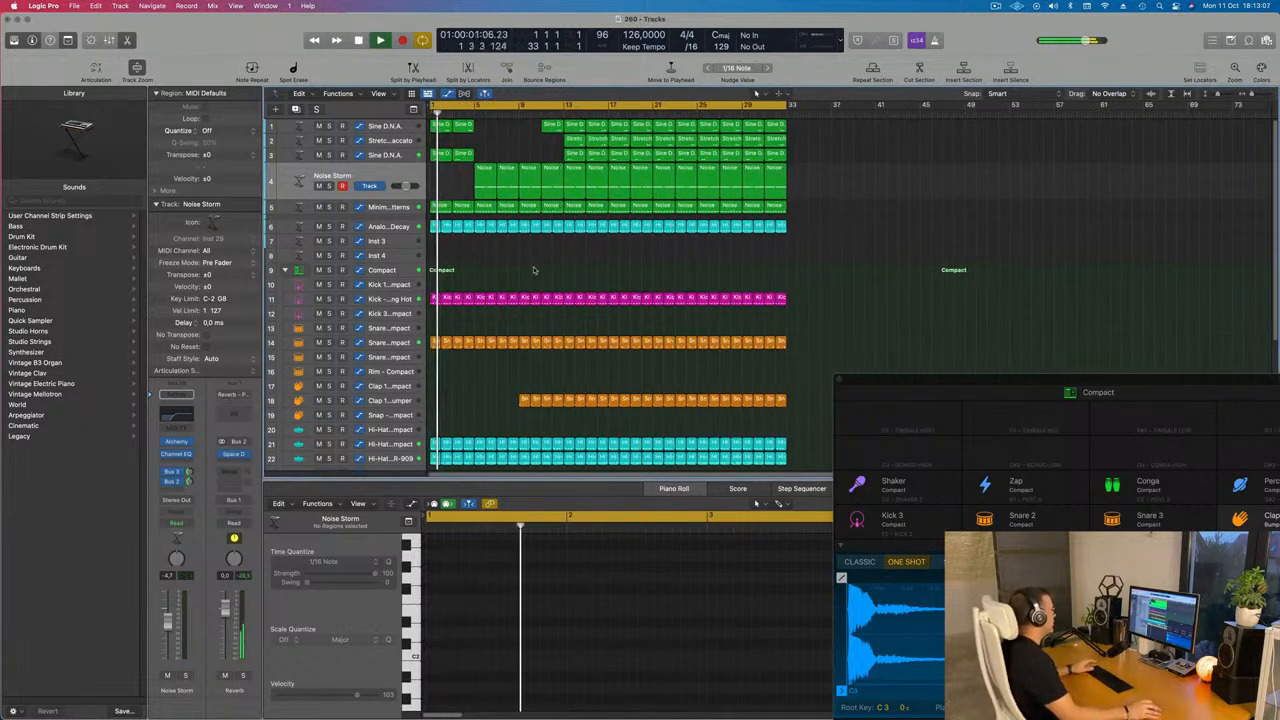
click(383, 176)
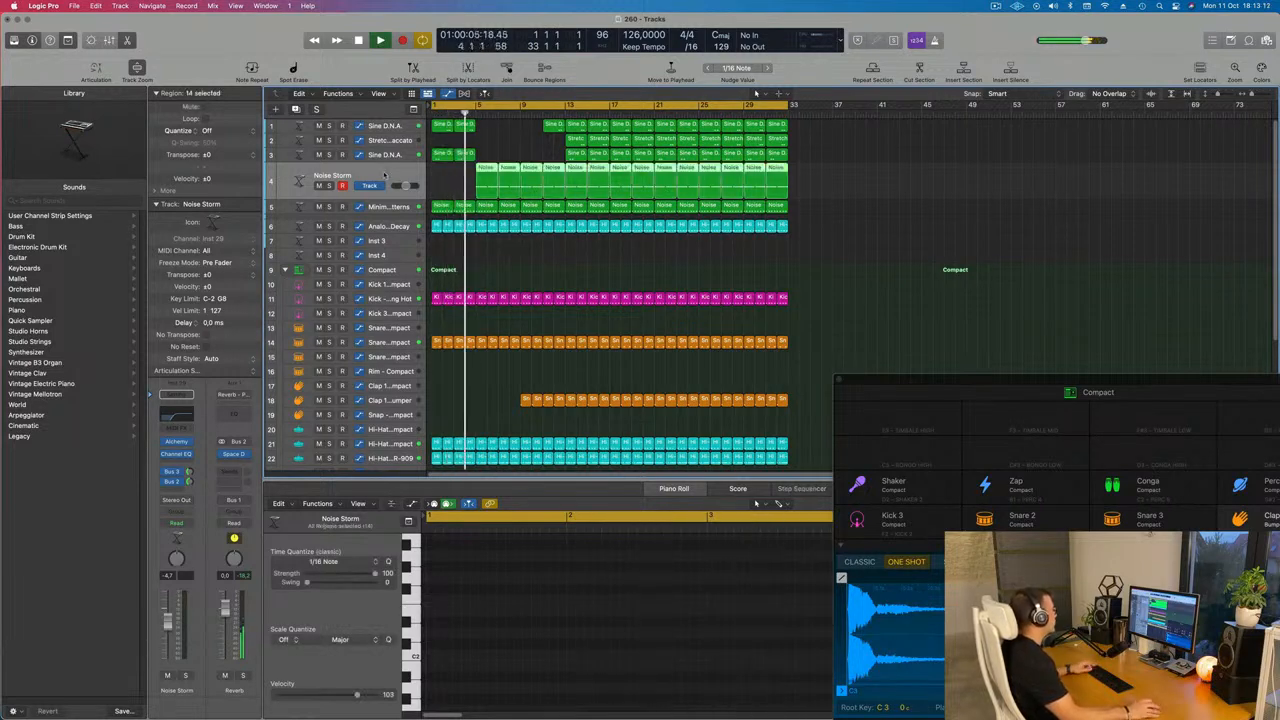
scroll(398, 177, up, 1)
scroll(398, 177, down, 3)
scroll(471, 262, down, 3)
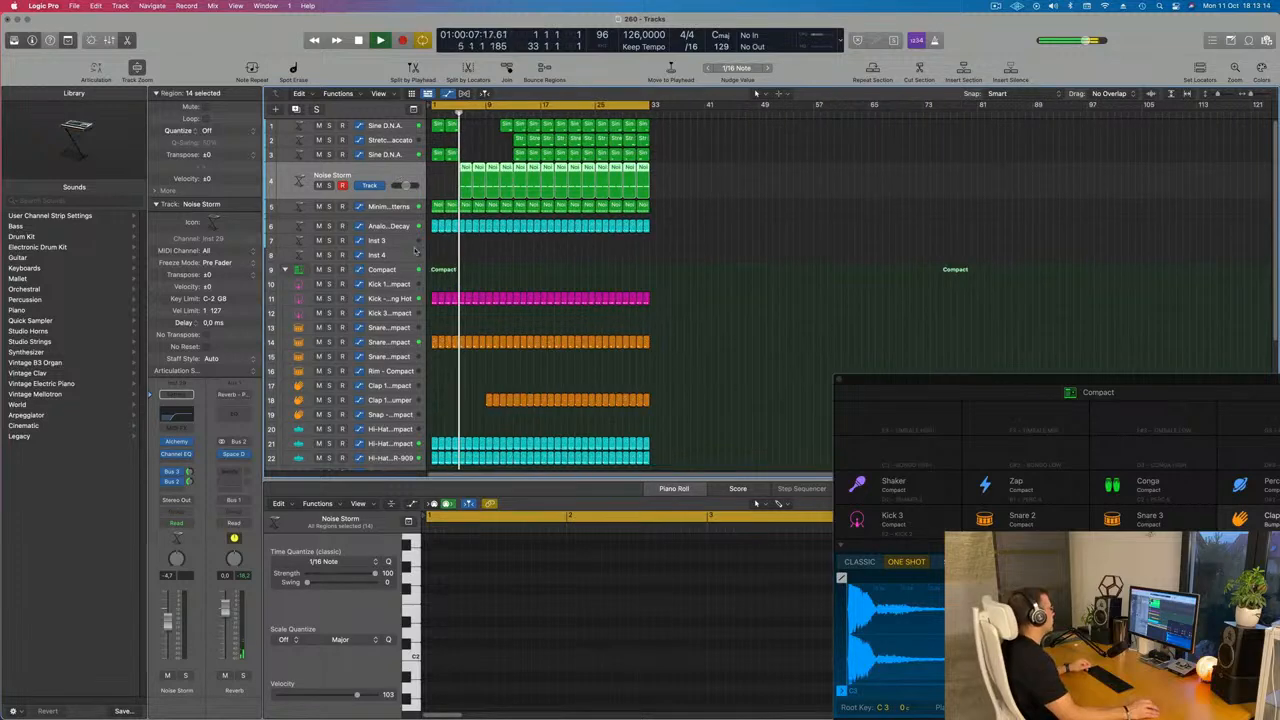
scroll(471, 262, up, 3)
scroll(471, 262, up, 3)
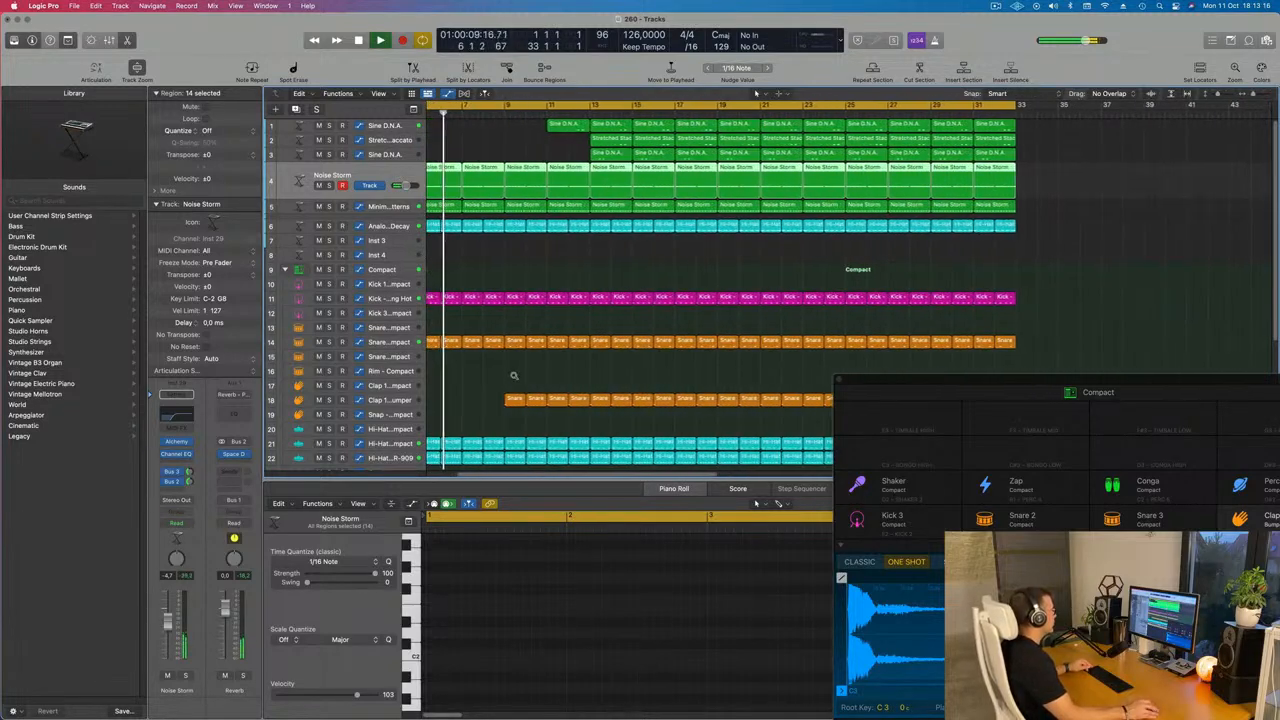
Delete the Clap 1 Bumper regions between bars 9 and 13
scroll(512, 372, down, 1)
drag(507, 387, 565, 402)
key(Delete)
scroll(547, 301, down, 1)
scroll(547, 301, left, 1)
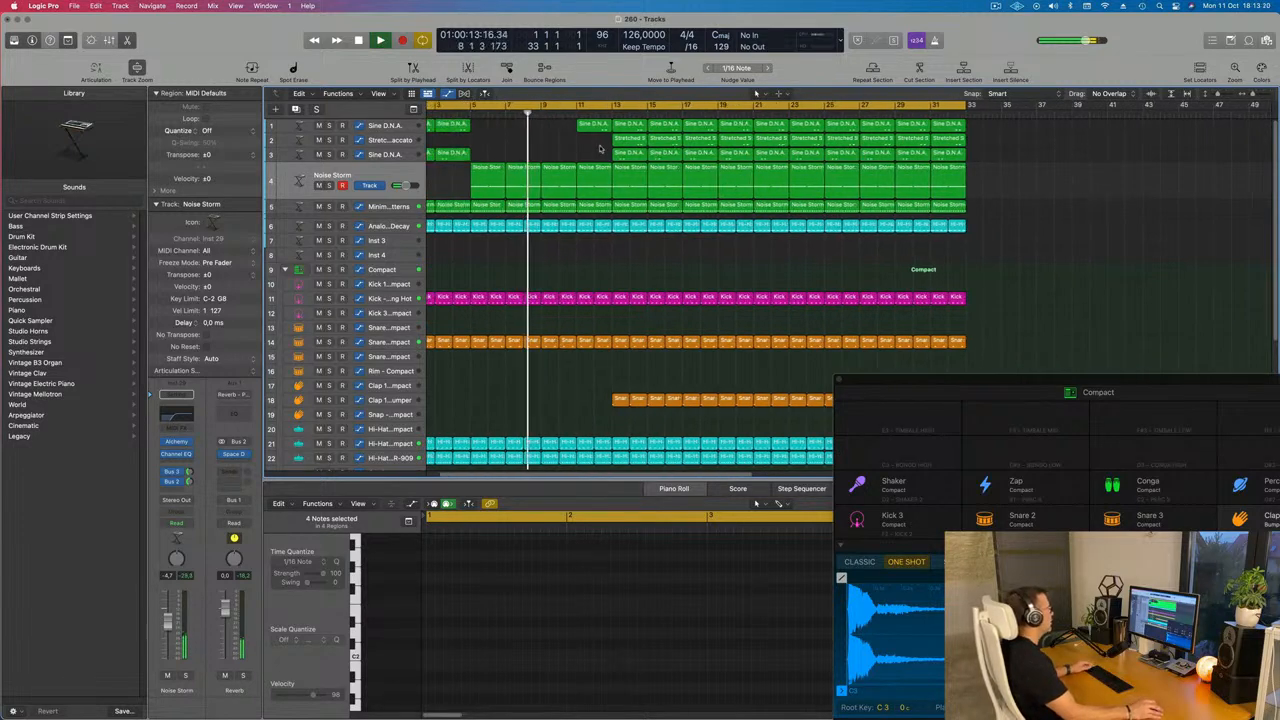
Delete the first Stretched Staccato region at bar 13
click(593, 127)
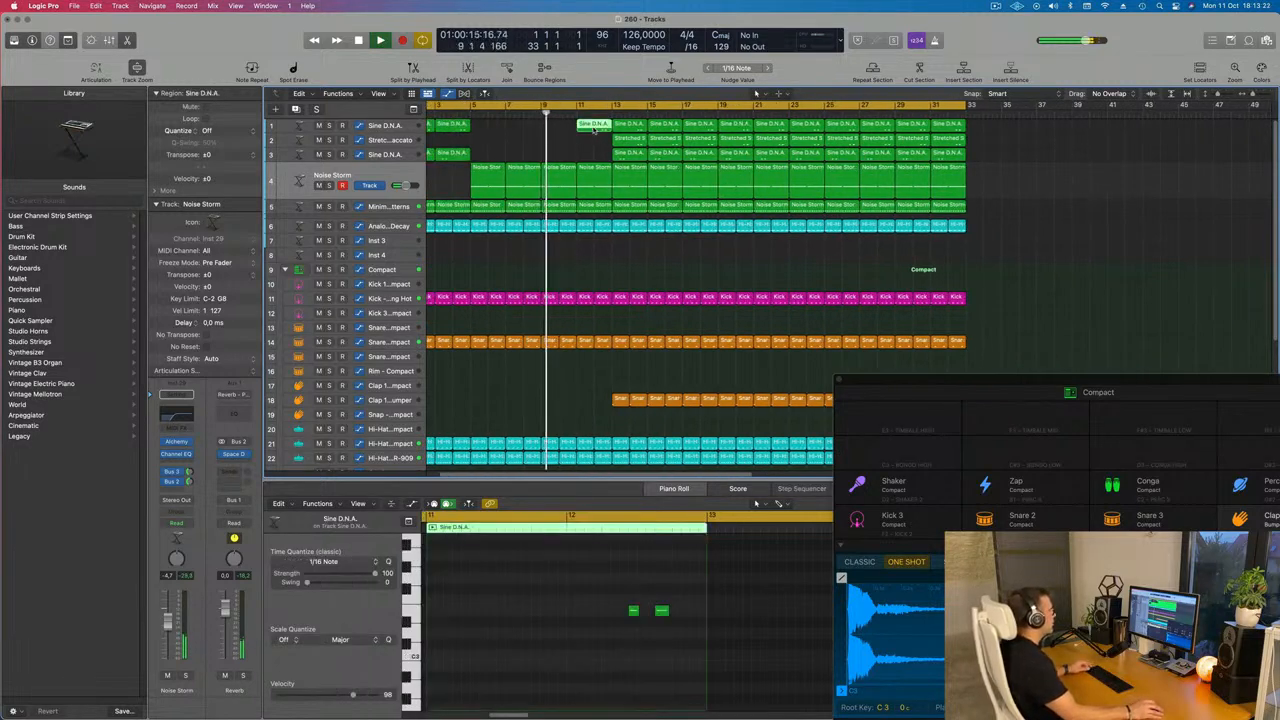
click(624, 140)
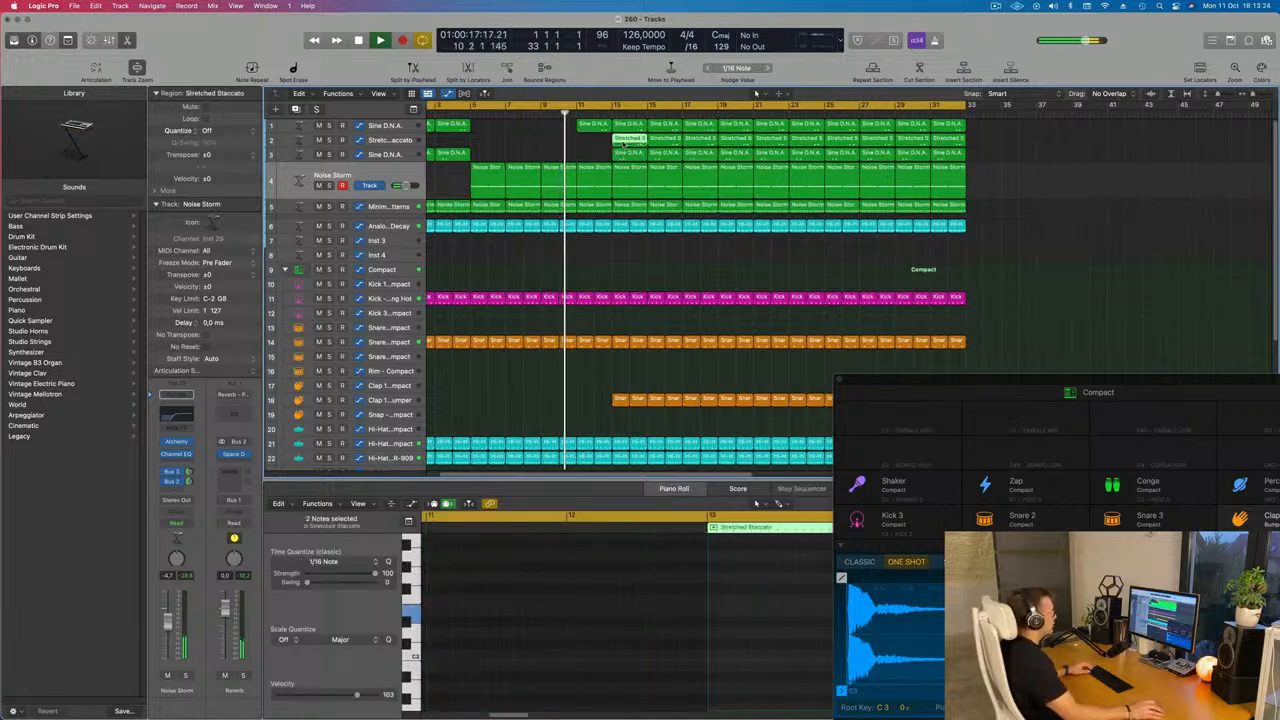
key(Delete)
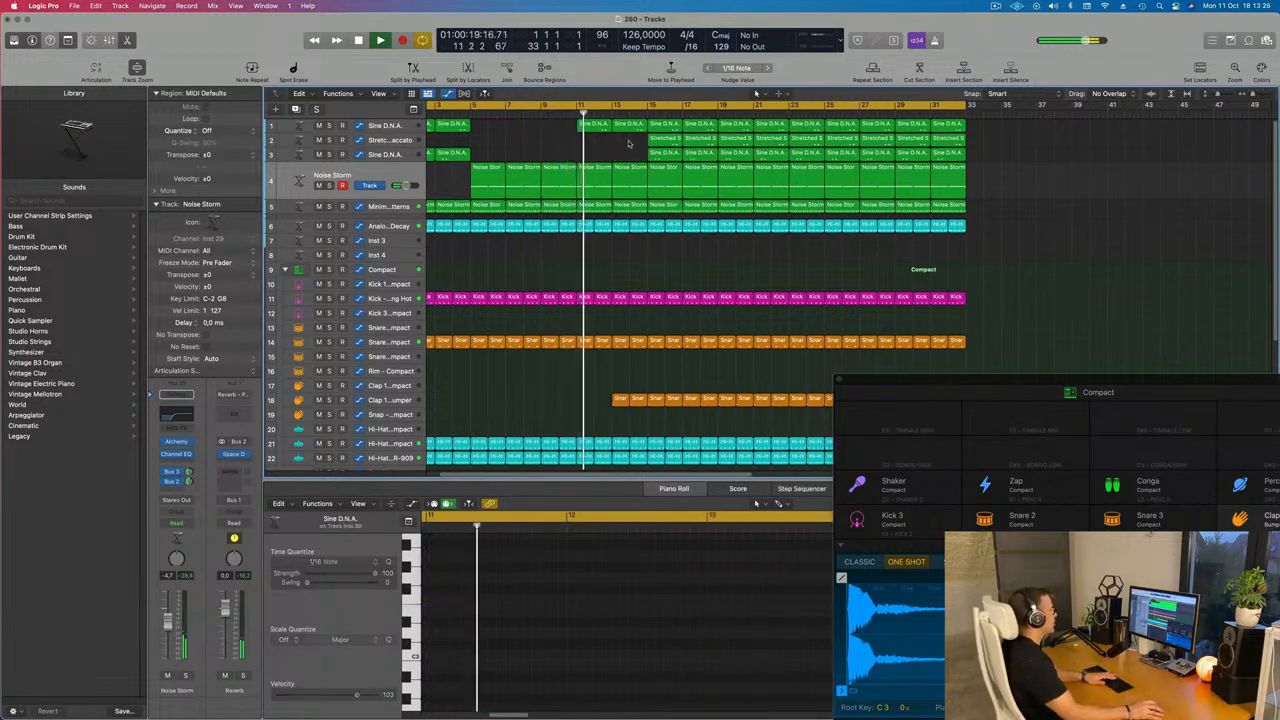
scroll(580, 156, down, 3)
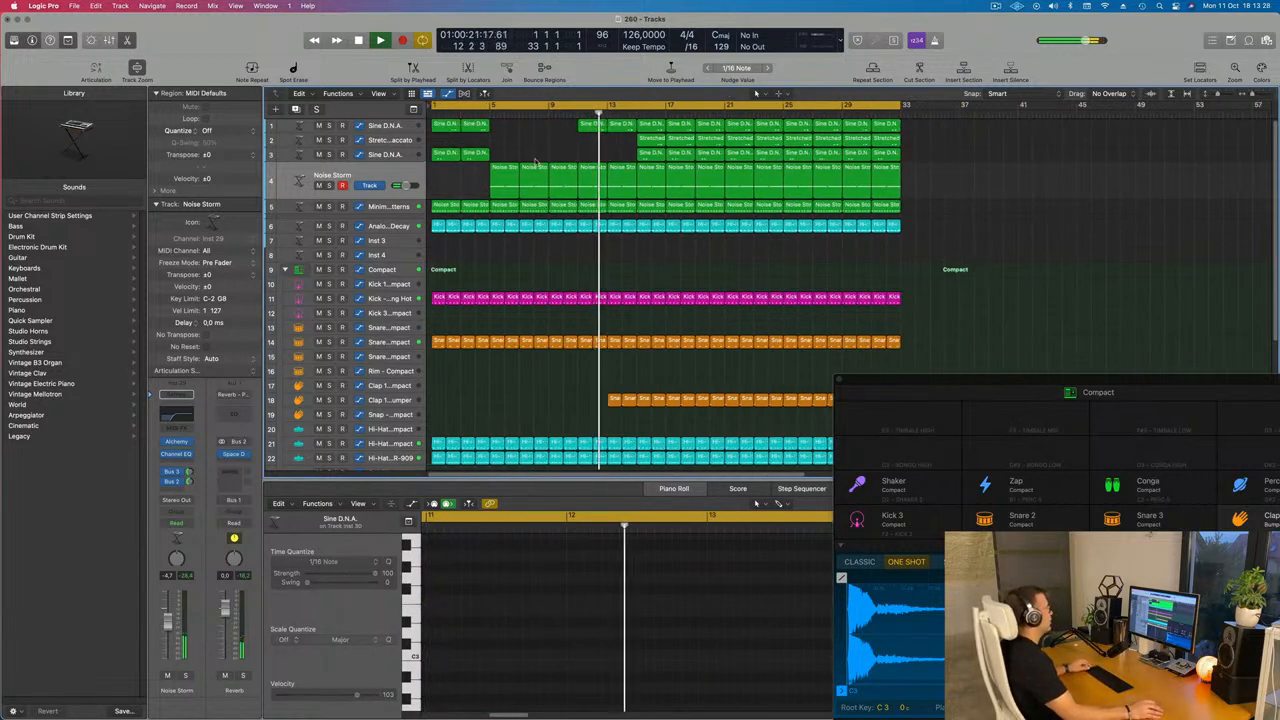
scroll(567, 157, down, 2)
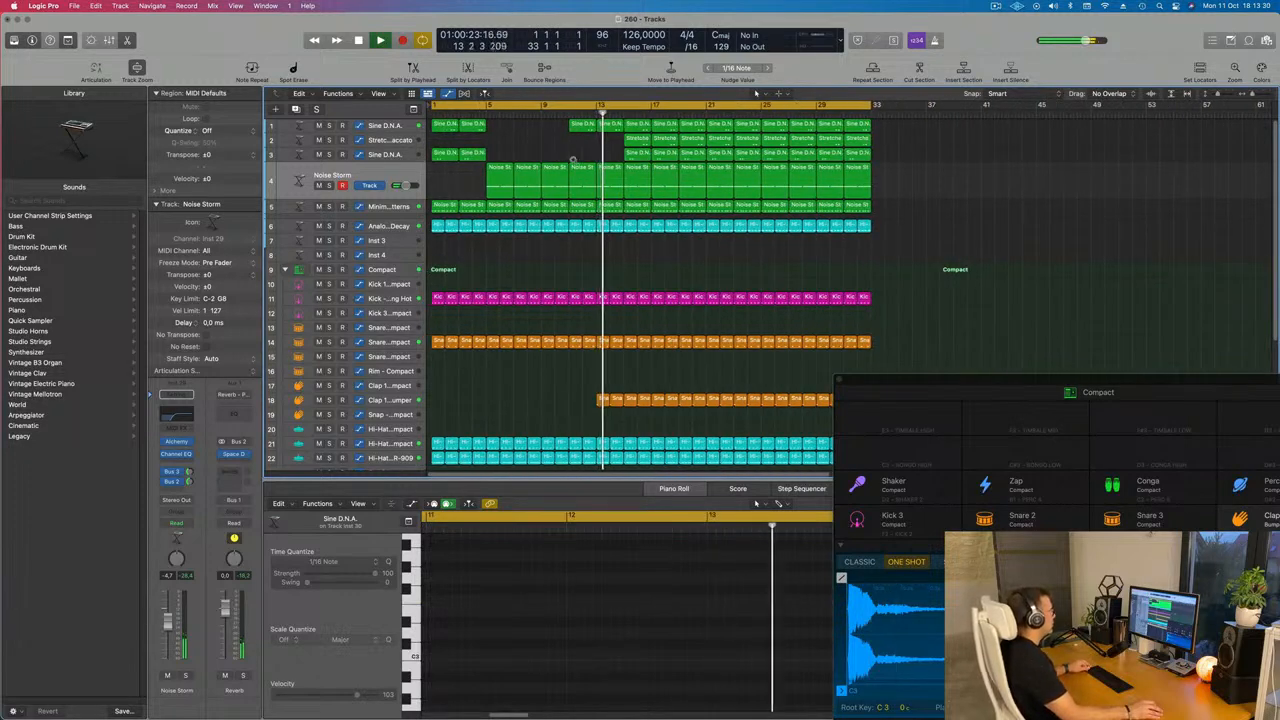
Play the arrangement and scroll through the lower drum tracks
click(530, 398)
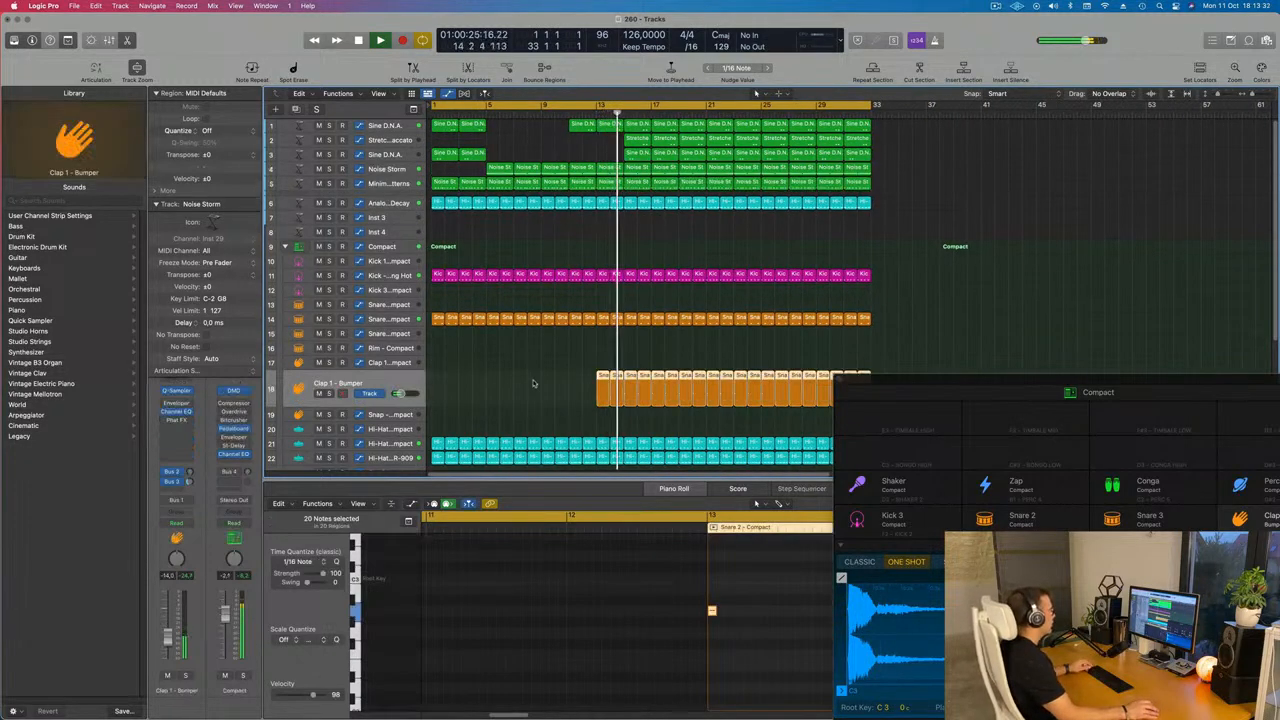
scroll(568, 336, down, 3)
scroll(600, 225, up, 5)
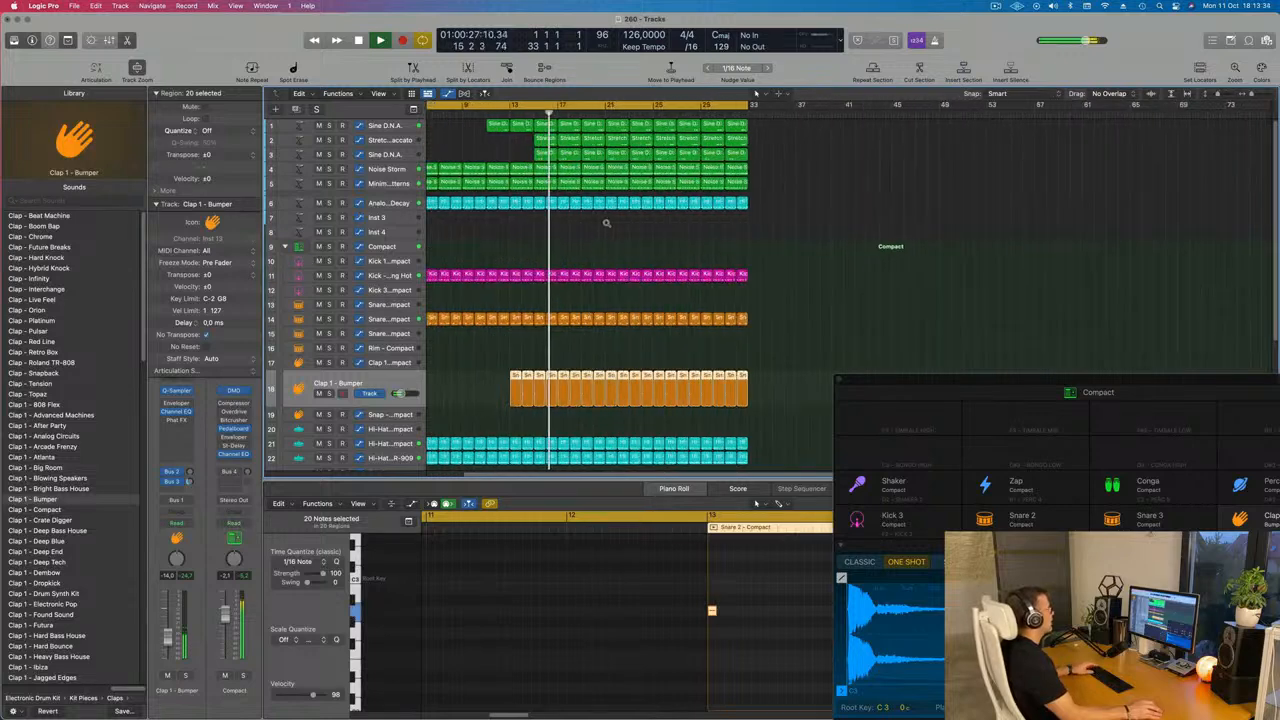
key(space)
scroll(570, 235, down, 3)
key(space)
scroll(520, 240, down, 5)
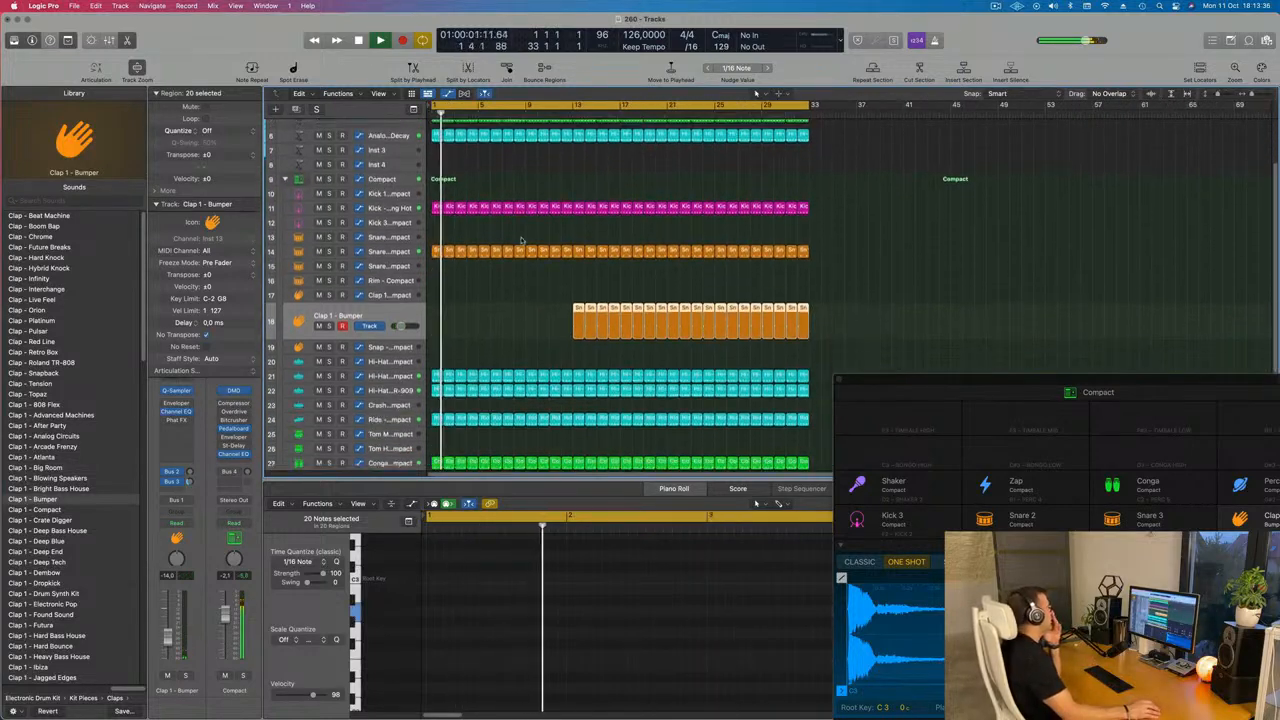
scroll(520, 240, down, 2)
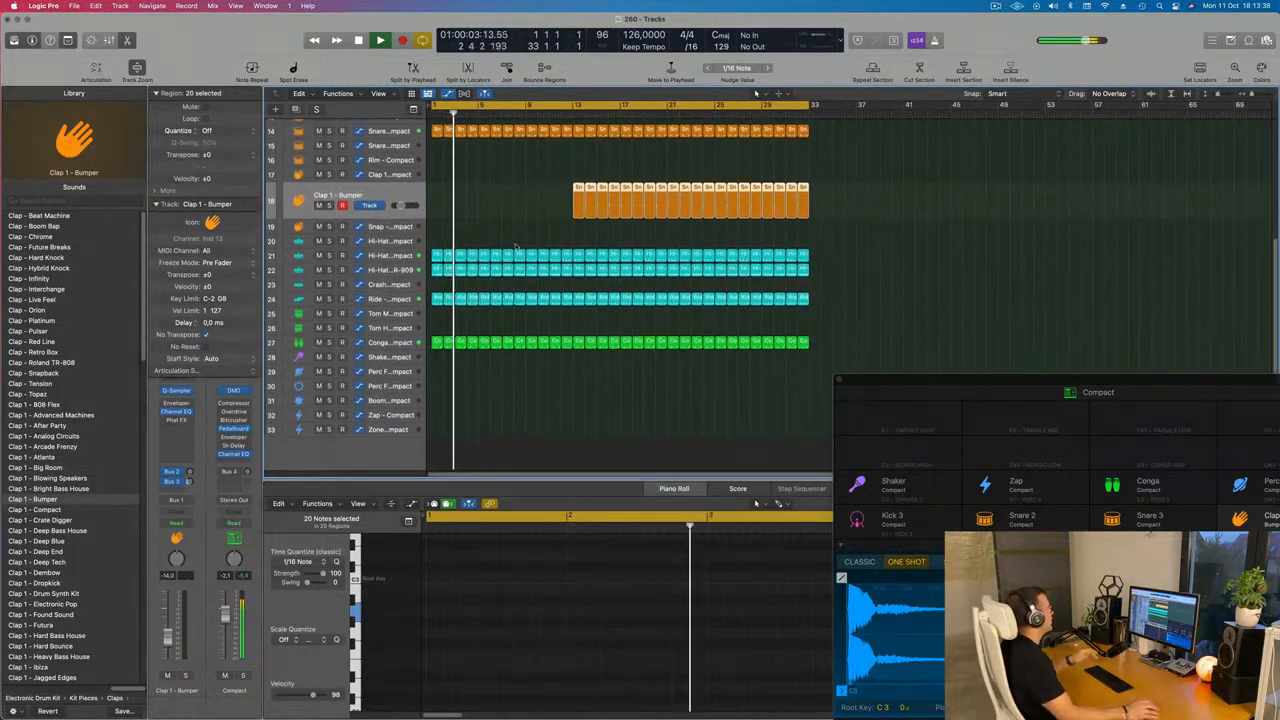
key(Return)
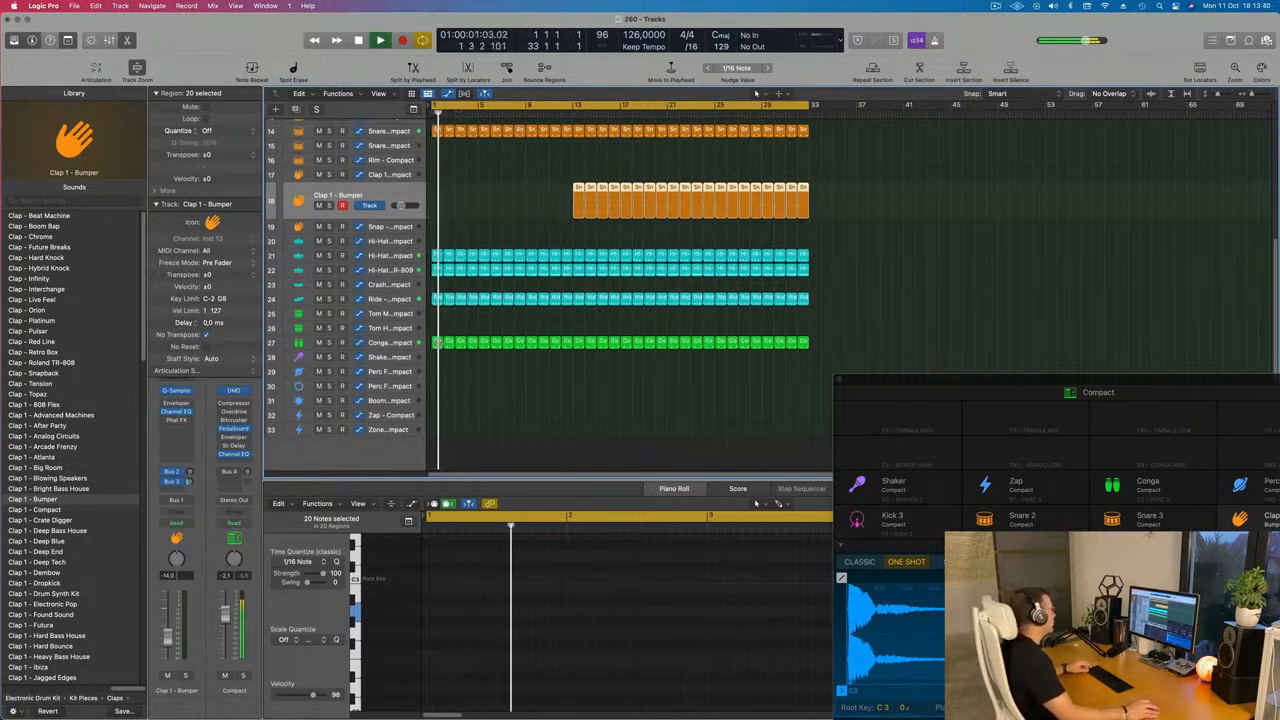
Move the first Conga region from bar 1 onto the Zap track and play it
click(437, 343)
drag(437, 343, 432, 463)
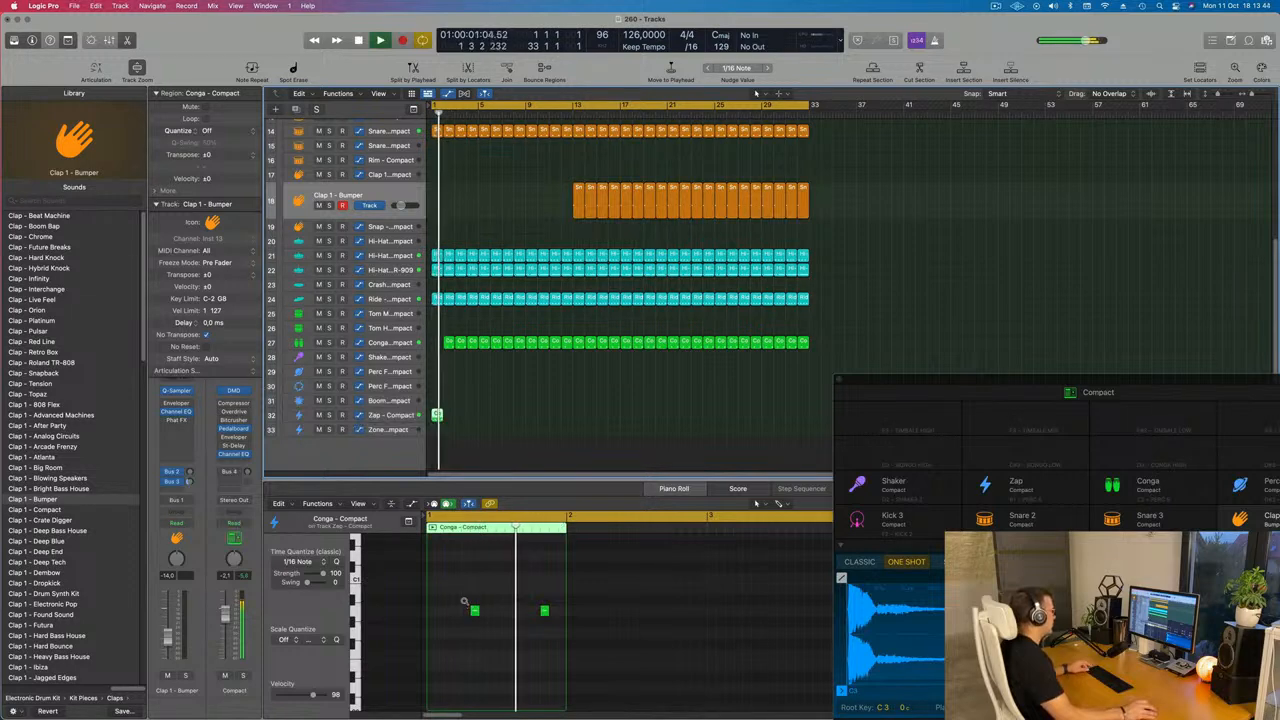
key(space)
Zoom the Piano Roll onto the moved conga notes and audition them on the Zap track
mouse_move(455, 597)
mouse_down()
mouse_move(542, 628)
mouse_move(450, 616)
mouse_up()
scroll(540, 627, up, 5)
scroll(500, 625, left, 3)
scroll(500, 625, left, 3)
key(space)
scroll(450, 617, down, 2)
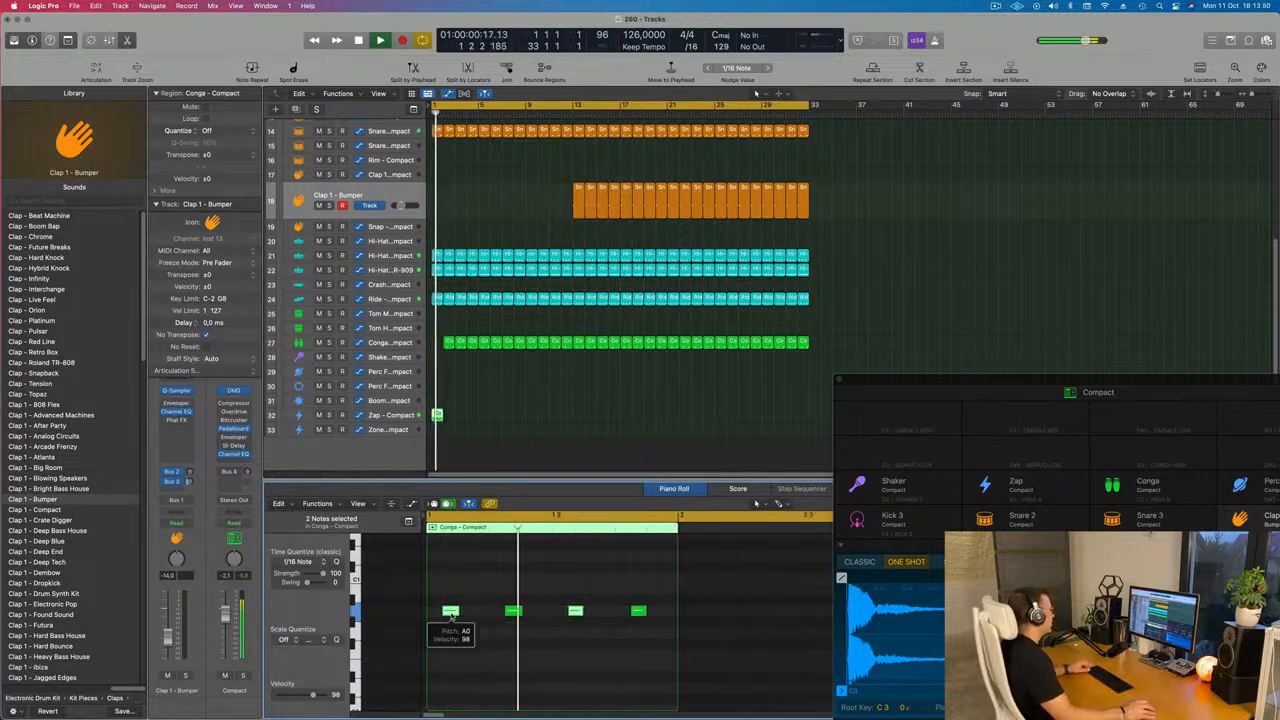
key(super+a)
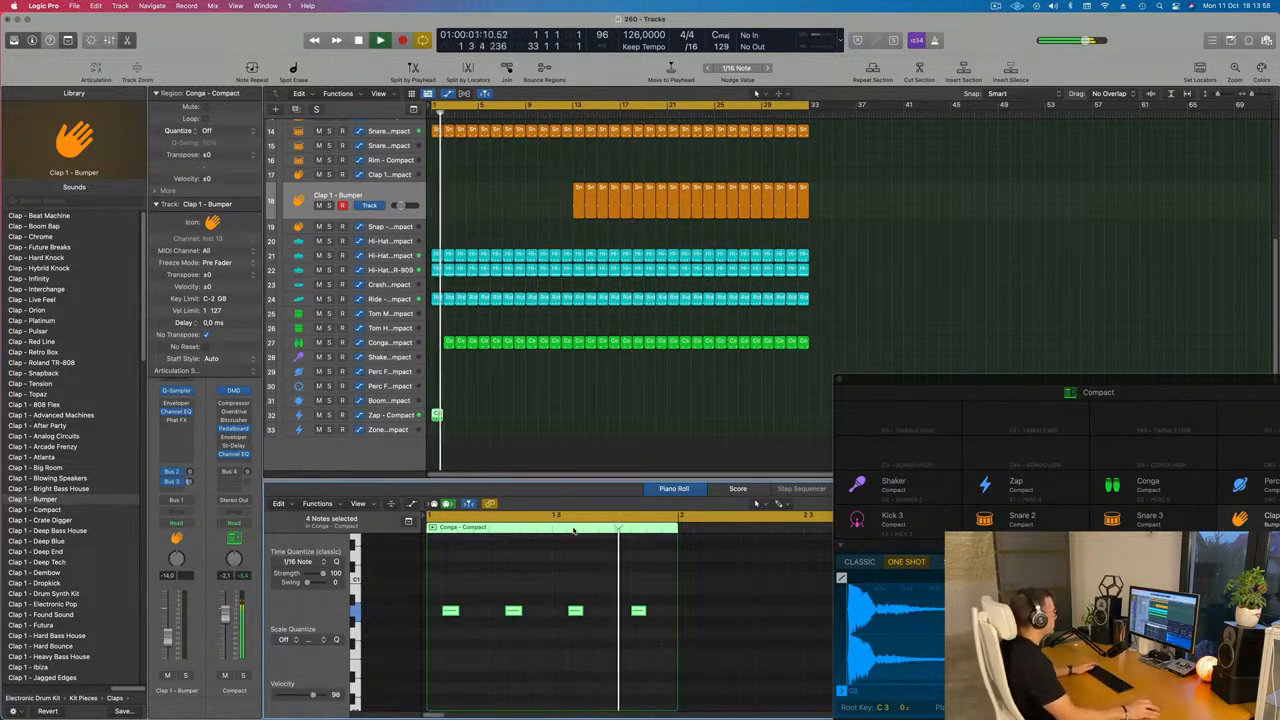
click(391, 415)
key(space)
key(space)
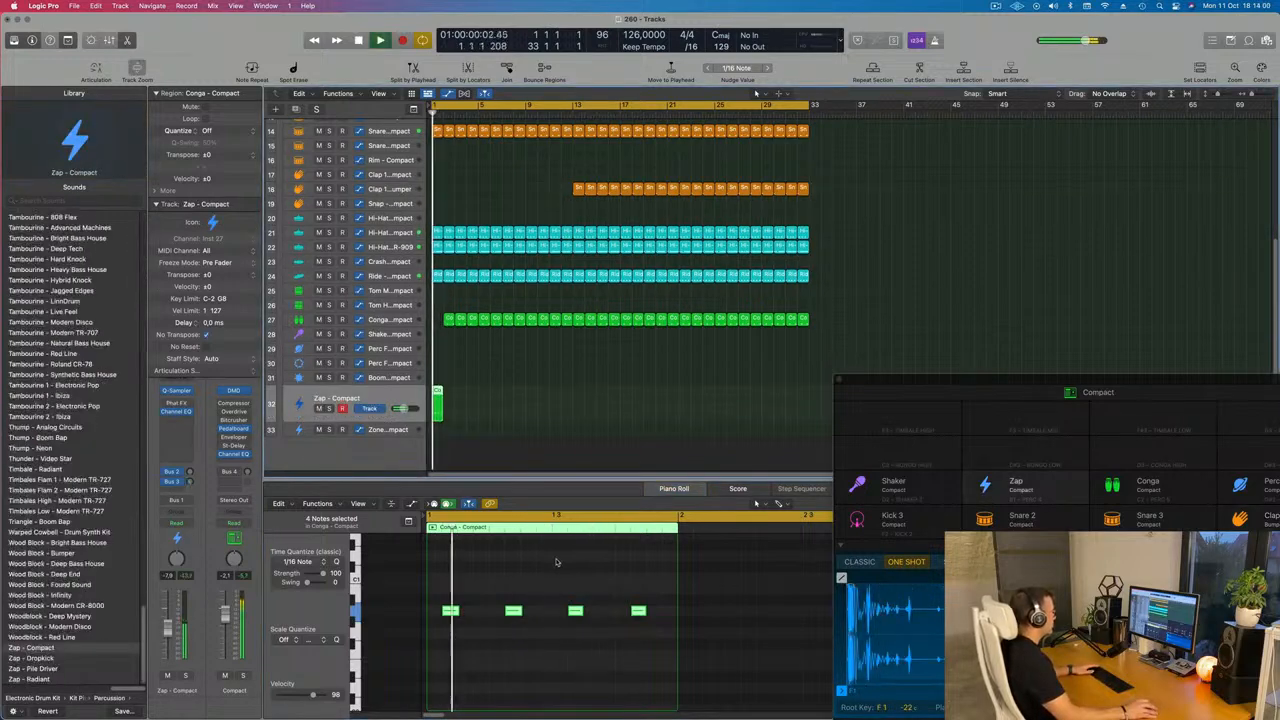
Raise the second and third conga notes in the Zap region to higher pitches
key(space)
click(513, 610)
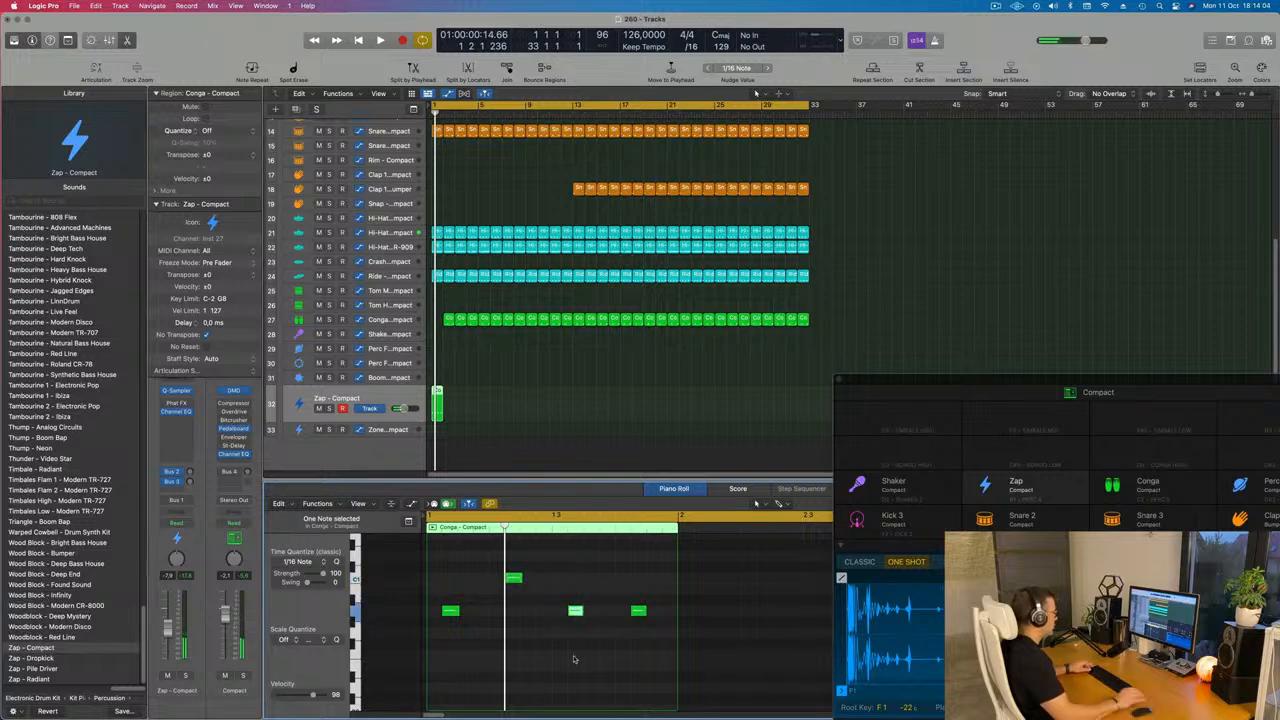
key(space)
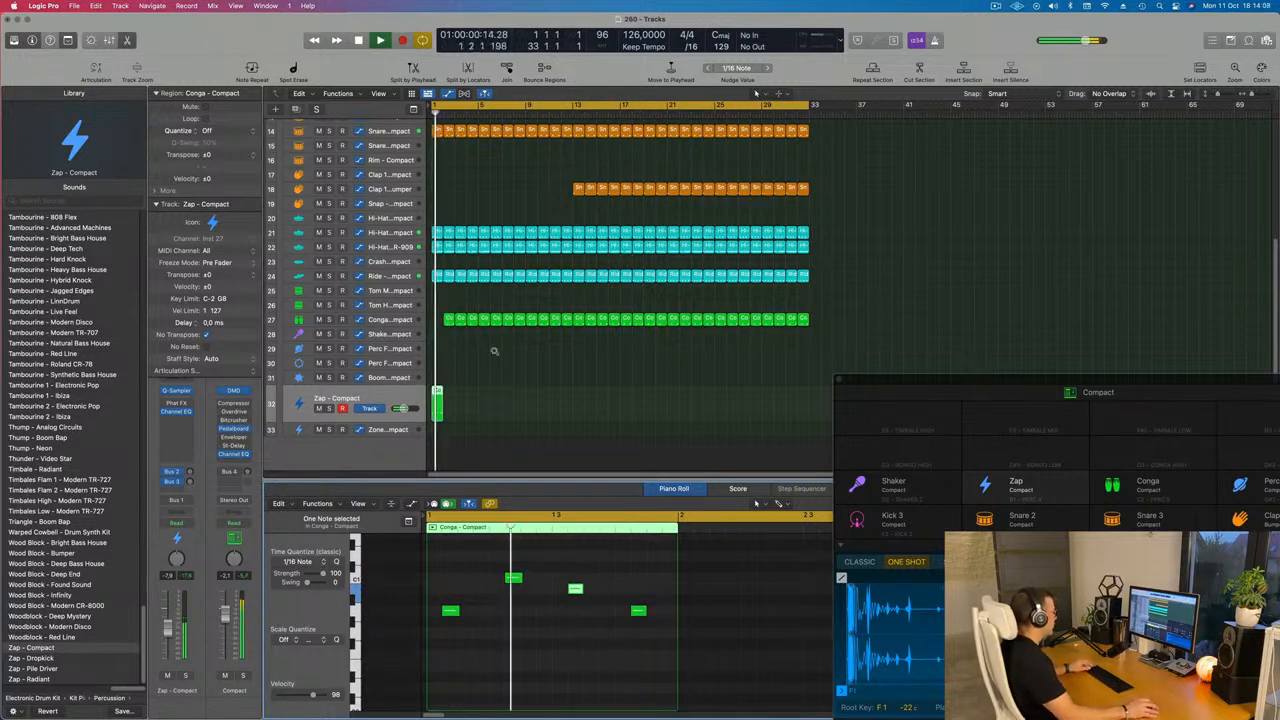
Delete the Zap region, then undo the deletion
key(Delete)
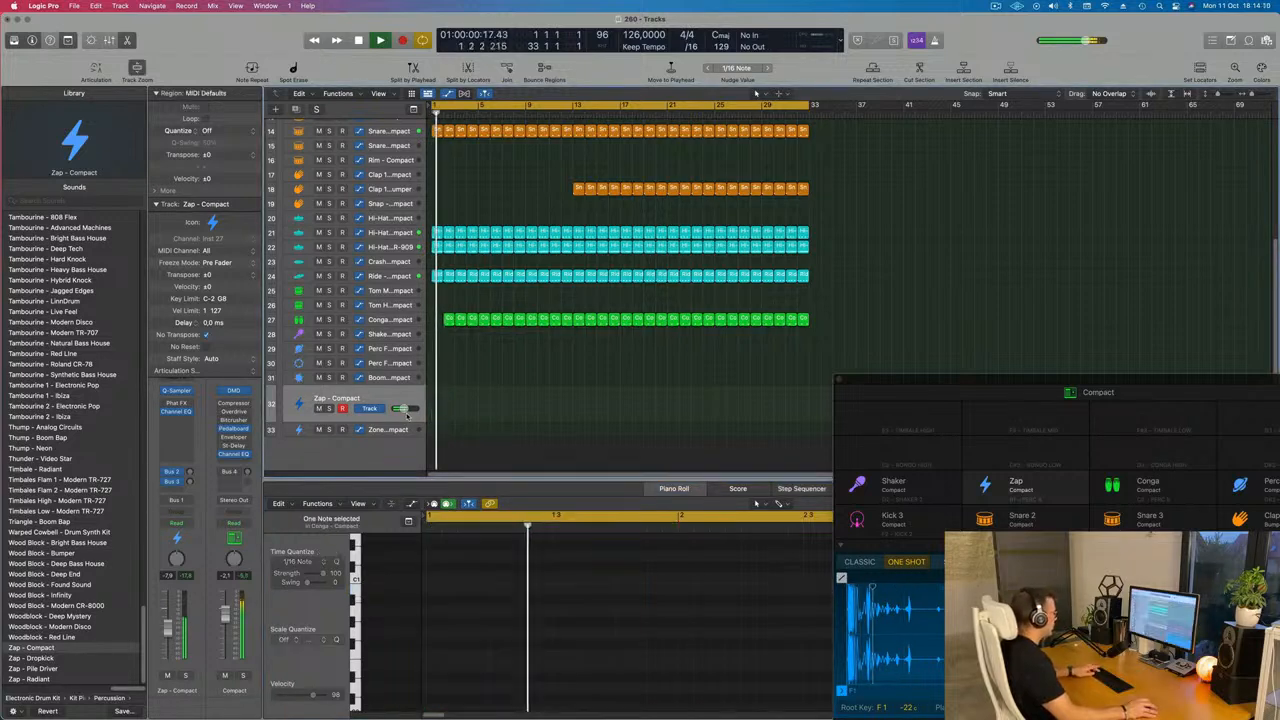
key(super+z)
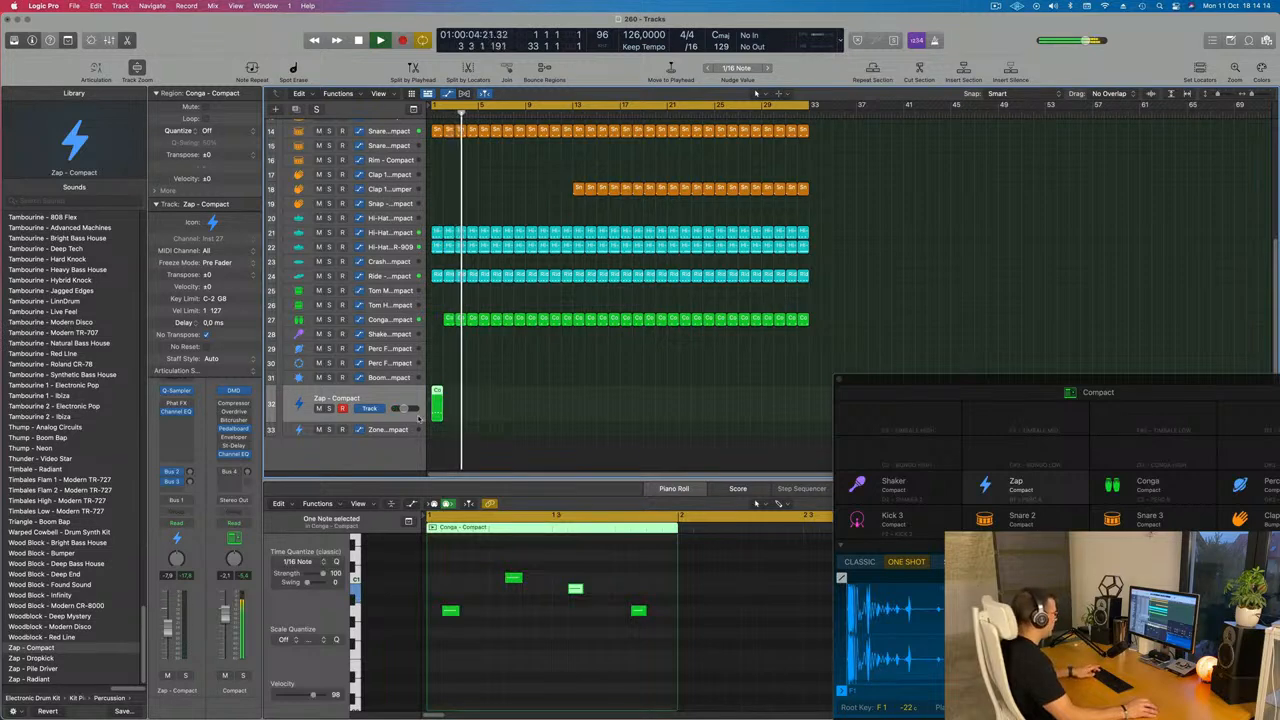
Repeat the Zap conga region twelve times so it runs through bar 33, and return to the start
key(super+r)
key(super+r)
key(super+r)
key(super+r)
key(super+r)
key(super+r)
key(super+r)
key(super+r)
key(super+r)
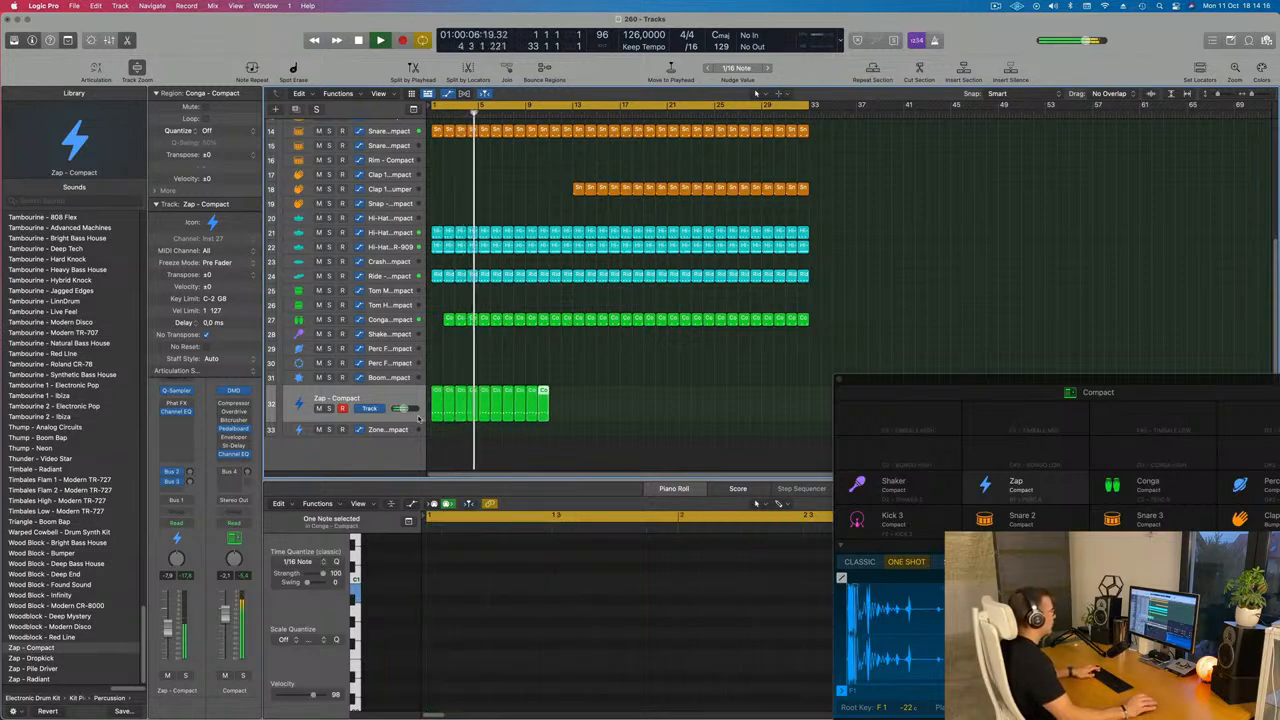
key(super+r)
key(super+r)
key(super+r)
key(super+r)
key(super+r)
key(super+r)
key(super+r)
key(super+r)
key(super+r)
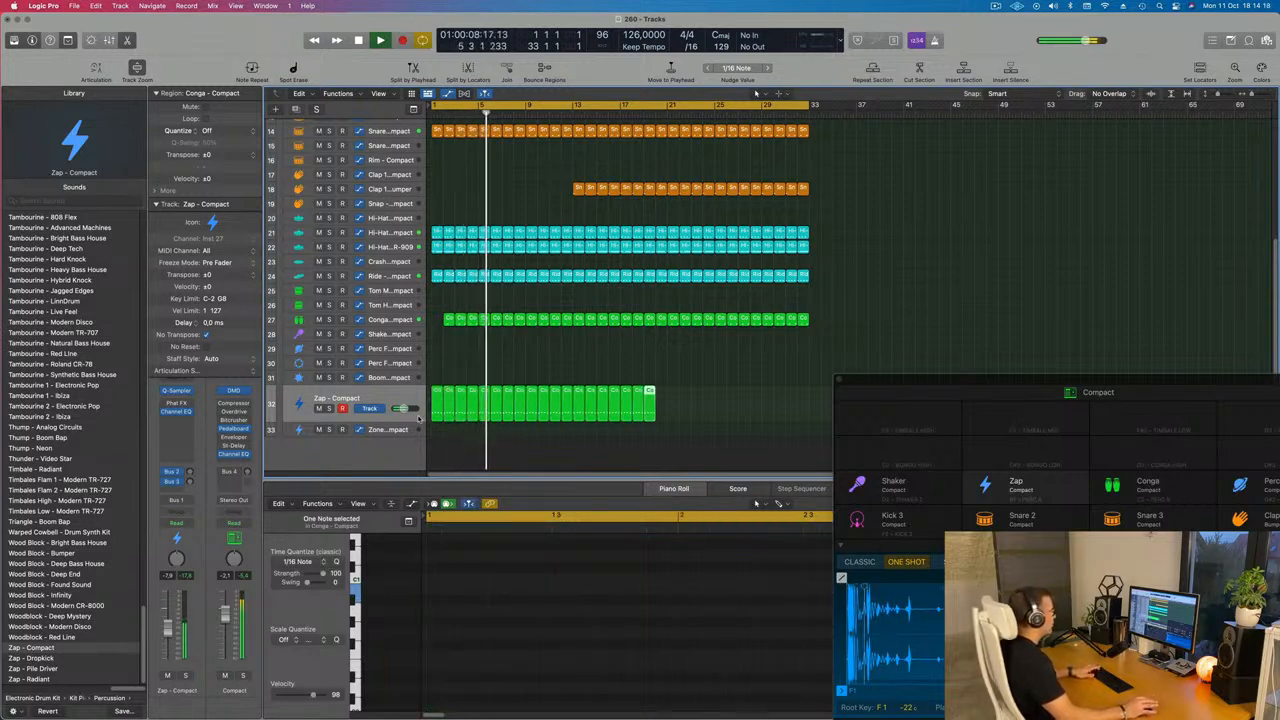
key(super+r)
key(super+r)
key(super+r)
key(super+r)
key(super+r)
key(super+r)
key(super+r)
key(super+r)
key(super+r)
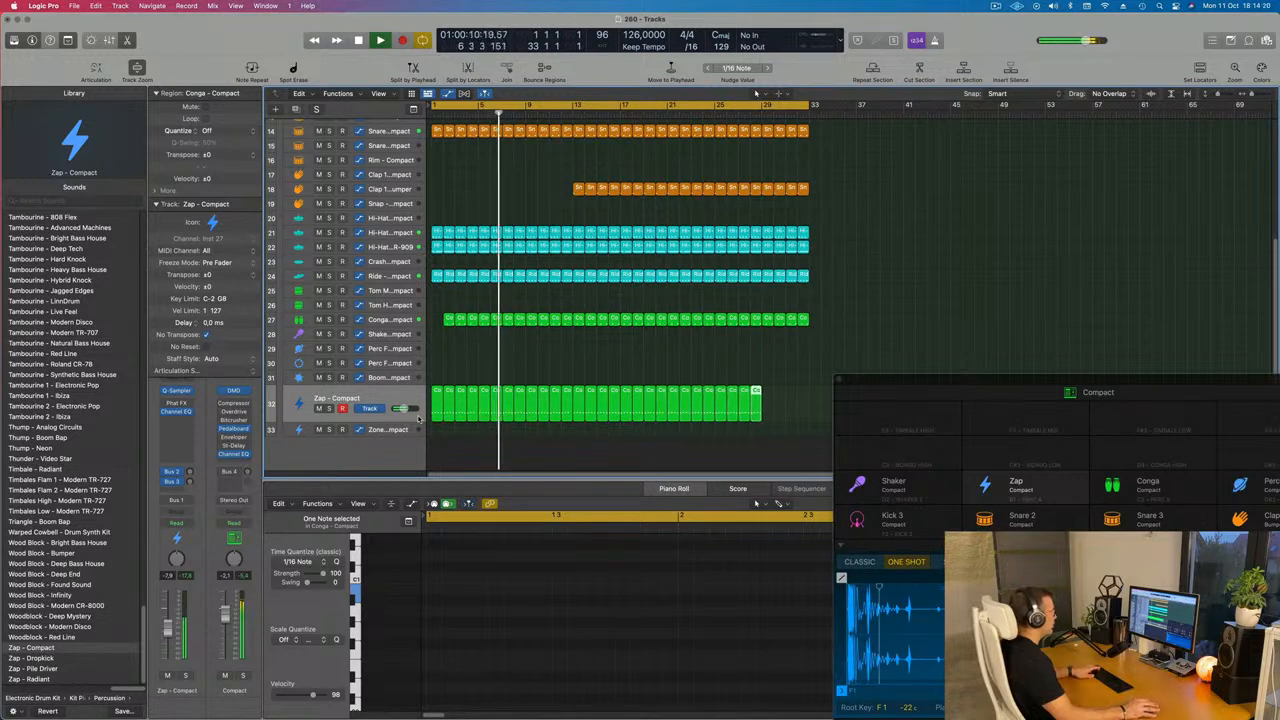
key(super+r)
key(super+r)
key(super+r)
key(super+r)
key(Return)
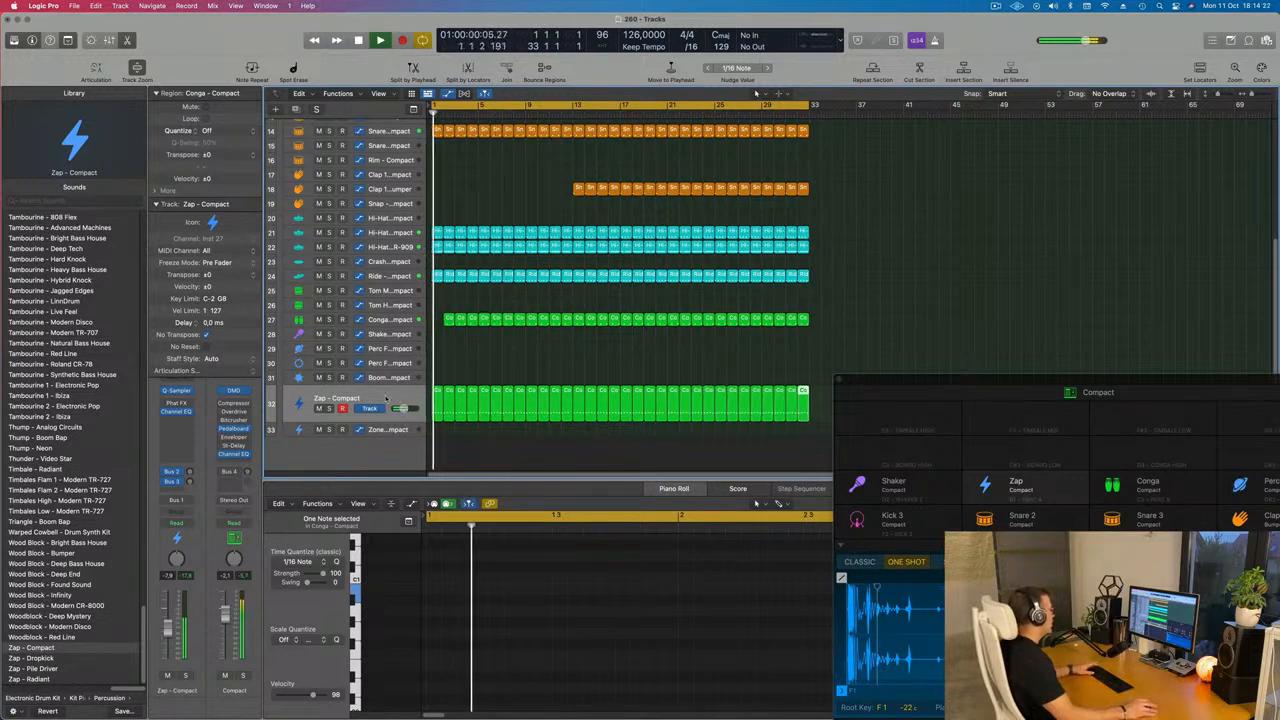
Add a 24 dB/Oct low-cut at about 494 Hz in the Zap track's Channel EQ
click(403, 411)
key(Return)
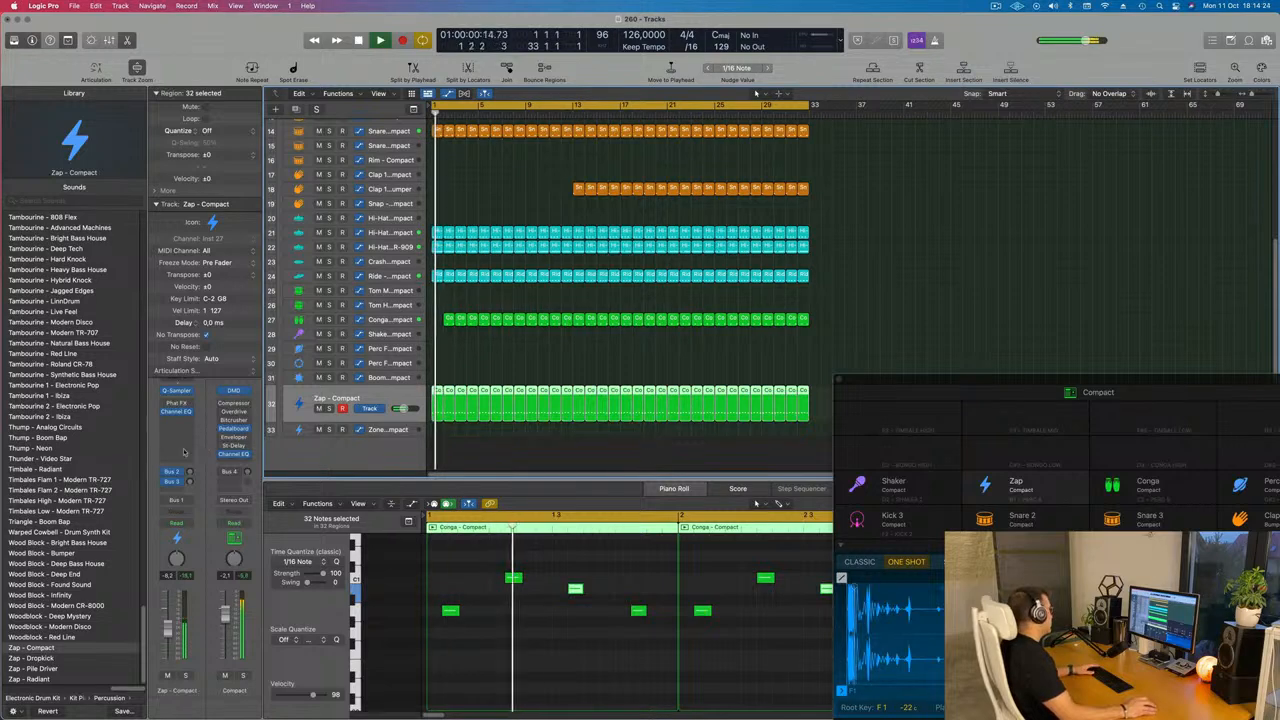
click(155, 204)
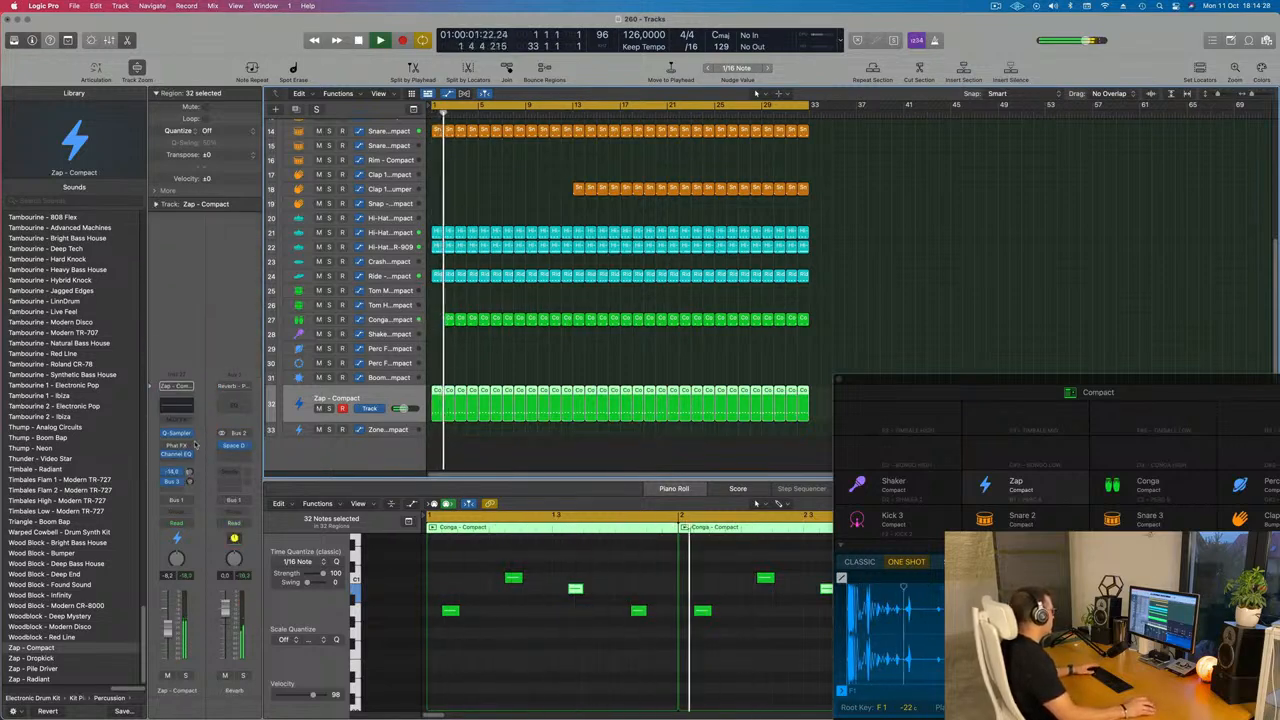
click(189, 483)
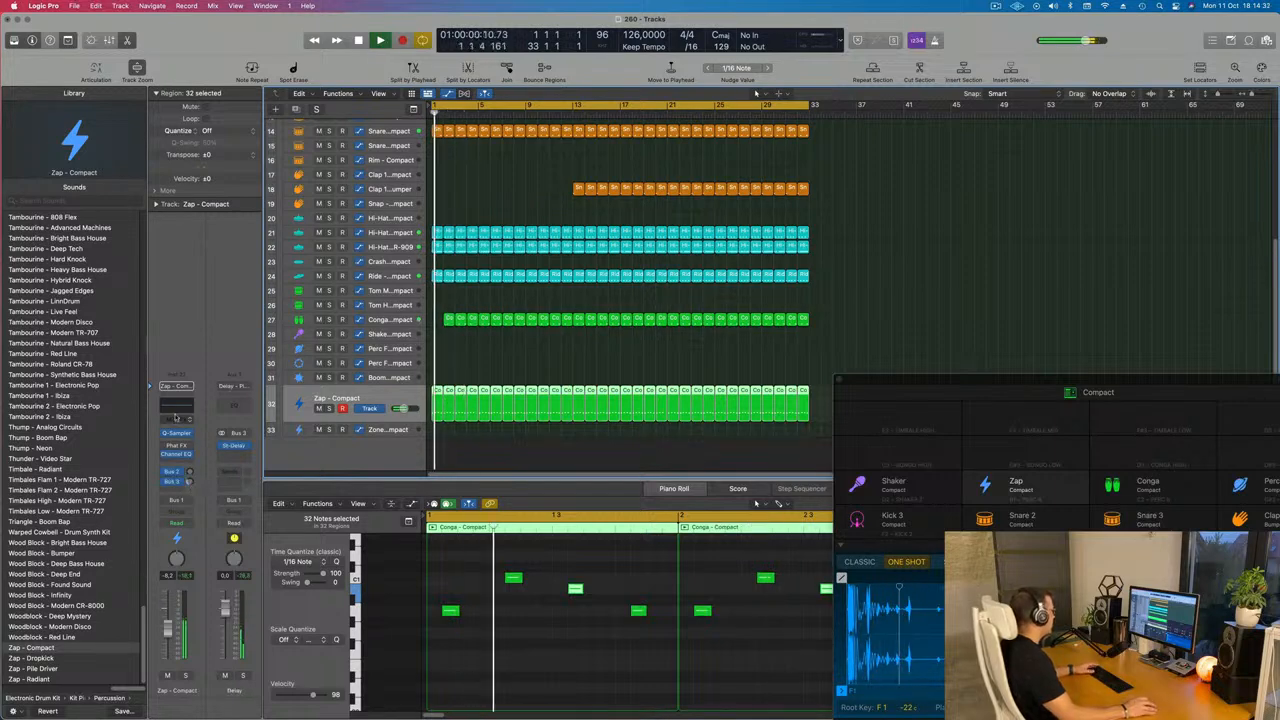
click(176, 453)
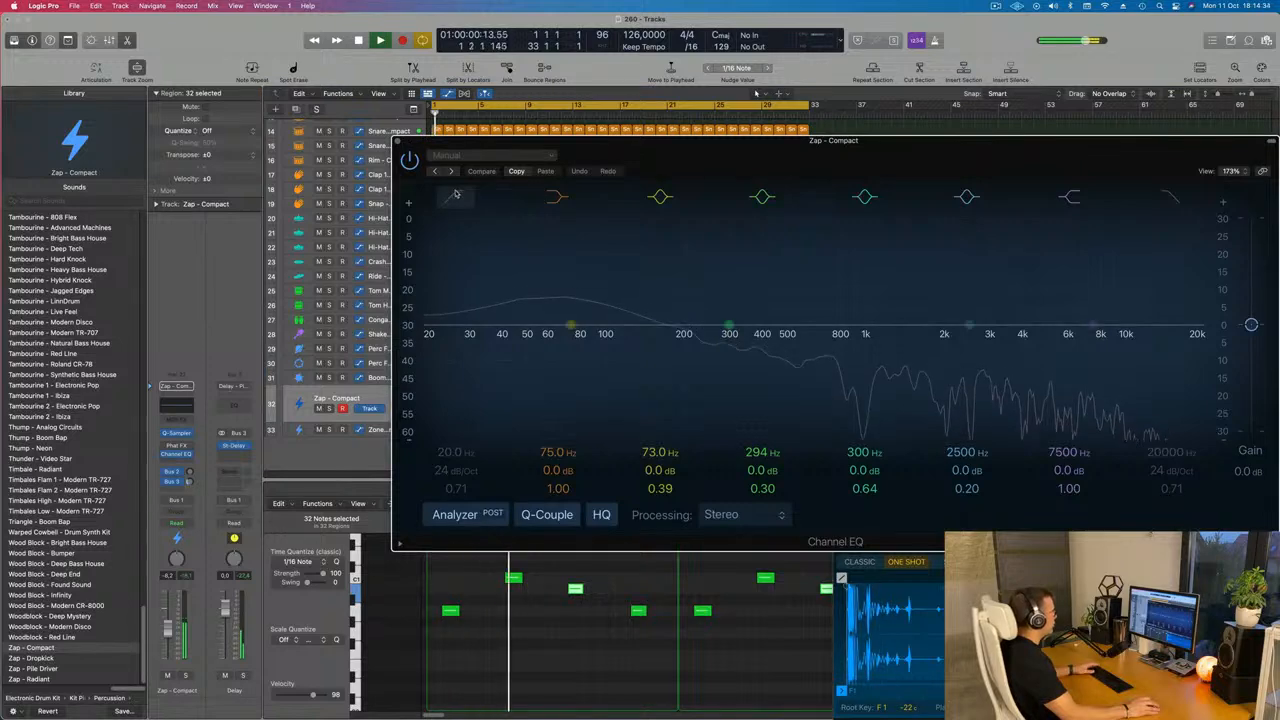
drag(458, 215, 819, 225)
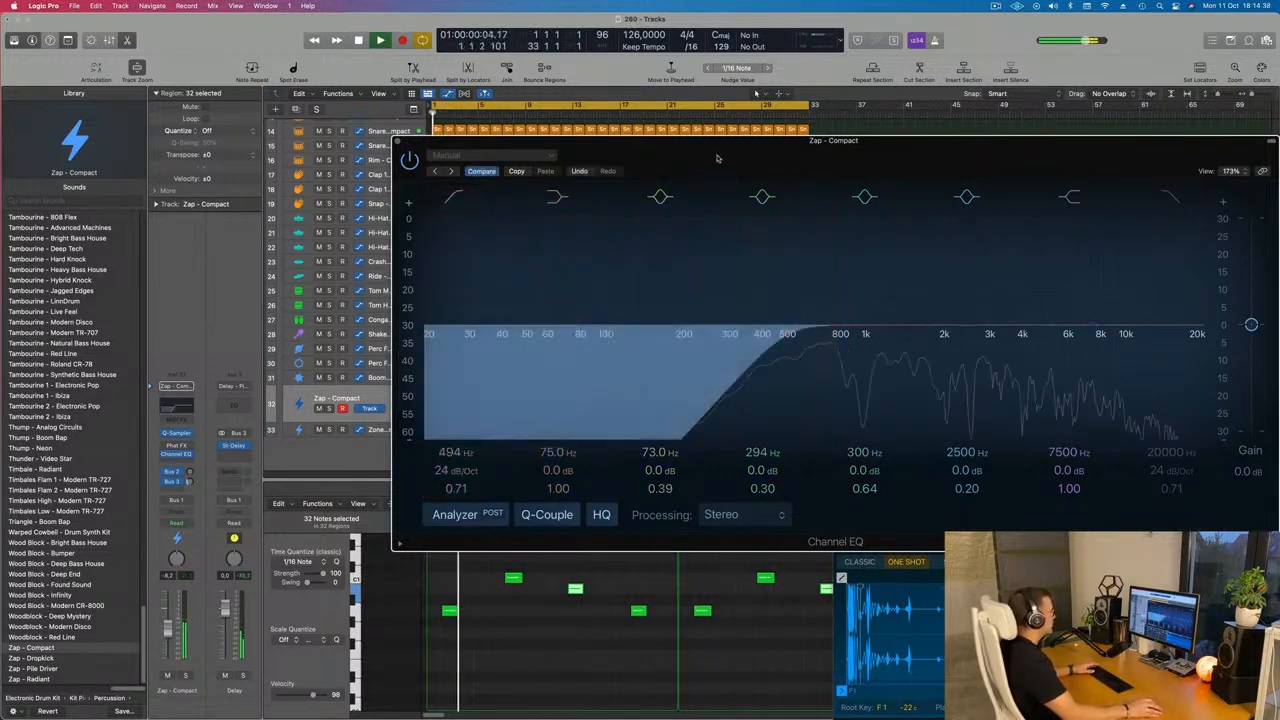
drag(717, 154, 584, 188)
click(264, 177)
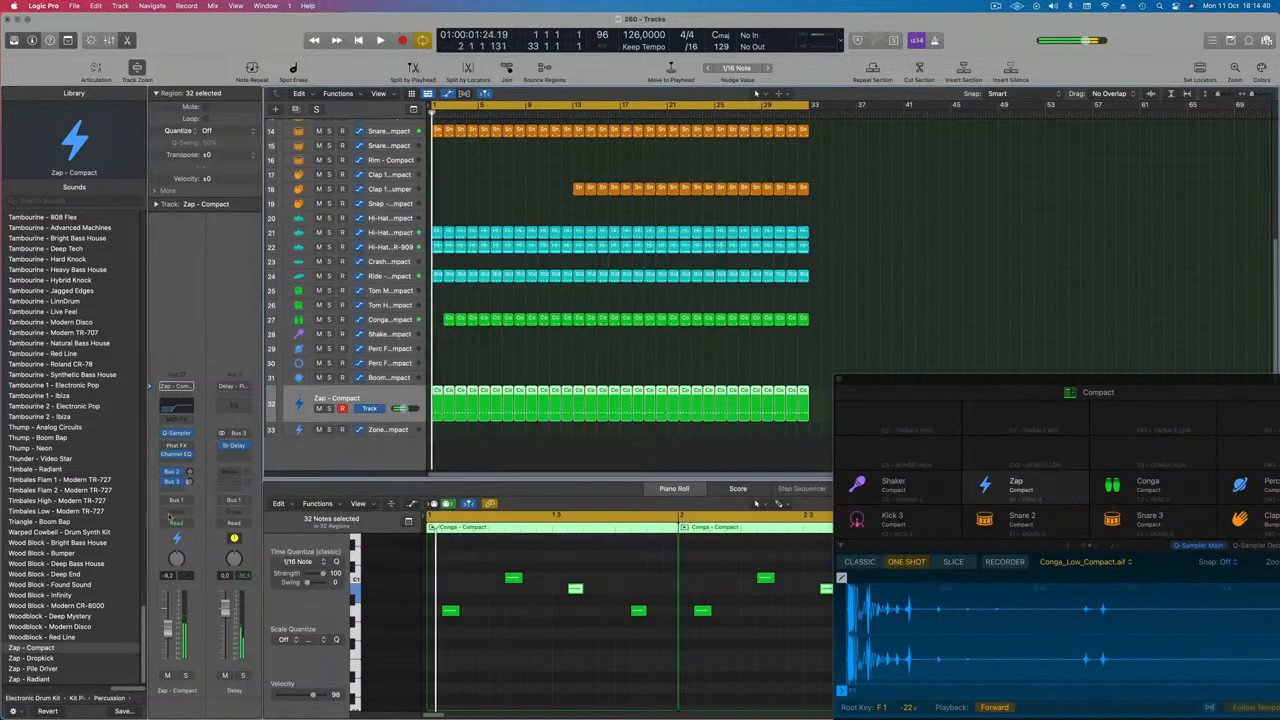
Open Phat FX on the Zap track and load the Anthem Buildup preset
click(178, 450)
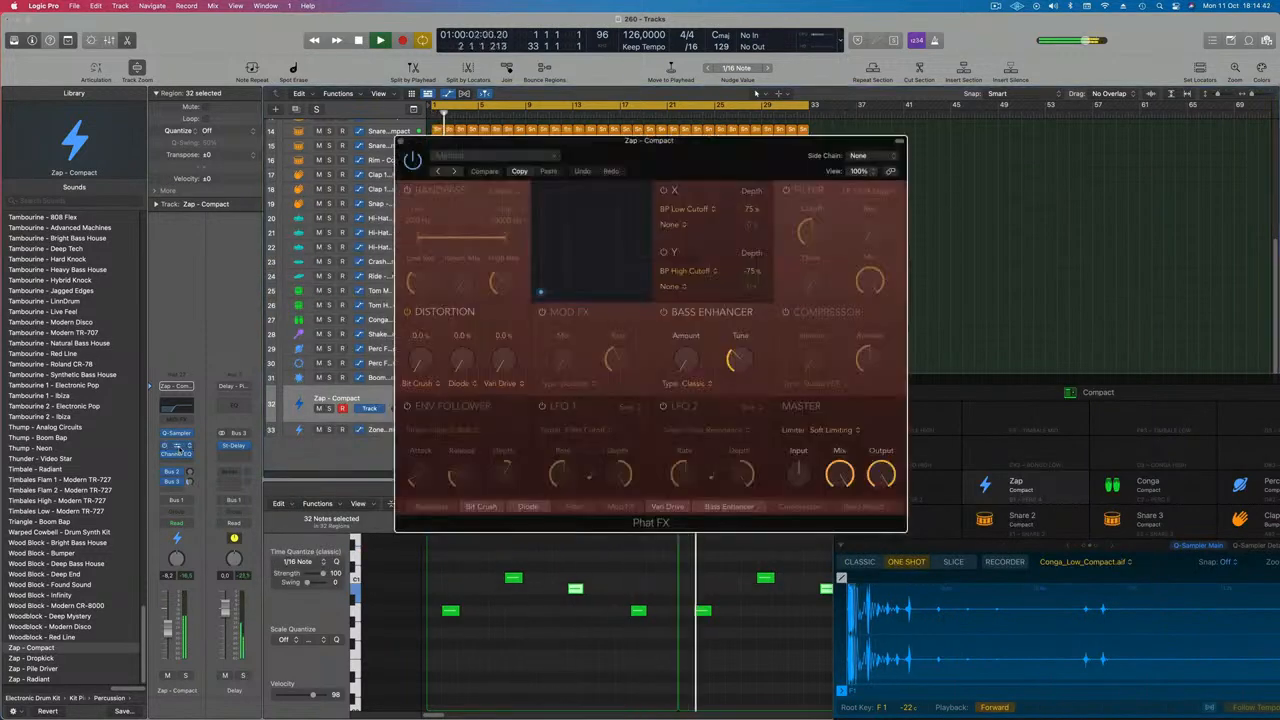
click(495, 155)
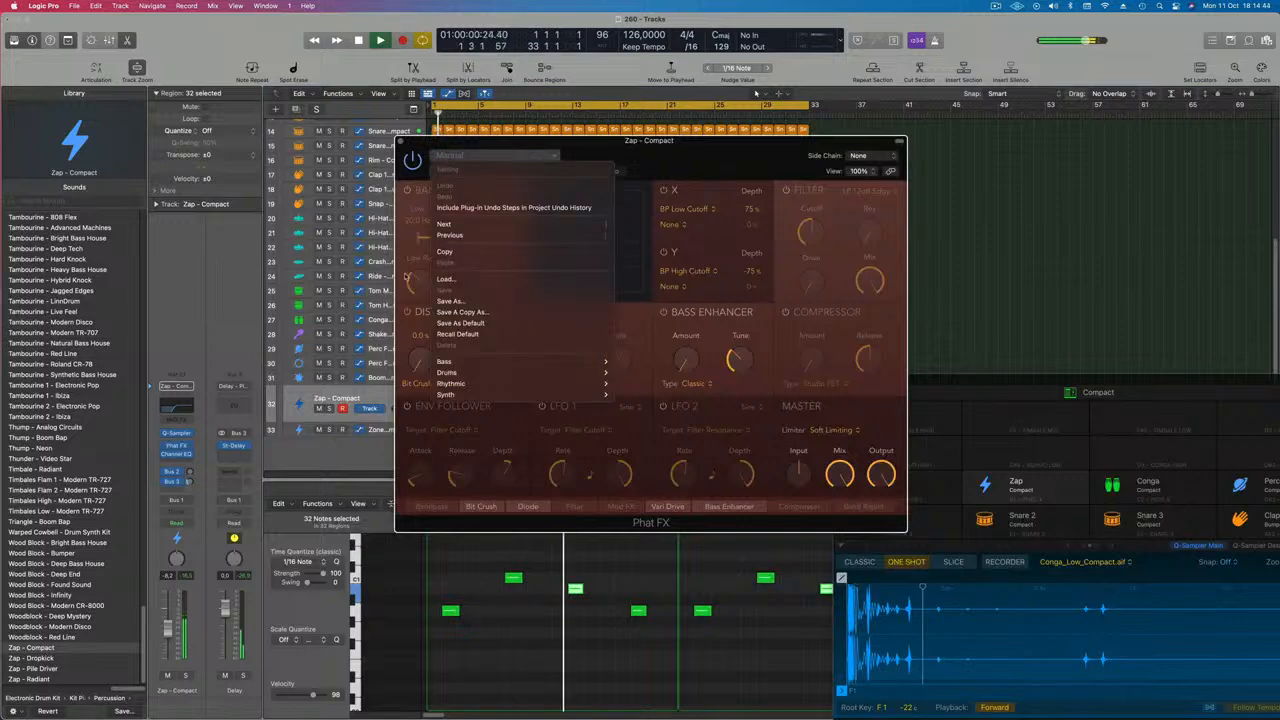
mouse_move(531, 359)
mouse_move(529, 385)
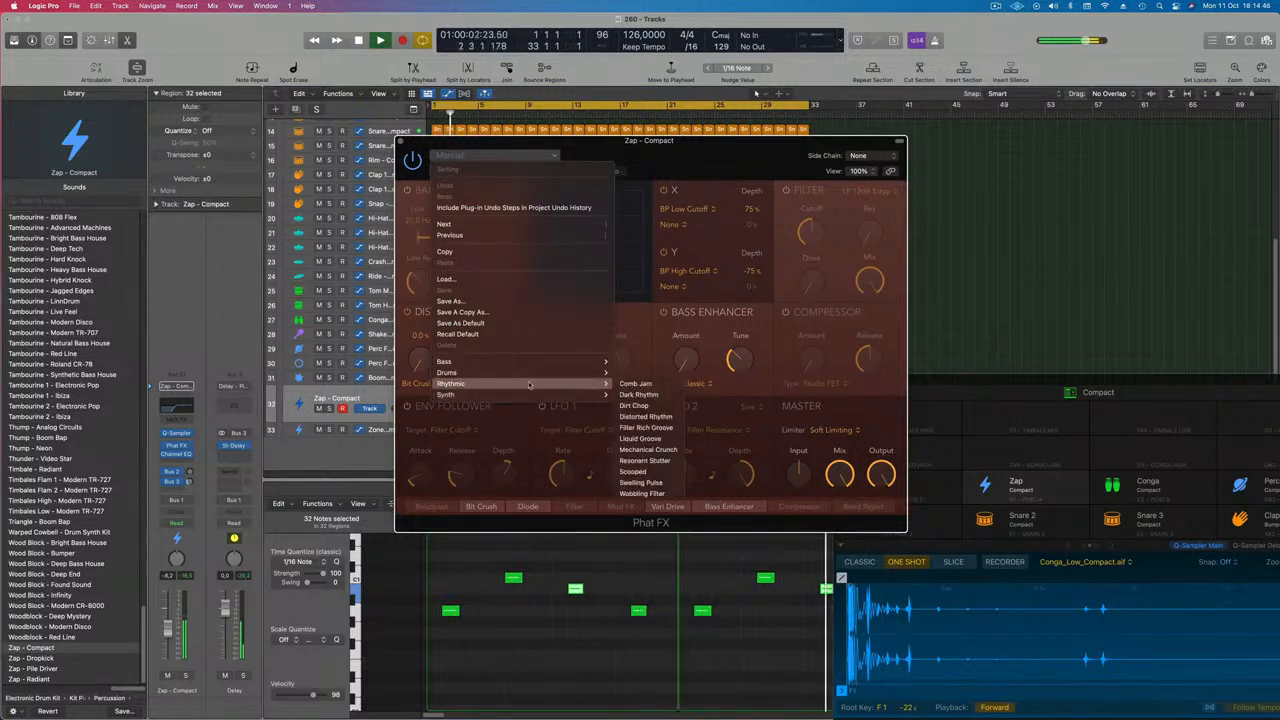
click(643, 405)
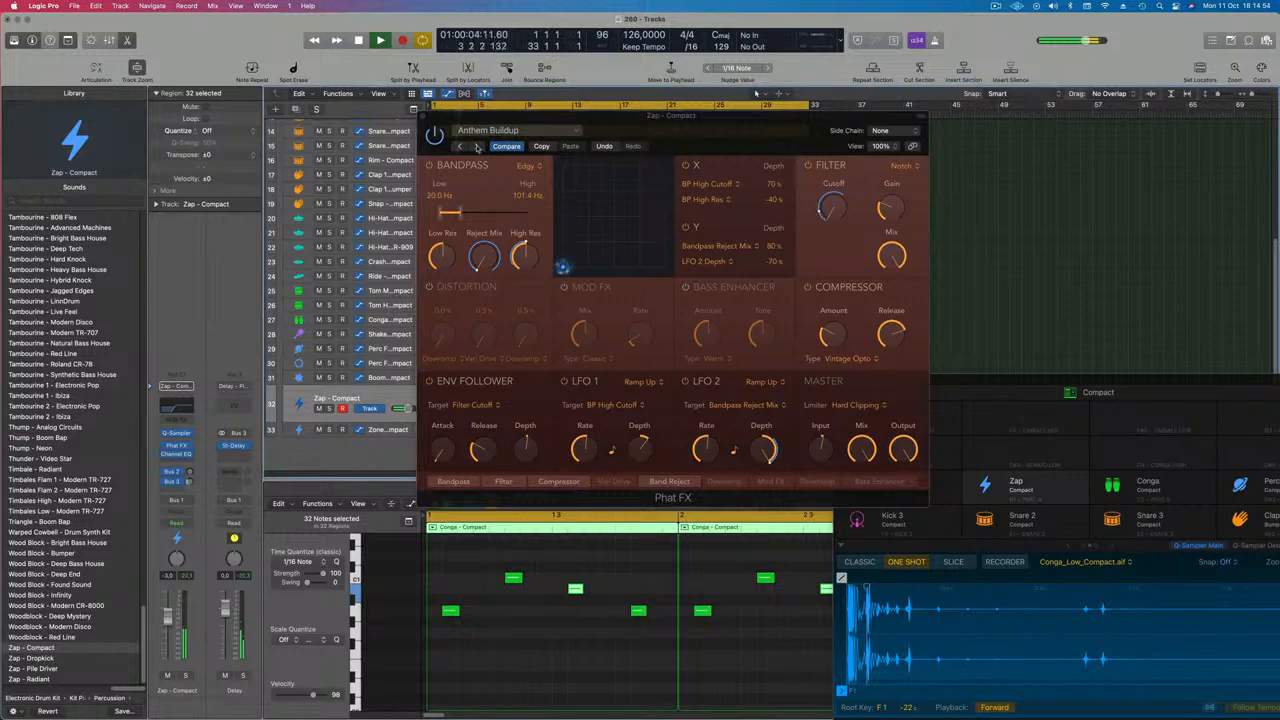
Step through the following Phat FX presets up to Rising Pulse
click(477, 147)
click(477, 147)
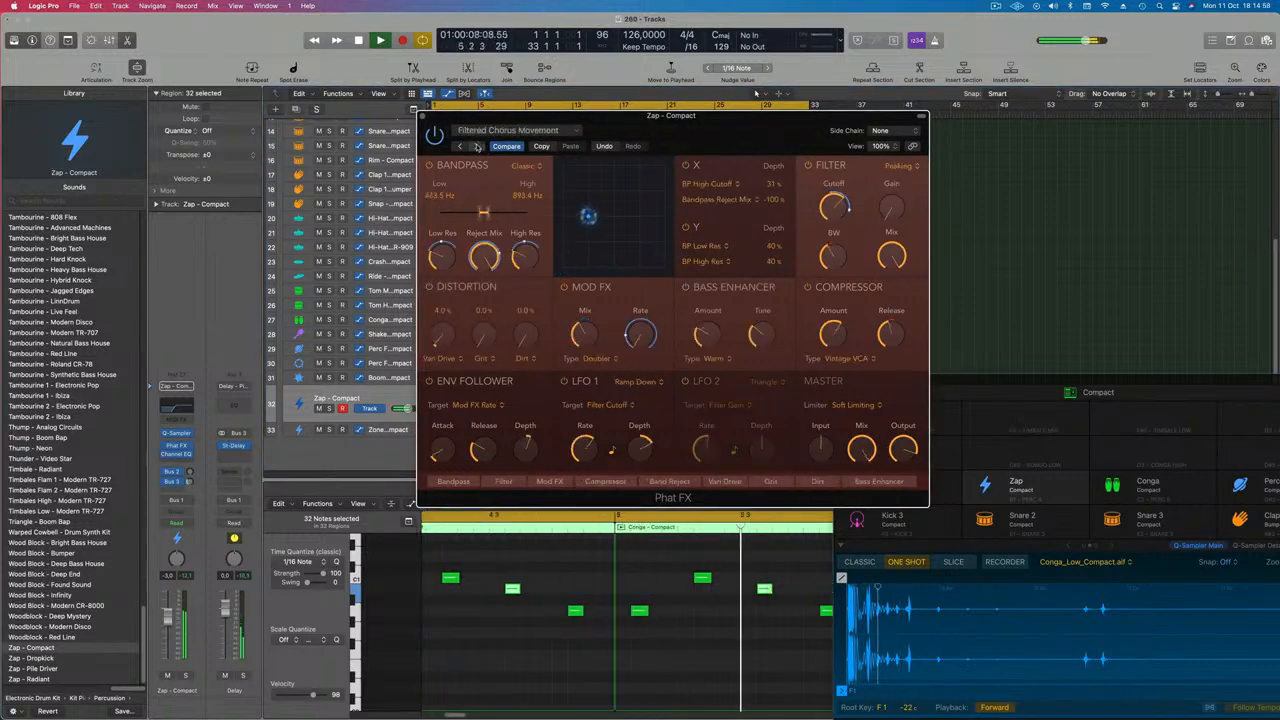
click(477, 147)
click(477, 147)
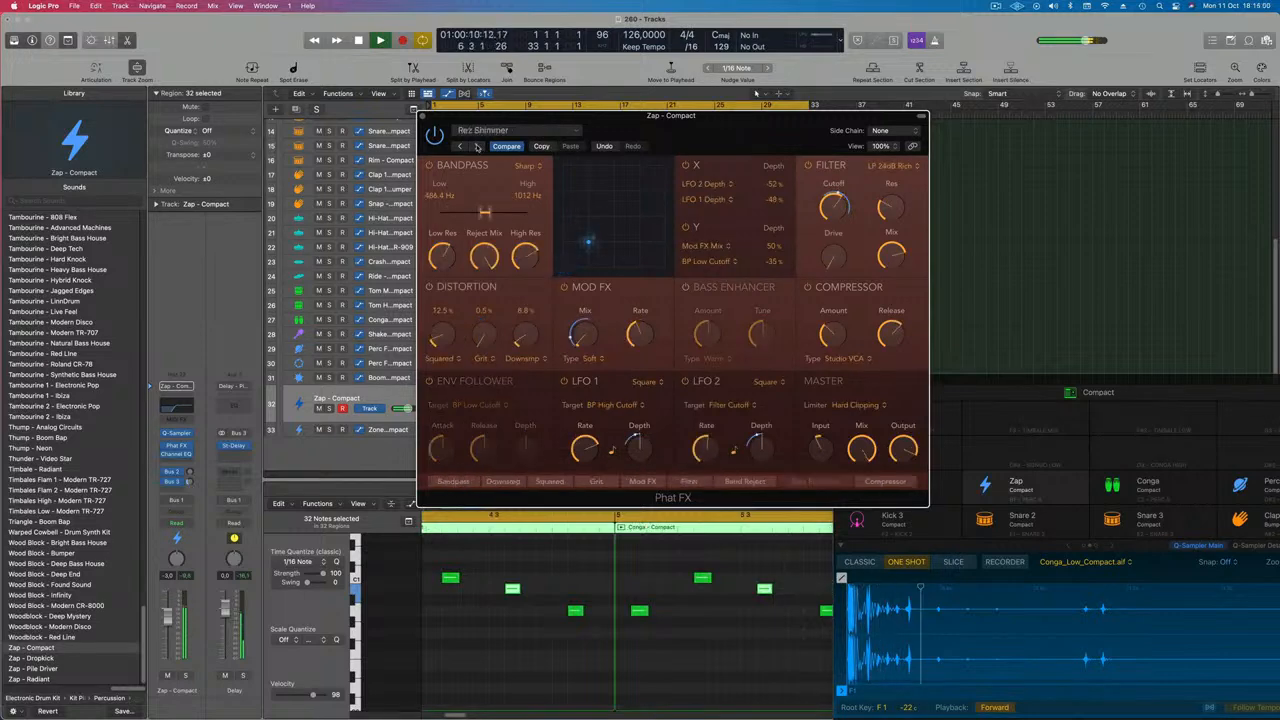
click(477, 147)
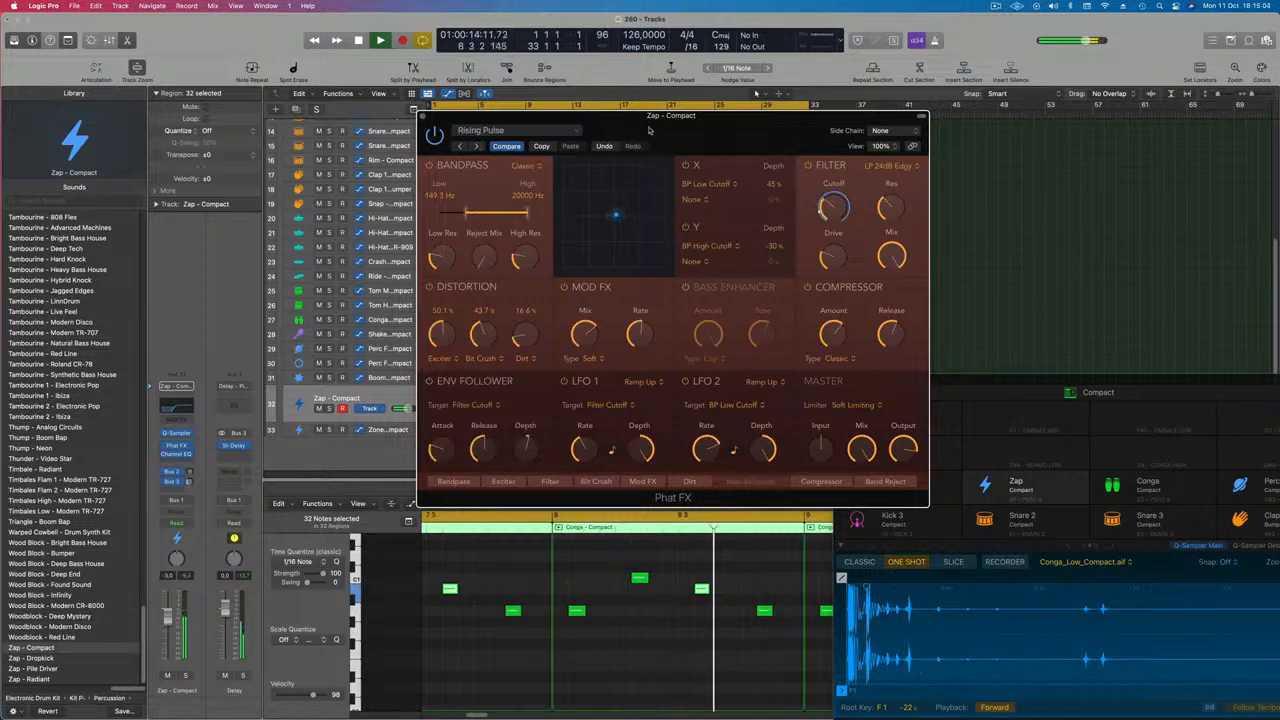
drag(648, 130, 523, 135)
Audition more Phat FX presets with the Zap track soloed, settling on Lo-Fi Resonant, and close the plugin
click(352, 152)
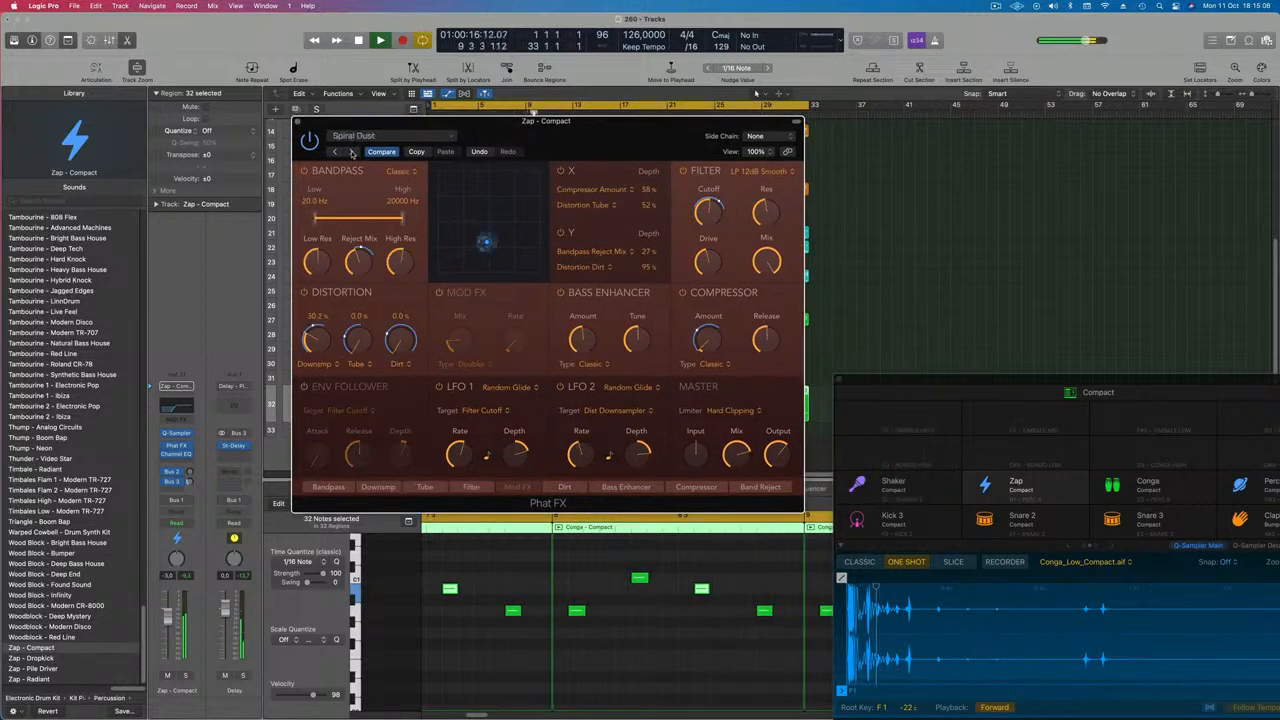
click(185, 676)
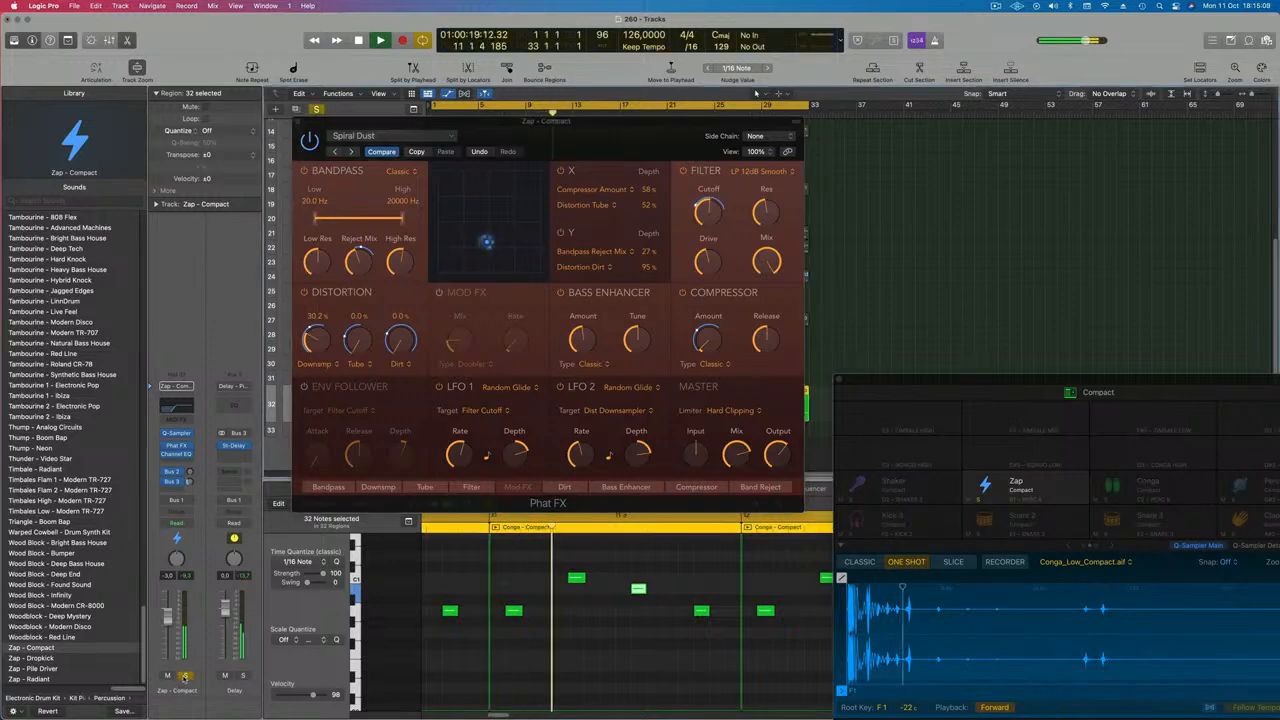
click(352, 152)
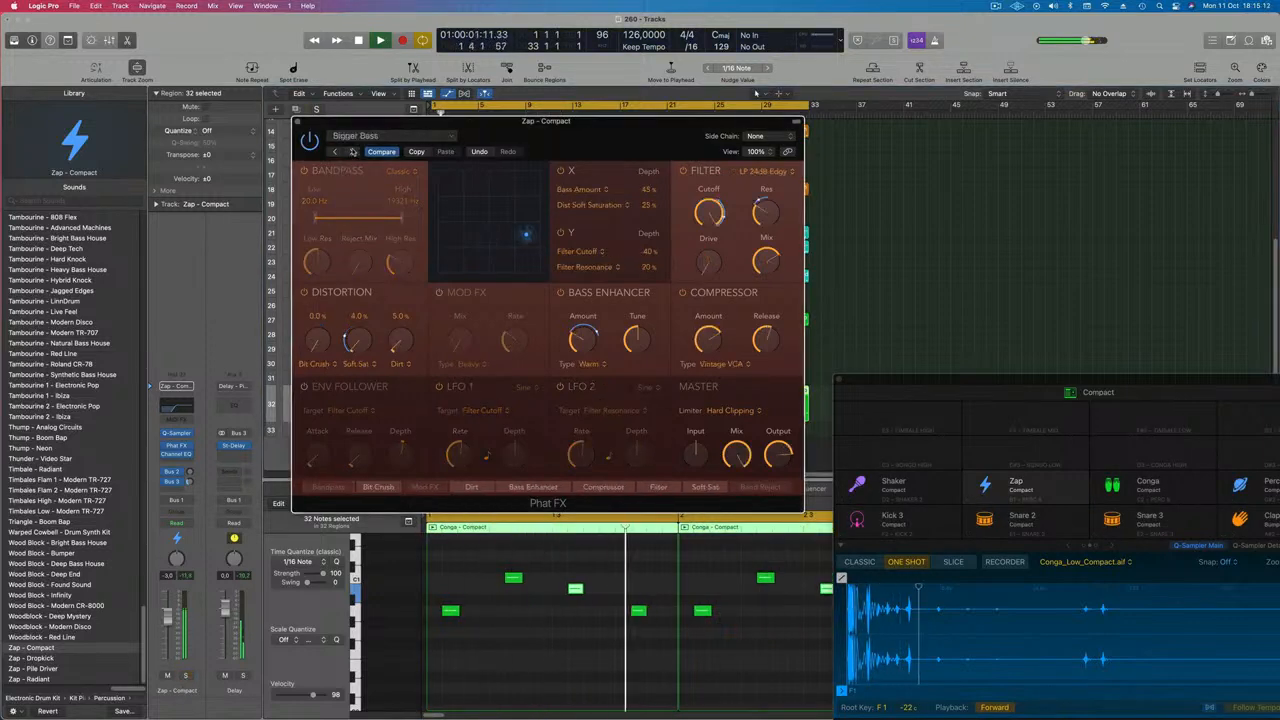
click(352, 152)
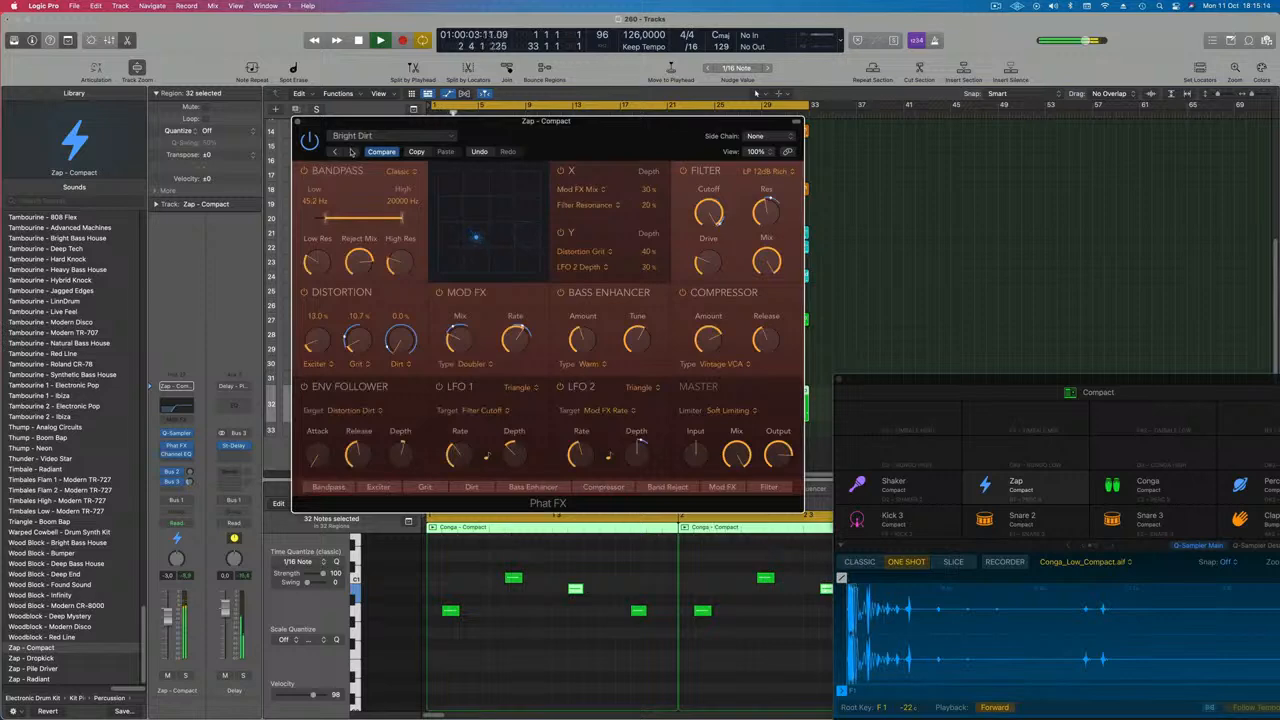
click(350, 151)
click(350, 151)
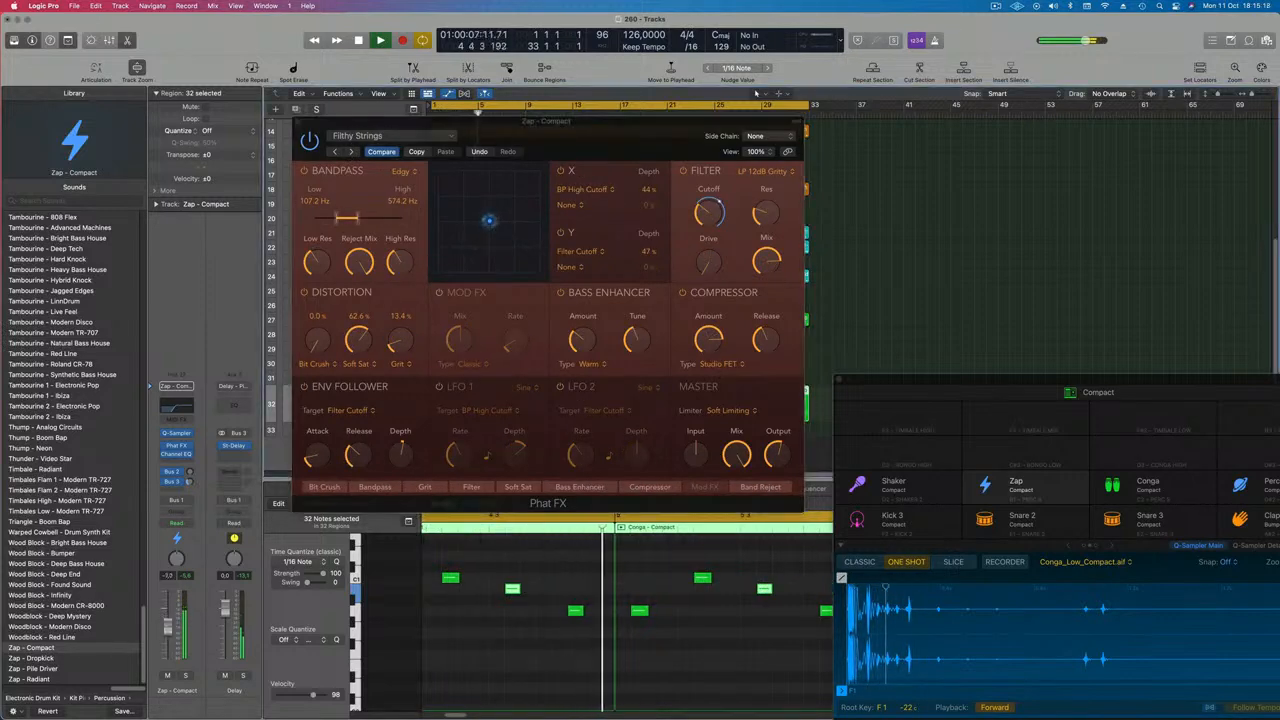
click(350, 151)
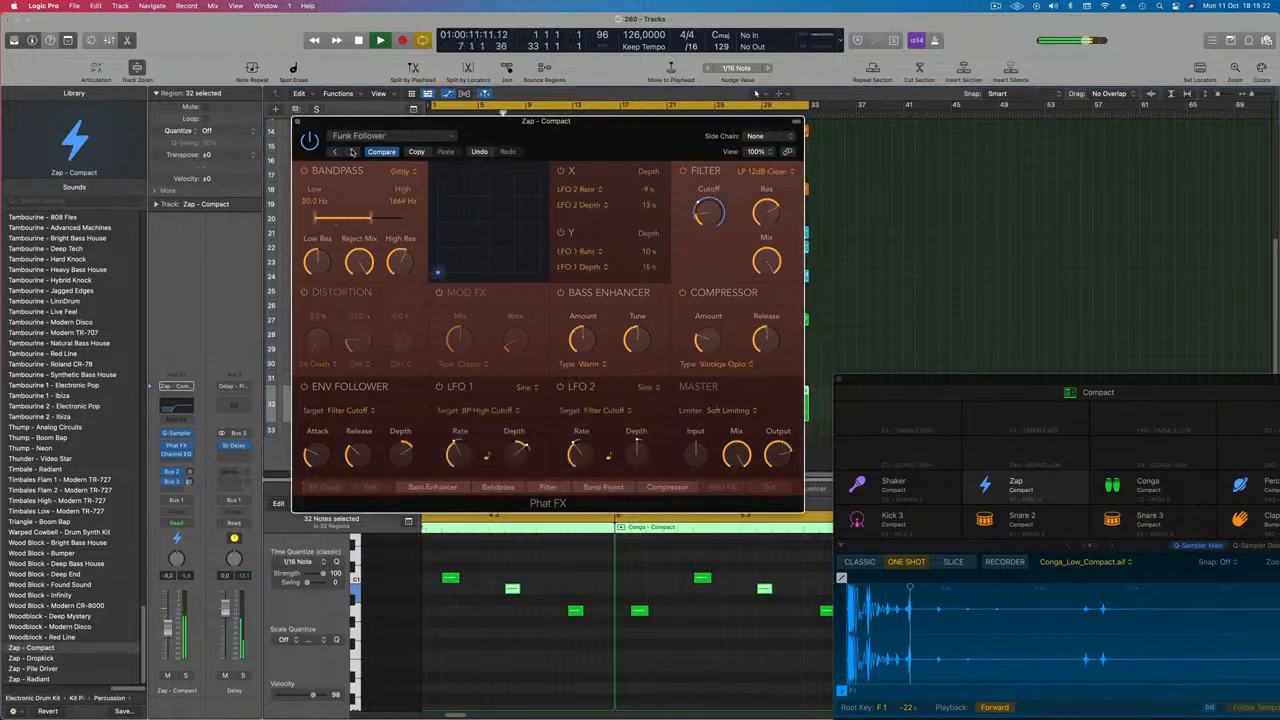
click(350, 151)
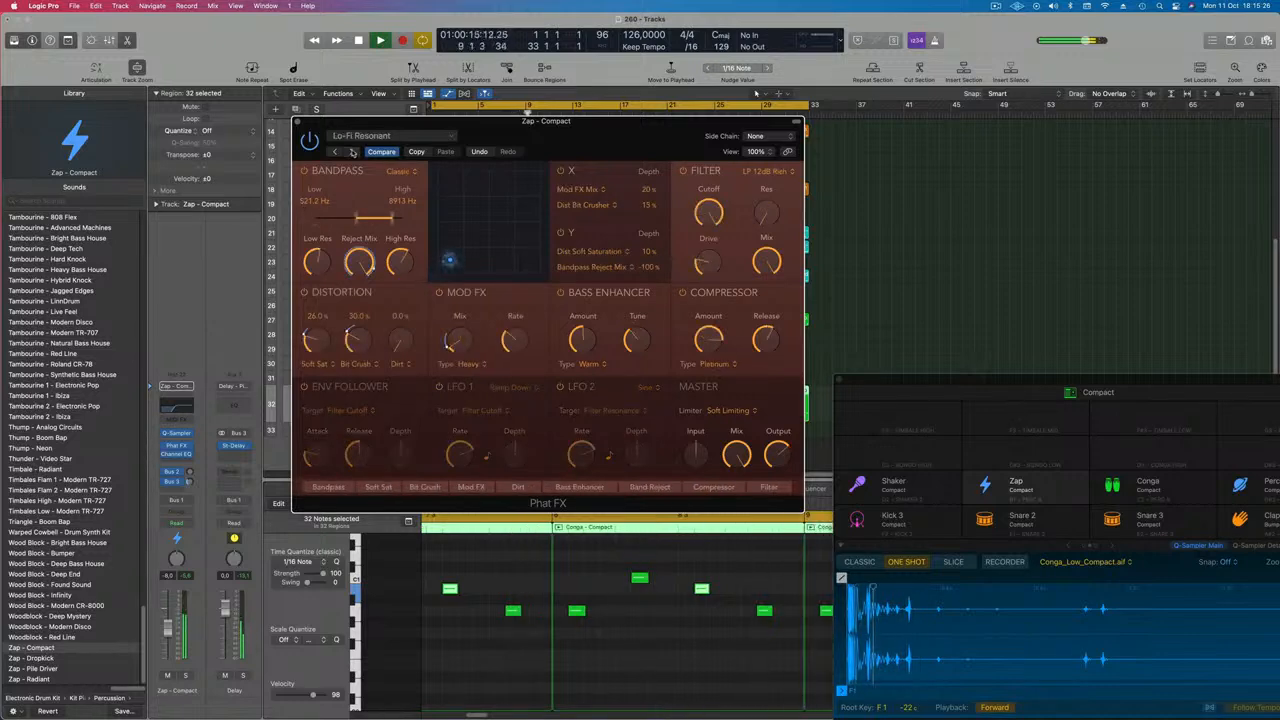
click(185, 677)
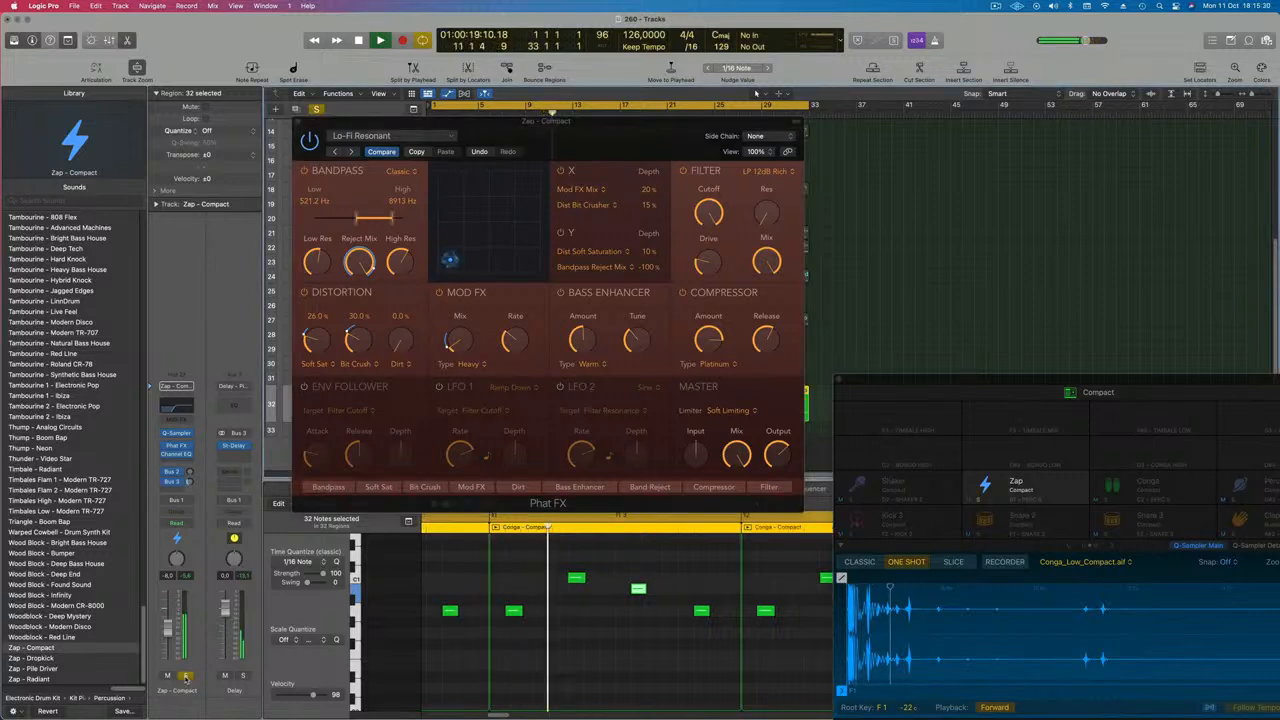
click(185, 677)
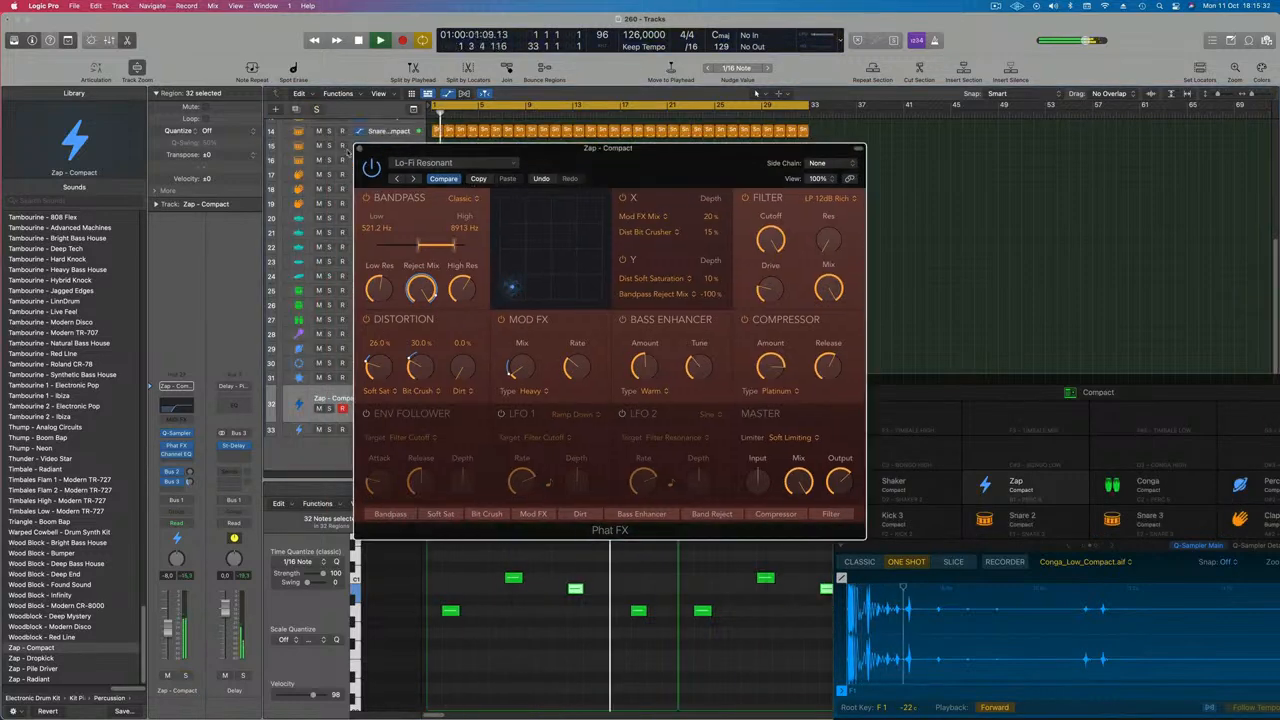
click(360, 149)
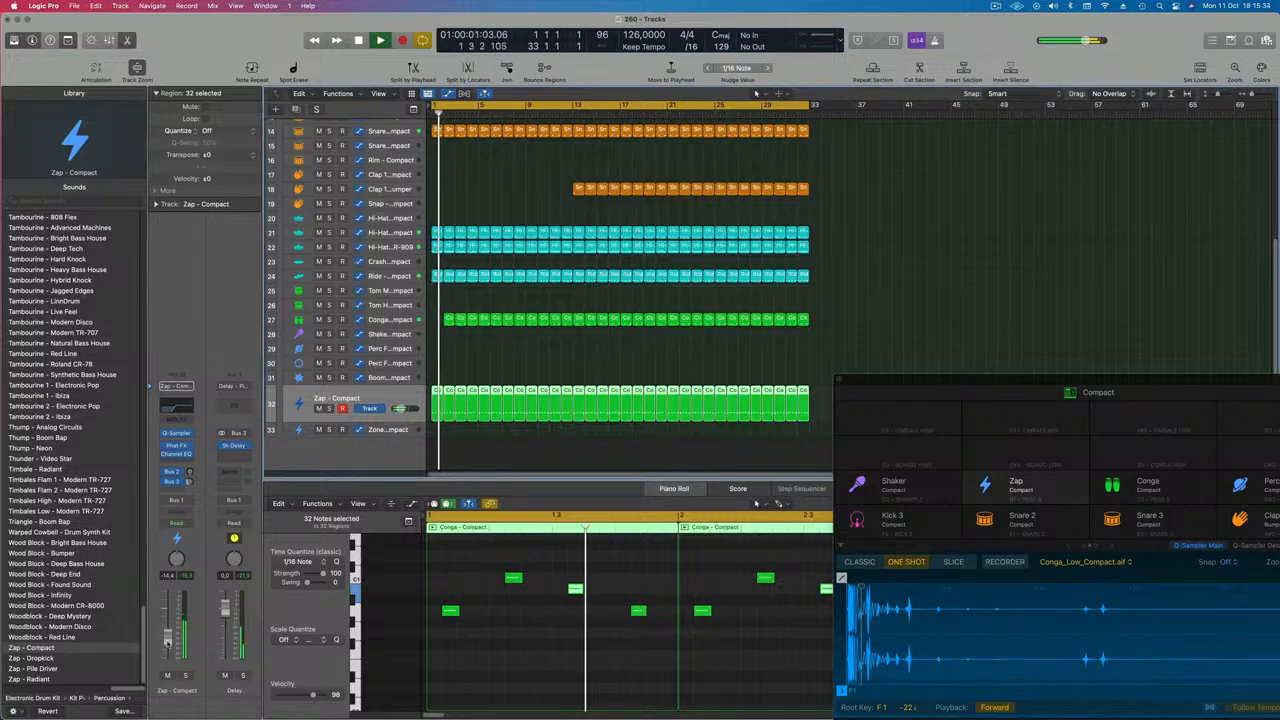
Lower the Zap track's volume fader to about -14.3 dB
drag(168, 630, 168, 643)
scroll(544, 220, up, 5)
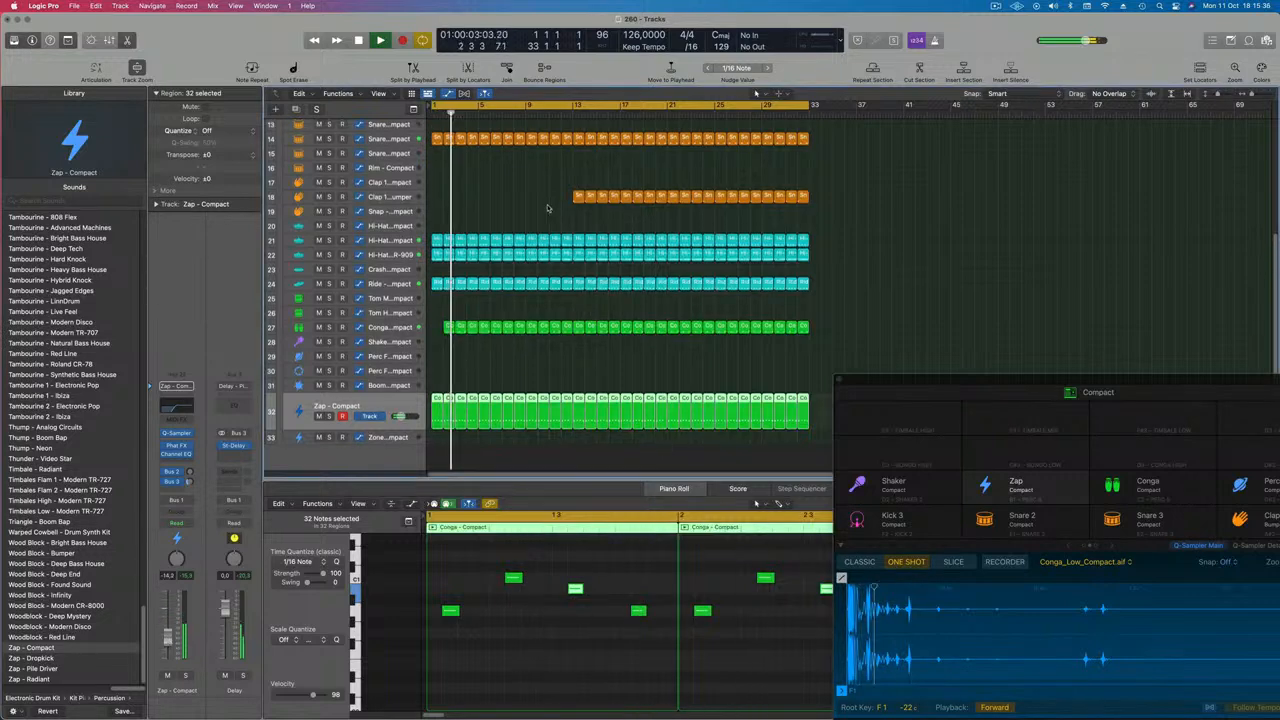
scroll(544, 221, up, 5)
Turn on the secondary ruler in the Tracks area
key(super+Left)
key(super+Left)
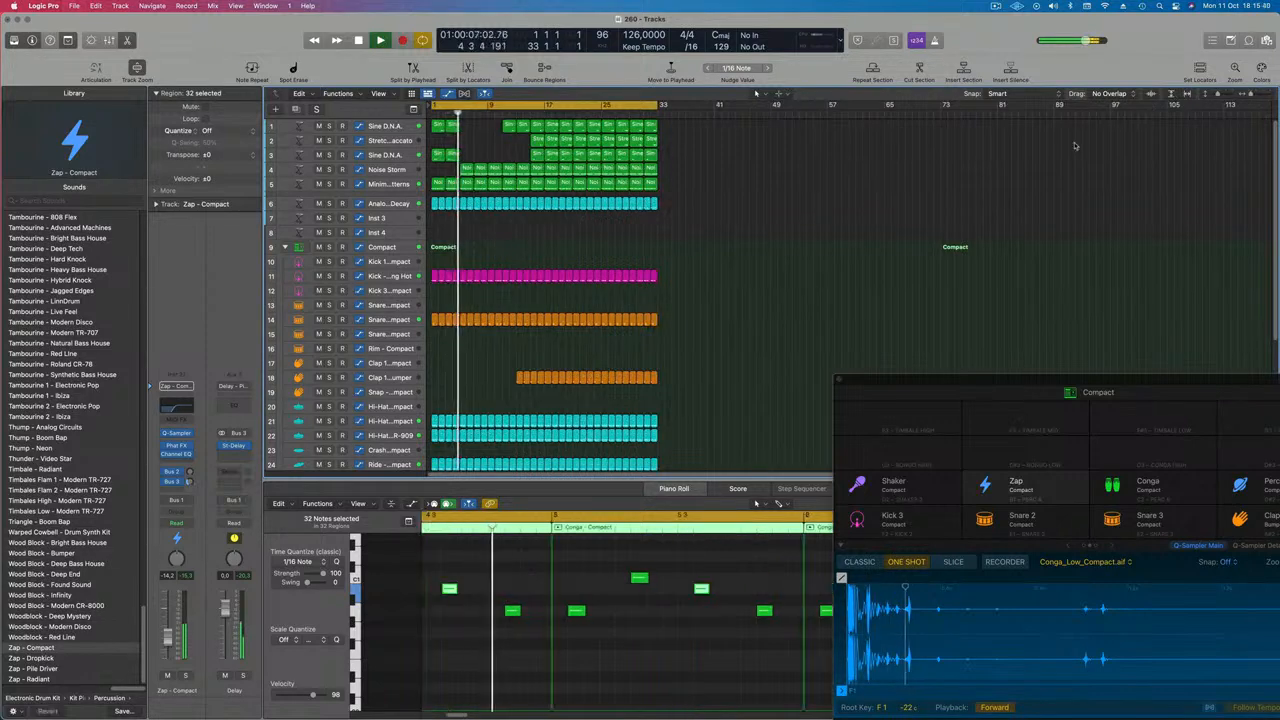
key(super+Left)
mouse_move(1268, 105)
mouse_down()
mouse_move(624, 137)
mouse_move(652, 137)
mouse_up()
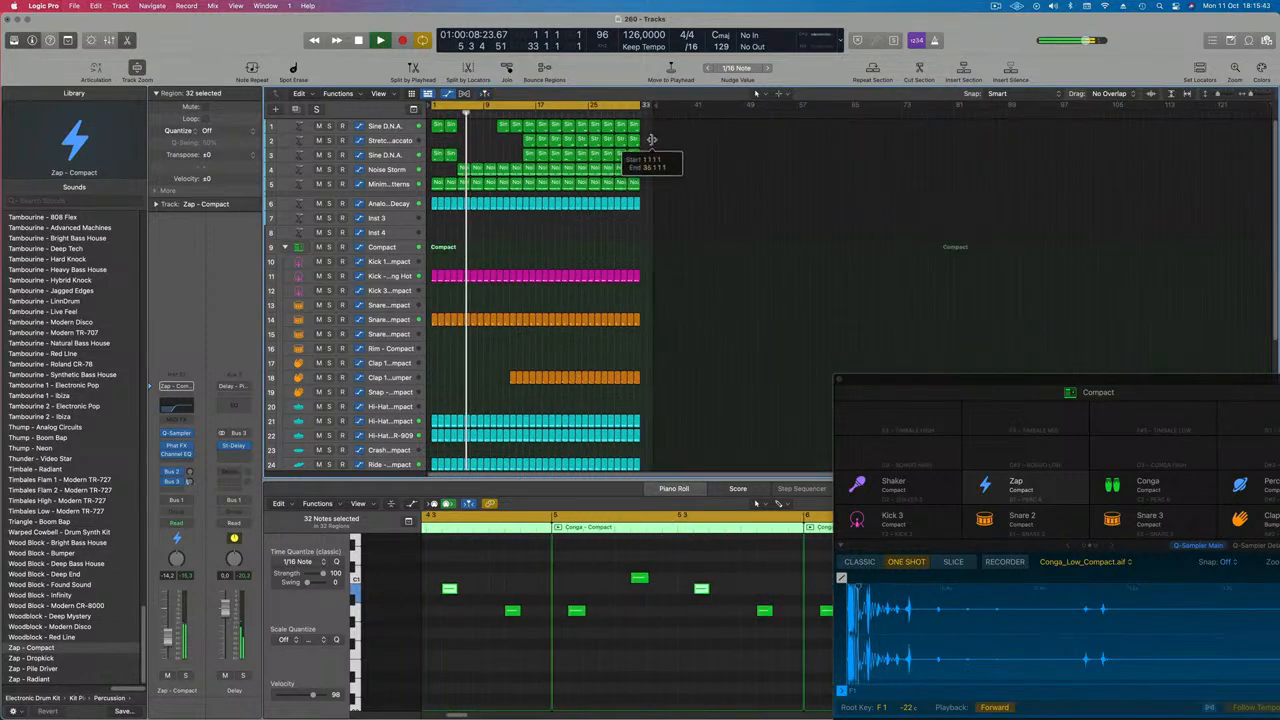
click(378, 93)
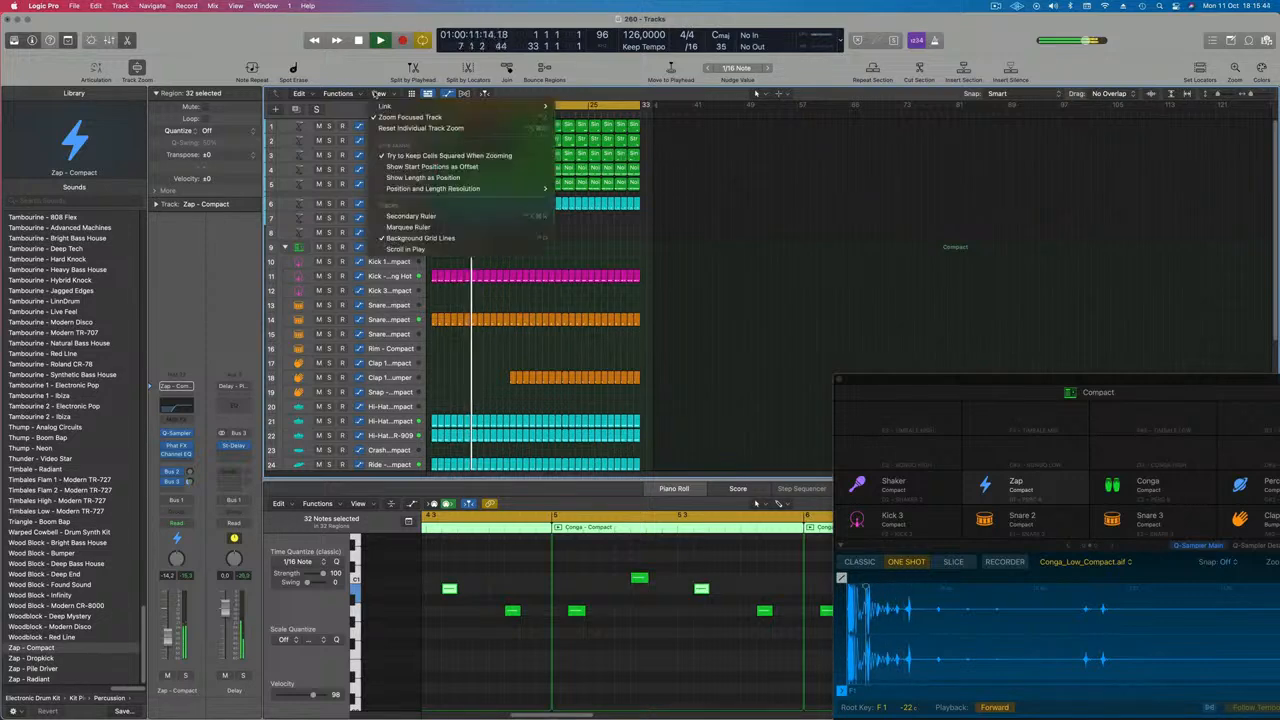
click(421, 214)
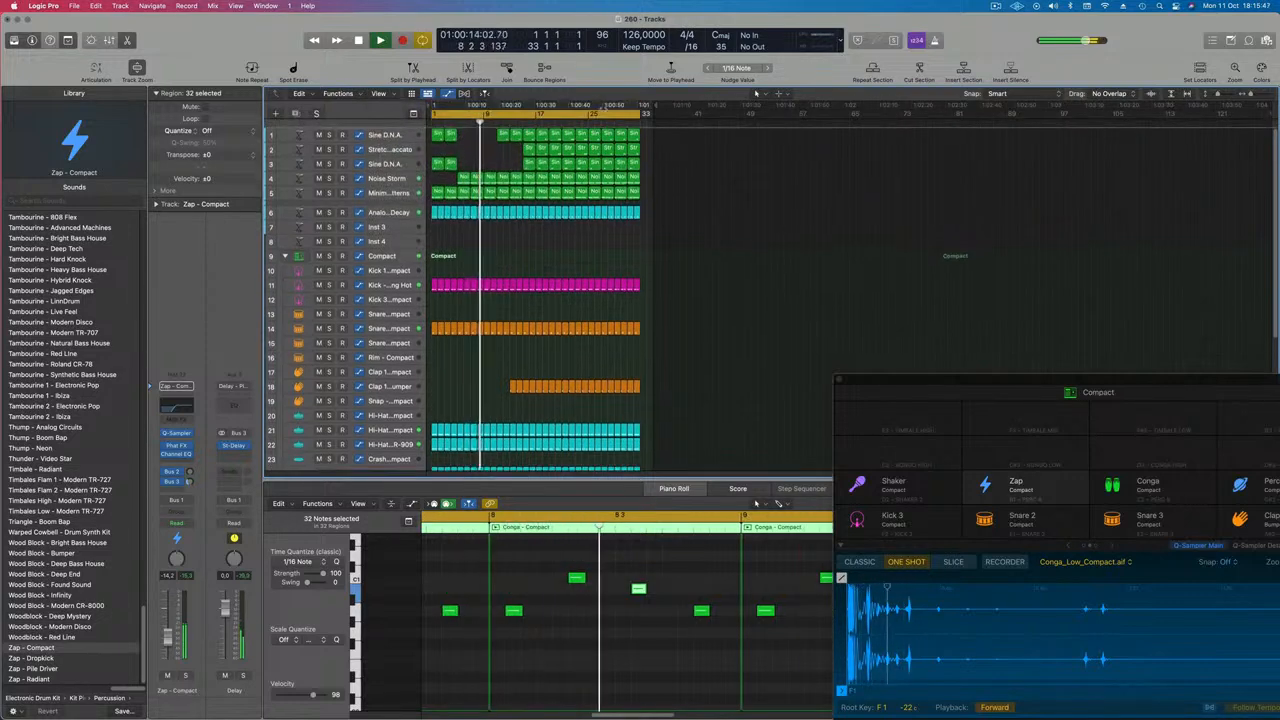
Select all regions in the project and repeat them once, then return to the start
click(598, 262)
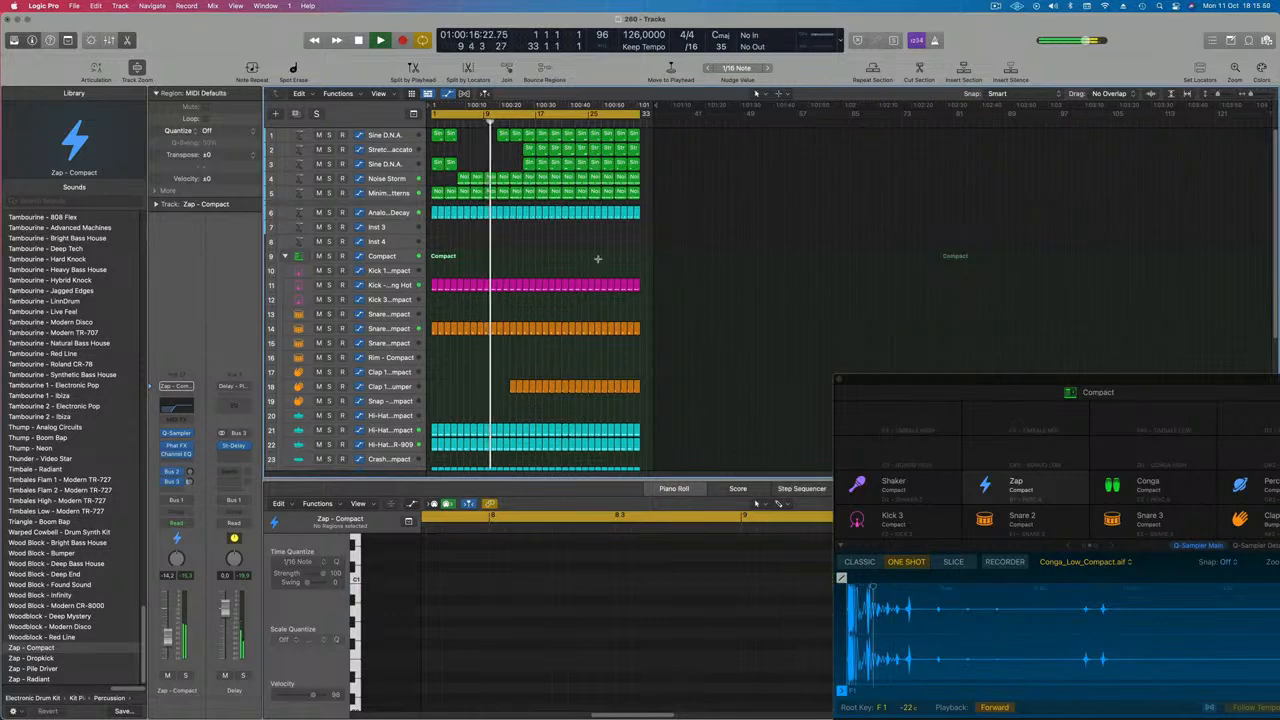
key(super+a)
key(super+r)
key(super+Right)
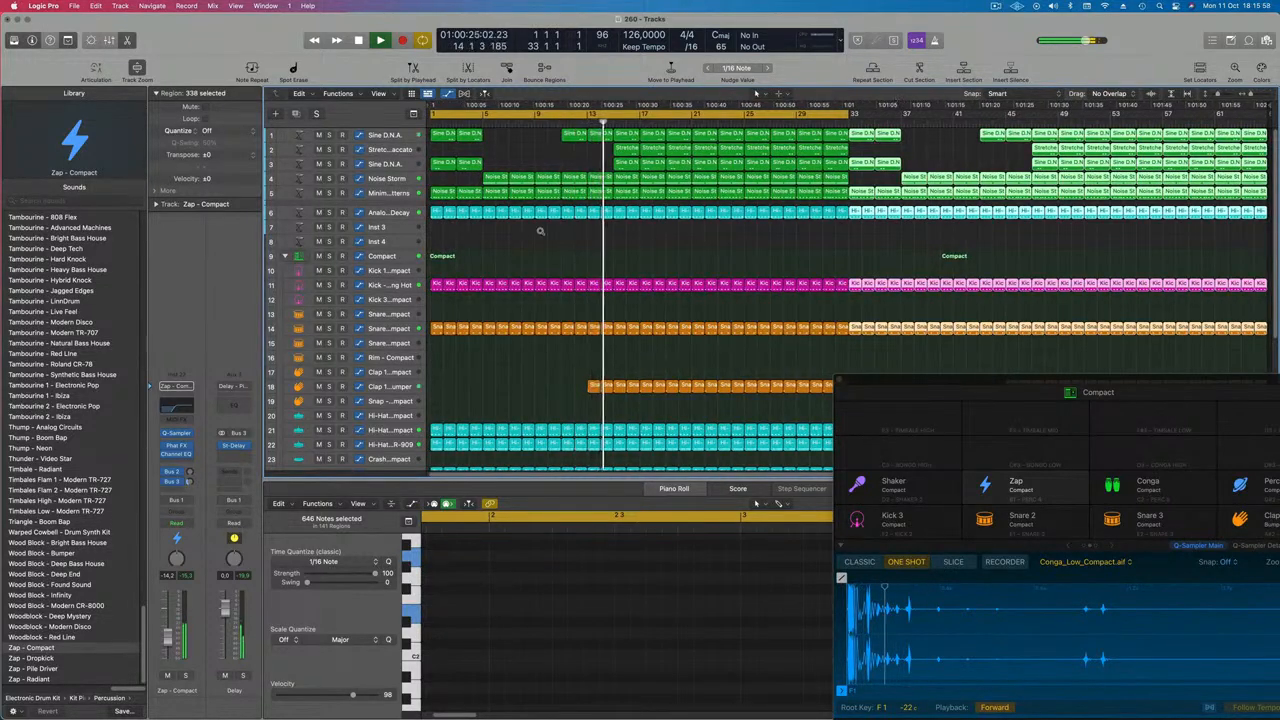
click(568, 374)
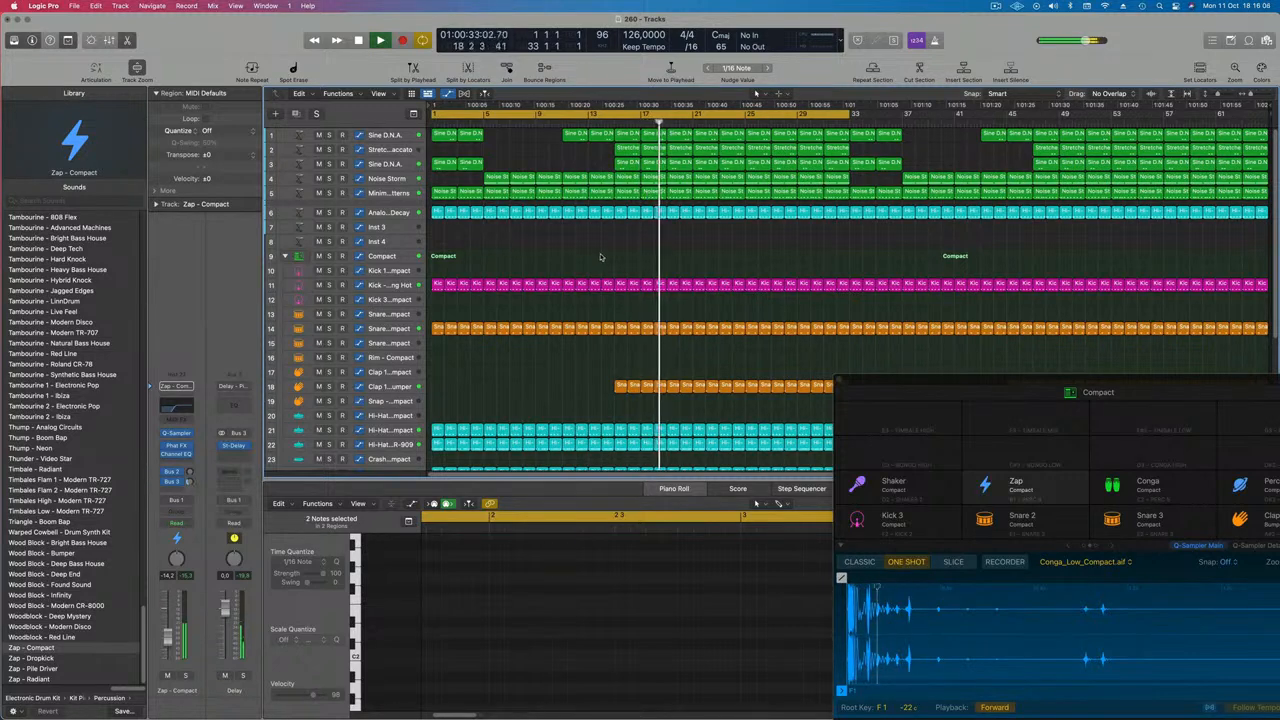
key(Return)
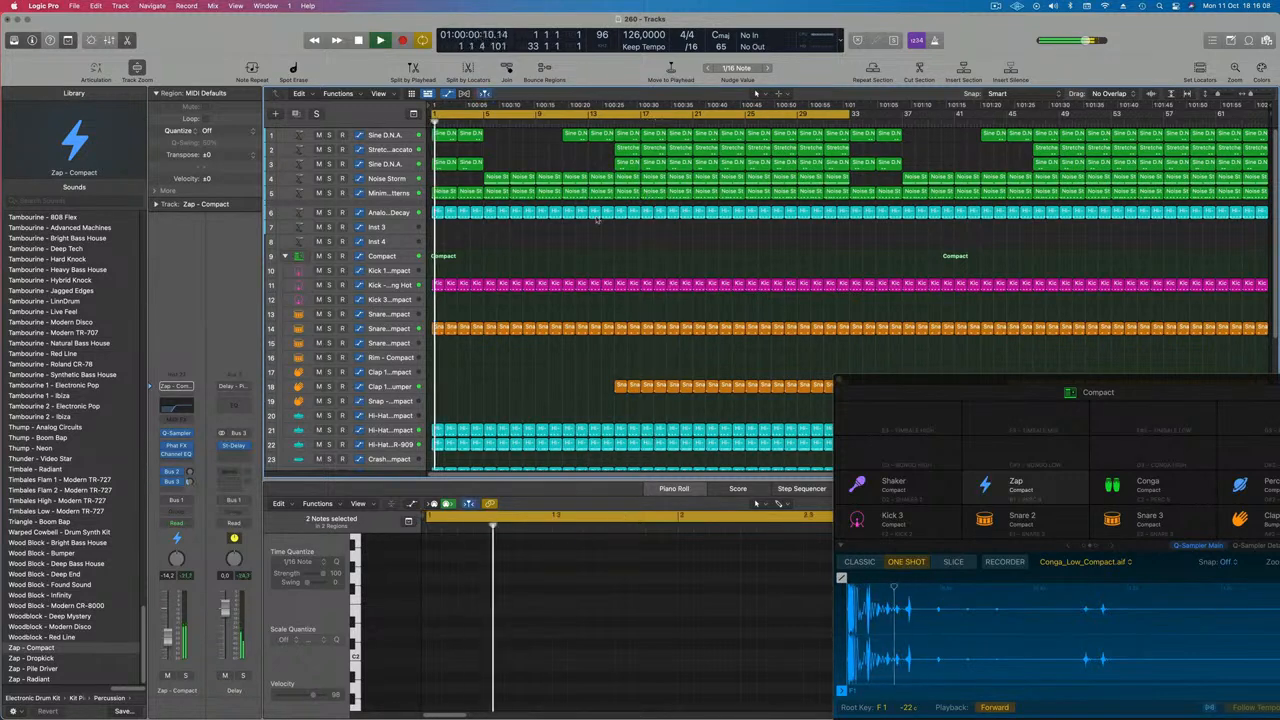
Play the arrangement from around bar 9 and zoom out to view all tracks
click(575, 125)
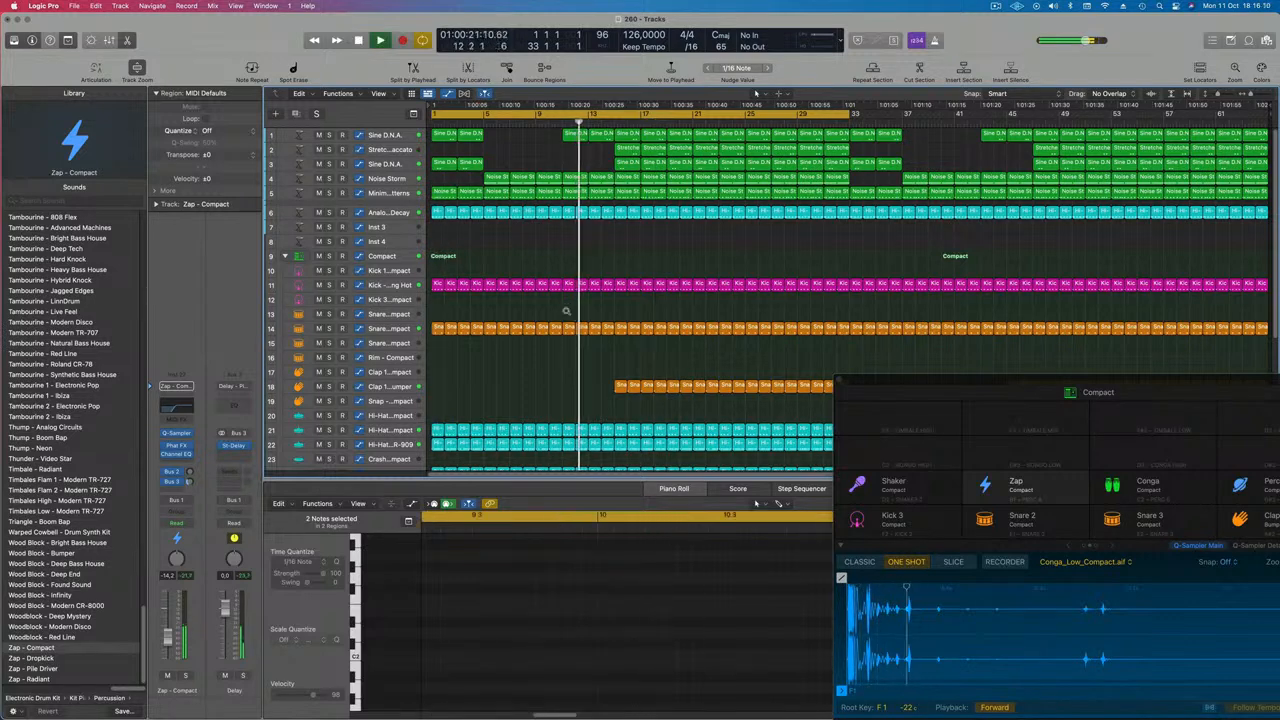
drag(860, 381, 1094, 419)
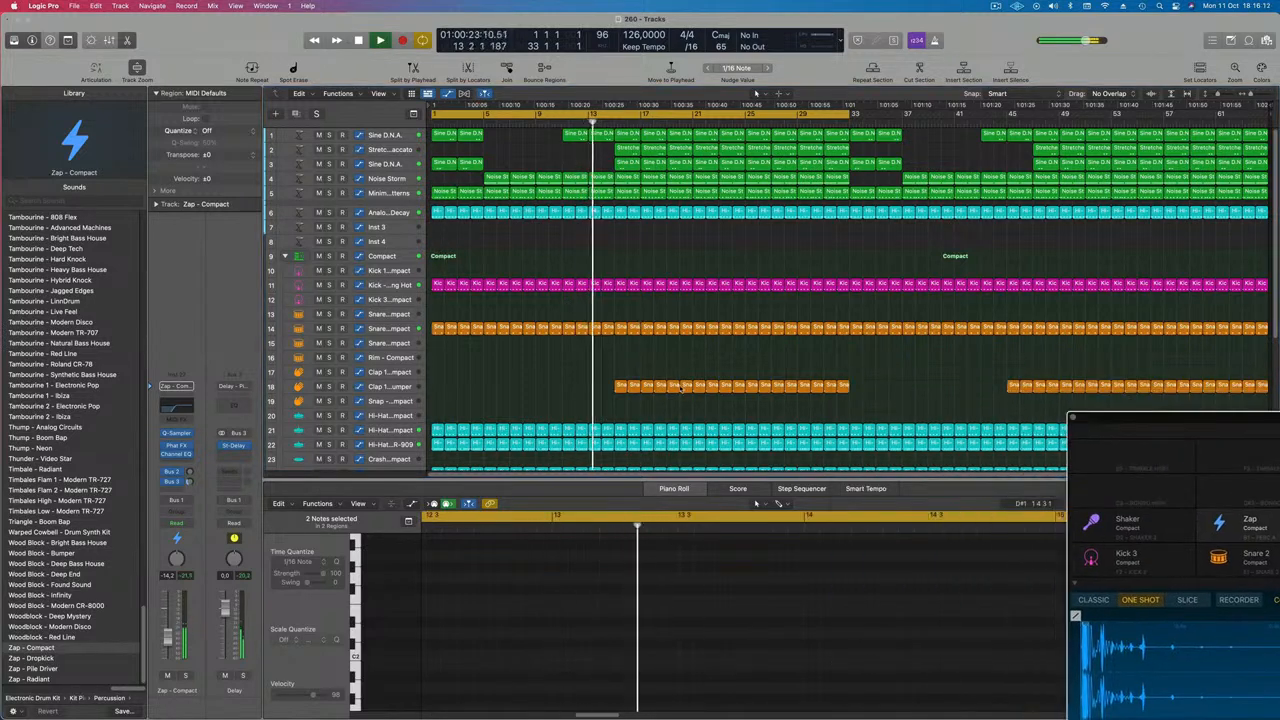
key(super+Up)
key(super+Up)
key(super+Up)
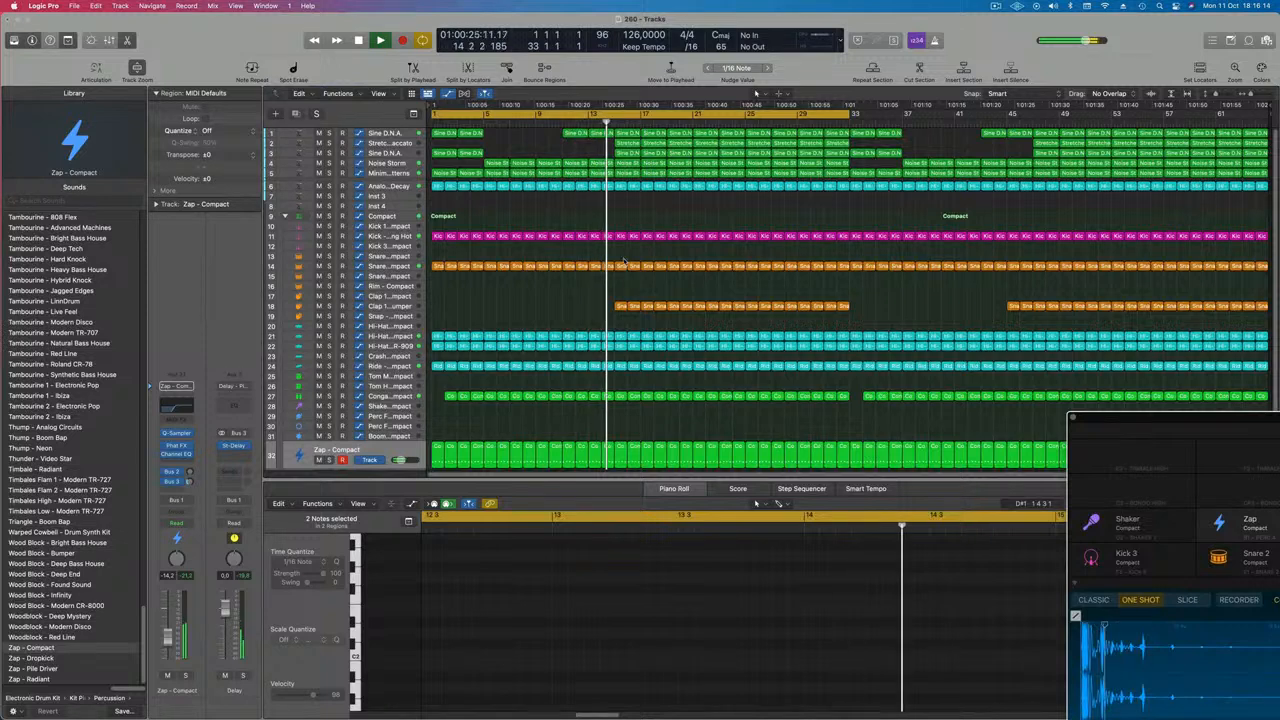
Delete the drum regions between bars 17 and 21 to create a break, then return to the project start
drag(623, 258, 684, 464)
key(Delete)
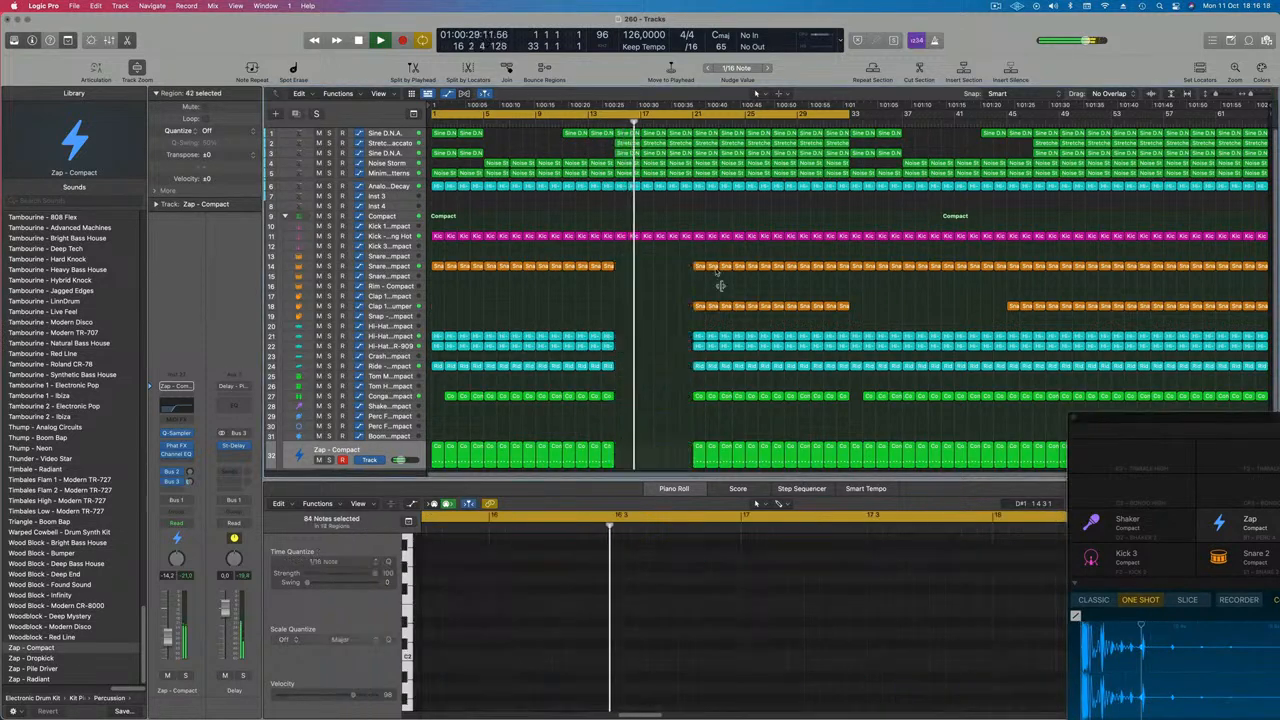
key(Return)
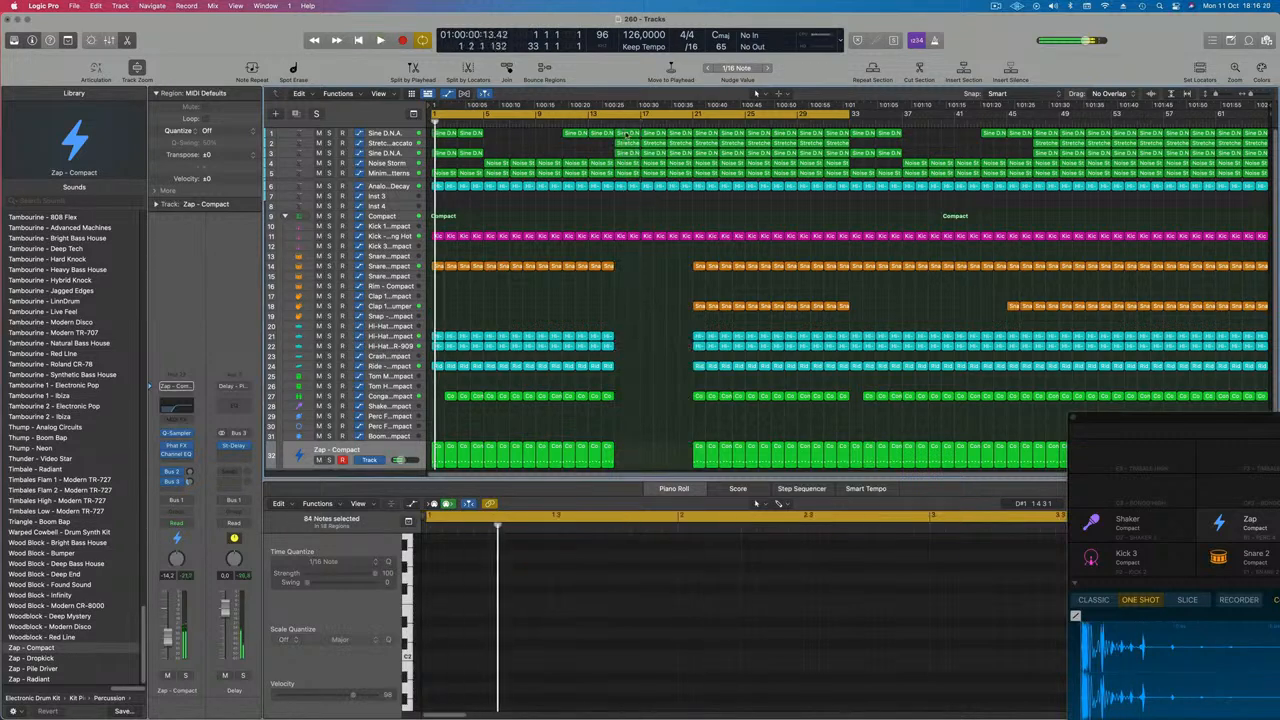
Delete the Sine D.N.A. region at bar 15 and the Stretched Staccato regions around bars 15 to 17
click(624, 133)
key(Delete)
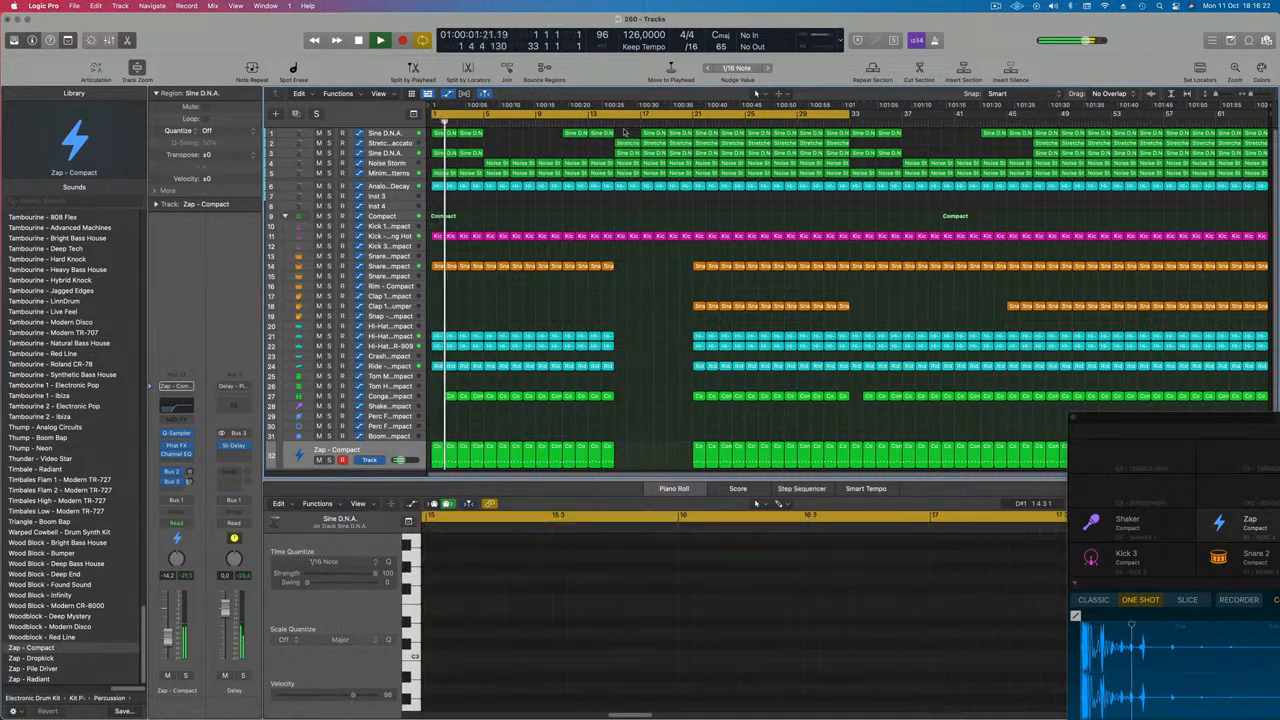
click(650, 133)
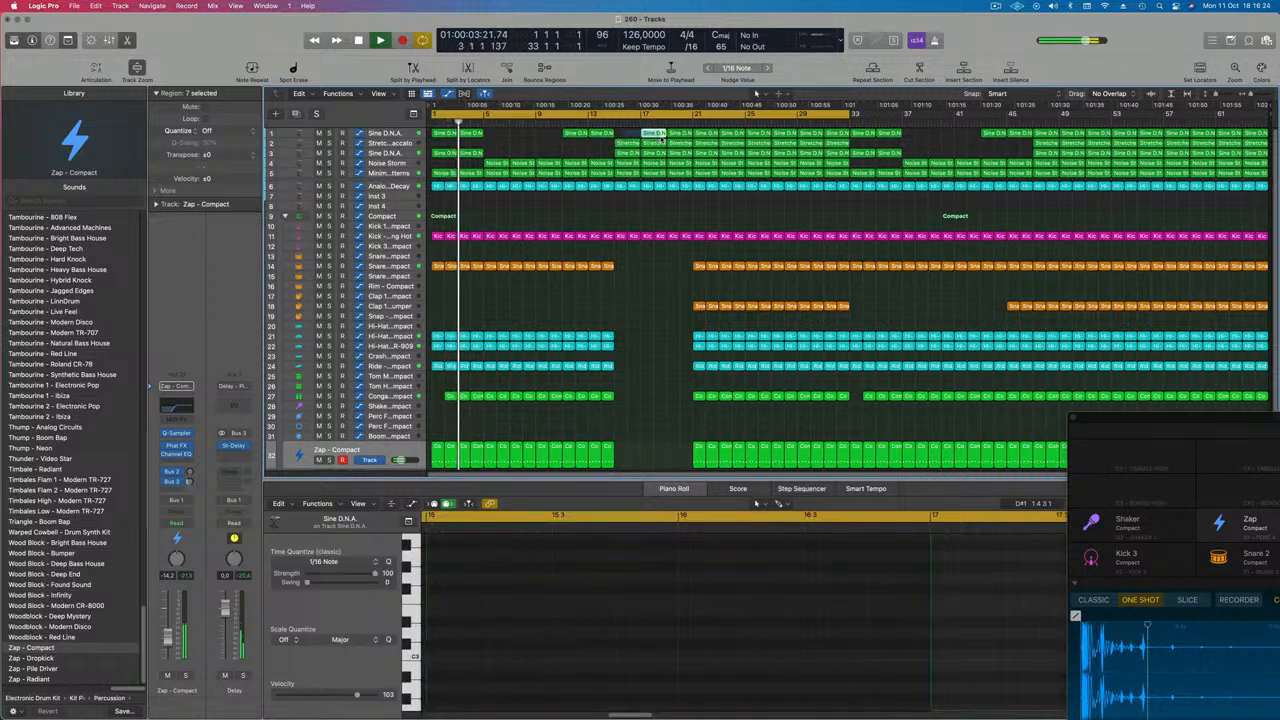
click(612, 146)
drag(621, 154, 651, 155)
key(Delete)
Move the second Sine D.N.A. track up so it sits directly beneath the first Sine D.N.A. track
click(381, 163)
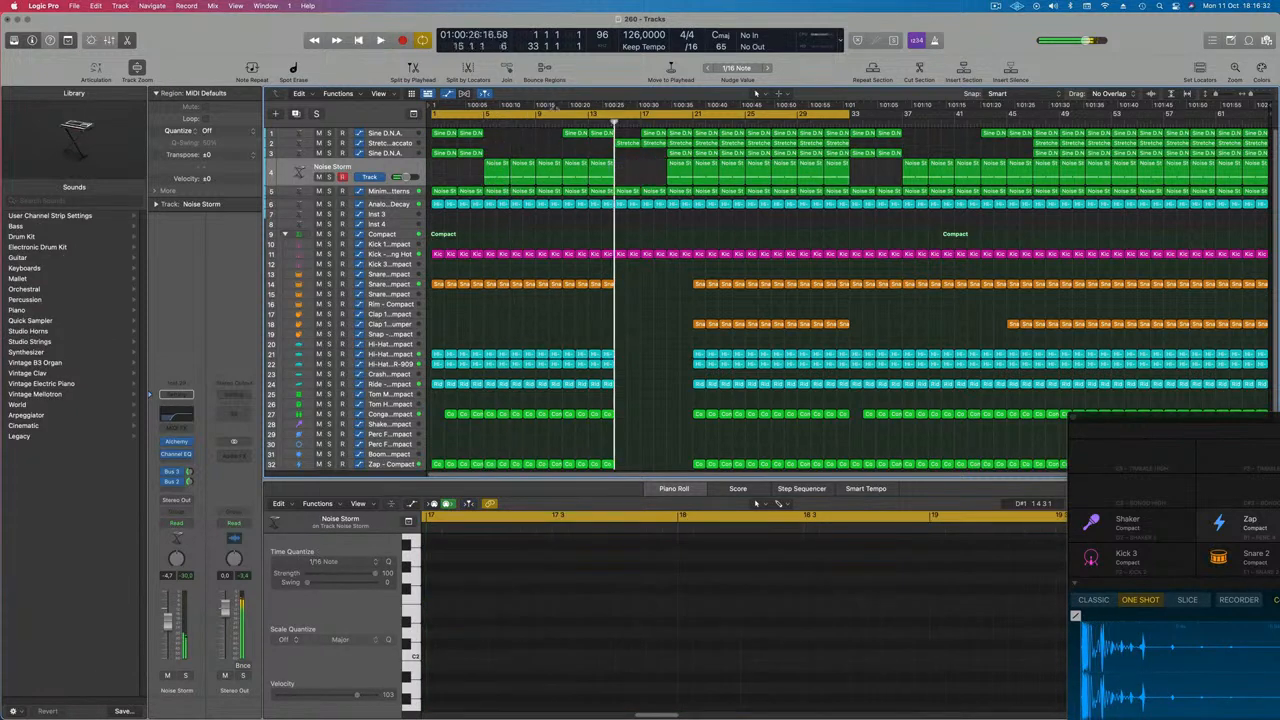
drag(434, 116, 612, 116)
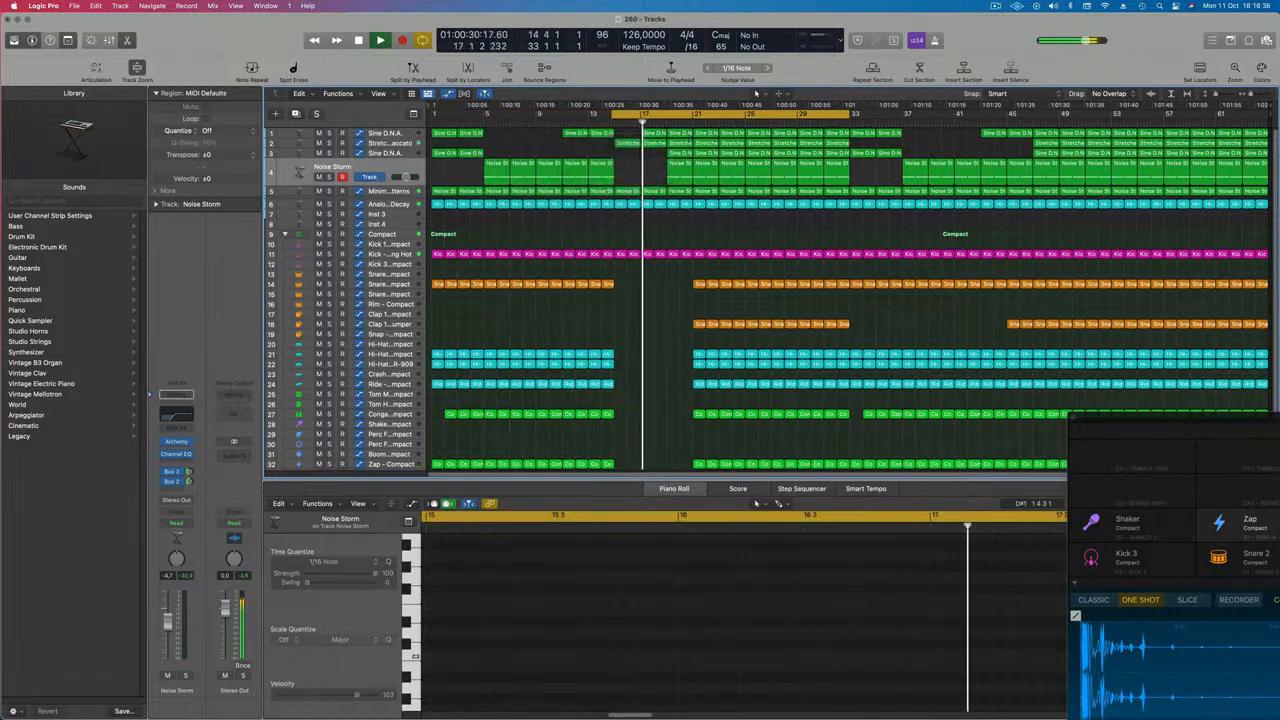
click(655, 134)
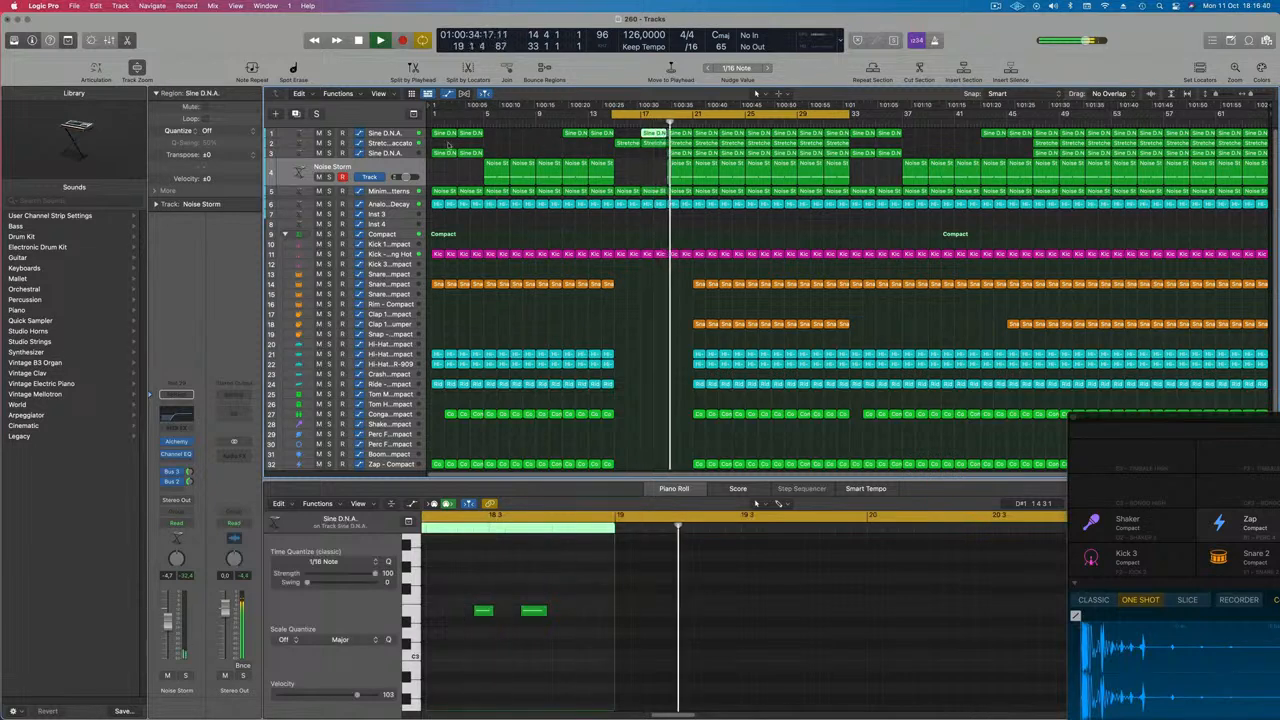
click(392, 144)
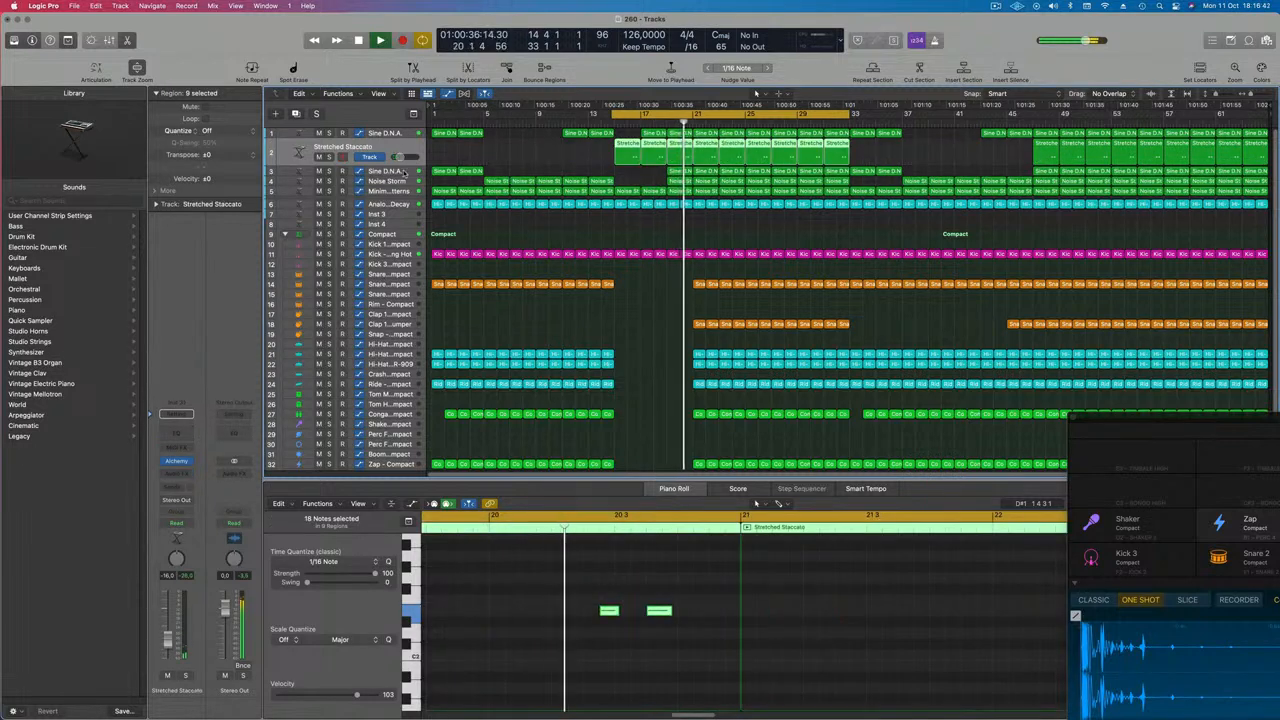
click(402, 171)
drag(411, 160, 410, 134)
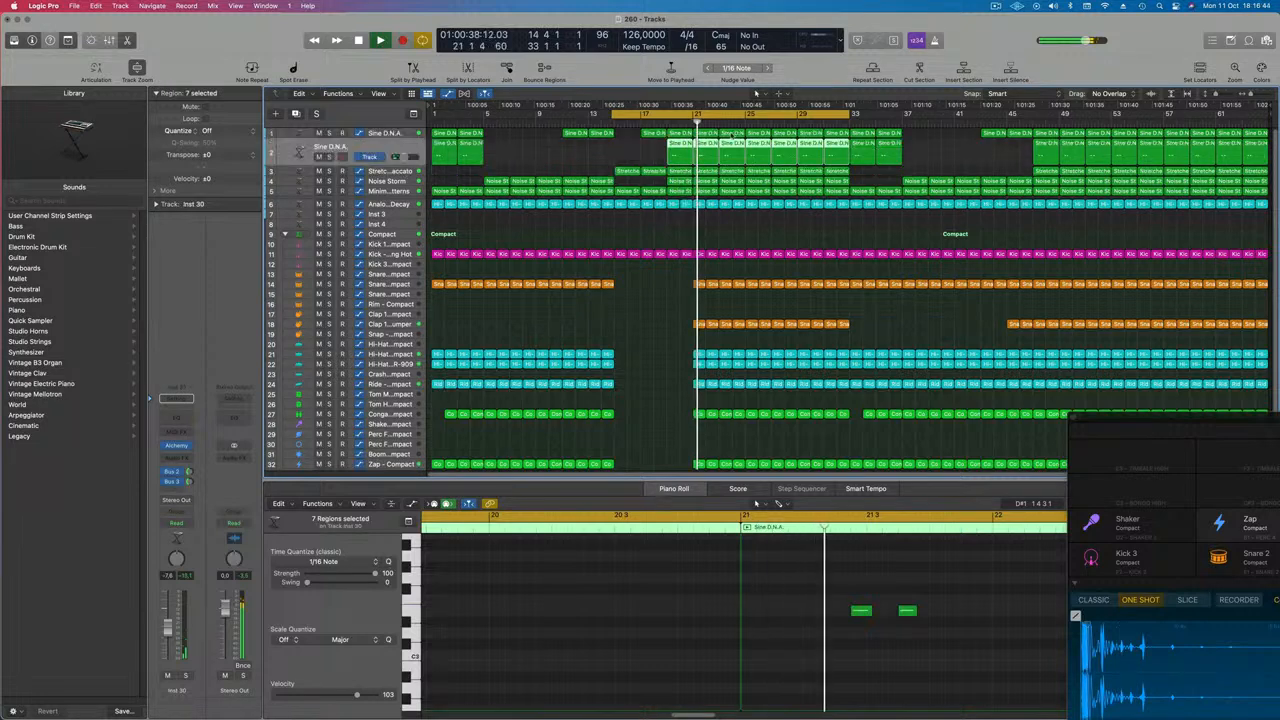
Delete the Stretched Staccato regions between bars 15 and 19, keeping the track itself
key(space)
click(630, 171)
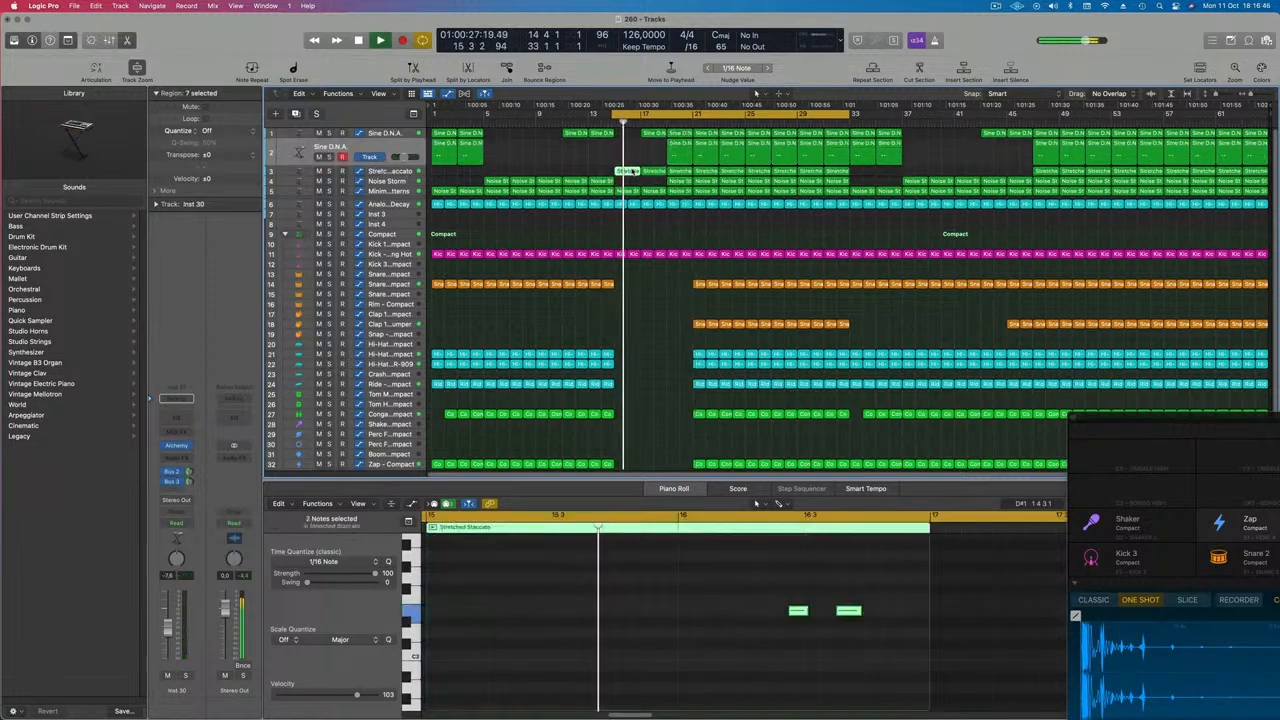
key(Delete)
key(super+Delete)
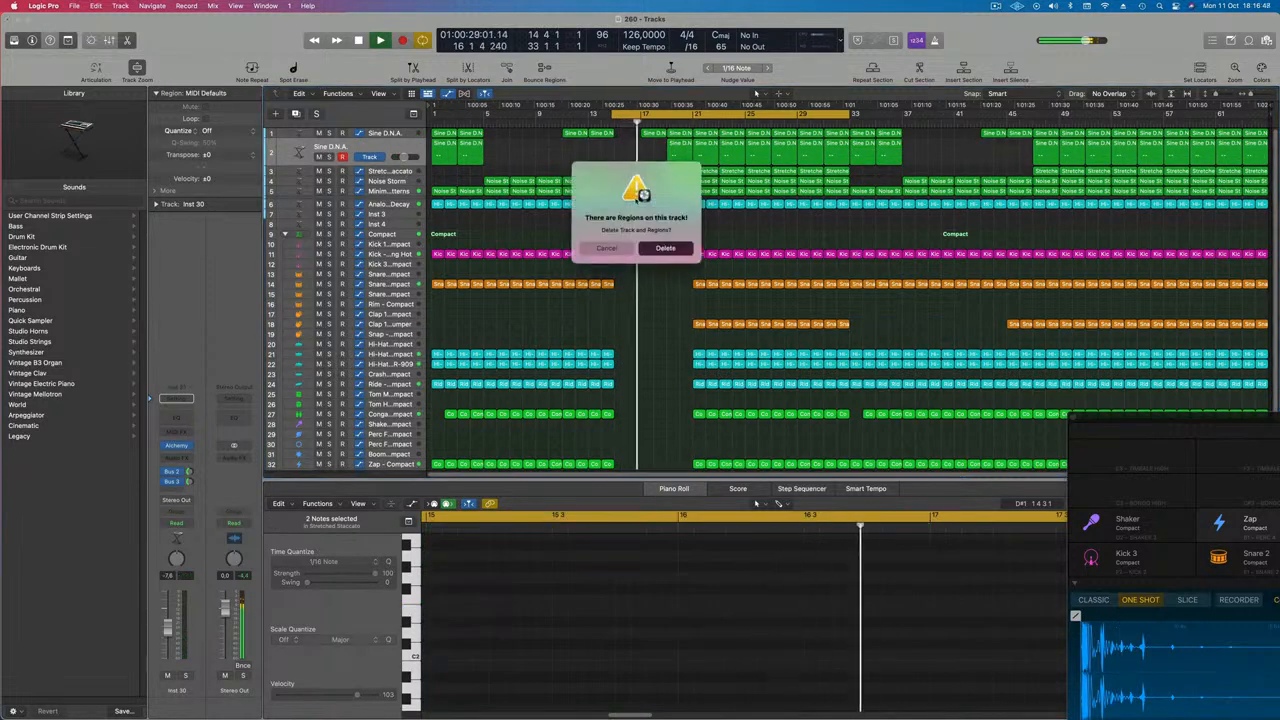
click(611, 248)
drag(634, 169, 661, 174)
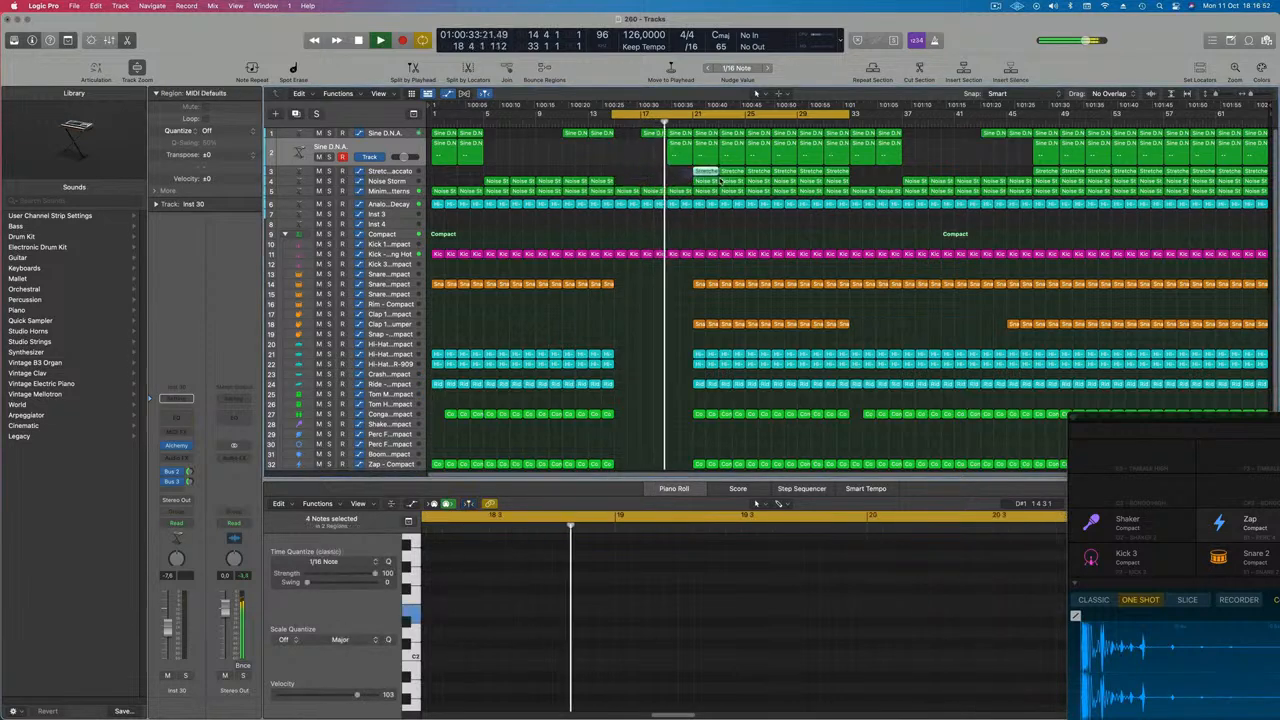
key(Delete)
Draw Alchemy Low Pass automation on Minimal Acid Patterns, dropping from 100% at bar 17 to about 33.5% near bar 19
key(space)
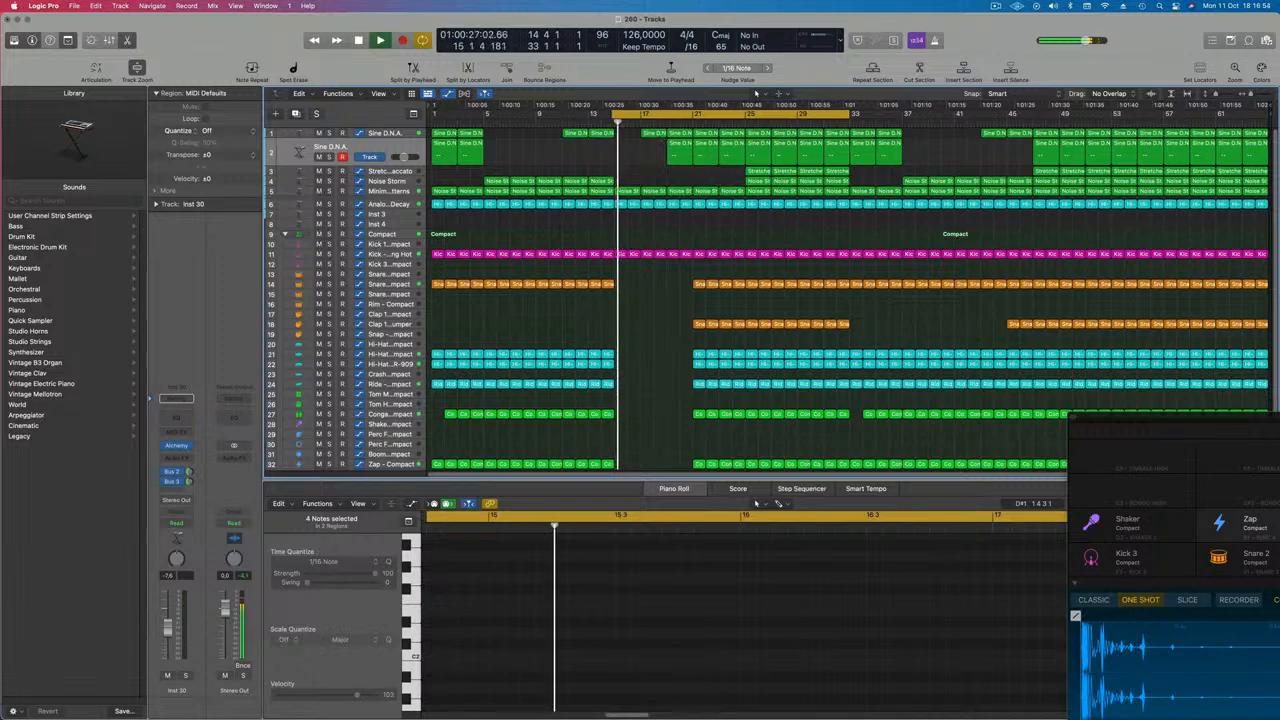
ctrl+alt+click(649, 154)
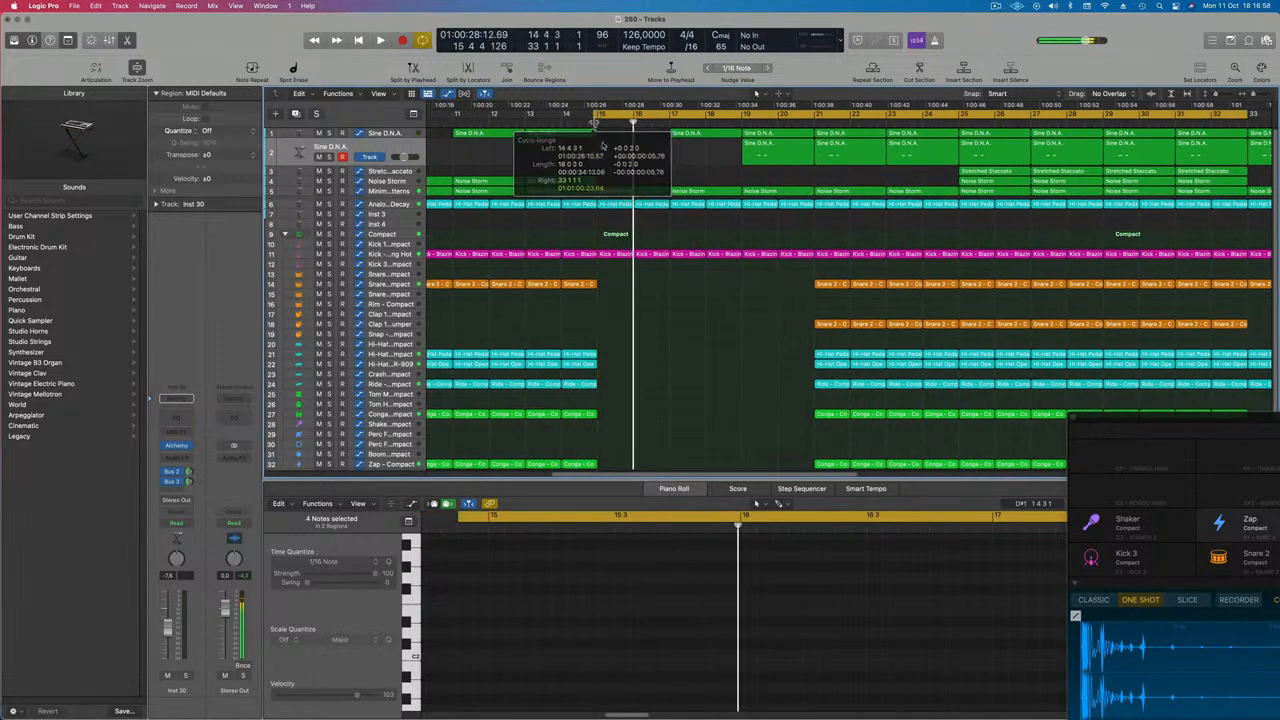
scroll(668, 176, down, 2)
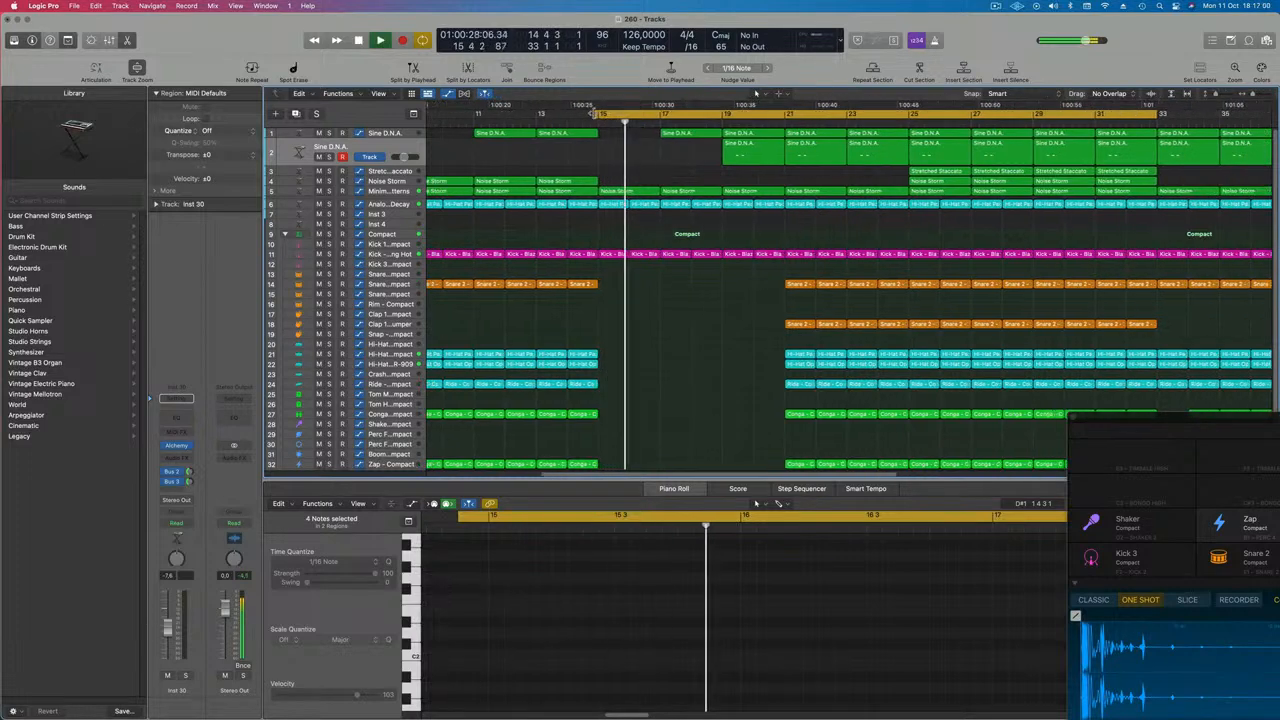
scroll(593, 188, down, 3)
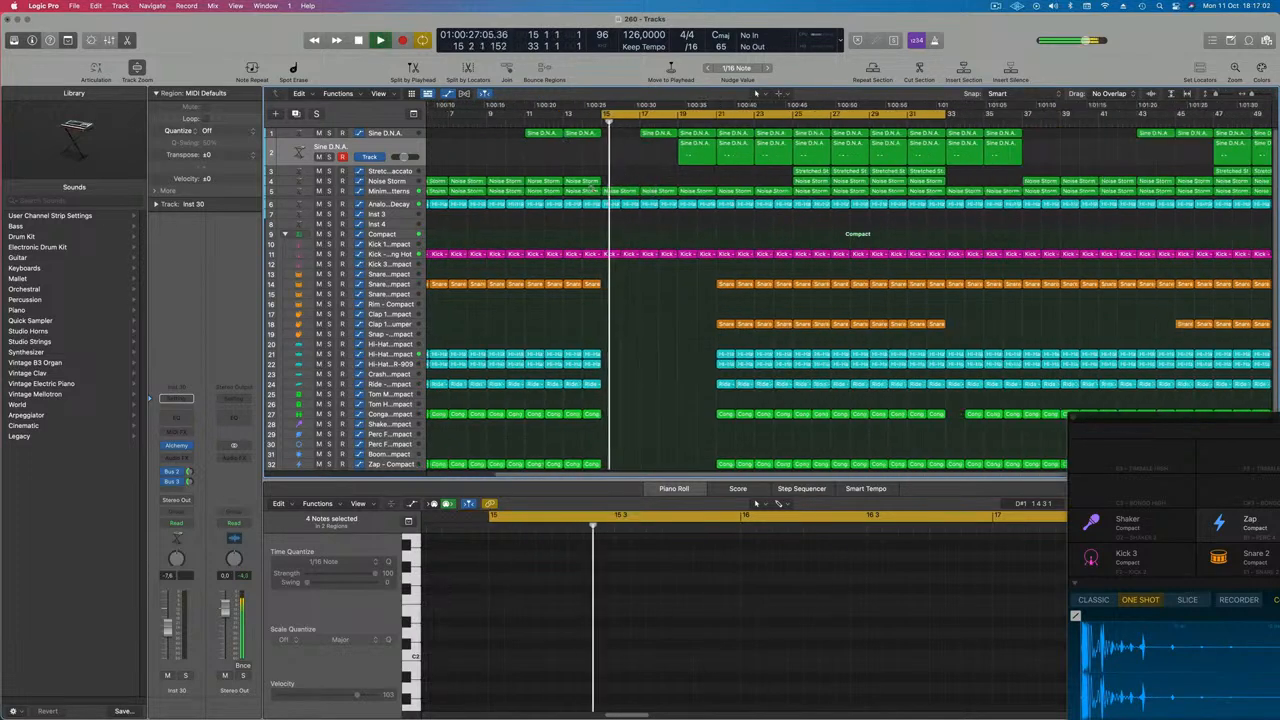
scroll(593, 188, down, 3)
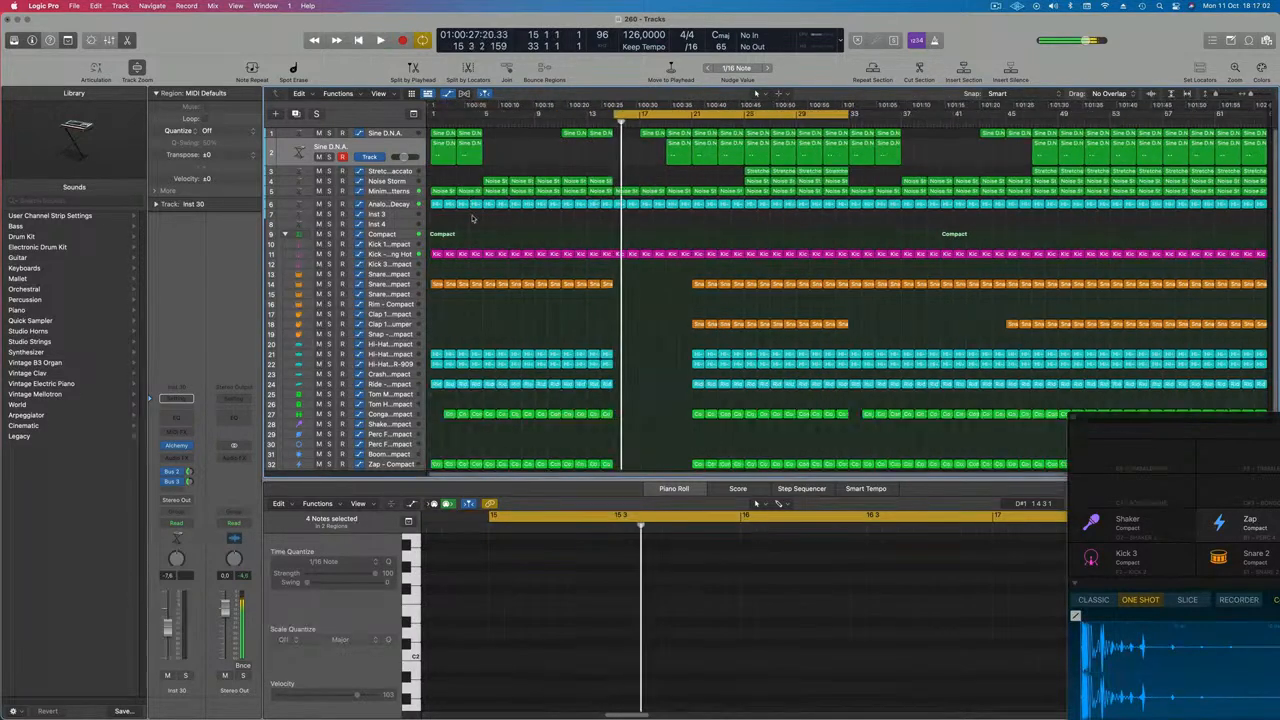
click(388, 193)
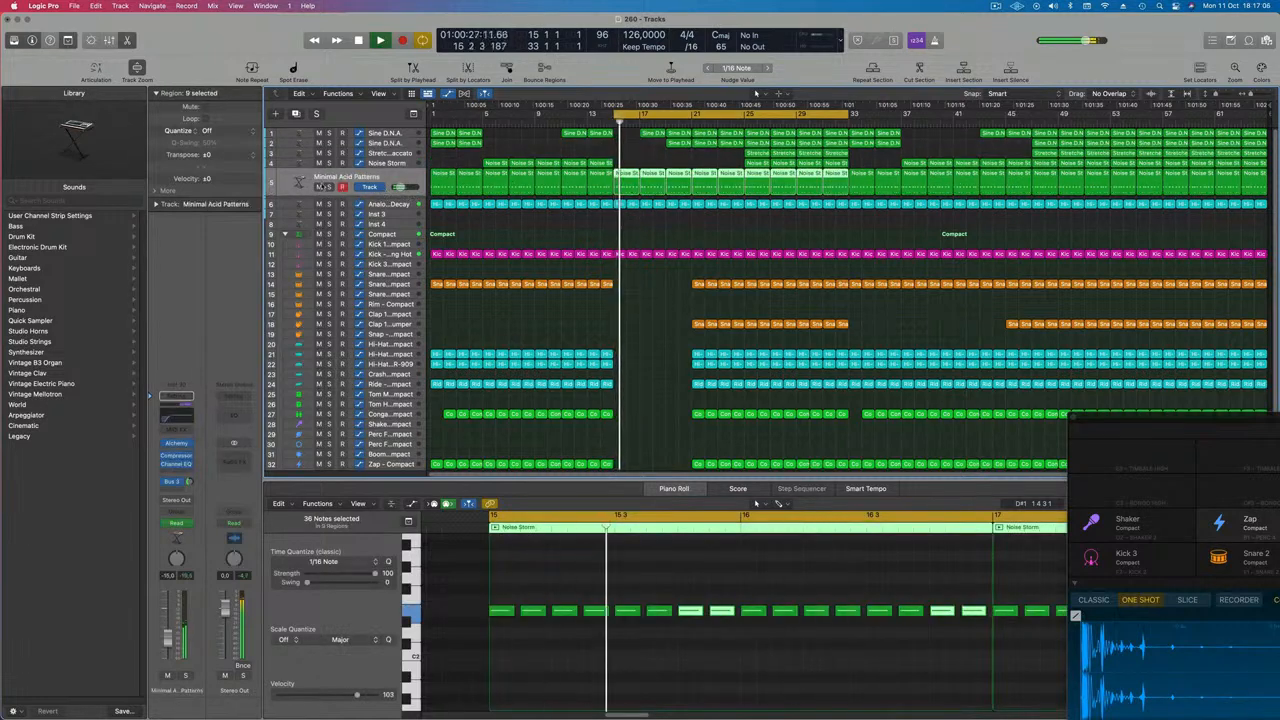
drag(290, 197, 287, 290)
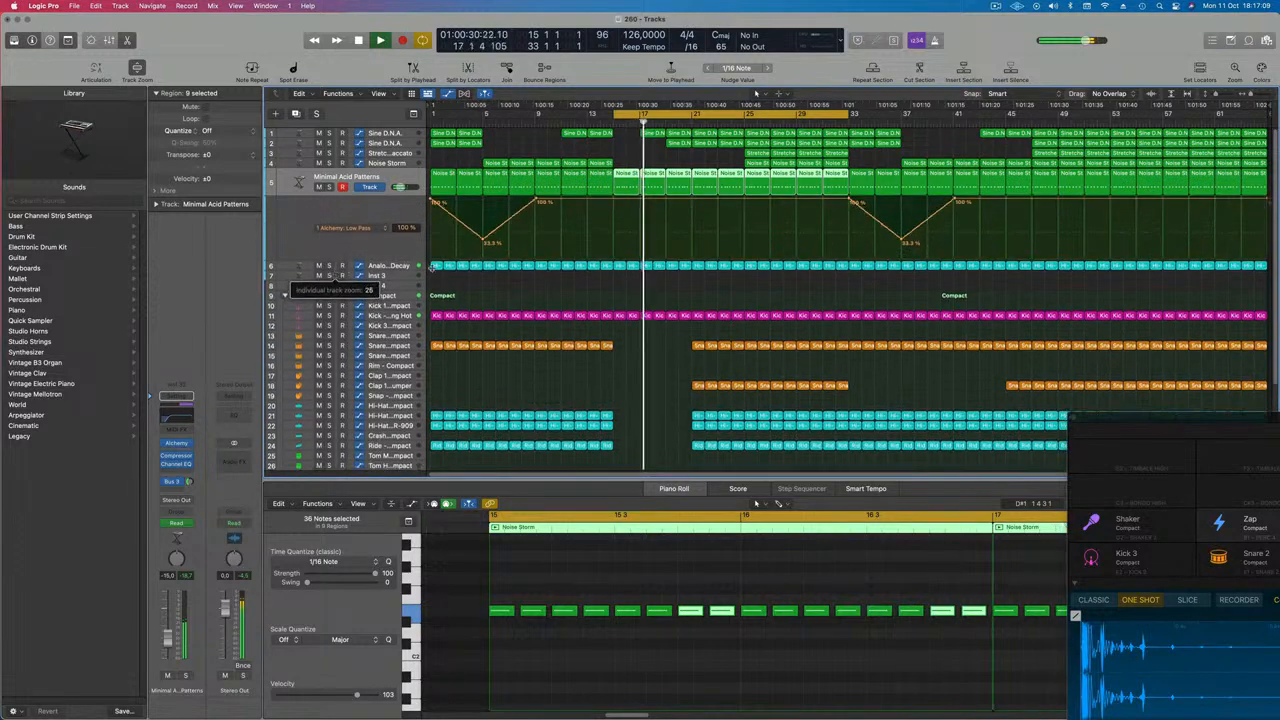
click(614, 201)
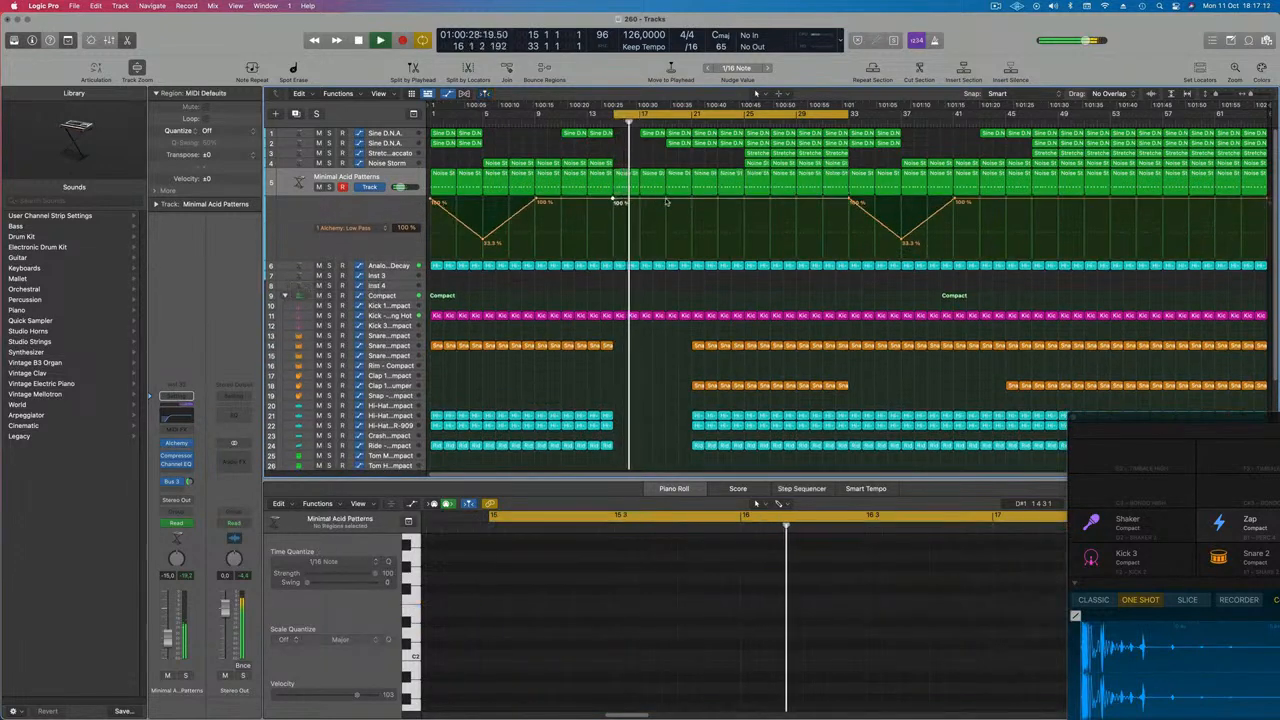
drag(668, 202, 671, 249)
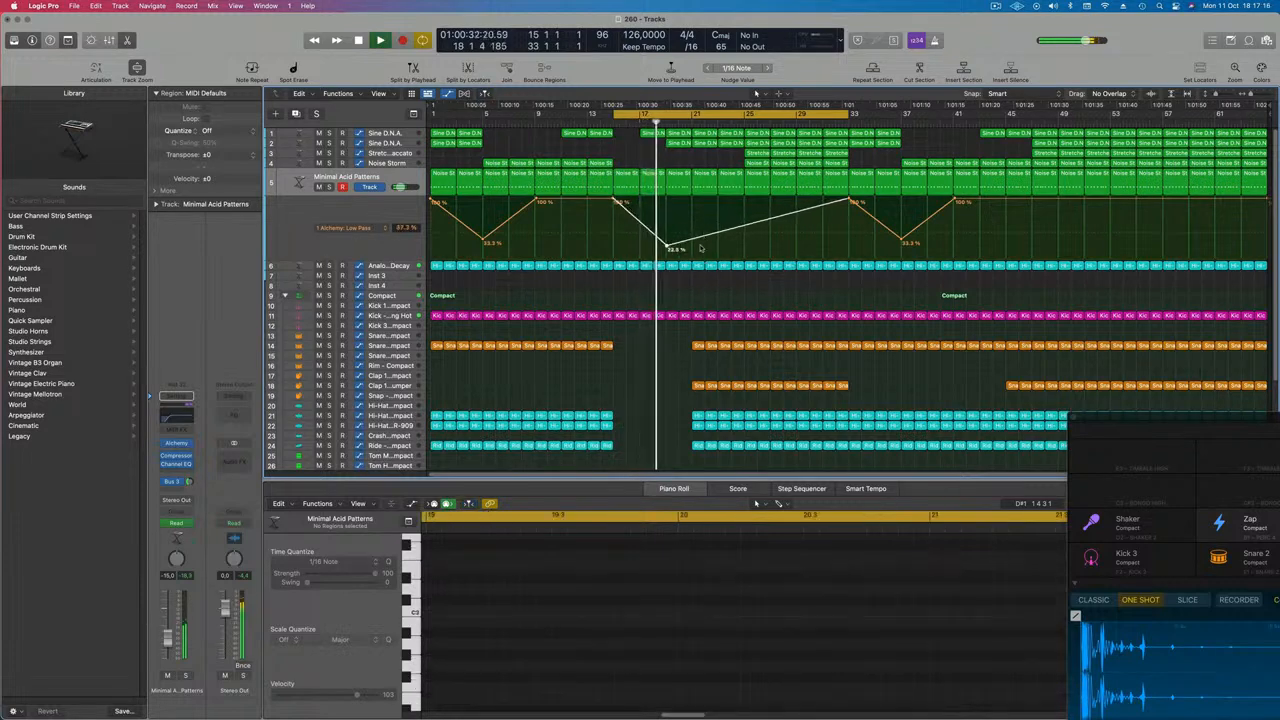
Add a second automation lane on Minimal Acid Patterns showing the Channel EQ High Cut Frequency
key(space)
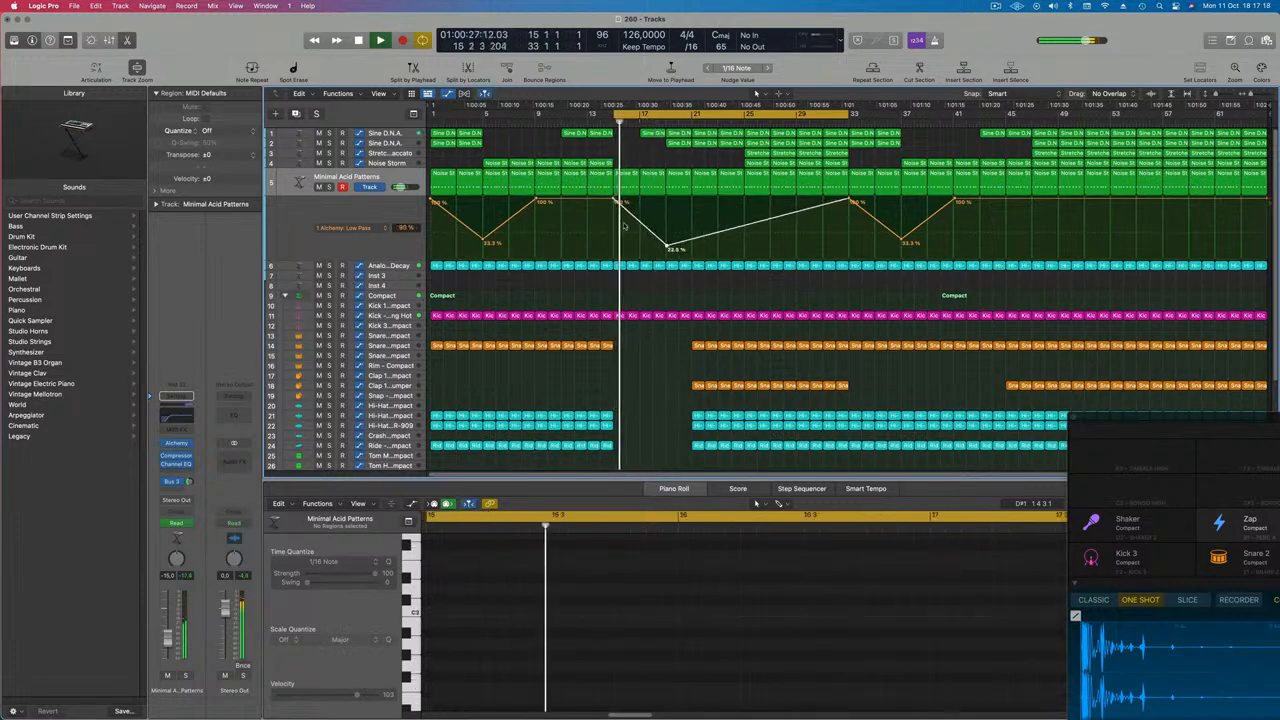
click(301, 253)
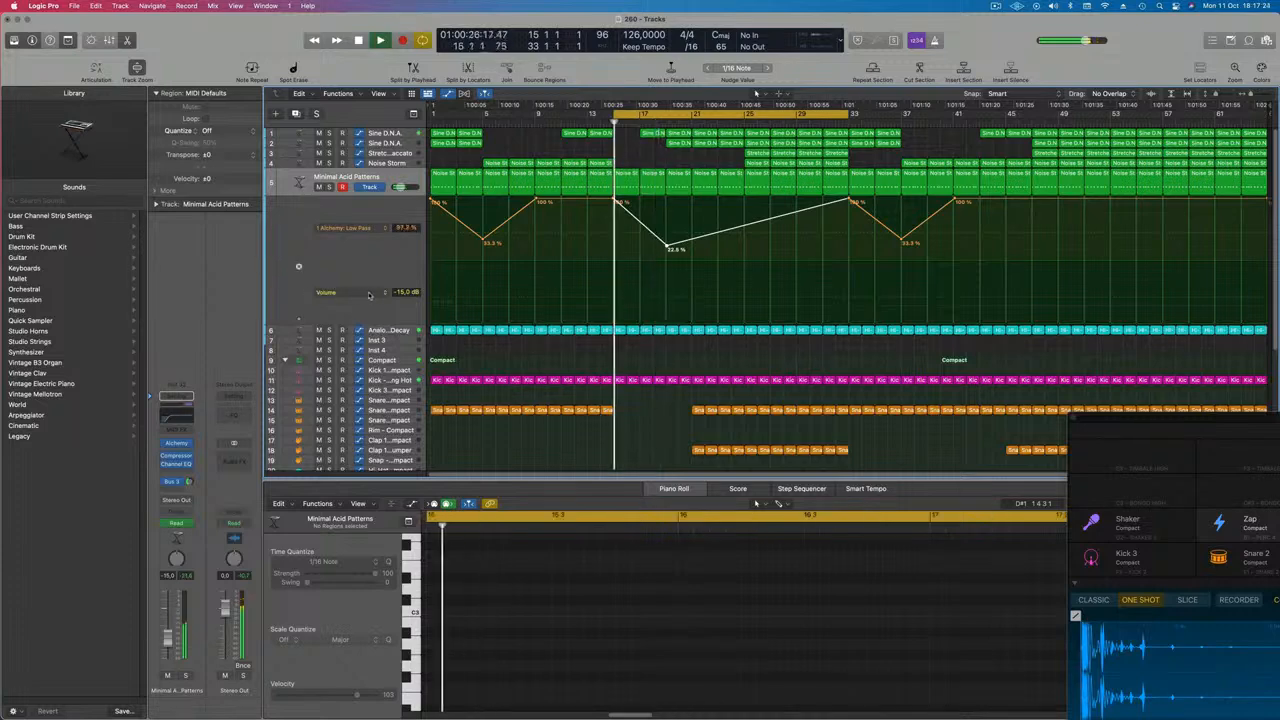
click(365, 293)
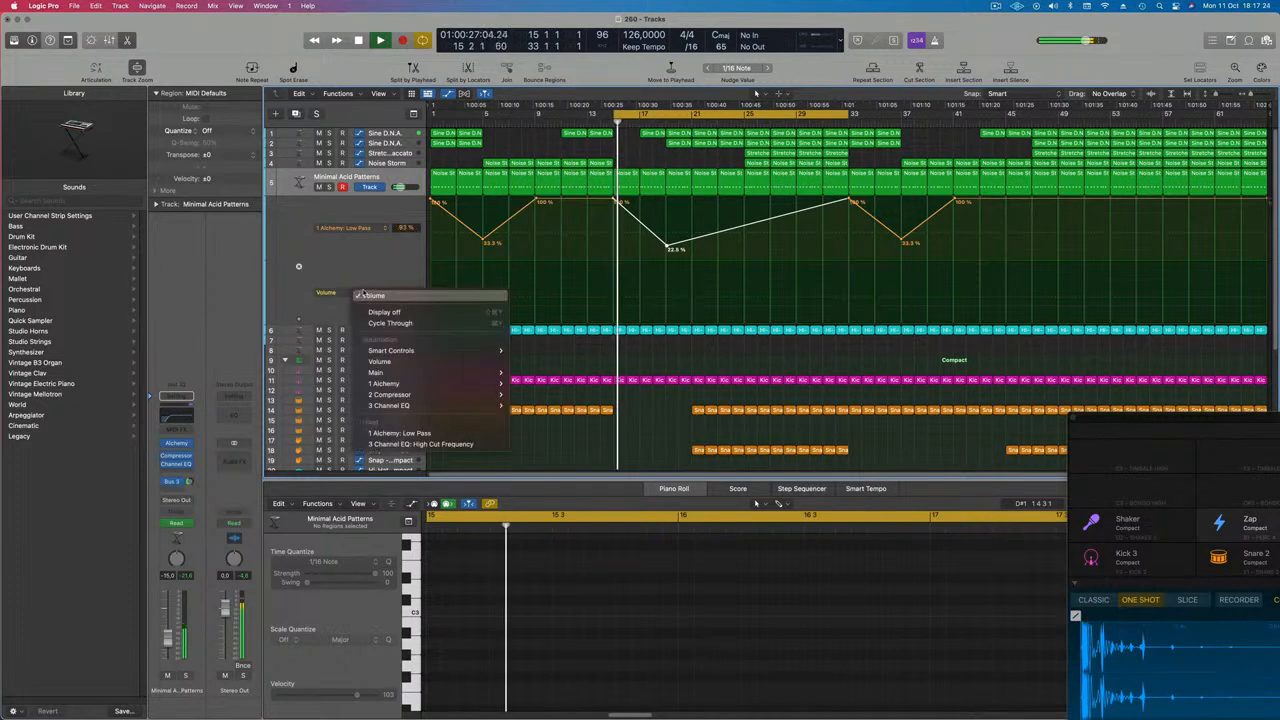
click(400, 444)
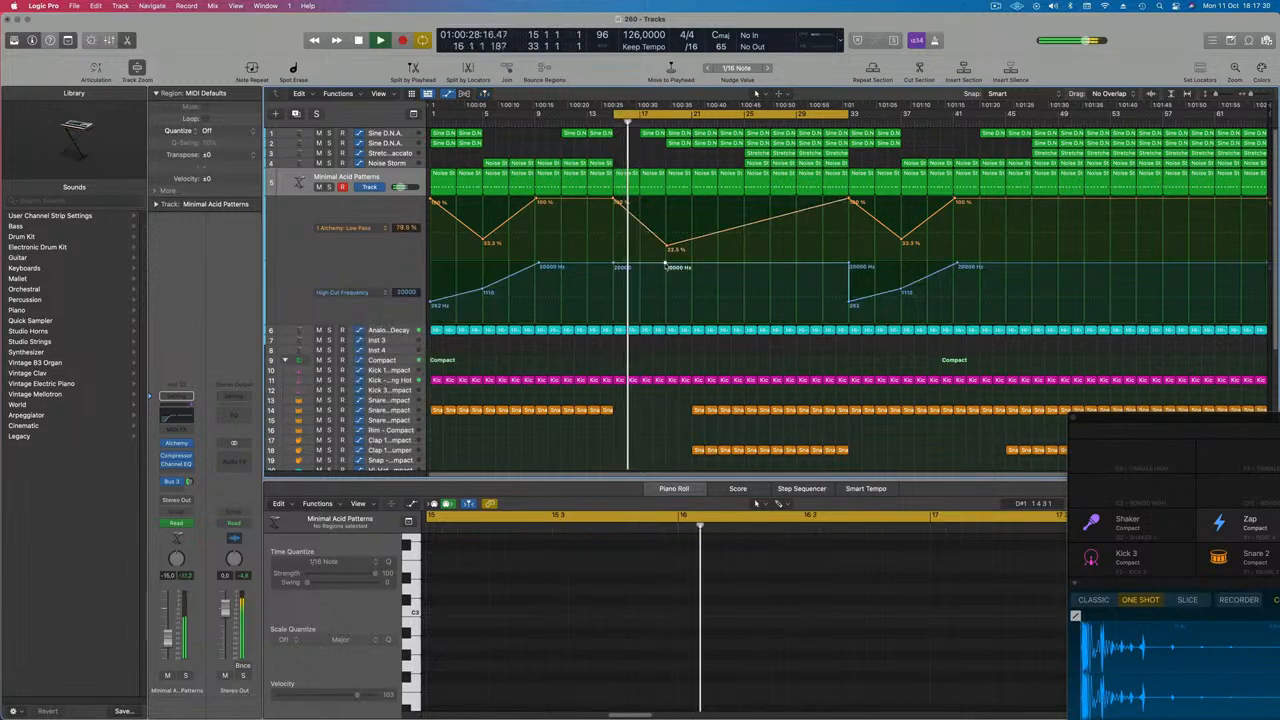
mouse_move(665, 264)
mouse_down()
mouse_move(665, 300)
mouse_move(665, 266)
mouse_up()
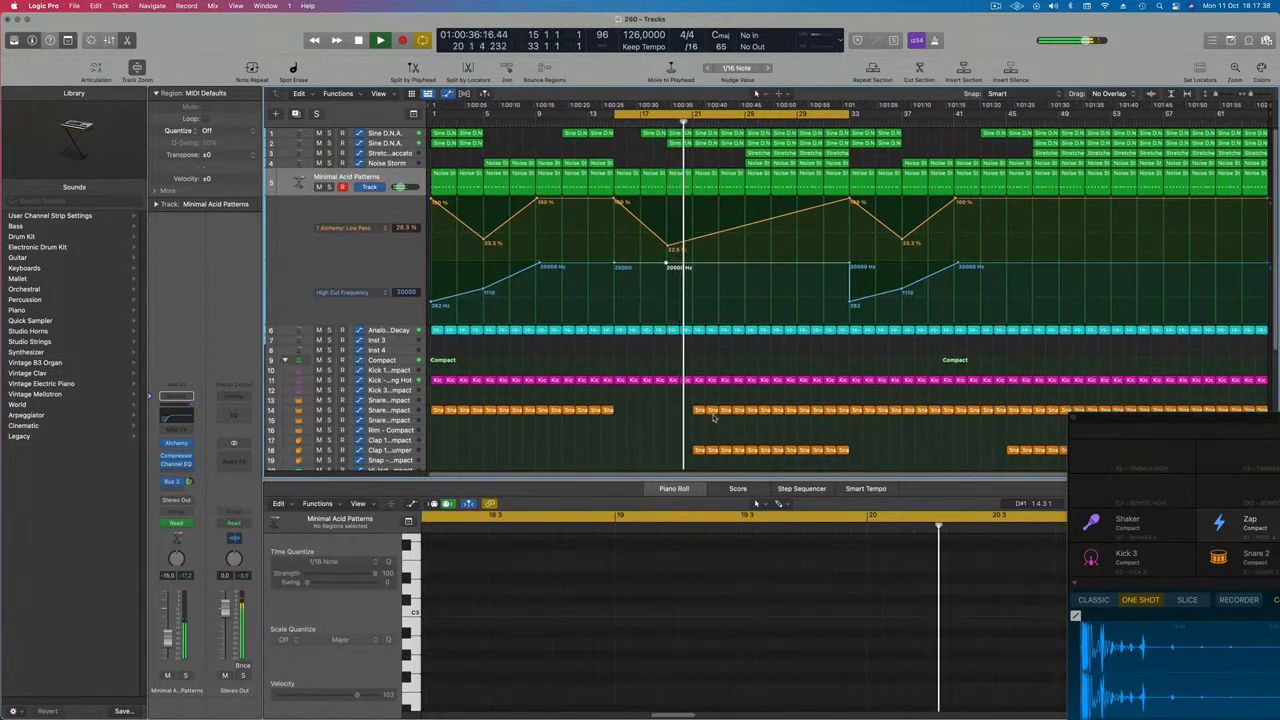
Delete all but the first note in the Hi-Hat Open region at bar 21
scroll(711, 382, down, 5)
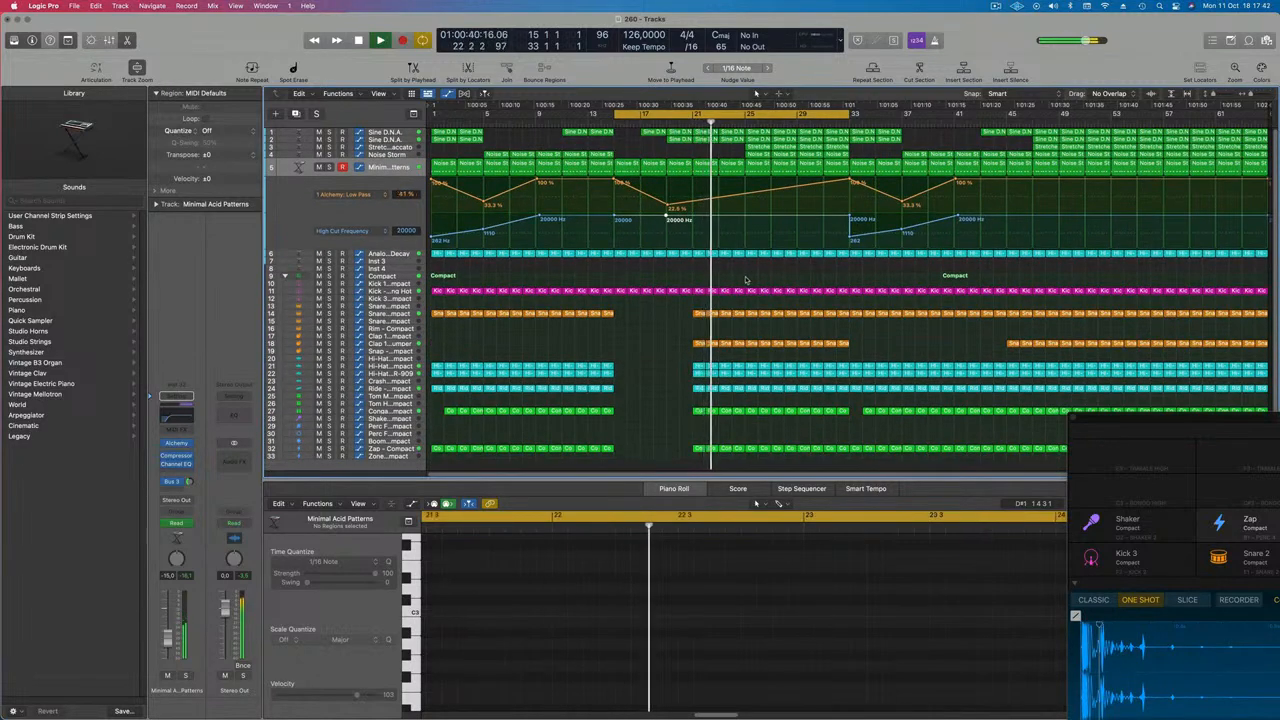
key(Return)
scroll(748, 281, down, 3)
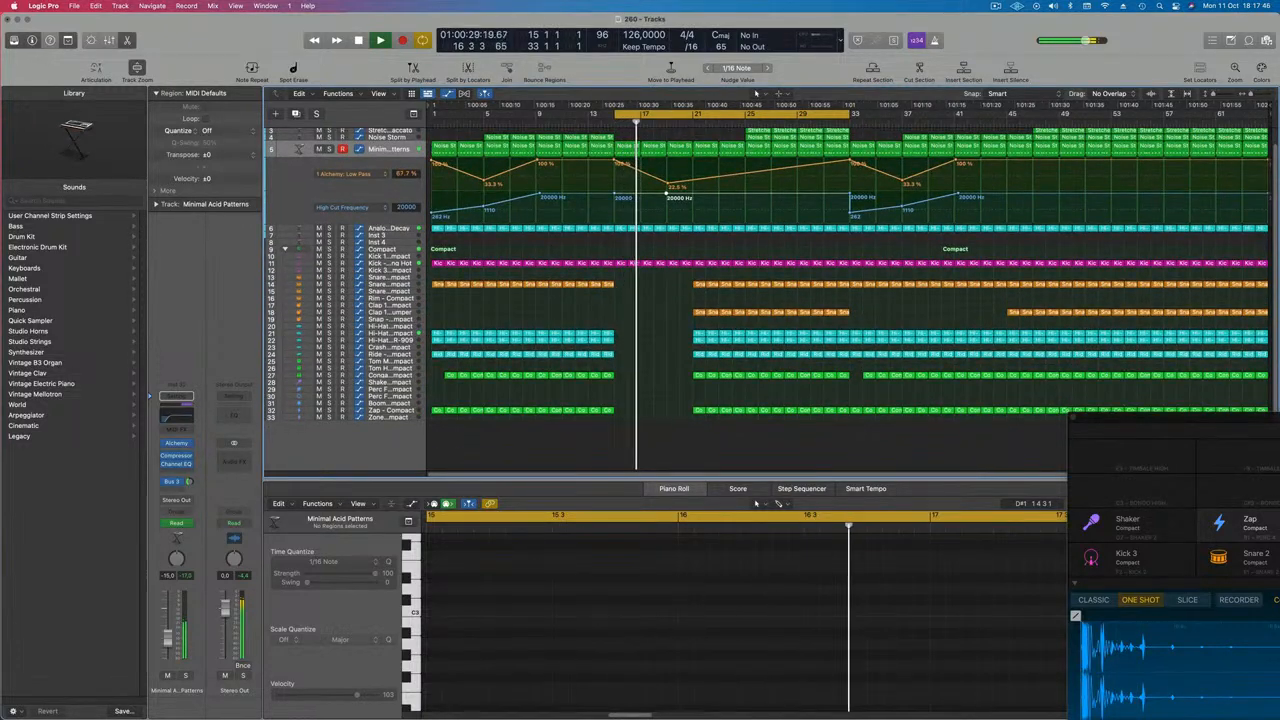
click(700, 341)
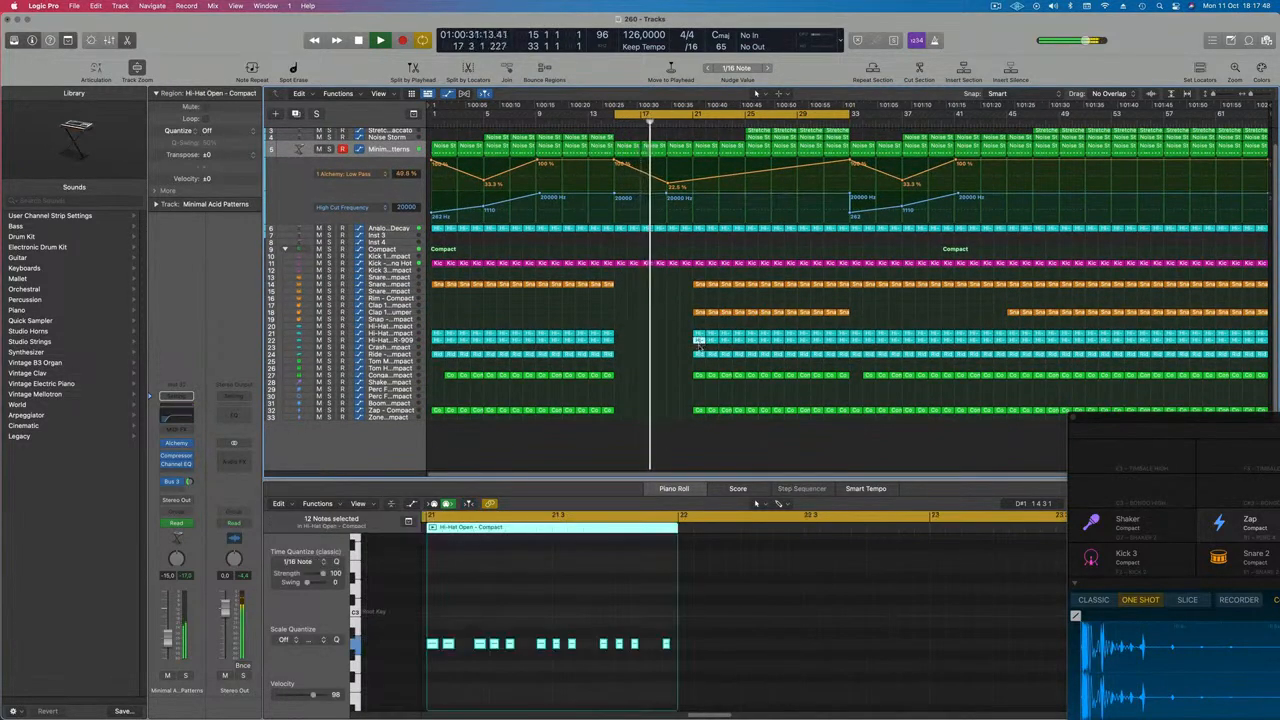
drag(698, 342, 703, 357)
drag(453, 631, 671, 658)
key(Delete)
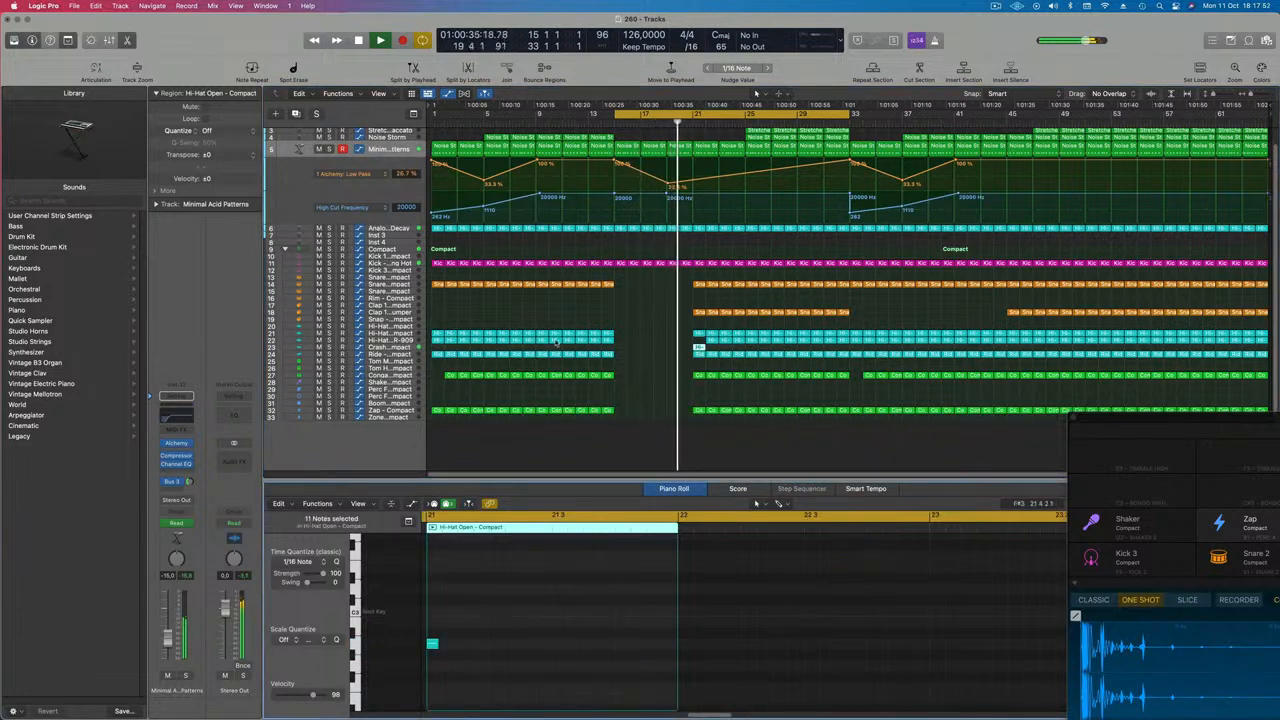
Move the Hi-Hat Open region from bar 22 onto the Crash track at bar 21
click(710, 342)
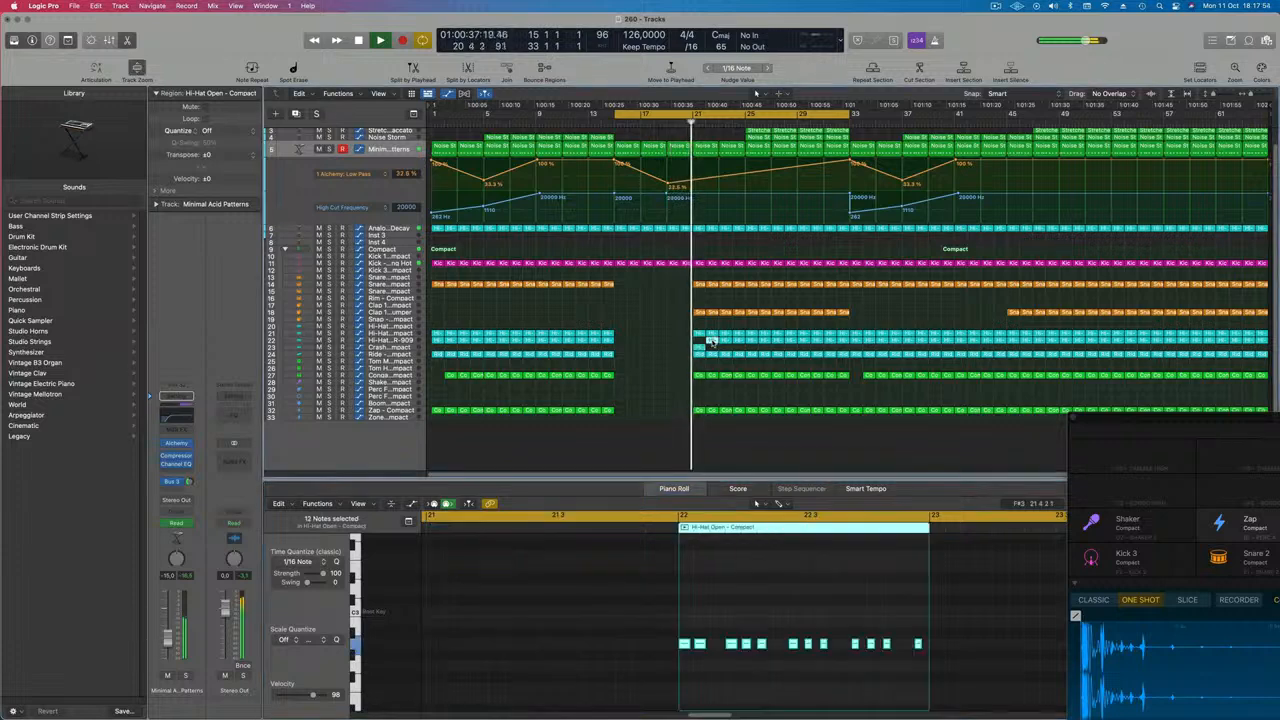
drag(710, 342, 698, 346)
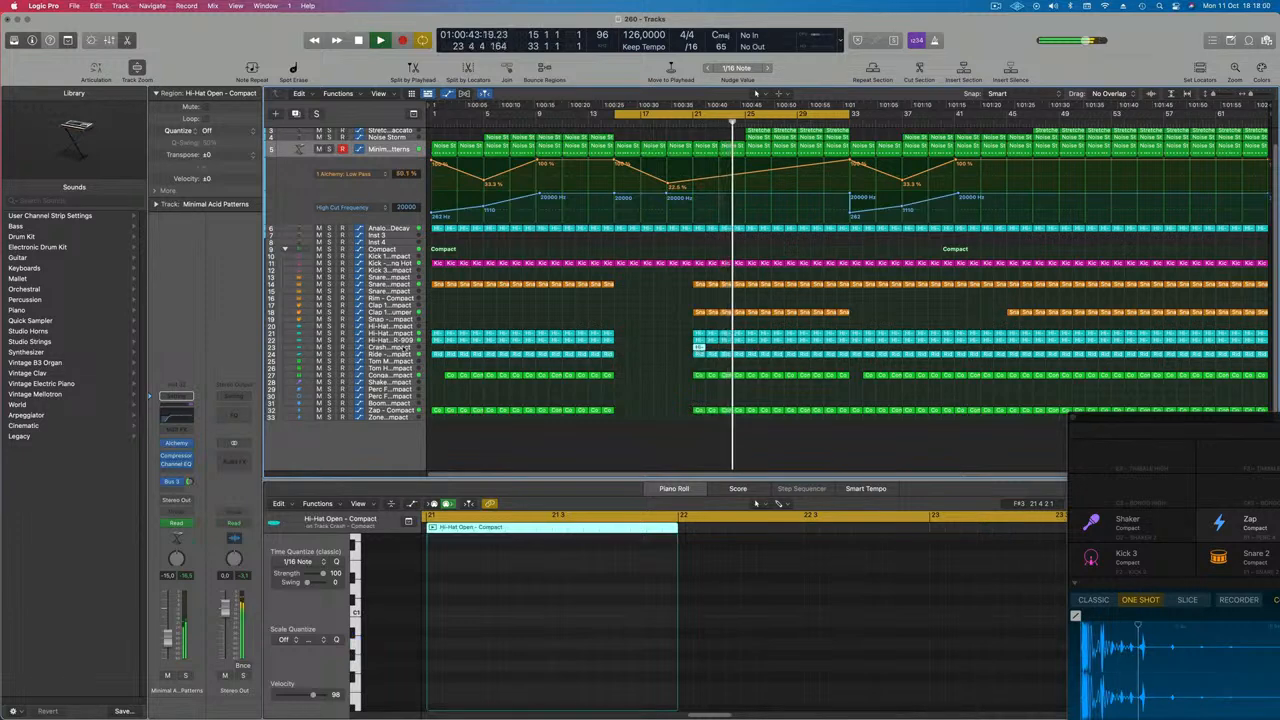
click(403, 348)
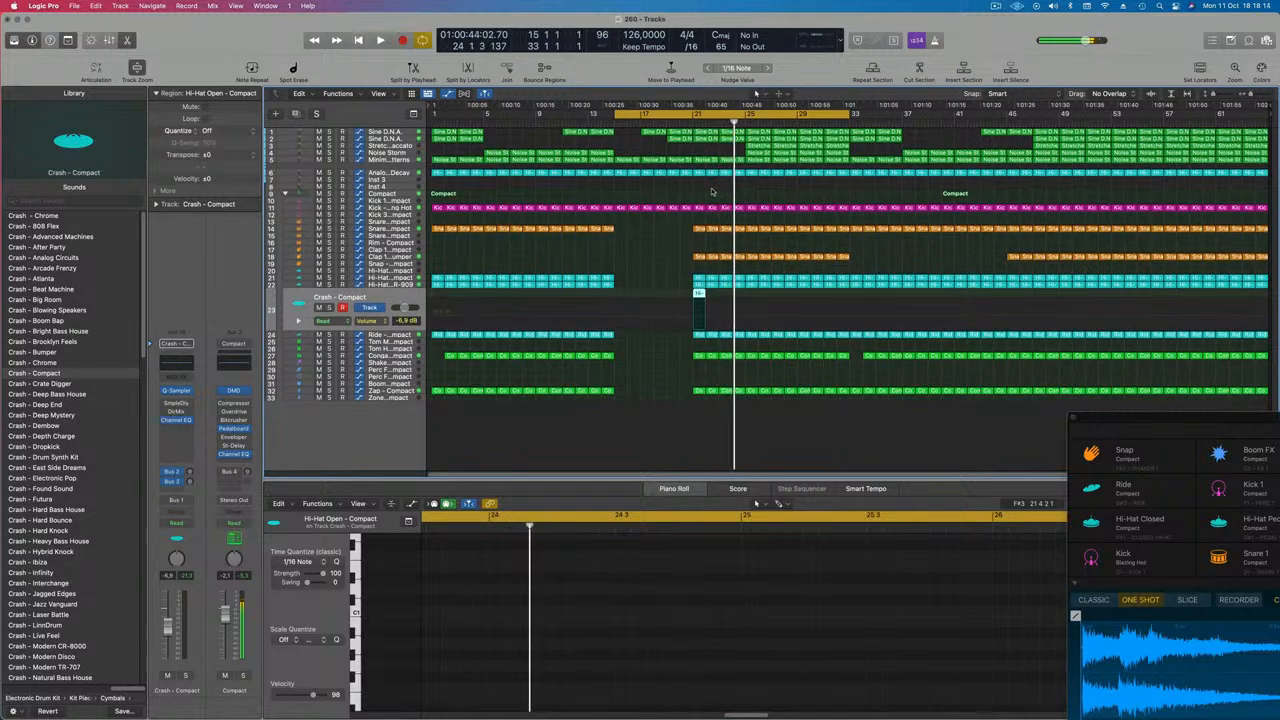
Play back the arrangement around bars 17 to 21 to hear the edits
key(space)
key(space)
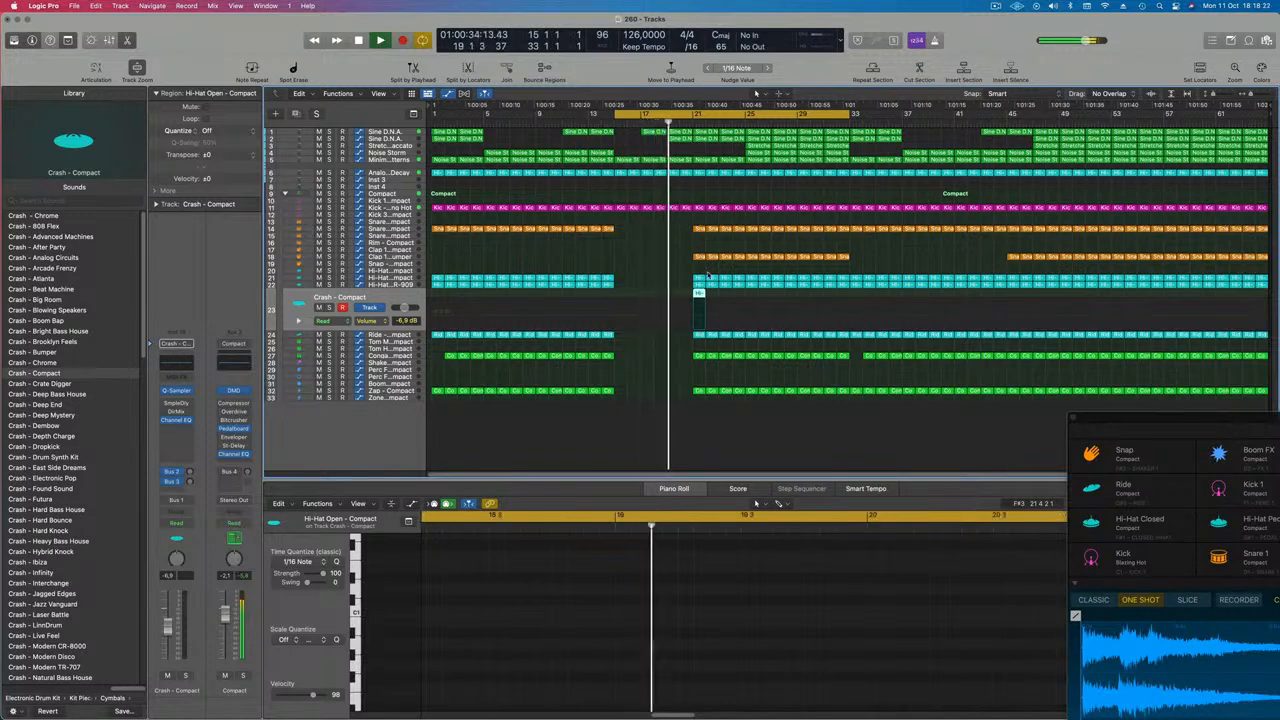
click(709, 184)
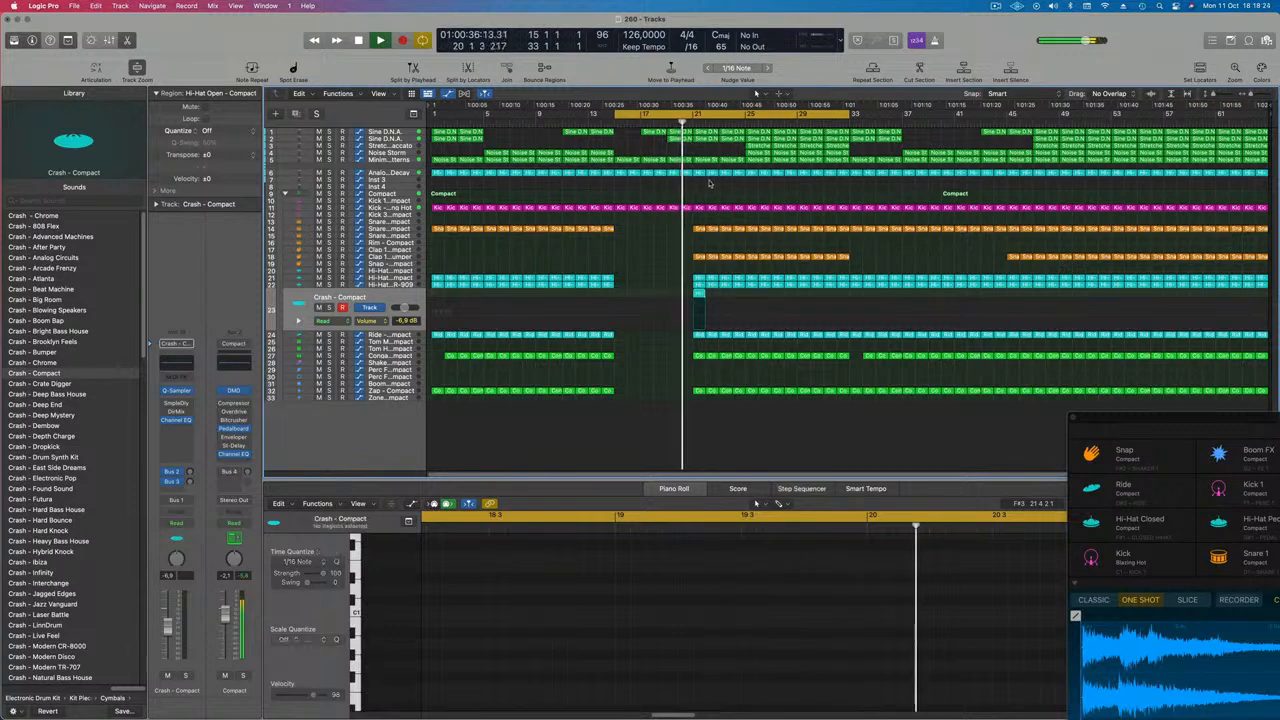
Delete short marquee sections around bars 22 to 24 from the upper synth, kick and snare tracks
drag(741, 177, 742, 177)
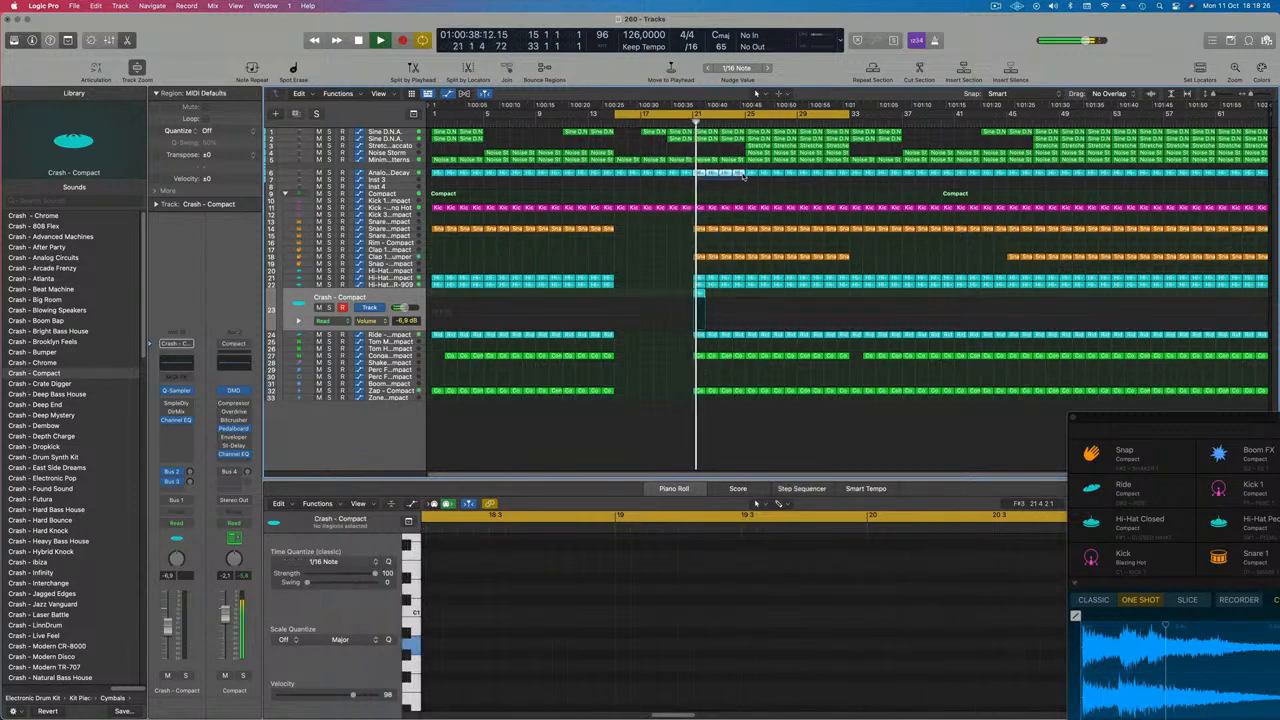
key(Delete)
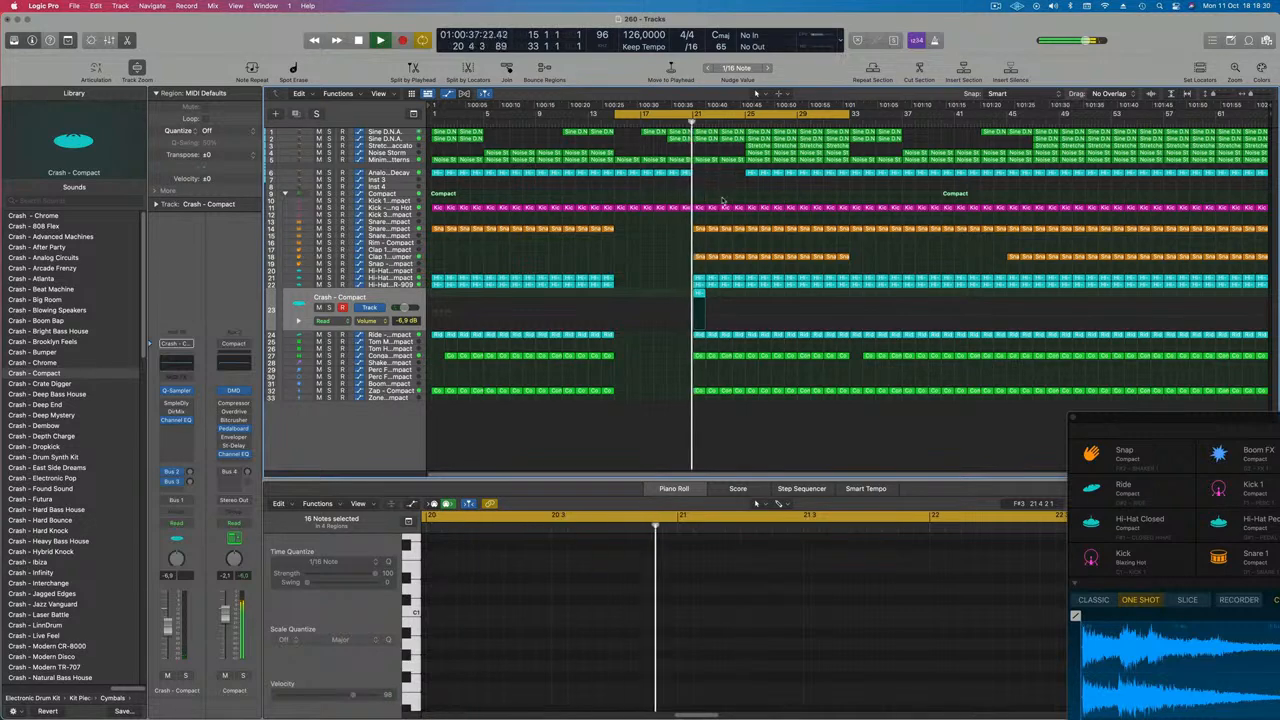
drag(723, 200, 738, 219)
key(Delete)
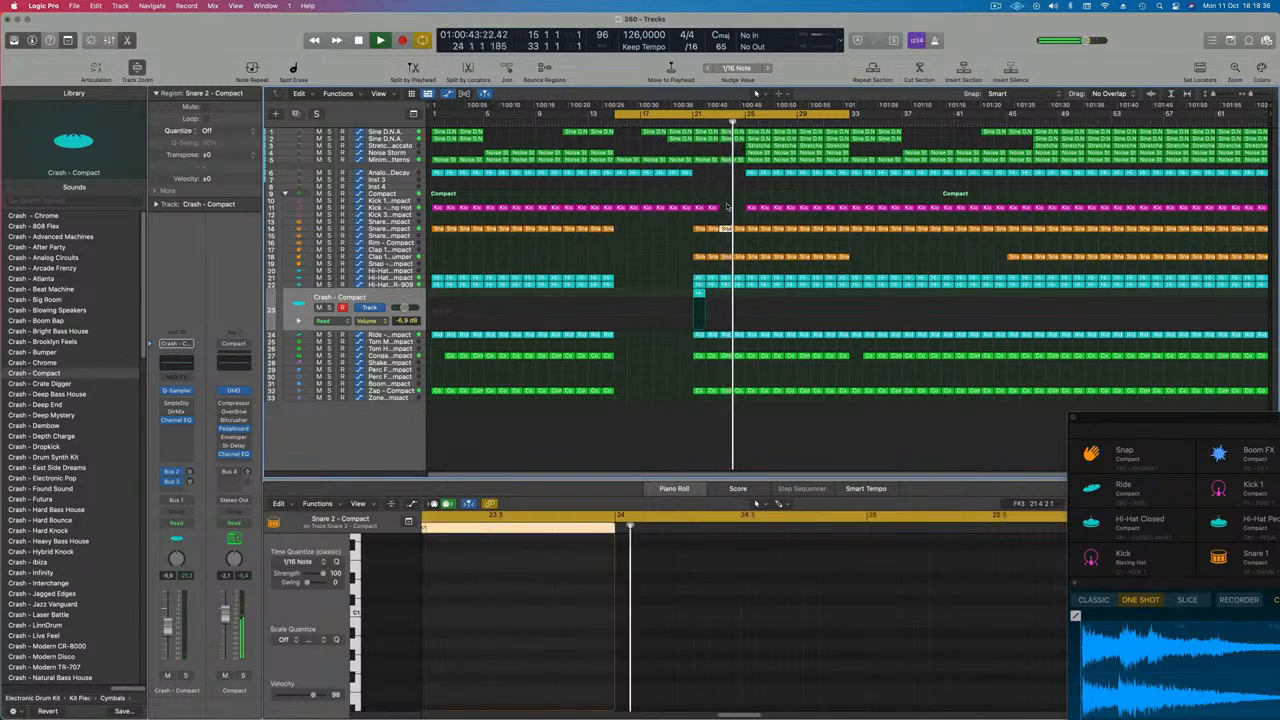
Copy the crash region from bar 21 to bar 25 on the Crash track
drag(705, 290, 752, 298)
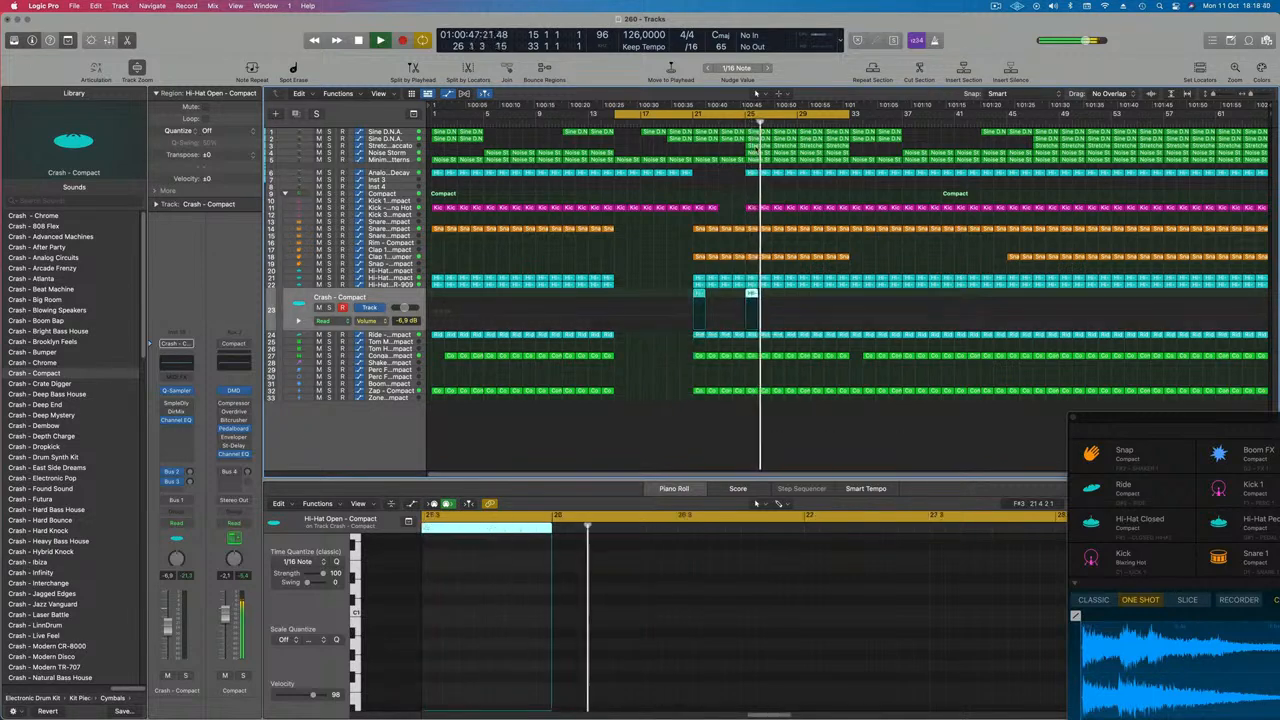
Delete the two Noise Storm regions at bars 25 and 27
click(757, 154)
key(Delete)
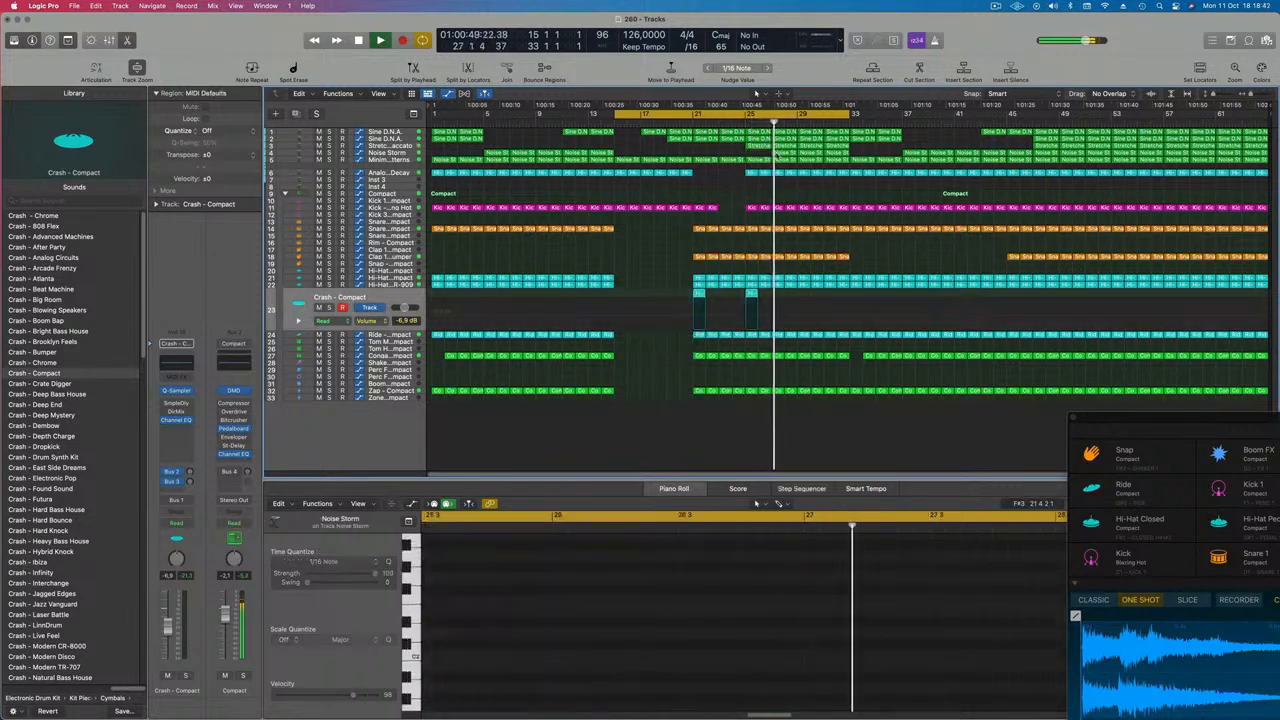
click(783, 154)
key(Delete)
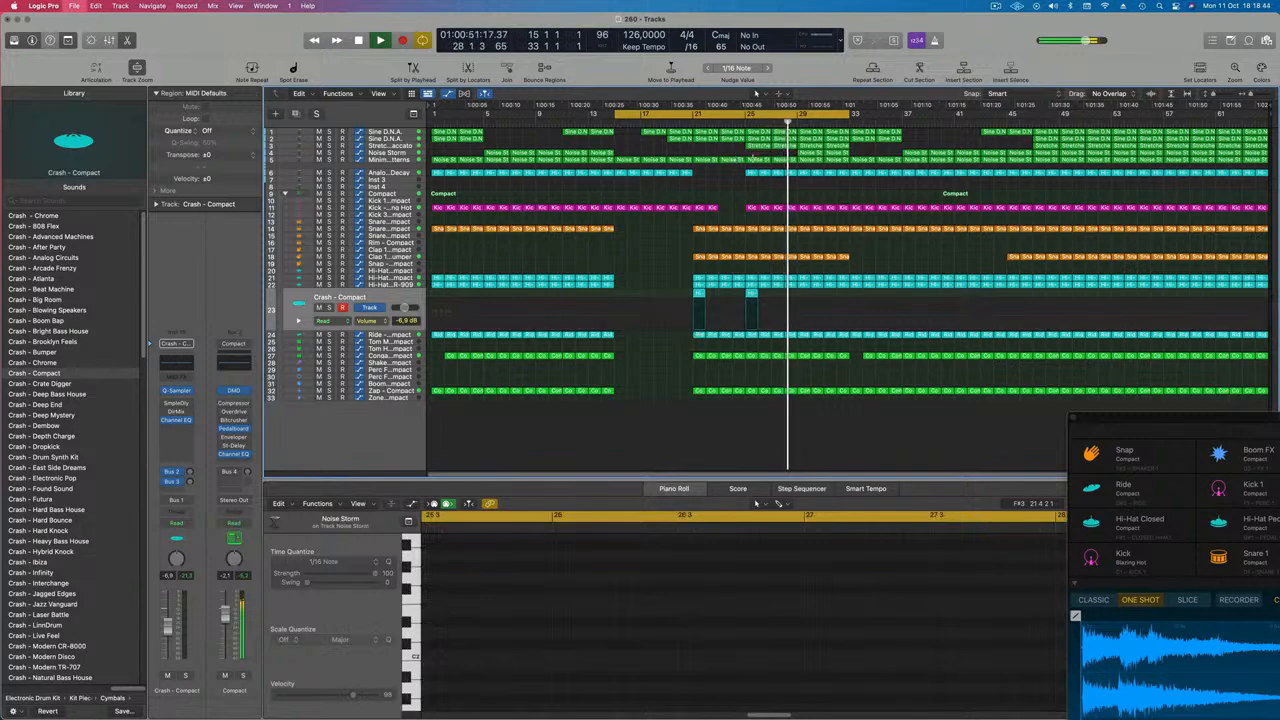